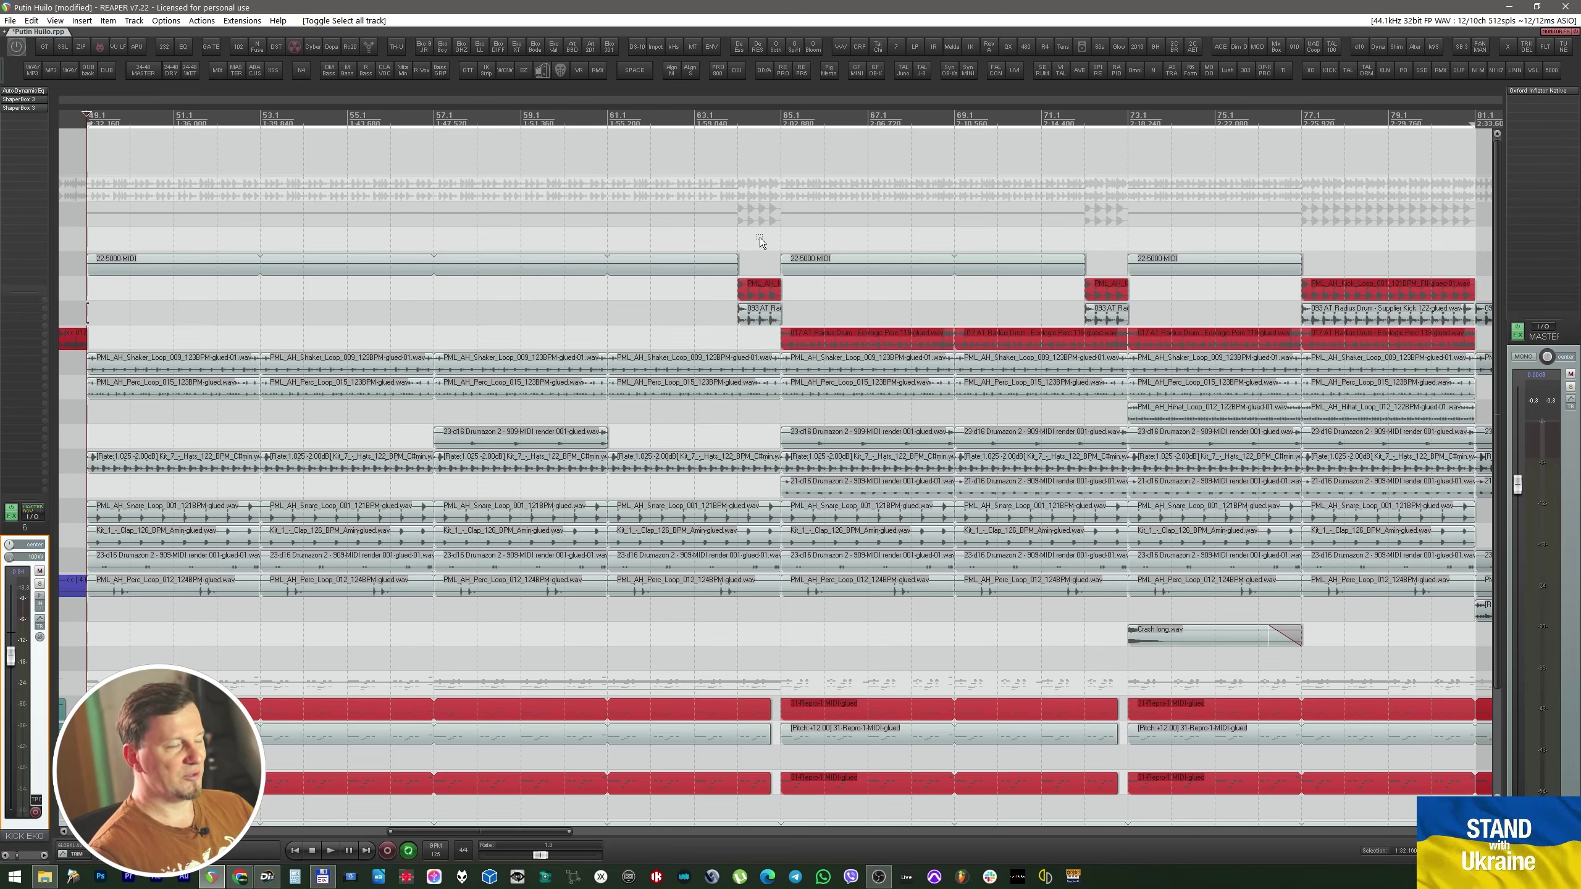
Play the project and delete the empty KICK track between the CHAIN GRP and 5000 KICK tracks.
key("space")
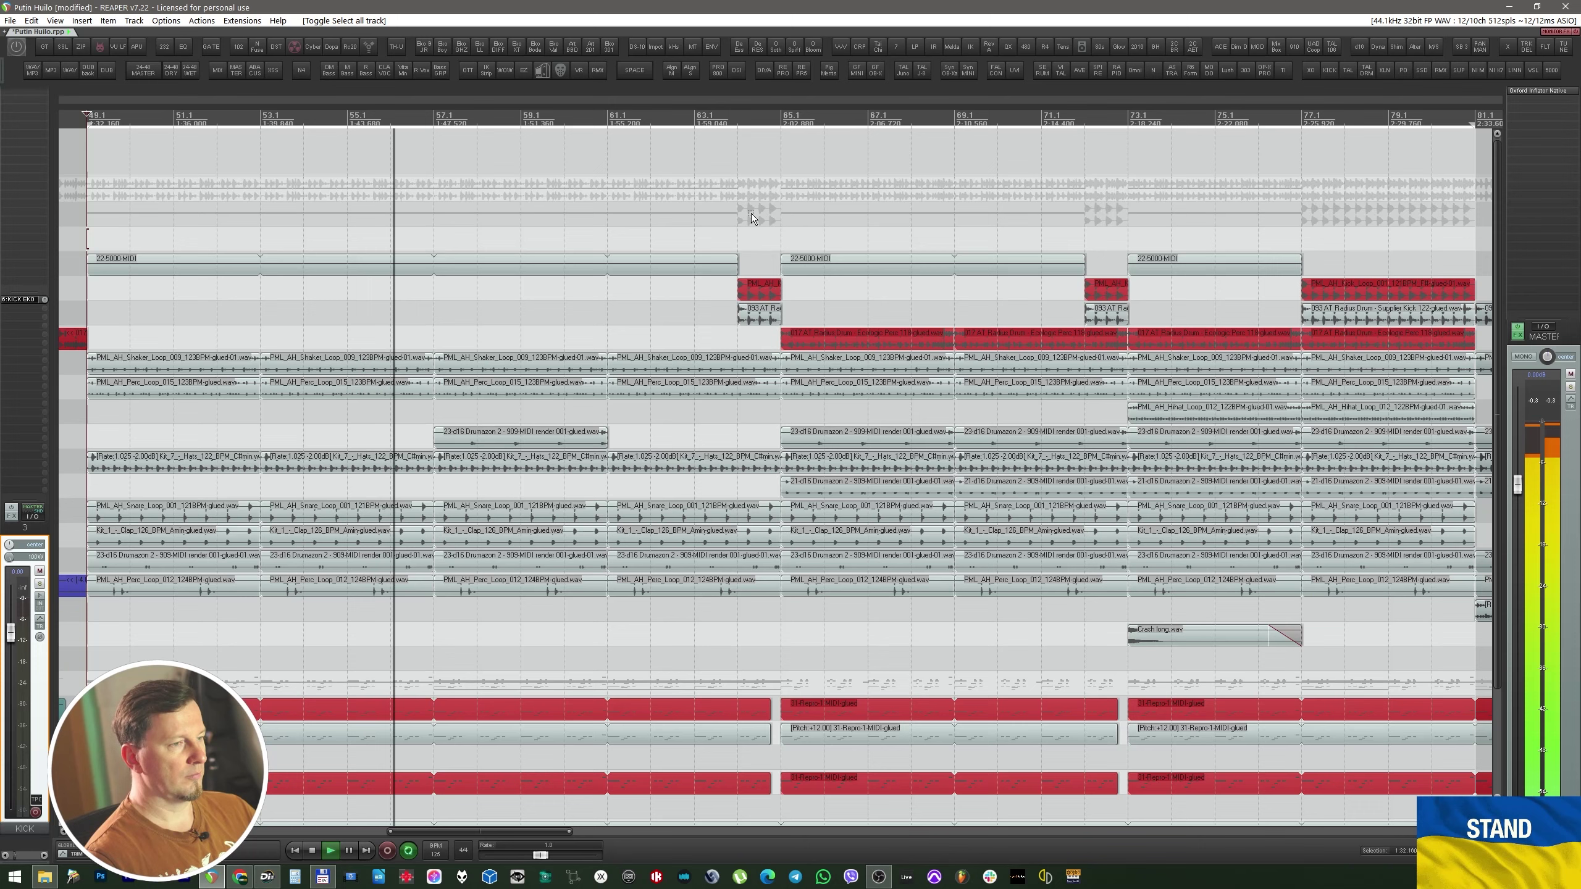
left_click(754, 260)
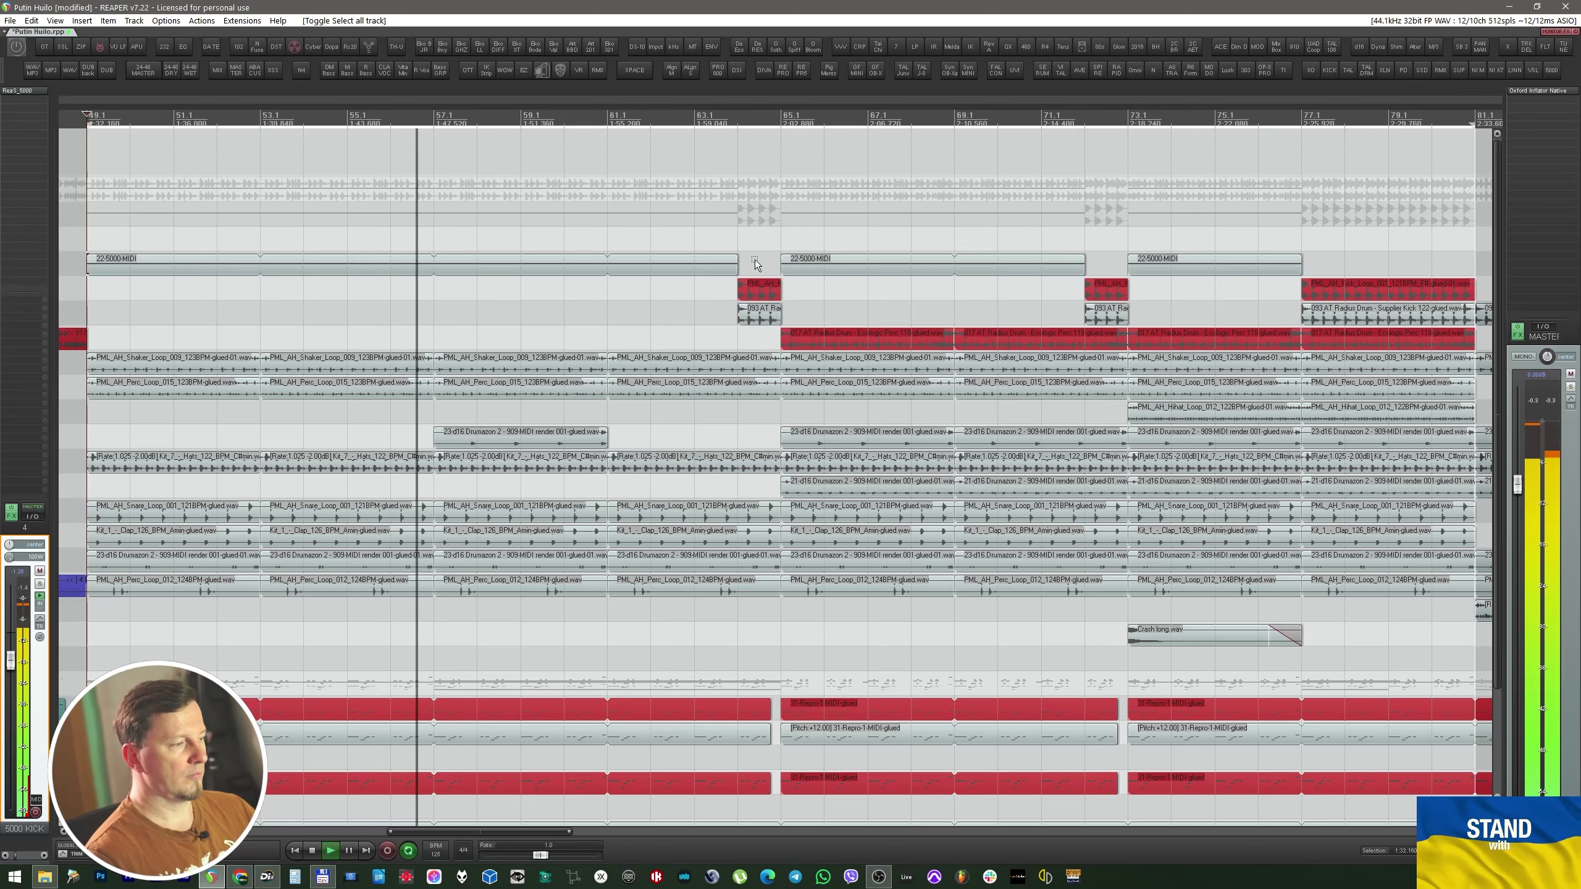
left_click(749, 218)
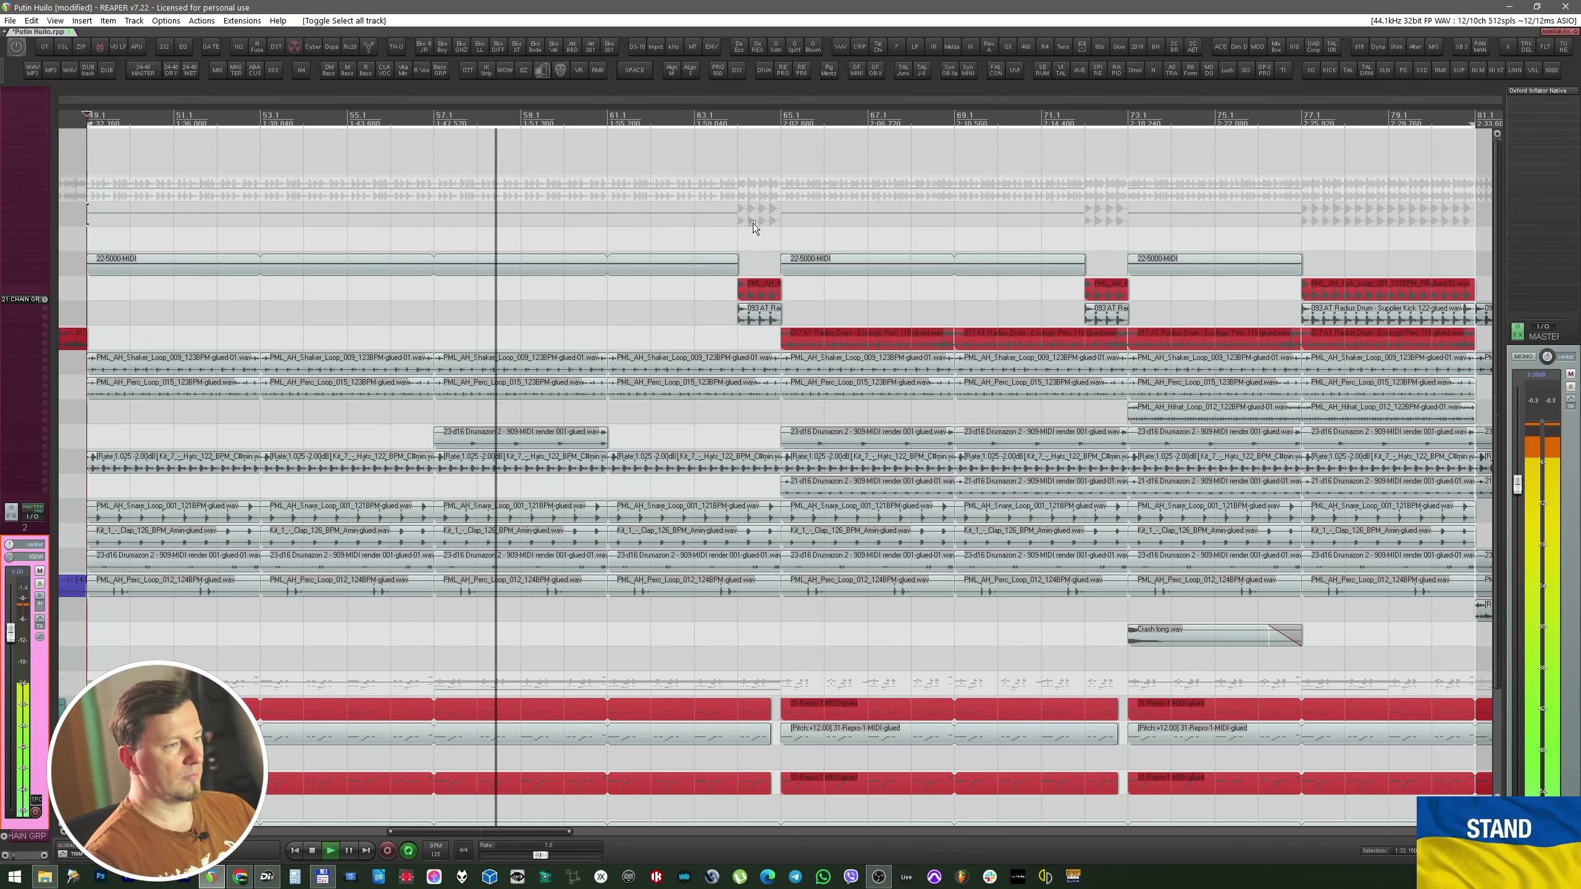
left_click(755, 237)
key("Delete")
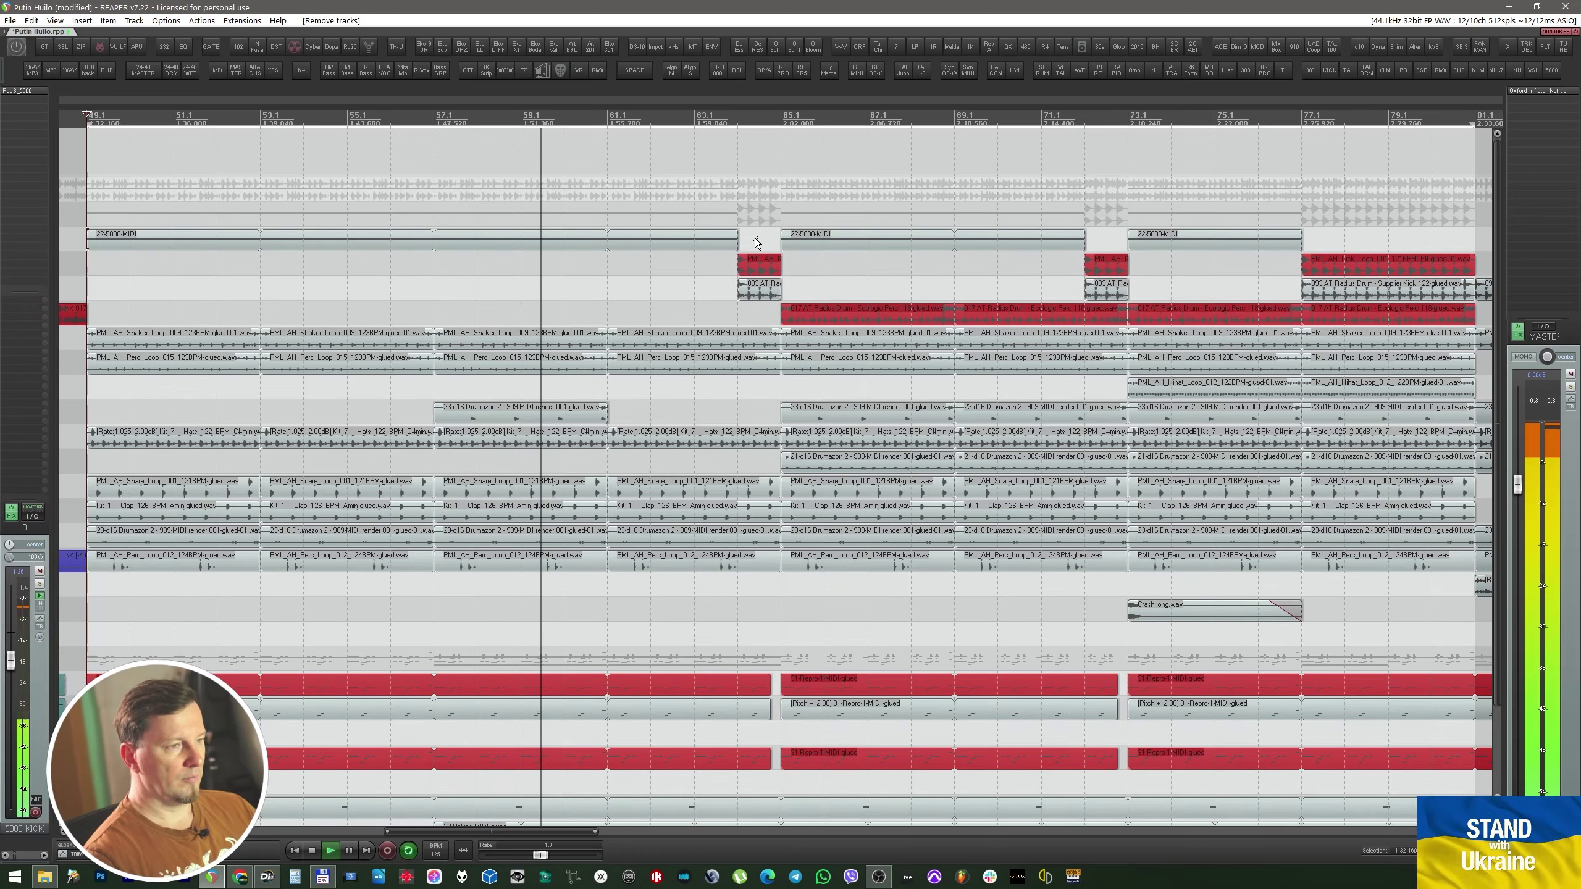
Stop playback and add the TBTECH Trinity Shaper plugin to the CHAIN GRP track.
left_click(763, 218)
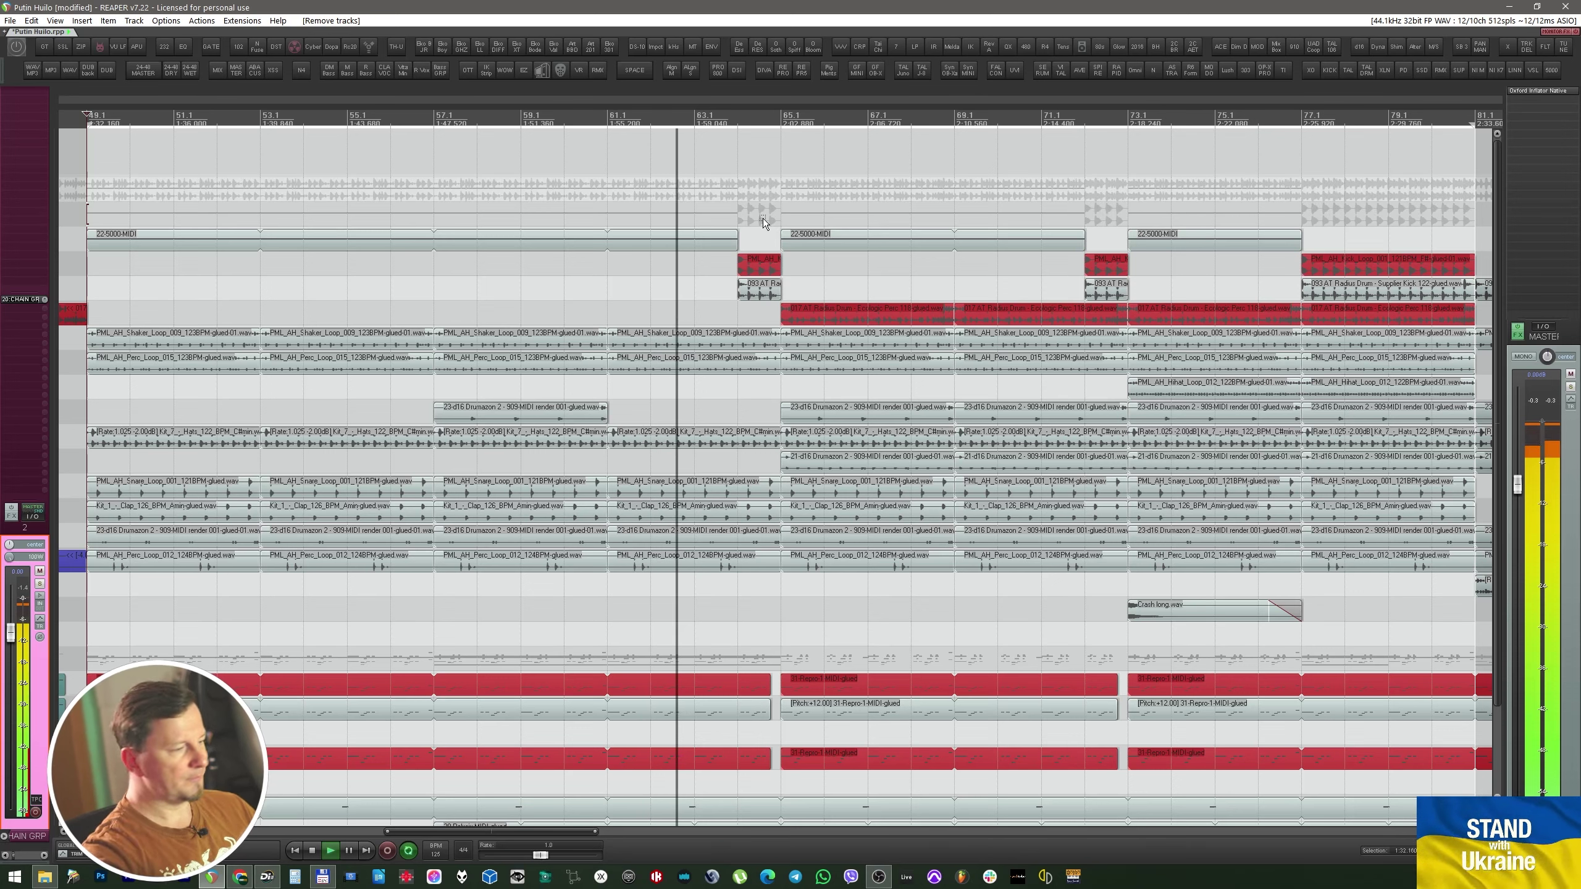
key("space")
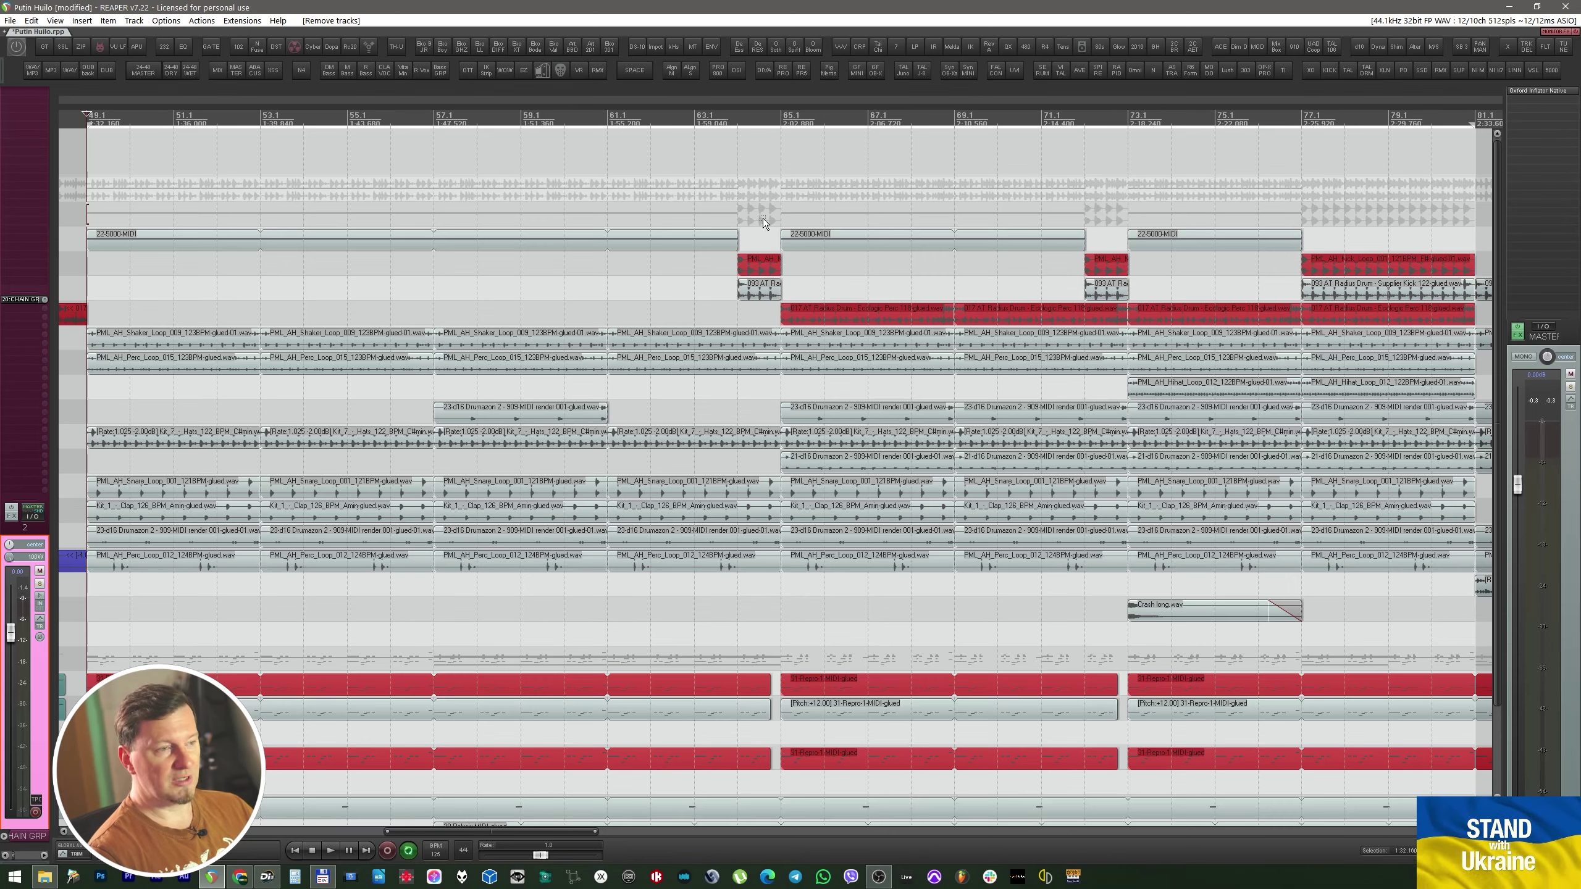
key("t")
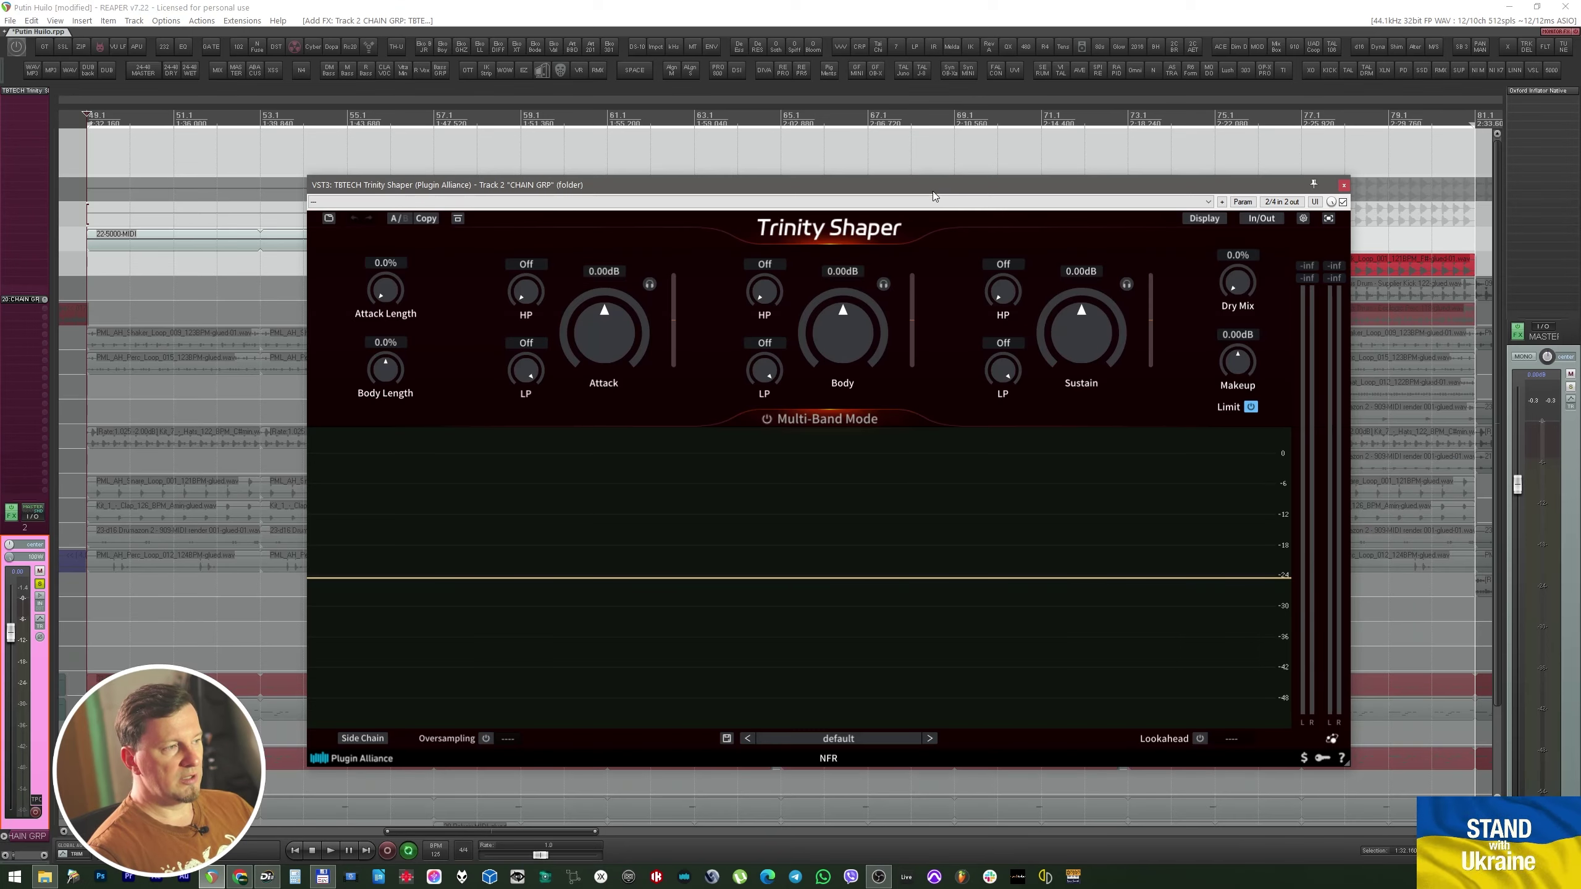
Examine the plugin's main menu and its Refresh rate, Themes, GUI and Behavior settings, and close the settings.
left_click(327, 218)
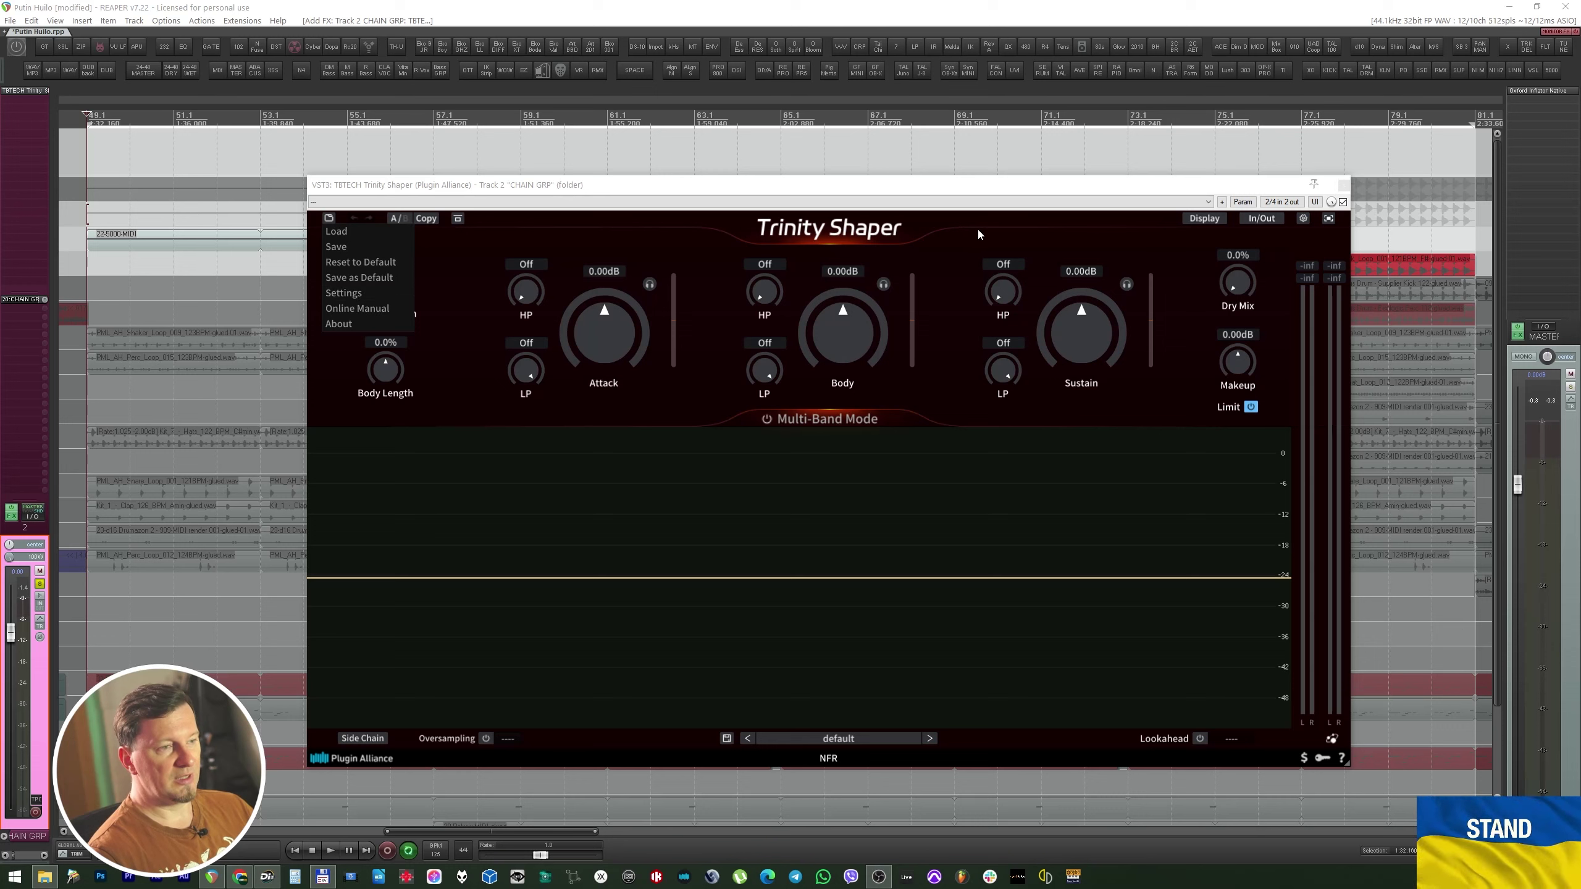
left_click(1000, 228)
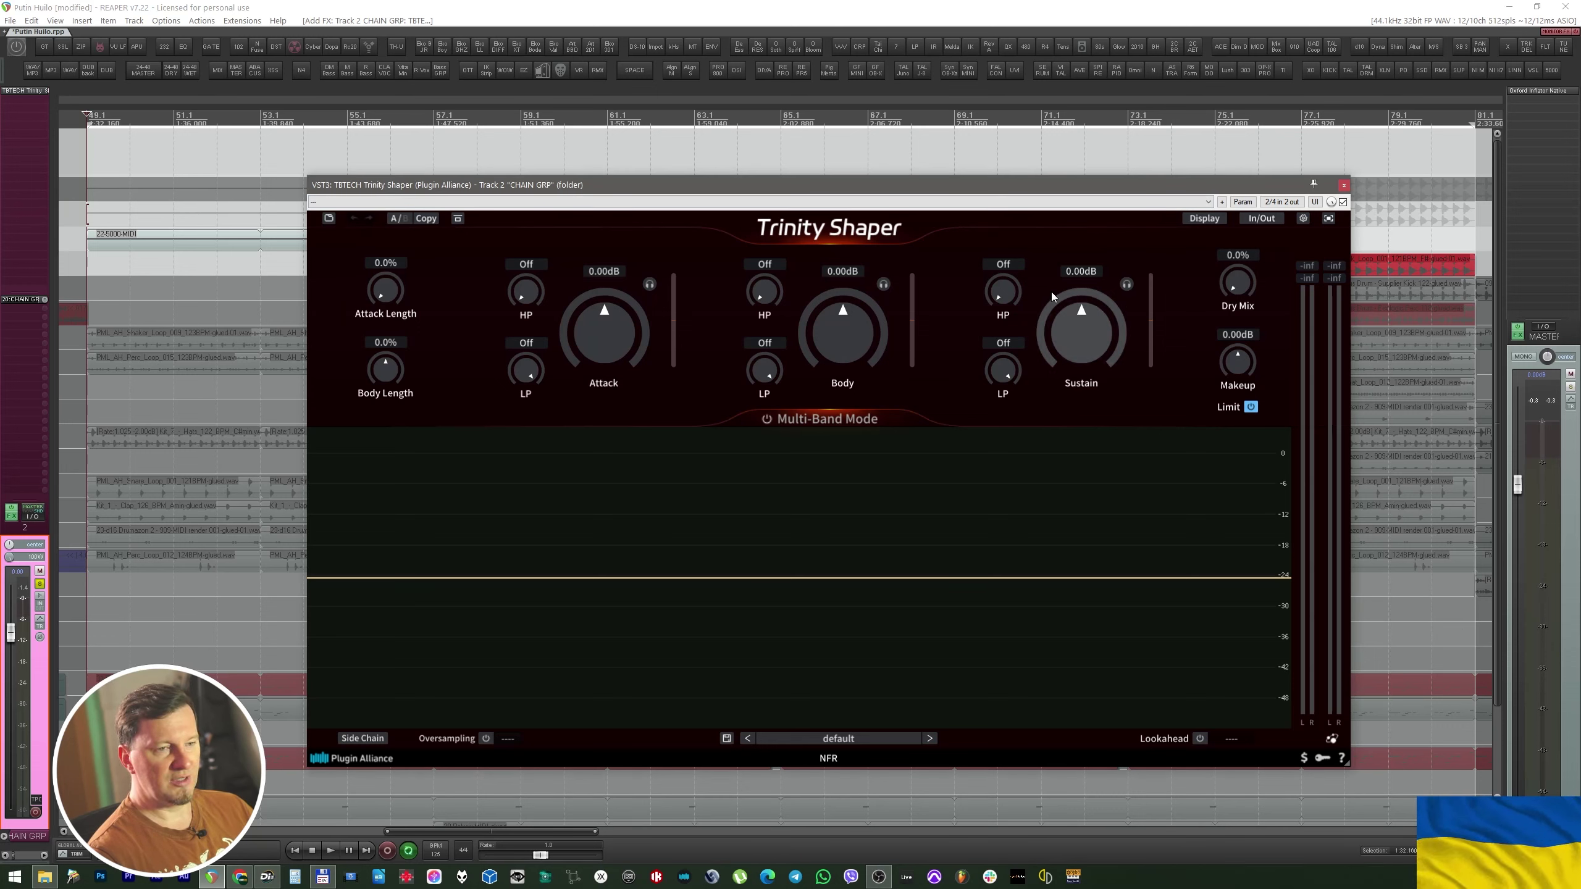
left_click(1303, 219)
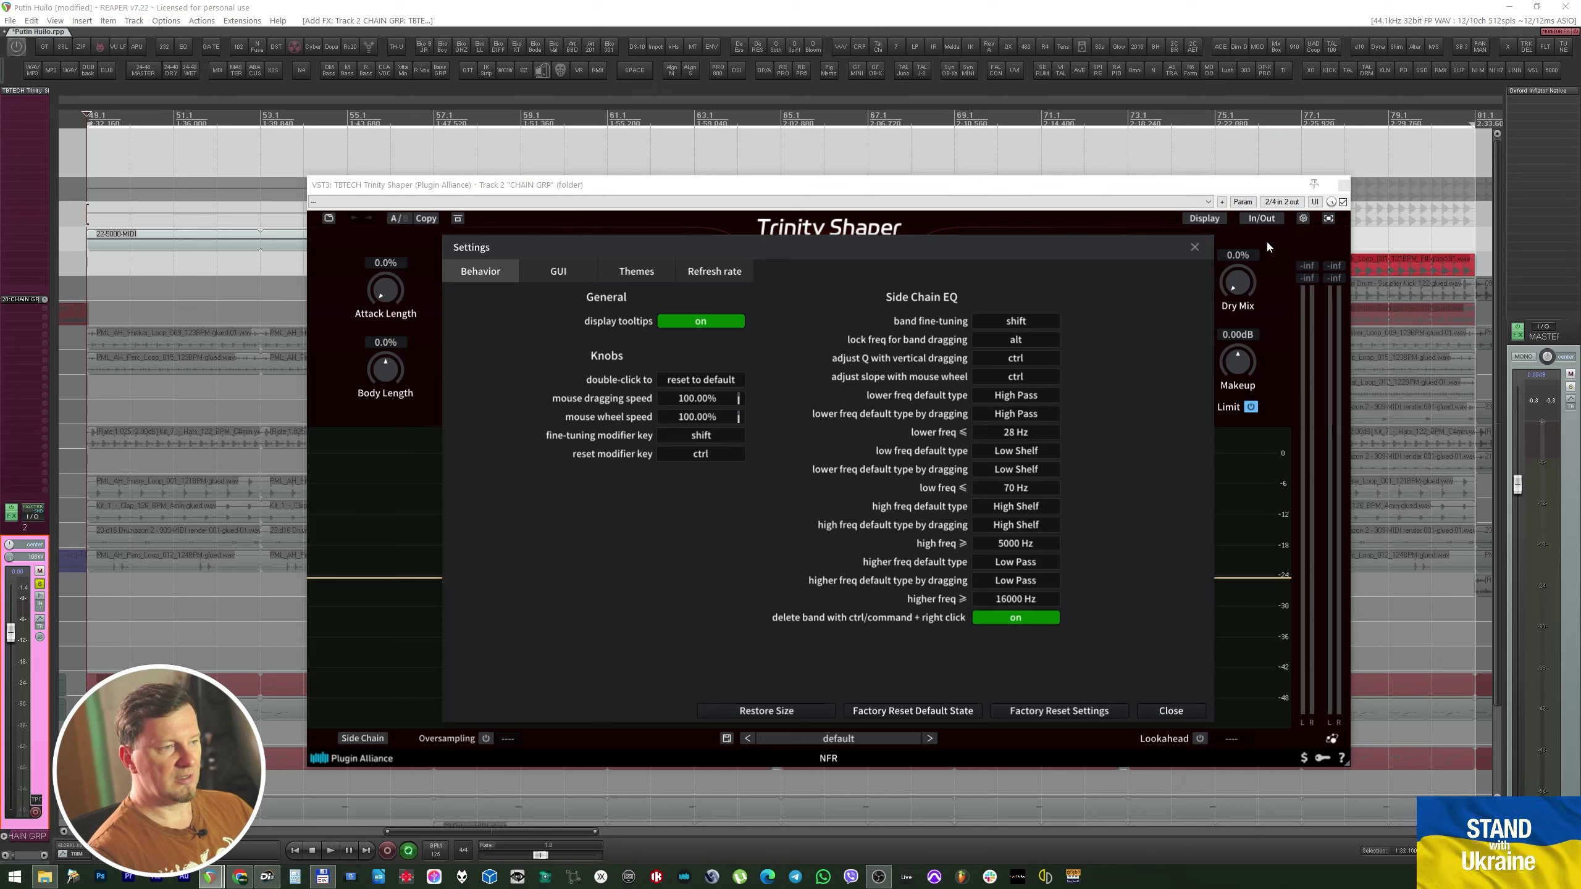
left_click(702, 274)
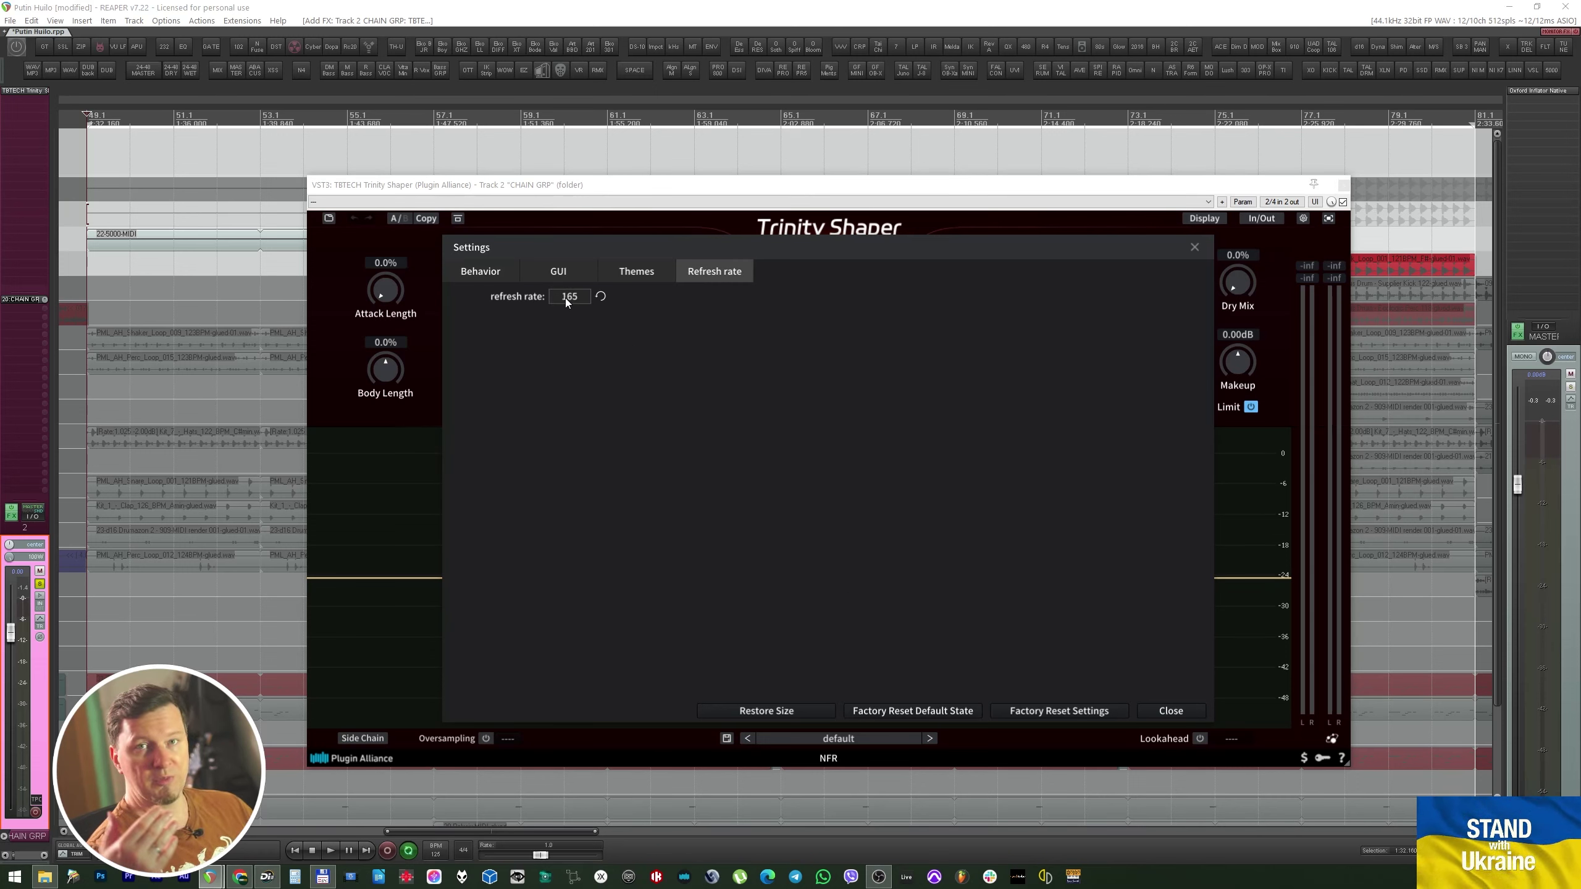
left_click(634, 276)
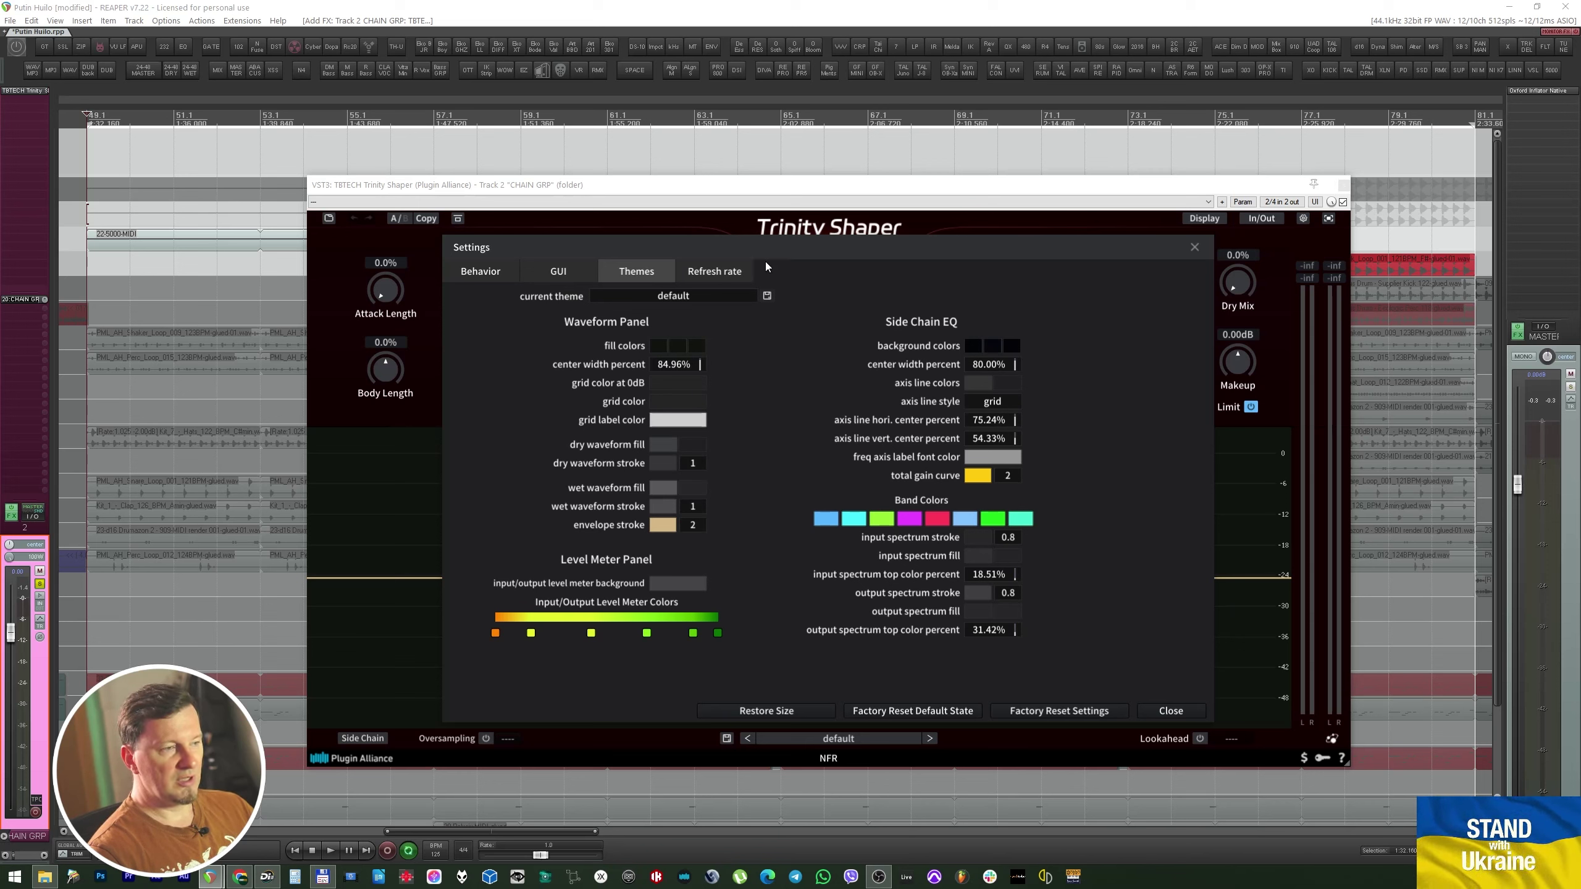
left_click(564, 272)
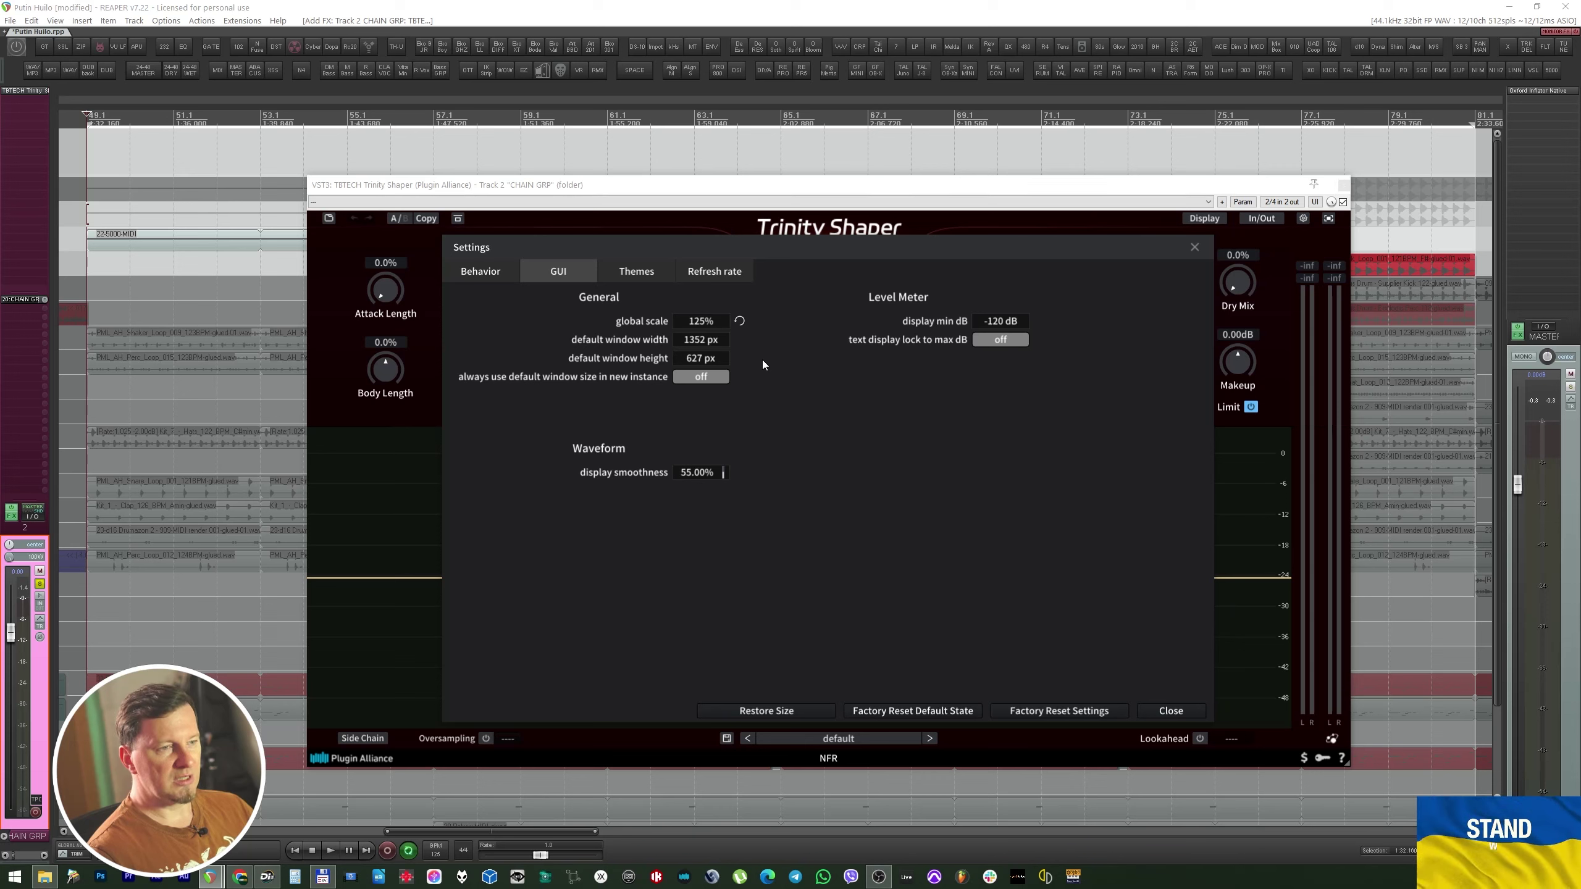
left_click(501, 271)
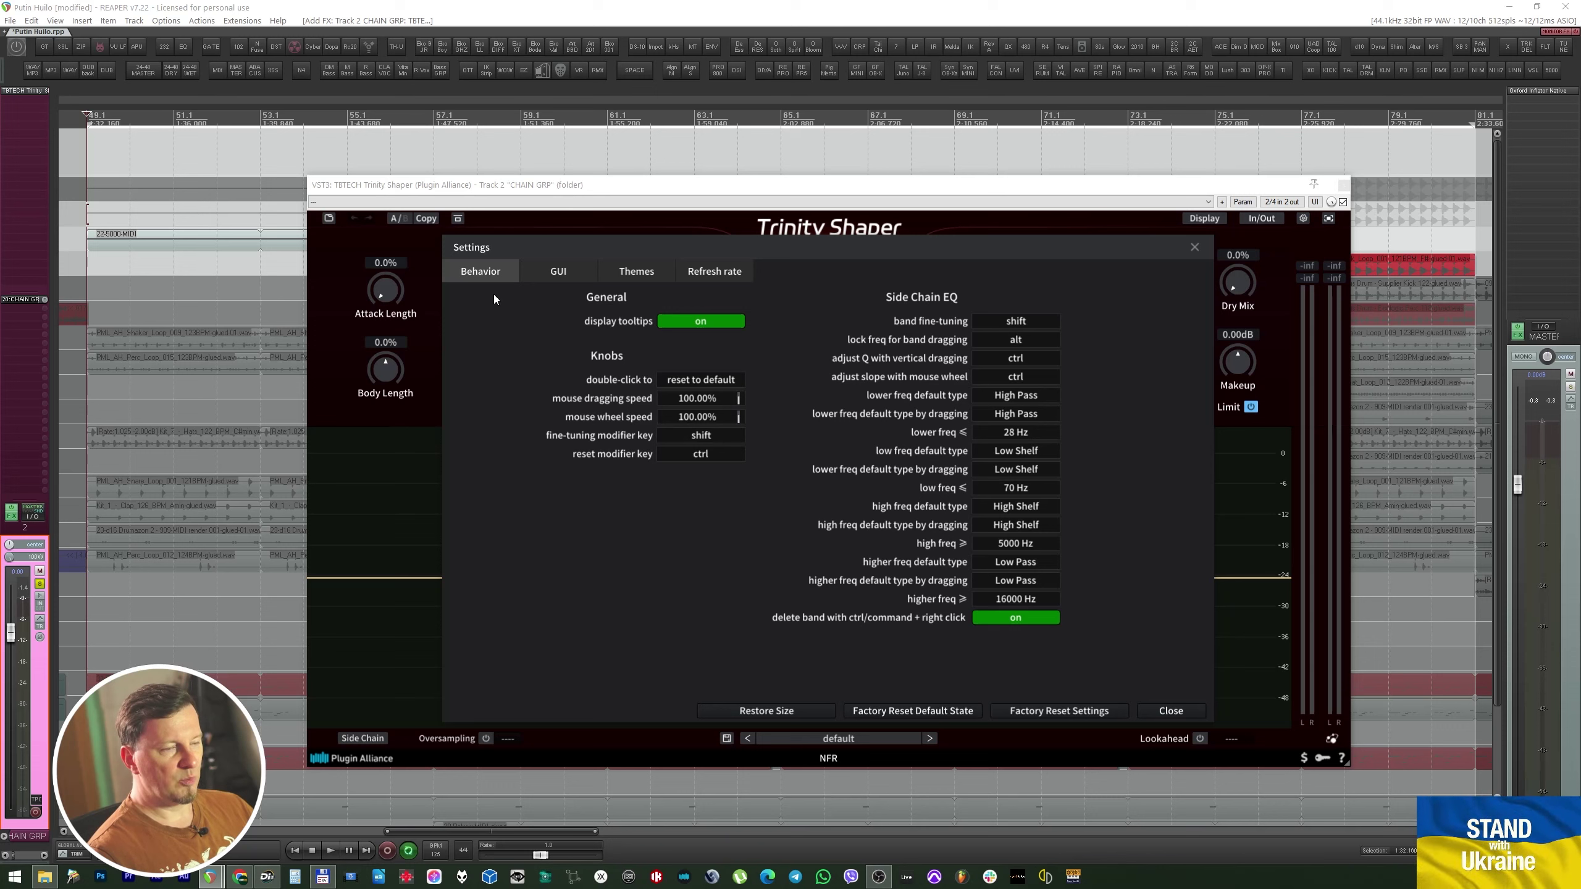
left_click(676, 322)
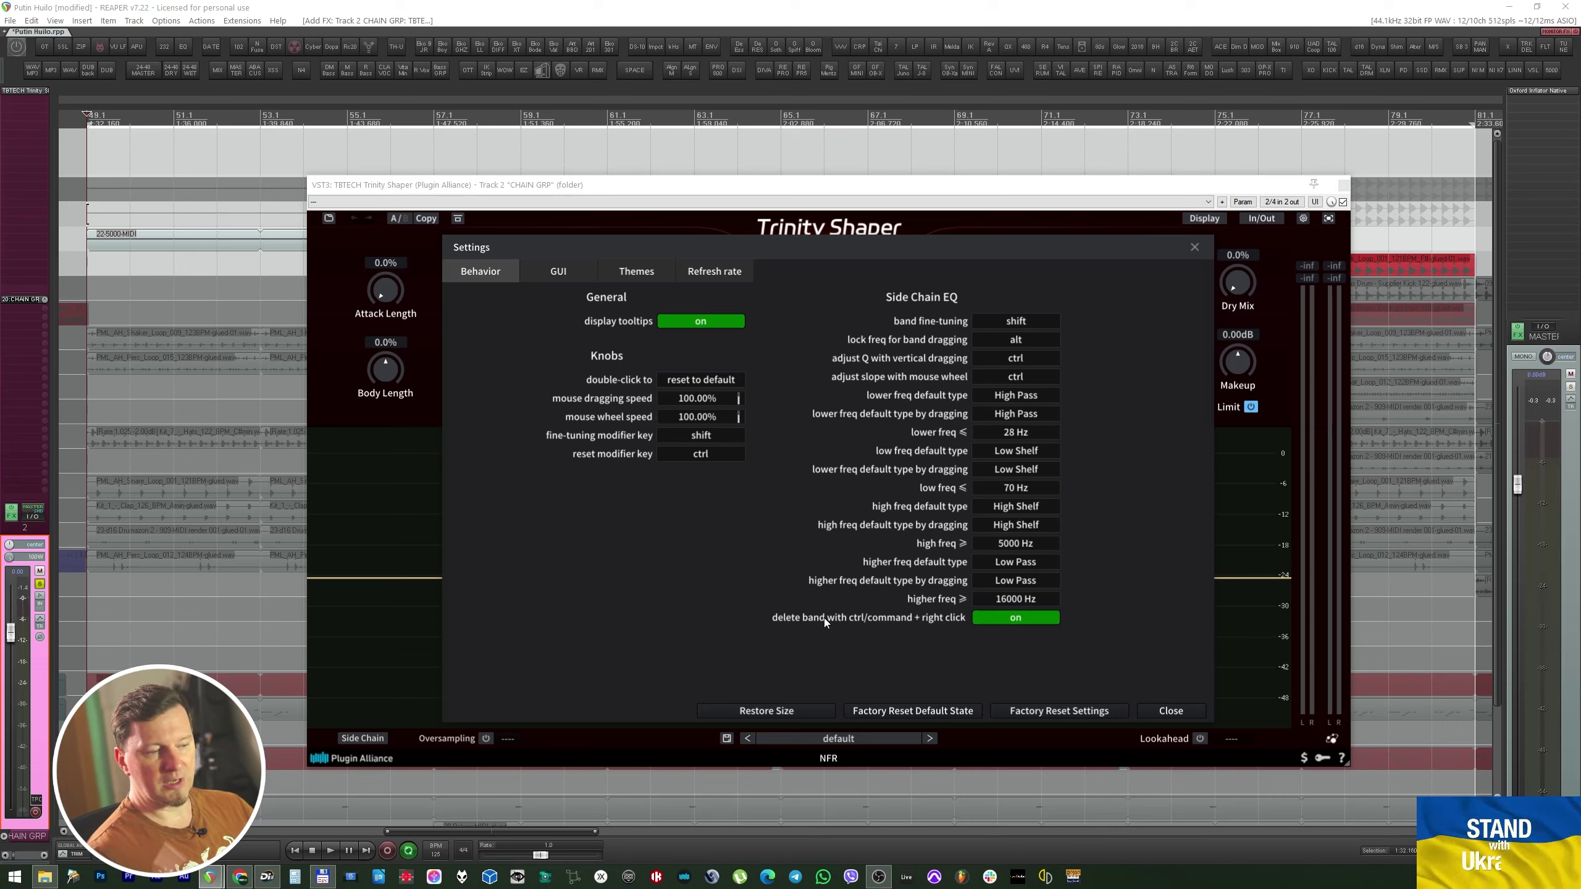
left_click(1028, 623)
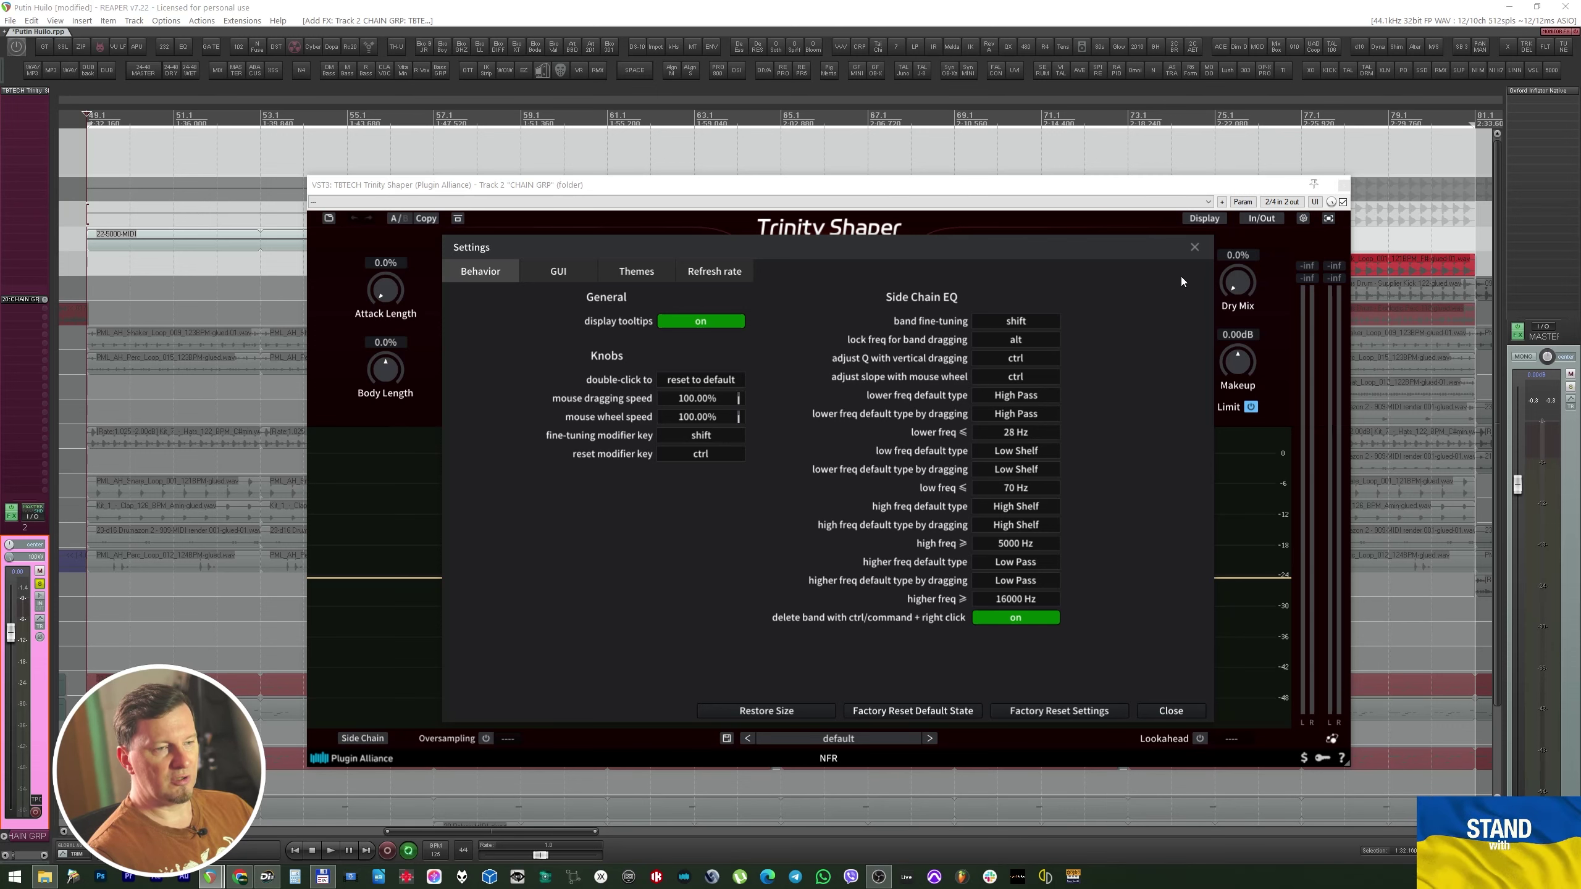
left_click(1195, 247)
Enable the Side Chain EQ and add a high-pass band plus a bell boosting about 1.6 dB near 251 Hz.
left_click(363, 738)
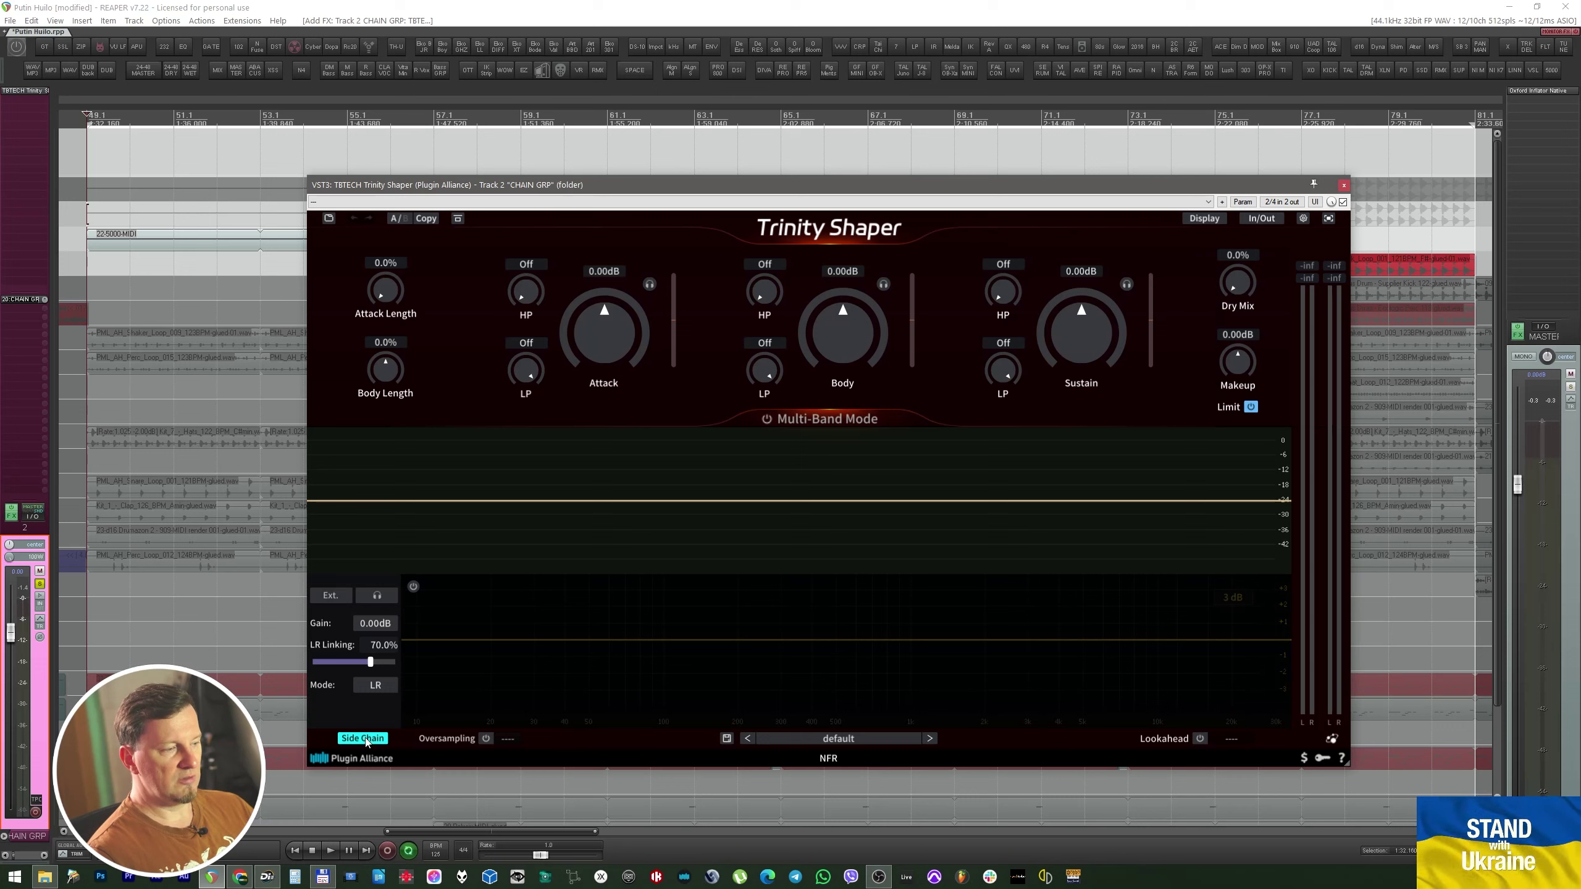
left_click(413, 586)
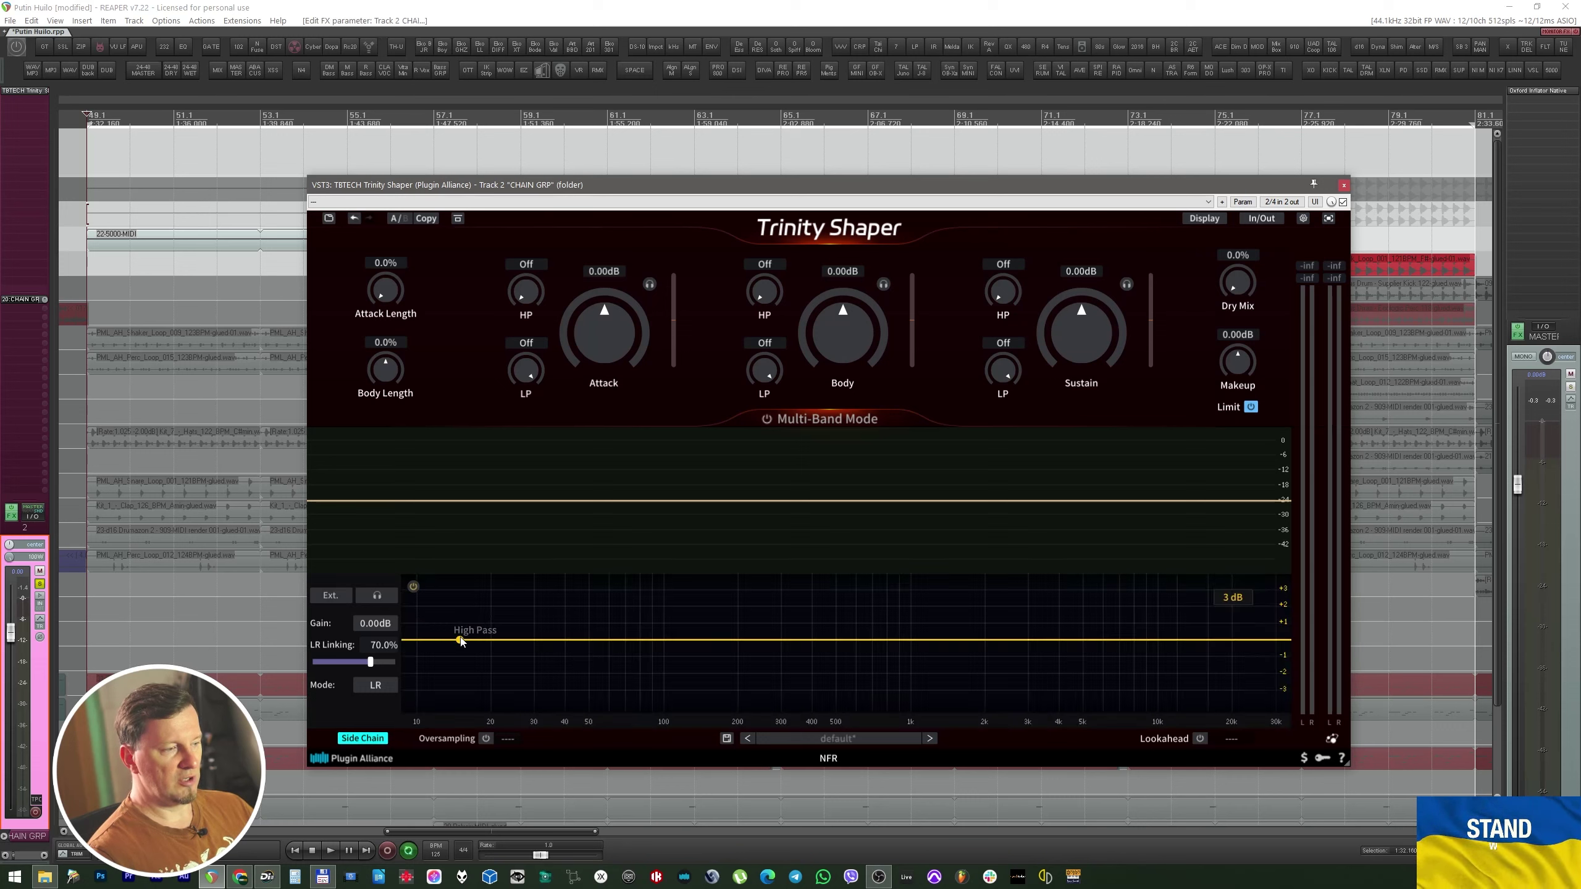
double_click(459, 628)
double_click(764, 588)
left_click_drag(764, 589, 763, 612)
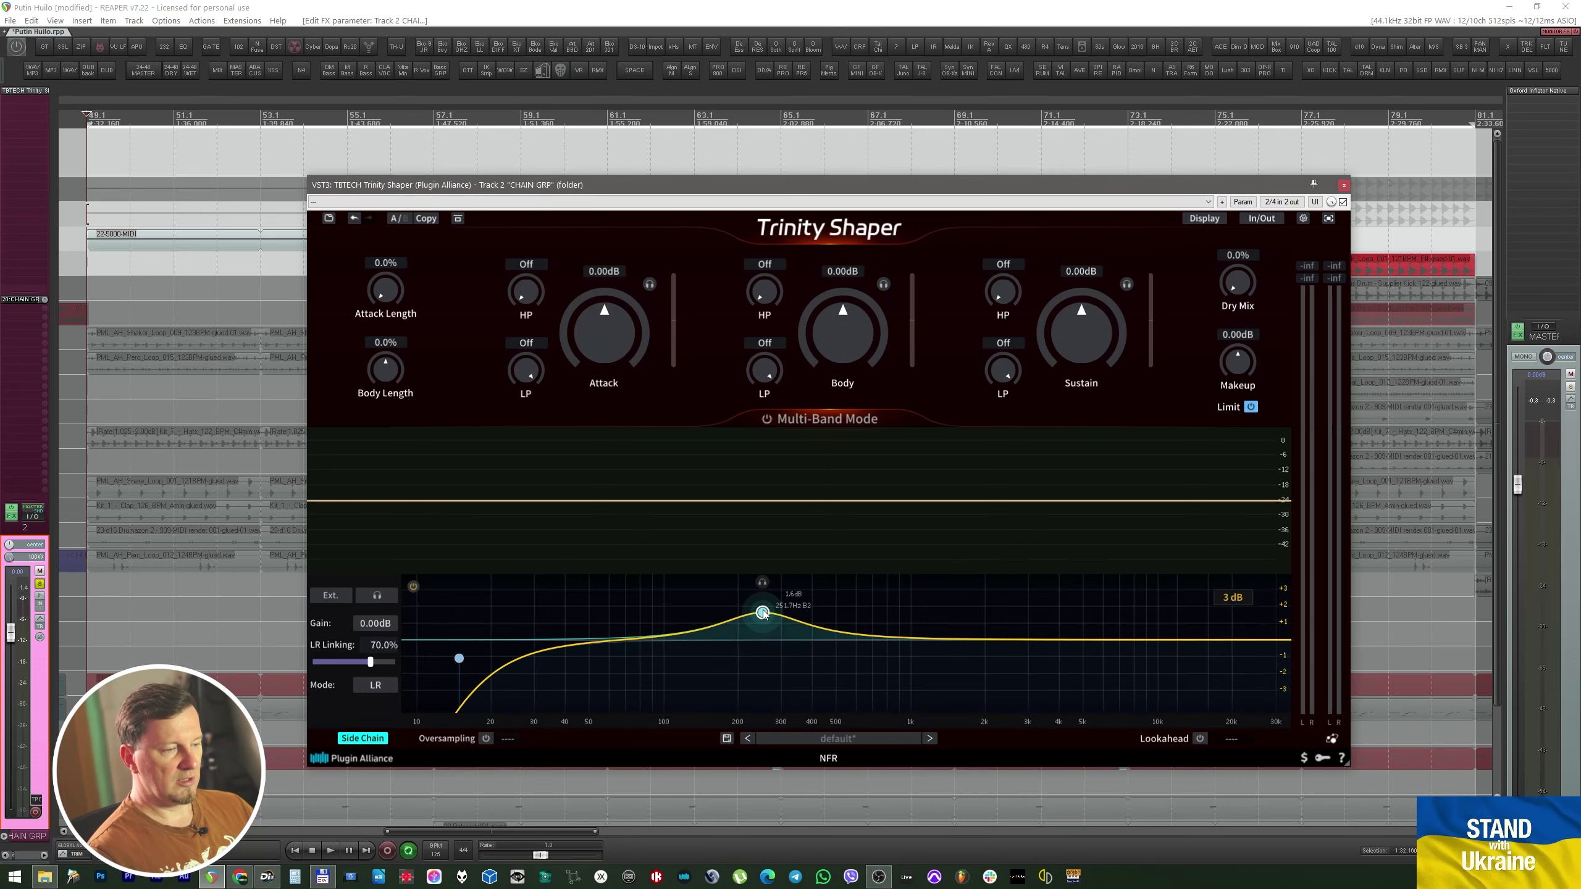
Add three more side-chain EQ bands: a high-shelf boost, a boost near 1 kHz and a cut in the high frequencies.
double_click(1105, 608)
left_click_drag(1105, 607, 1046, 597)
double_click(938, 639)
left_click_drag(938, 639, 920, 591)
double_click(1190, 642)
left_click_drag(1189, 642, 1181, 690)
Raise the side-chain high-pass to between 100 and 200 Hz, add a lowered low-pass band, and hide the side-chain section.
left_click_drag(459, 658, 698, 632)
double_click(1264, 639)
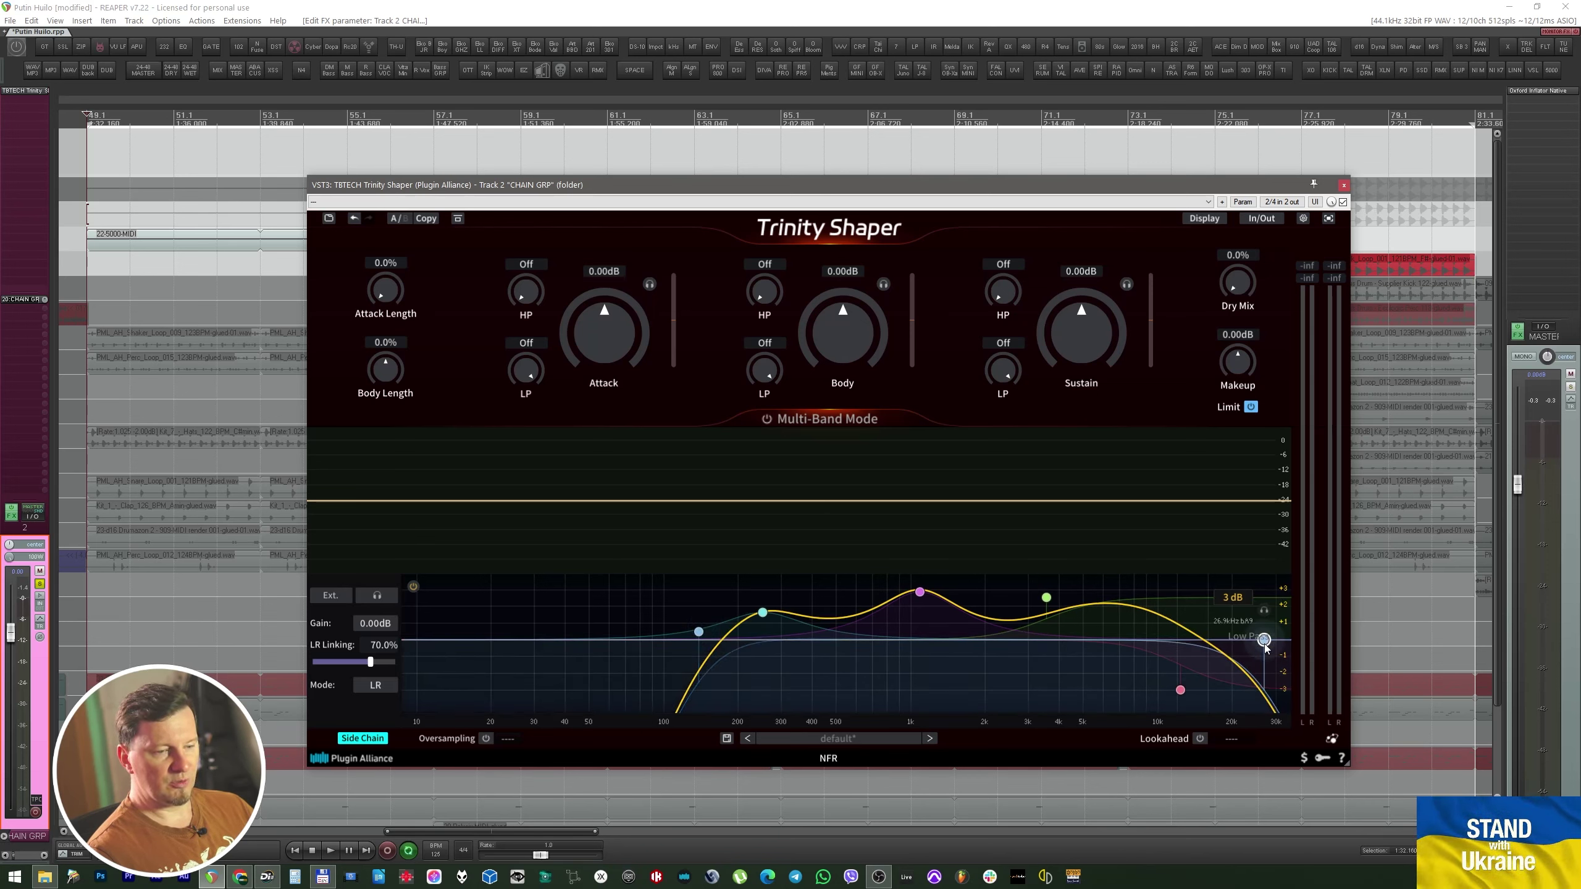
left_click_drag(1264, 639, 1156, 657)
left_click(363, 738)
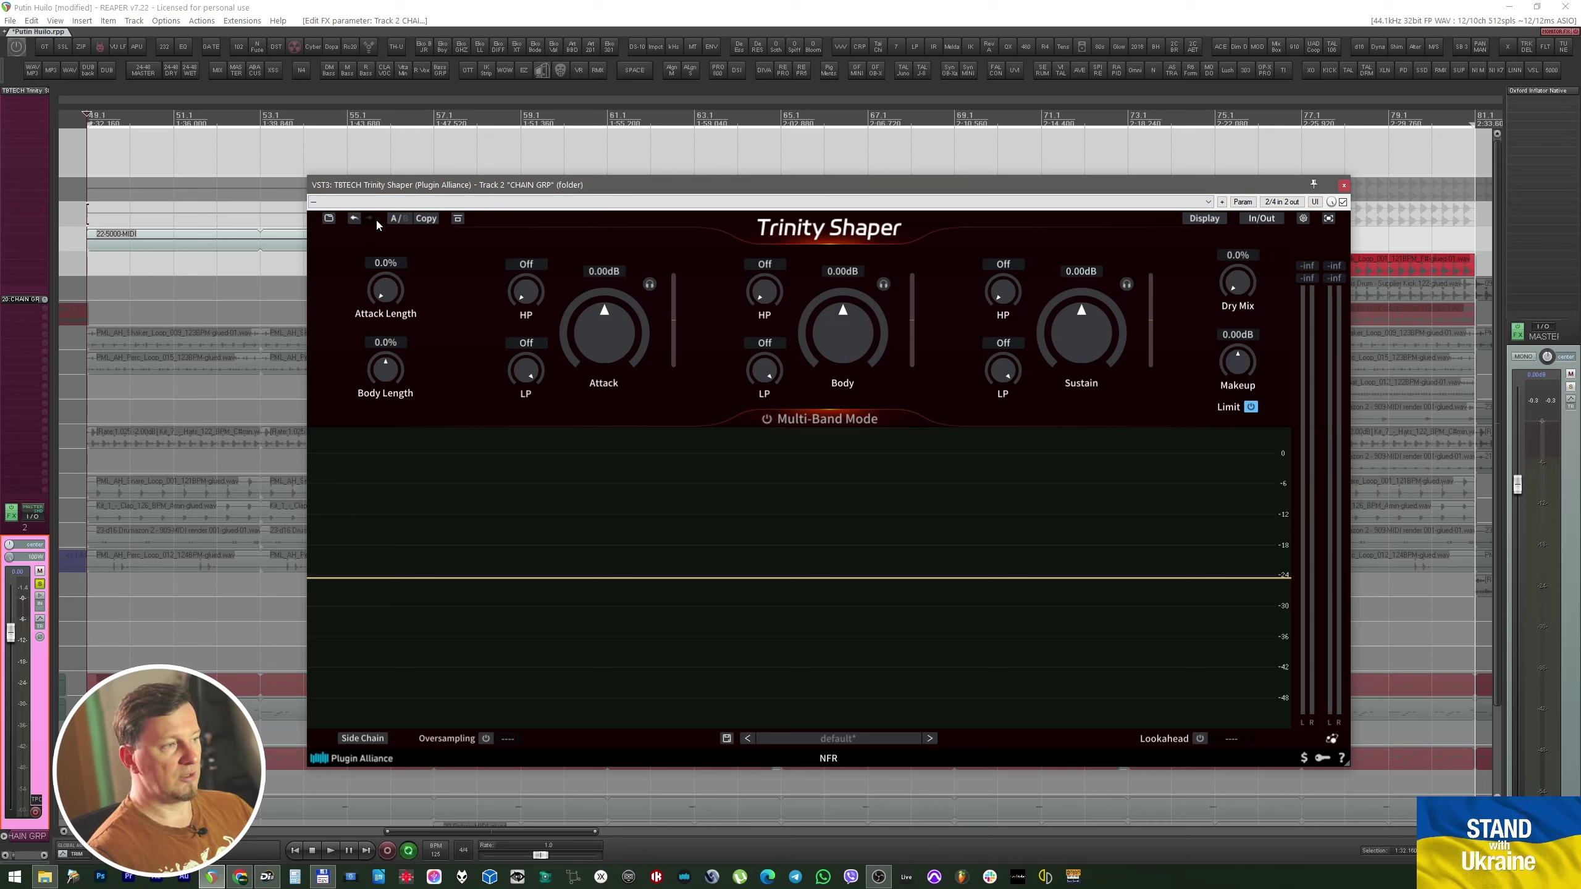
Try Attack at +2.04 dB, Body at -1.18 dB and Sustain at -0.74 dB, and undo these changes.
left_click_drag(829, 319, 829, 325)
left_click_drag(605, 330, 605, 318)
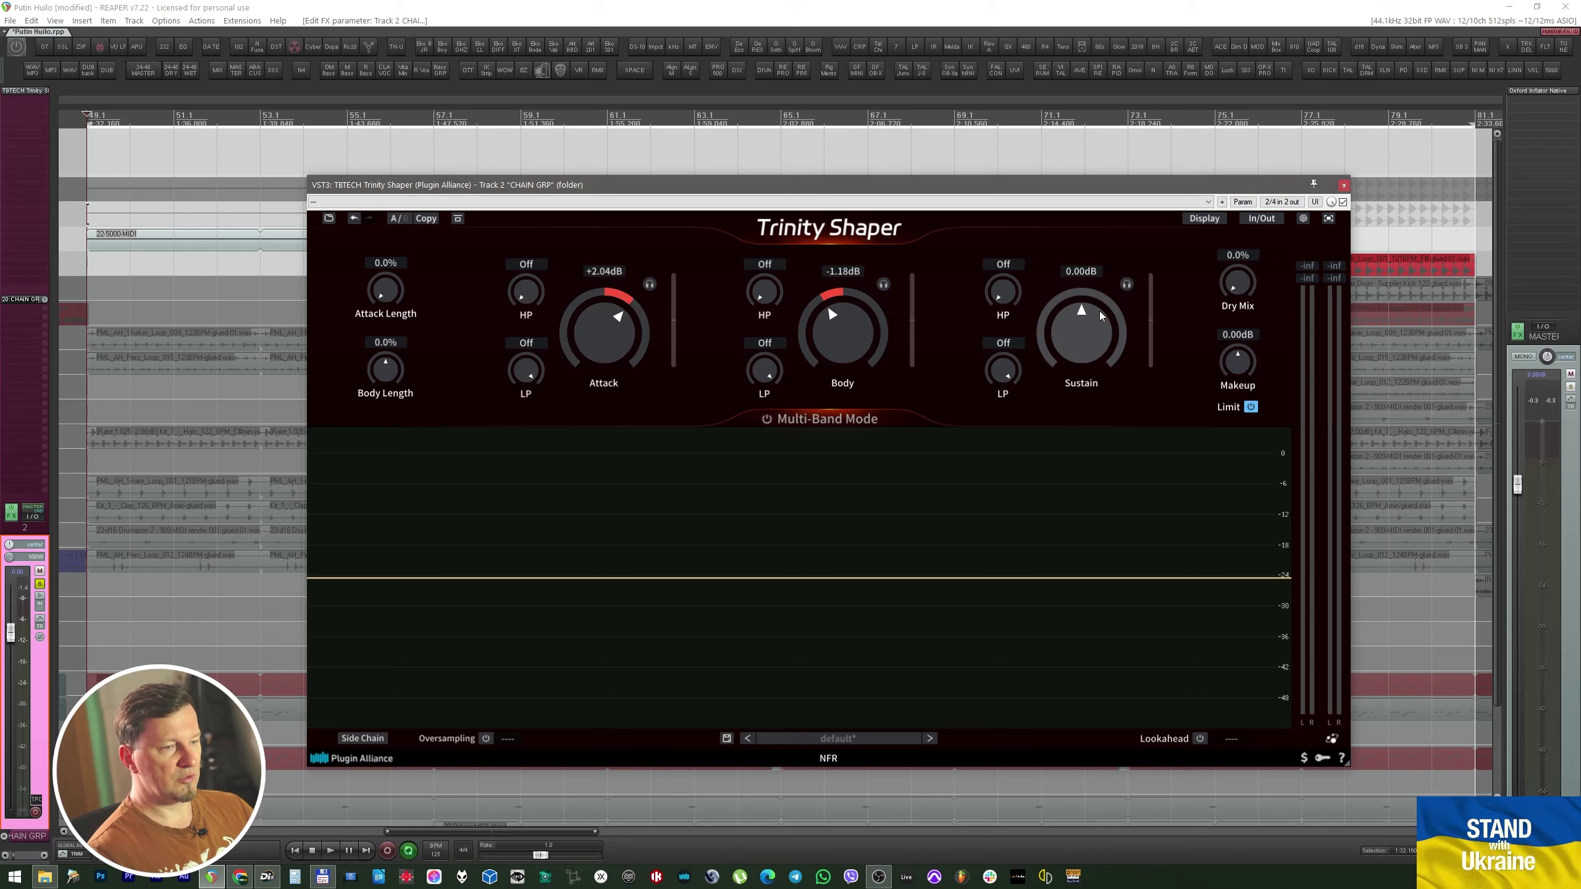
left_click_drag(1100, 316, 1100, 322)
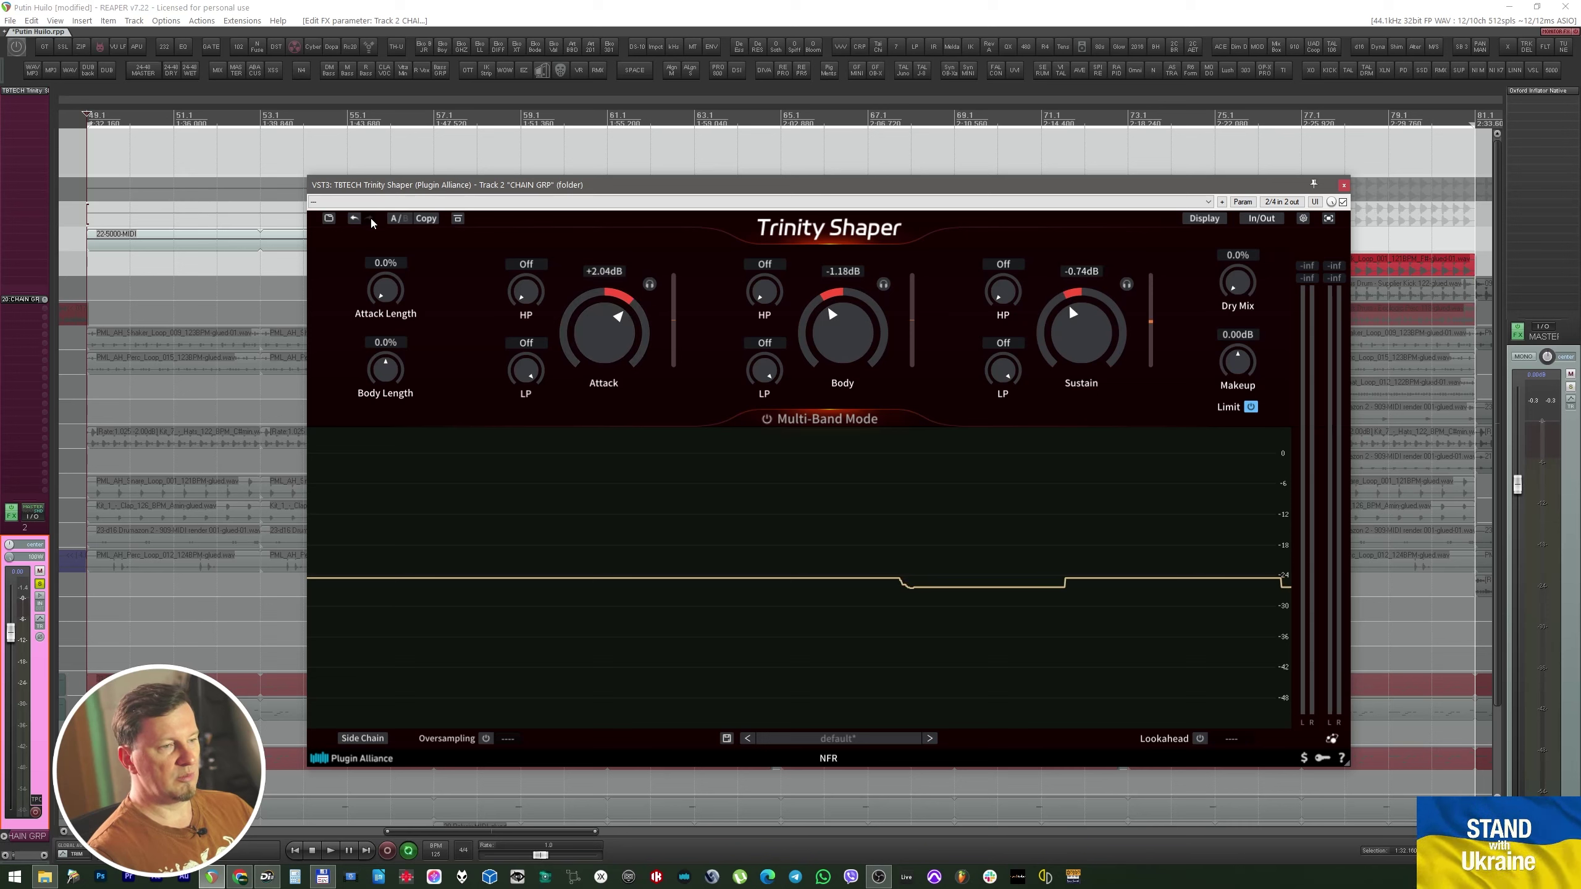
left_click(353, 219)
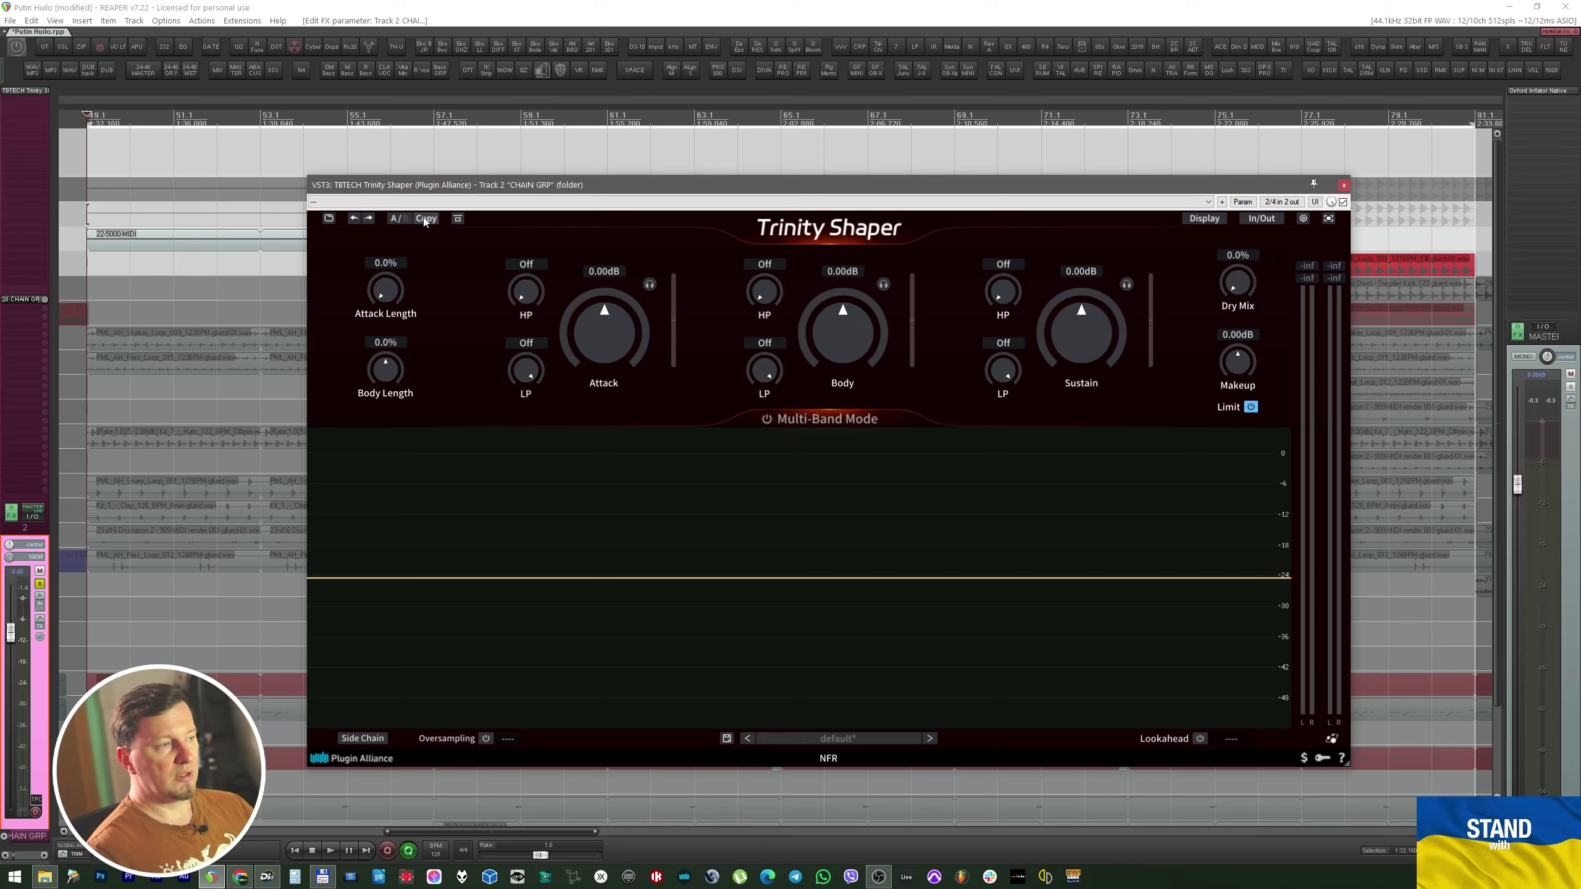
Compare plugin states A and B, with Attack at -1.92 dB in A and different Attack, Body and Sustain amounts in B.
left_click_drag(606, 330, 610, 341)
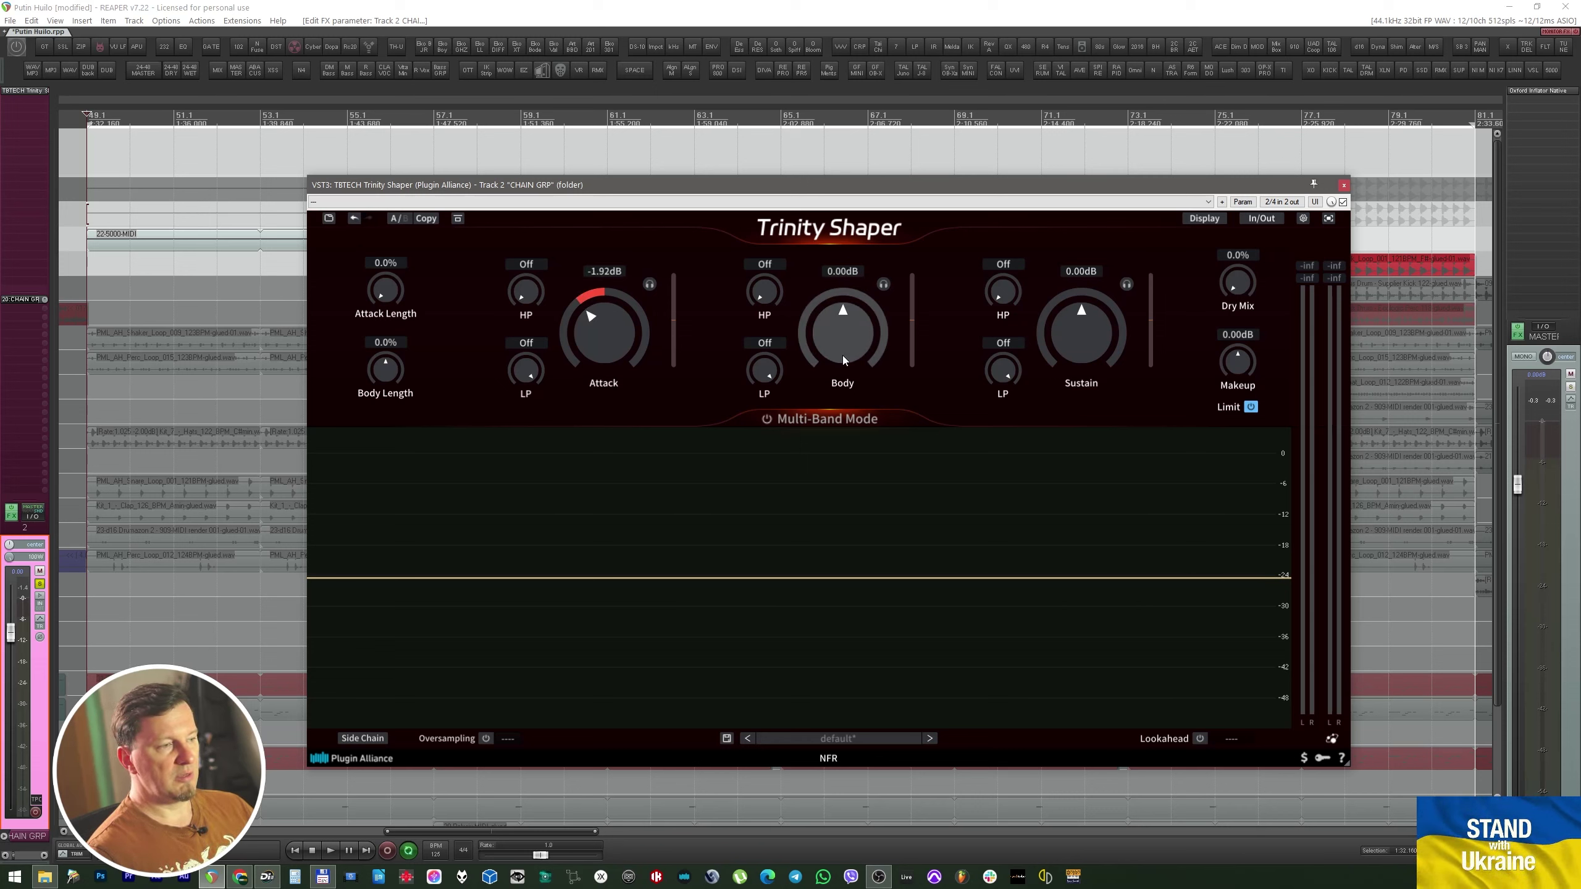
left_click(393, 218)
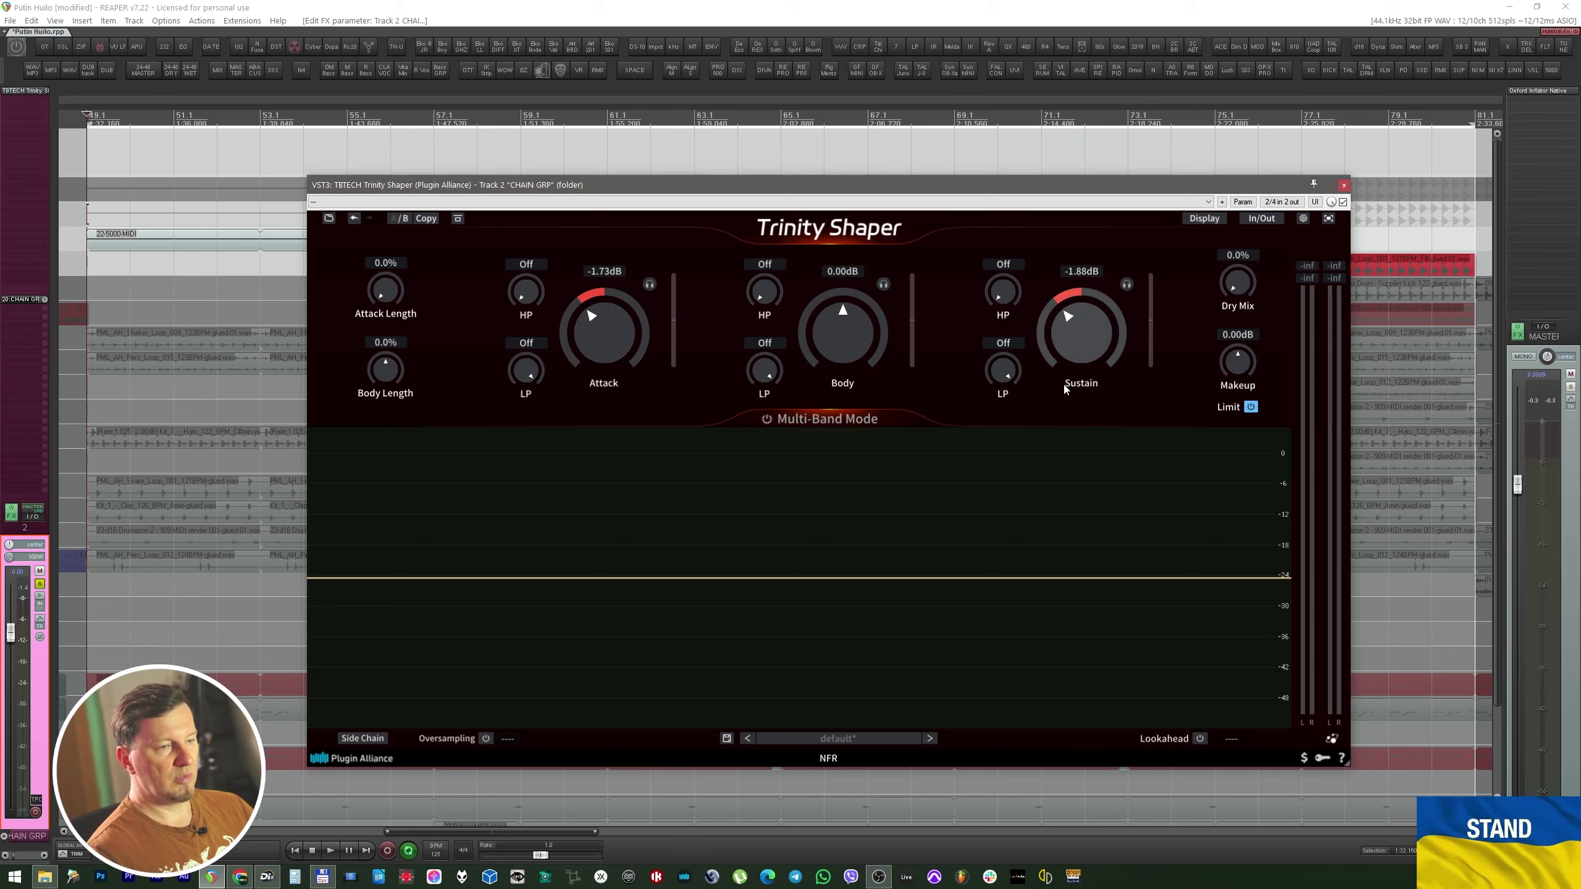
left_click(399, 218)
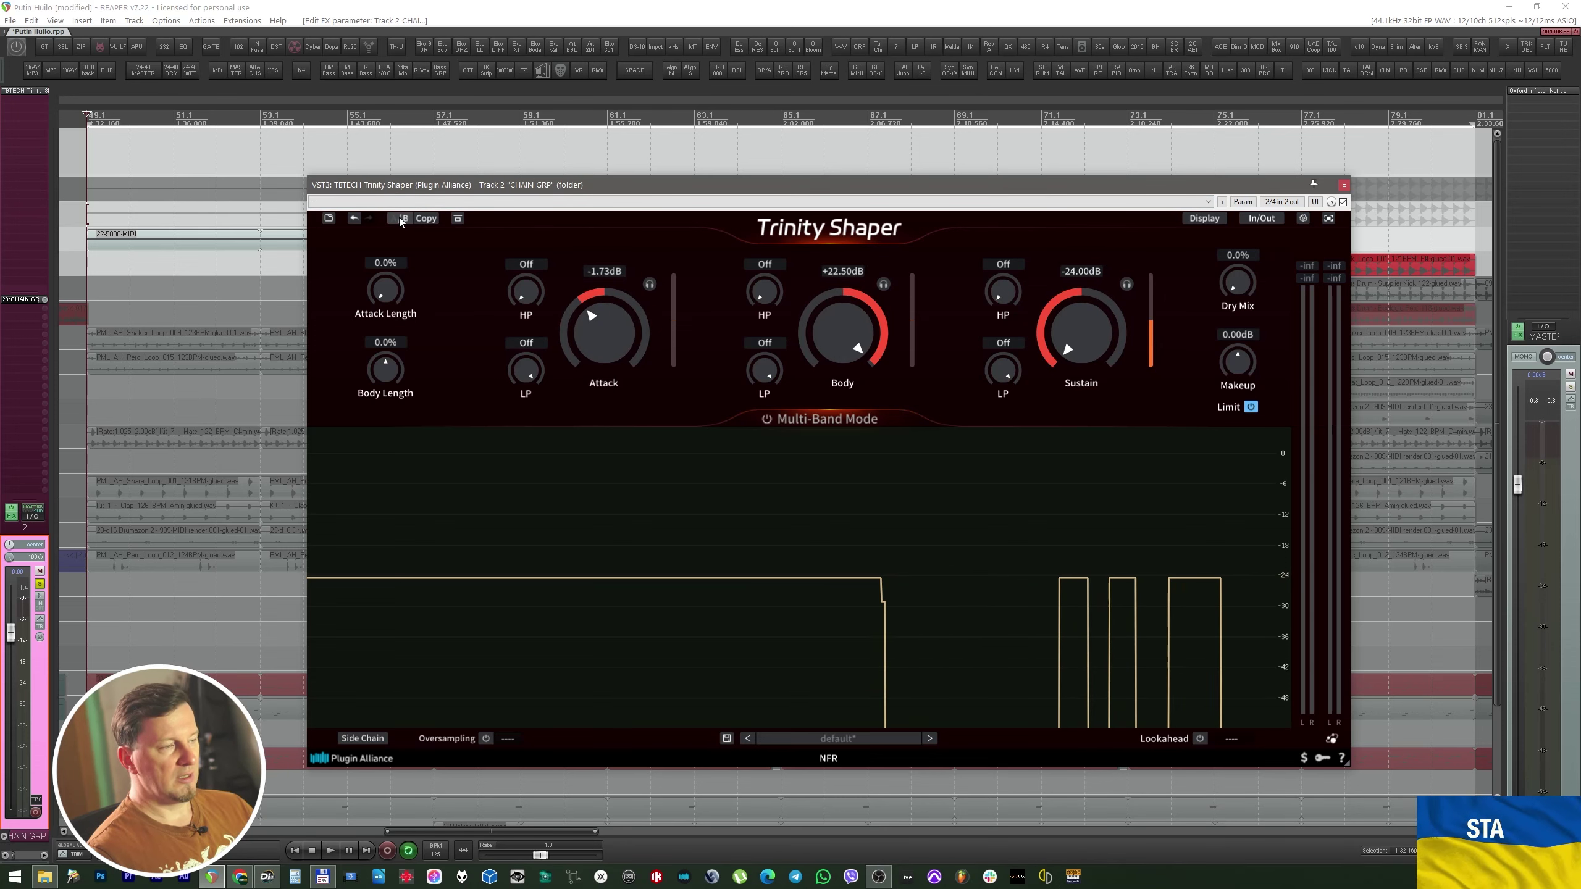
left_click(459, 219)
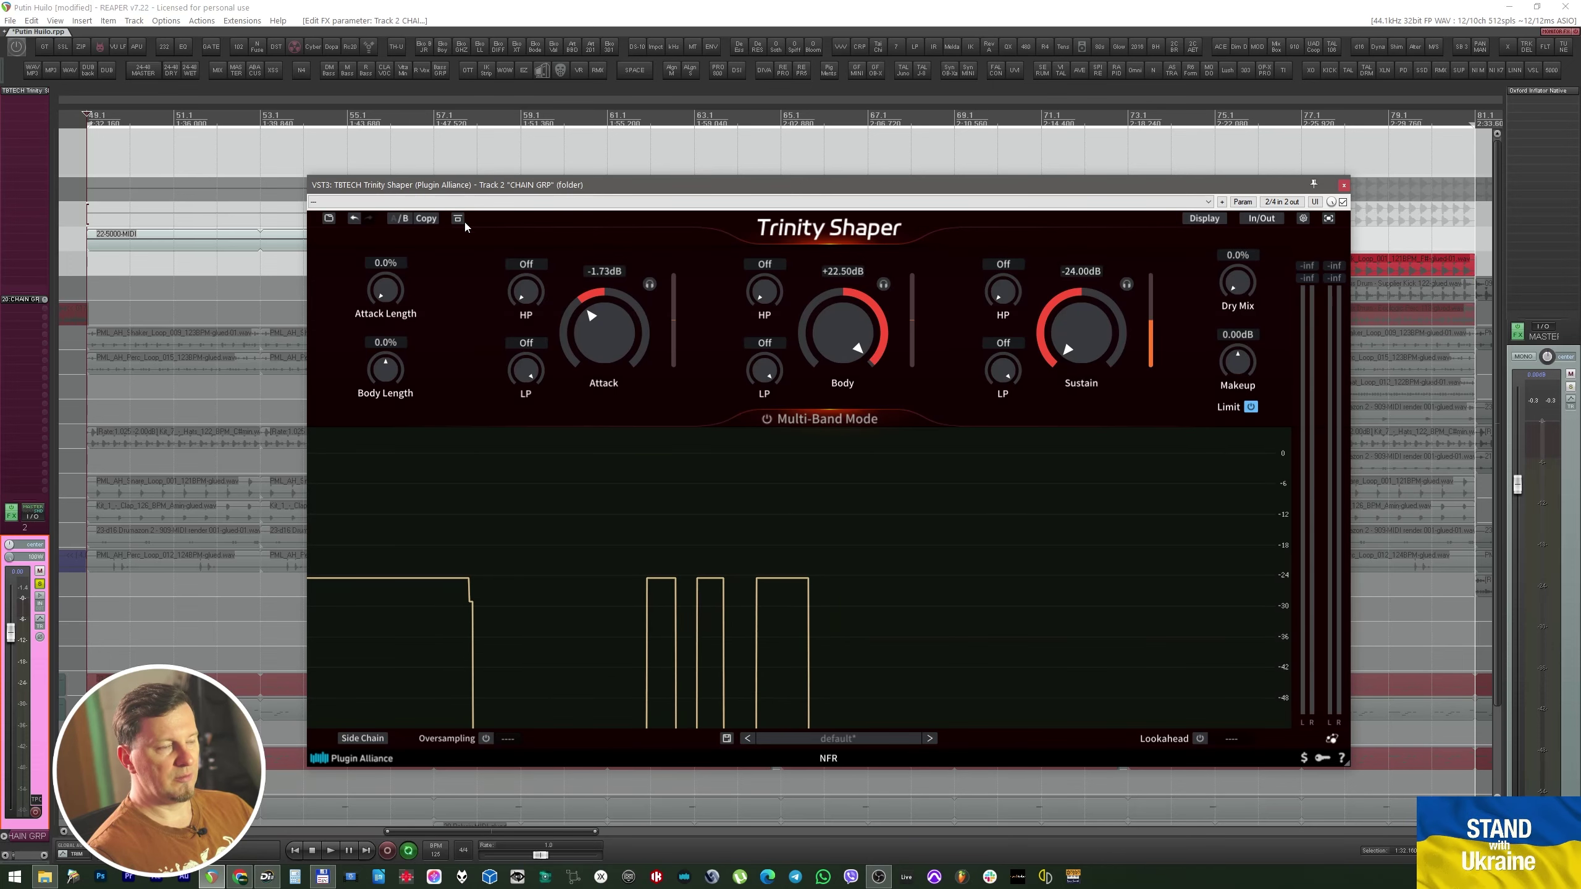
Play the track while comparing the very slow and very fast waveform display speeds, leaving the speed at very slow.
left_click(1205, 219)
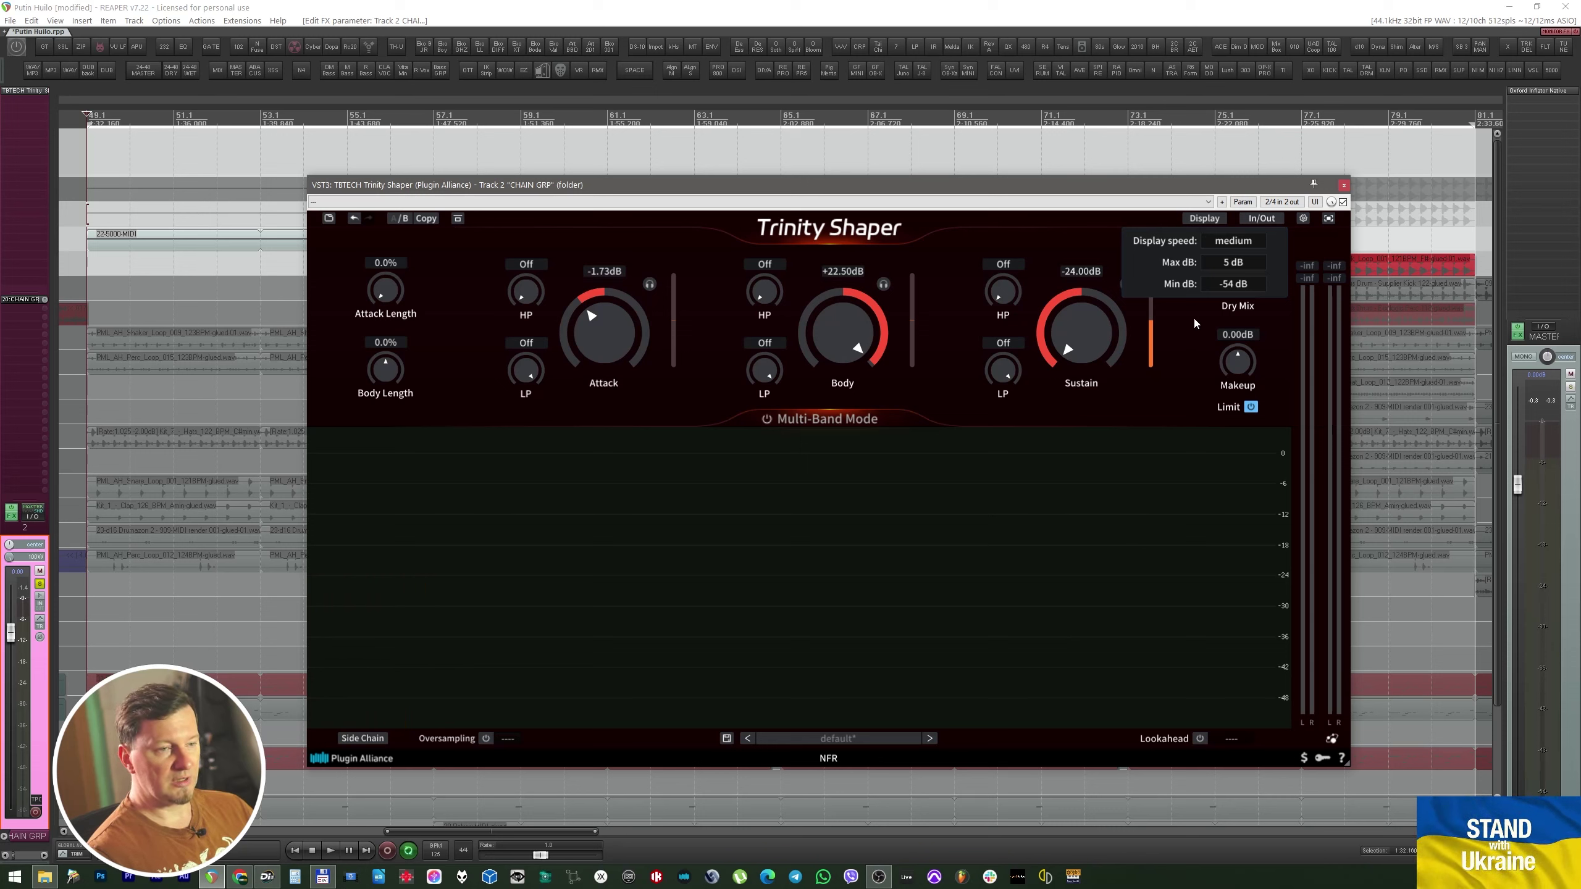
key("space")
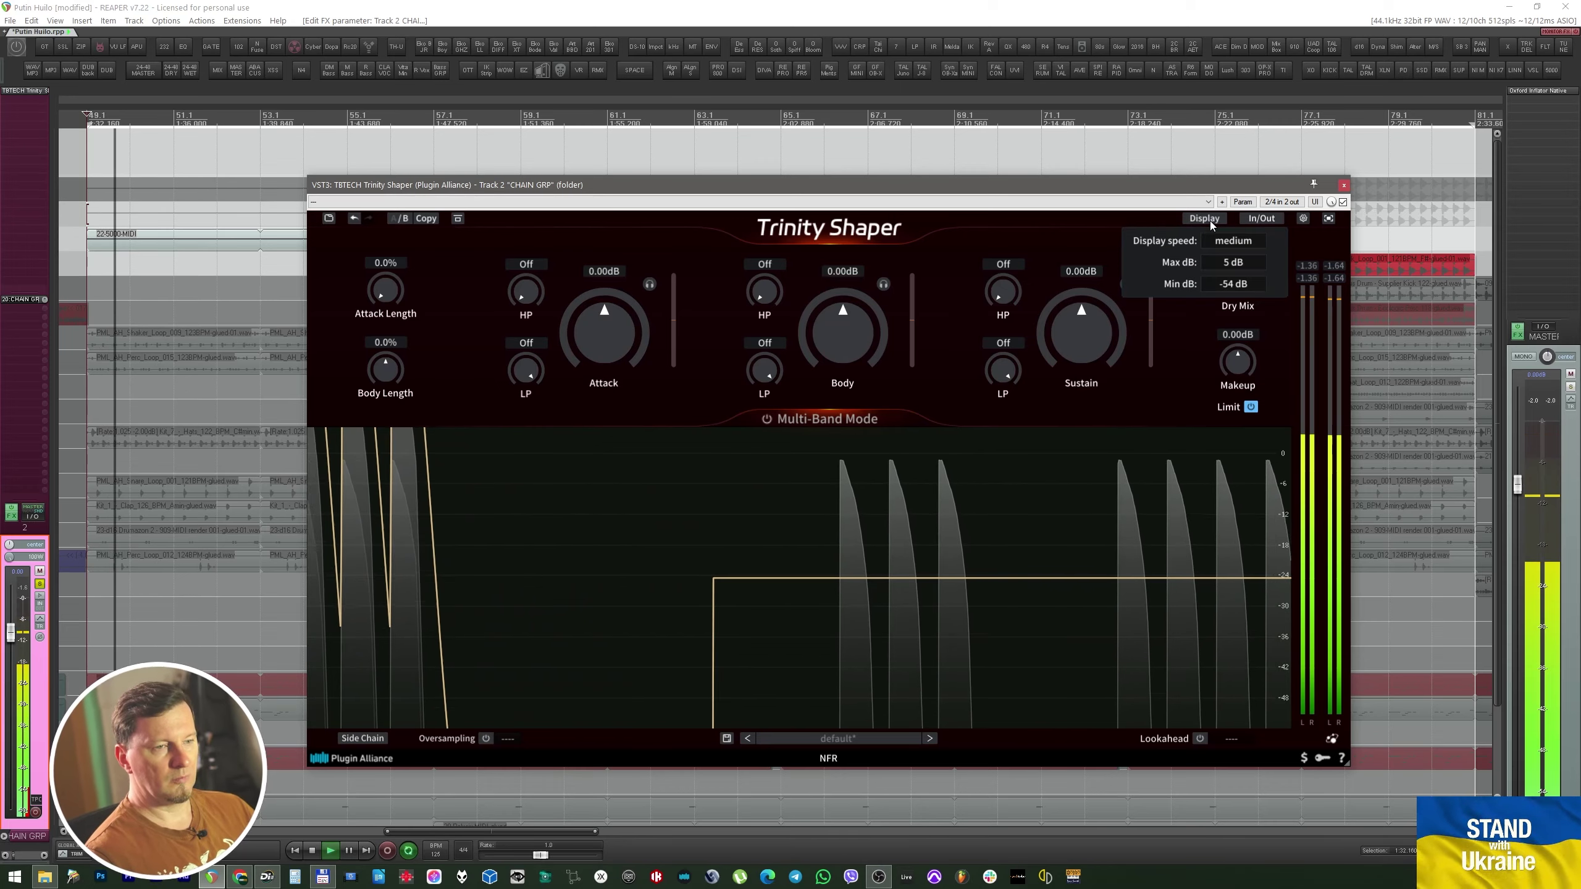
left_click(1230, 241)
left_click(1230, 251)
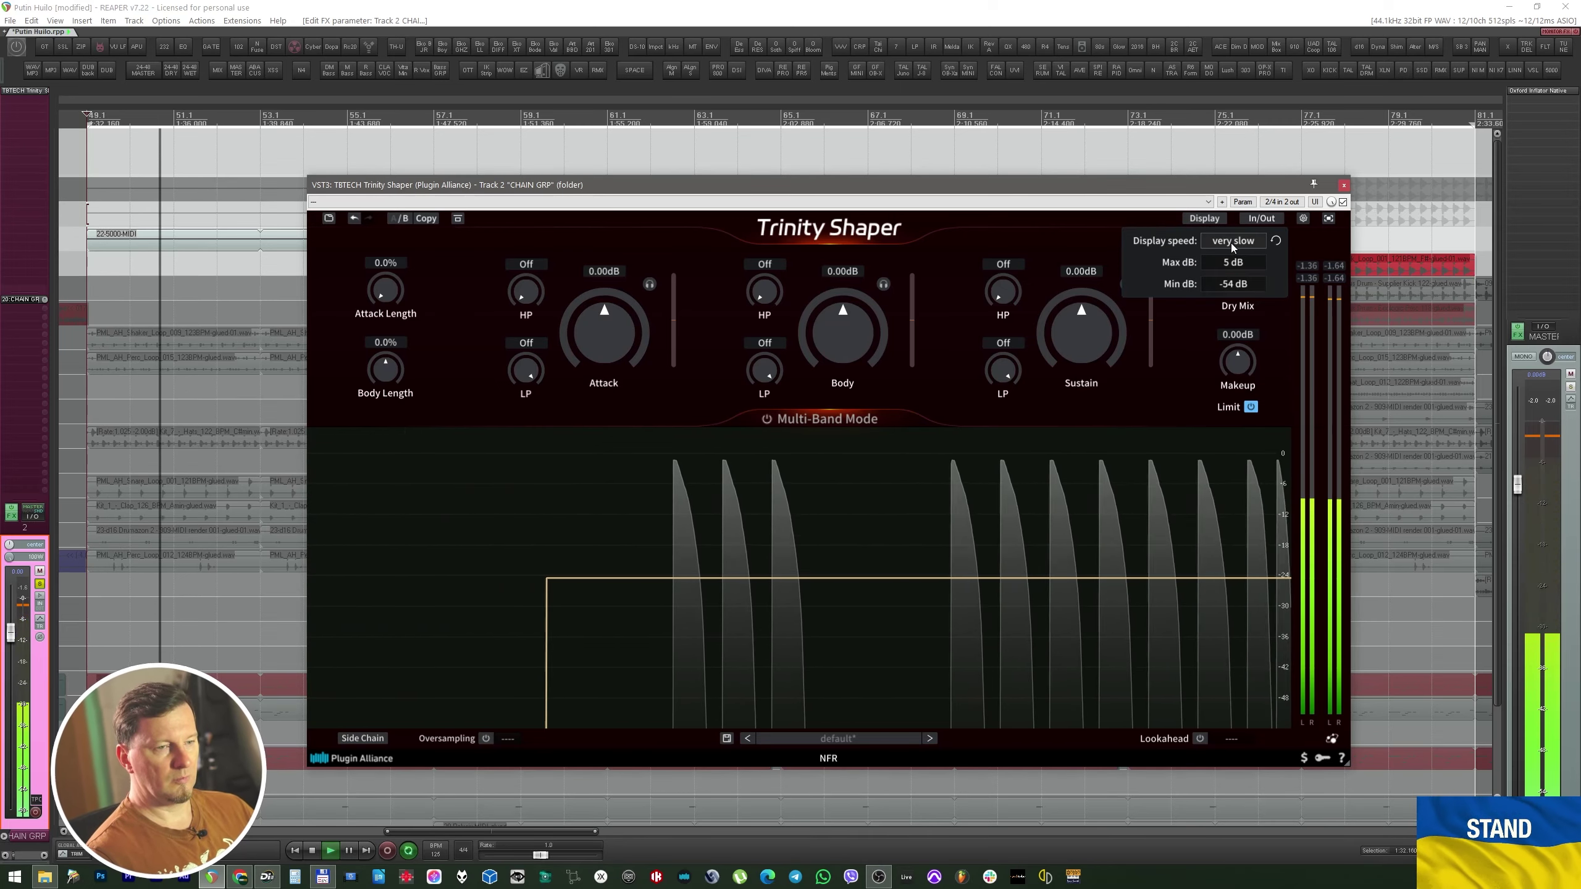
left_click(1227, 243)
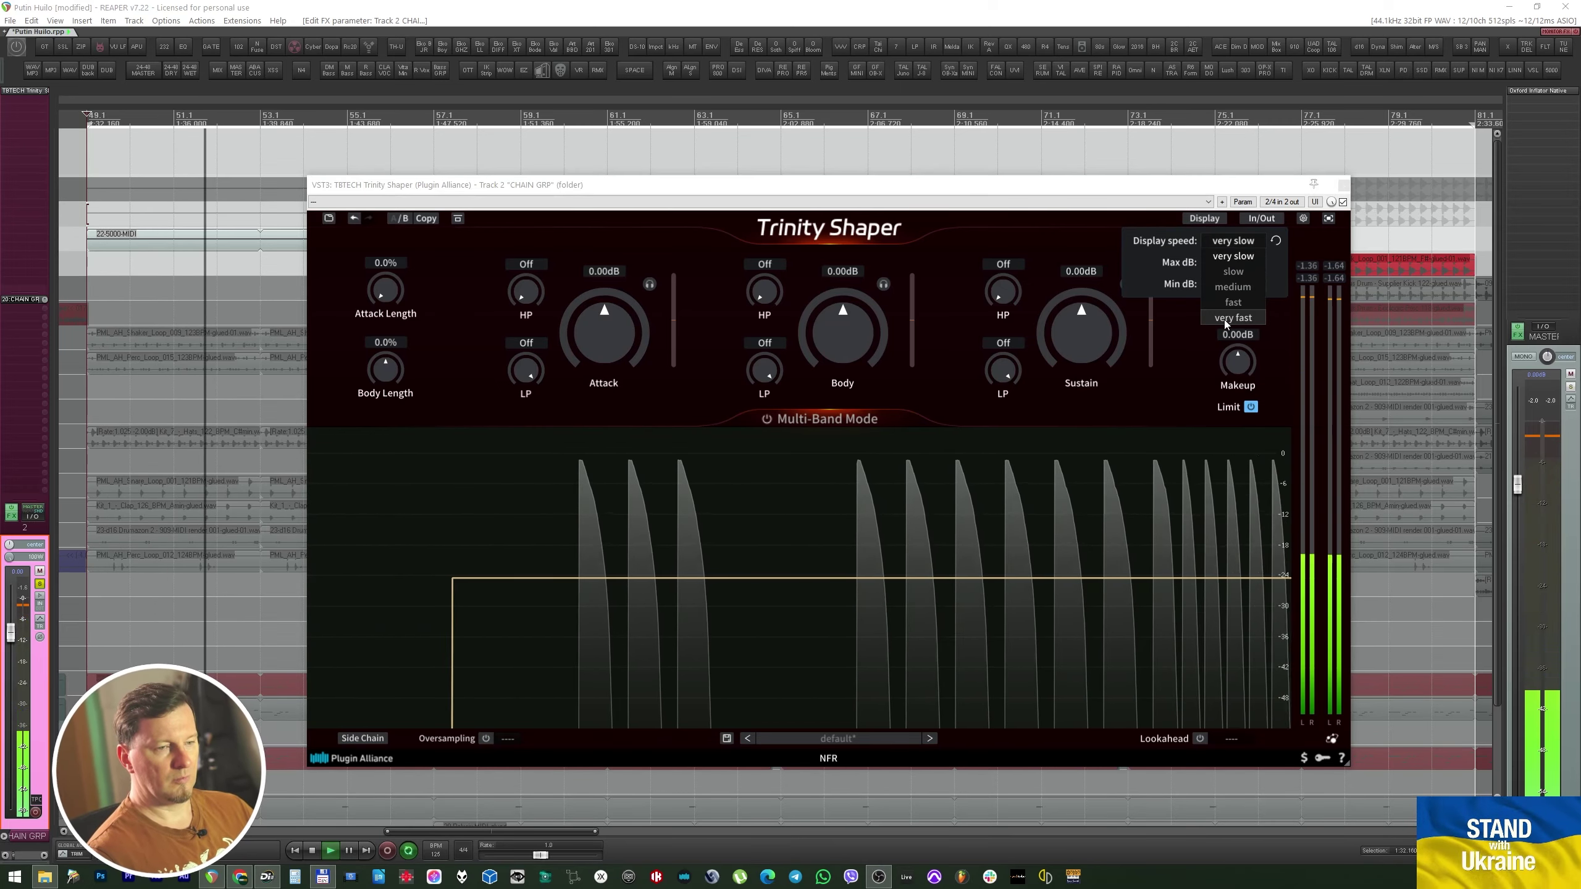
left_click(1228, 309)
left_click(1220, 243)
left_click(1220, 251)
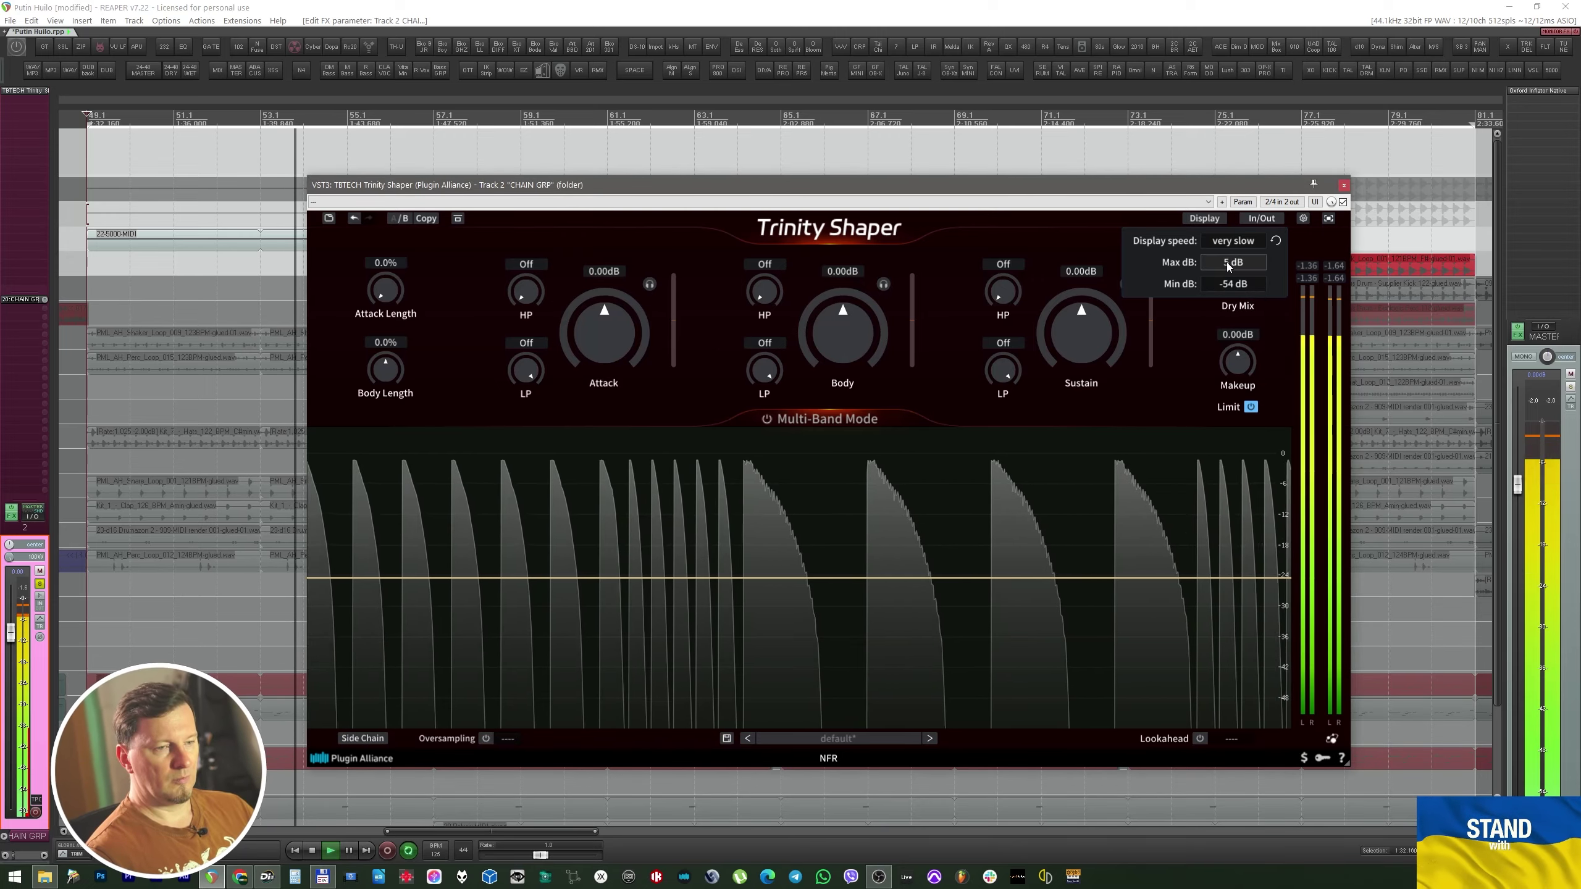
Try 10 dB as the waveform display's maximum level, and set it back to 5 dB.
left_click_drag(1227, 262, 1228, 290)
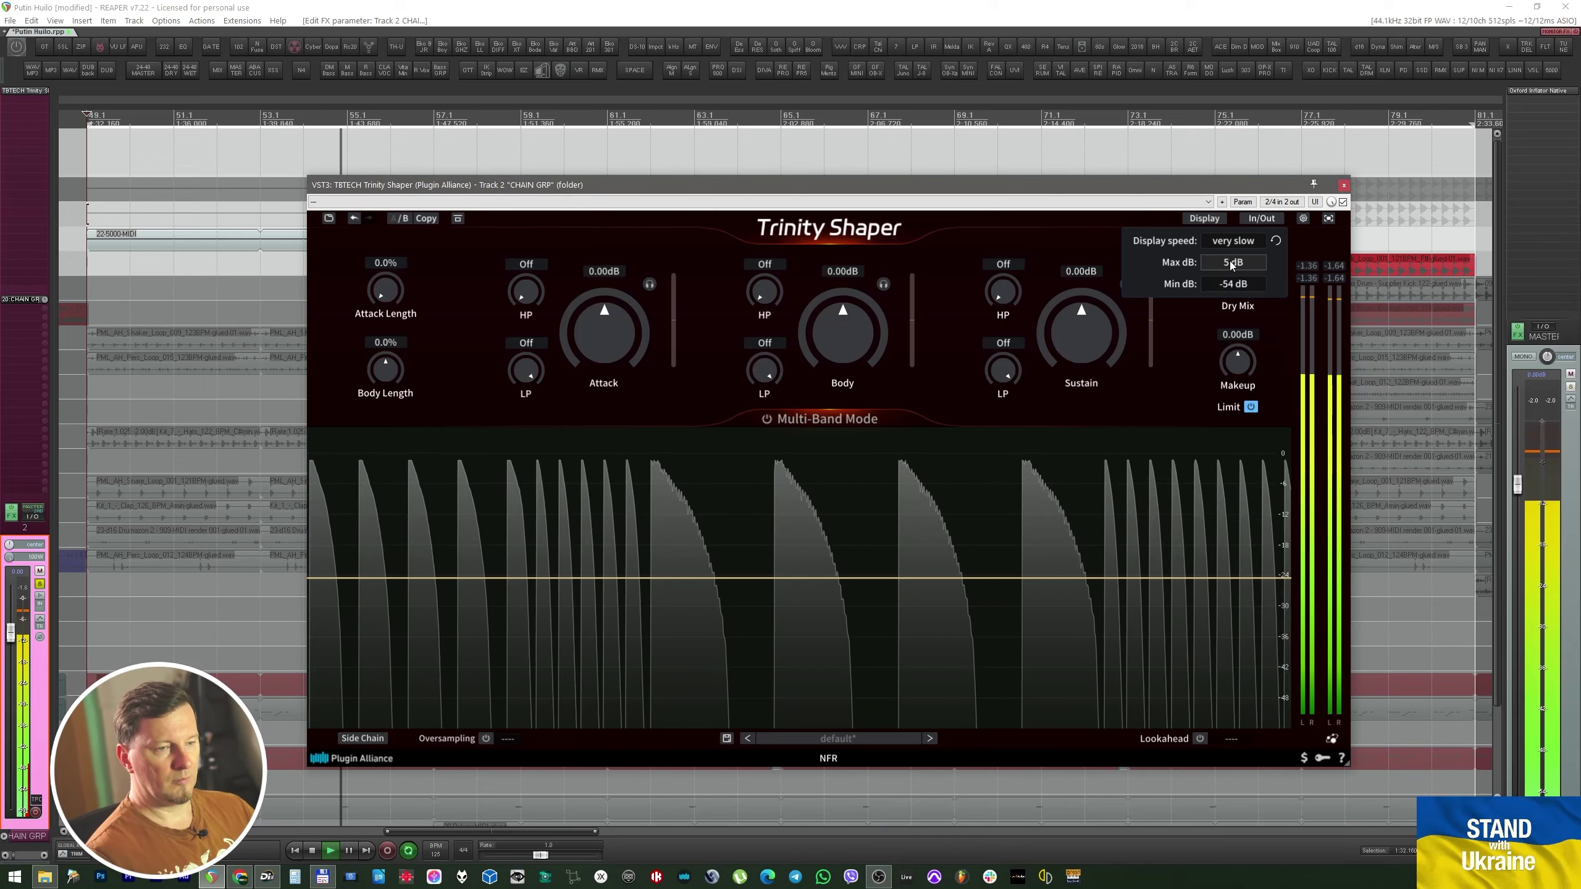
left_click(1230, 261)
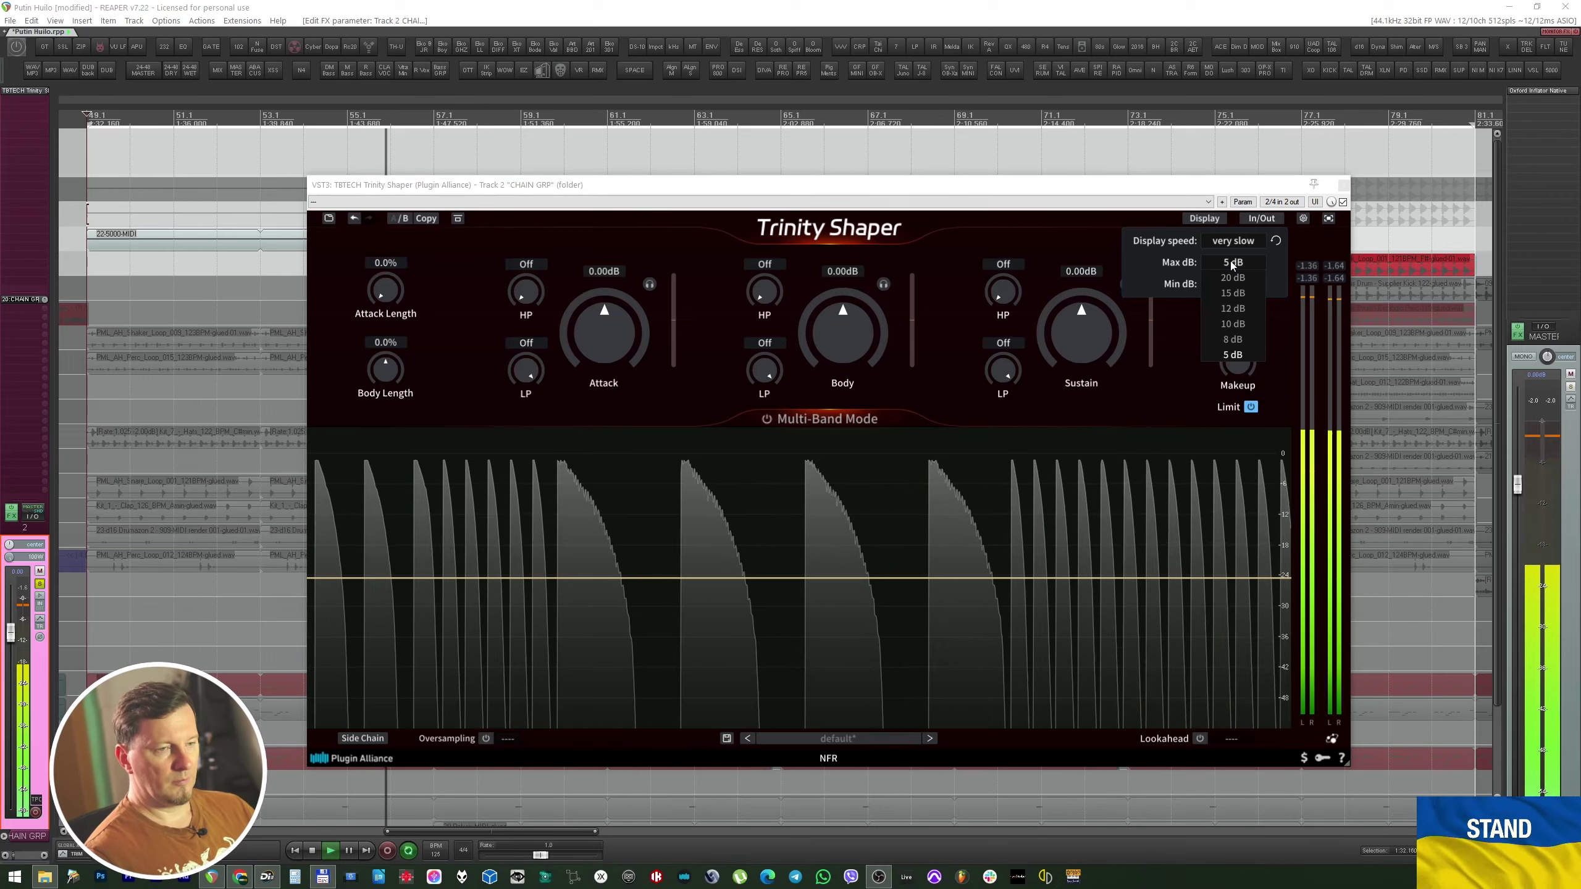
left_click(1232, 324)
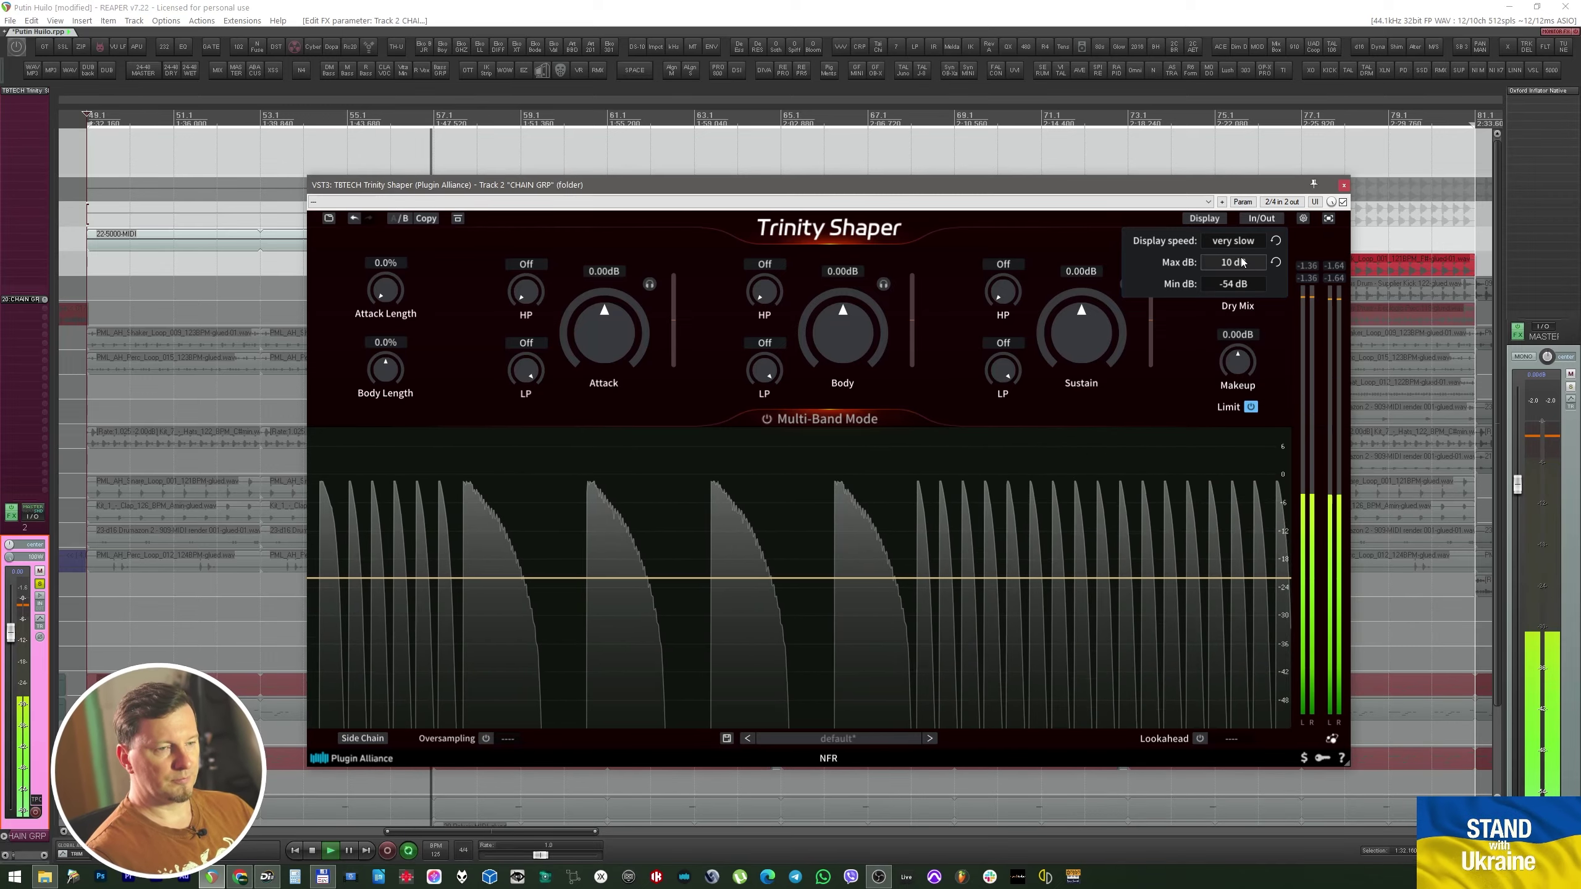
left_click(1236, 263)
left_click(1236, 354)
Try -90 dB as the waveform display's minimum level, stop playback, and reset the minimum to -54 dB.
left_click(1236, 285)
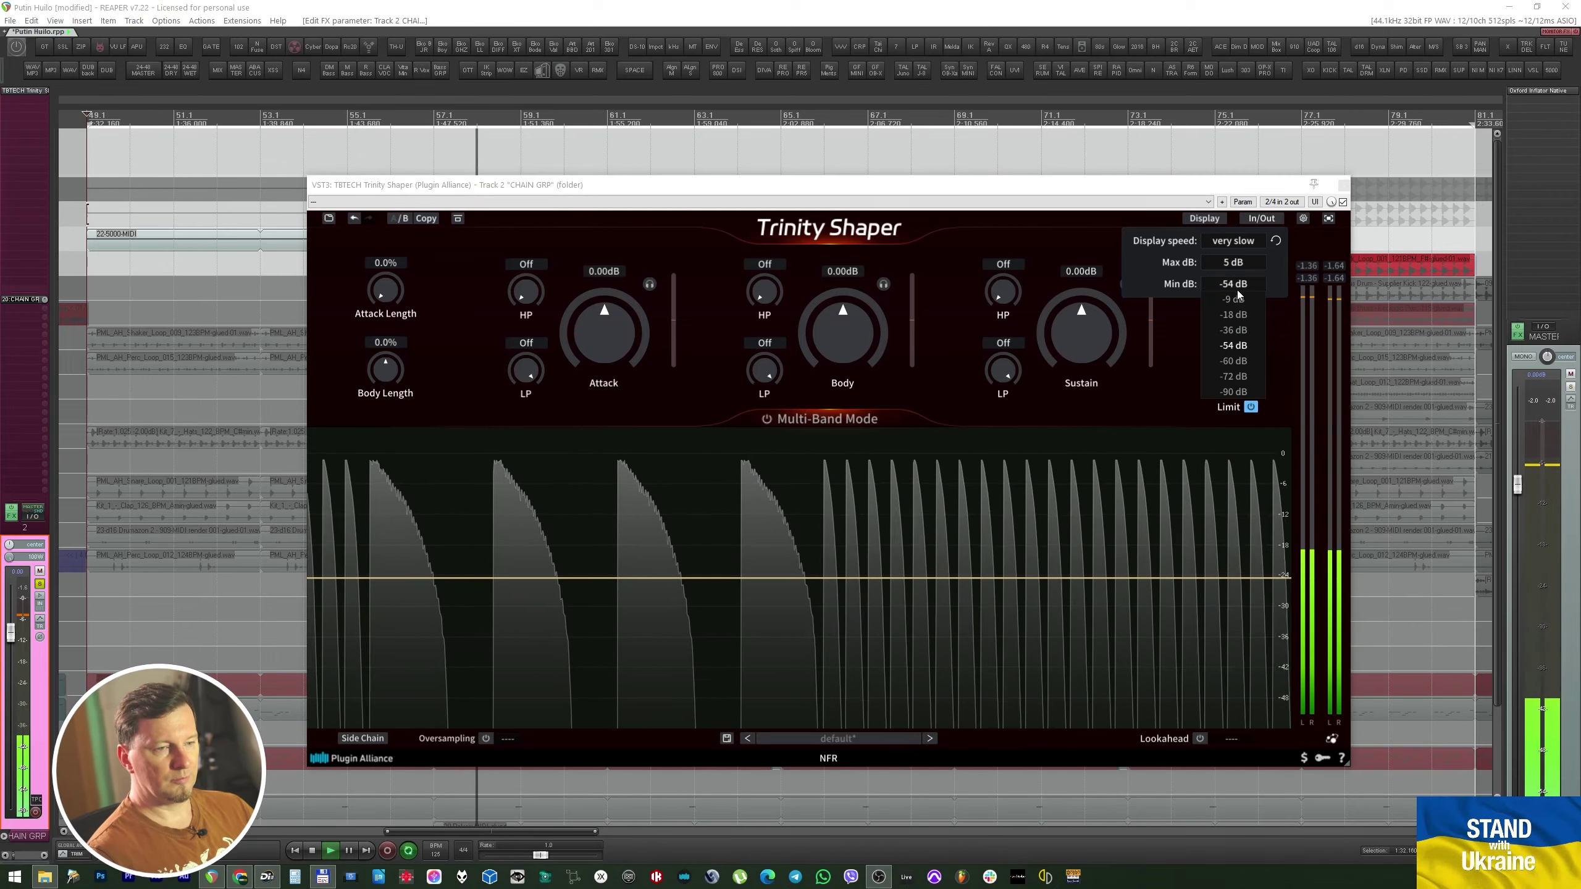
left_click(1244, 391)
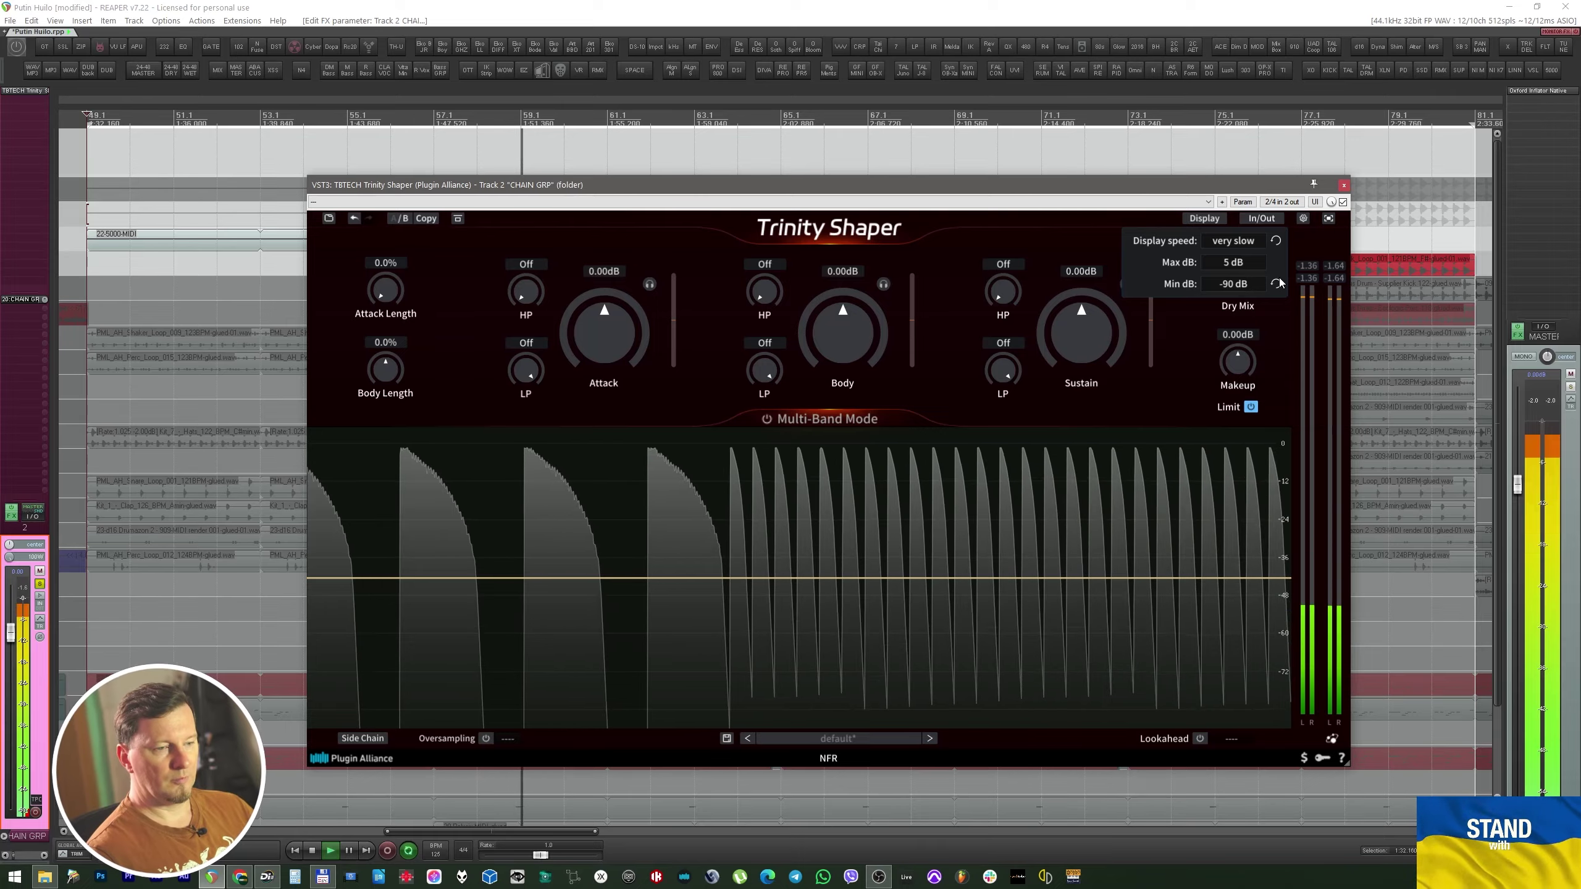
left_click(1276, 284)
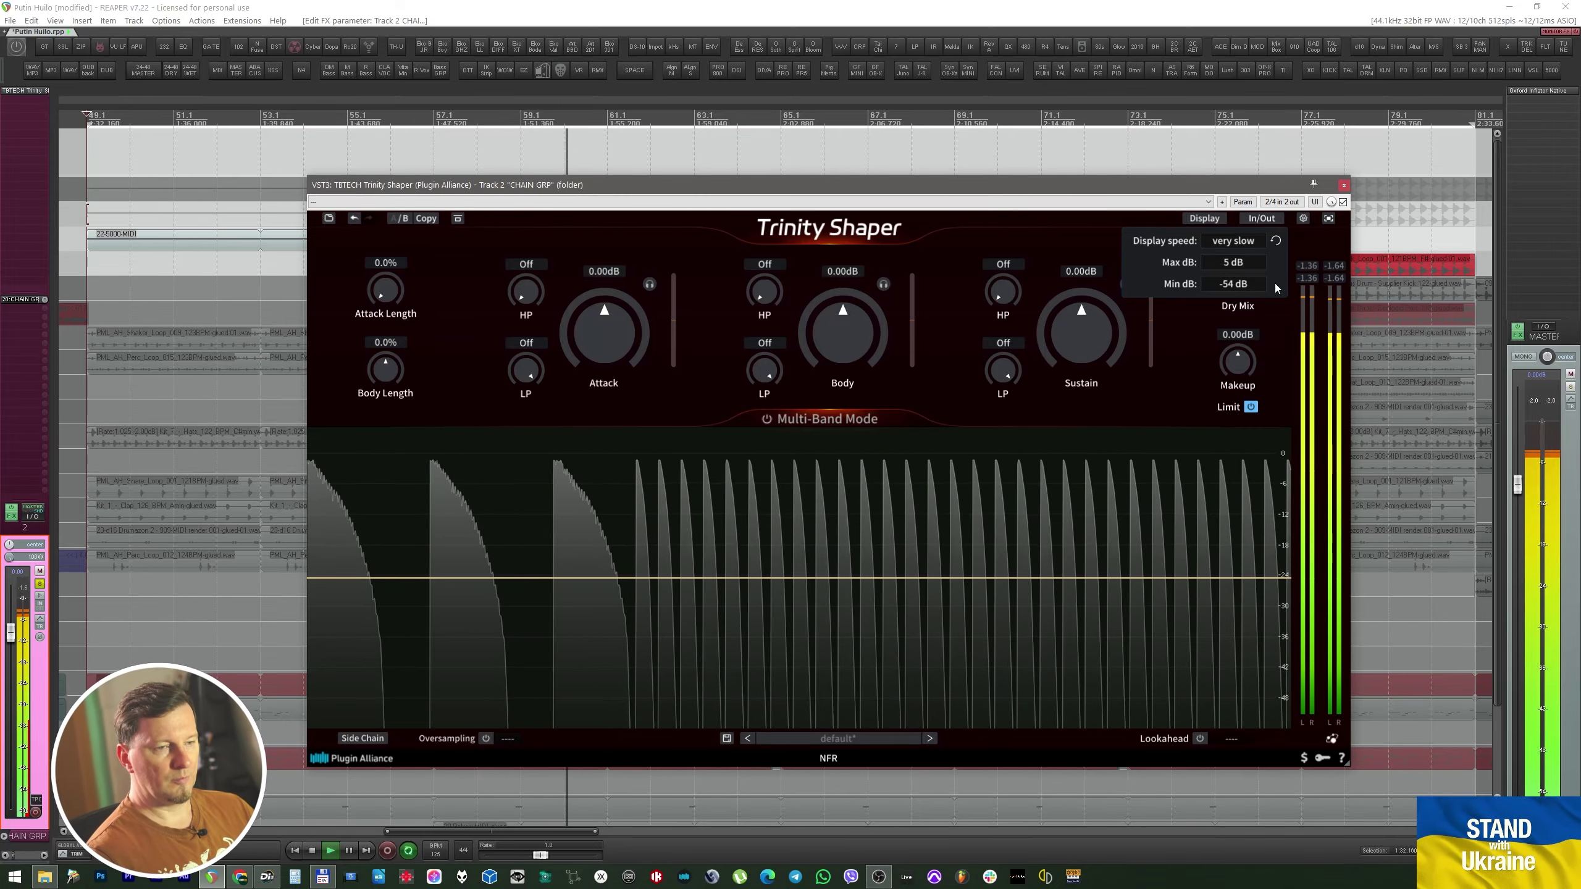
key("space")
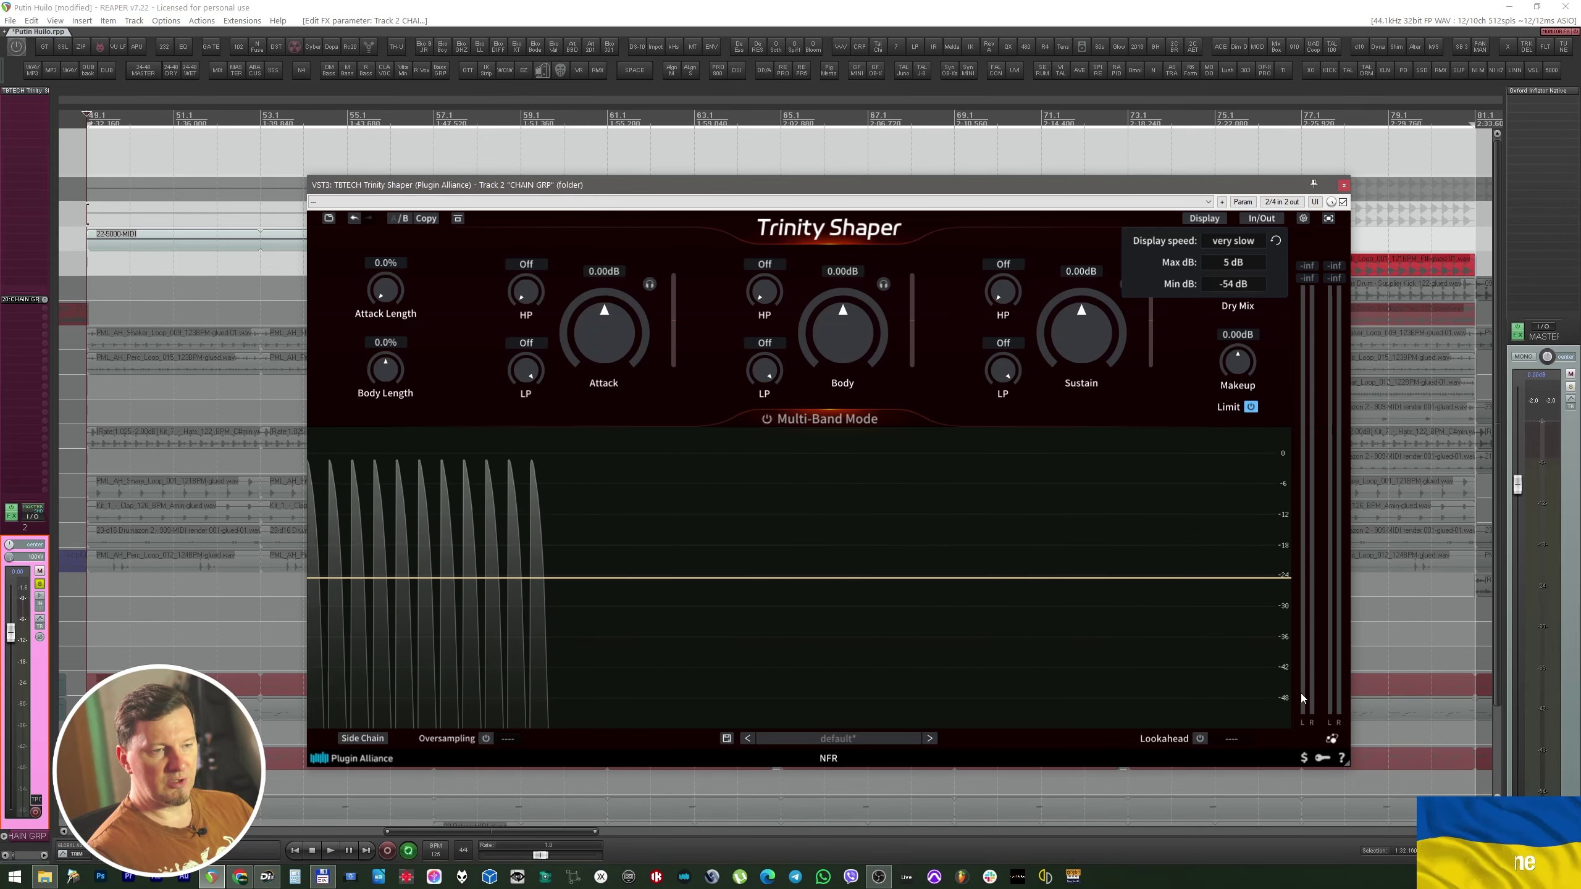
left_click(1240, 287)
left_click(1239, 394)
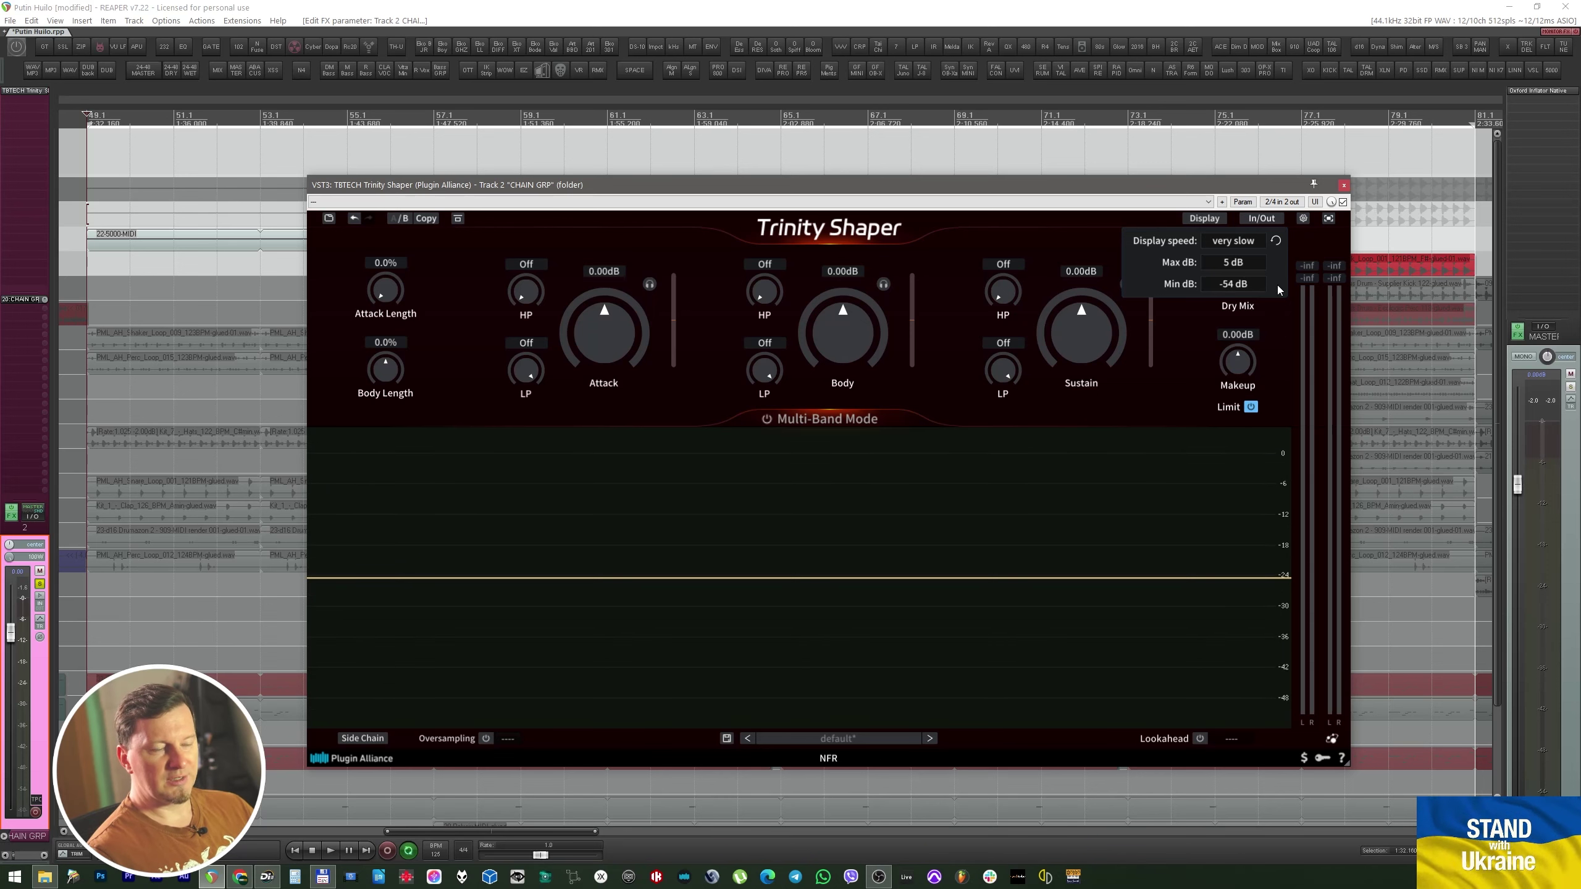
Reset the waveform display speed to medium, and look over the input and output gain settings.
left_click(1276, 241)
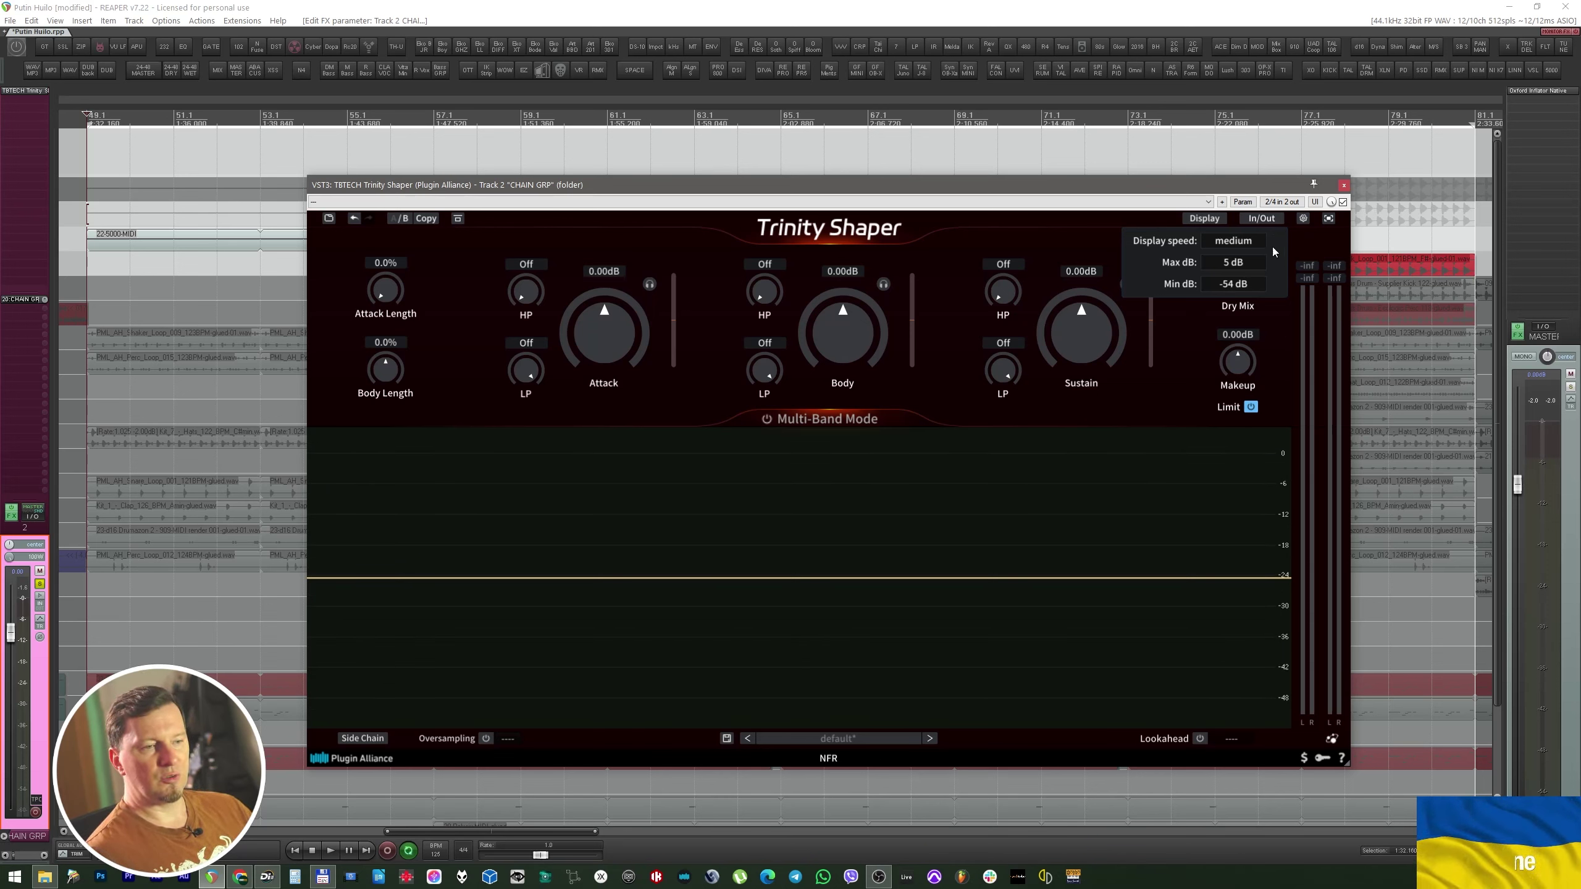
left_click(1247, 242)
left_click(1269, 255)
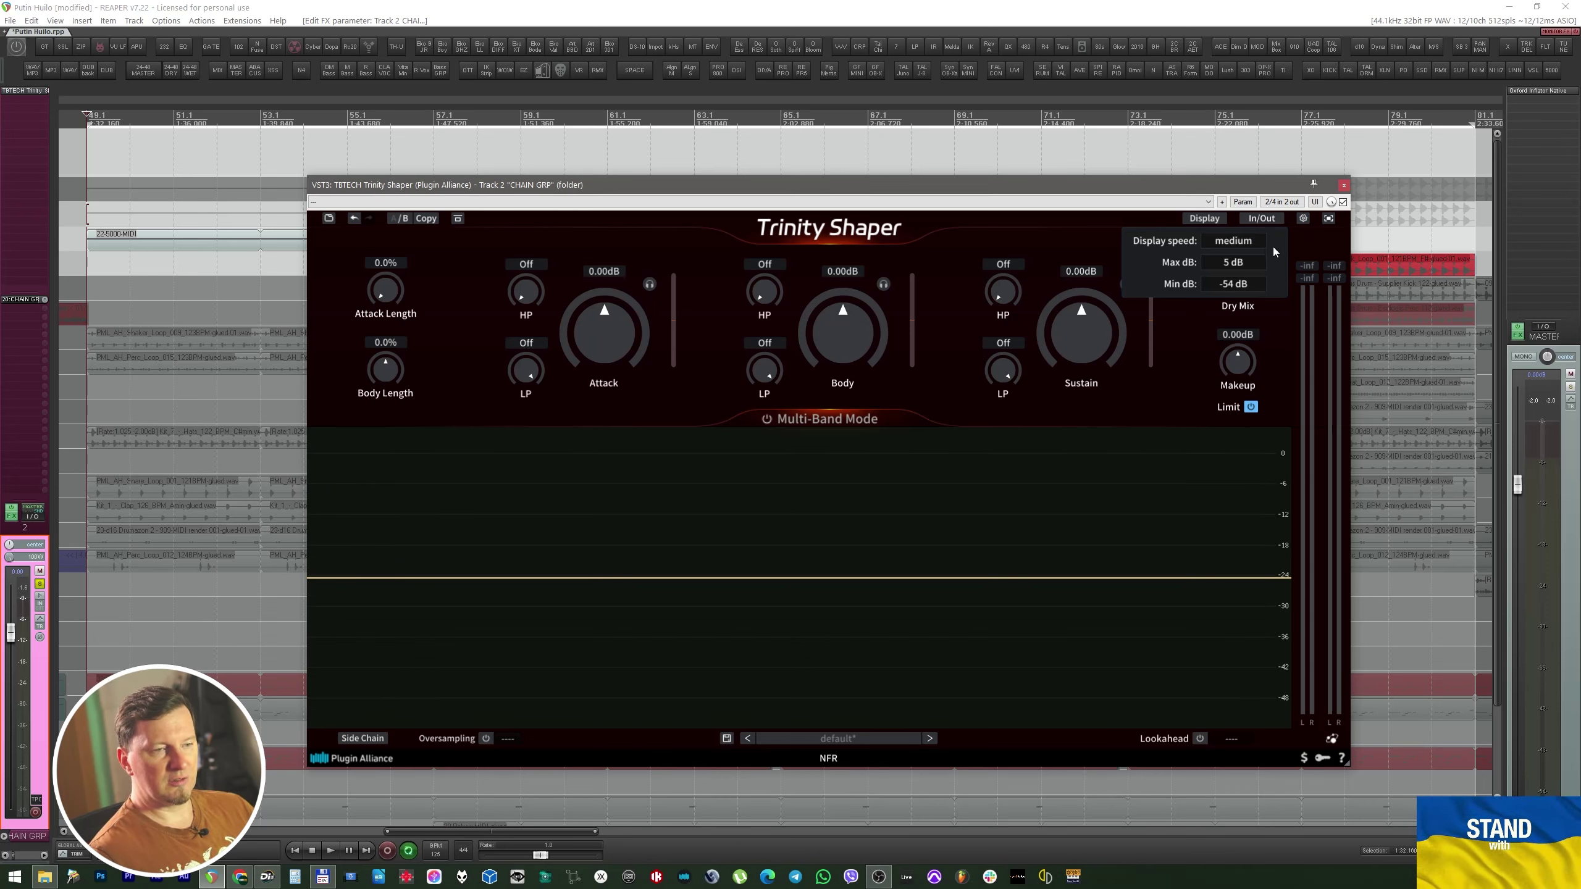
left_click(1261, 226)
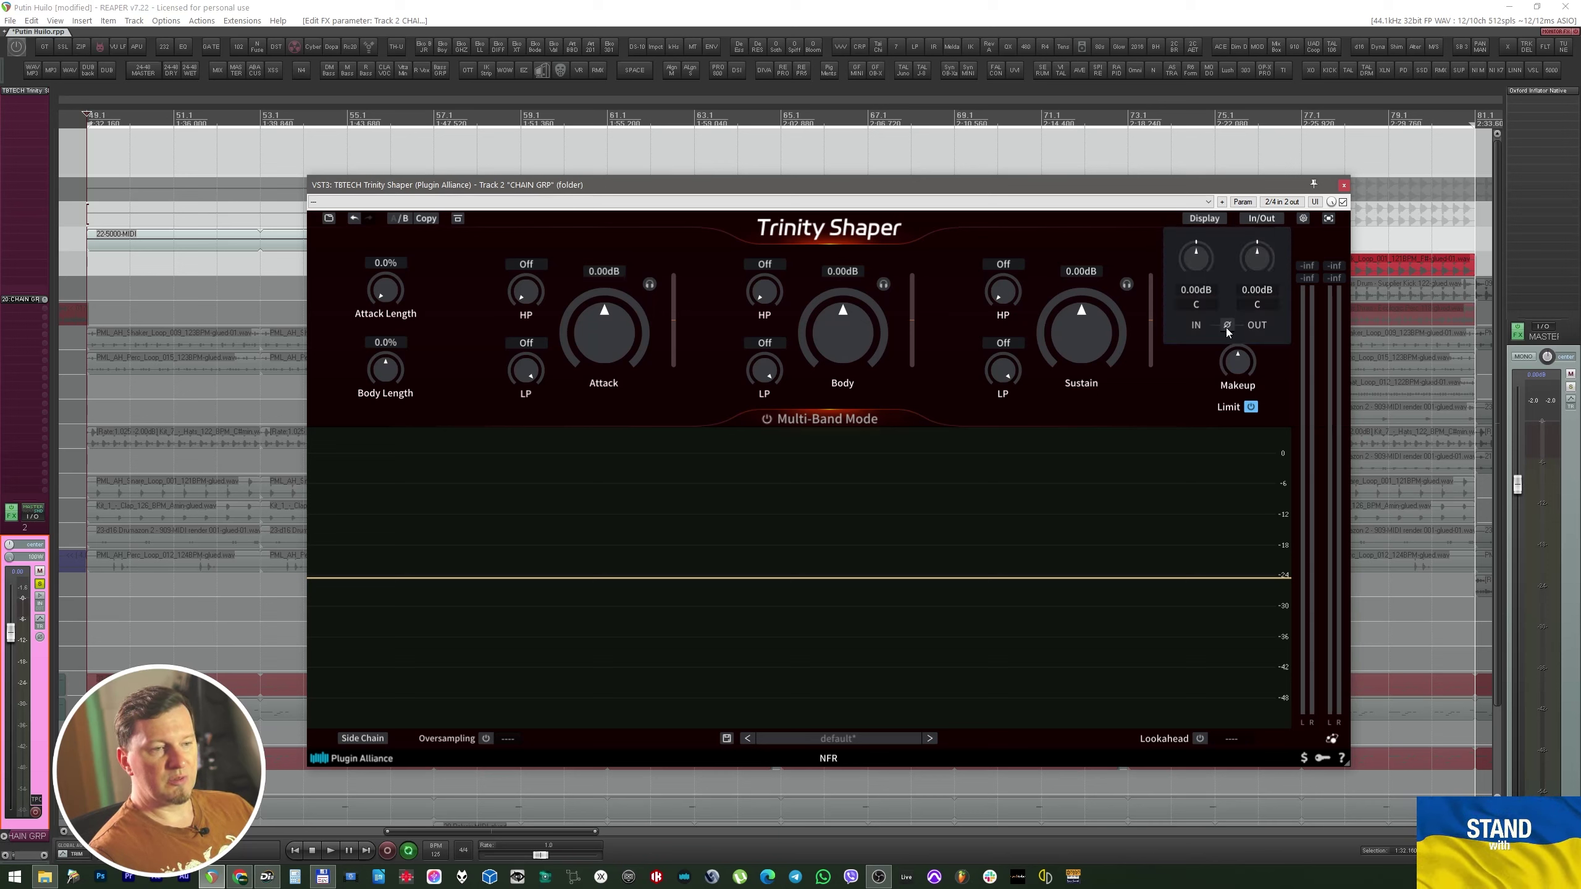
left_click(1264, 219)
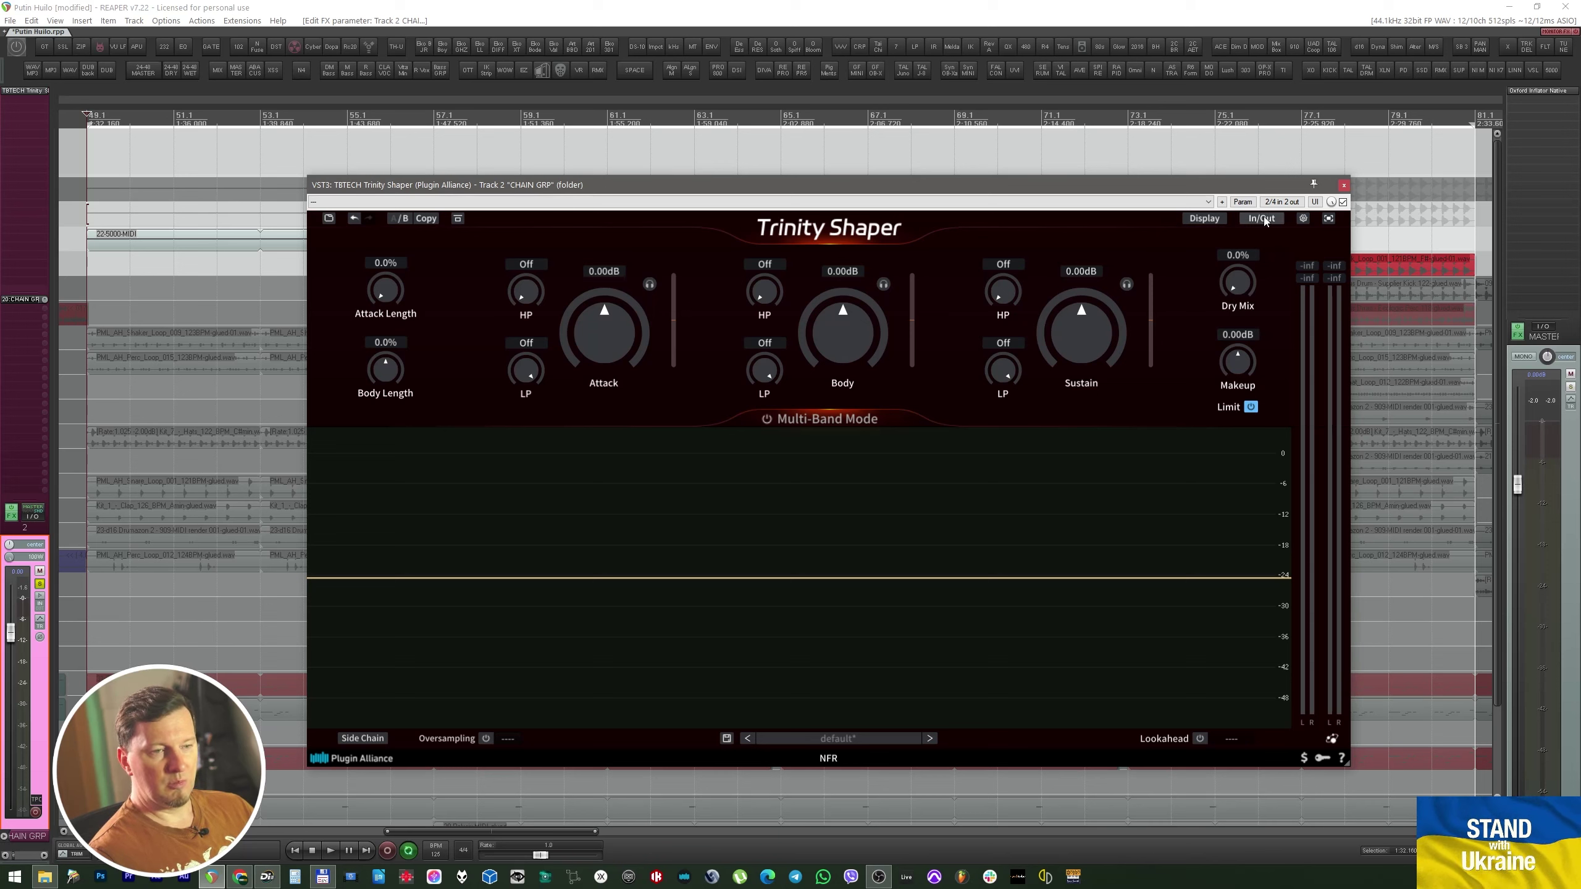
View the plugin at full-screen size while playing a short part of the track, and restore its window size.
left_click(1330, 219)
key("space")
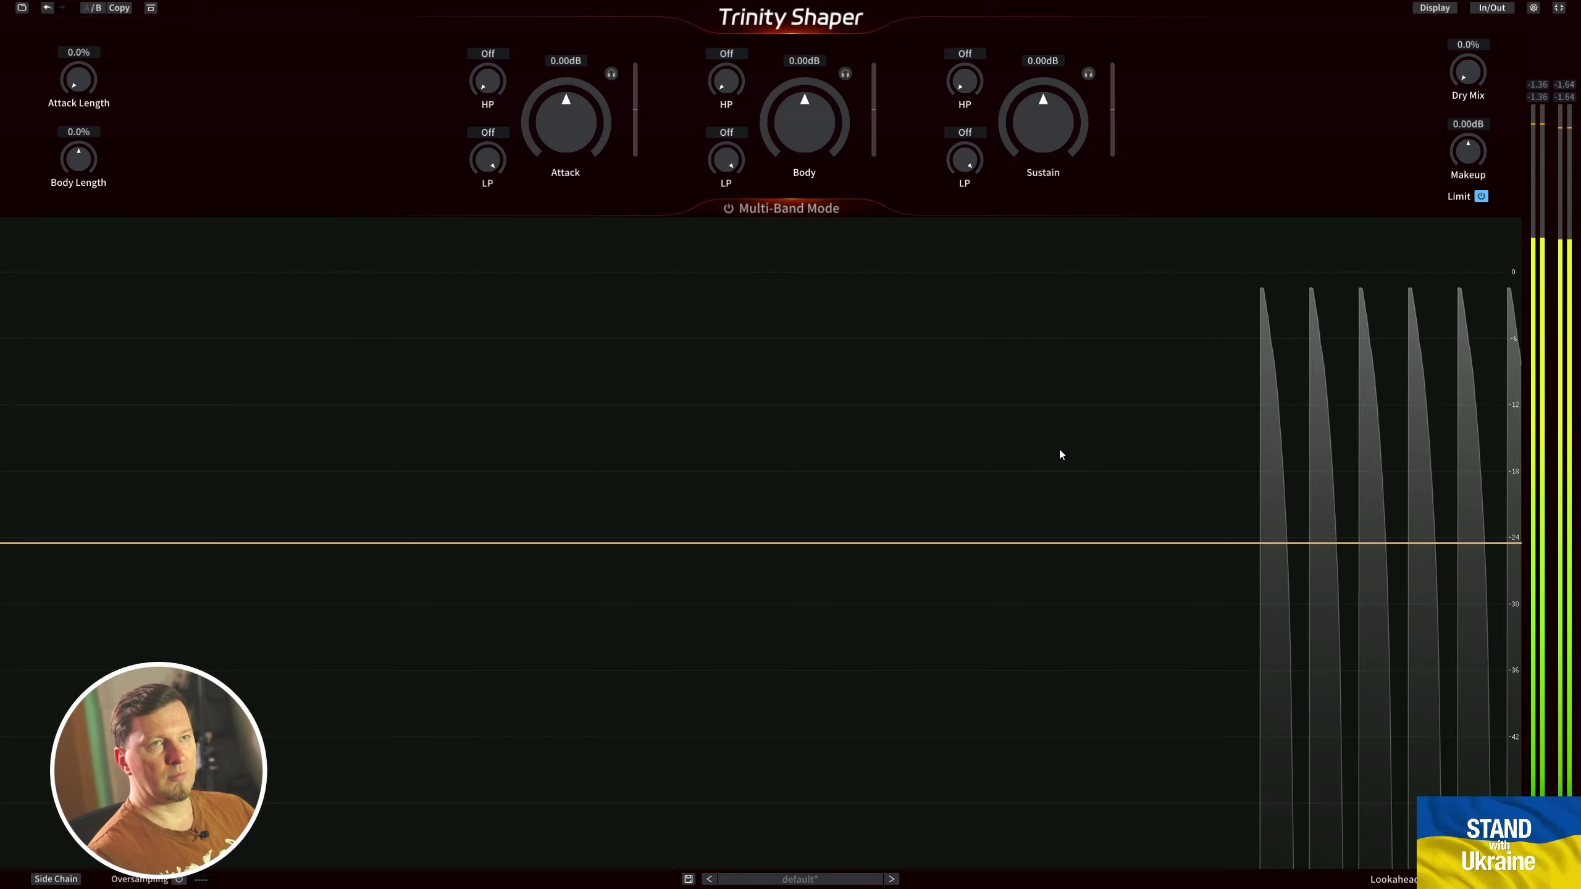
key("space")
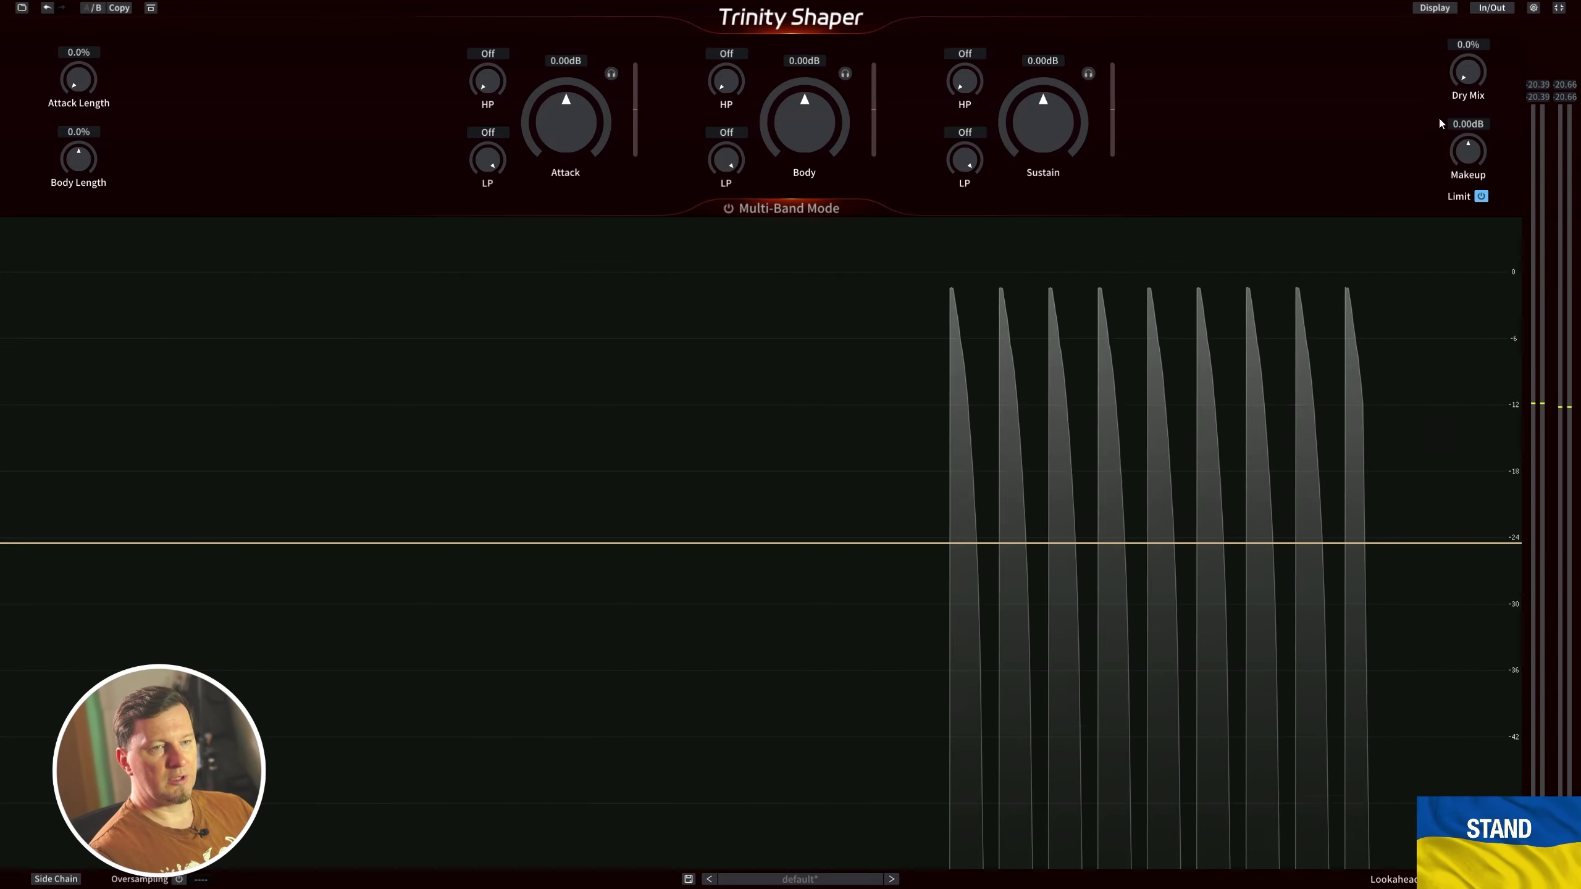
left_click(1559, 8)
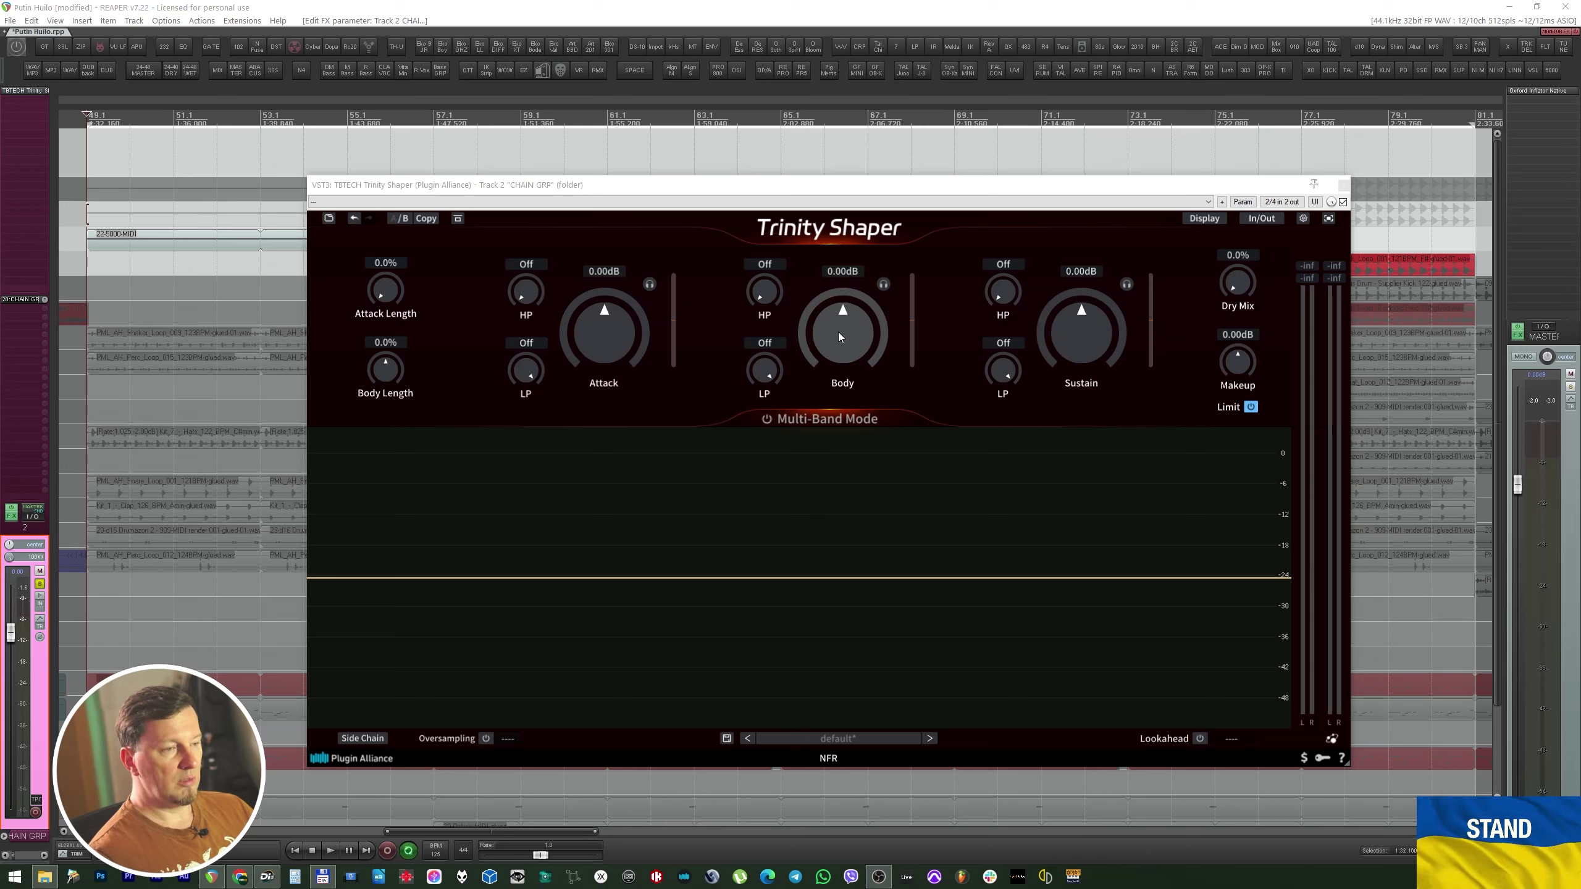
Move the plugin to the DRUMS GRP track and set Attack to +2.94 dB with the limiter off while playing.
key("space")
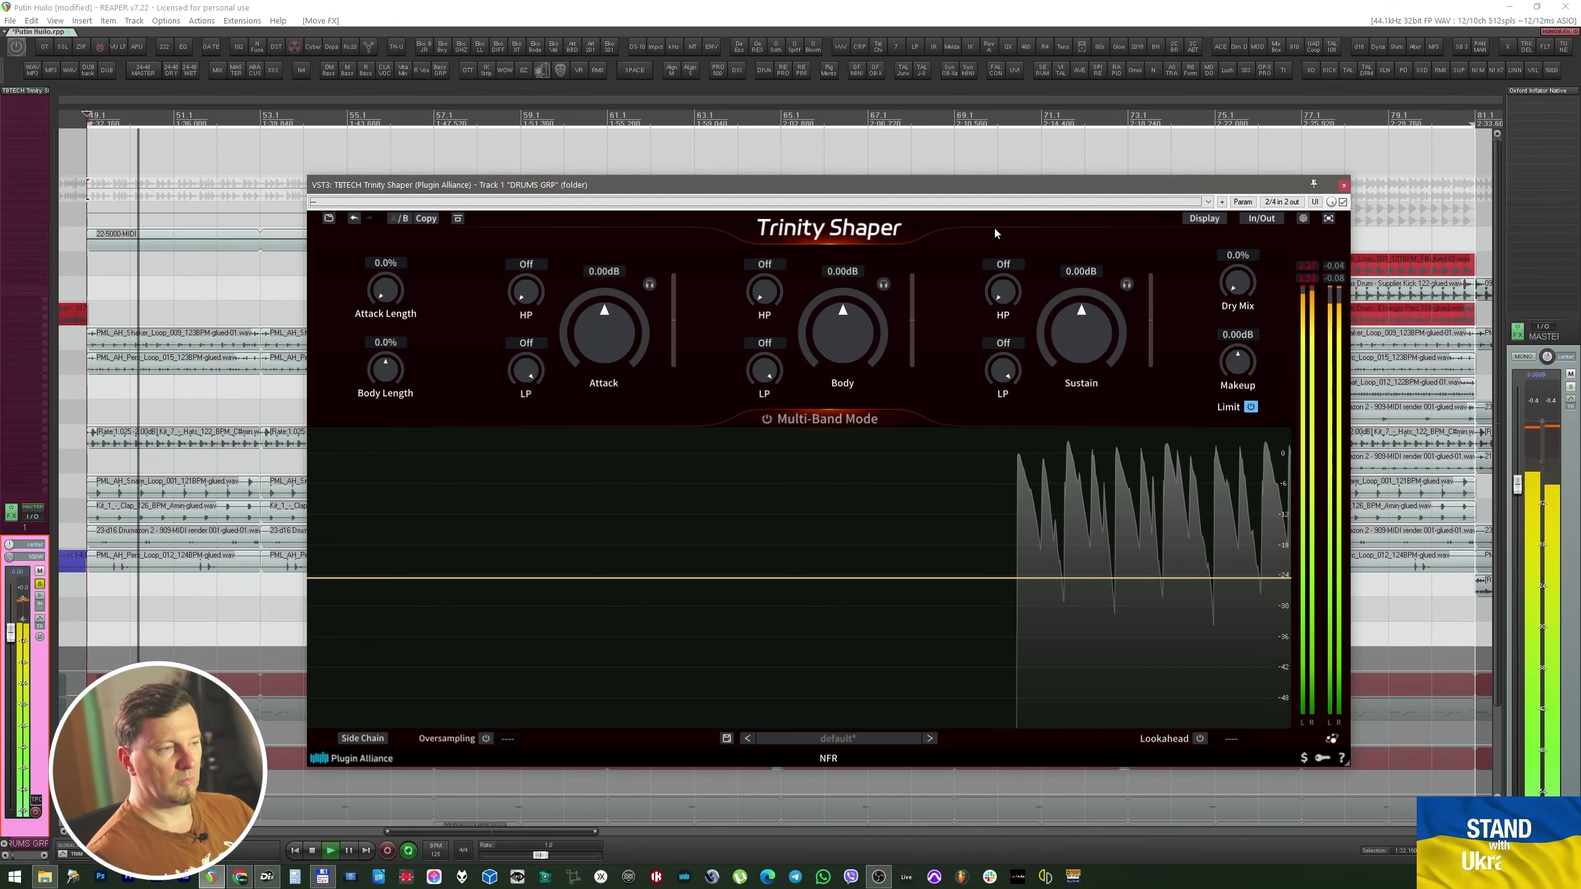
mouse_move(643, 349)
left_mouse_down()
mouse_move(620, 340)
mouse_move(627, 620)
mouse_move(611, 123)
mouse_move(630, 321)
mouse_move(623, 211)
mouse_move(627, 260)
left_mouse_up()
key("space")
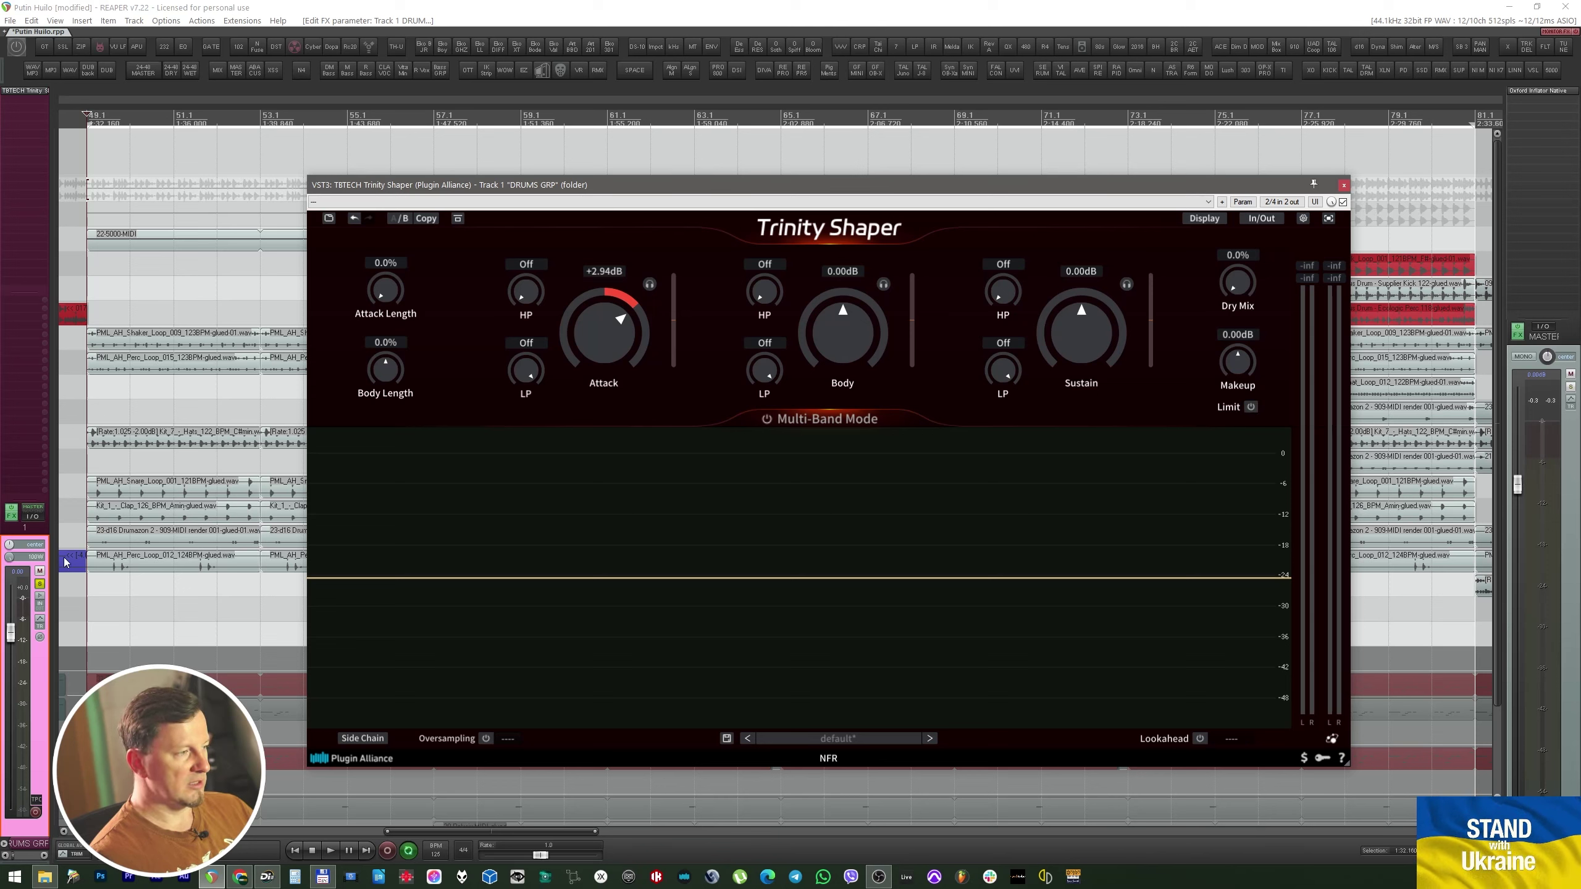
Play the drum group while comparing the sound with the limiter off and on, leaving the limiter on.
key("space")
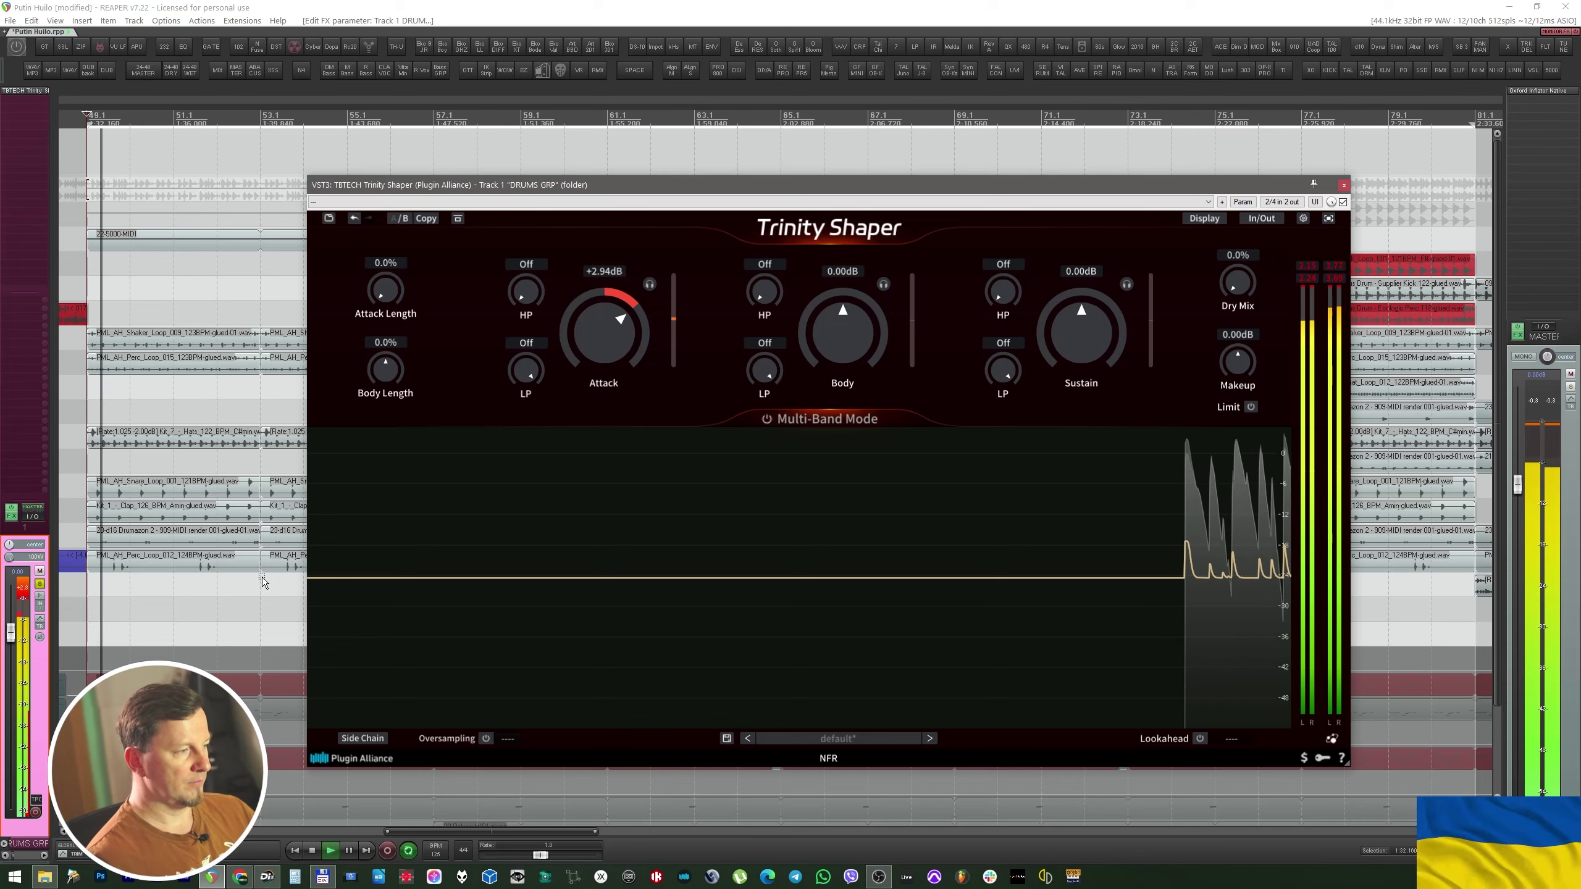
key("space")
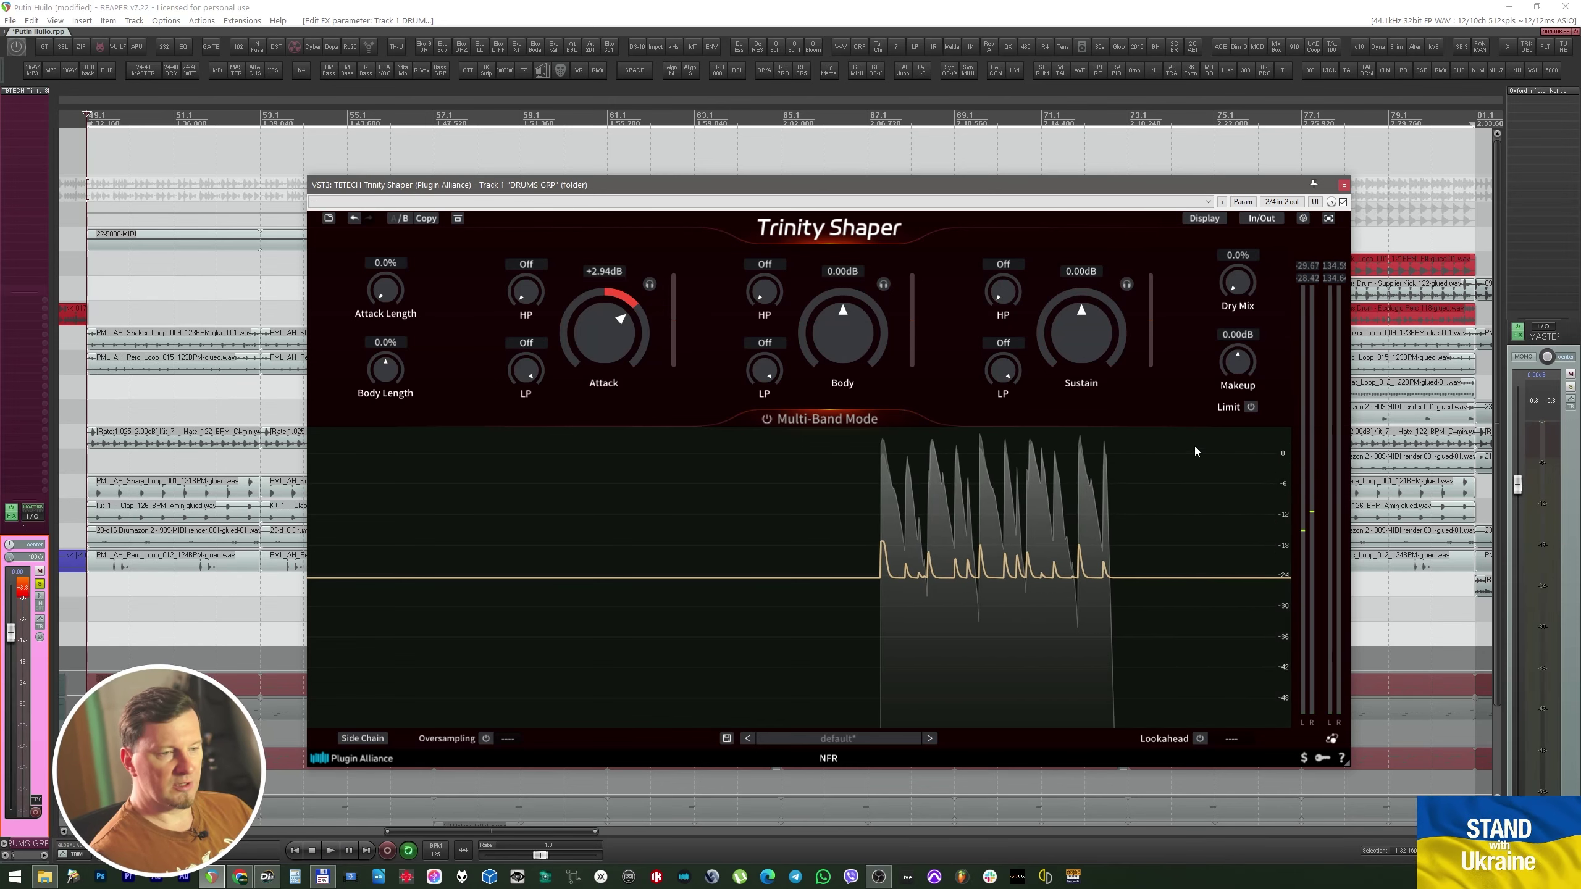
left_click(1251, 406)
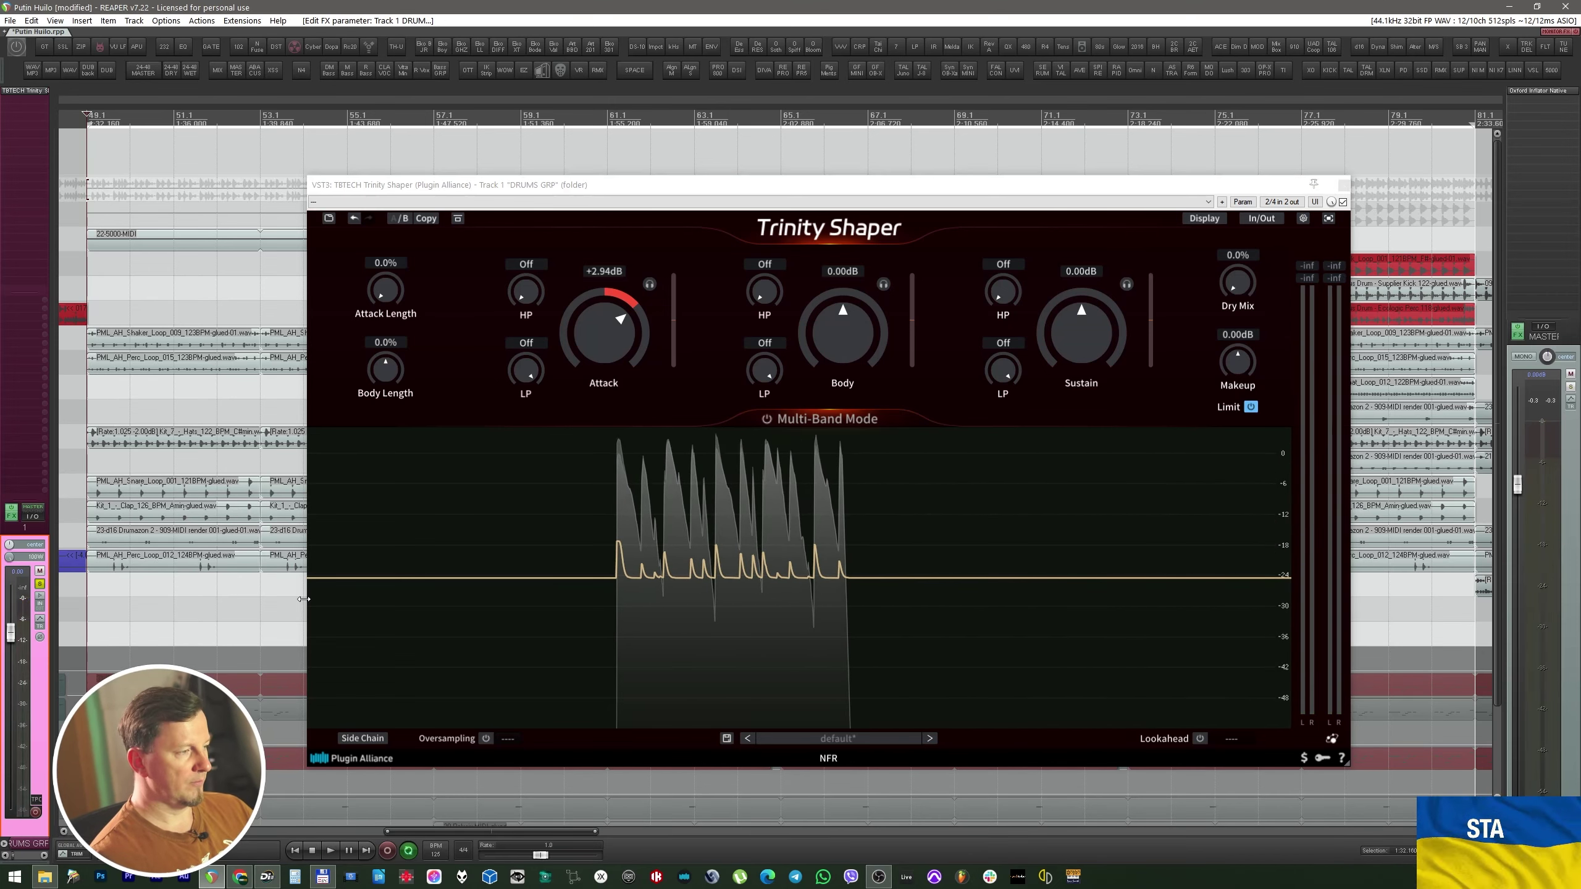
key("space")
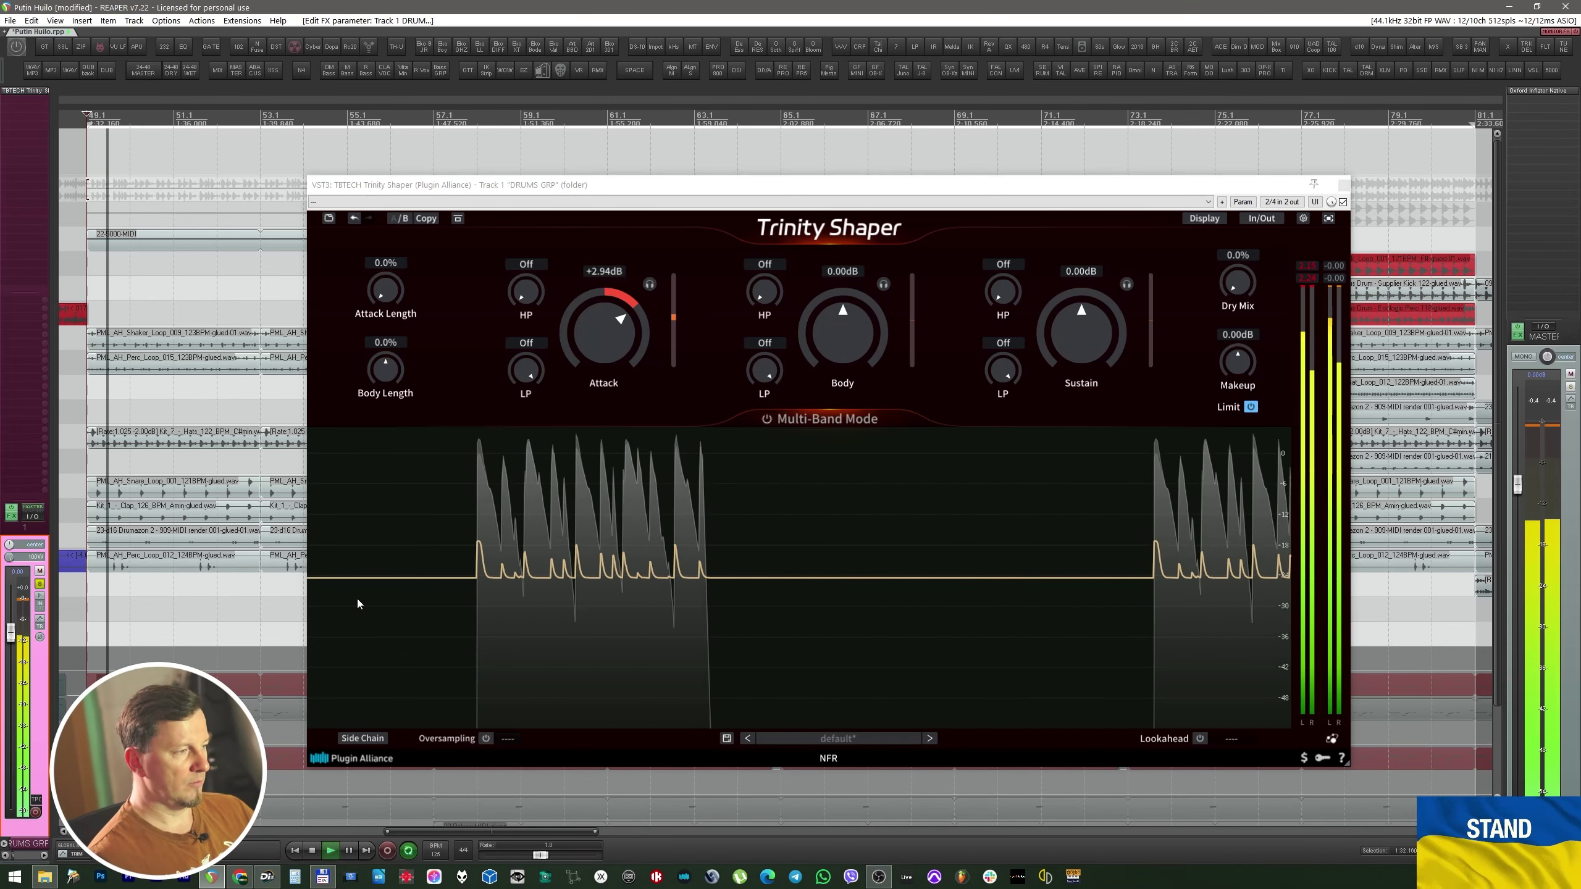
left_click(1251, 406)
left_click(1250, 406)
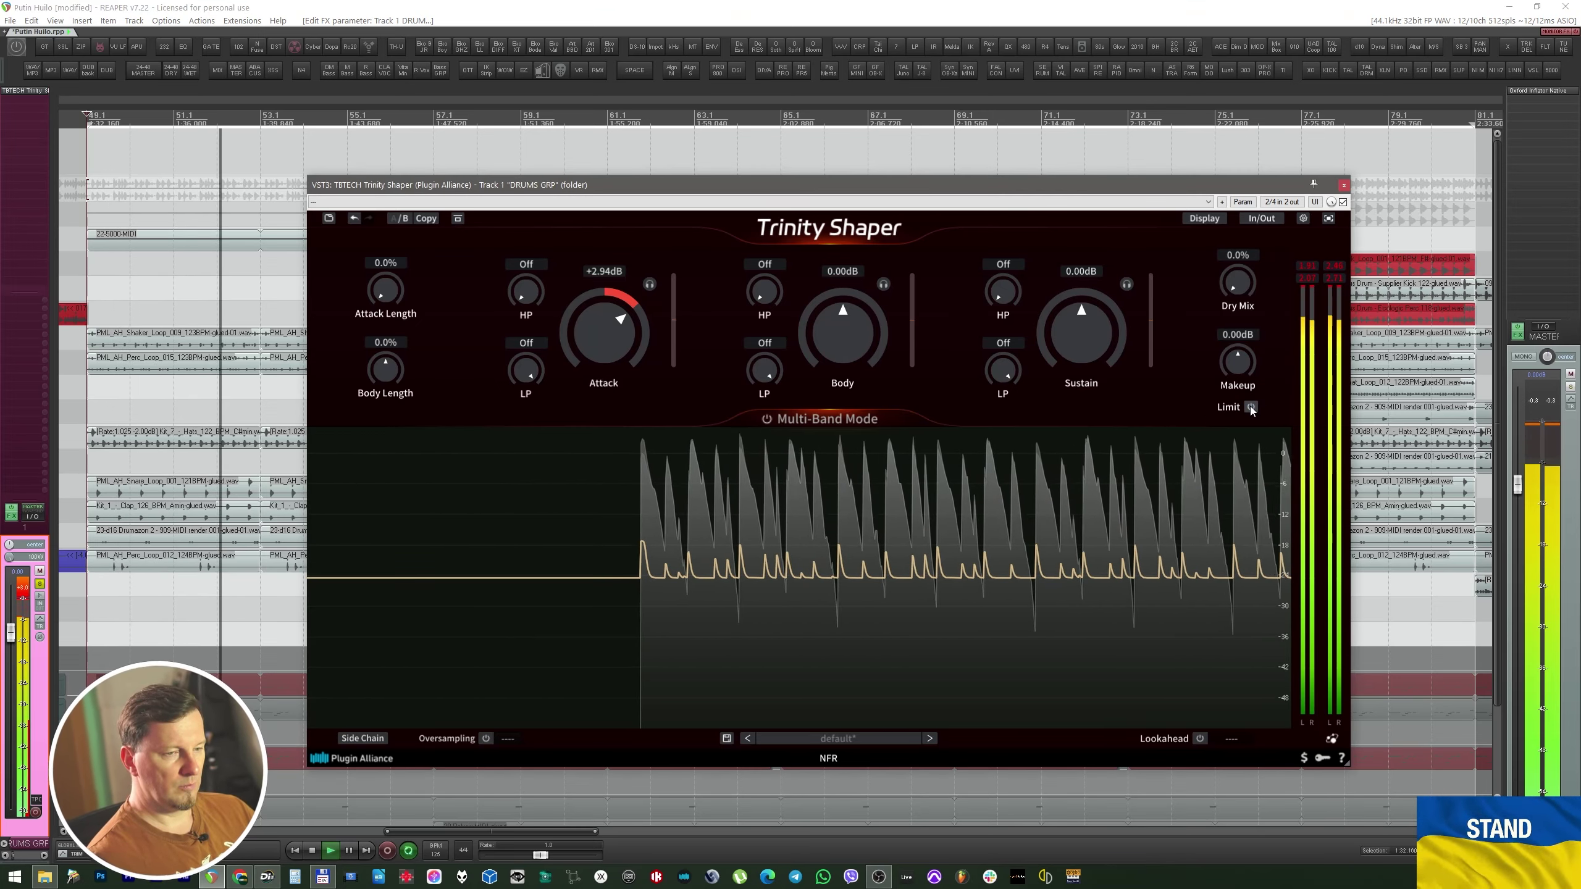
key("space")
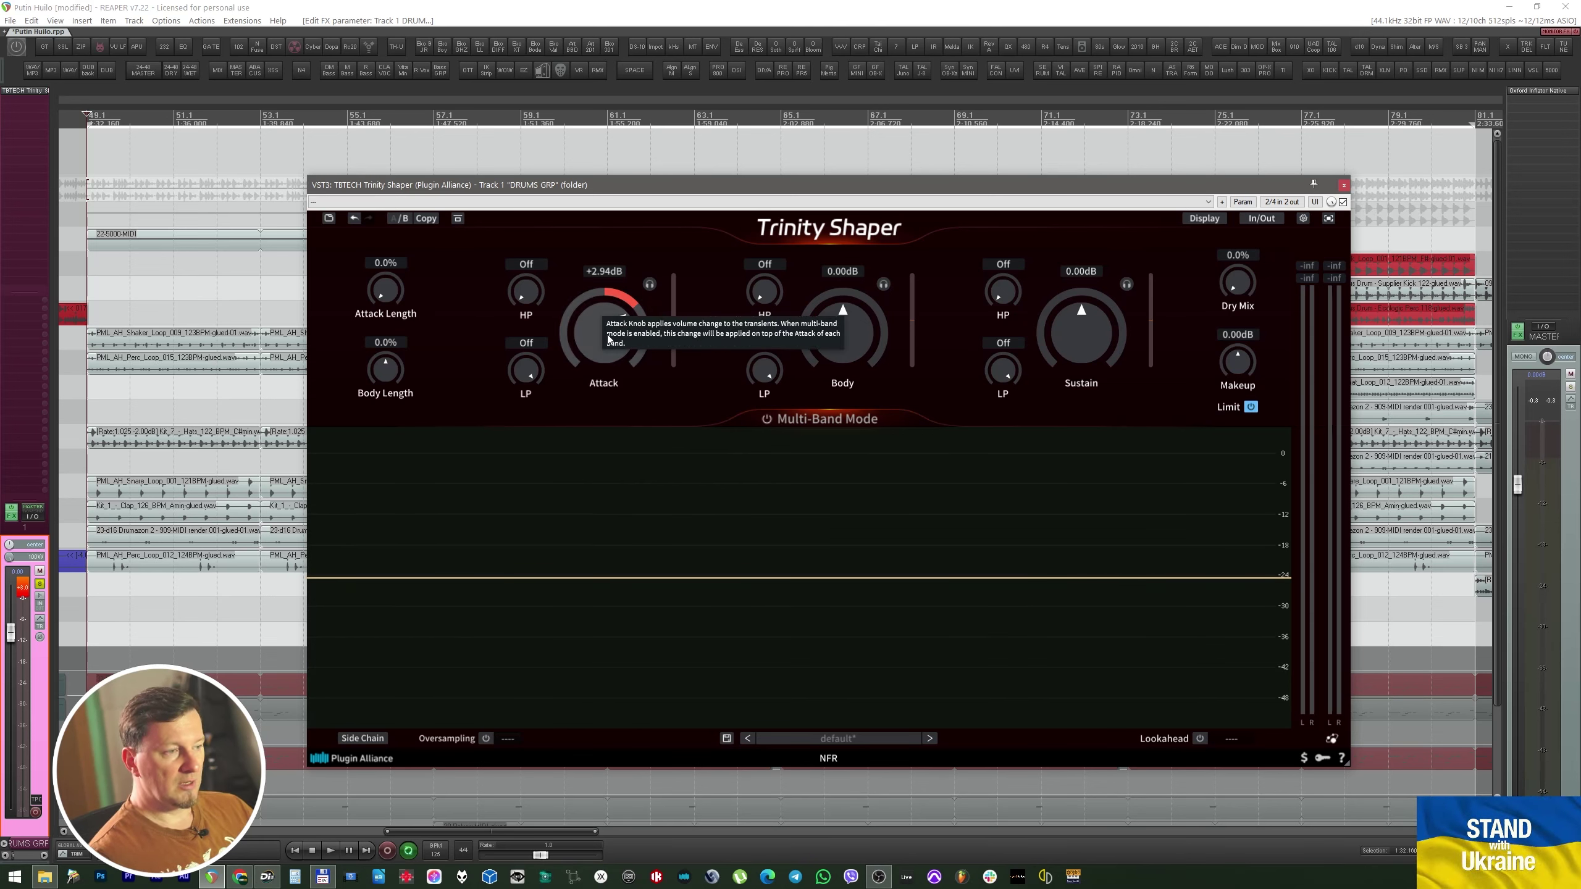
Play the drums with Attack at +4.53 dB, try Body Length at -100% and 62.6%, and reset Body Length to 0%.
mouse_move(598, 331)
left_mouse_down()
mouse_move(597, 346)
mouse_move(590, 304)
mouse_move(591, 332)
left_mouse_up()
key("space")
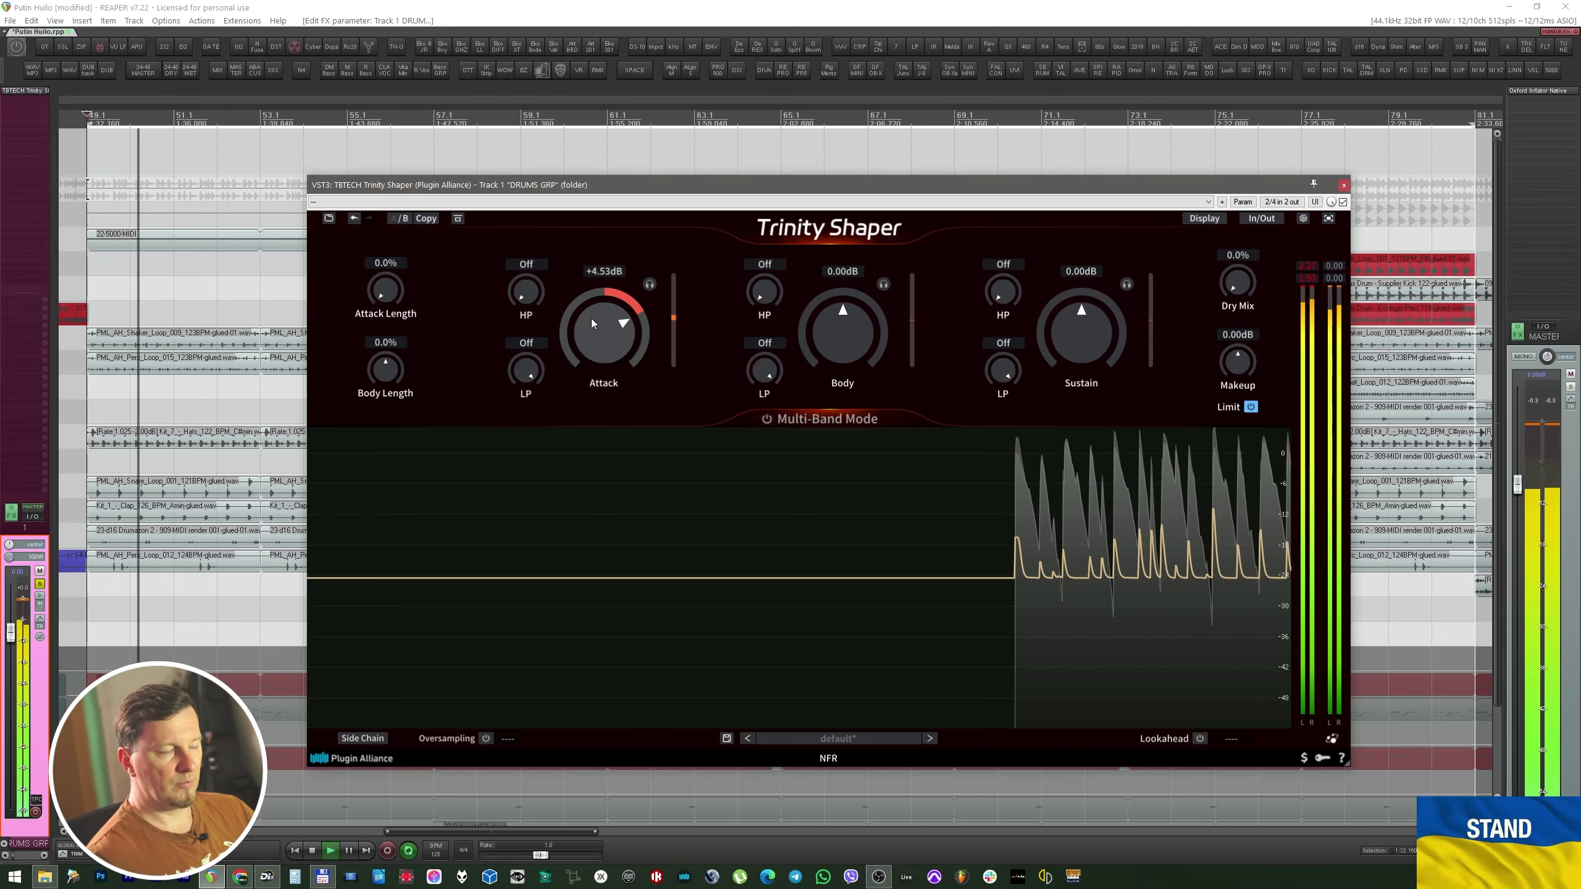
mouse_move(388, 284)
left_mouse_down()
mouse_move(381, 193)
mouse_move(381, 299)
left_mouse_up()
left_click_drag(385, 370, 383, 436)
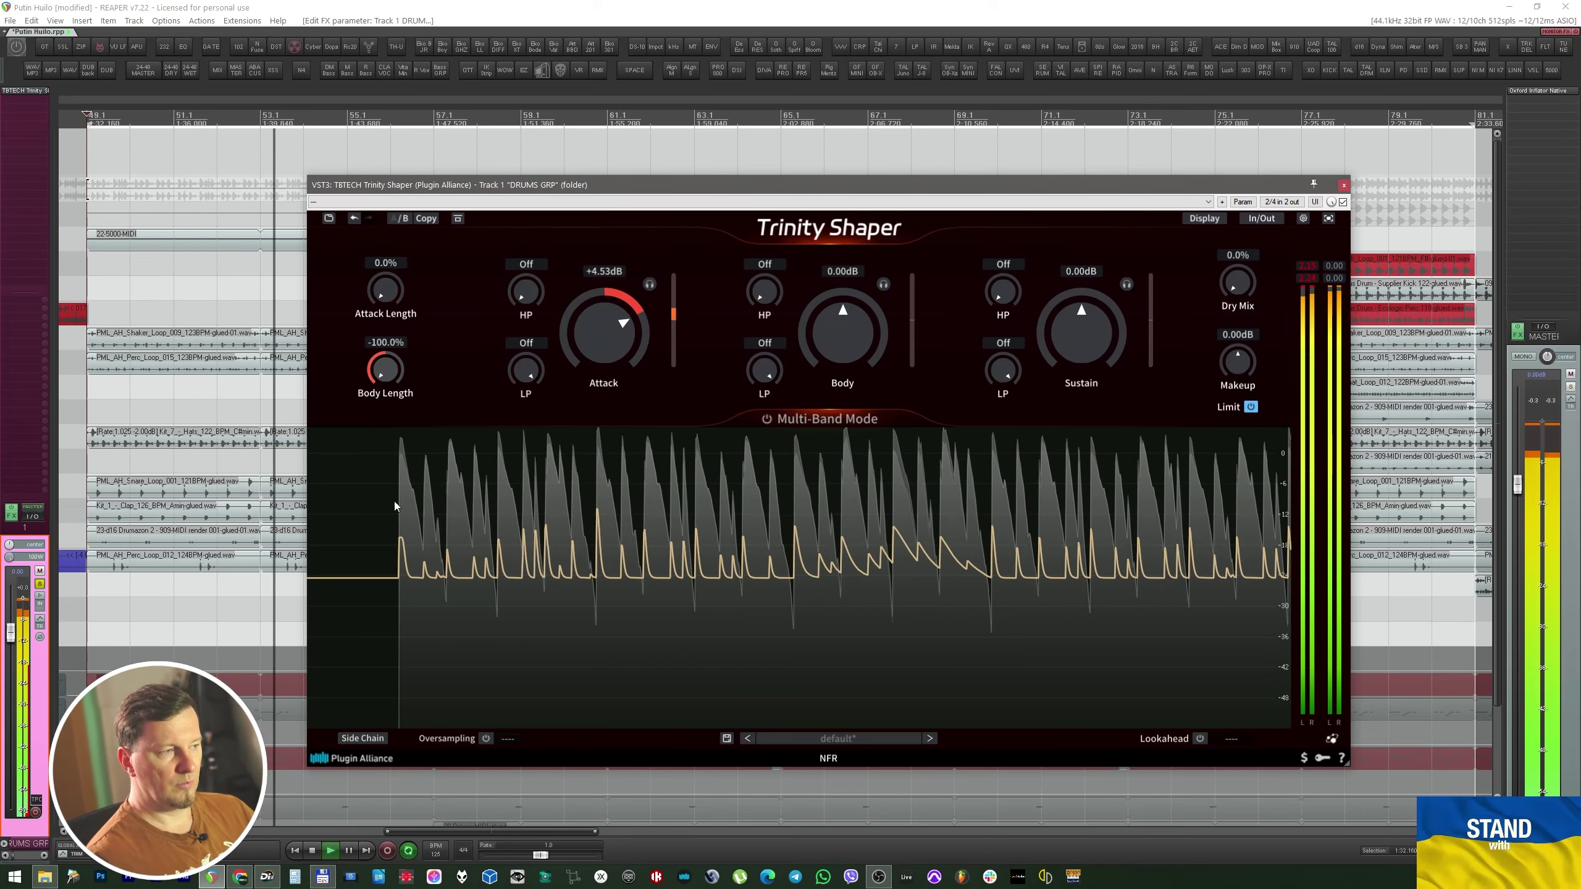
left_click_drag(394, 502, 383, 198)
key("space")
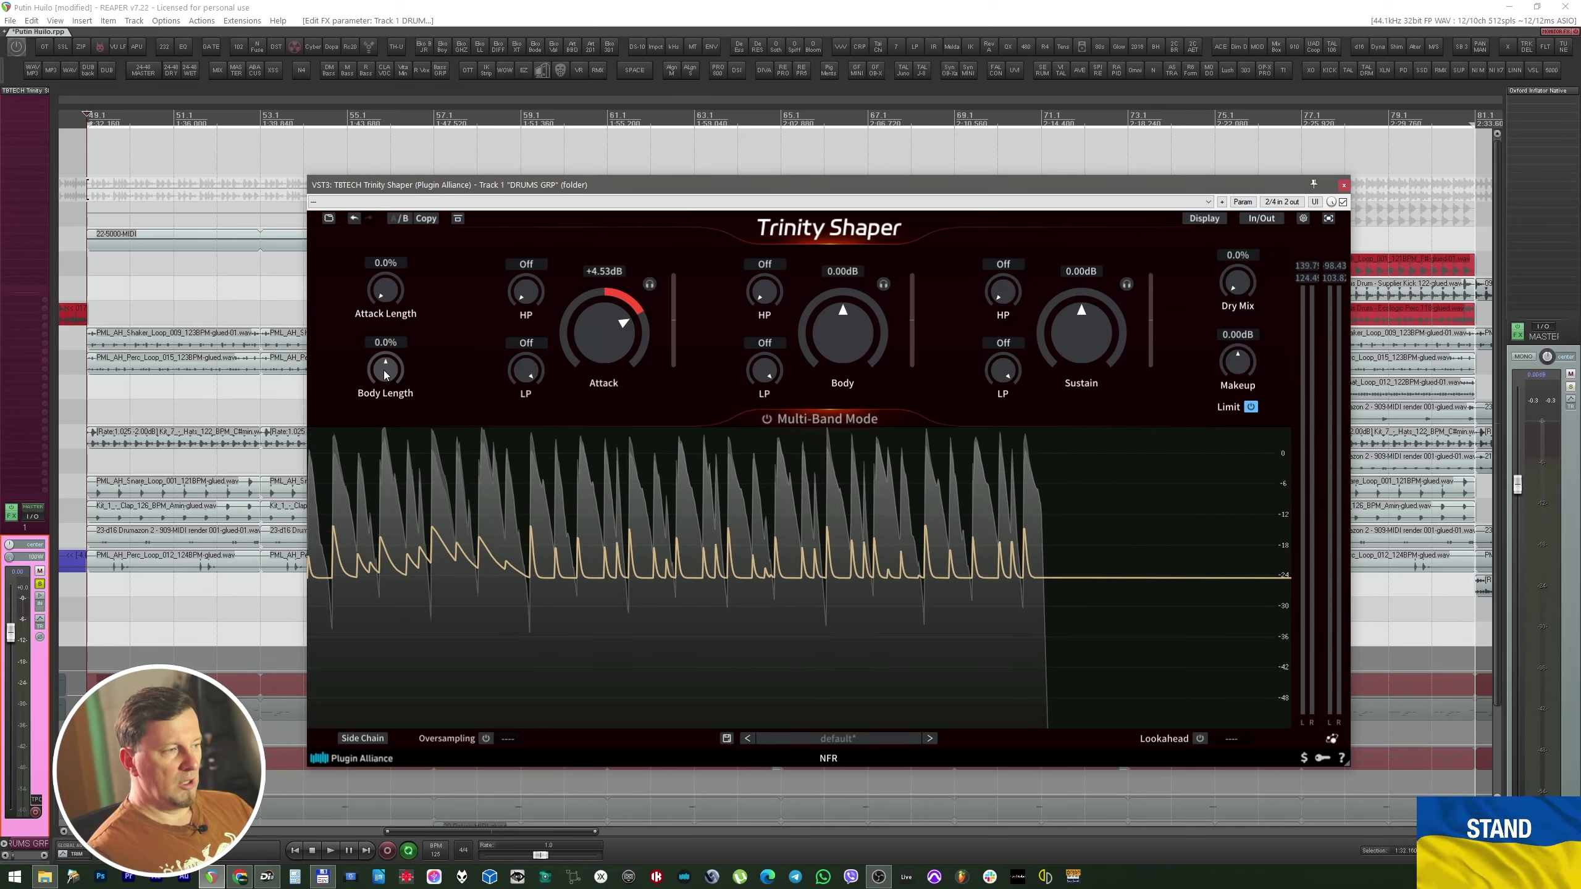
double_click(385, 370)
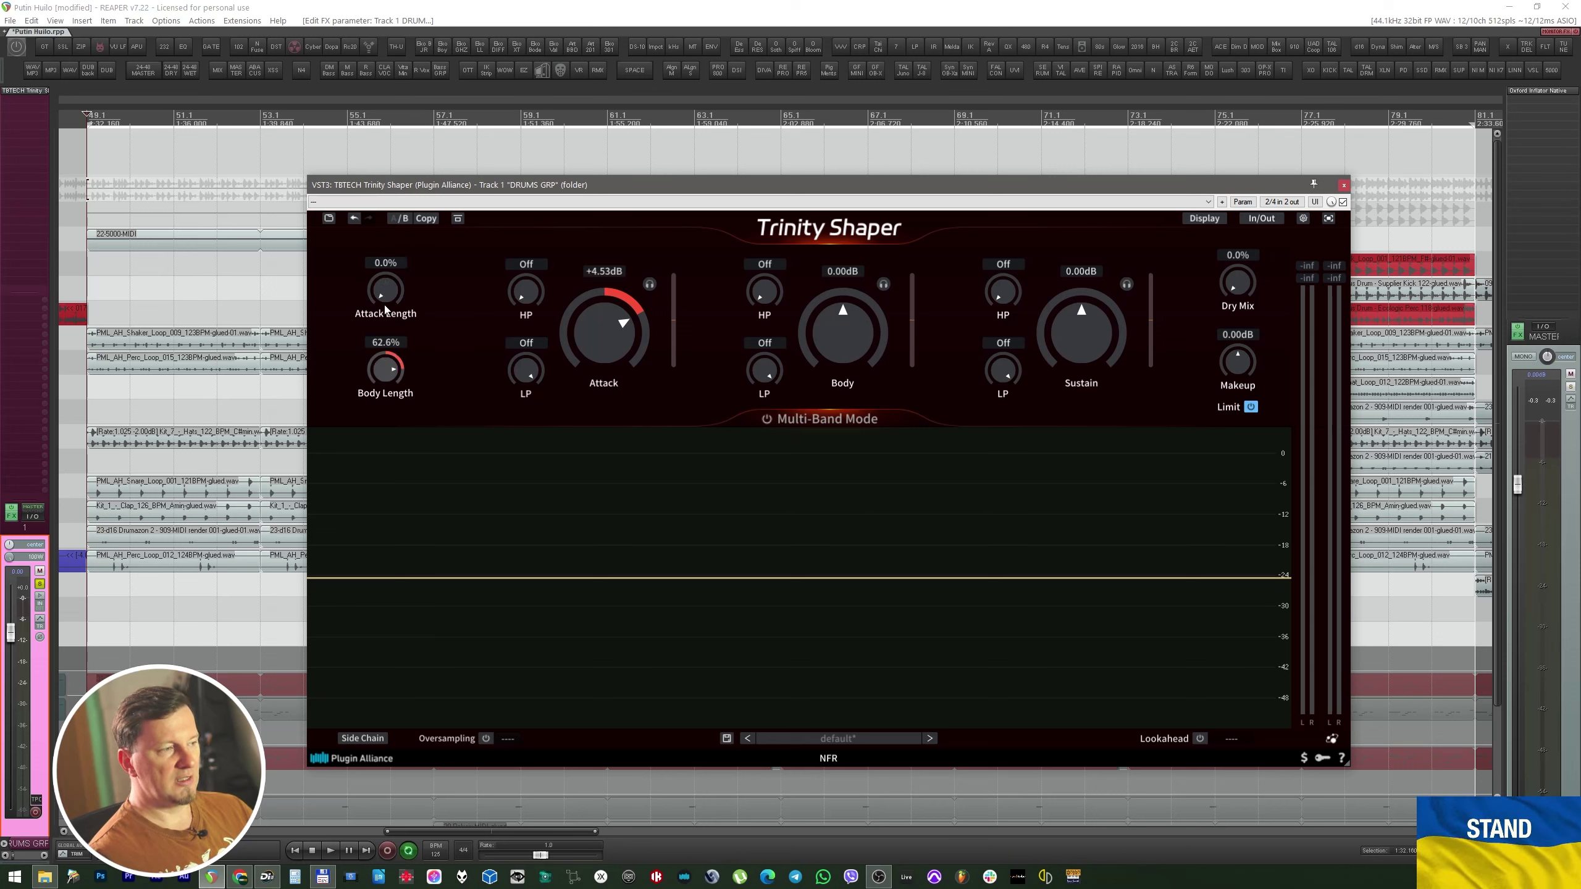
double_click(386, 369)
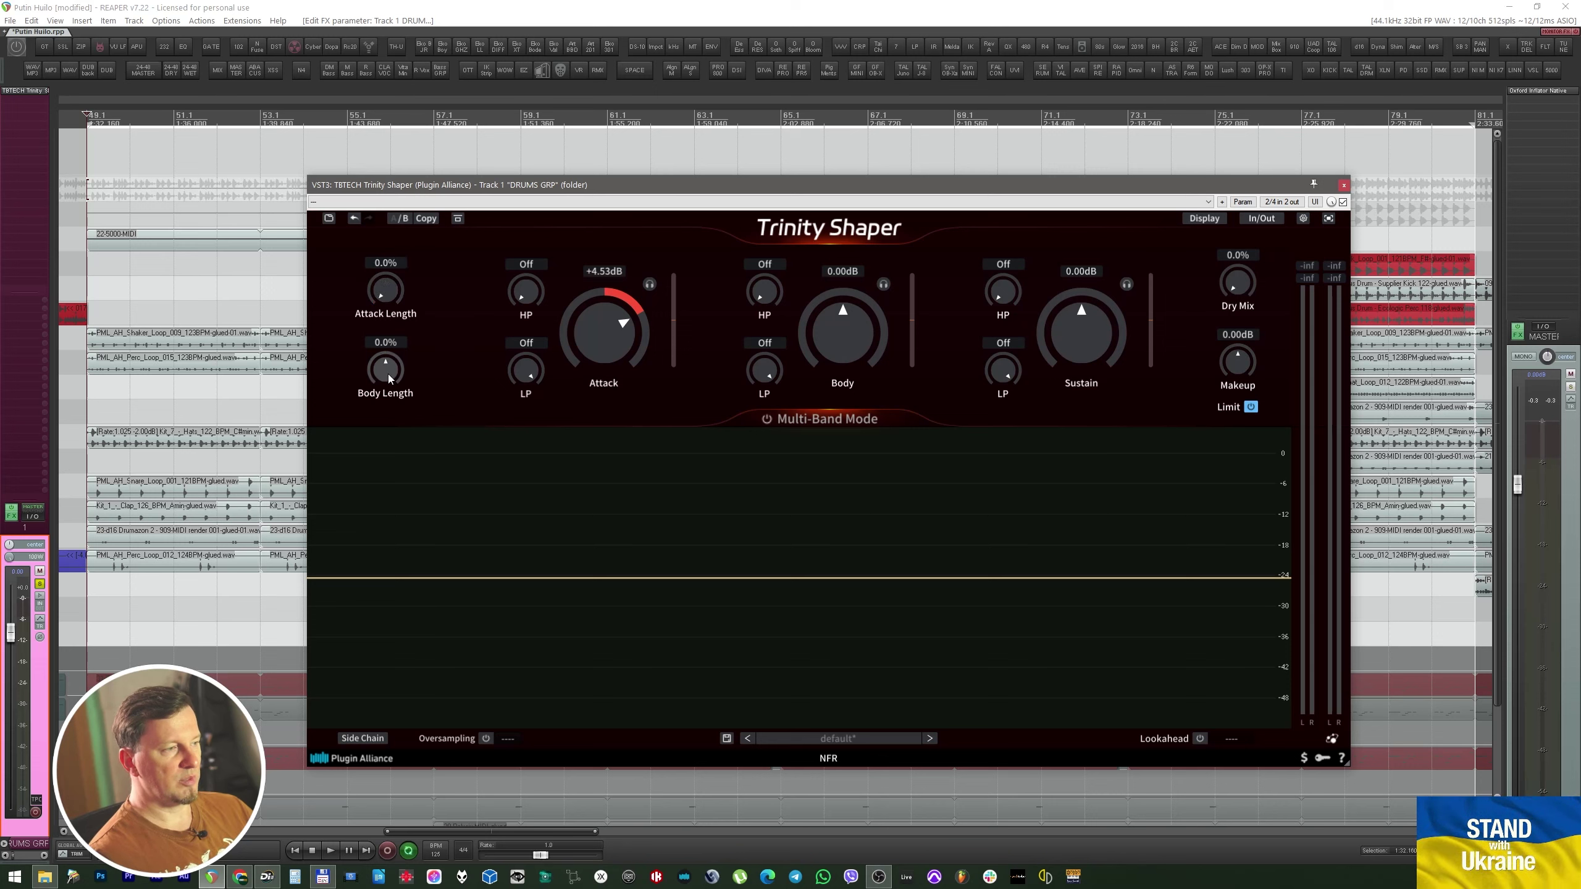
Solo the Attack signal during playback, try extreme amounts such as +22.10 dB, and set Attack to +2.94 dB.
left_click(648, 286)
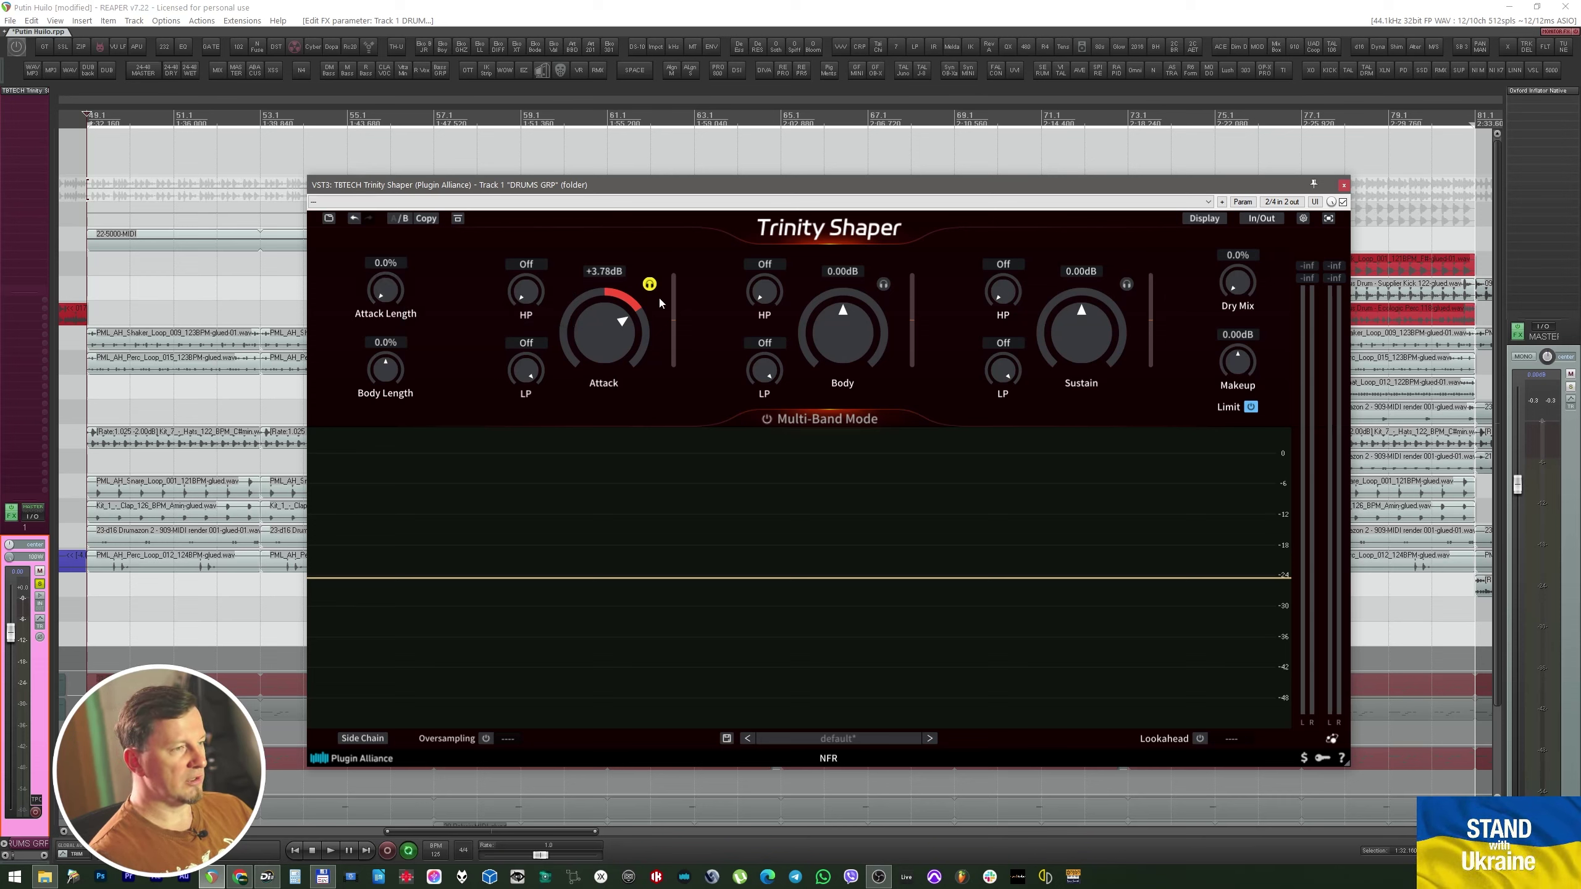
key("space")
left_click_drag(662, 301, 607, 349)
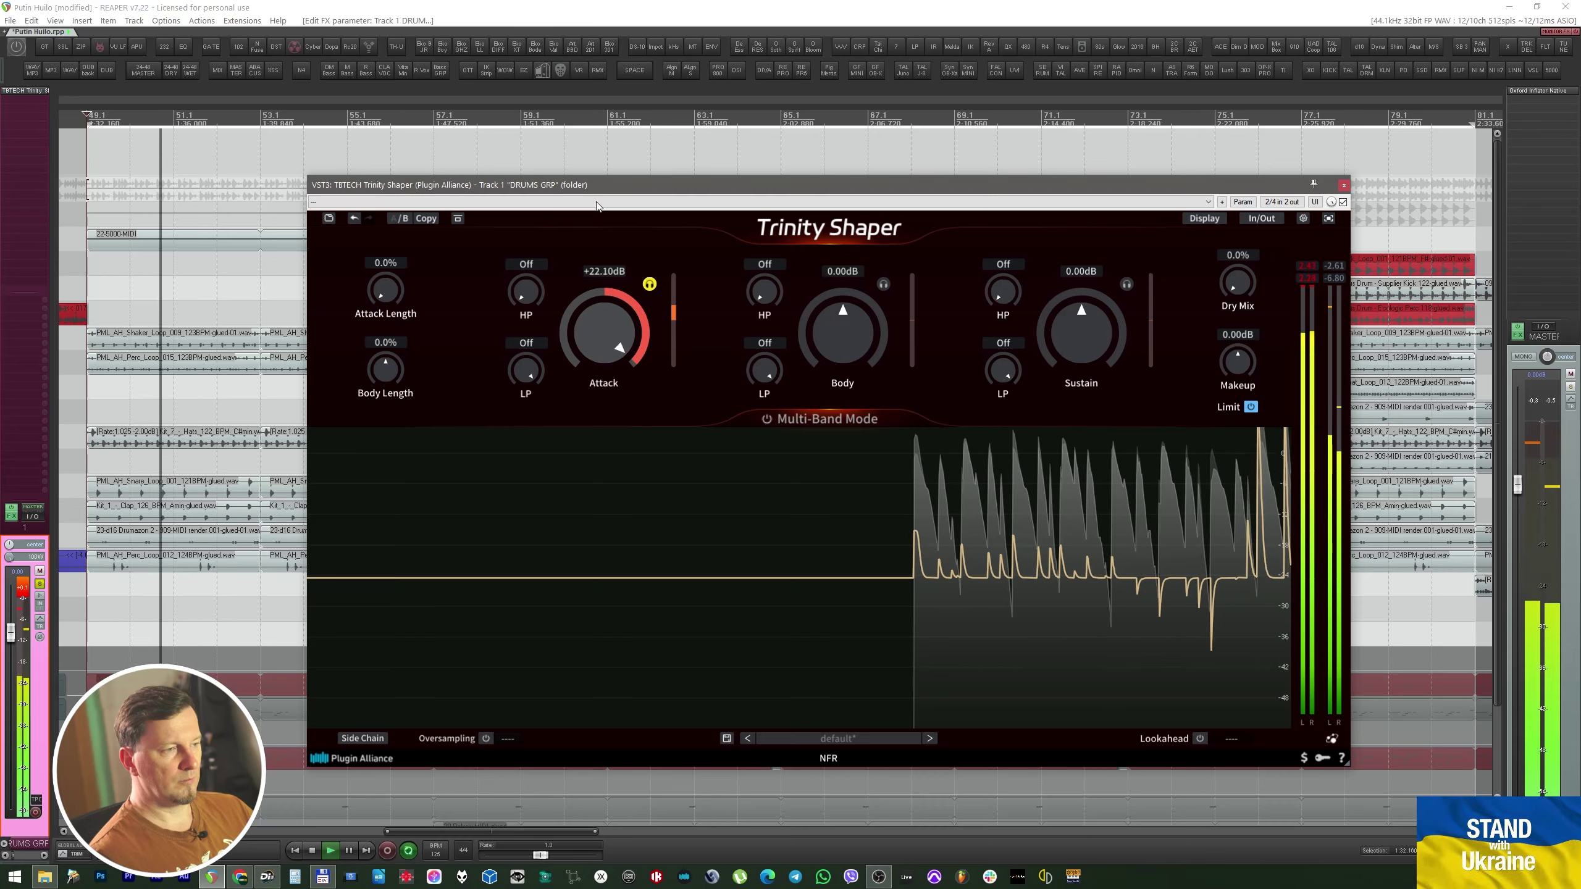
left_click_drag(618, 513, 604, 313)
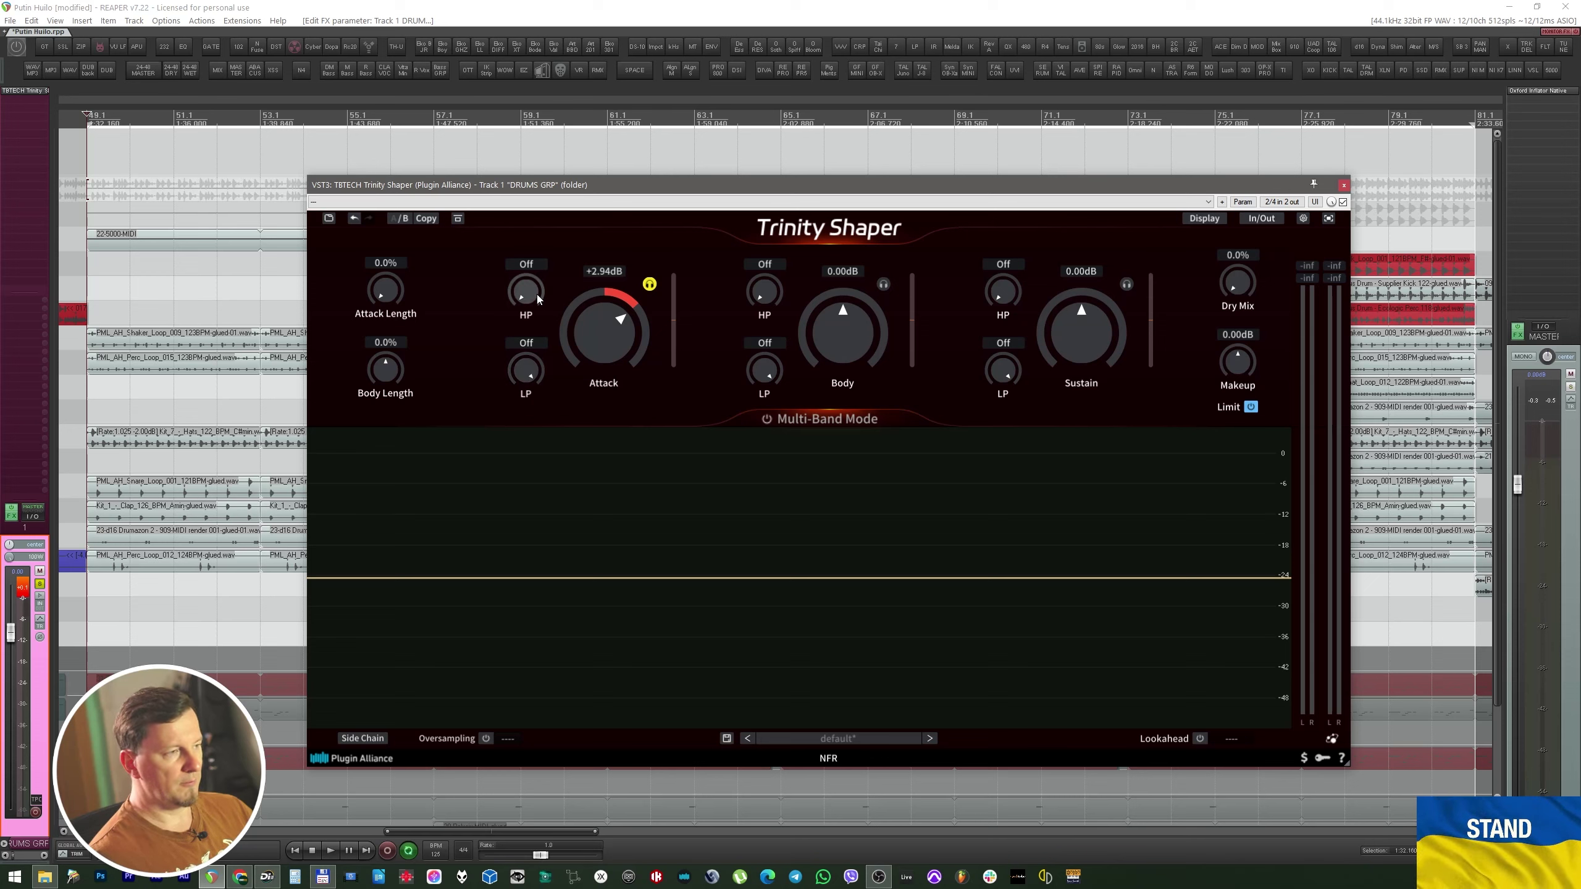
Try a different Attack Length on the soloed attack signal during playback, and return it to 0%.
key("space")
mouse_move(386, 290)
left_mouse_down()
mouse_move(383, 100)
mouse_move(407, 302)
left_mouse_up()
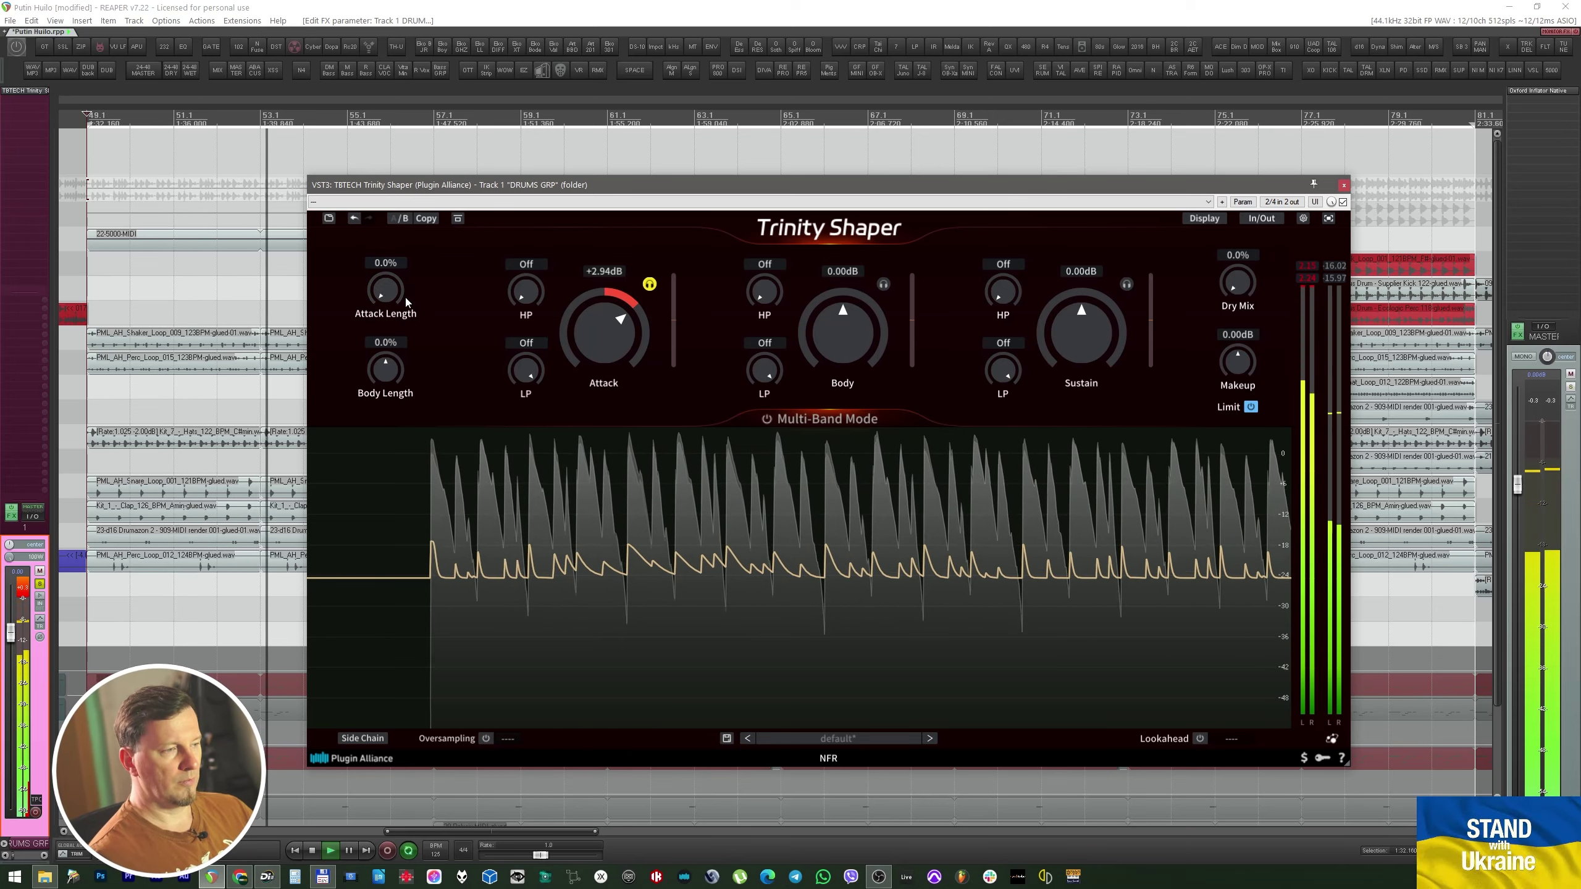
key("space")
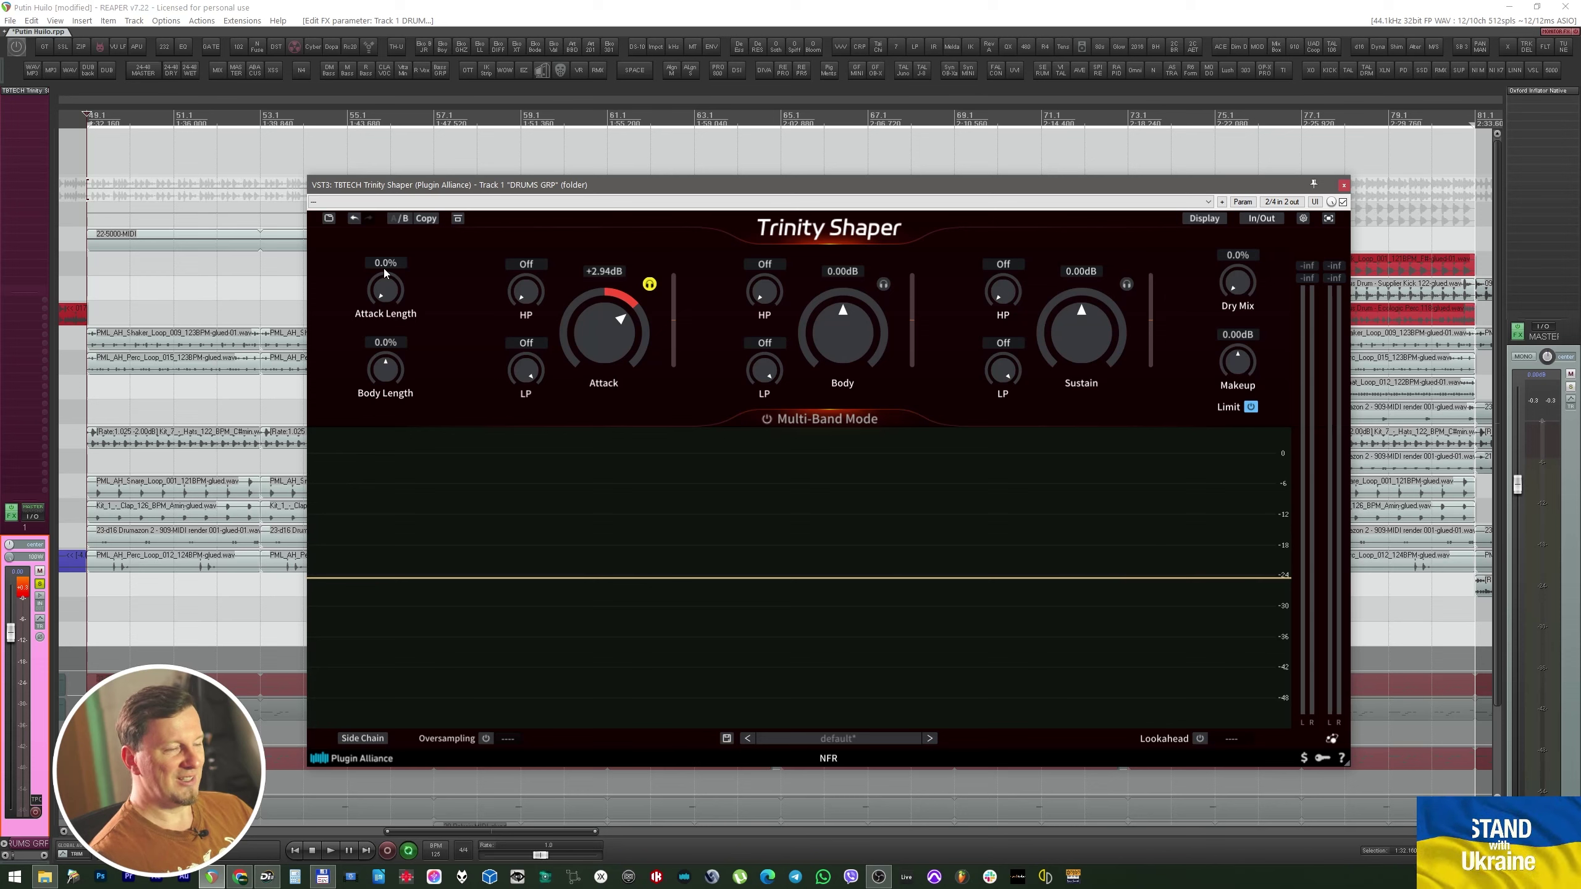
Play the soloed attack while trying its filters, leaving the high-pass at 5.89 kHz and the low-pass off.
key("space")
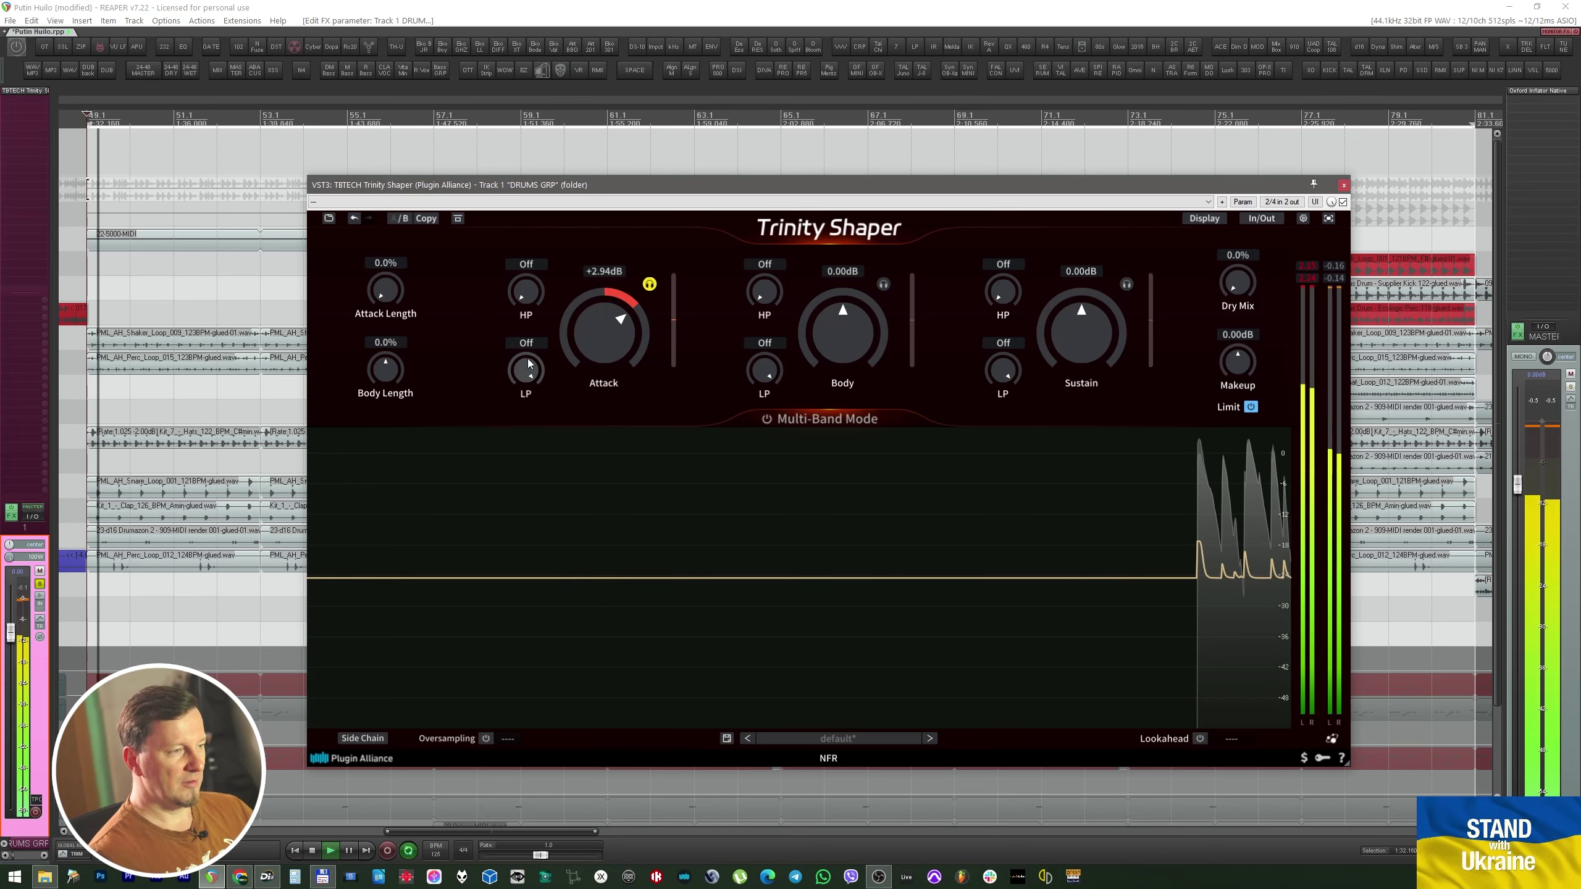
left_click_drag(527, 371, 515, 123)
key("space")
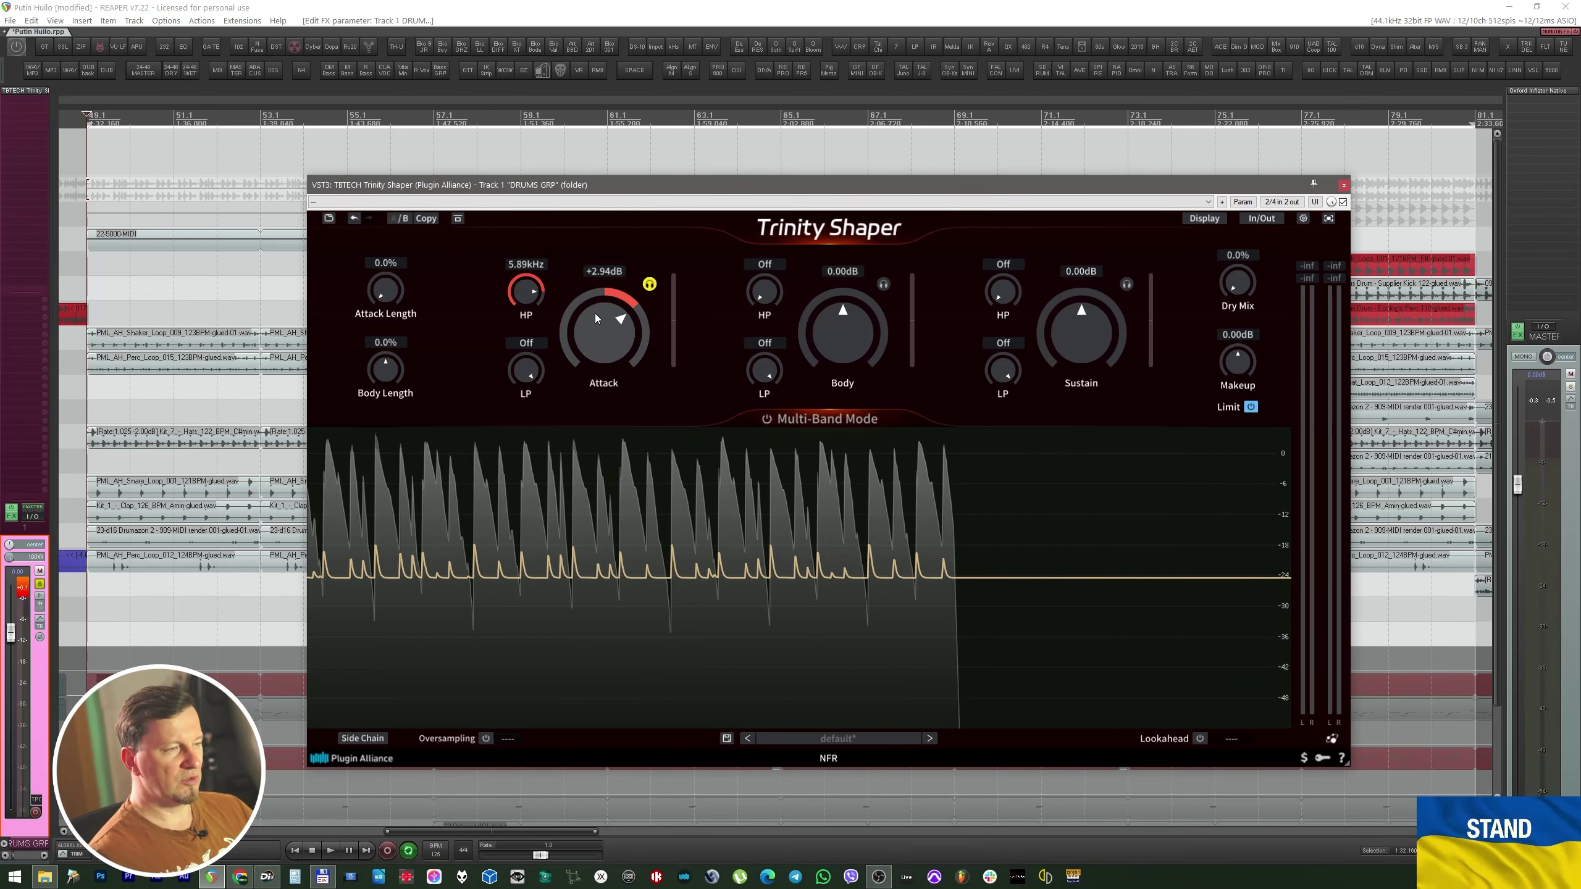
Play the unsoloed drums with Attack raised to +9.26 dB, trying its low-pass at 438.16 Hz and its high-pass at 3.59 kHz.
mouse_move(582, 321)
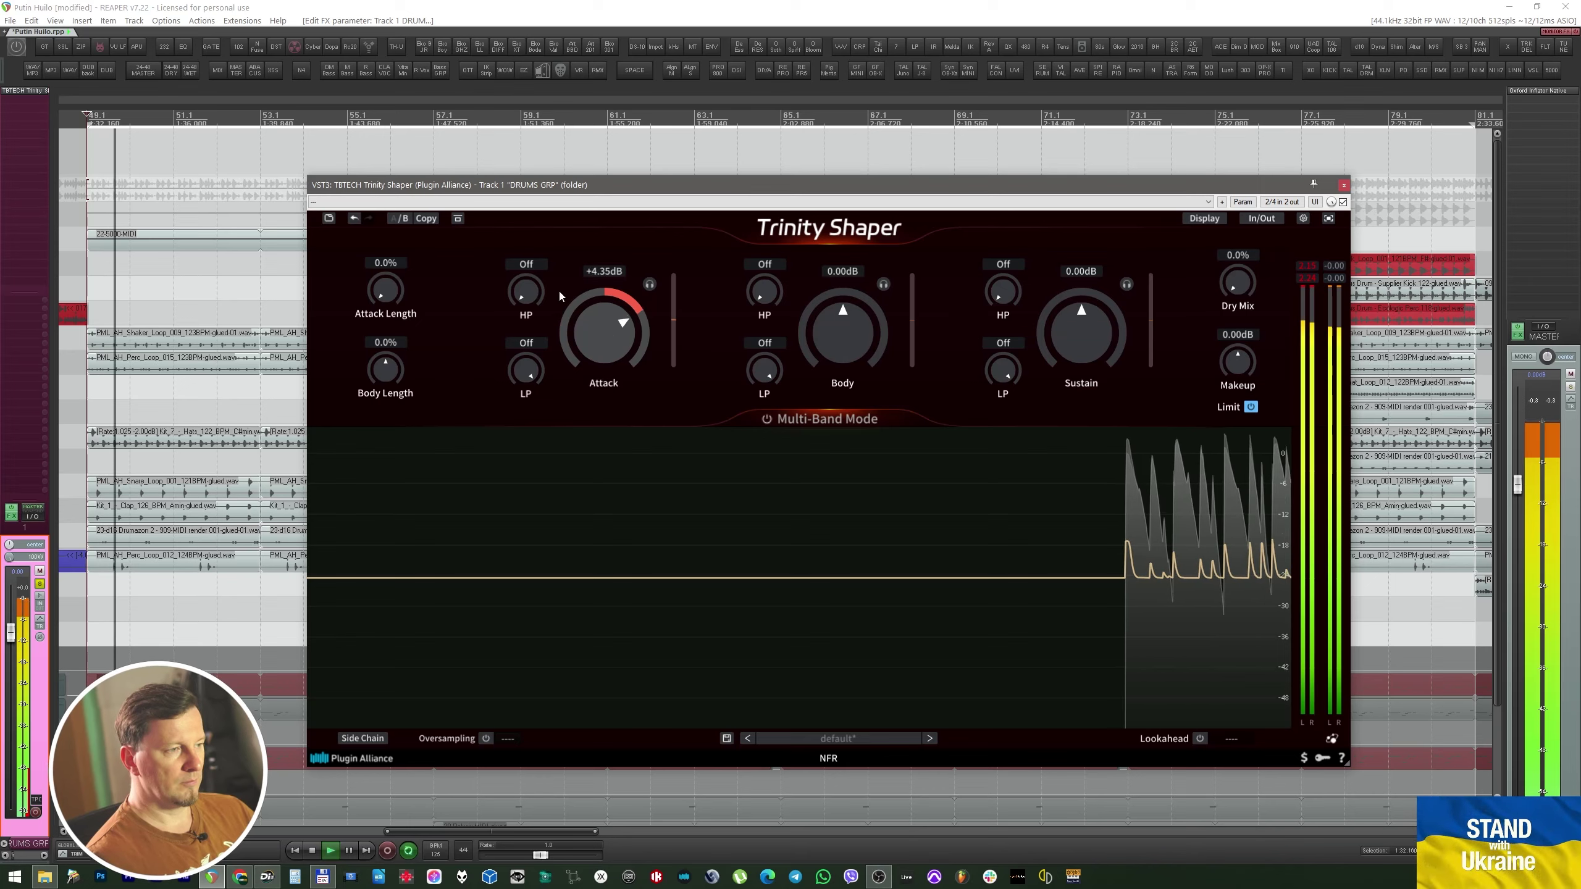
left_click_drag(526, 292, 529, 348)
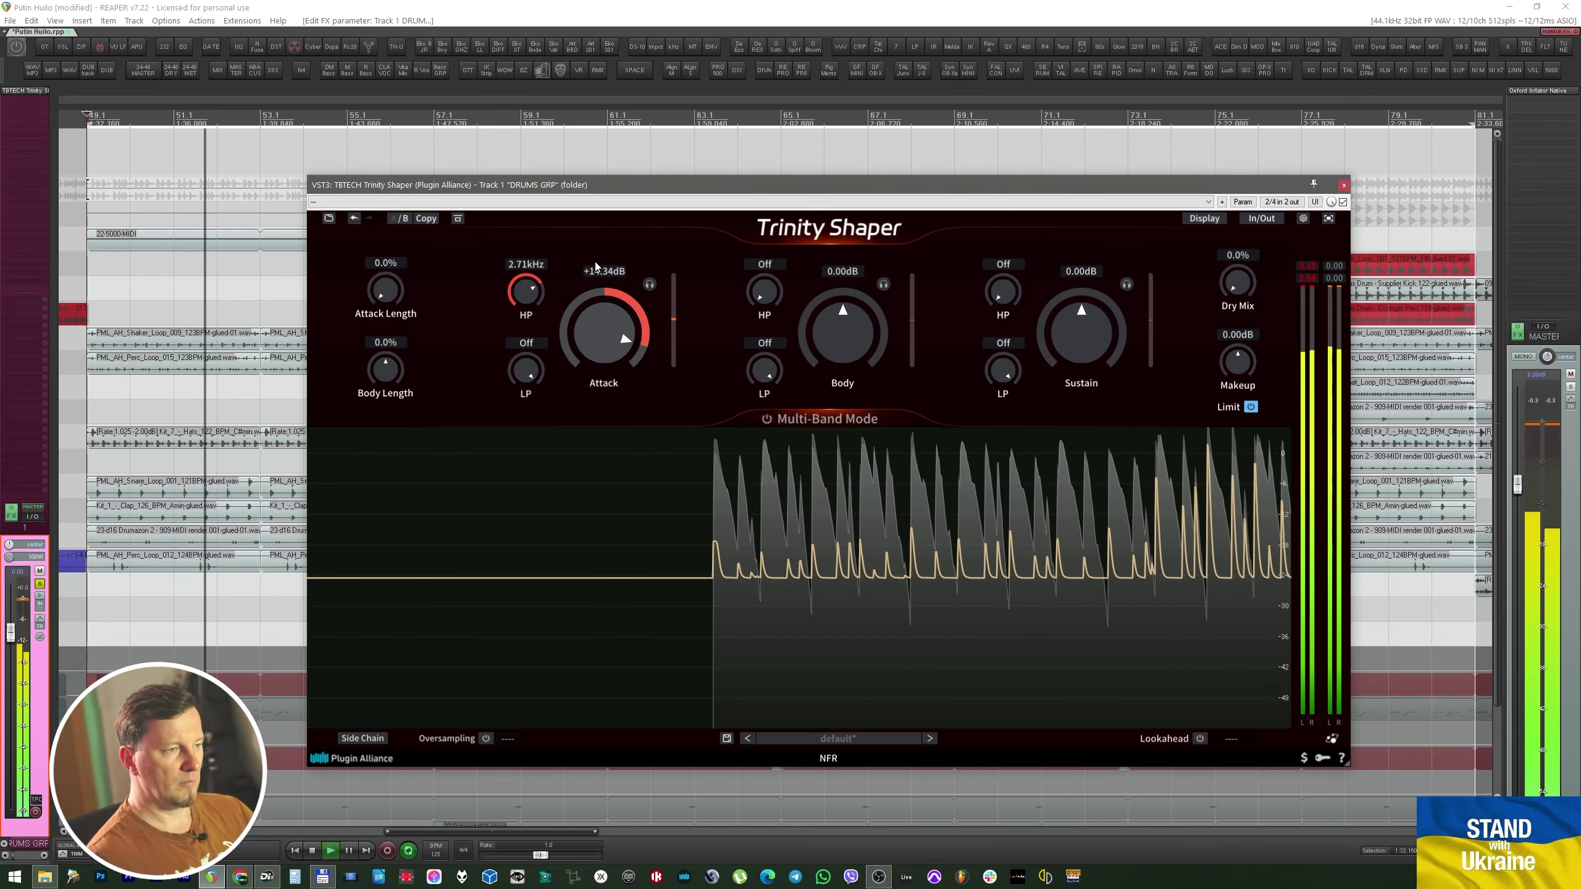
left_click_drag(596, 272, 532, 482)
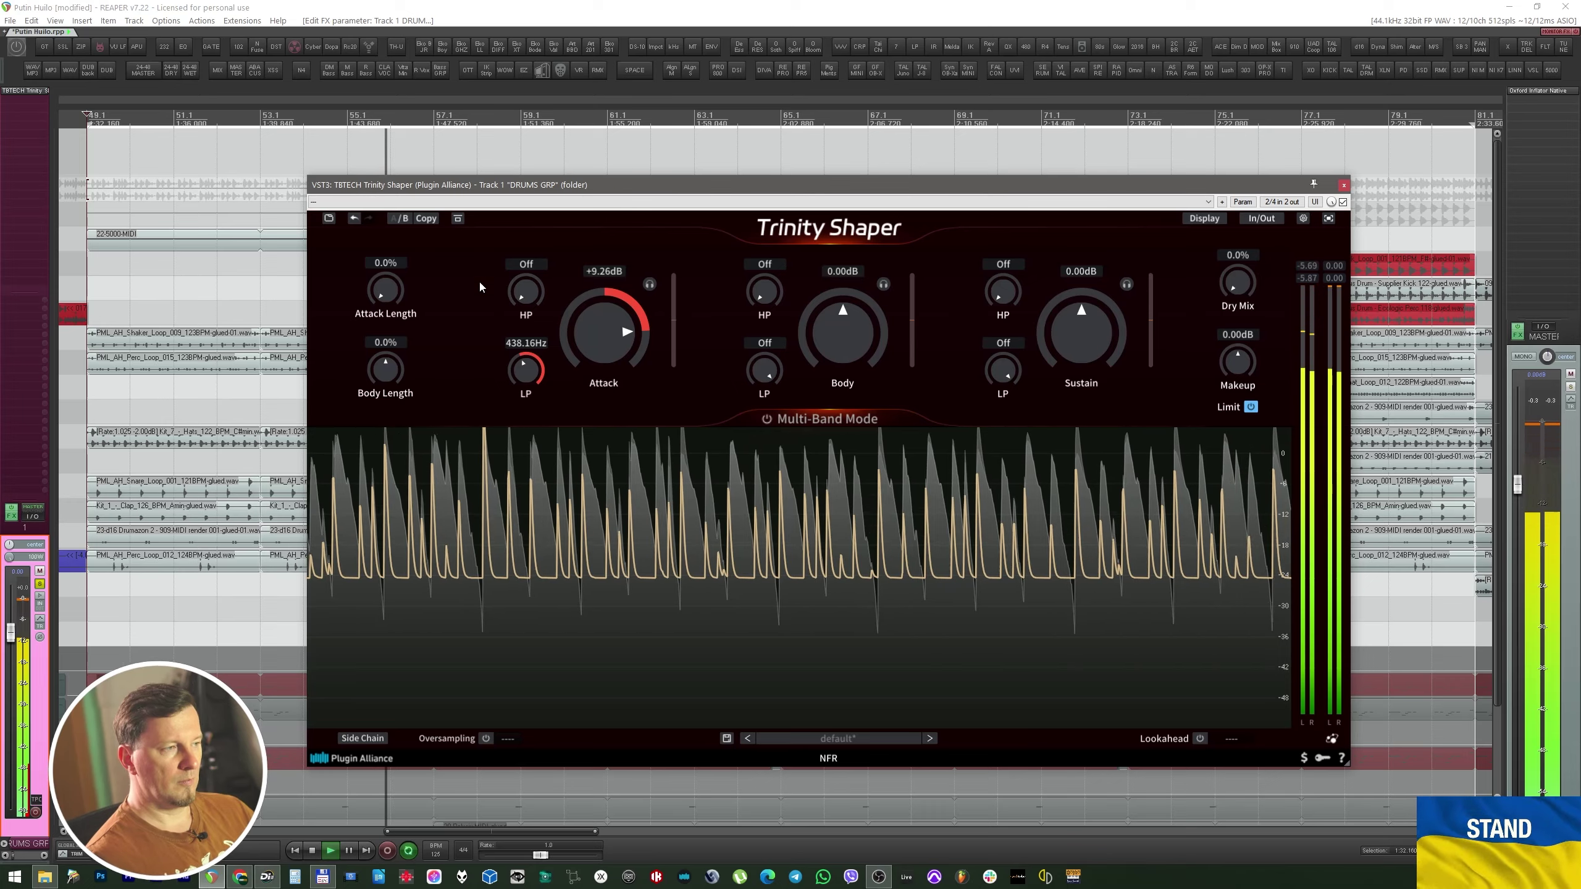
left_click_drag(519, 306, 529, 148)
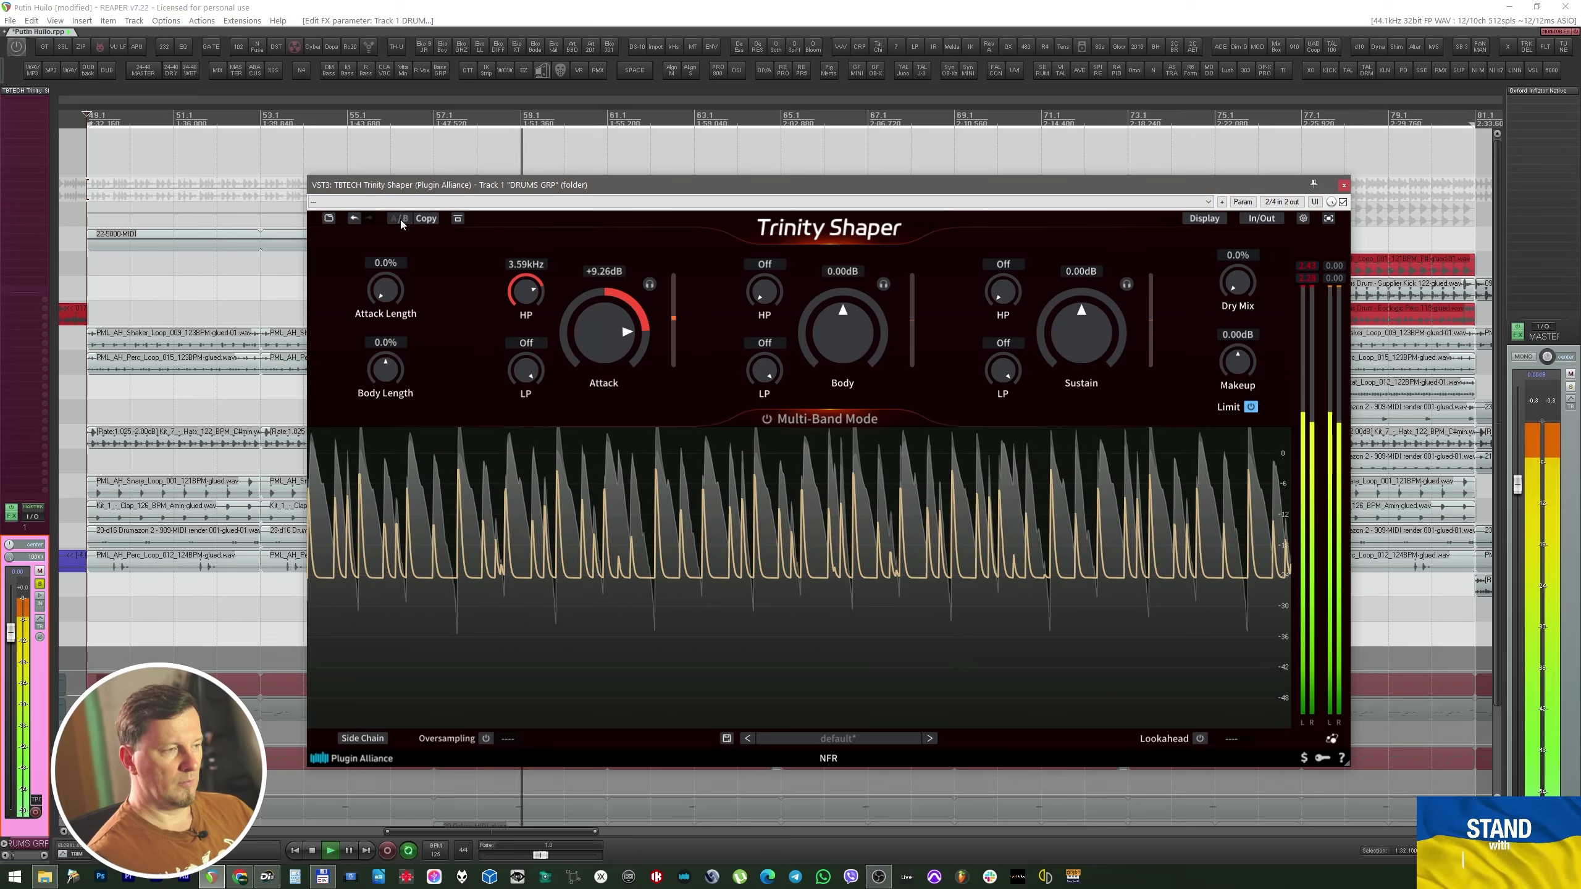
key("space")
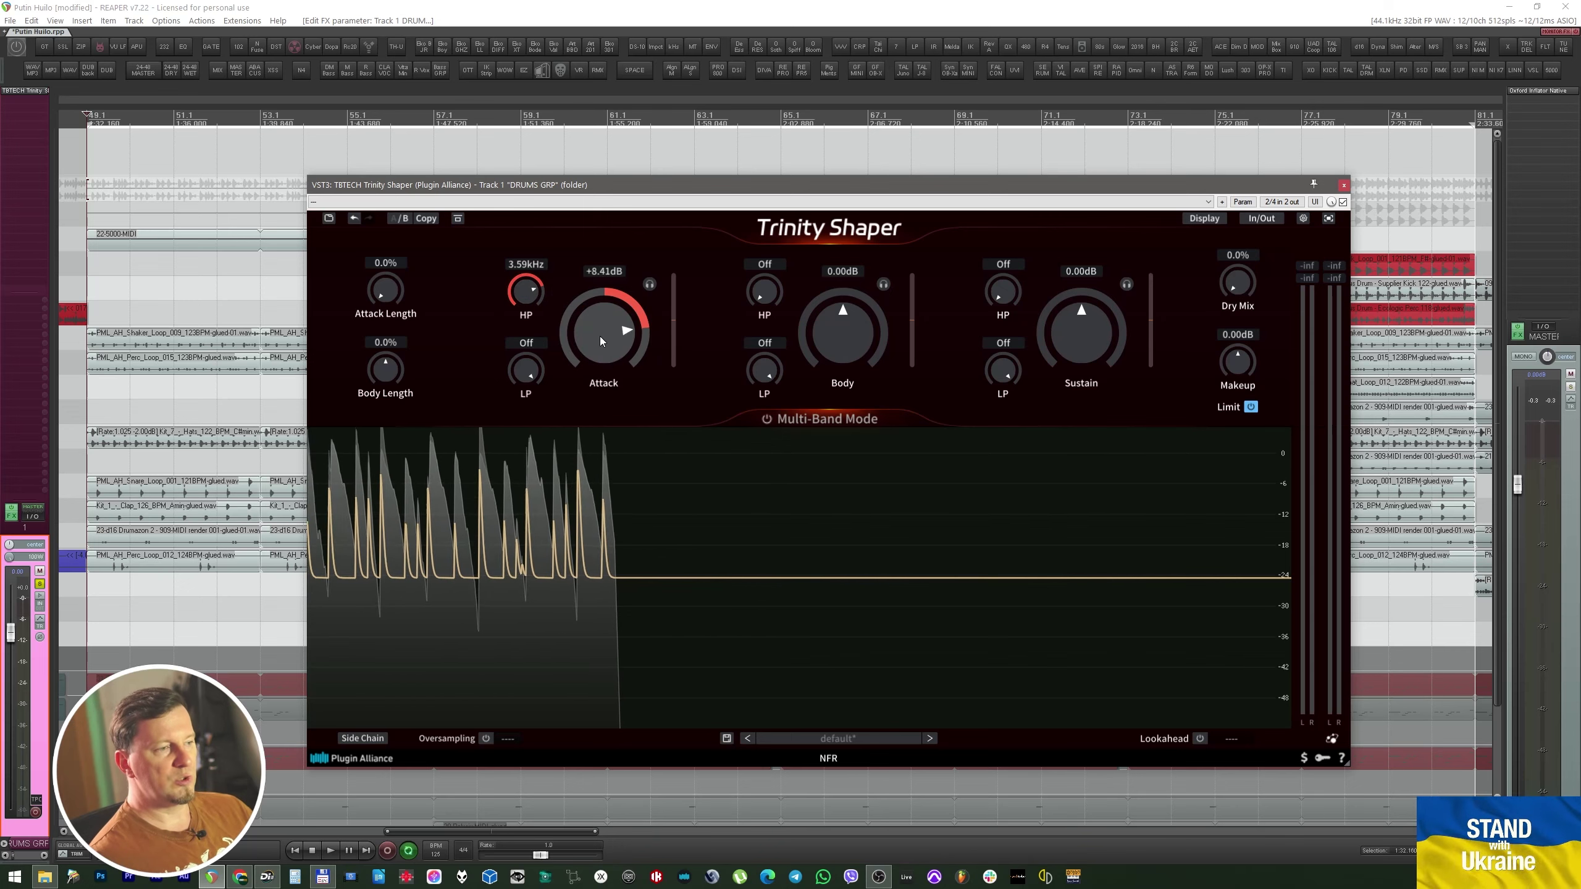
Switch to the other A/B settings slot with the attack low-pass at 418 Hz, and reset Attack to 0 dB.
scroll(600, 334, "down", 2)
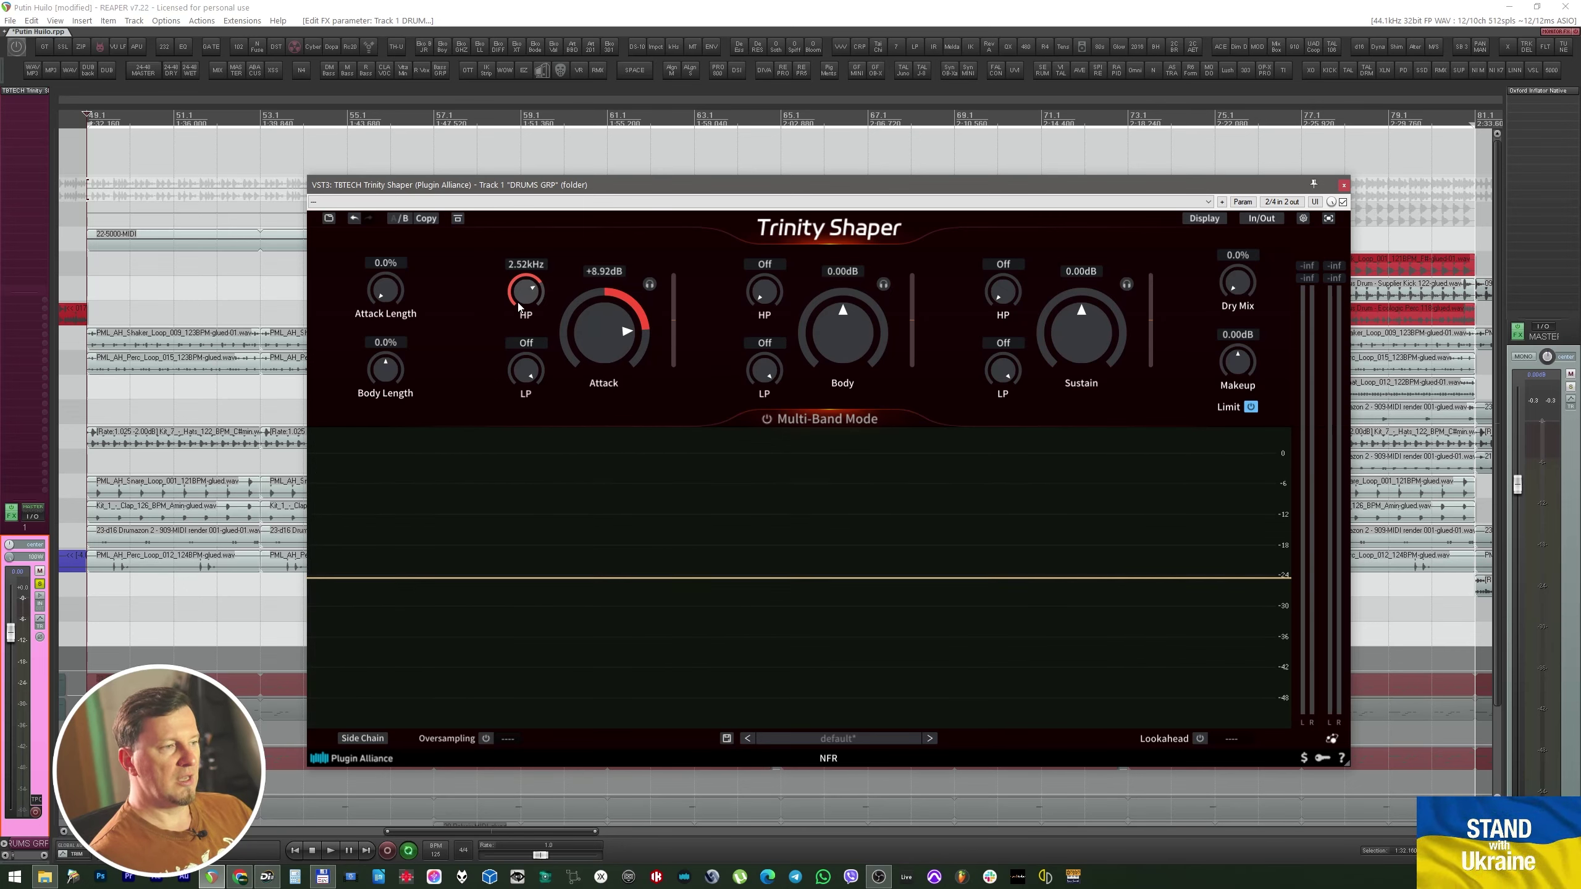
left_click(403, 219)
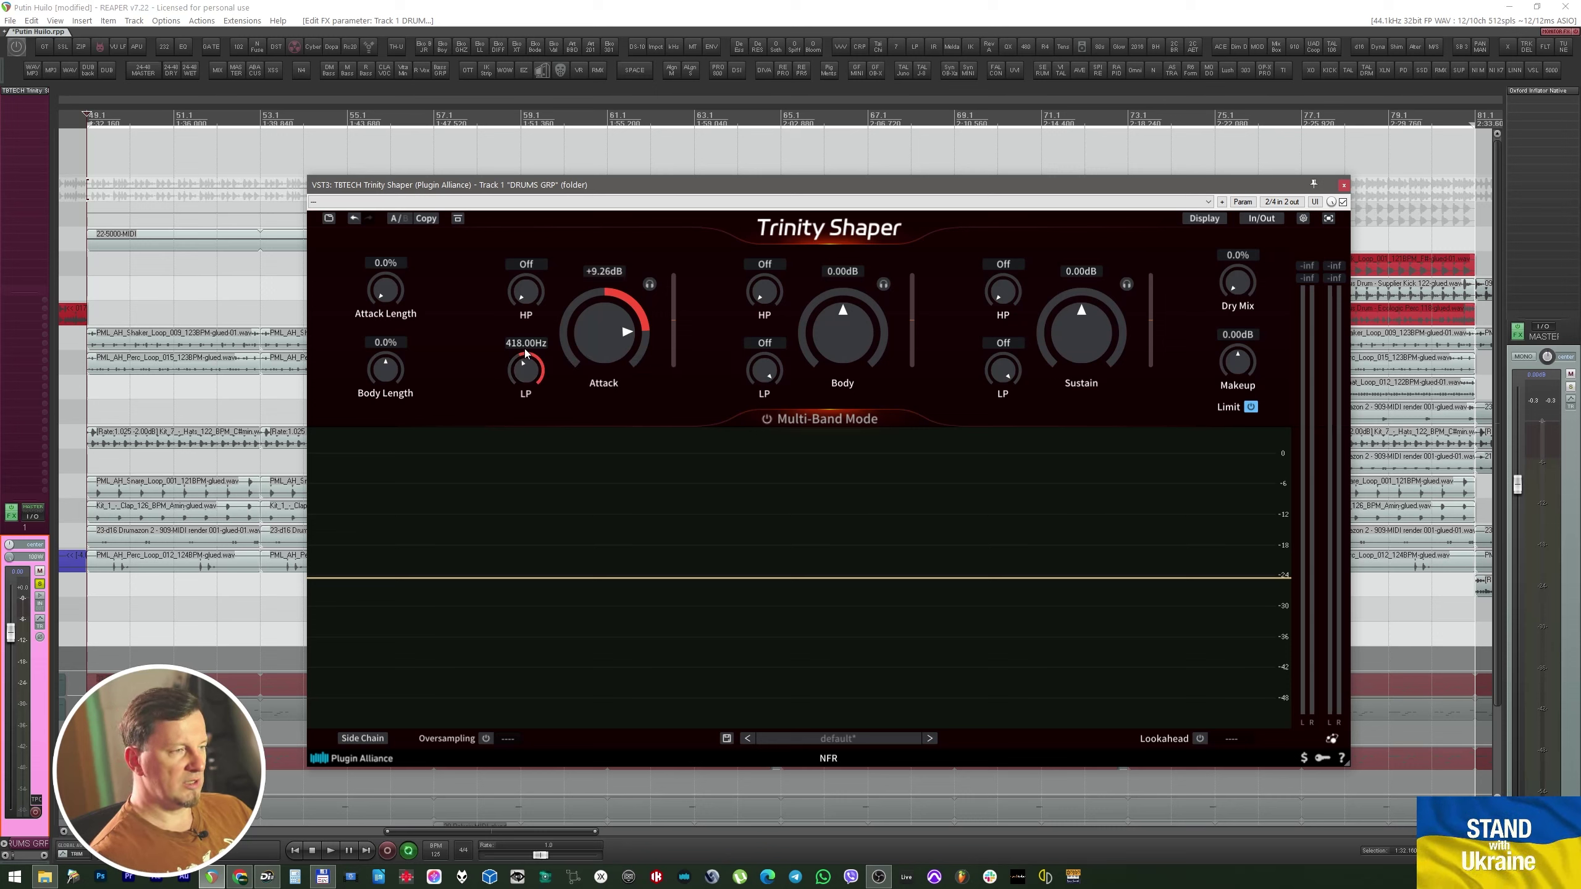
double_click(596, 331)
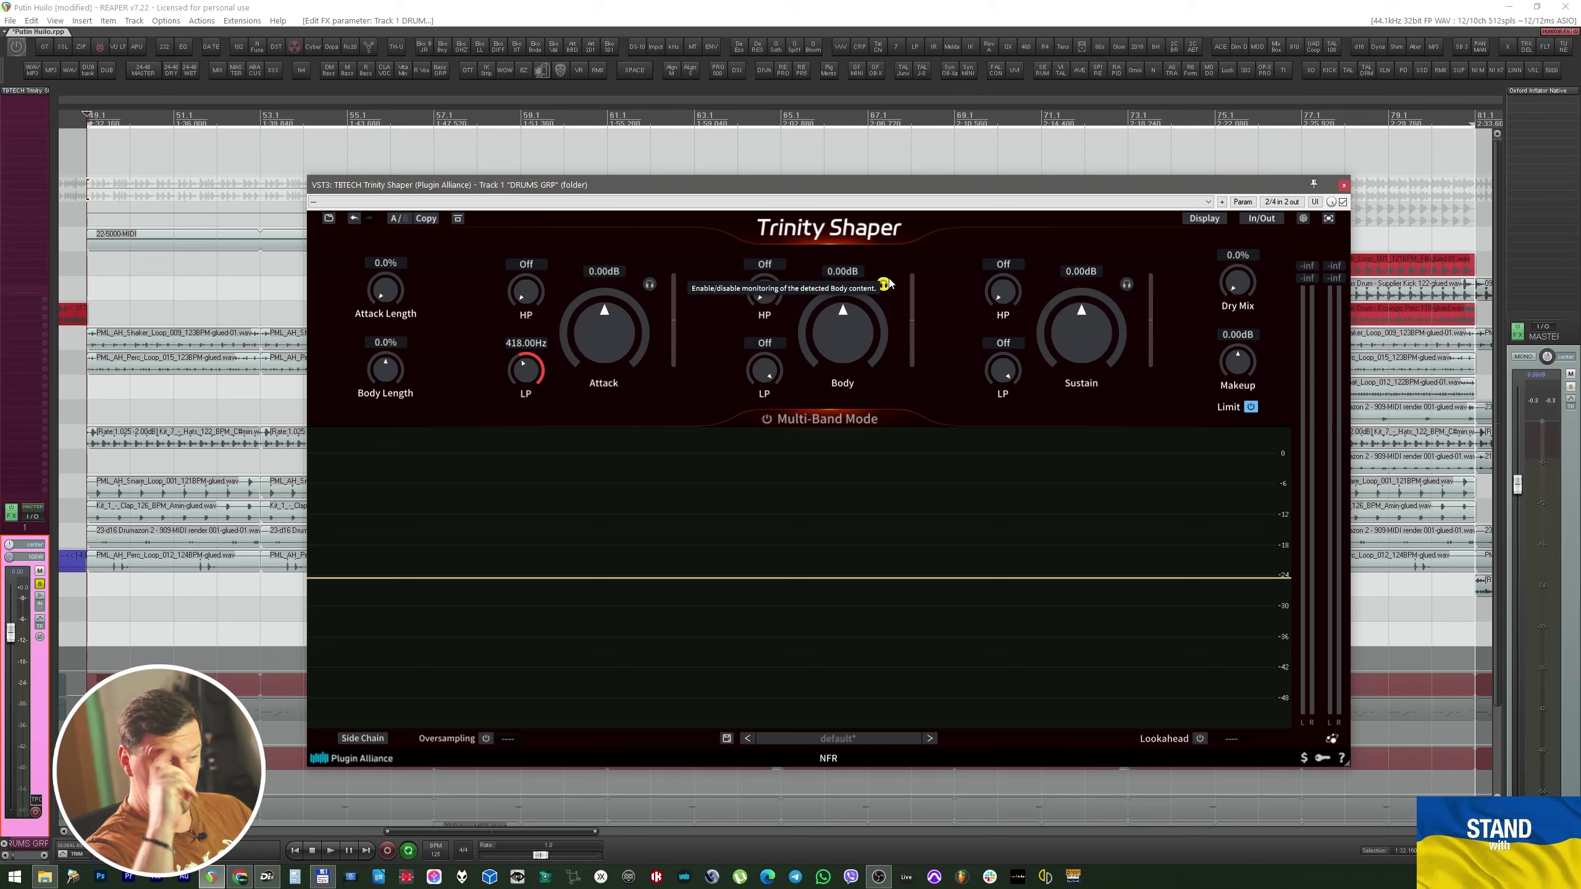
Play the soloed Body signal while trying shorter Body Length values such as -60.1% and -65.8%, and set it to -82.4%.
key("space")
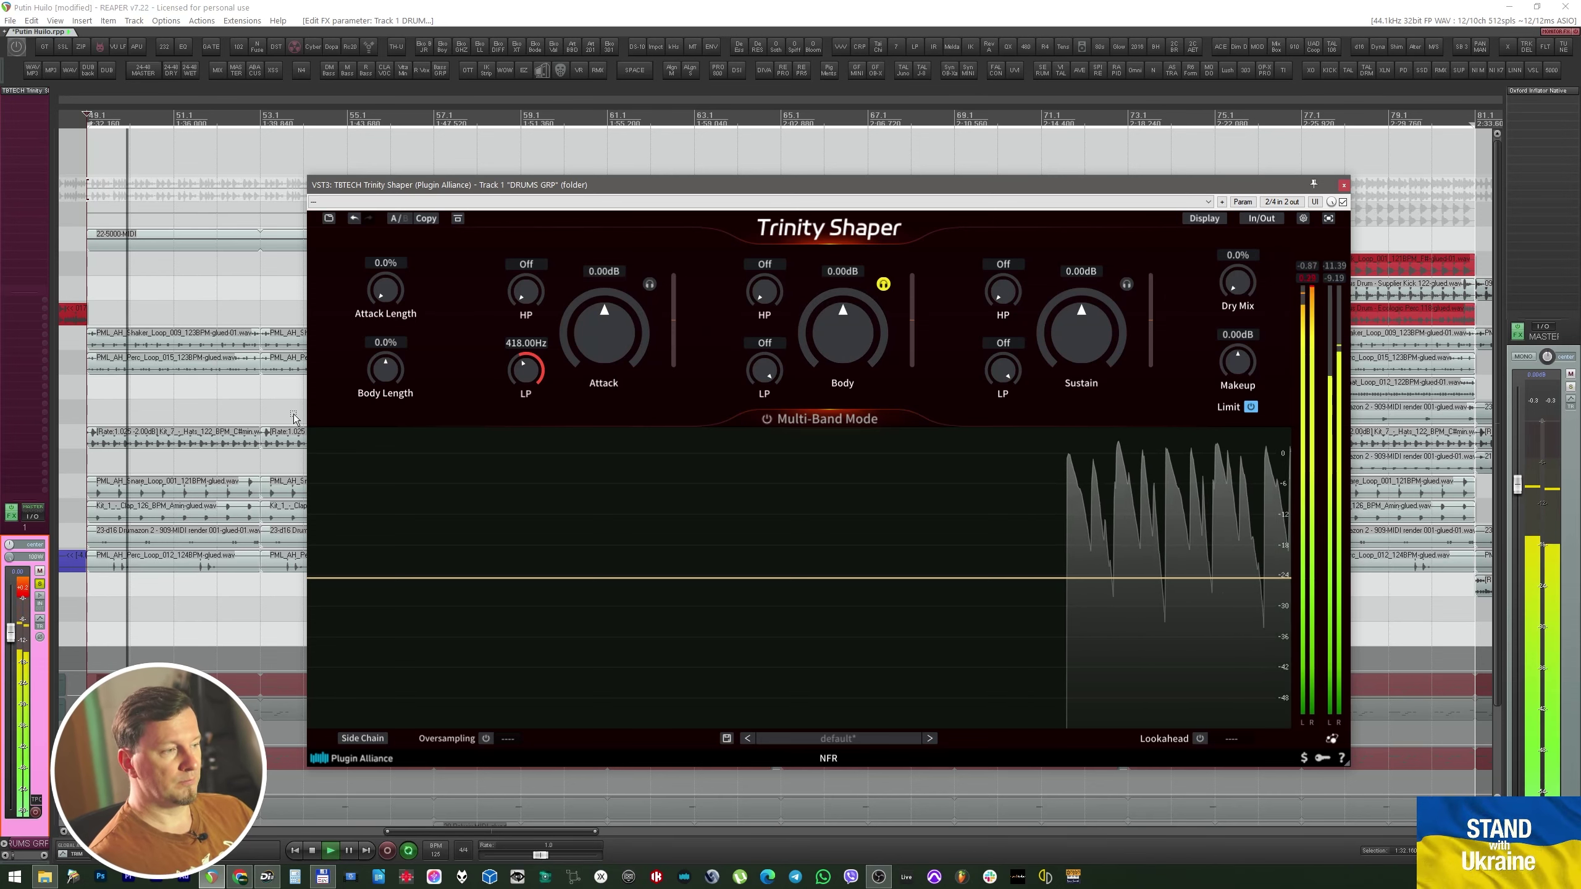
left_click_drag(386, 373, 421, 437)
key("space")
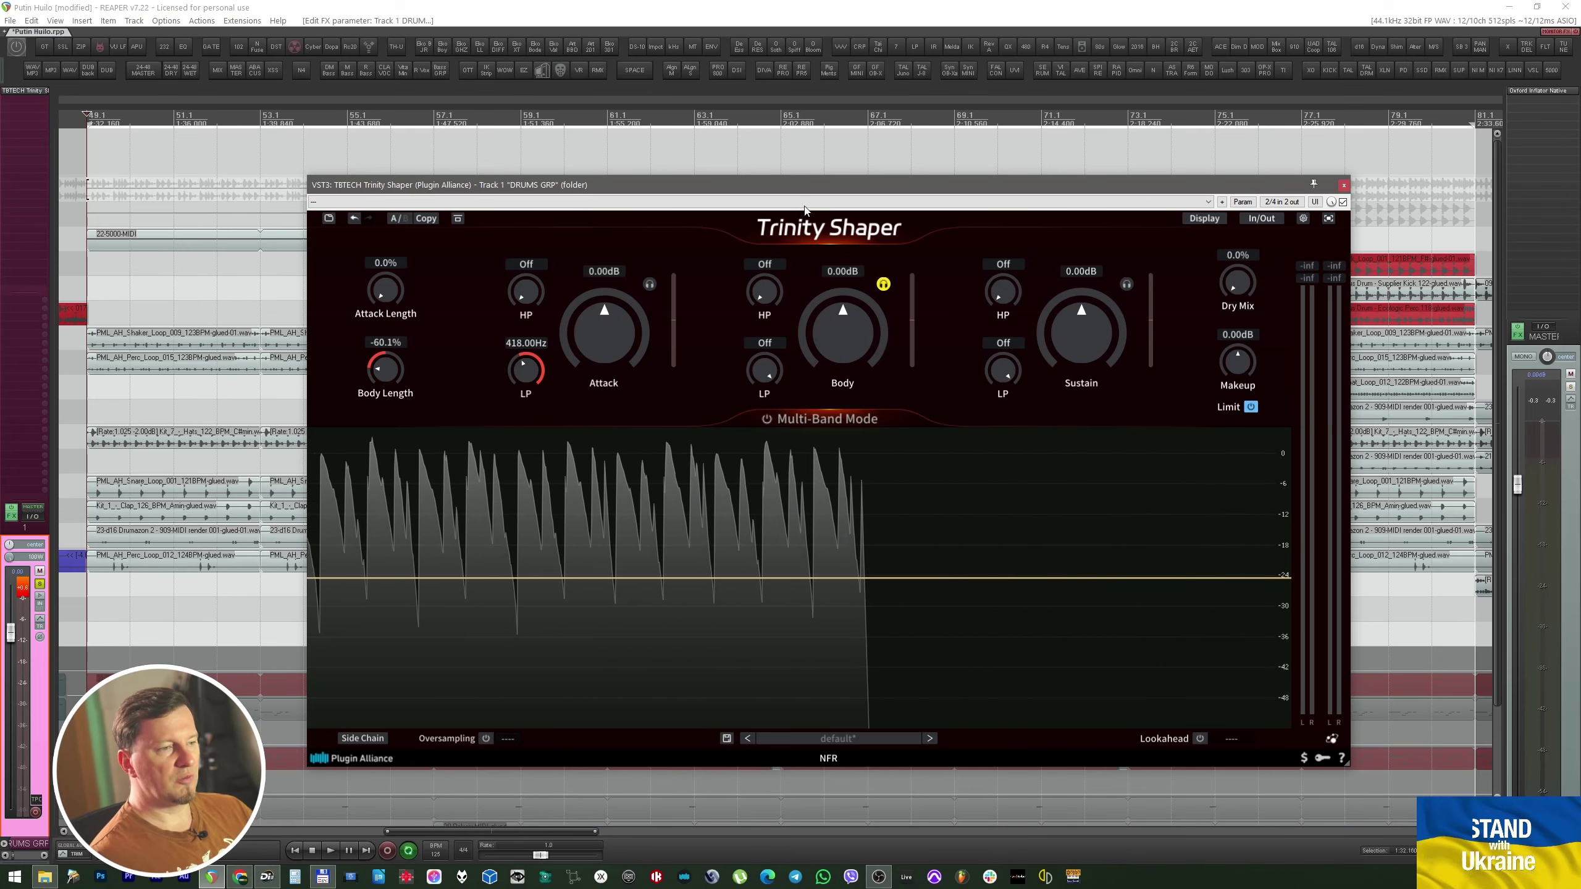
left_click_drag(385, 369, 418, 360)
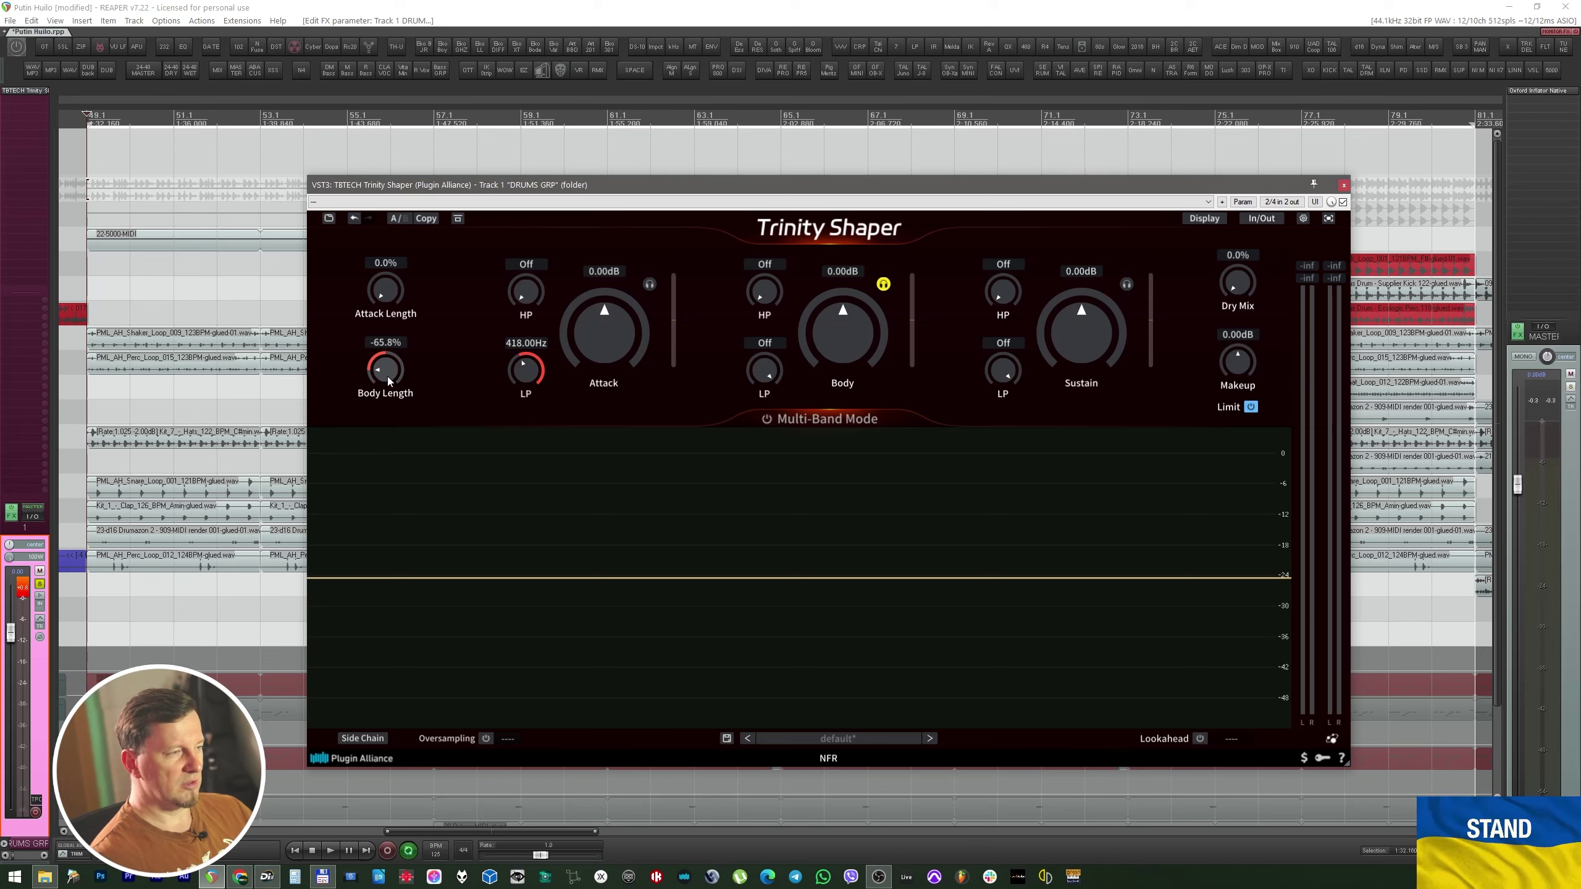
key("space")
left_click_drag(388, 375, 392, 393)
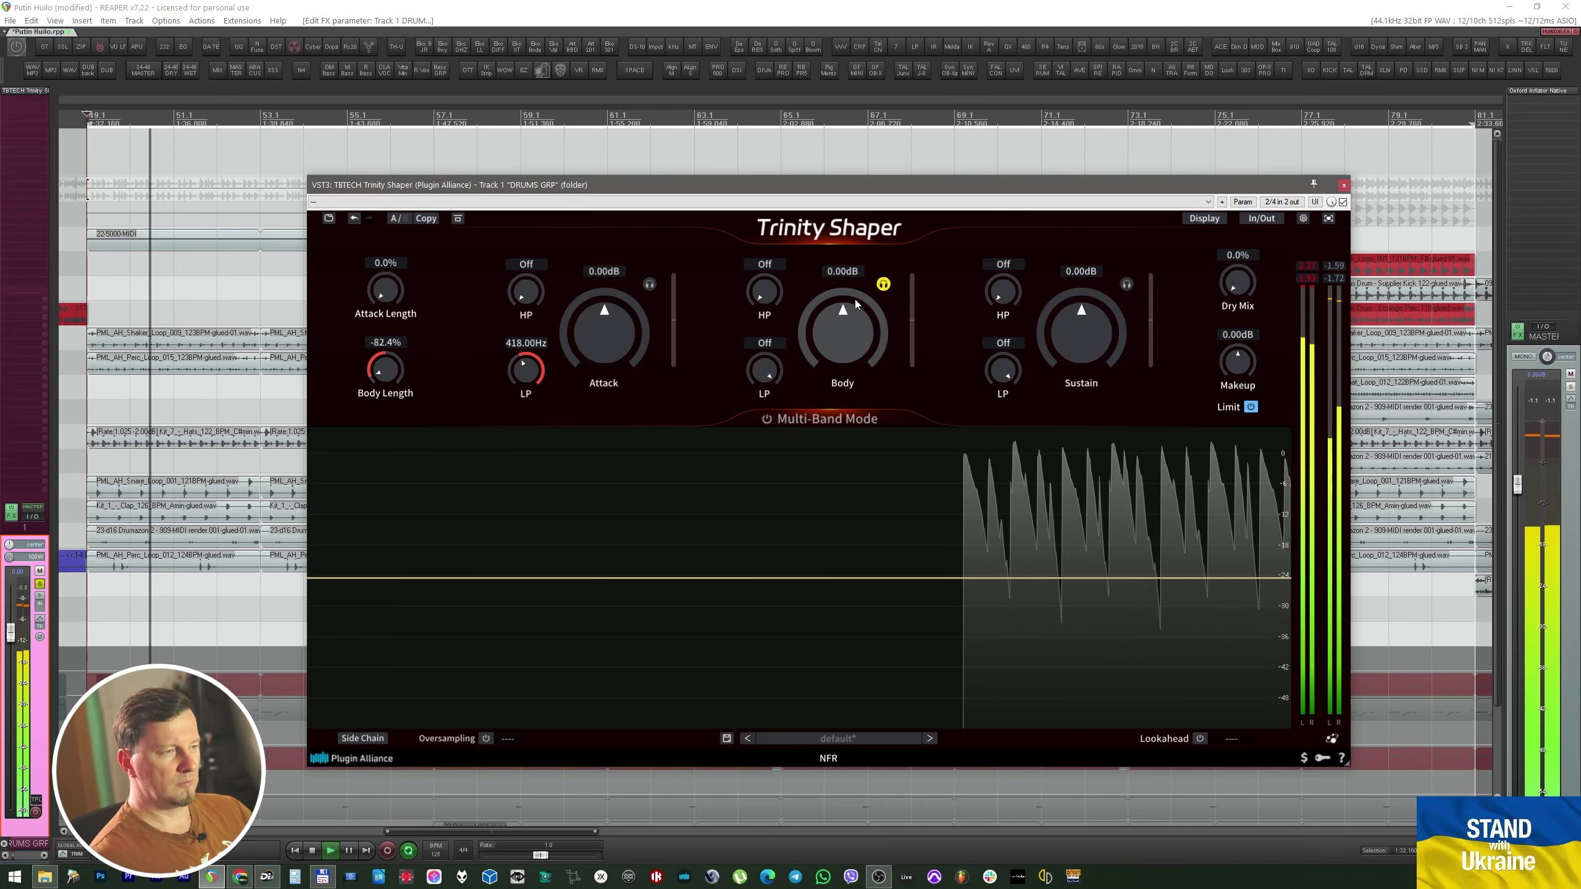
Compare the soloed Attack signal with the soloed Body signal by playing the drums with each in turn.
left_click(649, 284)
key("space")
key("space")
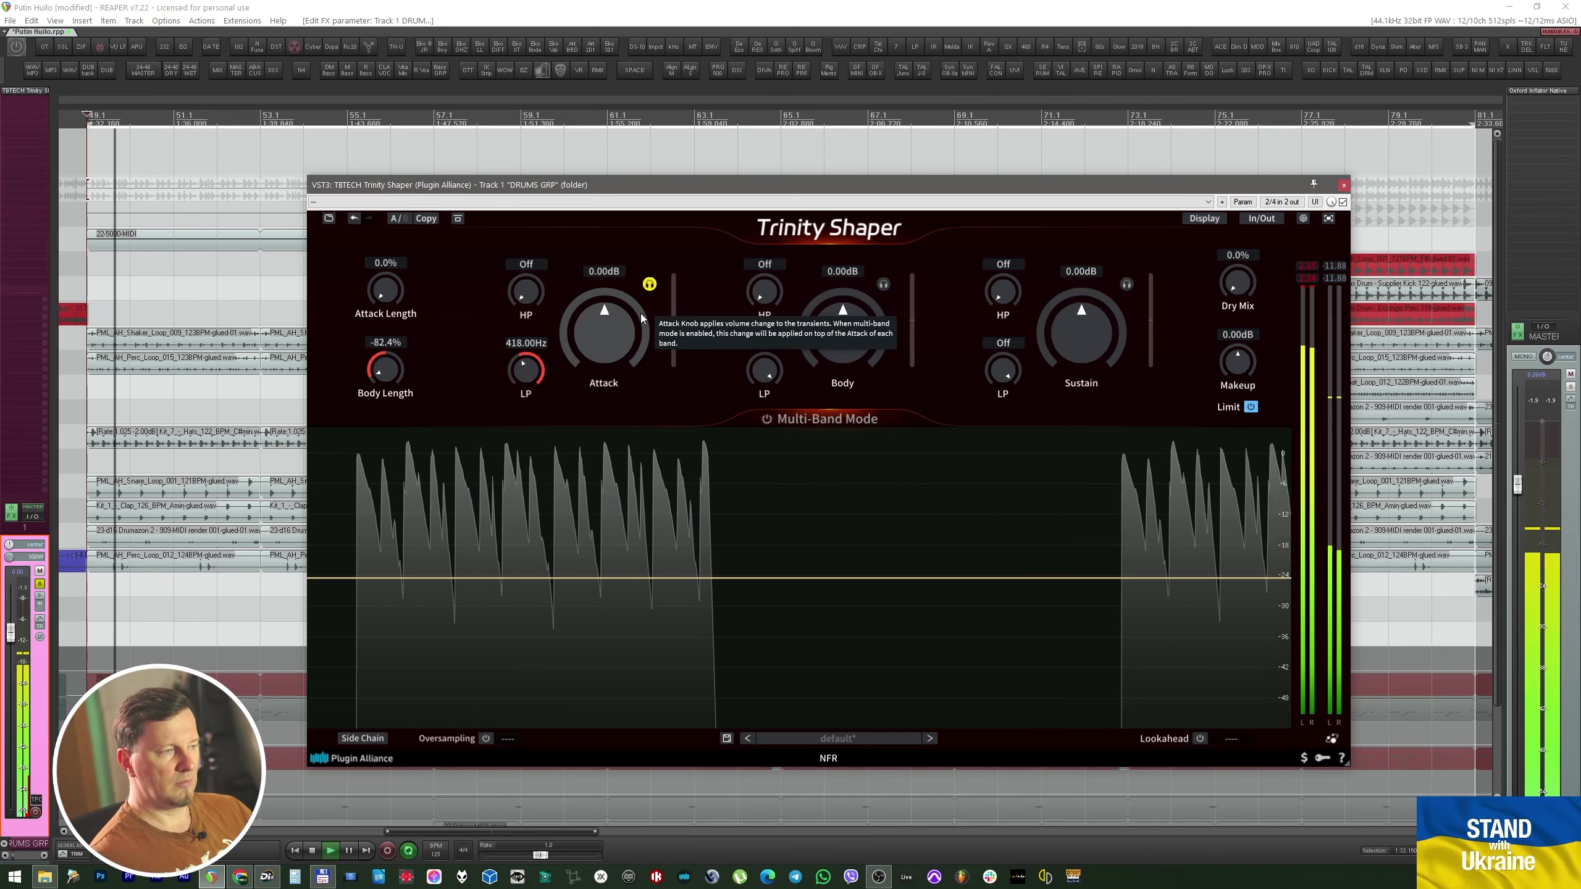
left_click(884, 284)
key("space")
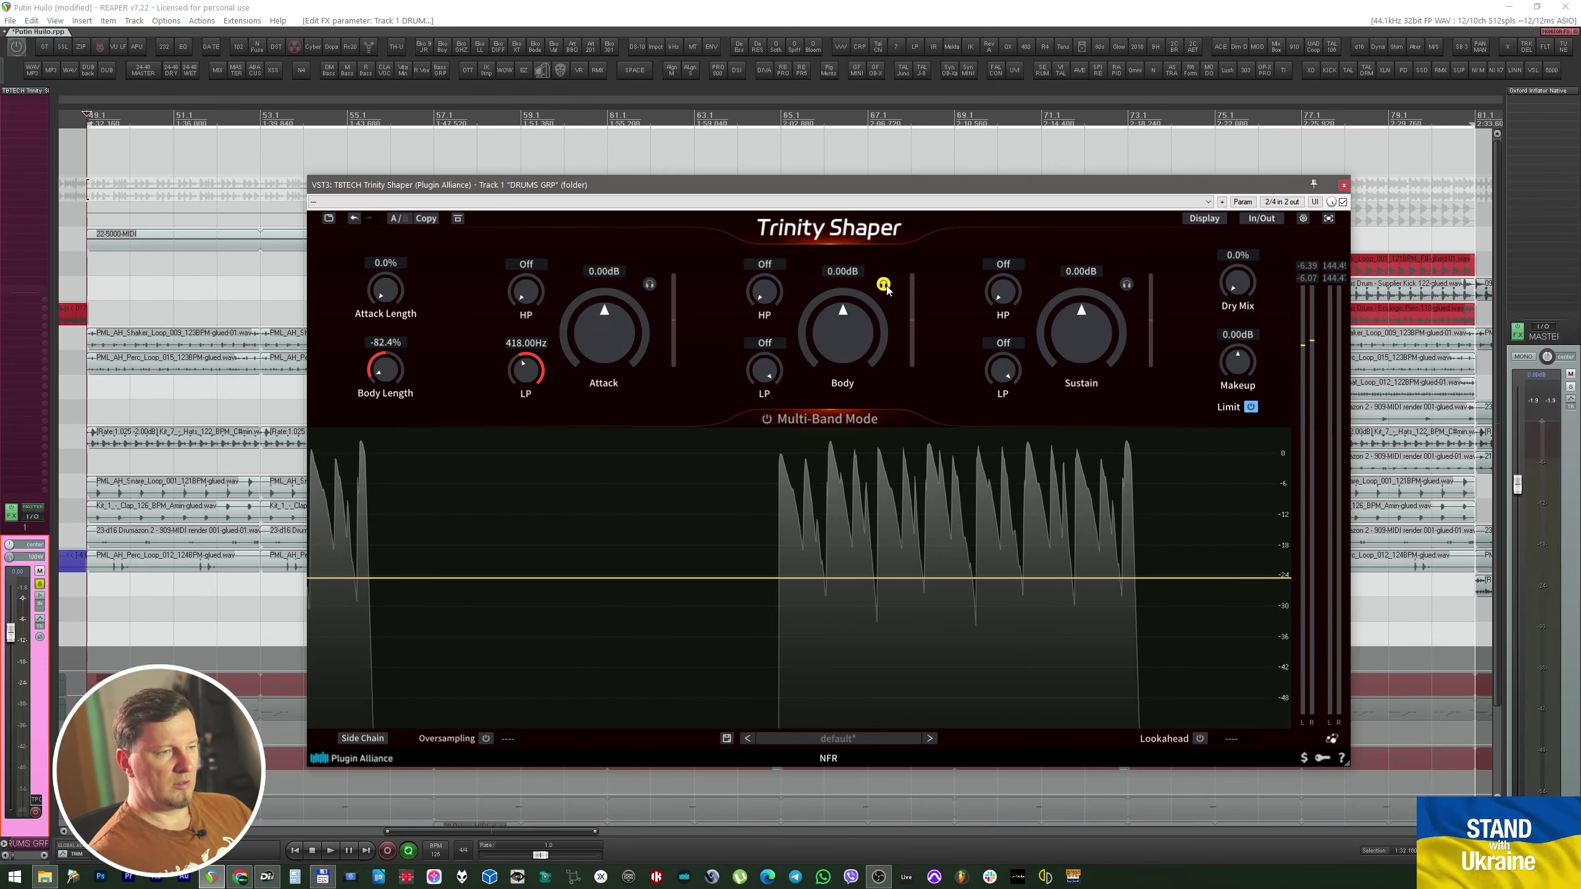
key("space")
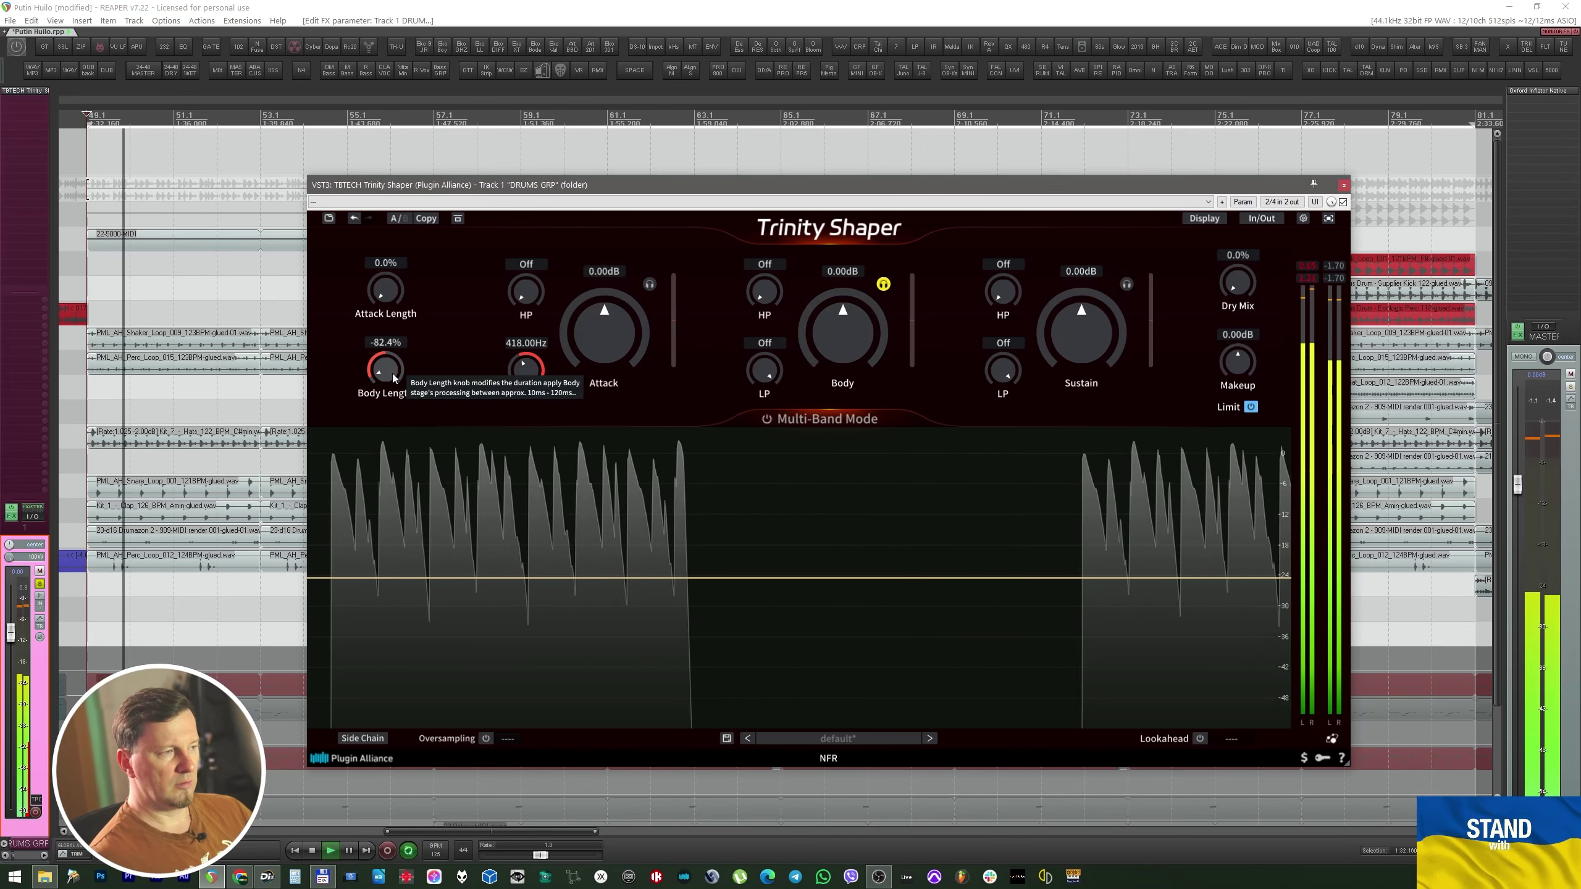
Try Body Length at -100% during playback, set it to -79.9%, and stop playing.
scroll(400, 370, "up", 4)
scroll(400, 370, "down", 8)
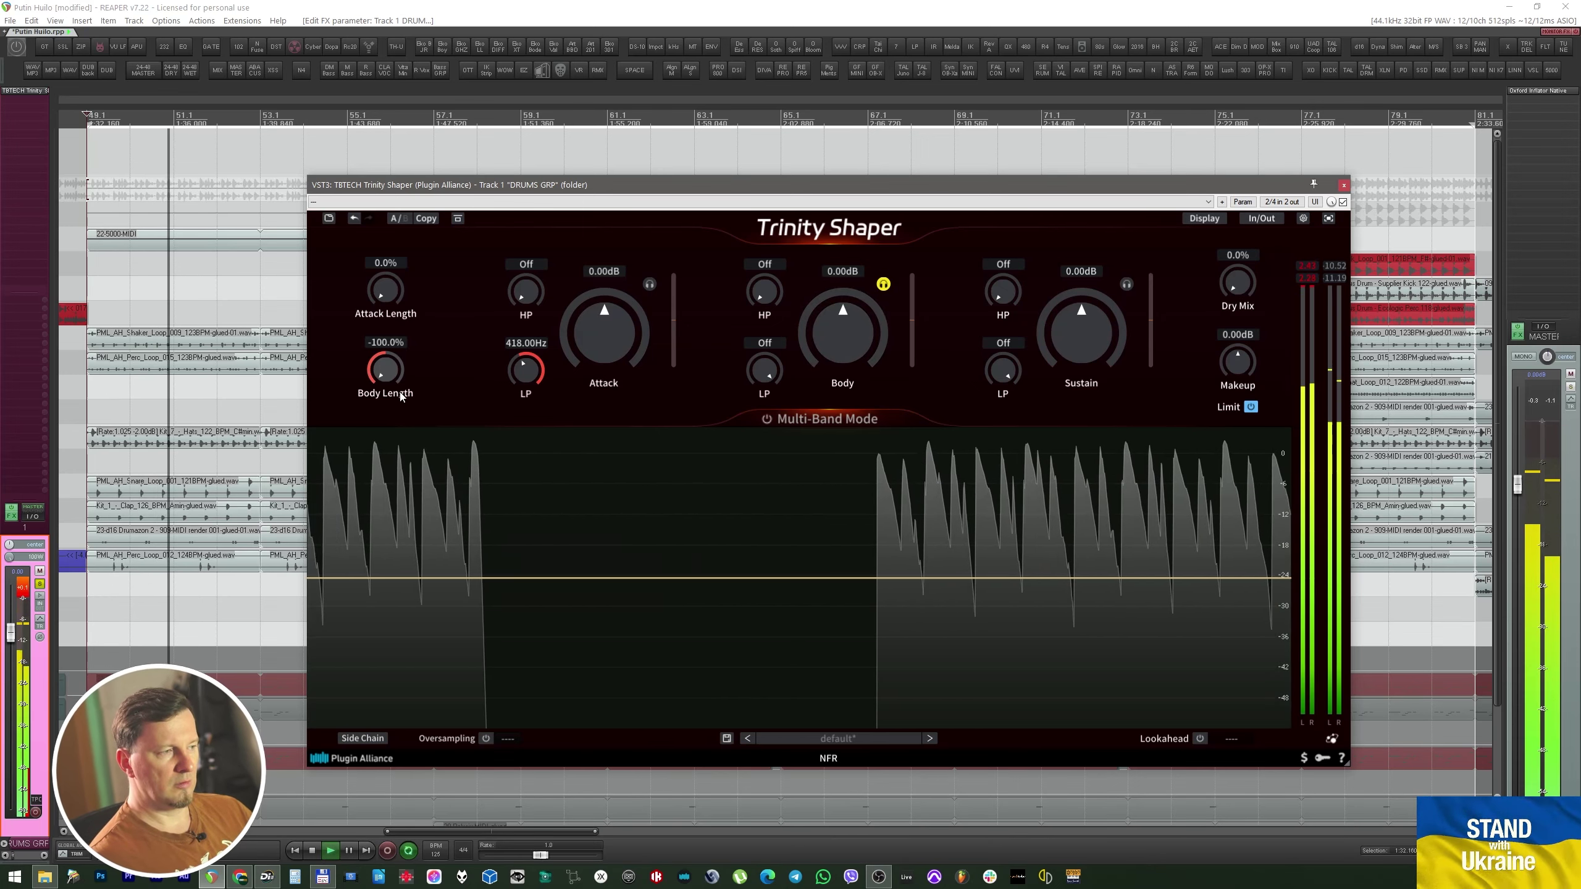
scroll(400, 370, "up", 5)
key("space")
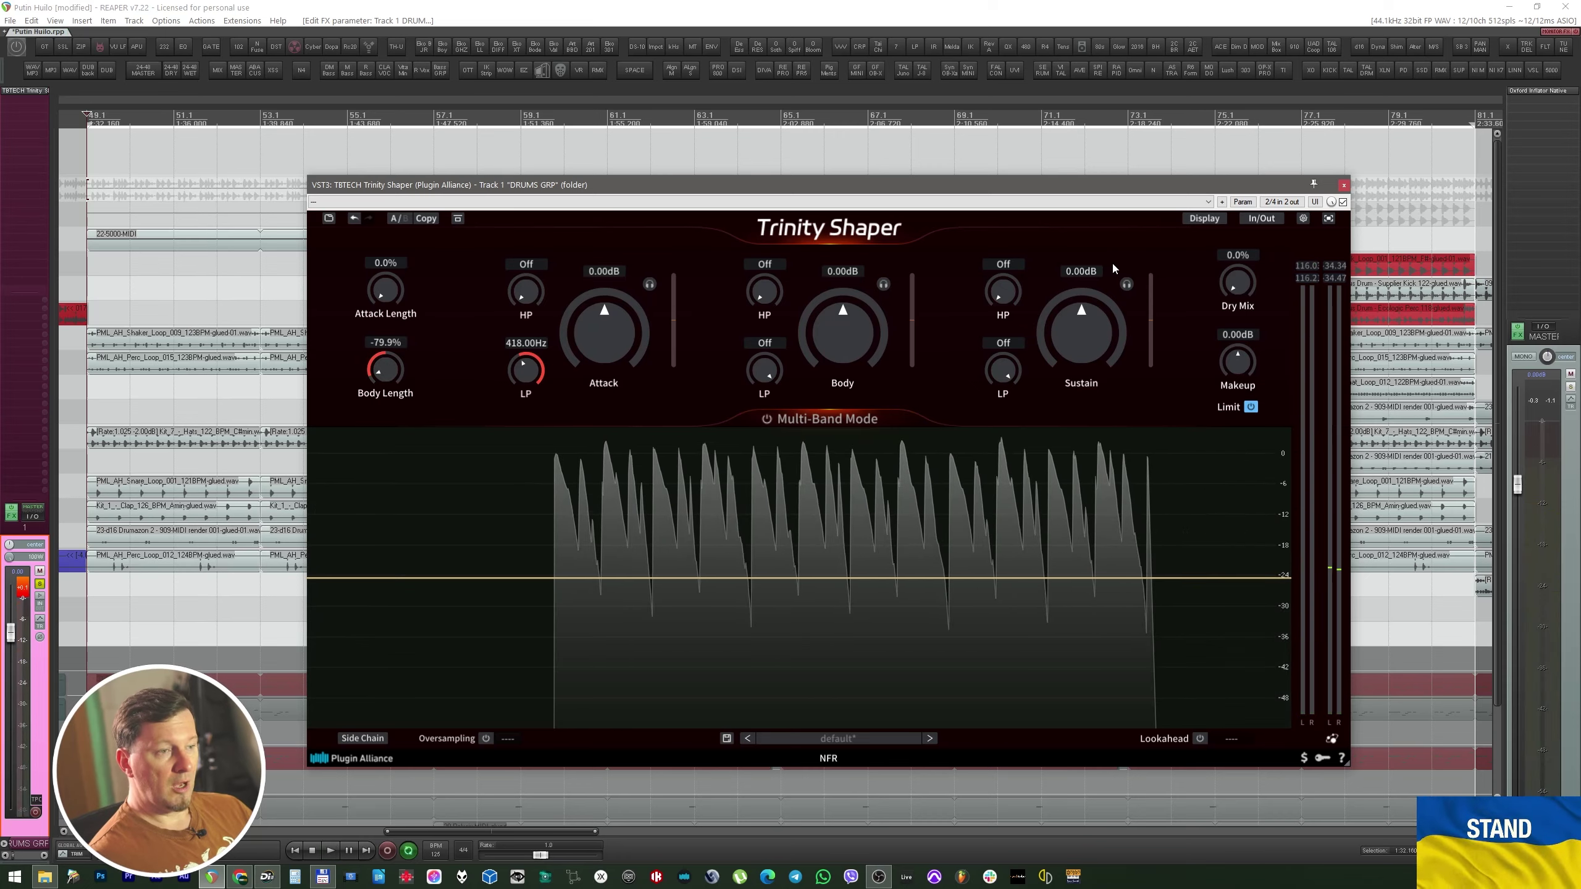
Play the soloed Sustain signal while trying Body Length at 100%, and set Body Length to -62.6%.
left_click(1127, 284)
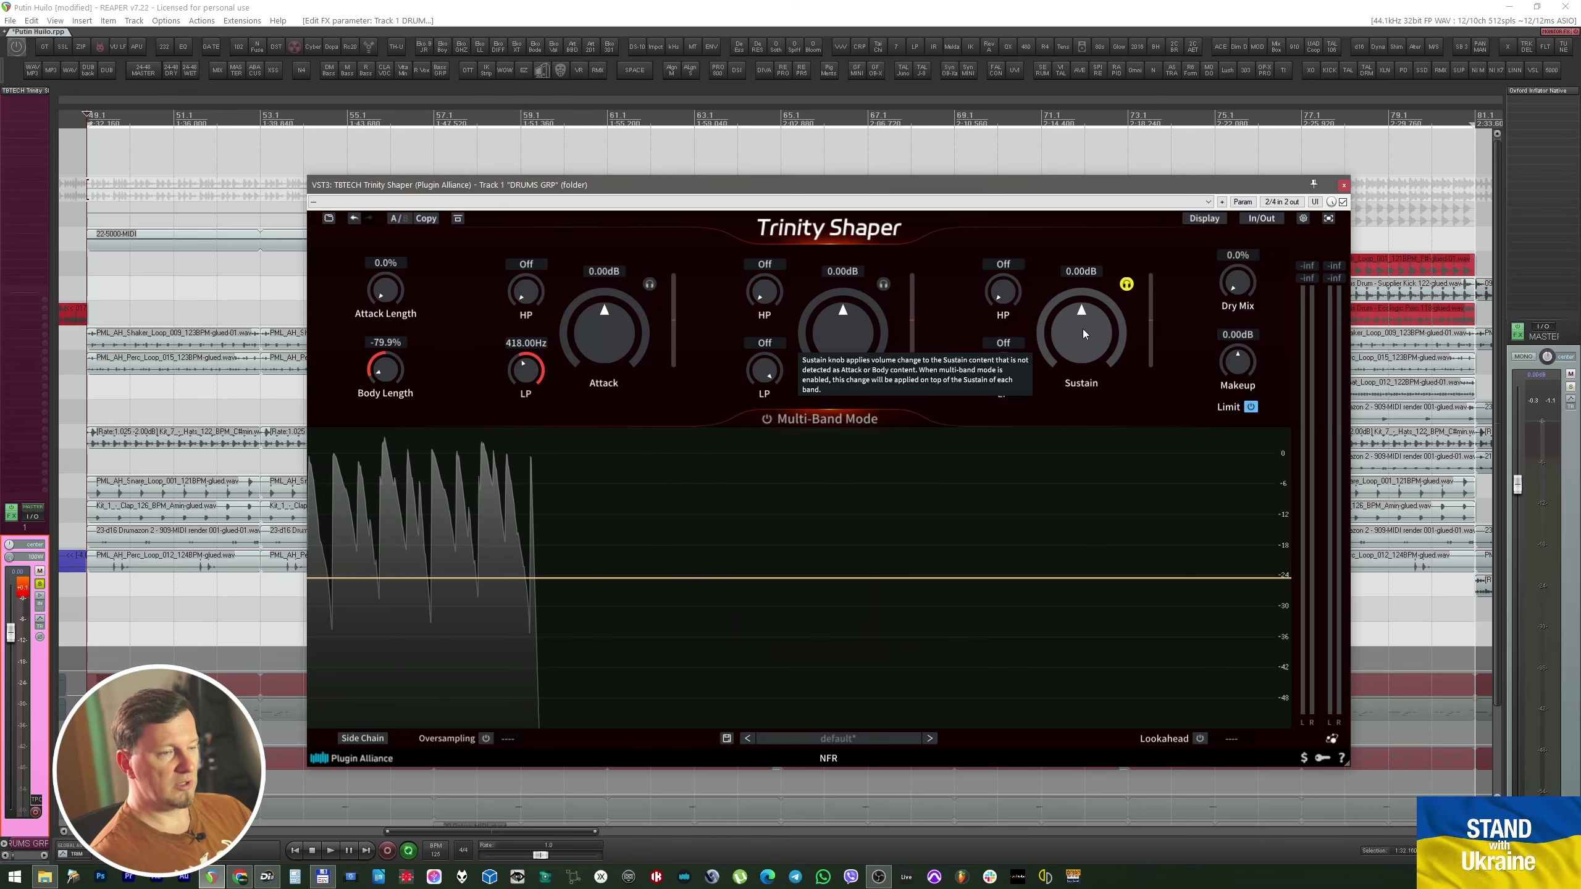
key("space")
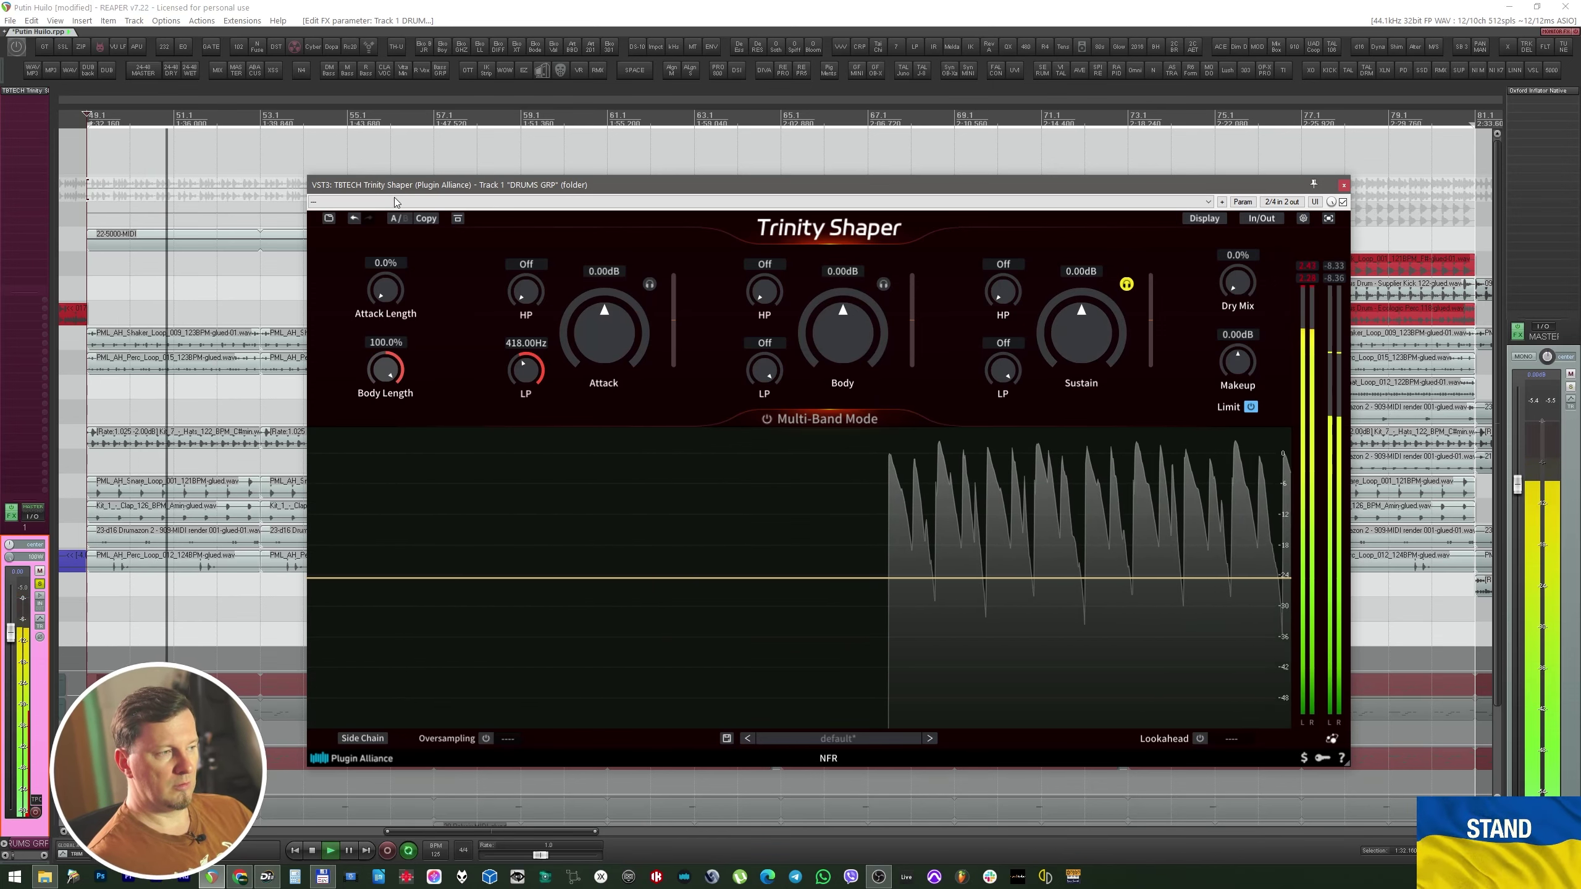
left_click_drag(406, 424, 390, 389)
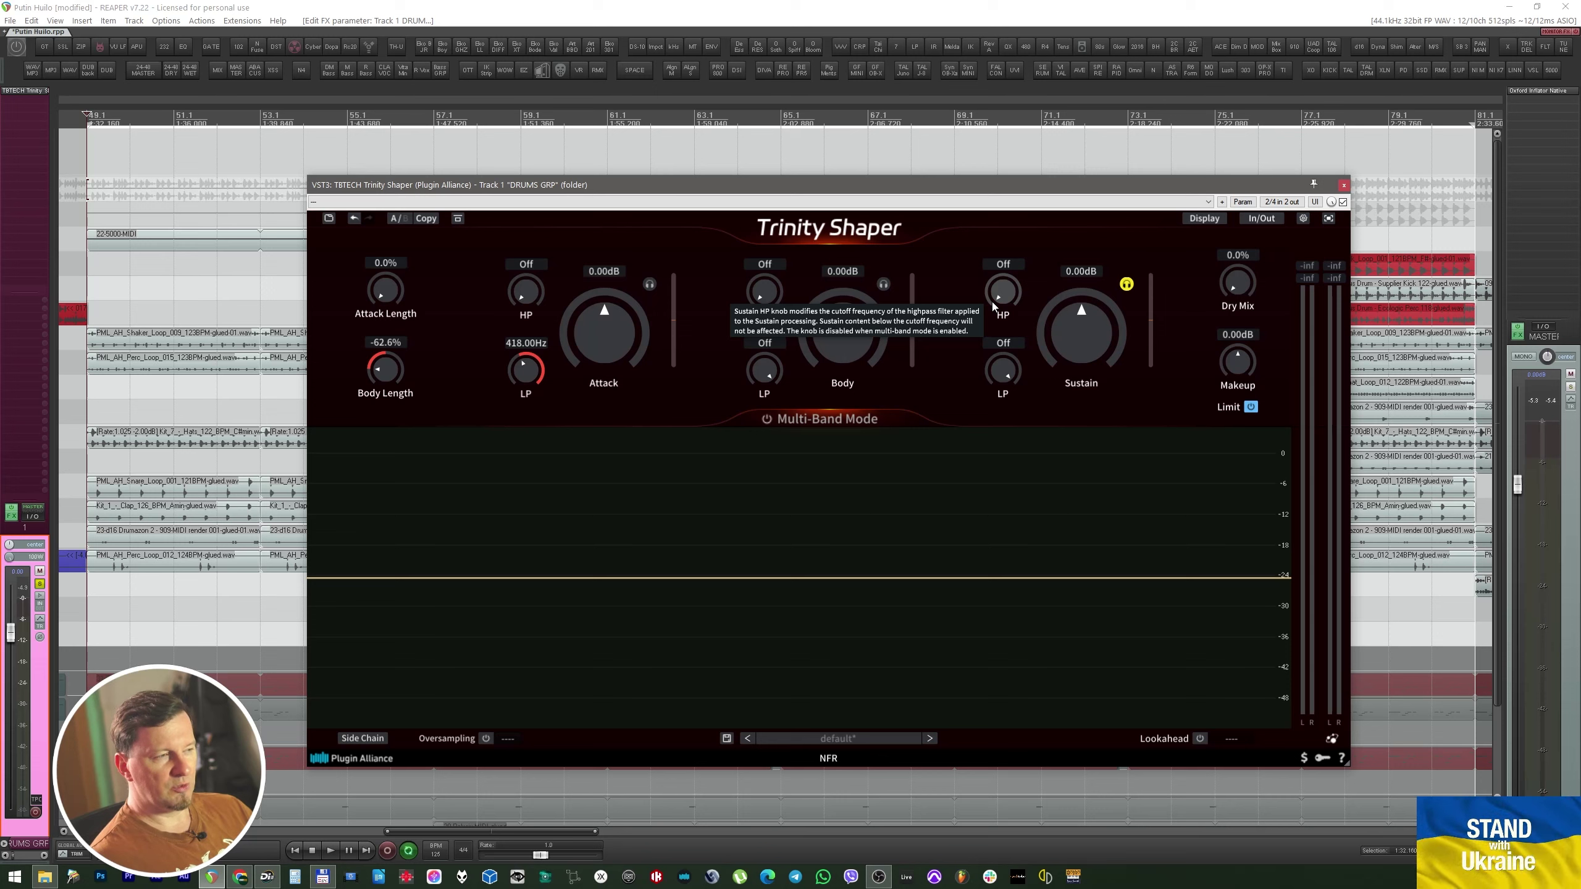
Turn off the Sustain solo and play the full drum signal.
left_click(1126, 284)
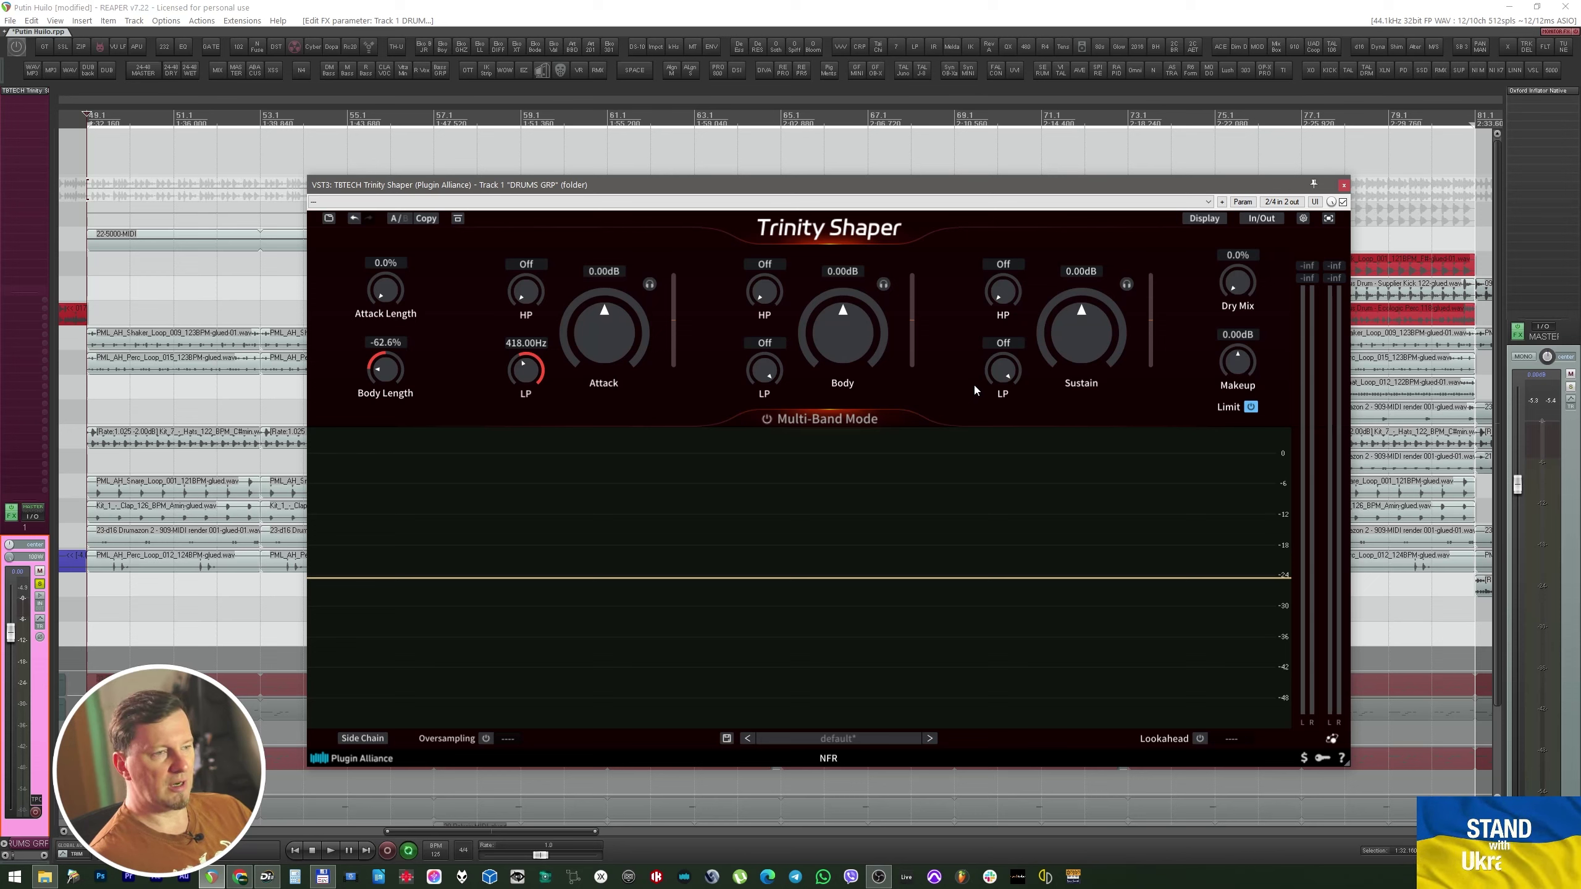
key("space")
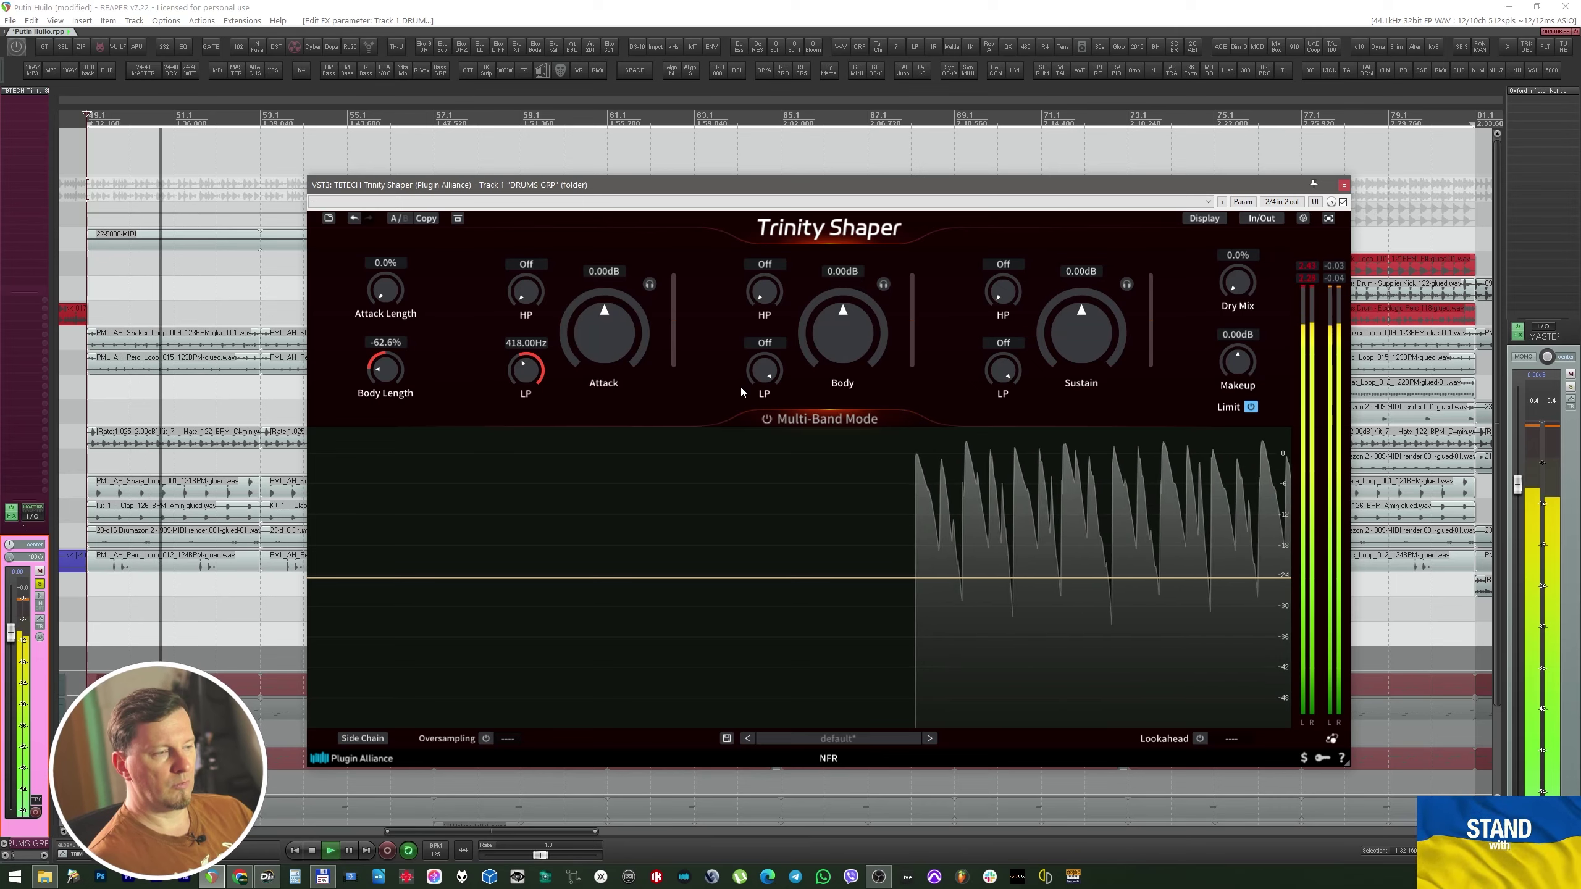
key("space")
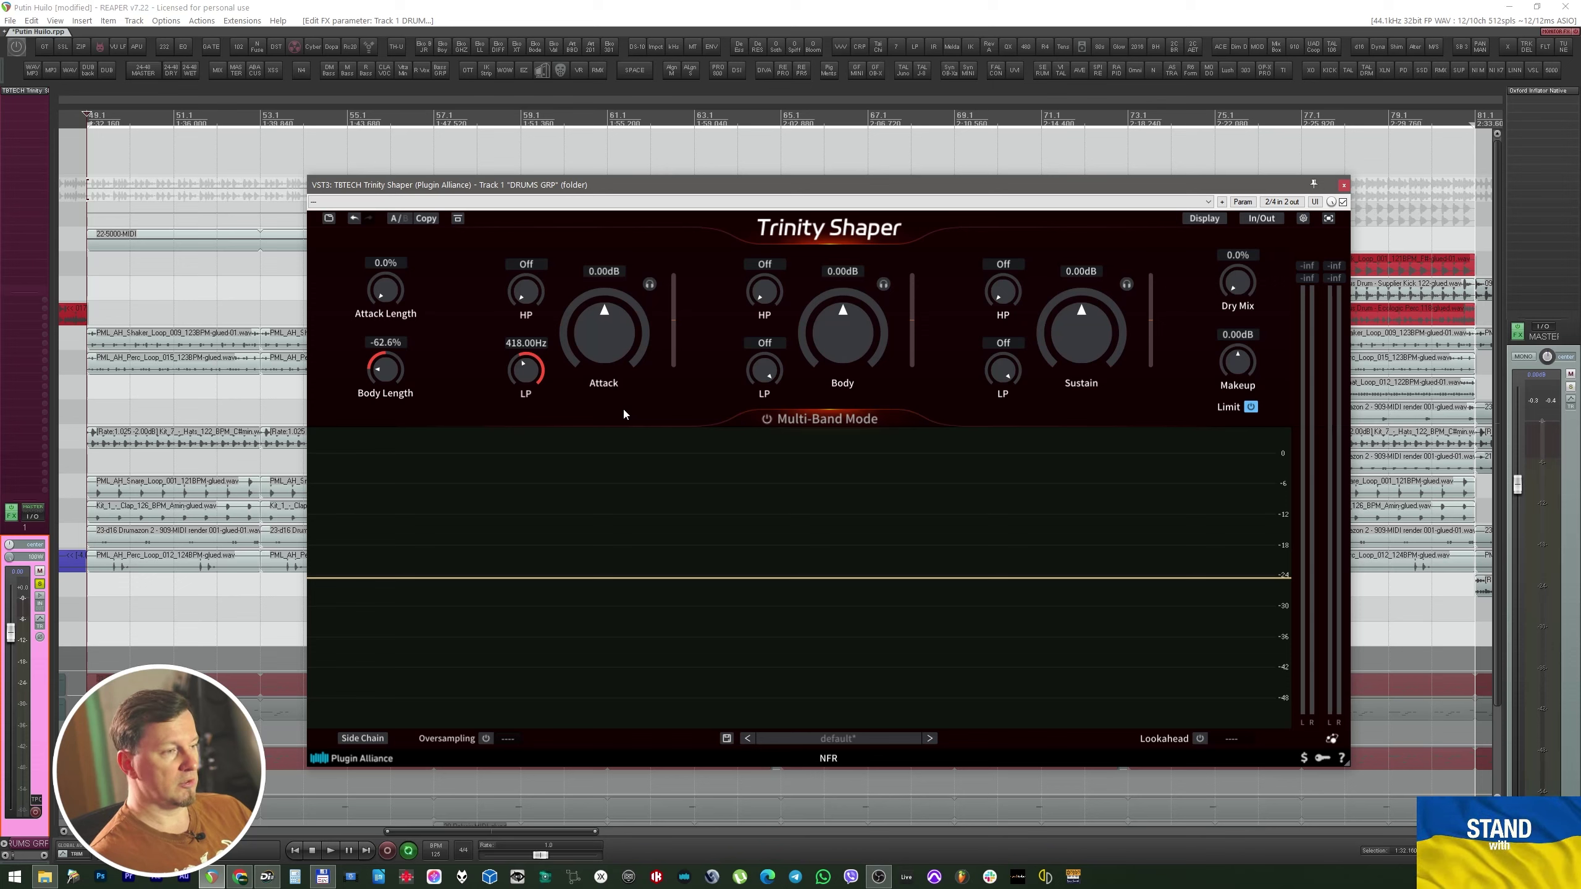
Play the drums, raise Attack to +5.16 dB, and solo the Attack signal.
key("space")
left_click_drag(624, 412, 625, 249)
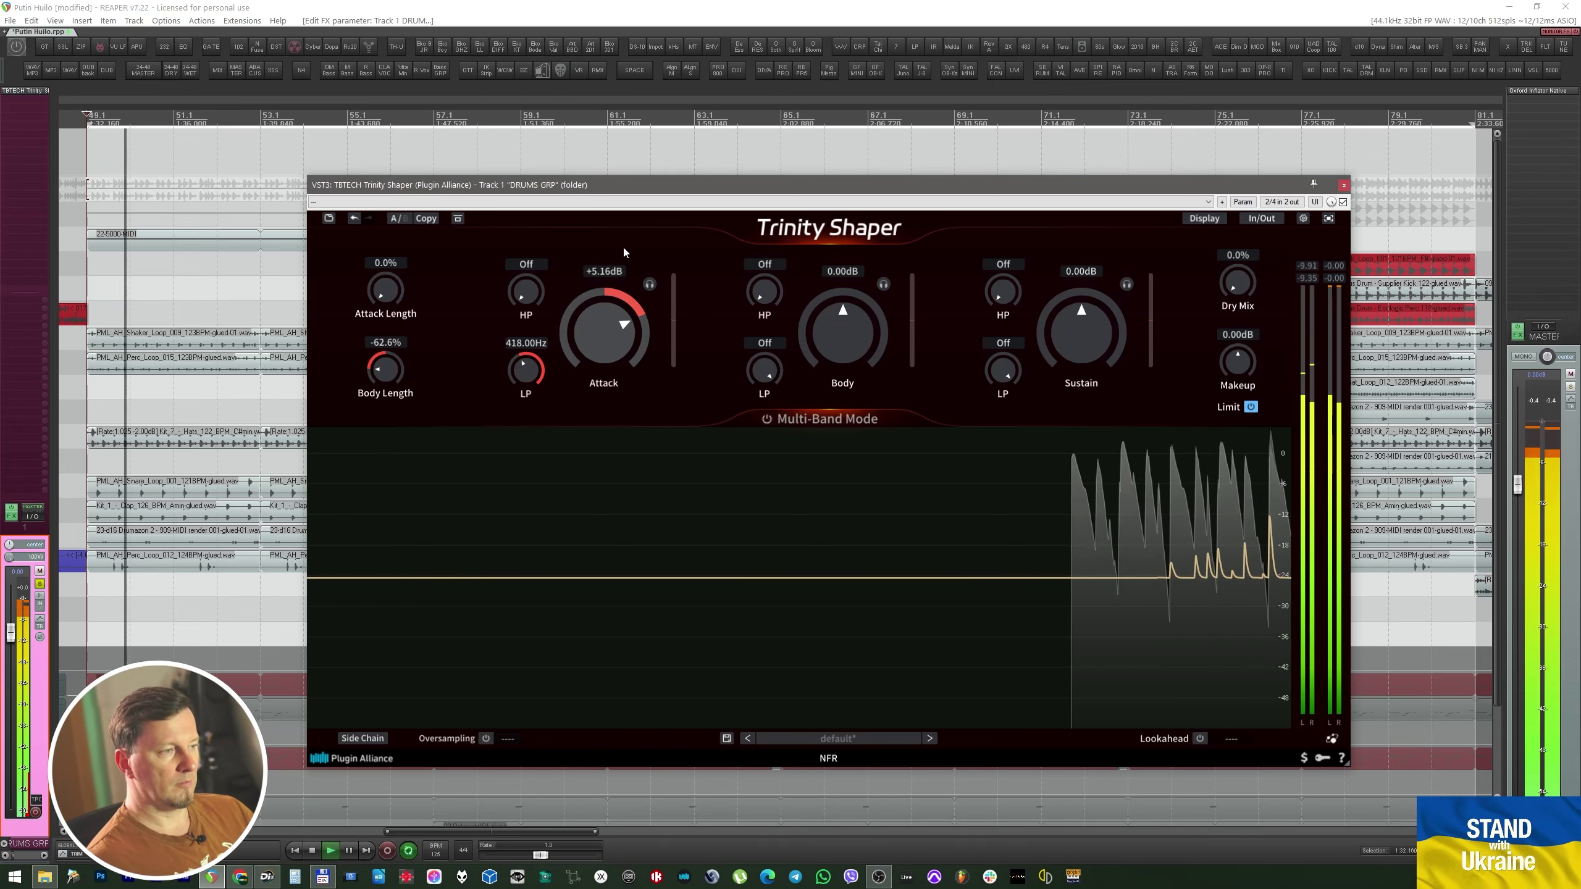
left_click(649, 284)
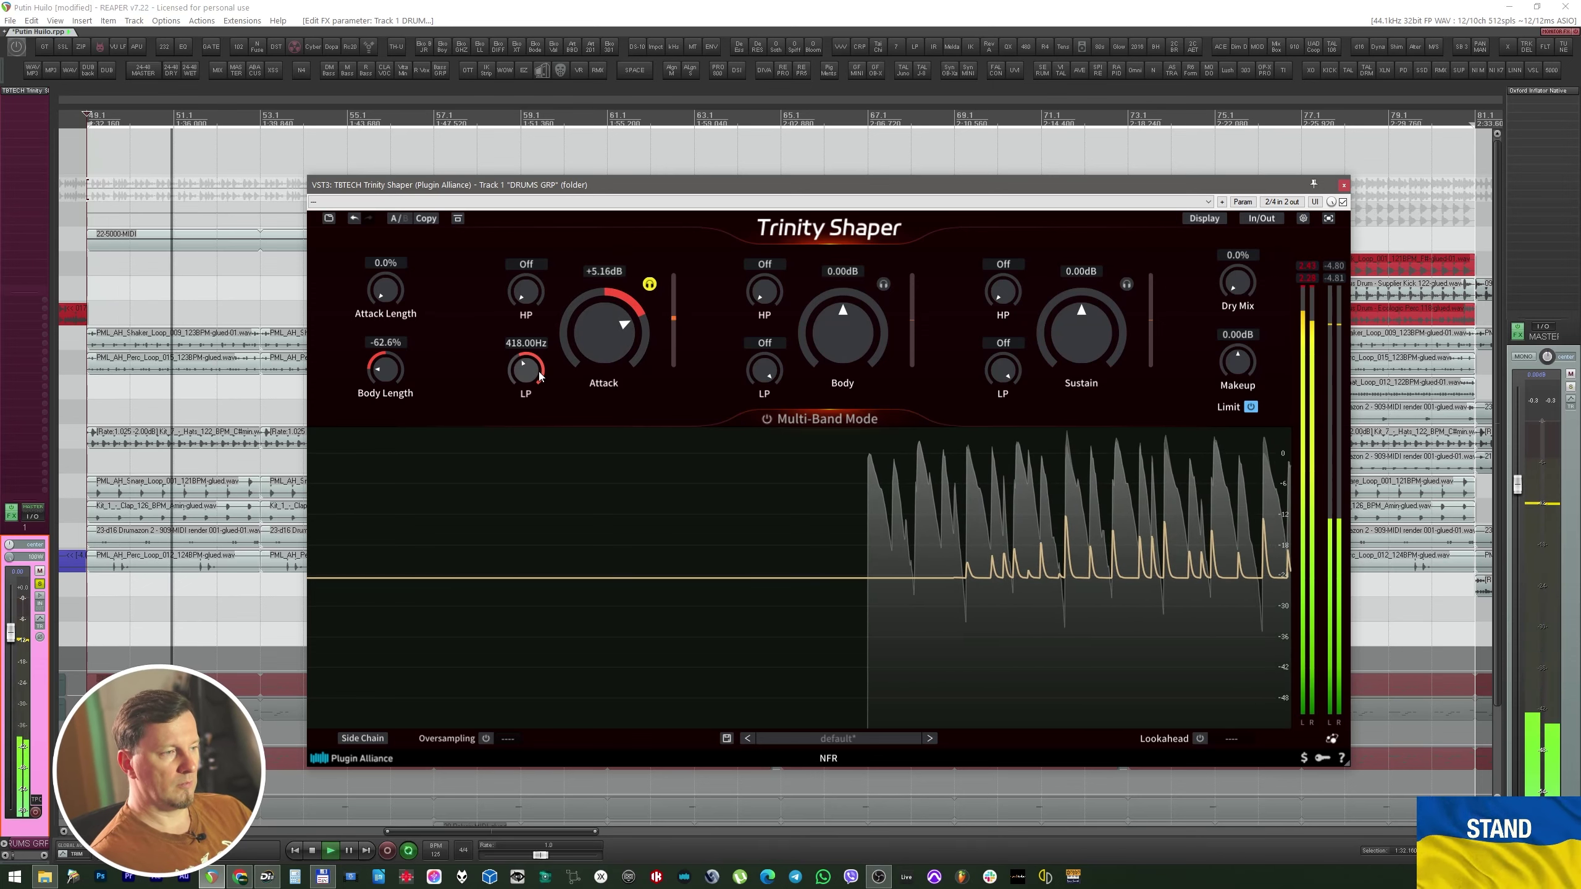
Adjust the attack section during playback: low-pass at 131.79 Hz, Attack Length at 6.4%, and Attack at +1.96 dB.
left_click_drag(539, 376, 527, 405)
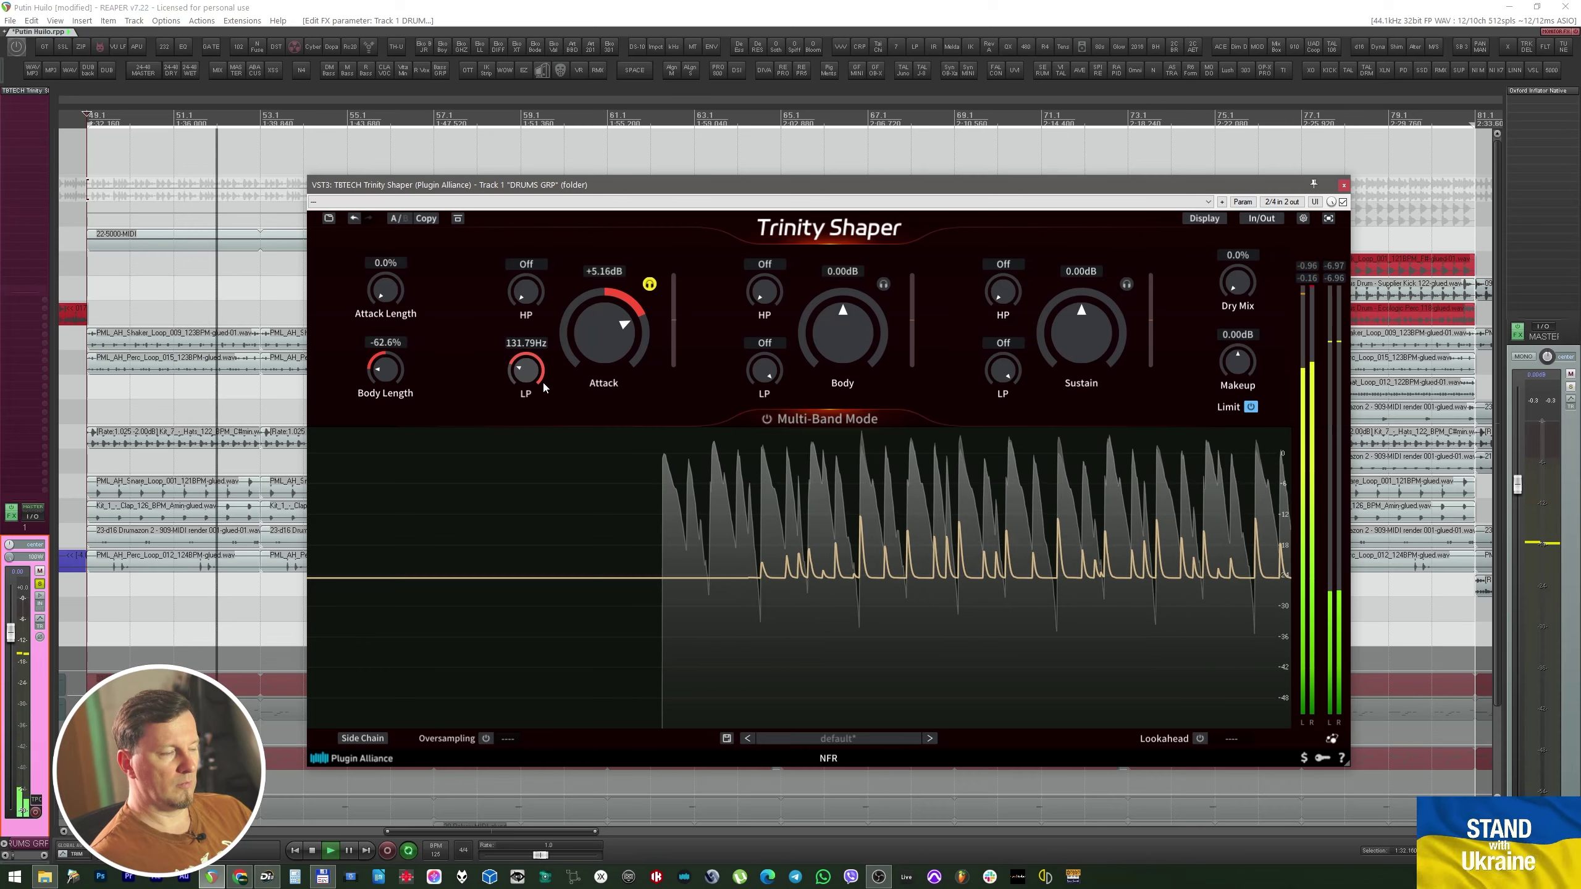
mouse_move(393, 292)
left_mouse_down()
mouse_move(407, 237)
mouse_move(410, 275)
left_mouse_up()
mouse_move(609, 334)
left_mouse_down()
mouse_move(652, 294)
mouse_move(618, 319)
mouse_move(613, 599)
mouse_move(620, 313)
mouse_move(616, 360)
left_mouse_up()
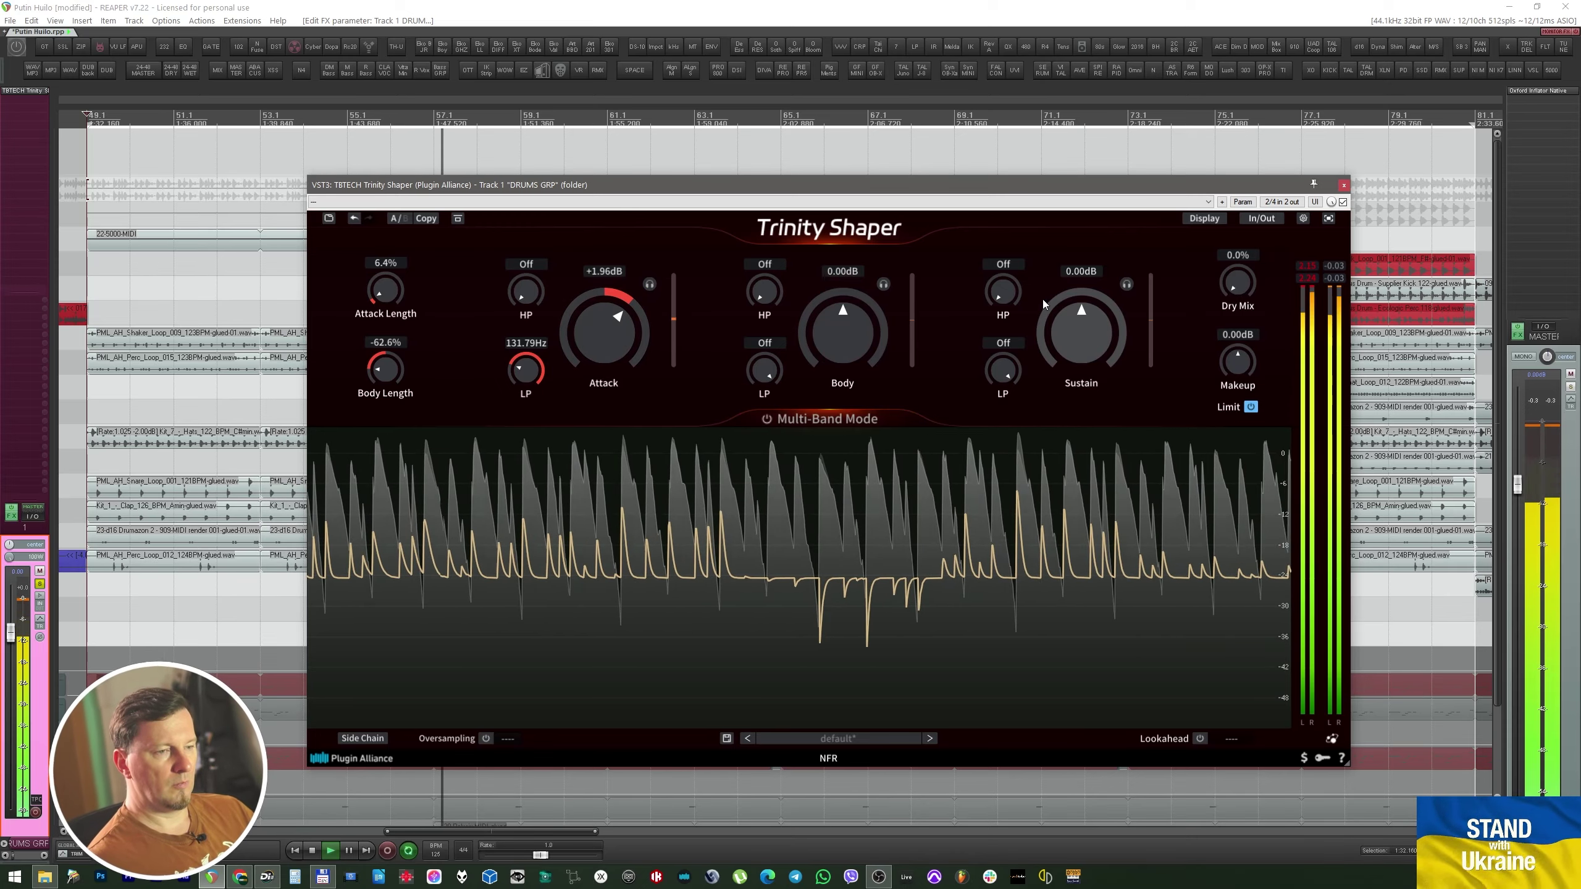
Solo the Sustain signal, set its high-pass filter to 3.59 kHz during playback, and turn the solo off.
left_click(1126, 284)
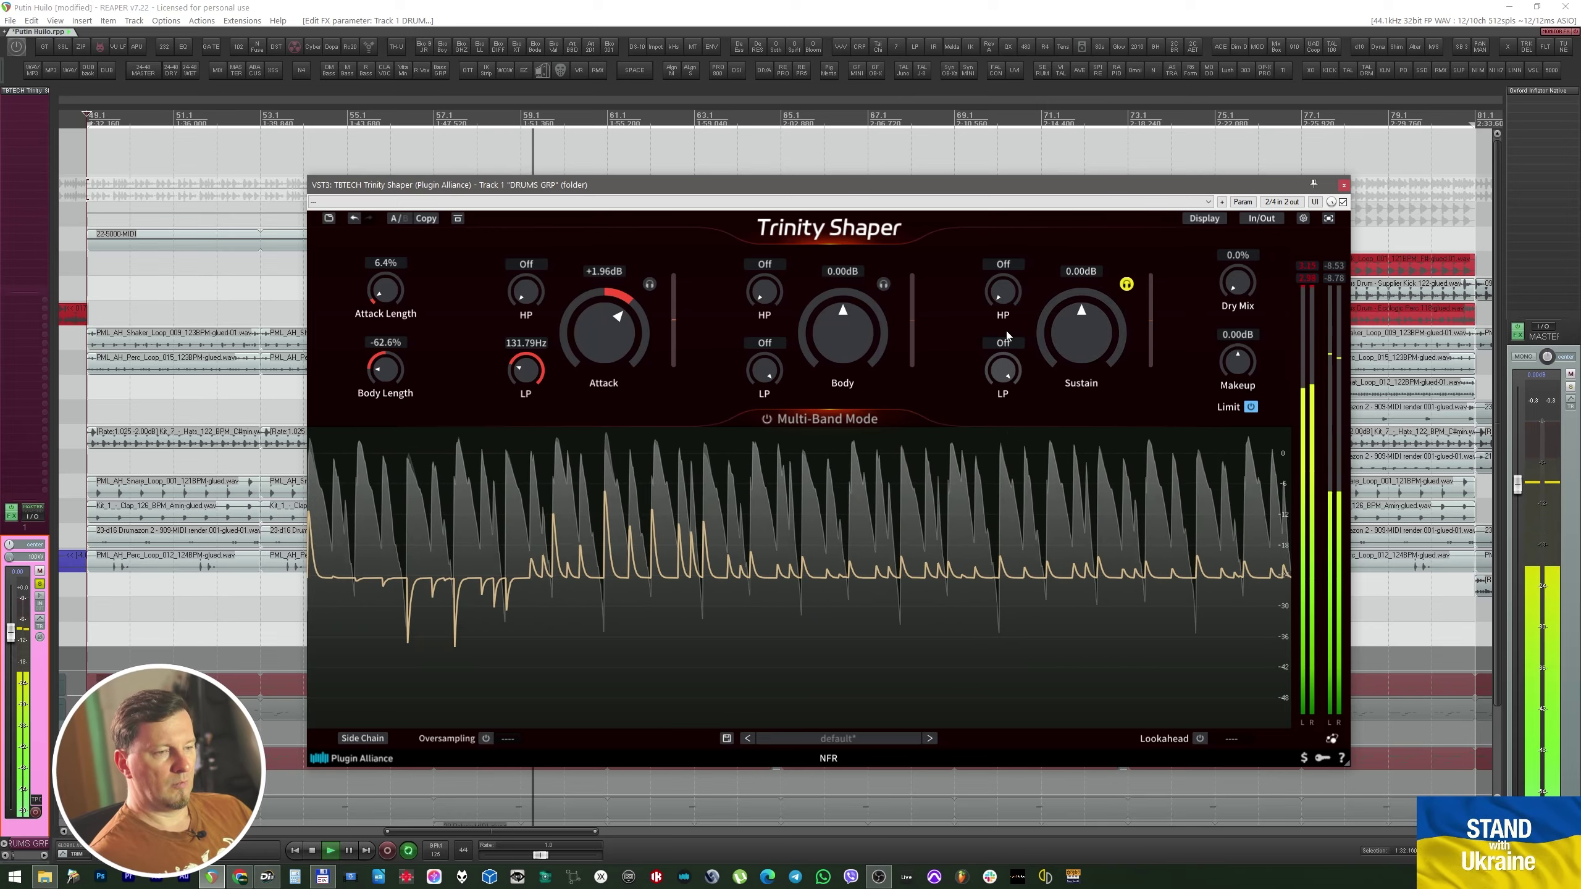
left_click_drag(1006, 331, 1000, 156)
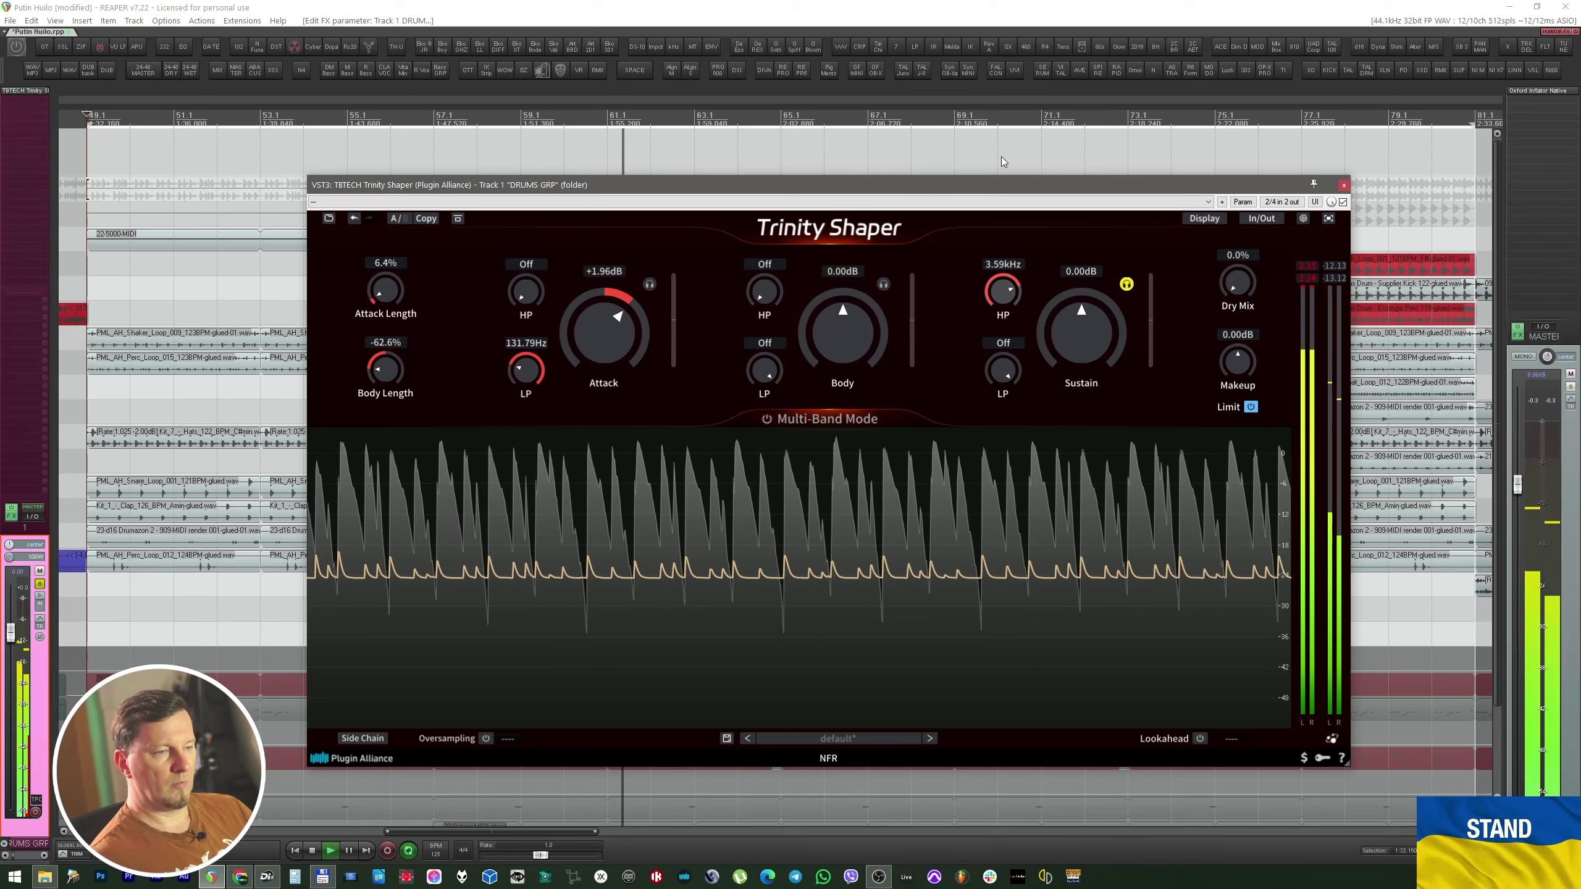
key("space")
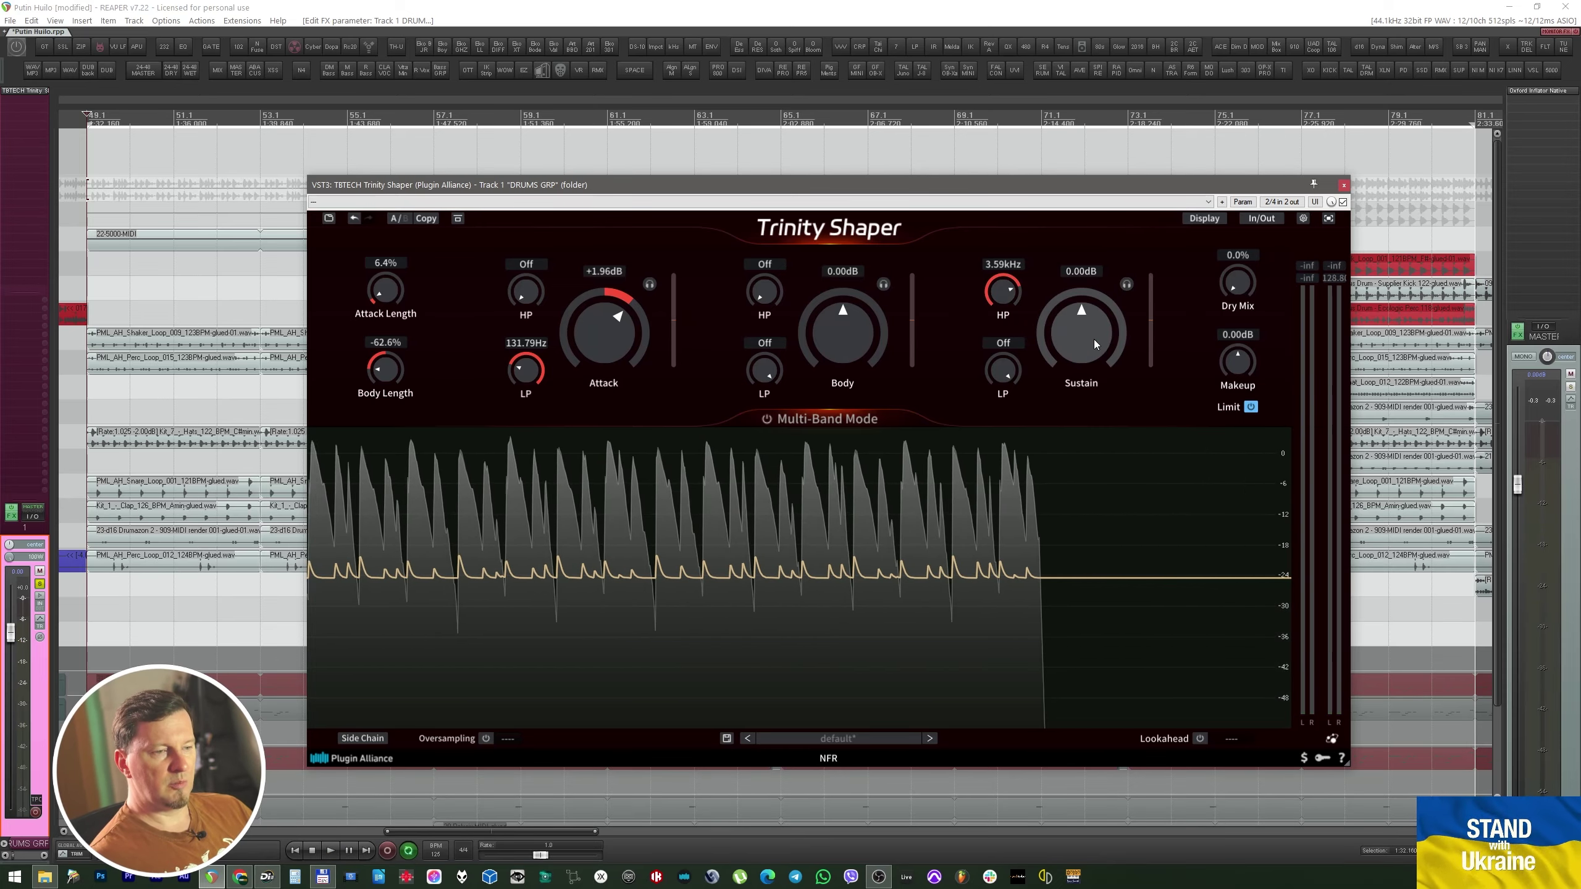
Play the drums with Sustain at -23.60 dB, lower its high-pass to 1.22 kHz, and return Sustain to 0 dB.
mouse_move(1090, 334)
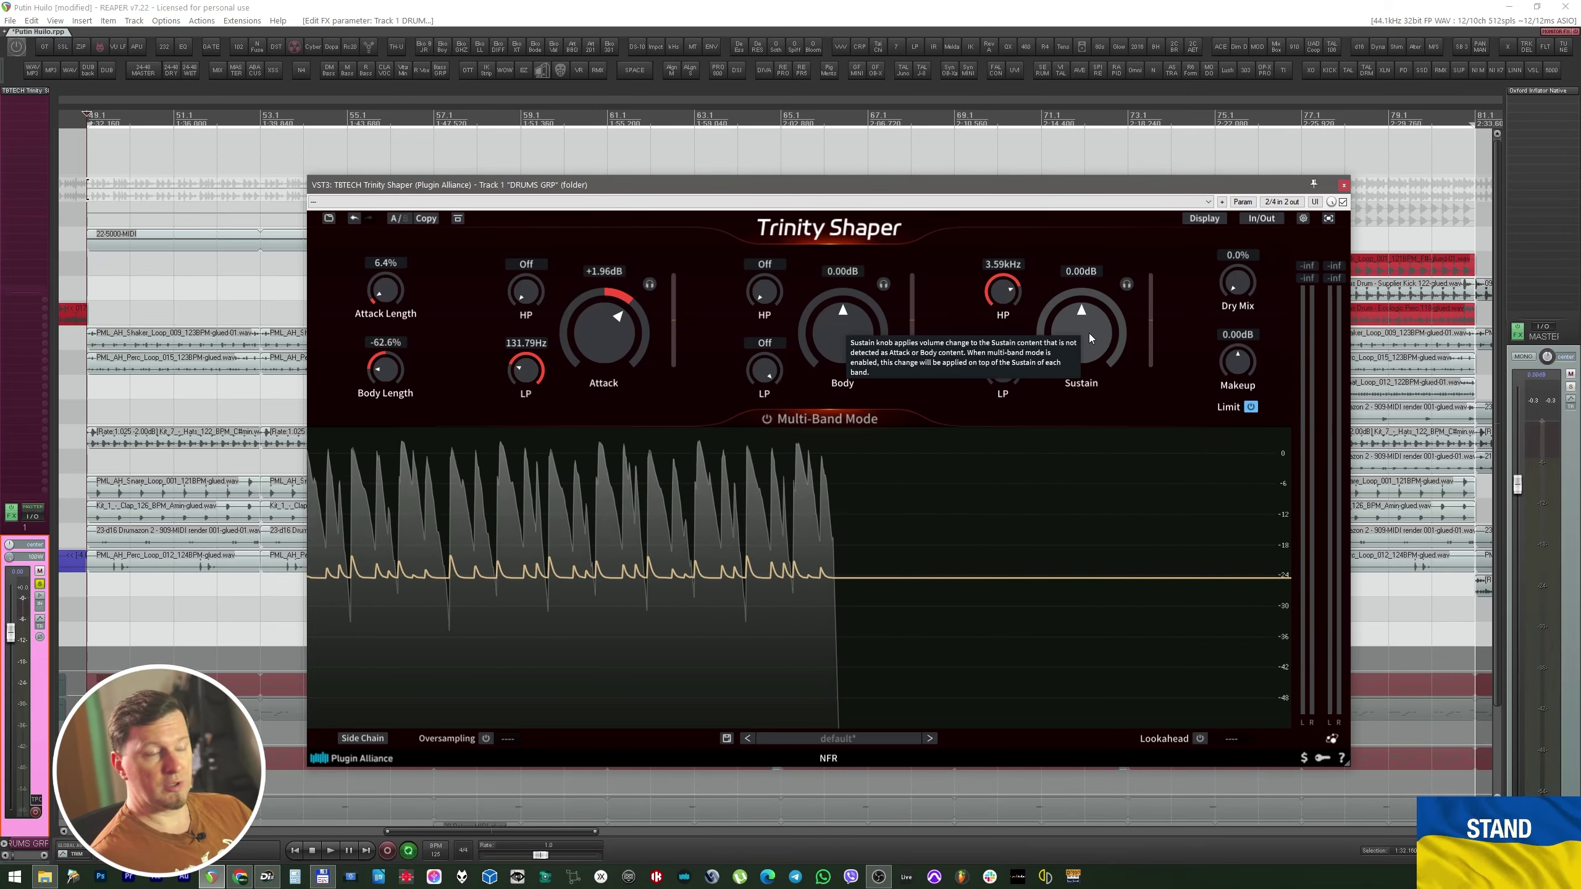
key("space")
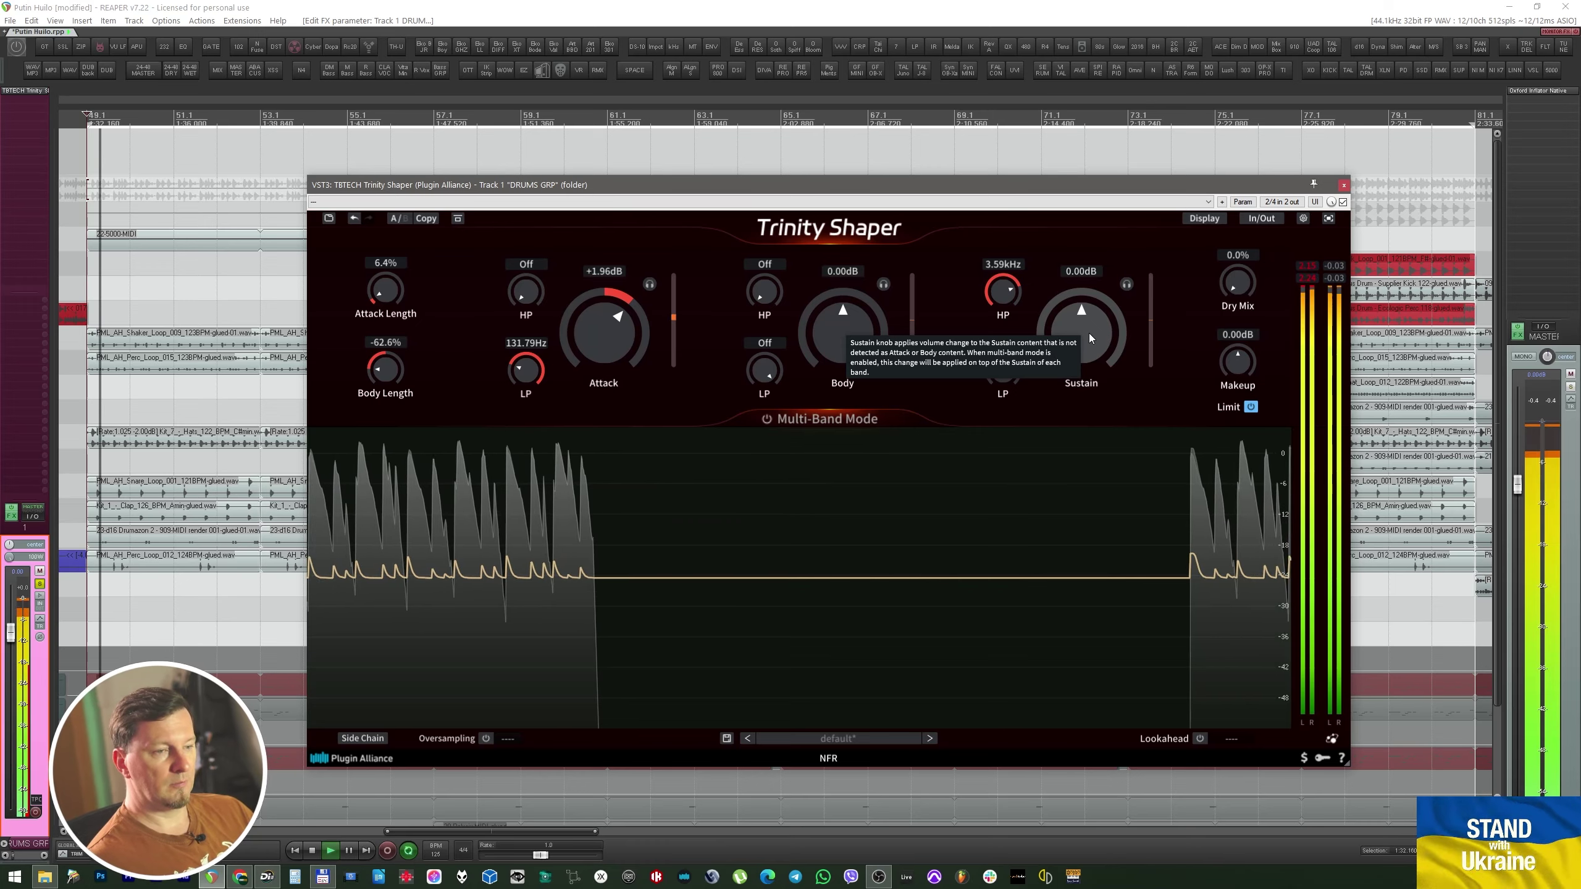
left_click_drag(1089, 334, 1095, 534)
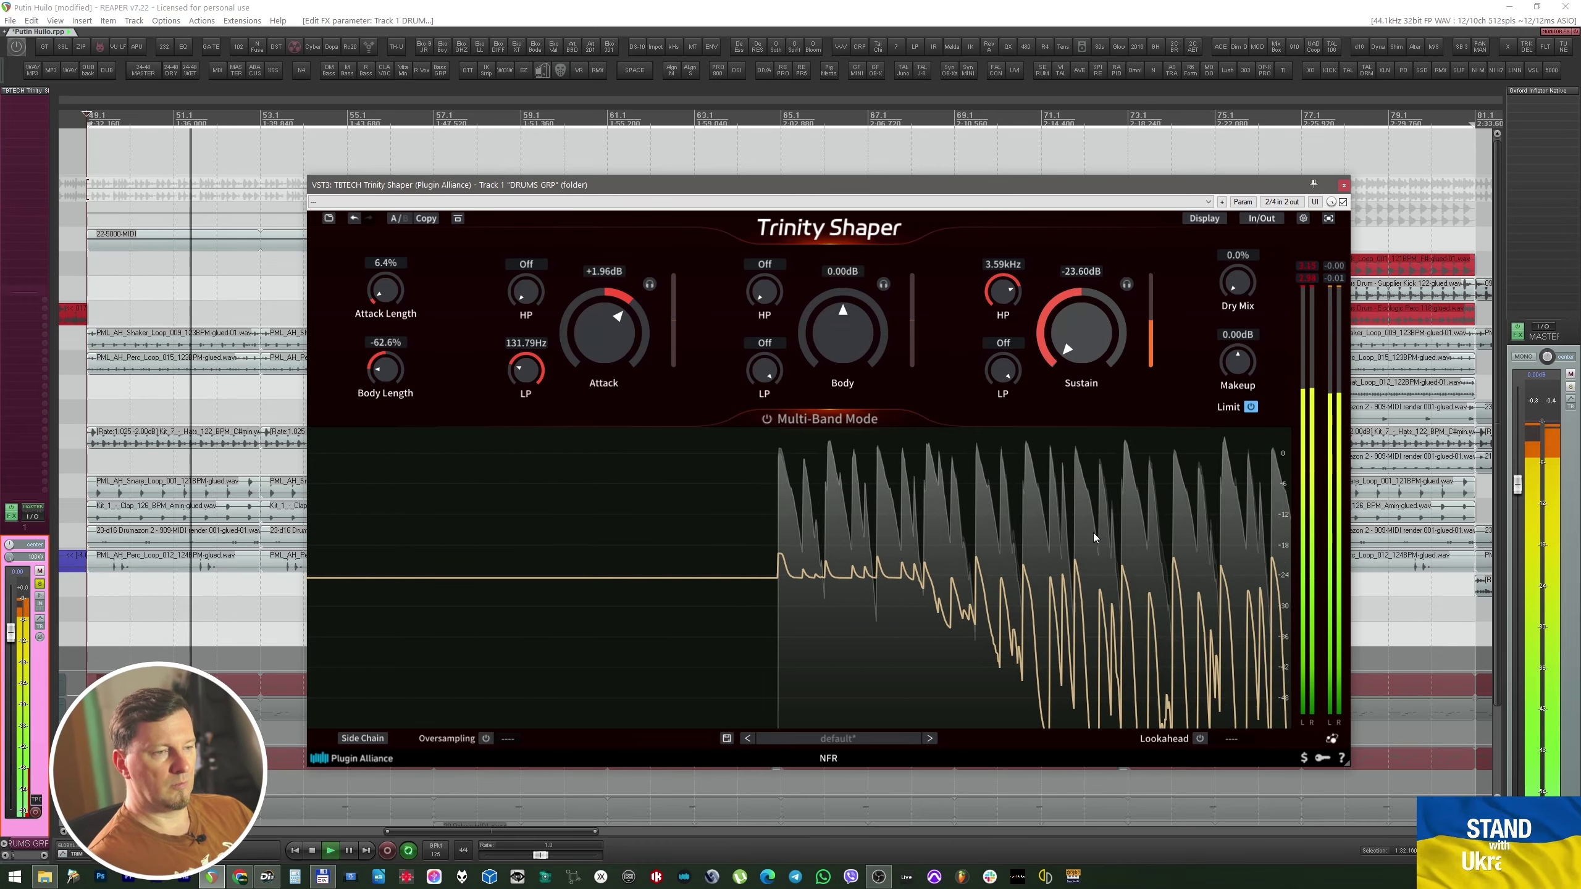
left_click_drag(1007, 292, 1009, 323)
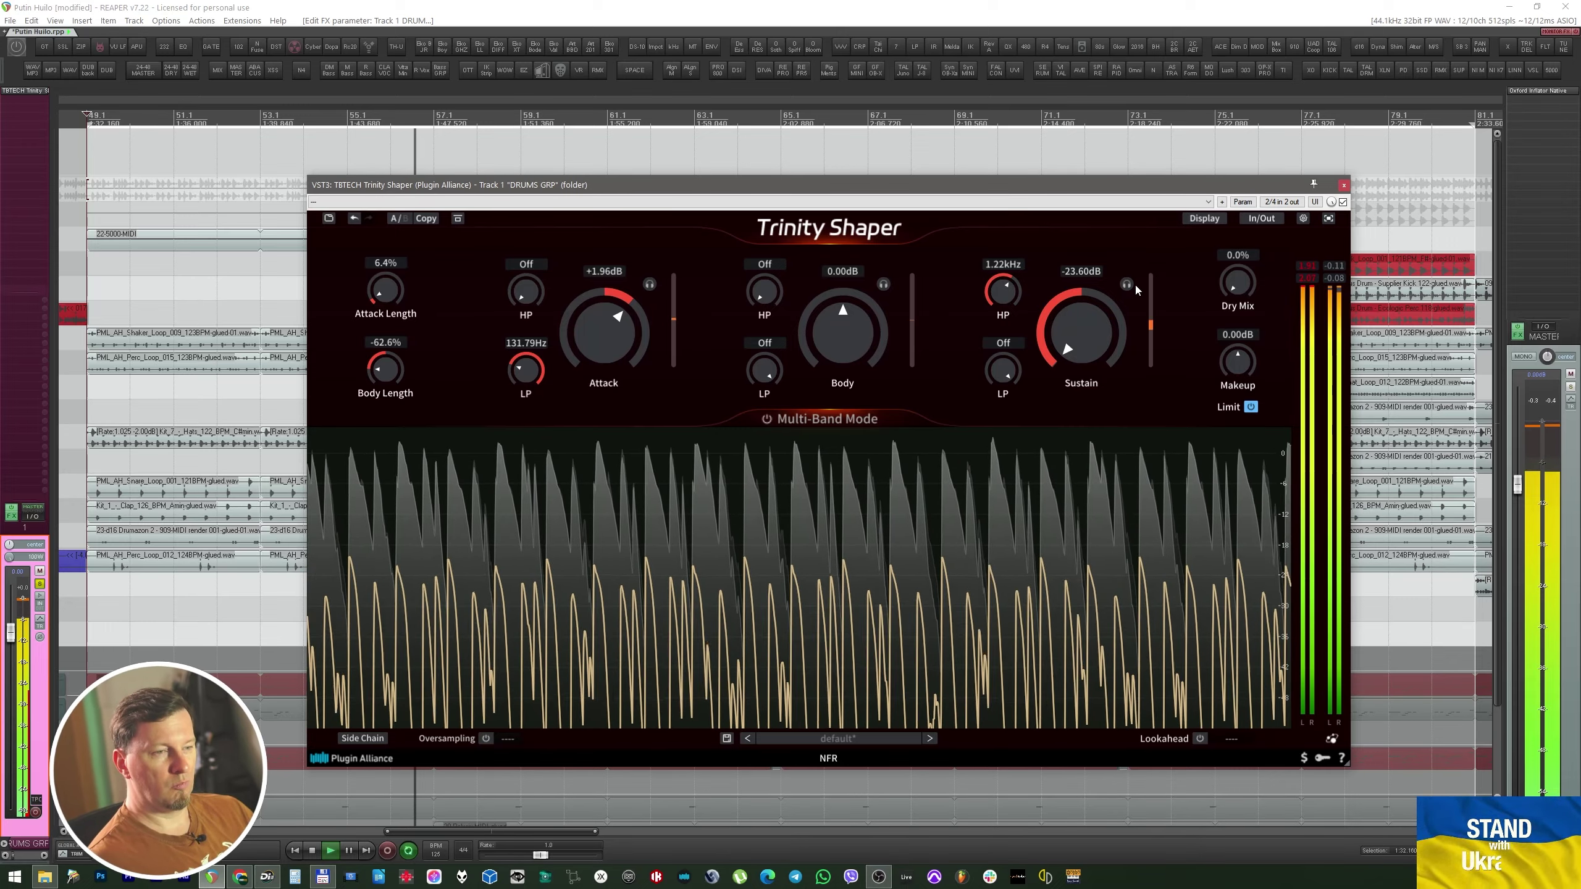
key("space")
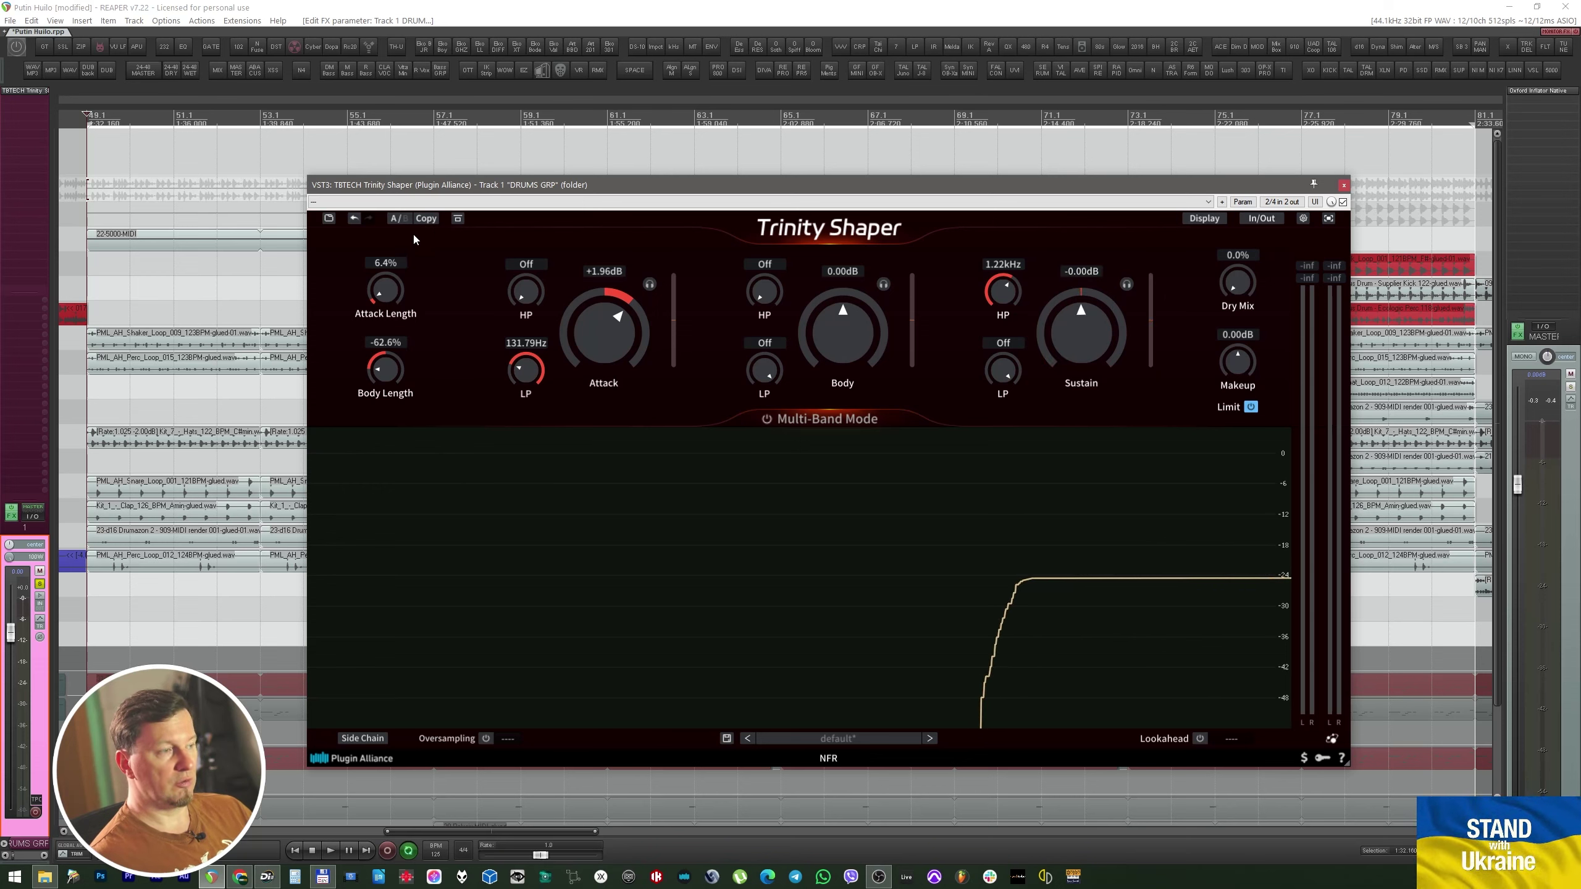
Compare the A and B settings while the drums play, ending on B with Sustain at -23.60 dB.
key("space")
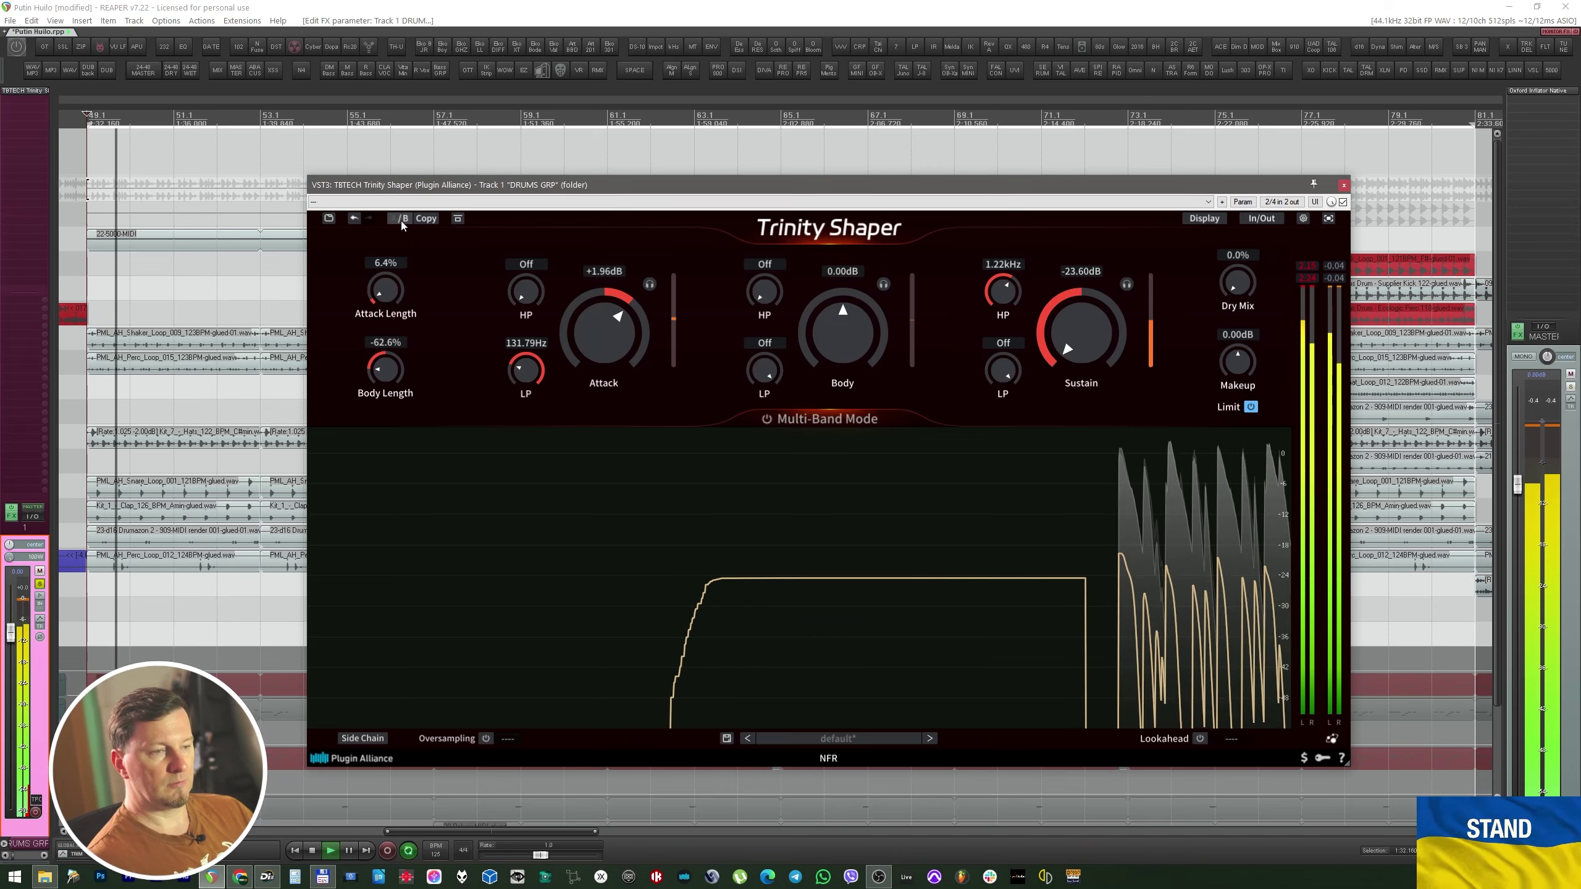
left_click(400, 218)
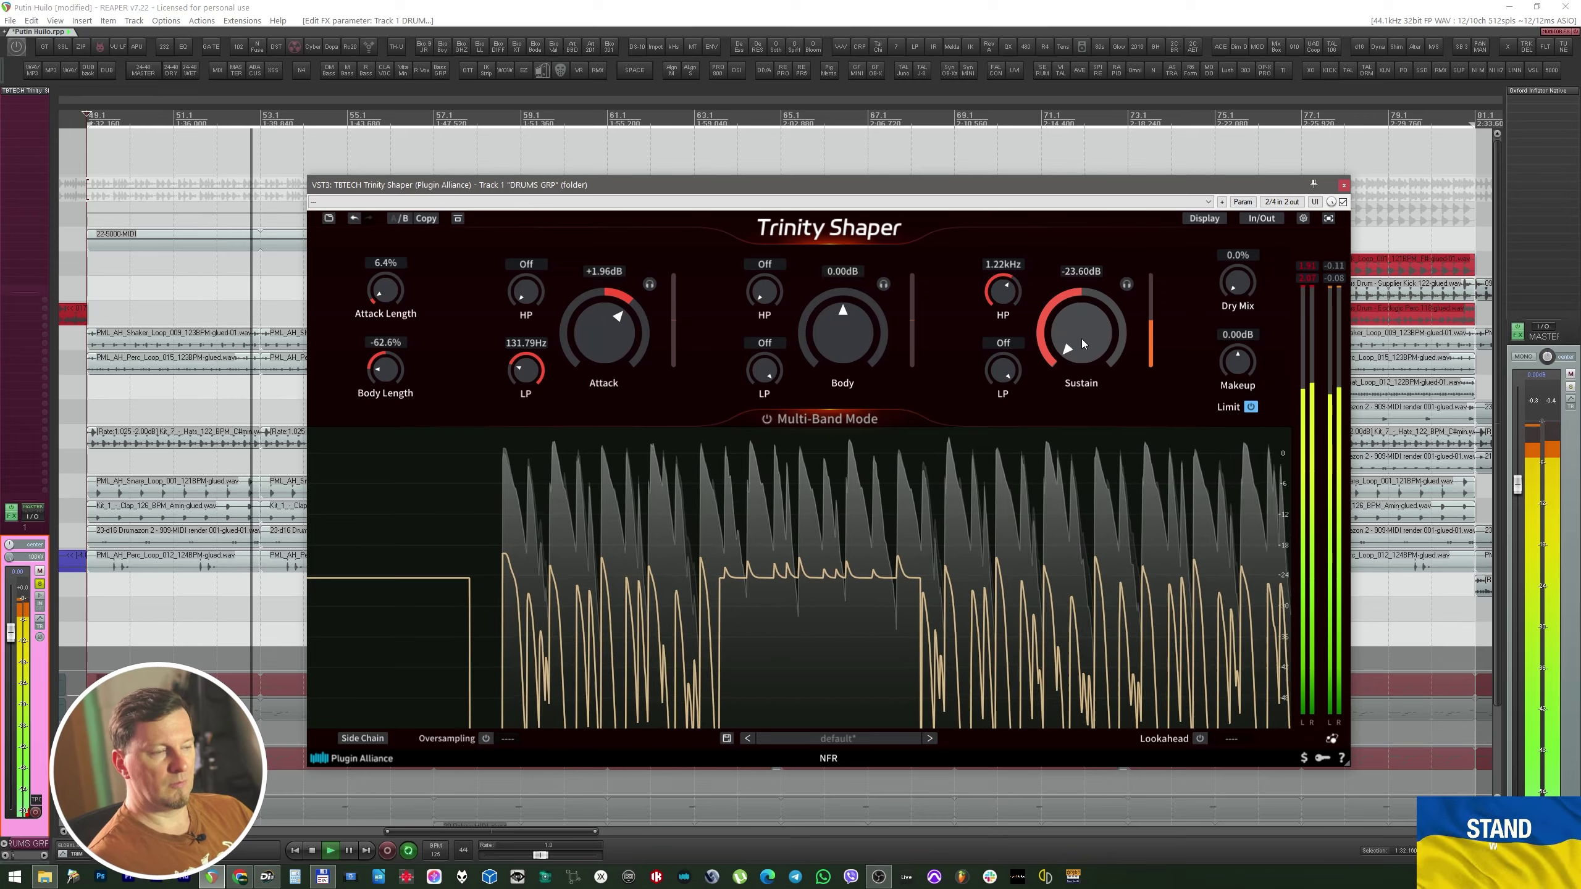
key("space")
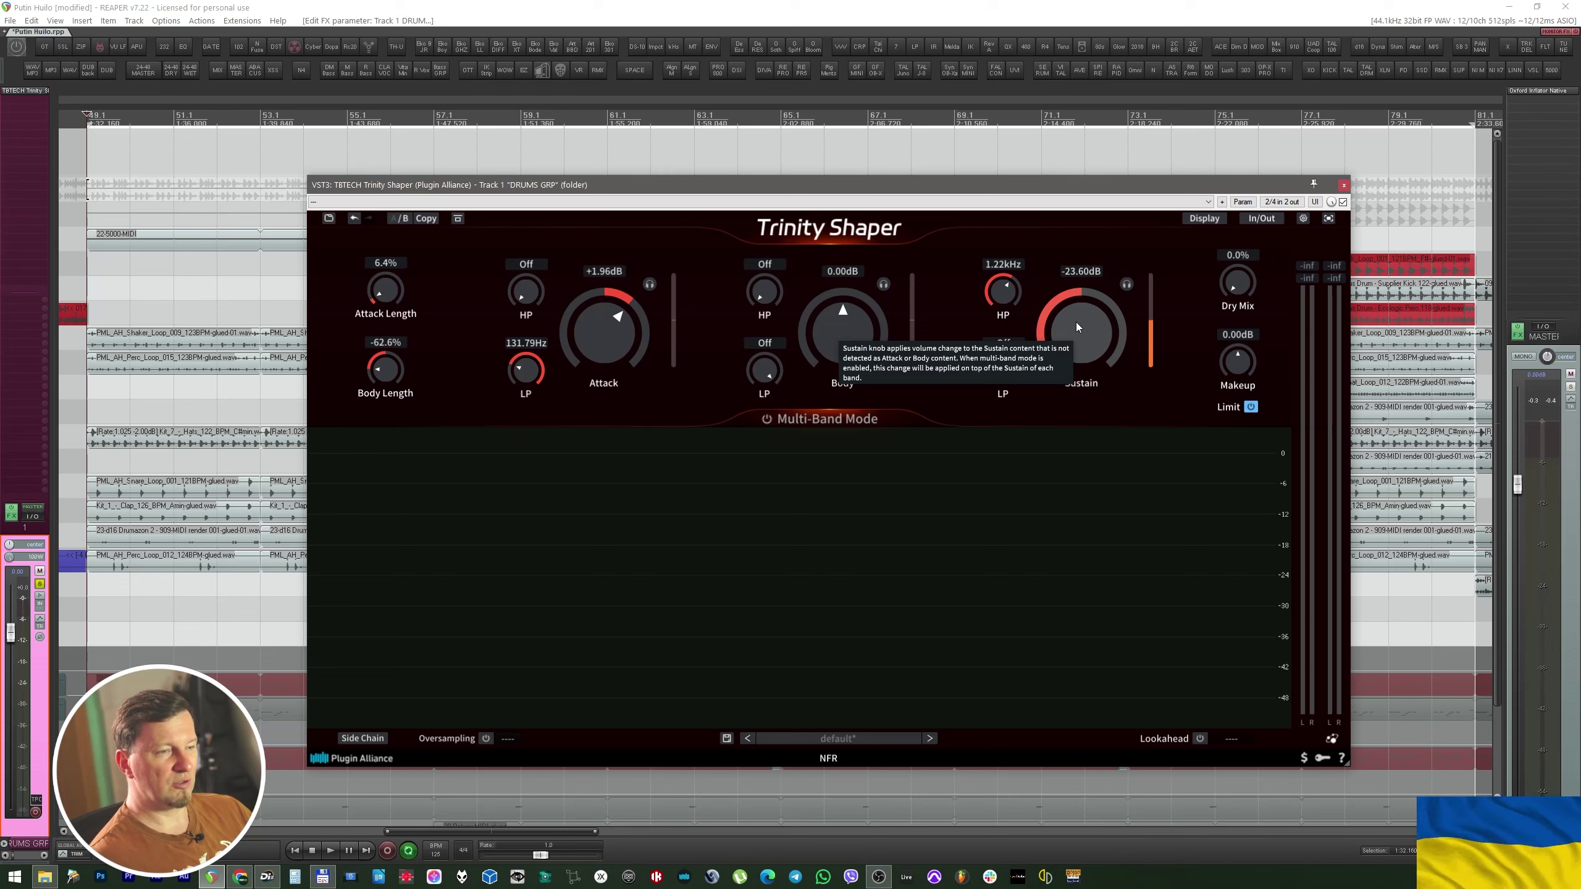
Raise Sustain to +9.70 dB during drum playback, and check the input and output level controls.
key("space")
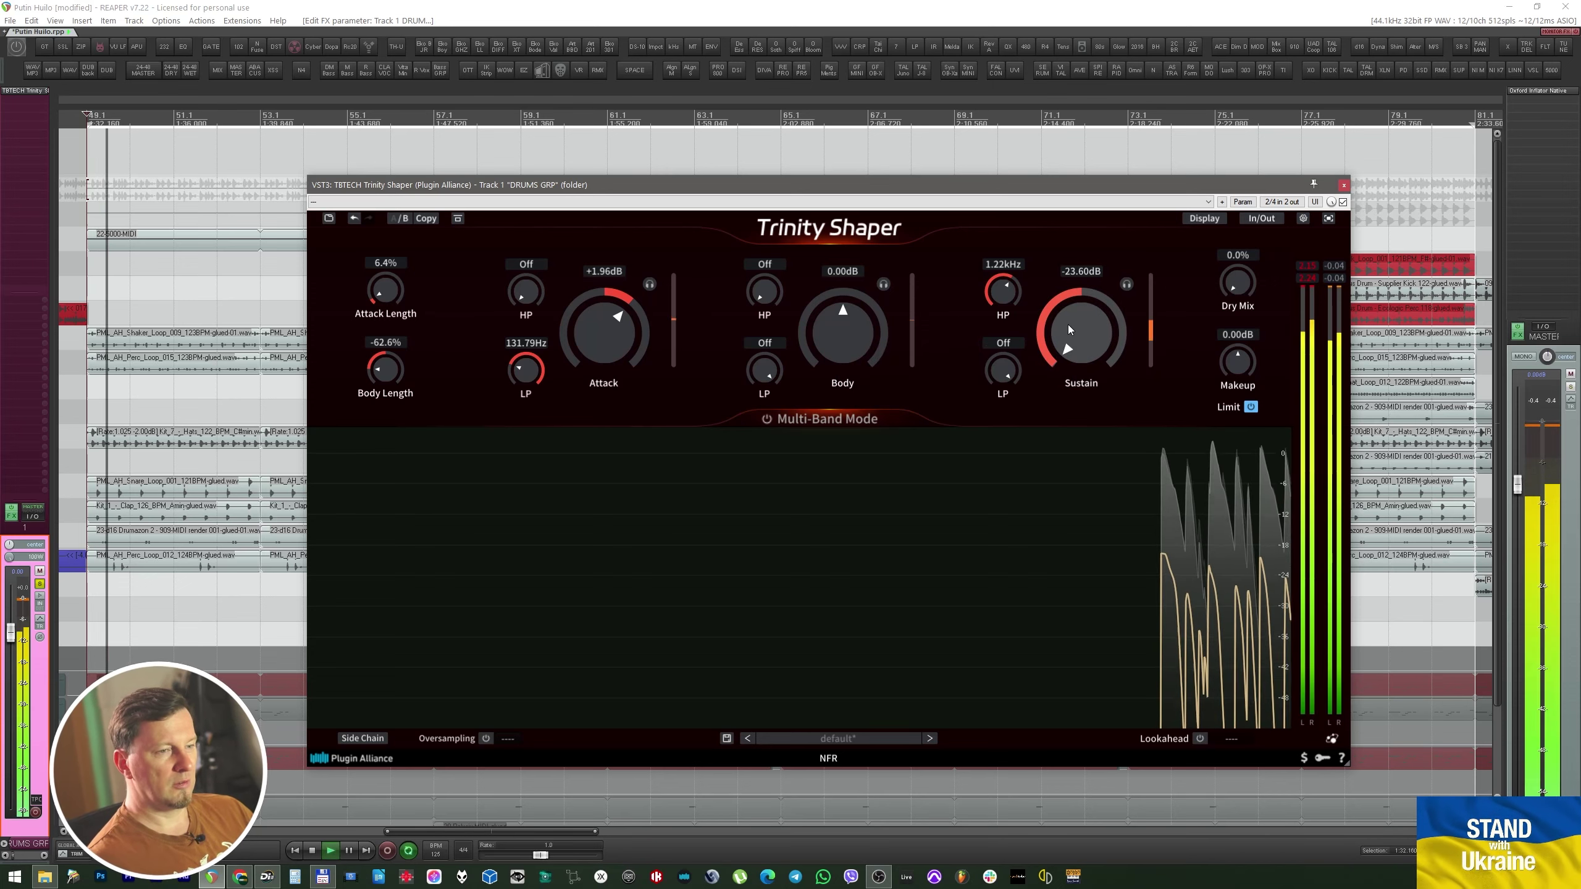
mouse_move(1082, 337)
left_mouse_down()
mouse_move(1070, 69)
mouse_move(1070, 99)
left_mouse_up()
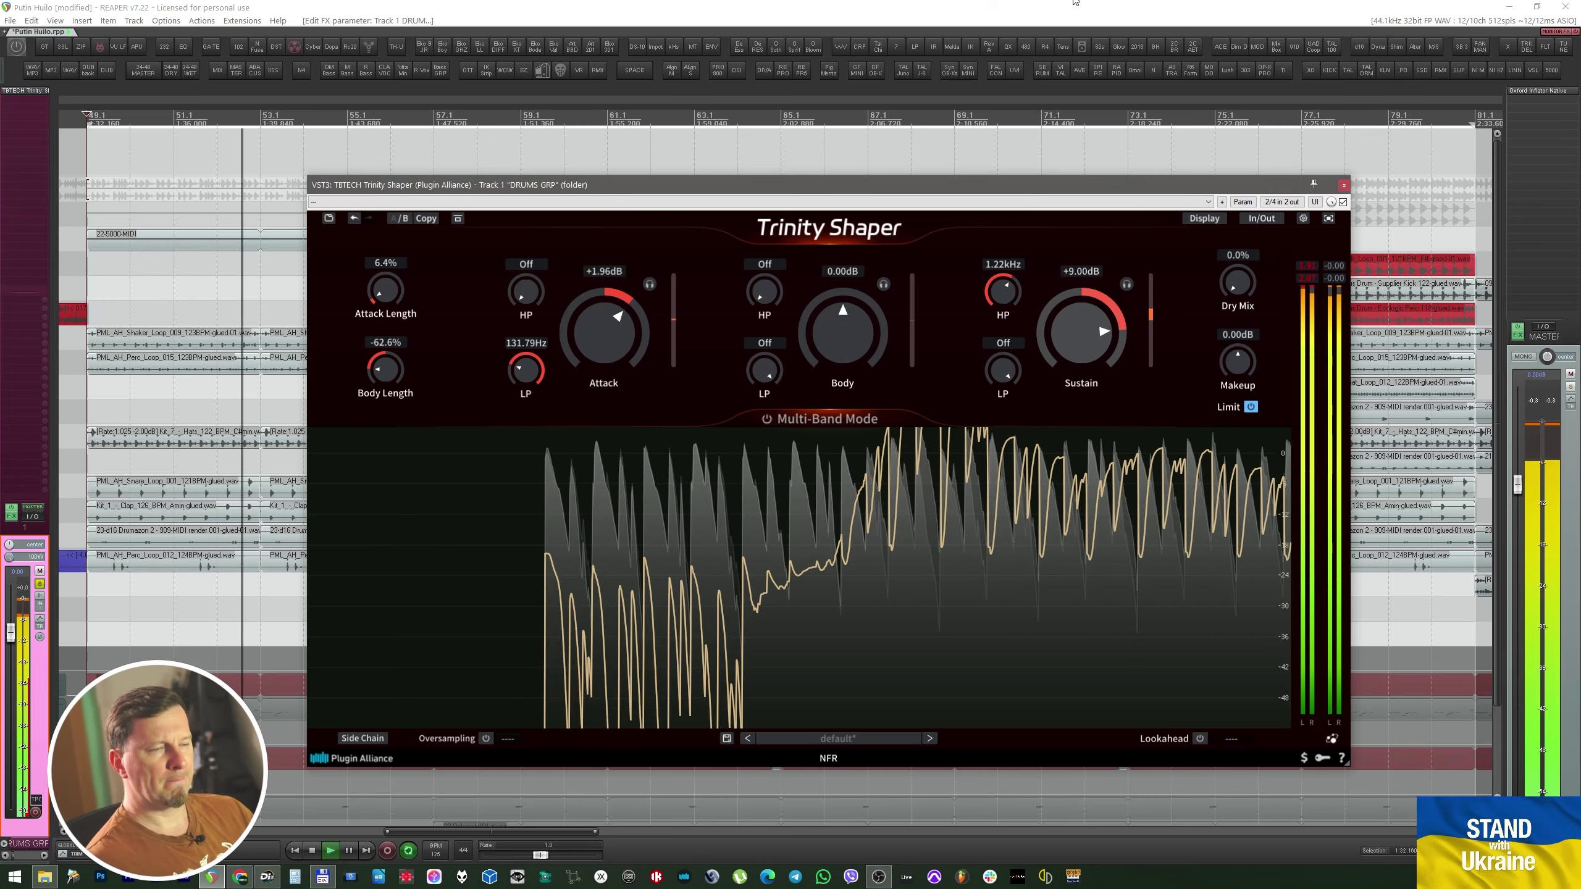
key("space")
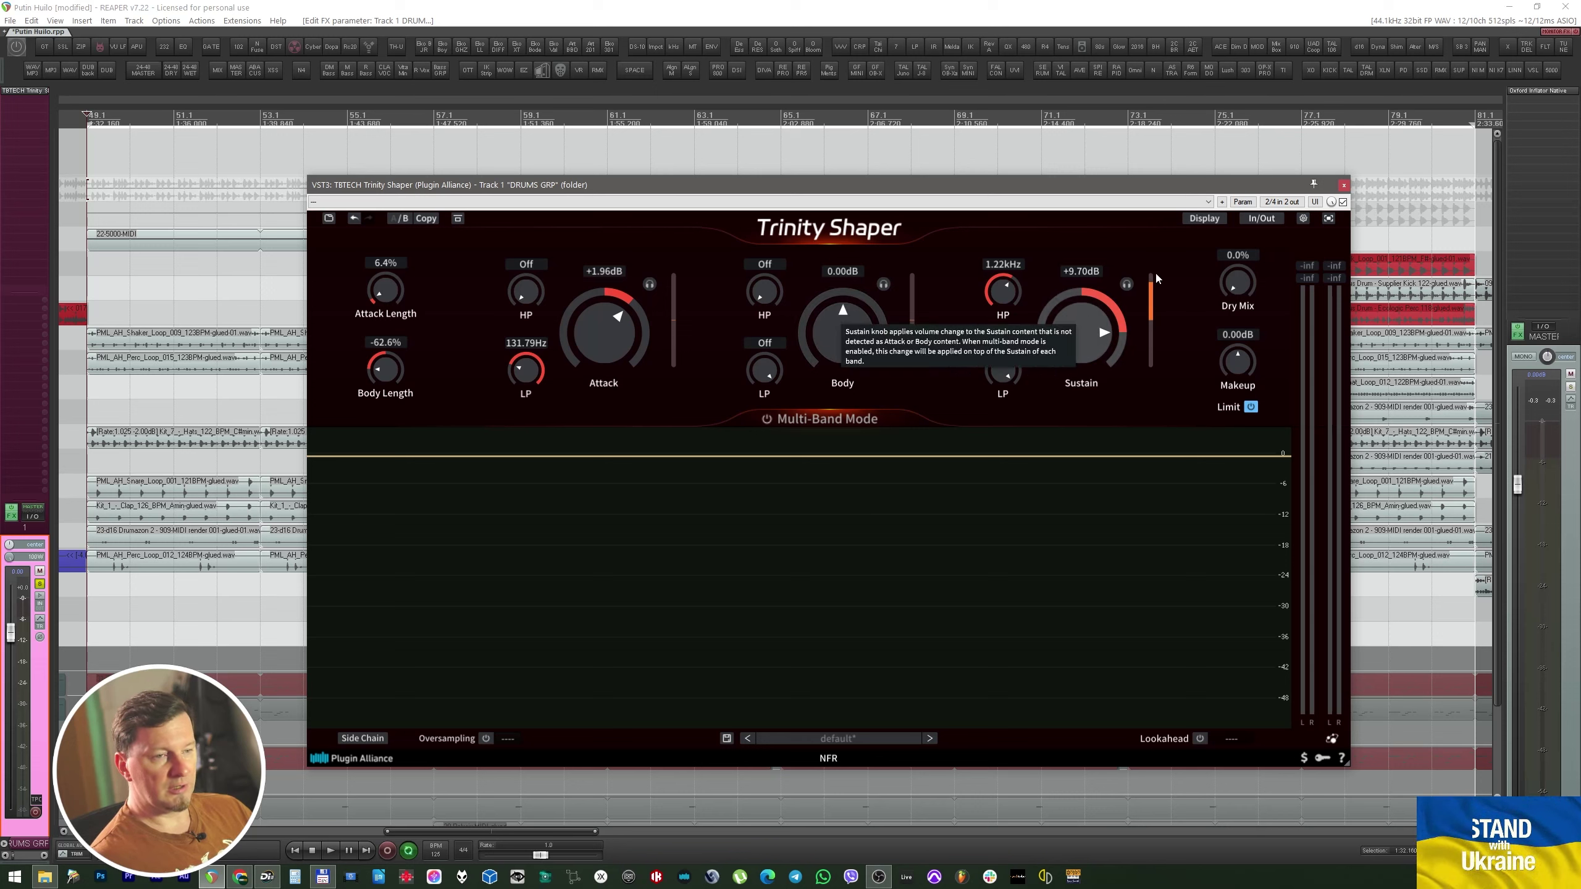
left_click(1261, 218)
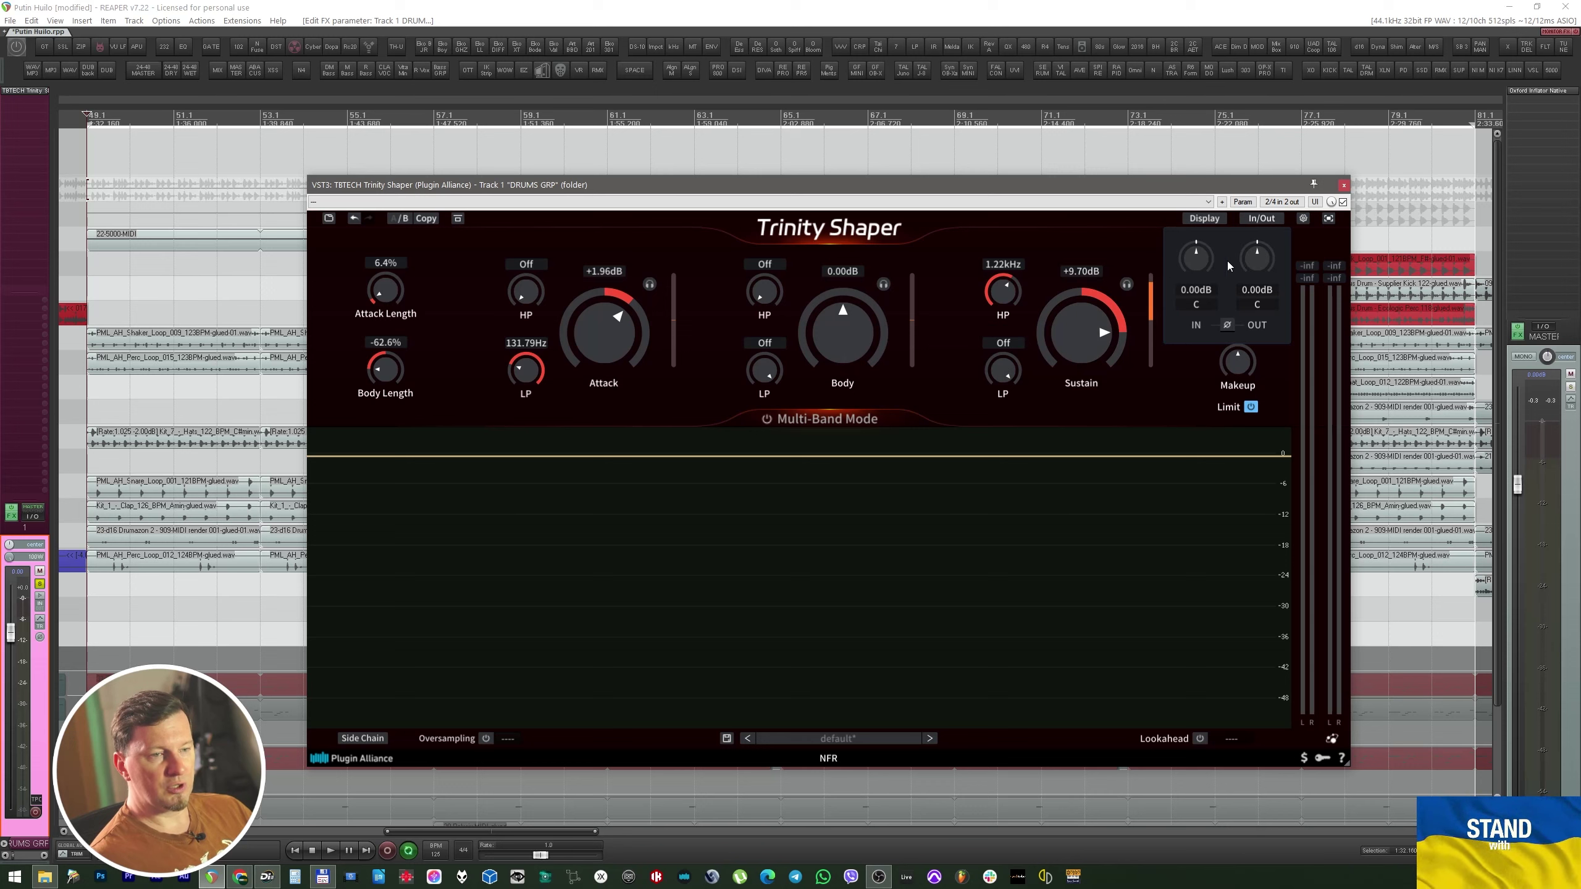
left_click(1251, 223)
Lower Sustain to about 0 dB, and raise it to +5.42 dB while the drums play.
left_click_drag(1088, 337, 1078, 511)
left_click_drag(1061, 342, 1063, 383)
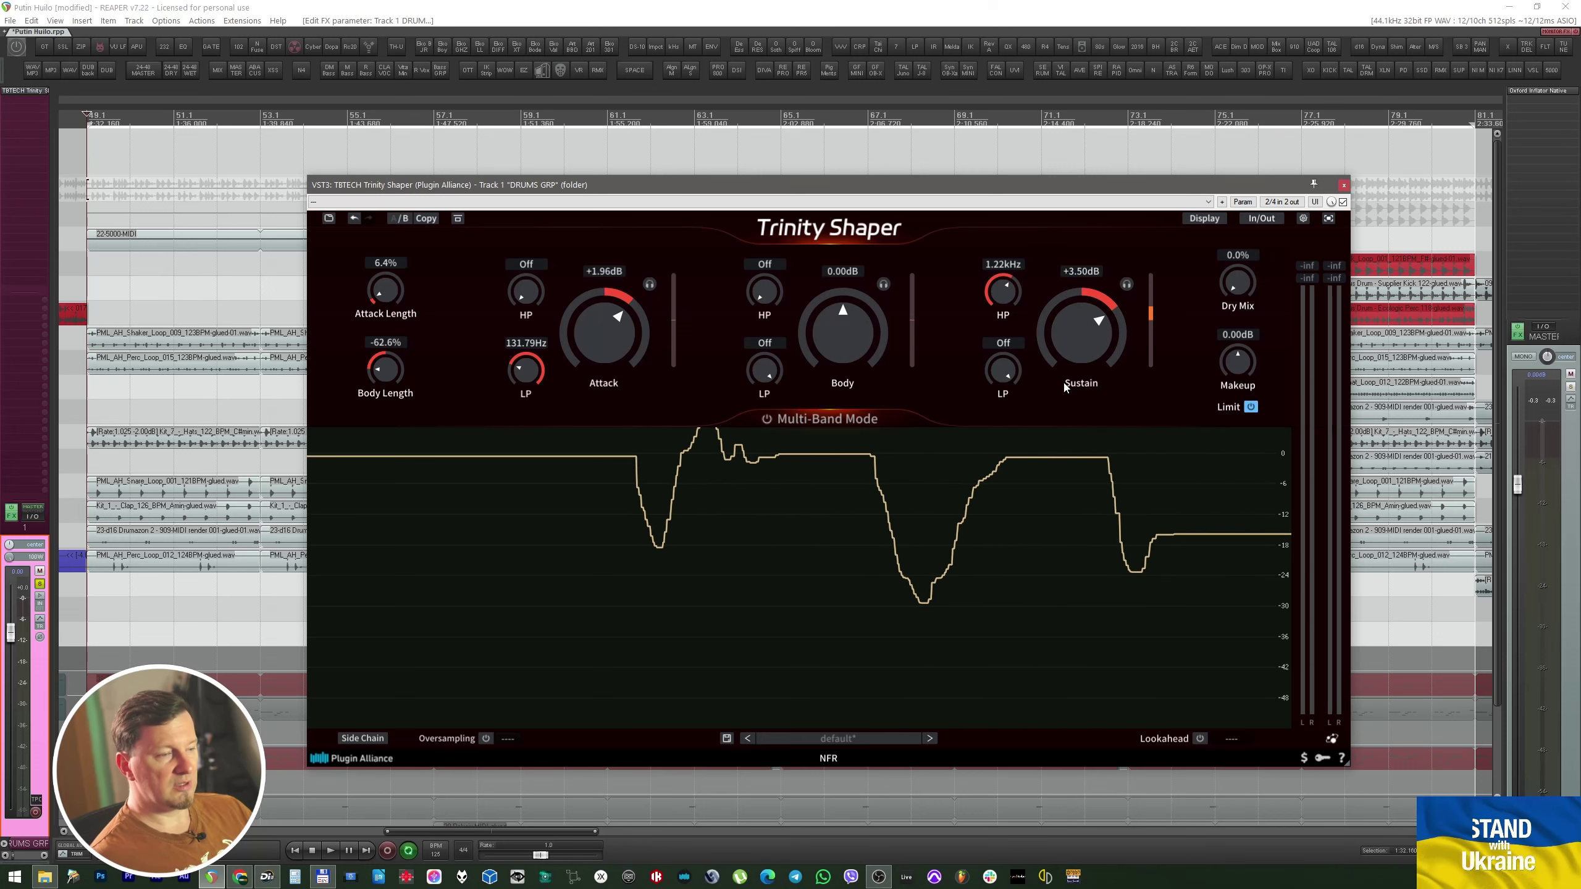
mouse_move(1075, 366)
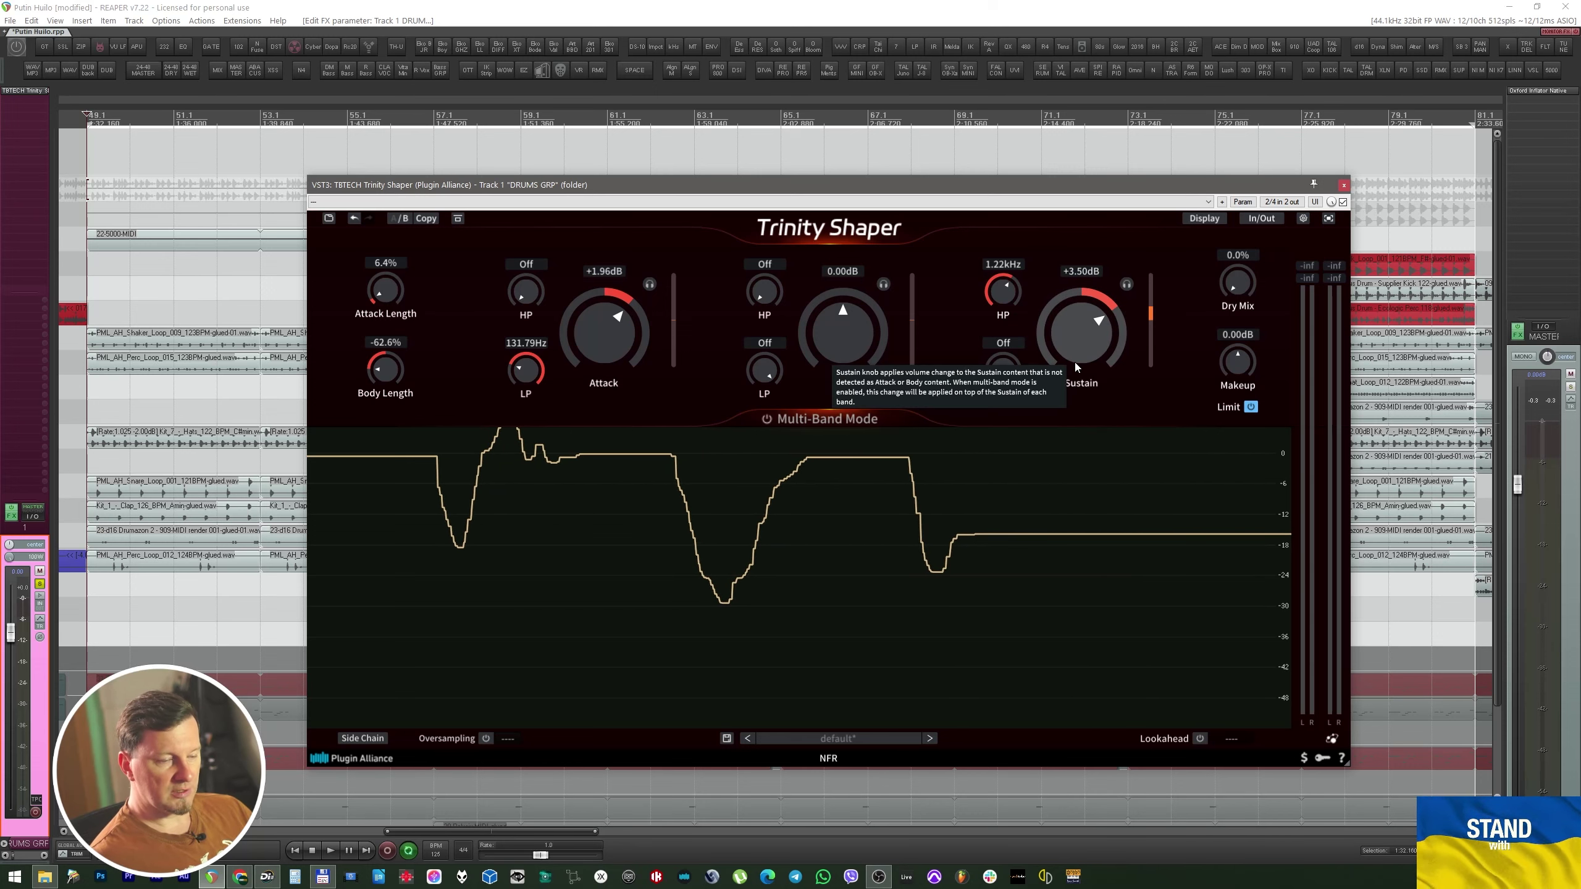
left_click_drag(1077, 358, 1092, 335)
key("space")
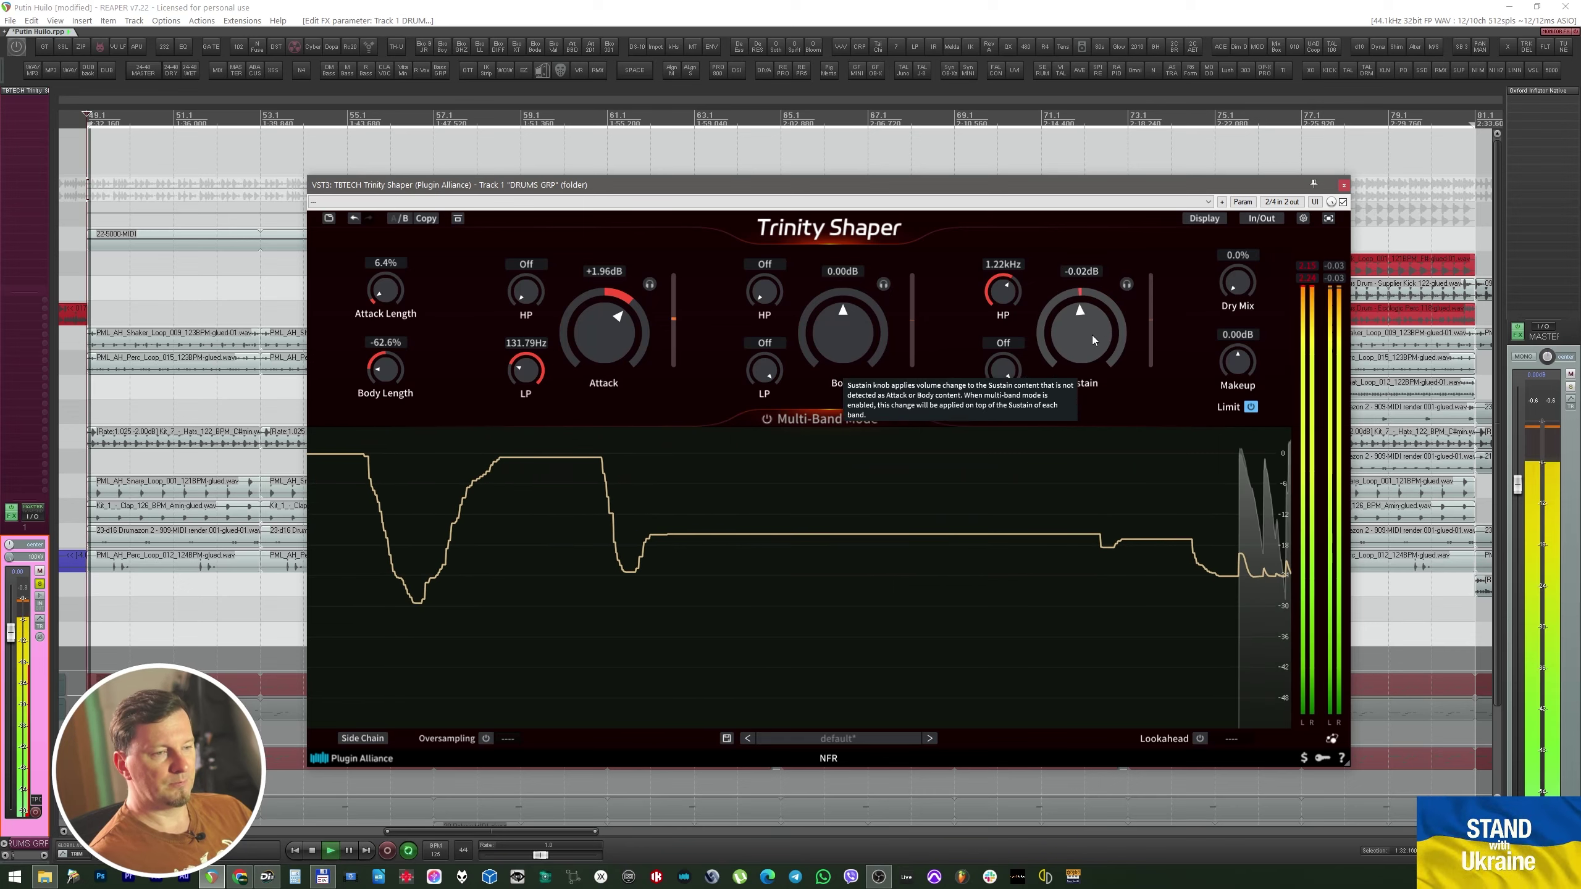
left_click_drag(1092, 232, 1092, 224)
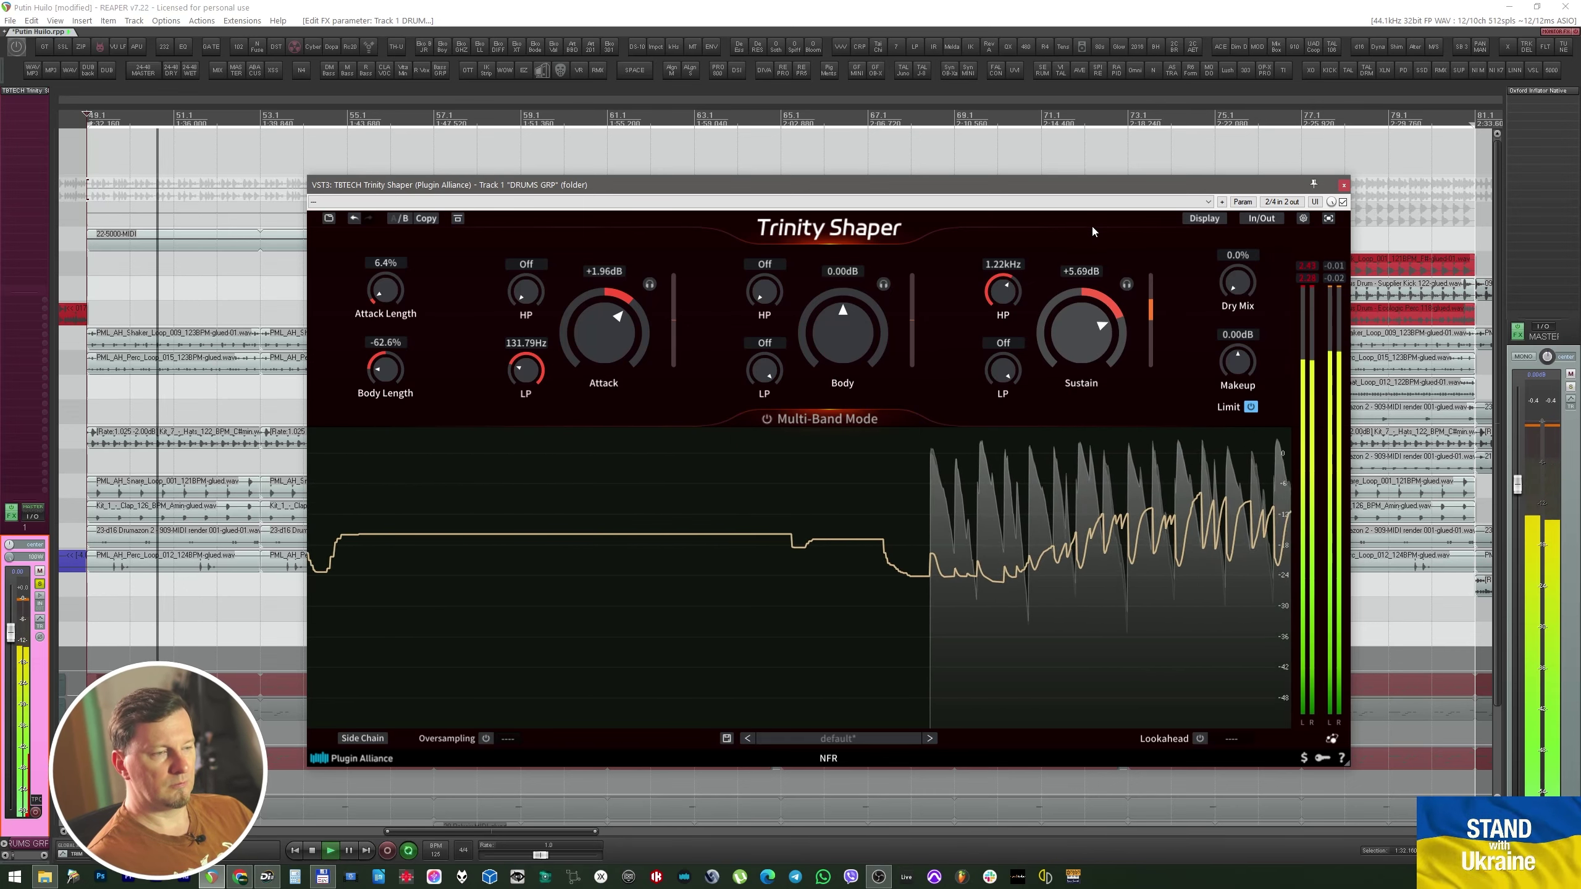
Switch between the A and B settings during playback to compare the sustain change, ending on B.
left_click(402, 218)
left_click(402, 218)
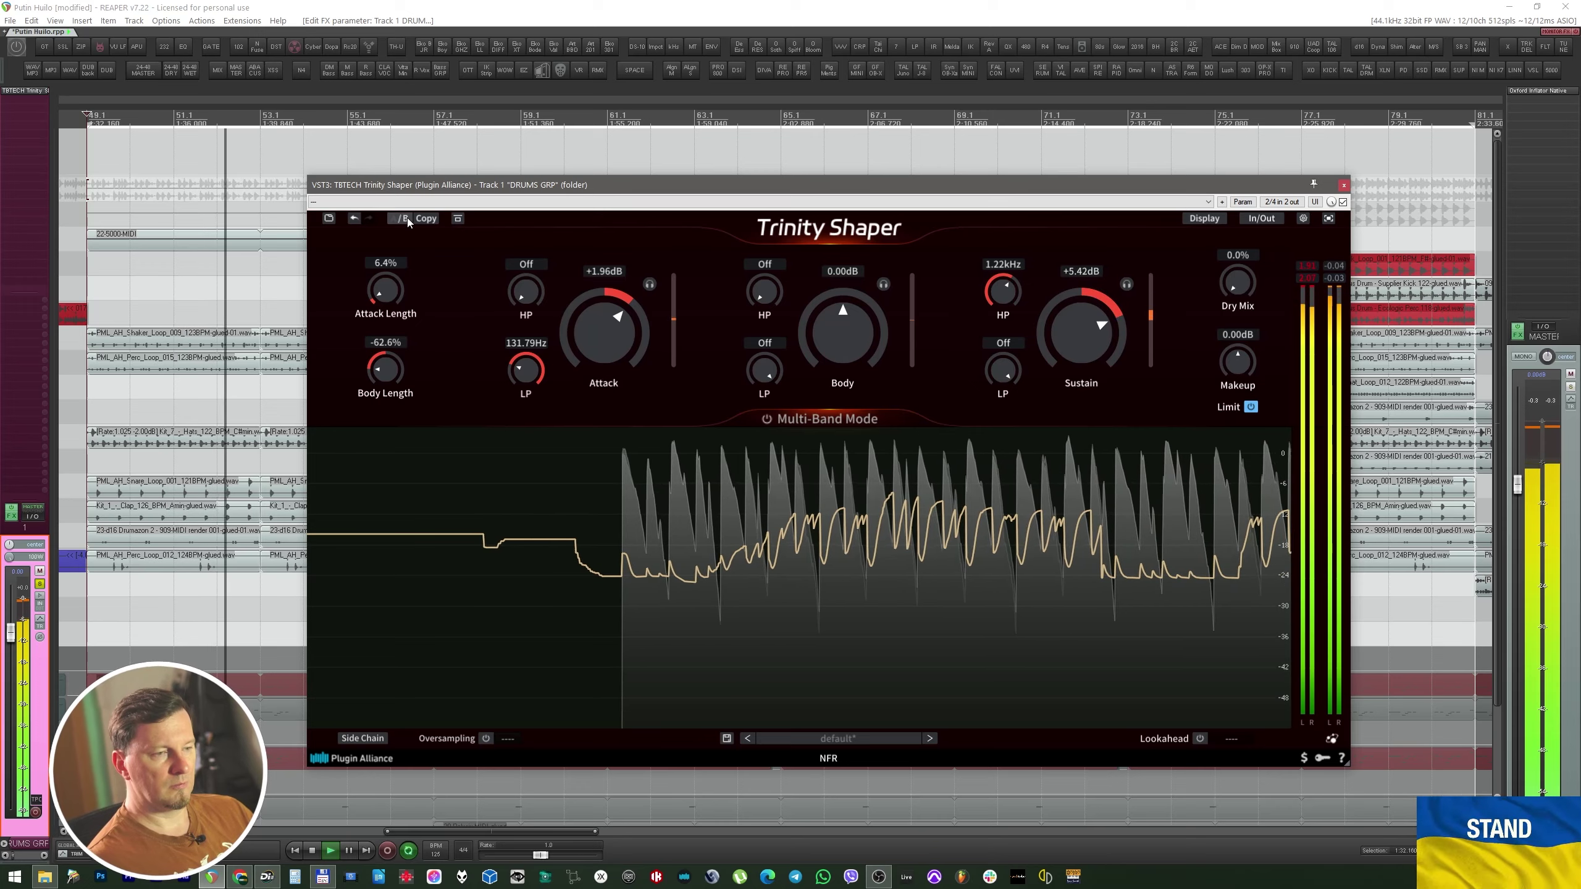
key("space")
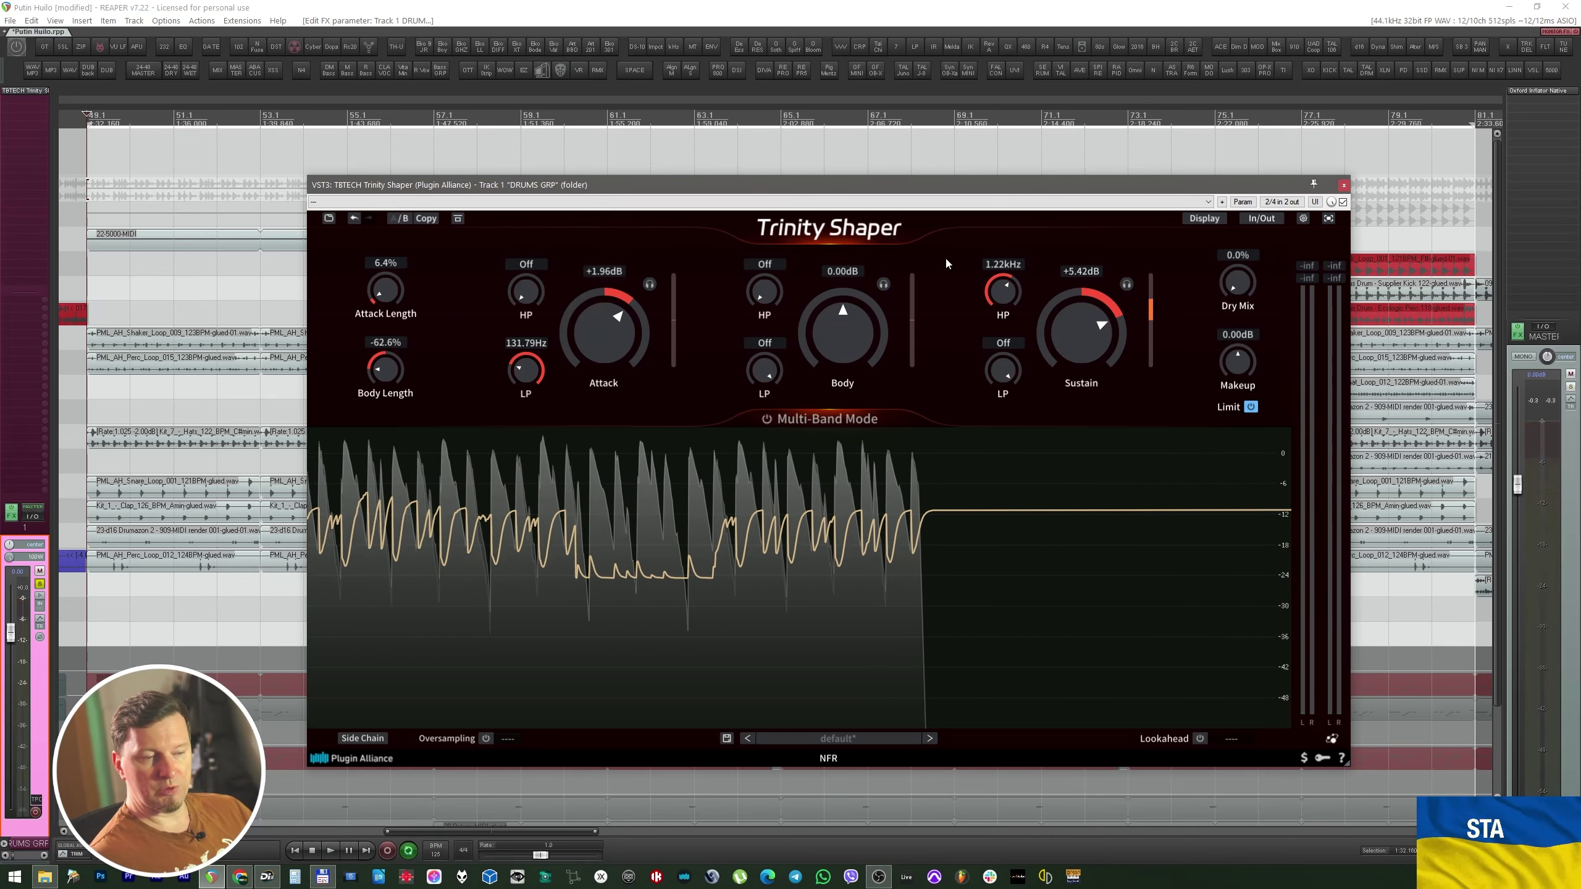
Turn on oversampling at 2x and look through the available oversampling factors.
left_click(486, 738)
left_click(508, 738)
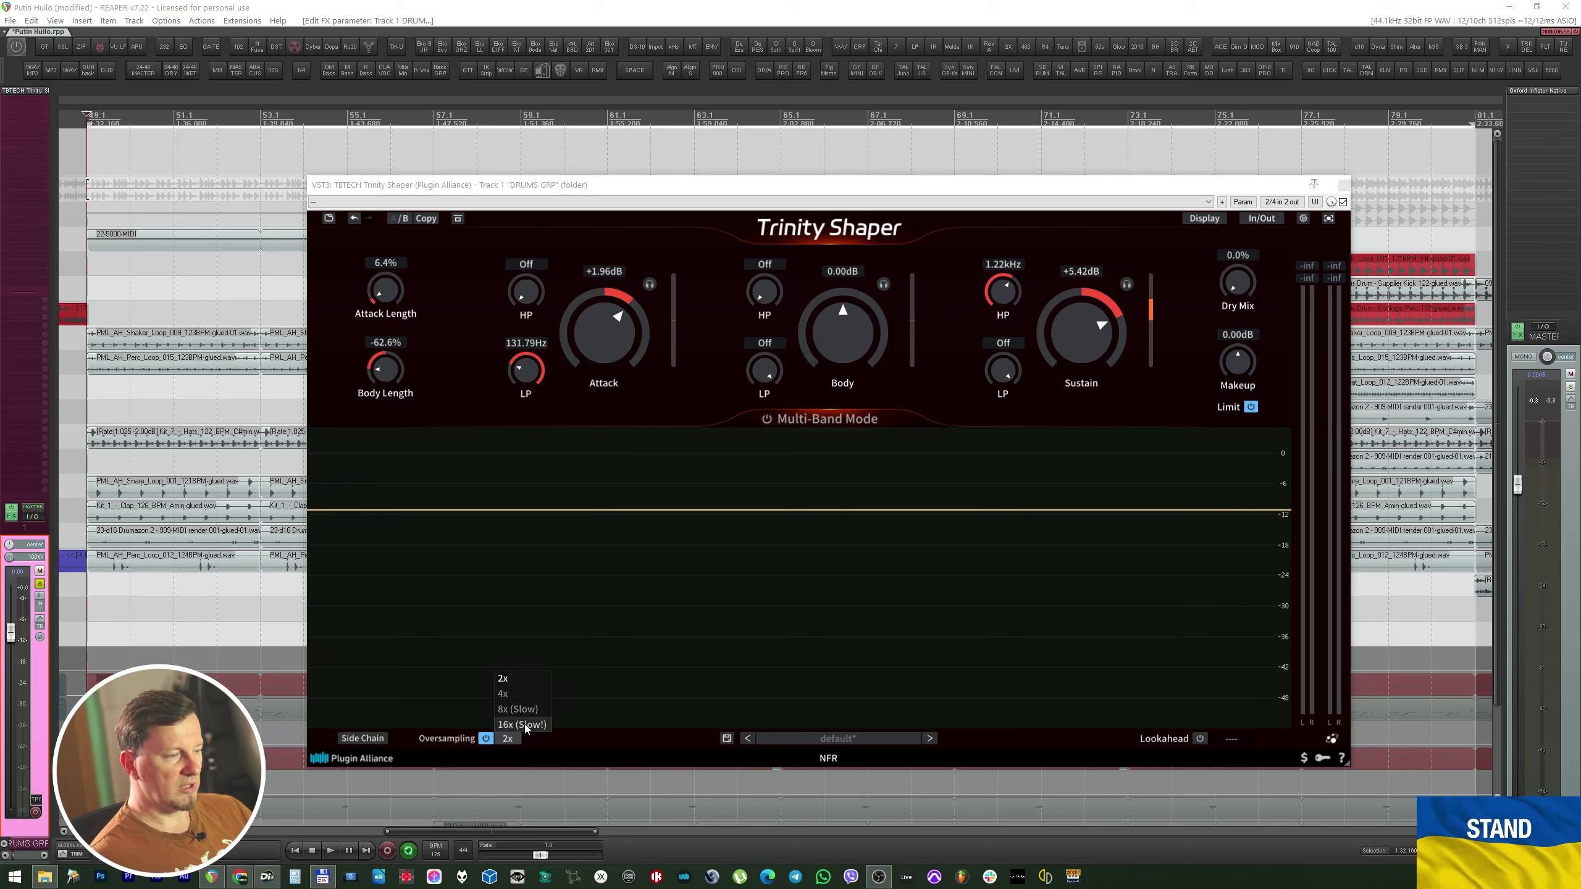
left_click(545, 749)
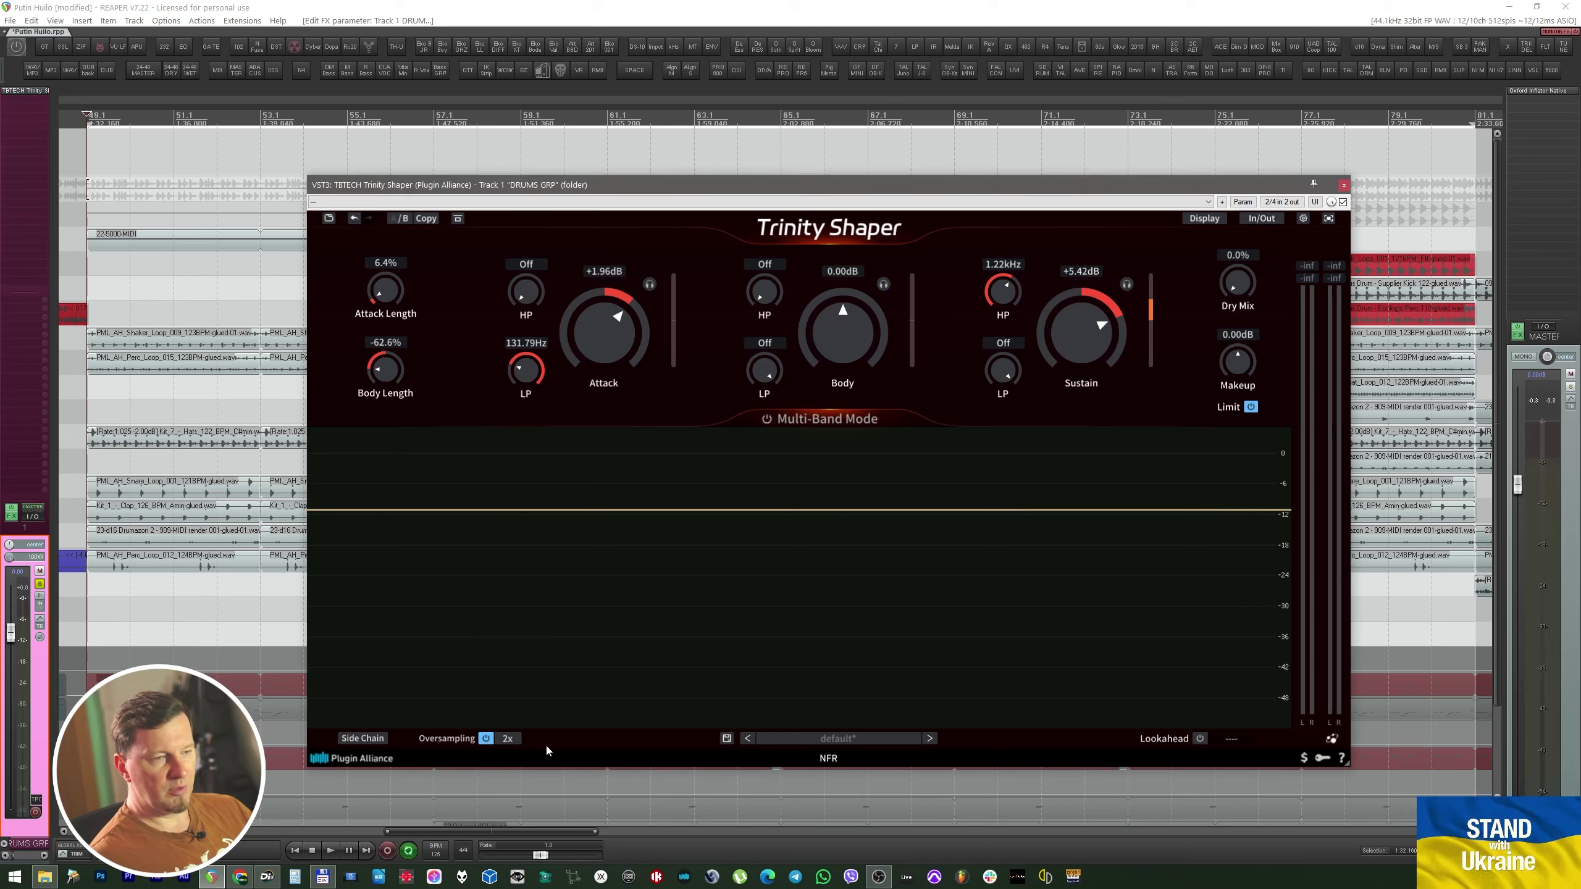
Play the drums with oversampling at 16x, 2x and 8x to compare them, ending on 8x.
key("space")
left_click(507, 739)
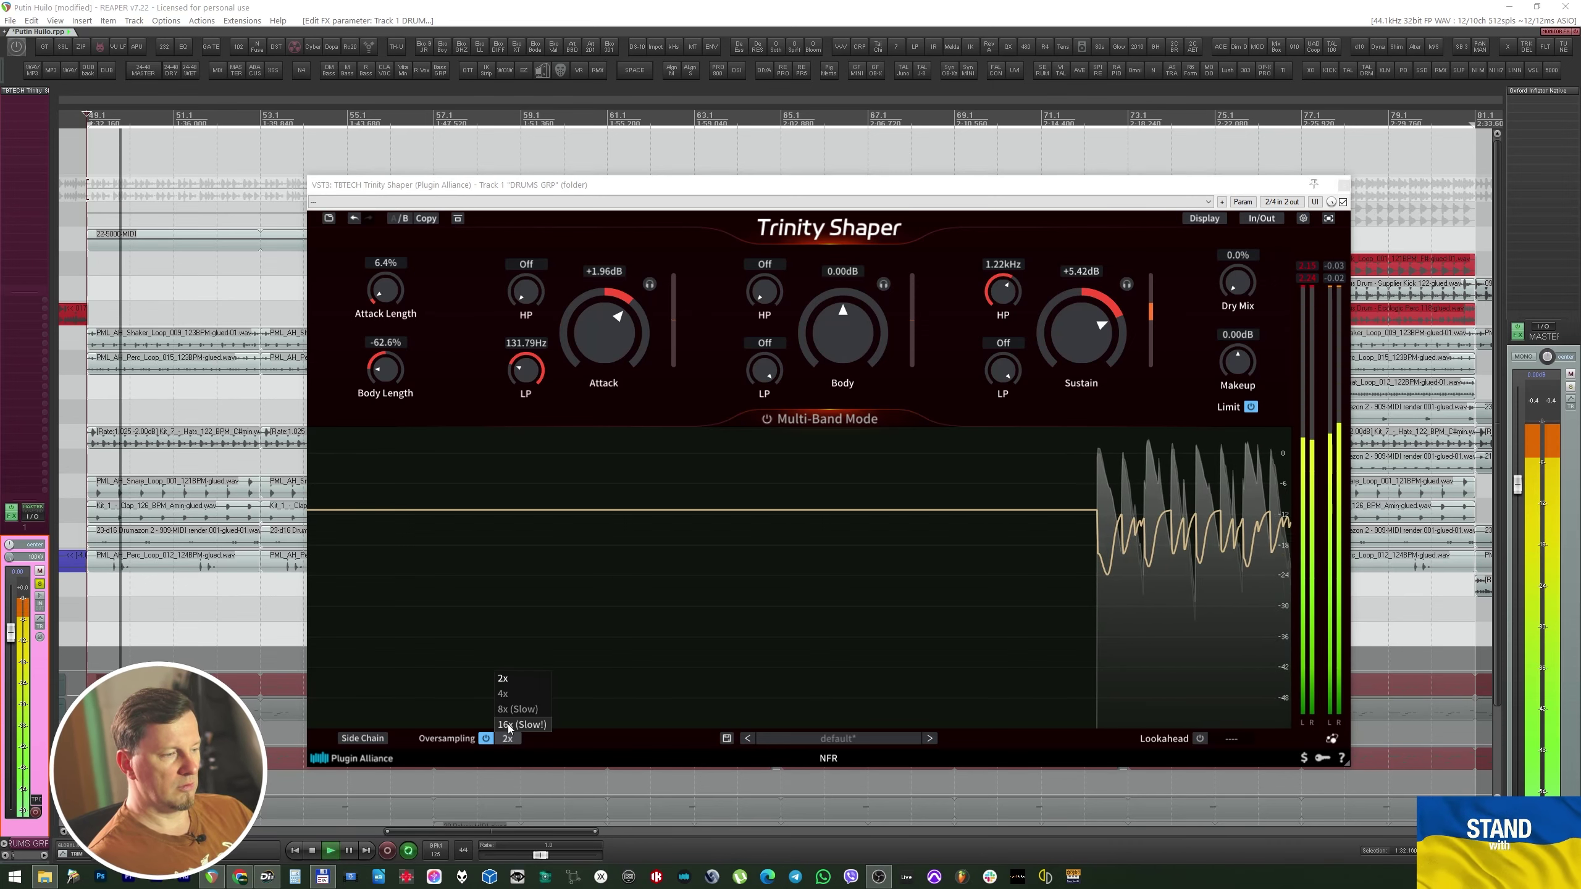
left_click(509, 726)
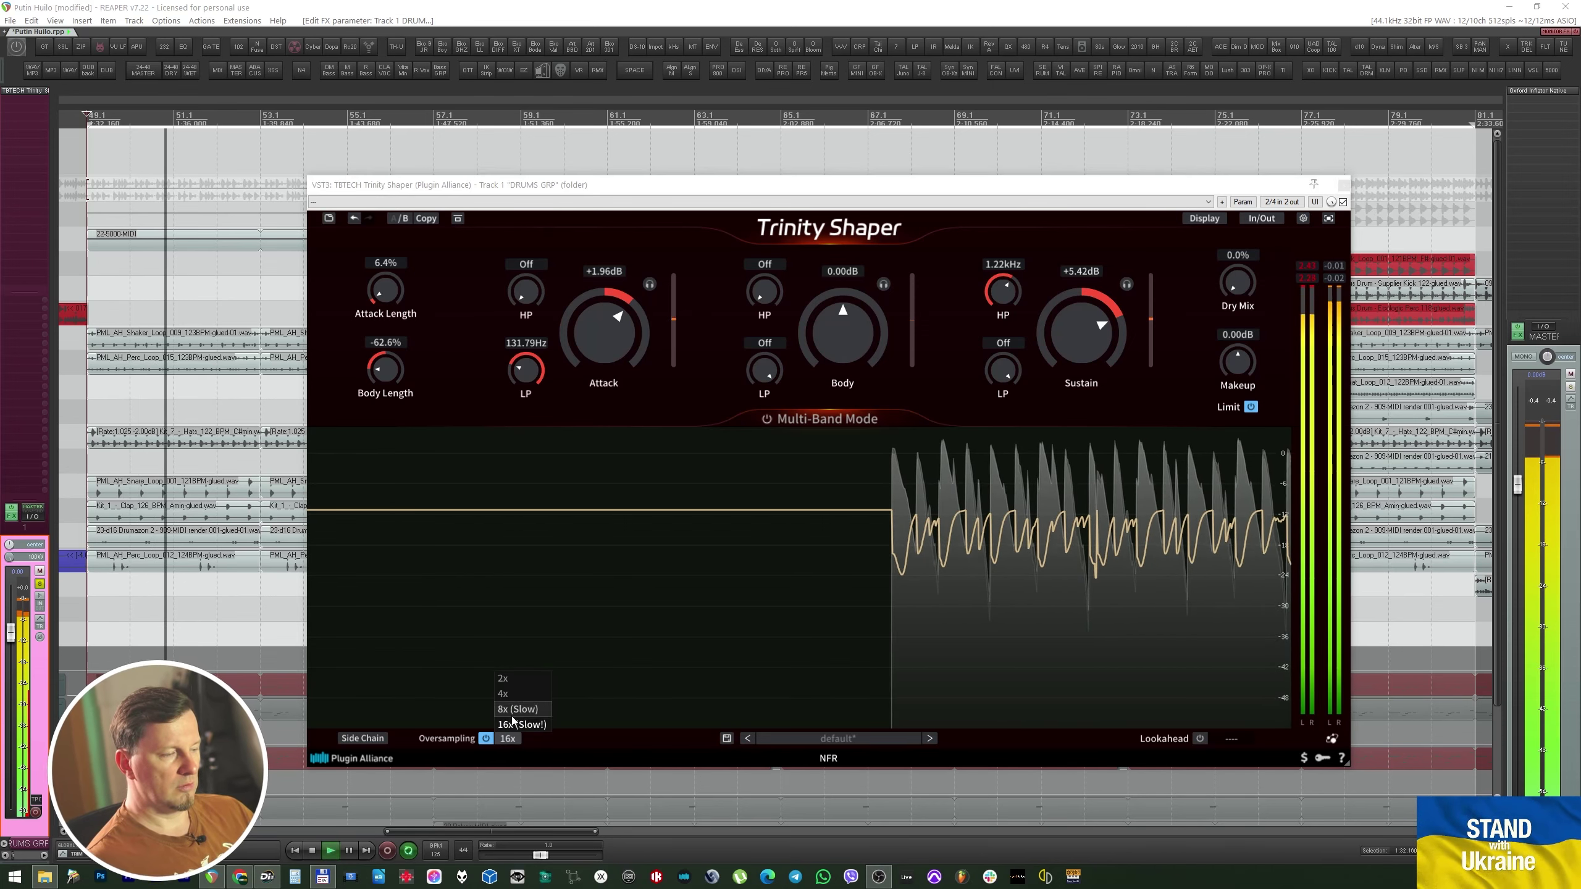
left_click(509, 679)
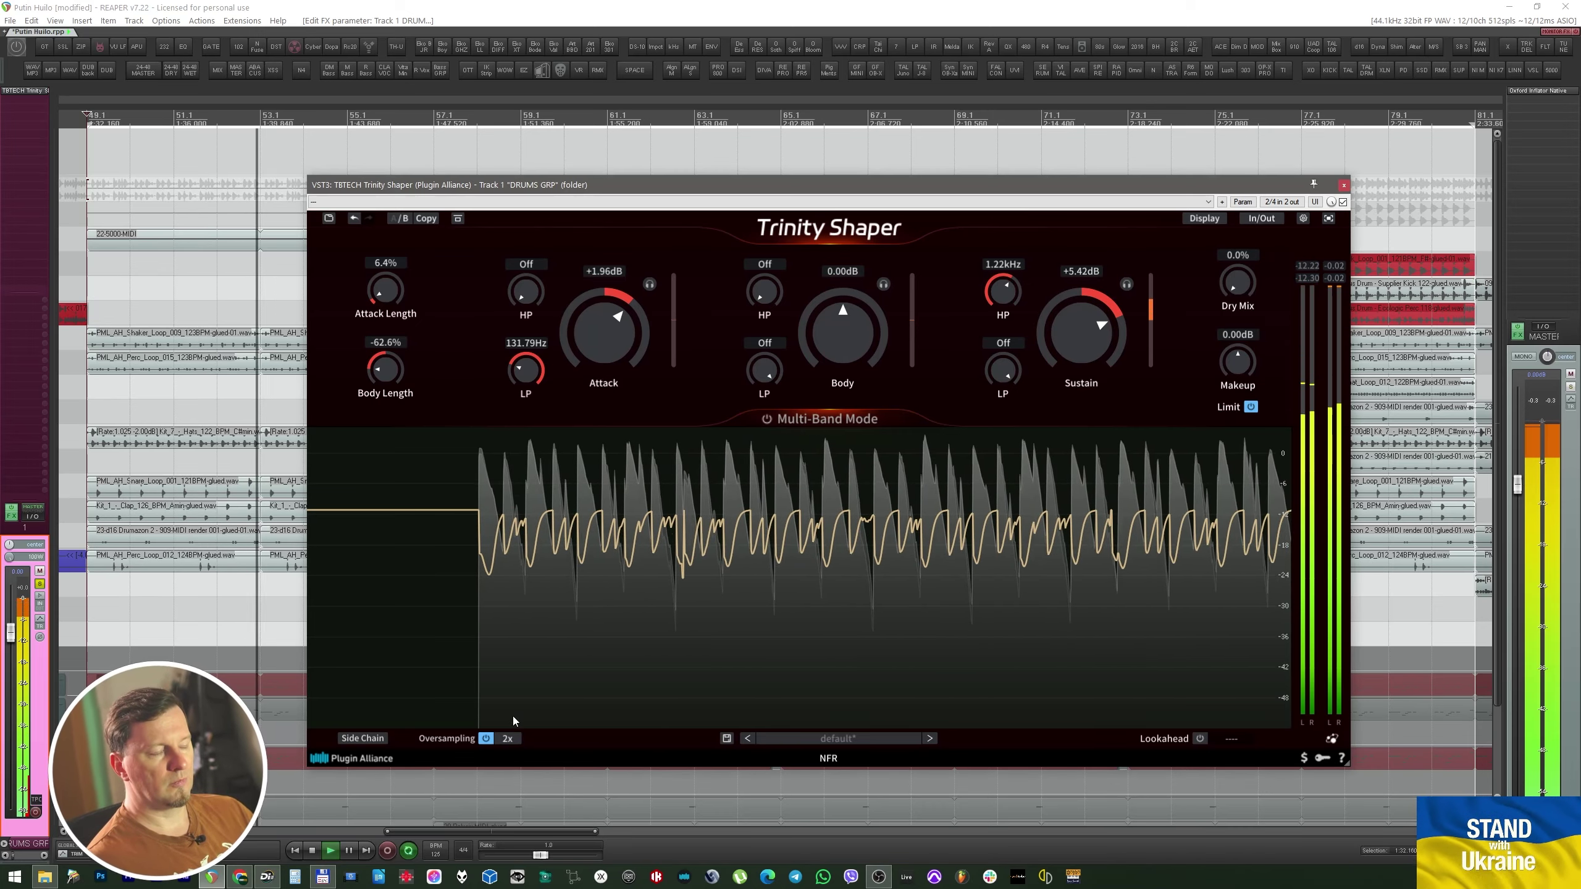
left_click(508, 738)
left_click(511, 709)
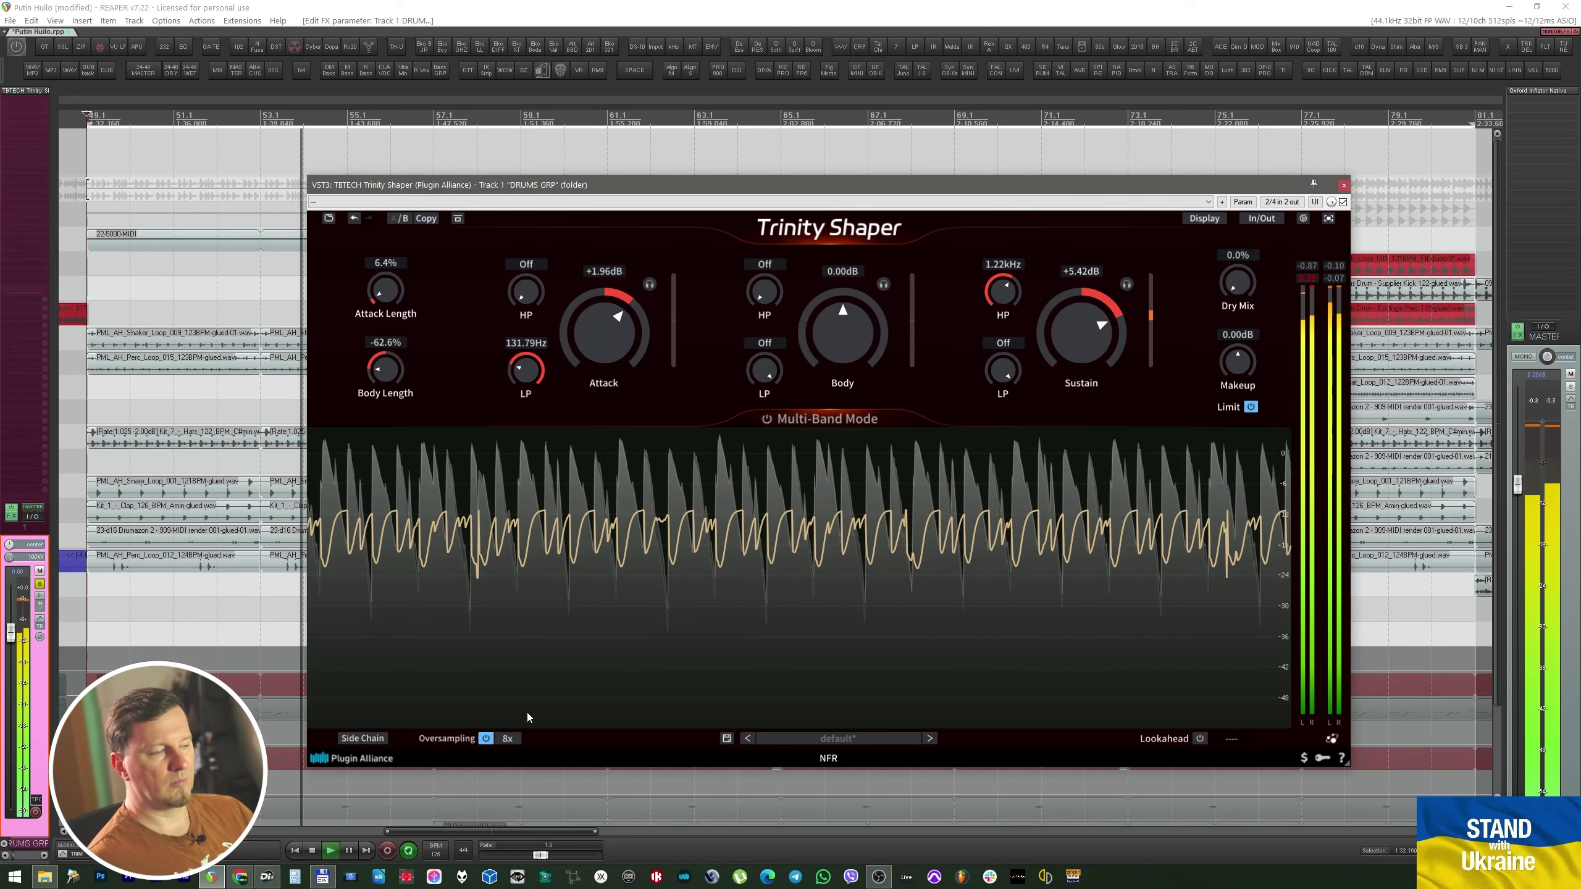
key("space")
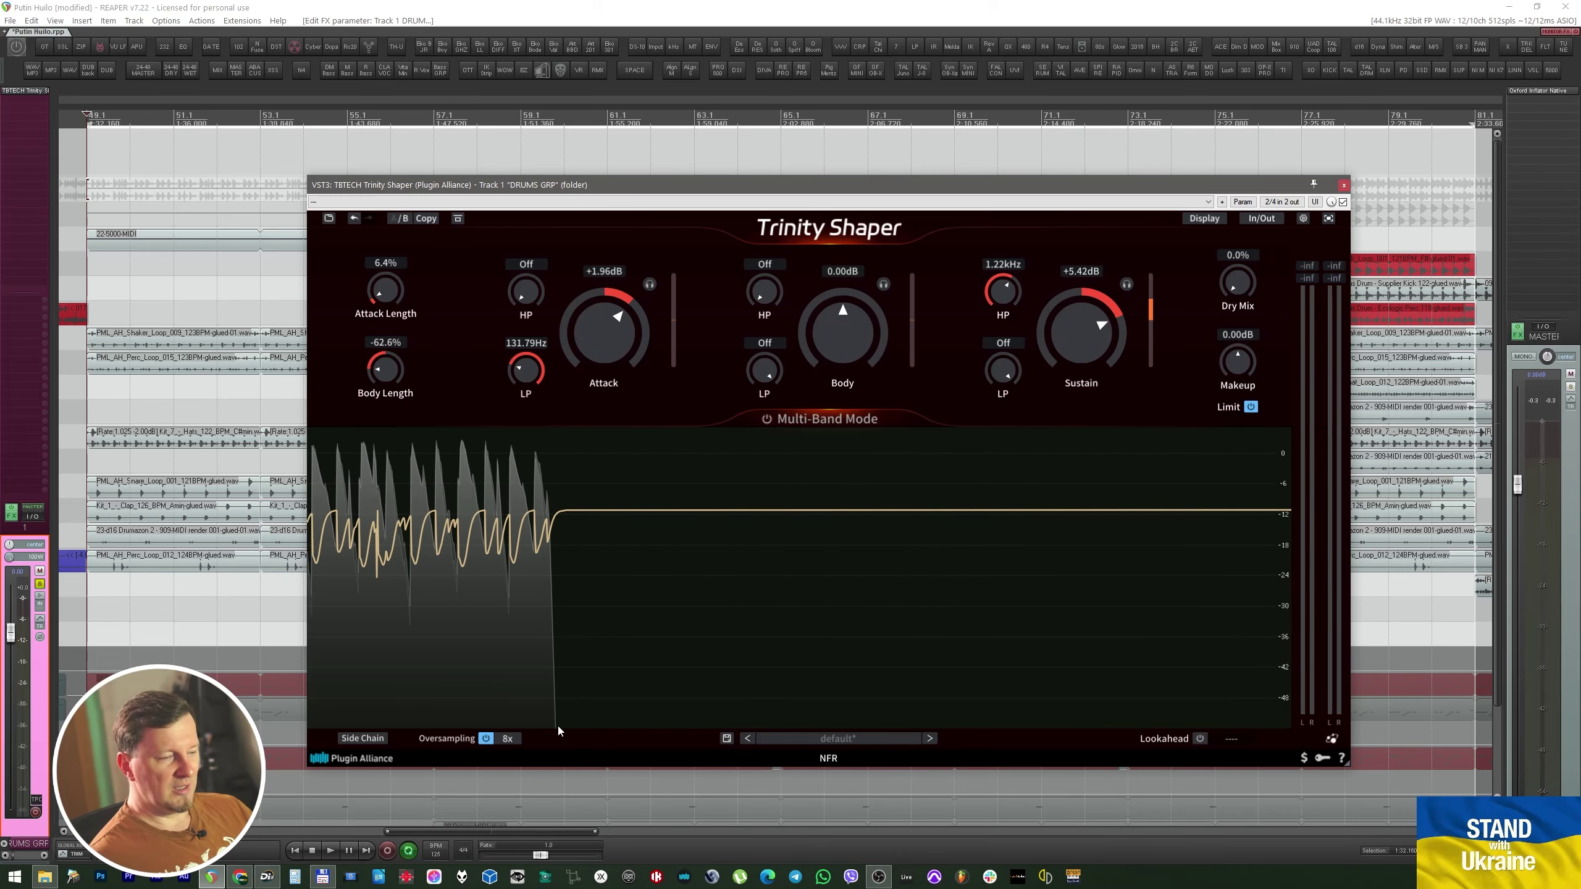
Turn on Lookahead and vary it between 2.500 ms and 0.000 ms during playback with the Attack signal soloed, ending unsoloed.
left_click(1202, 740)
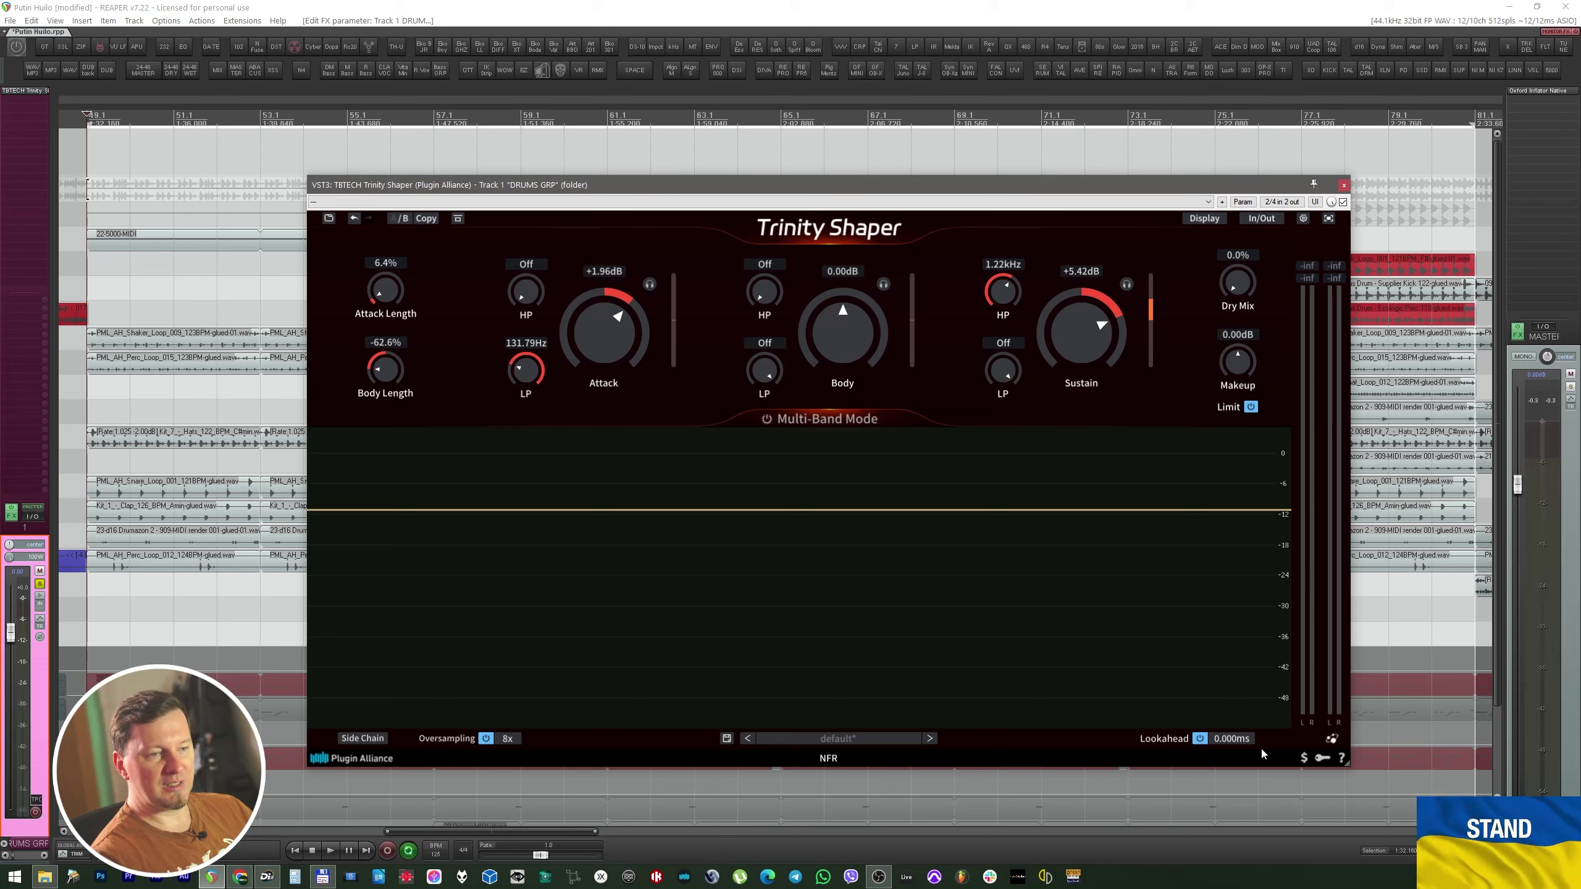
left_click(1231, 739)
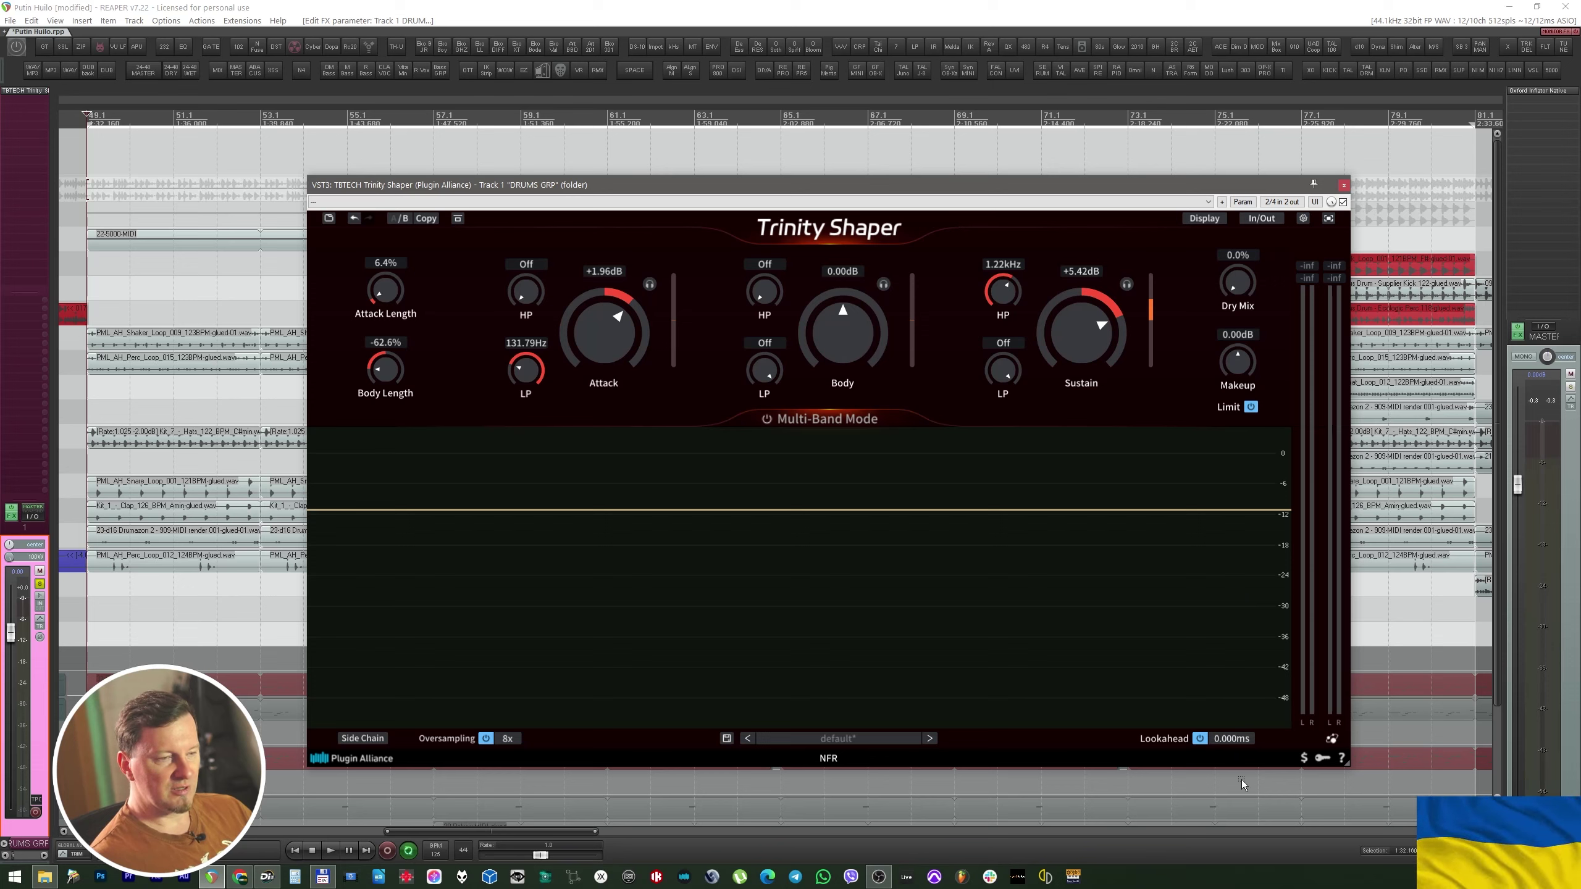
key("space")
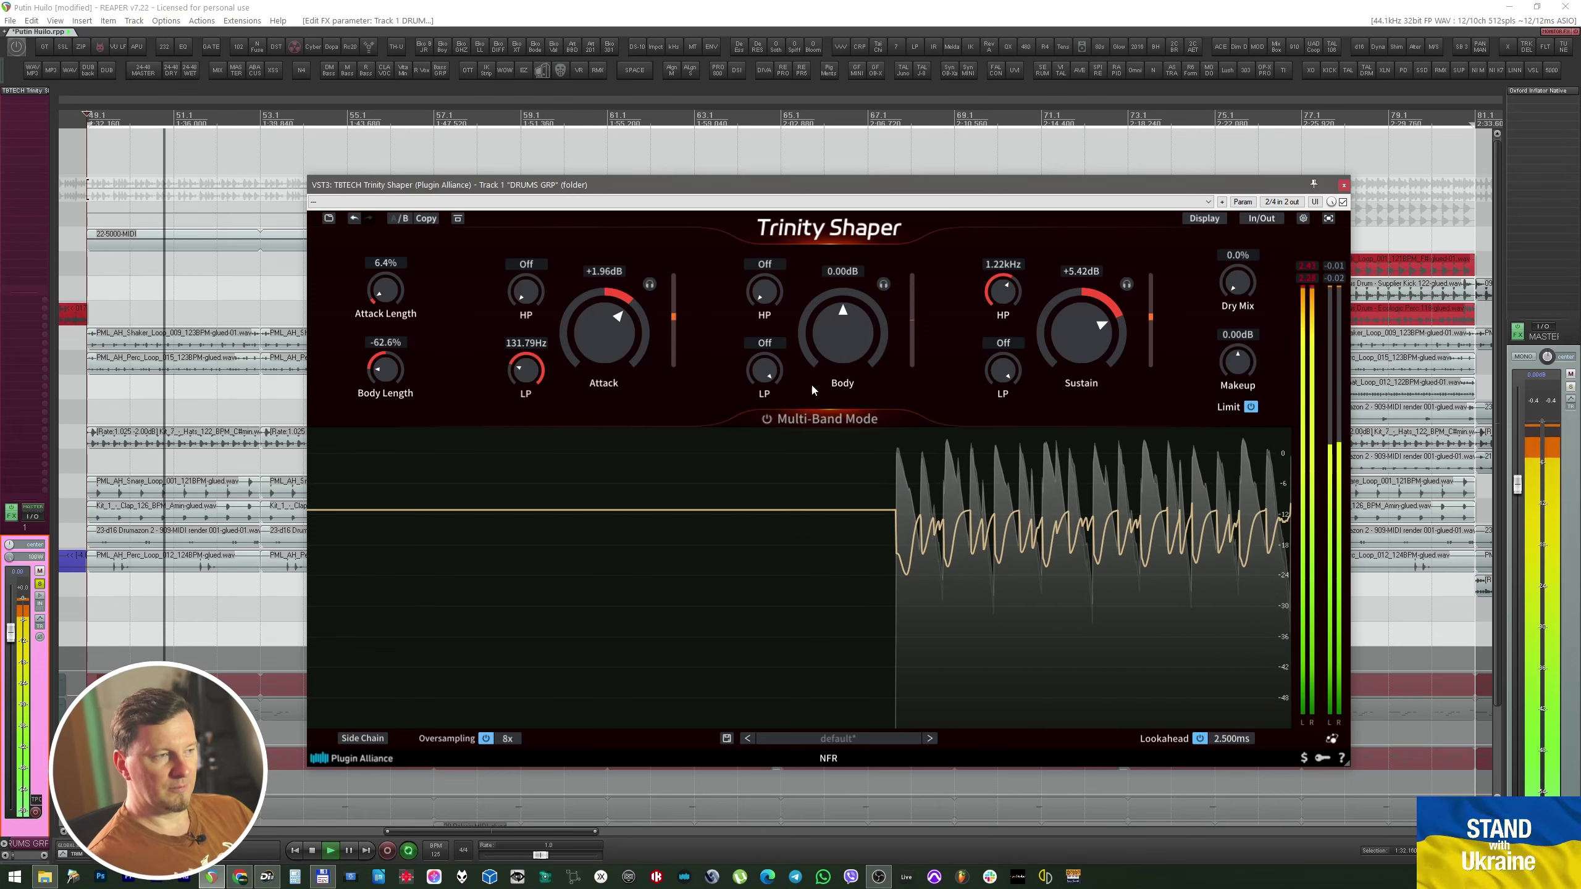
left_click(649, 284)
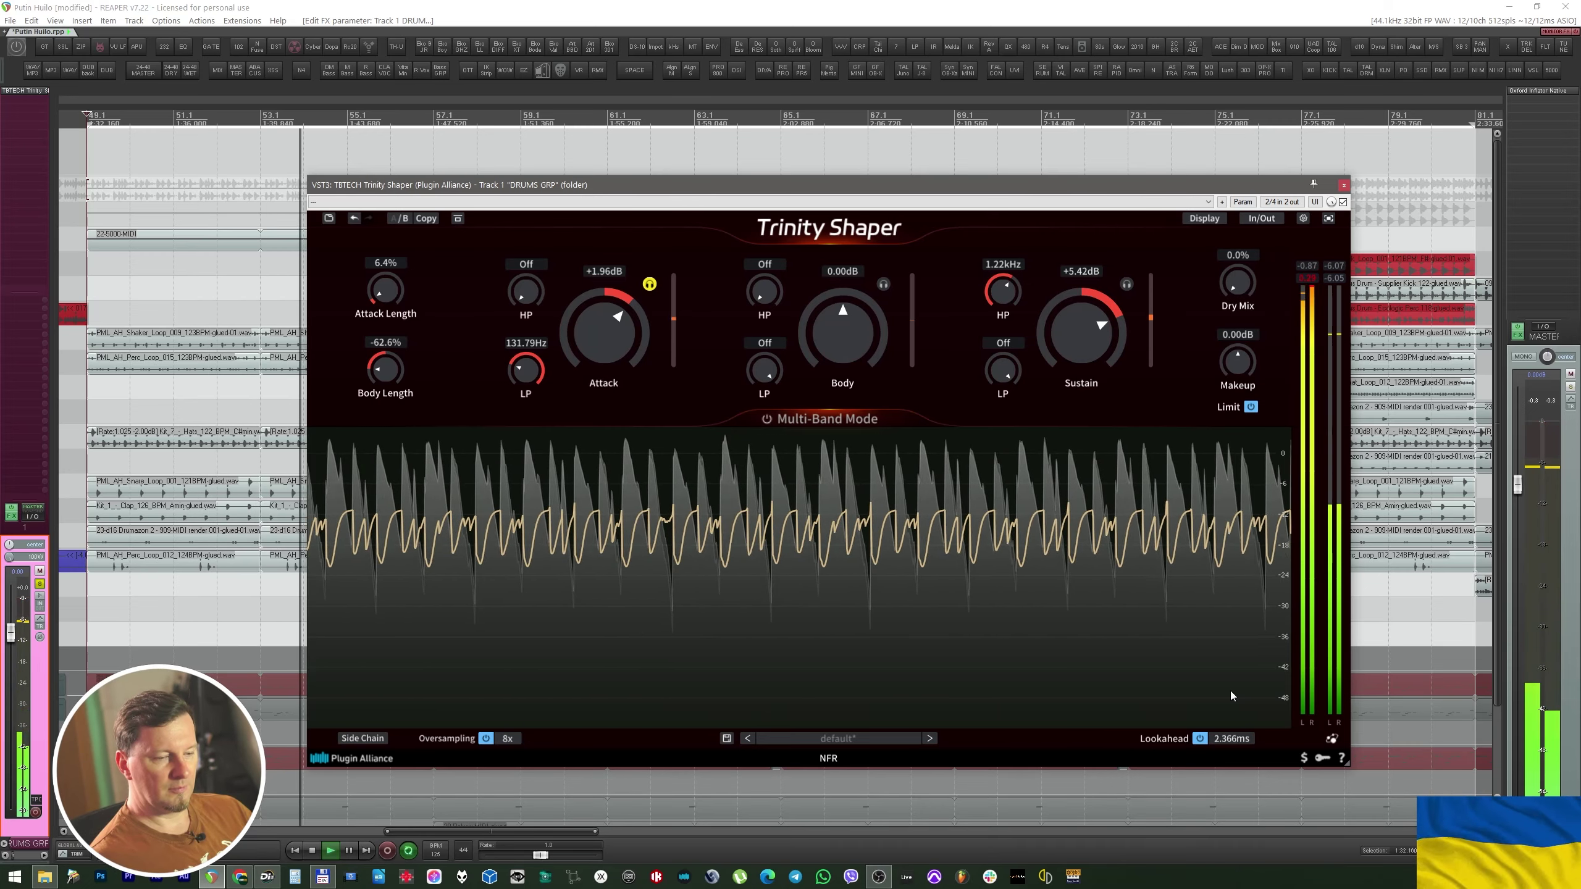
key("space")
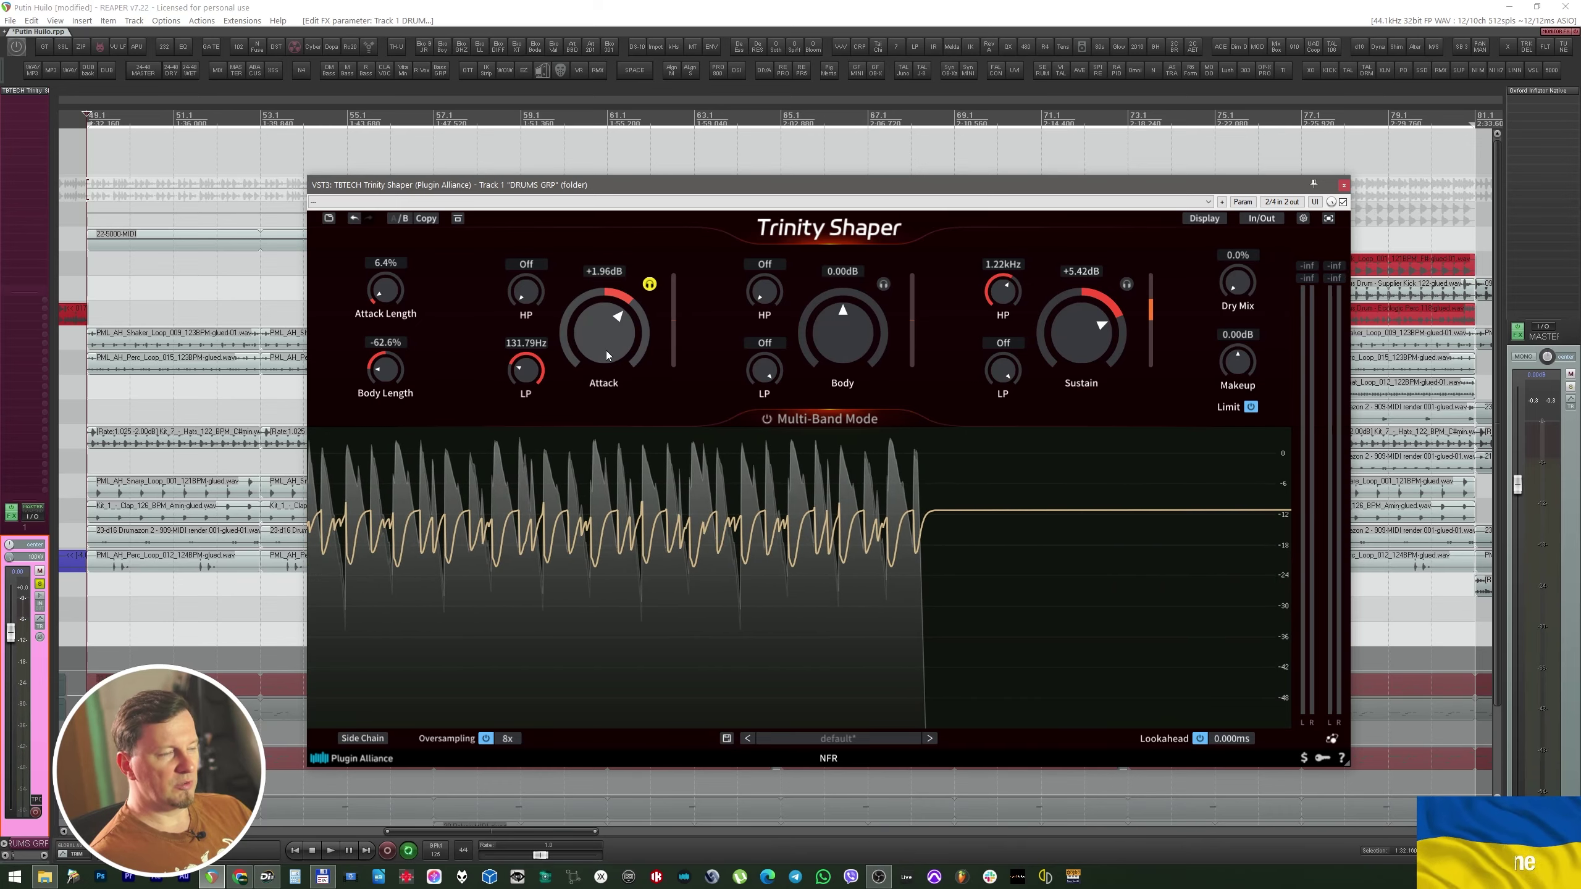
left_click(651, 287)
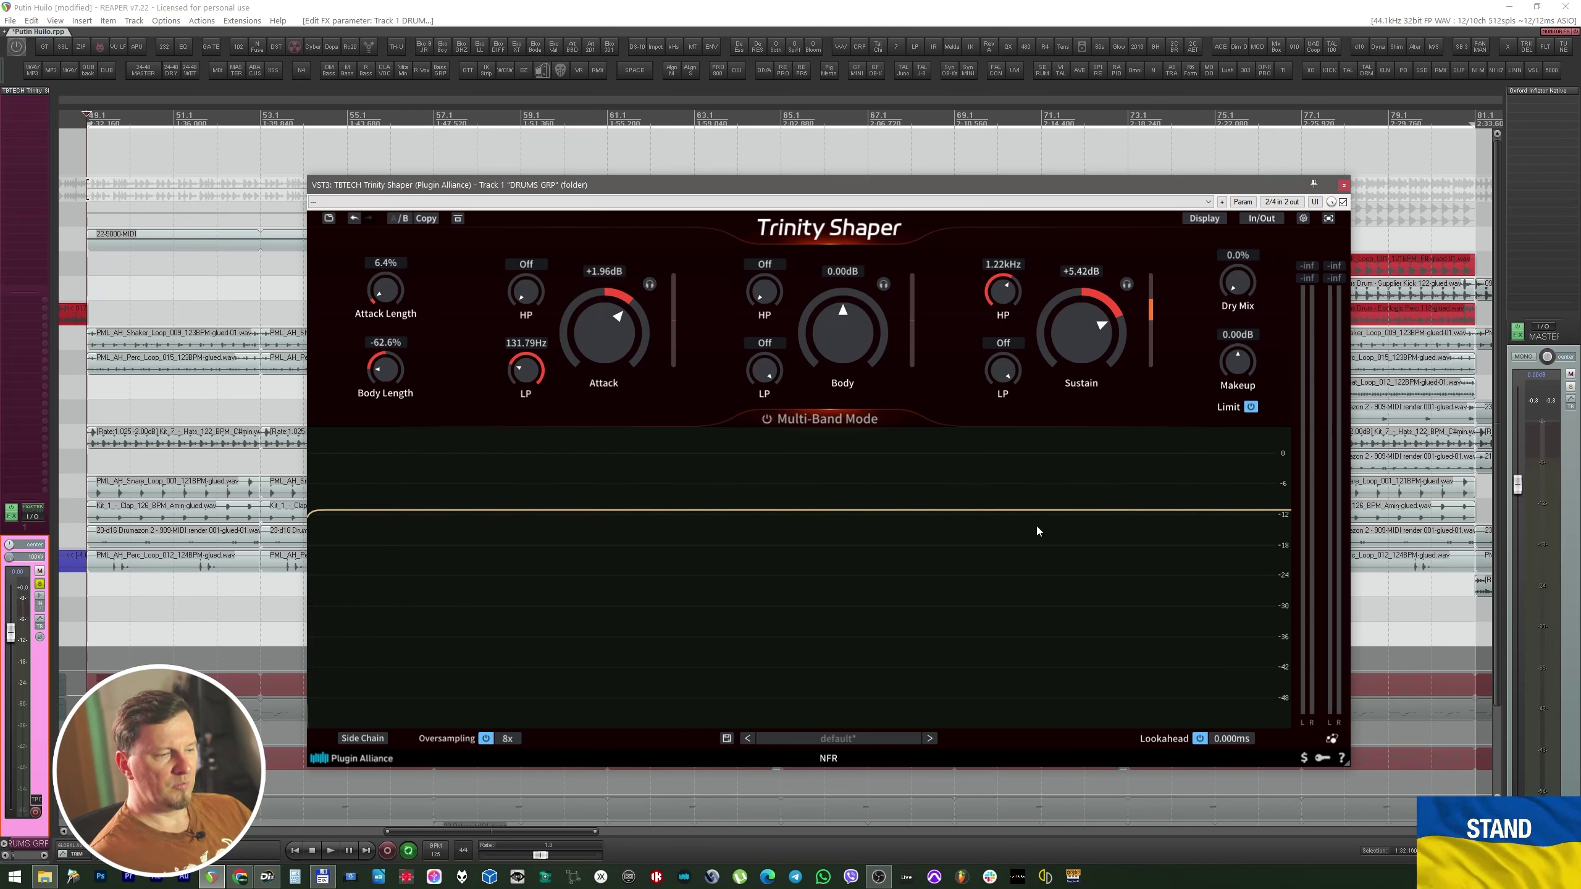
Compare the drums with Lookahead on and off during playback, leaving it on at 2.500 ms.
mouse_move(1222, 747)
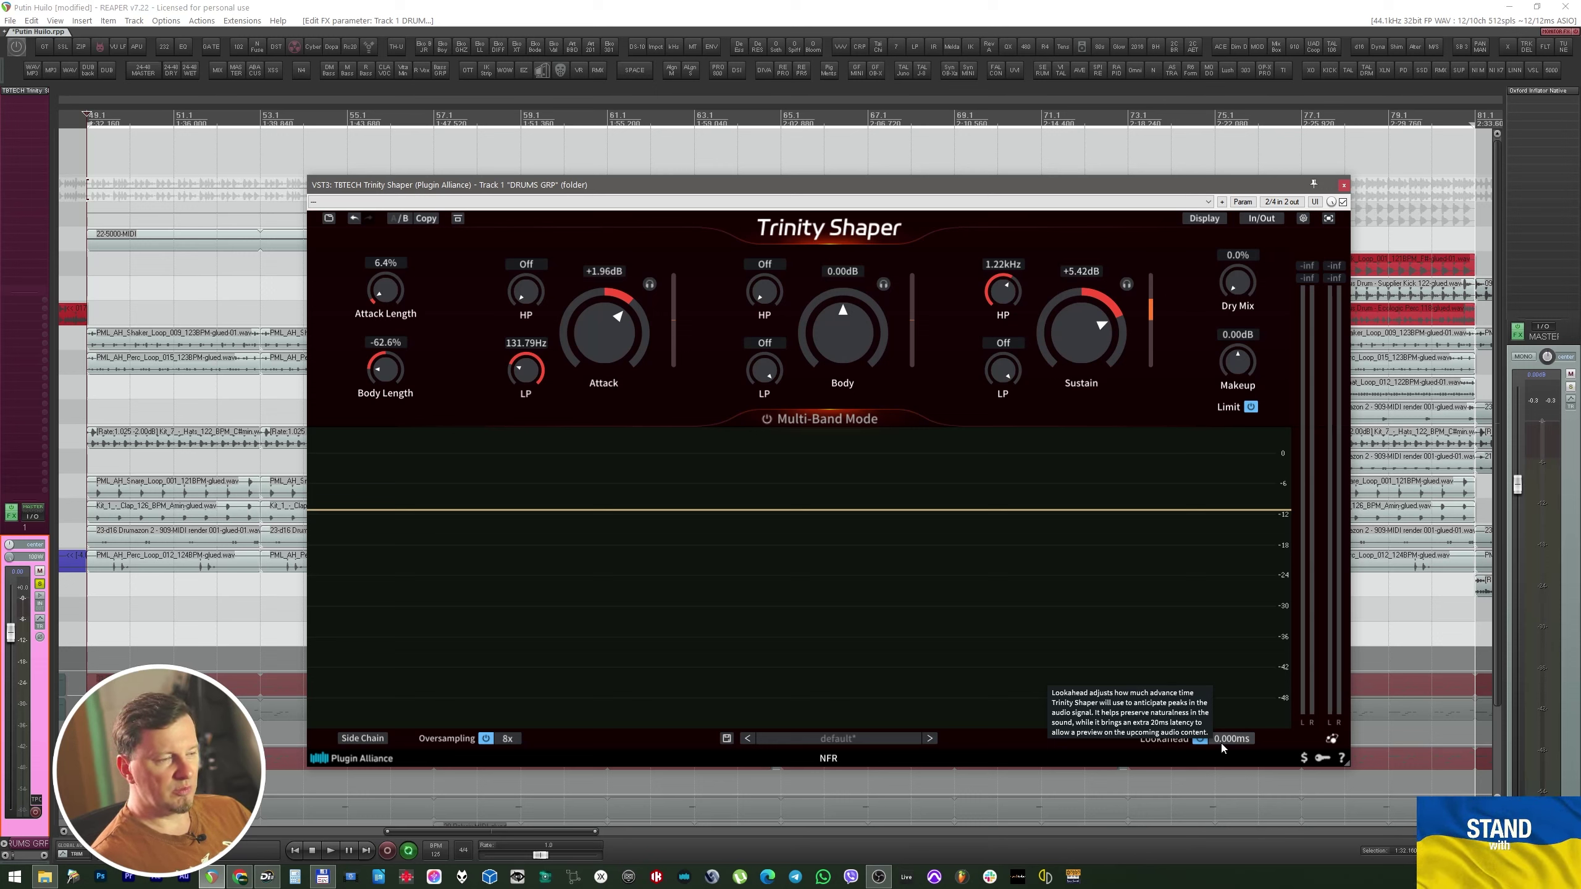
key("space")
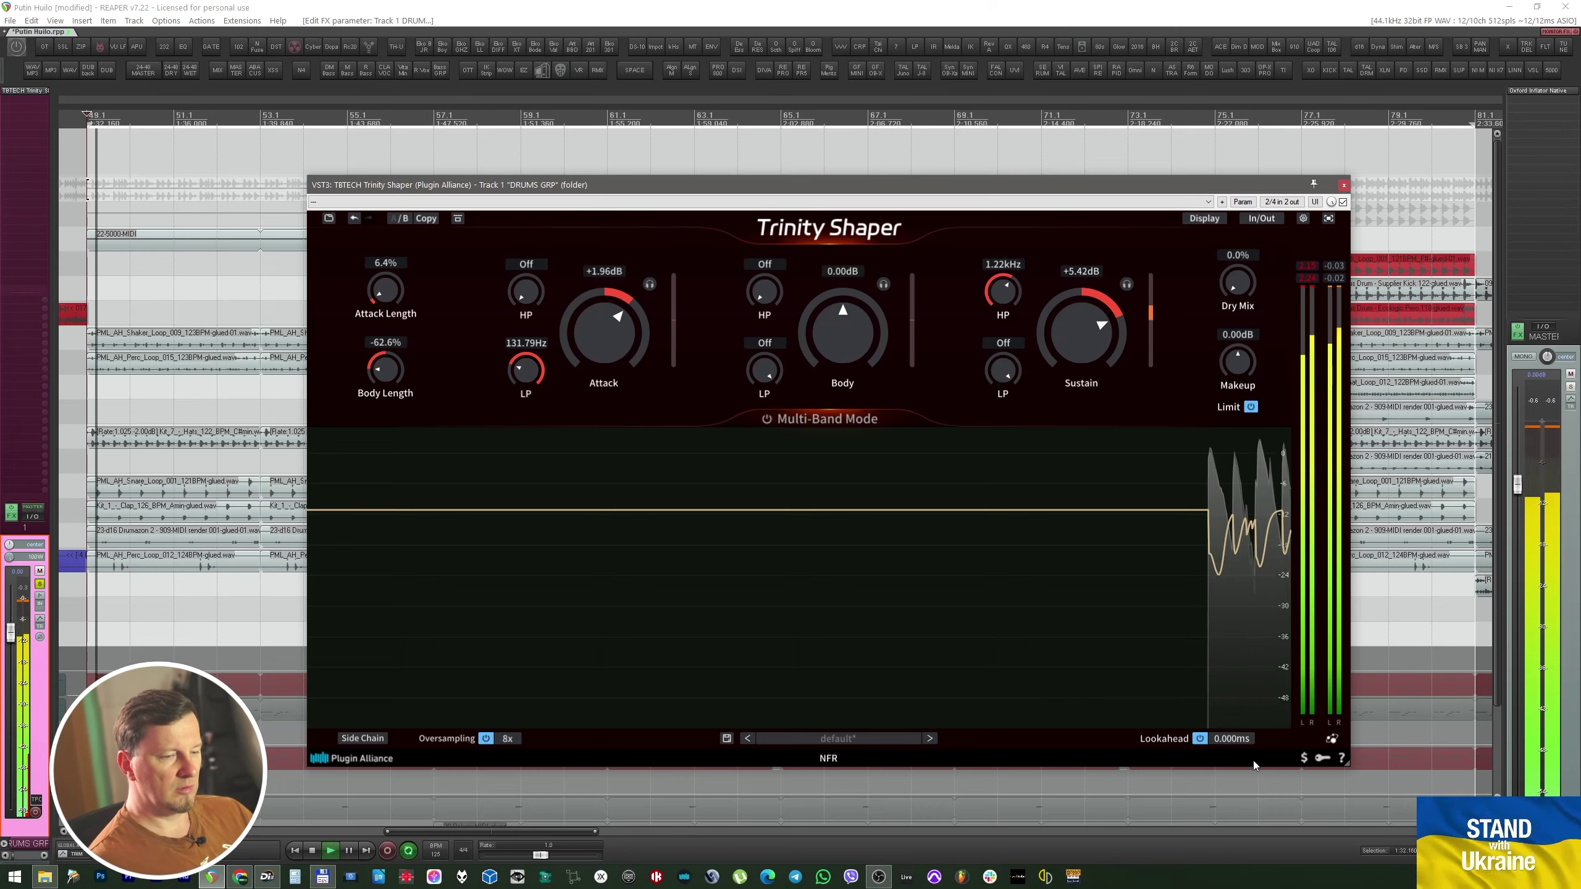
left_click(1201, 739)
left_click(1201, 739)
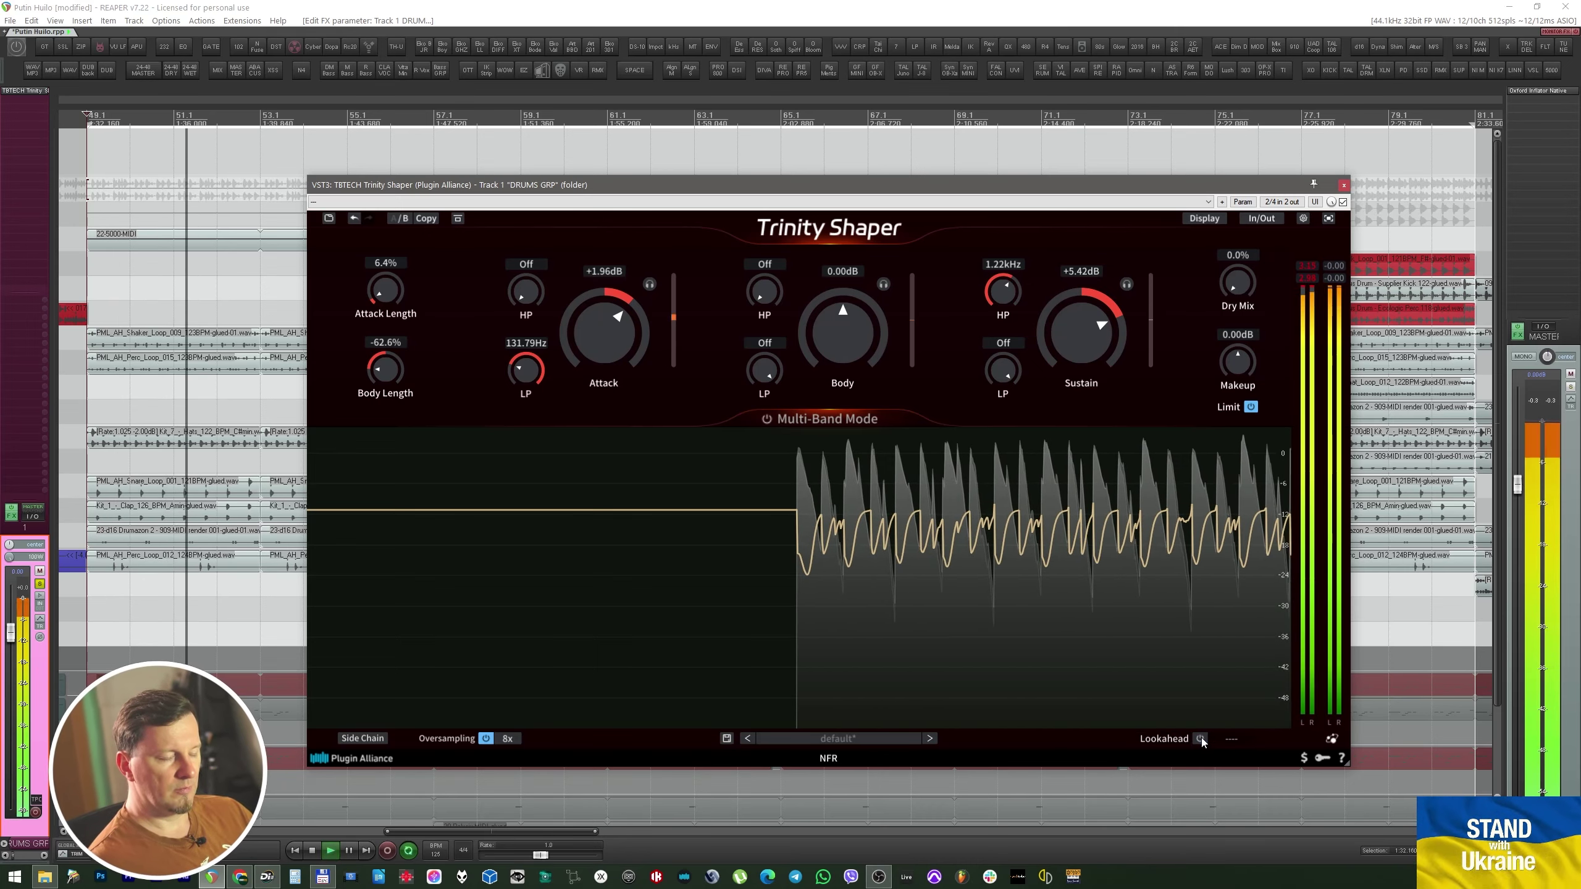
left_click(1201, 738)
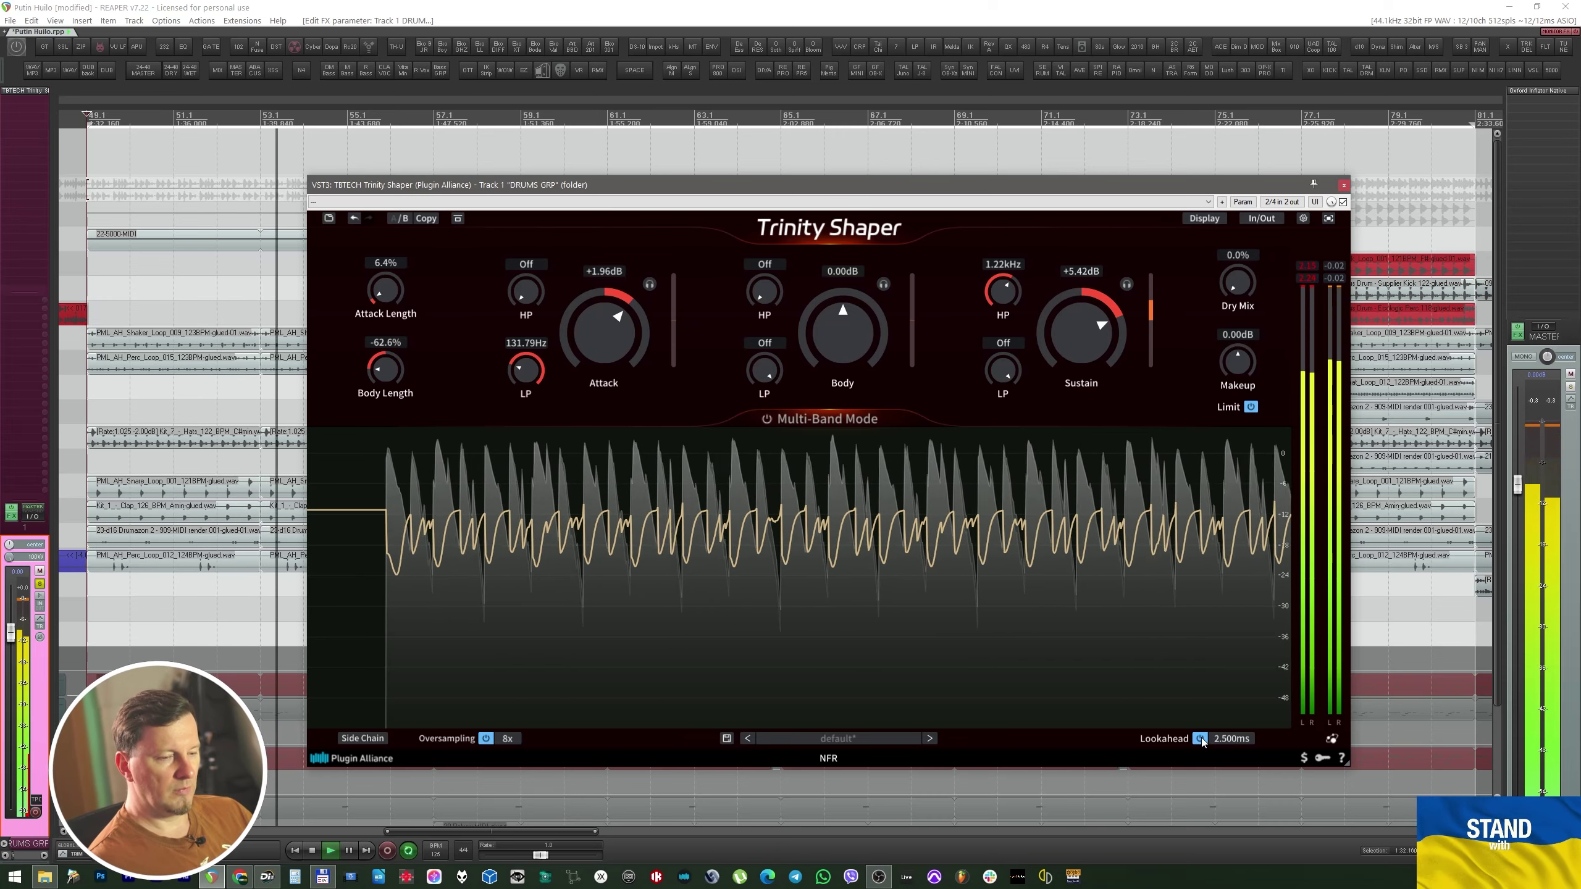
Stop playback and set the oversampling to 4x.
key("space")
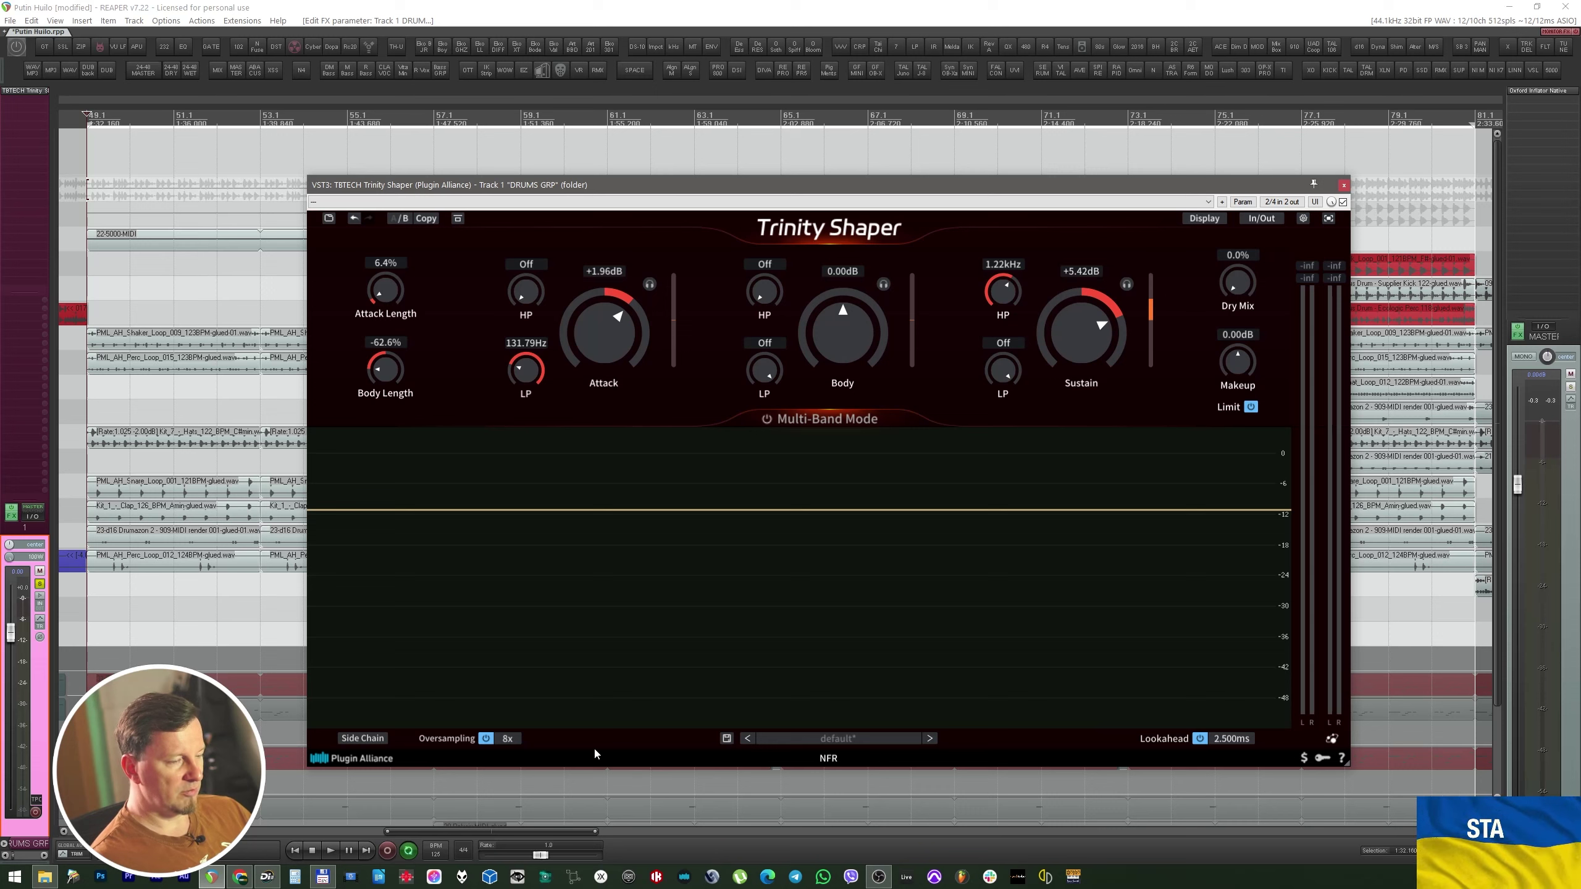
left_click(508, 740)
left_click(511, 695)
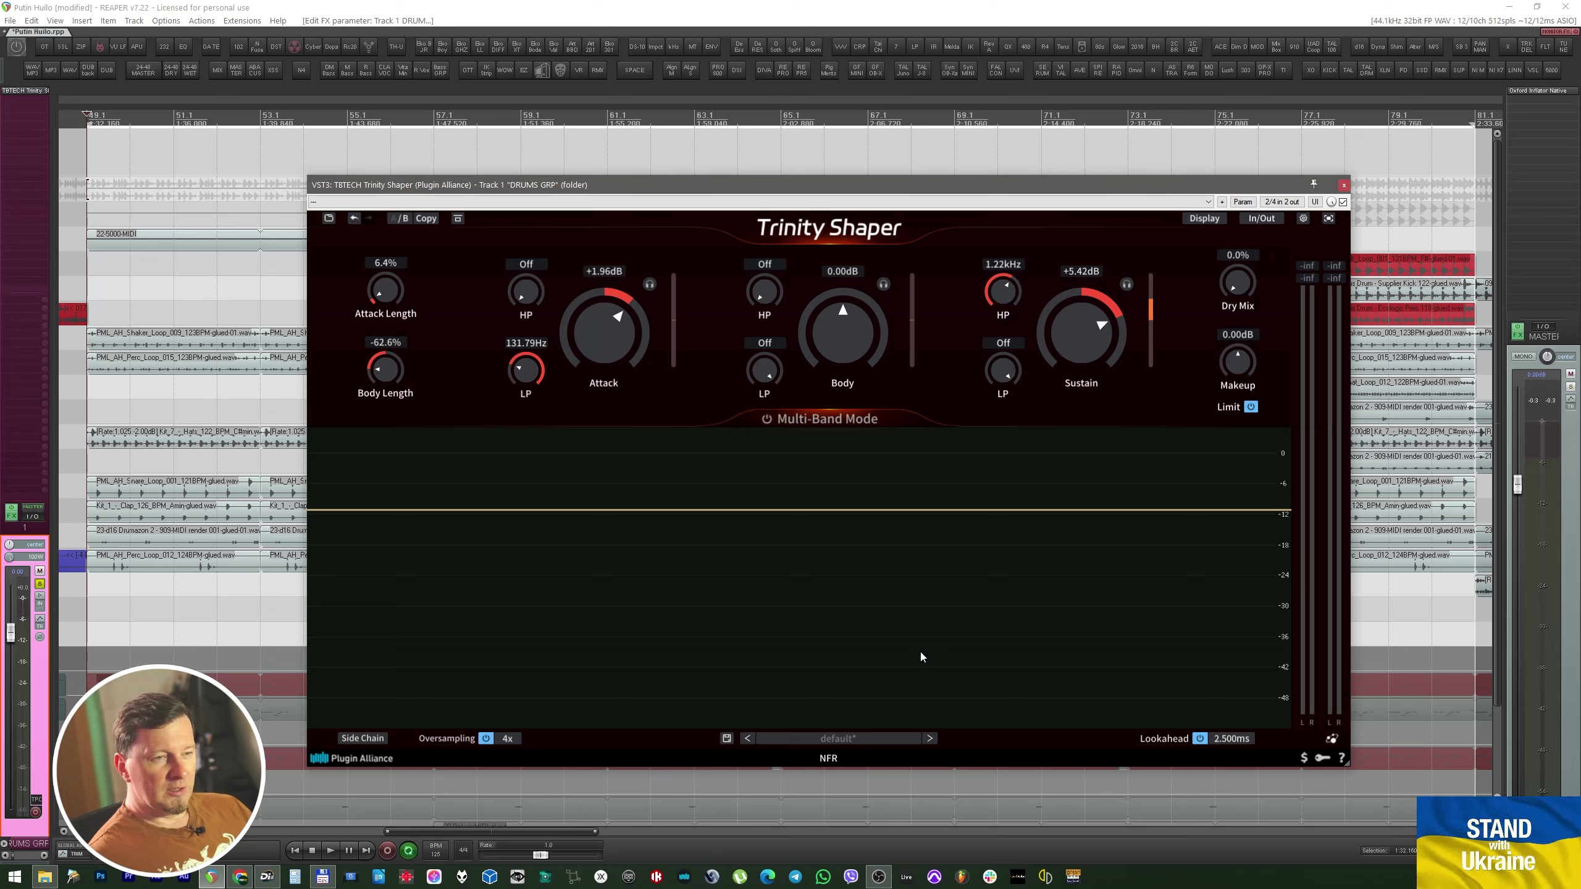
Show the side chain section, enable its EQ, and set the EQ display range to 12 dB.
left_click(365, 738)
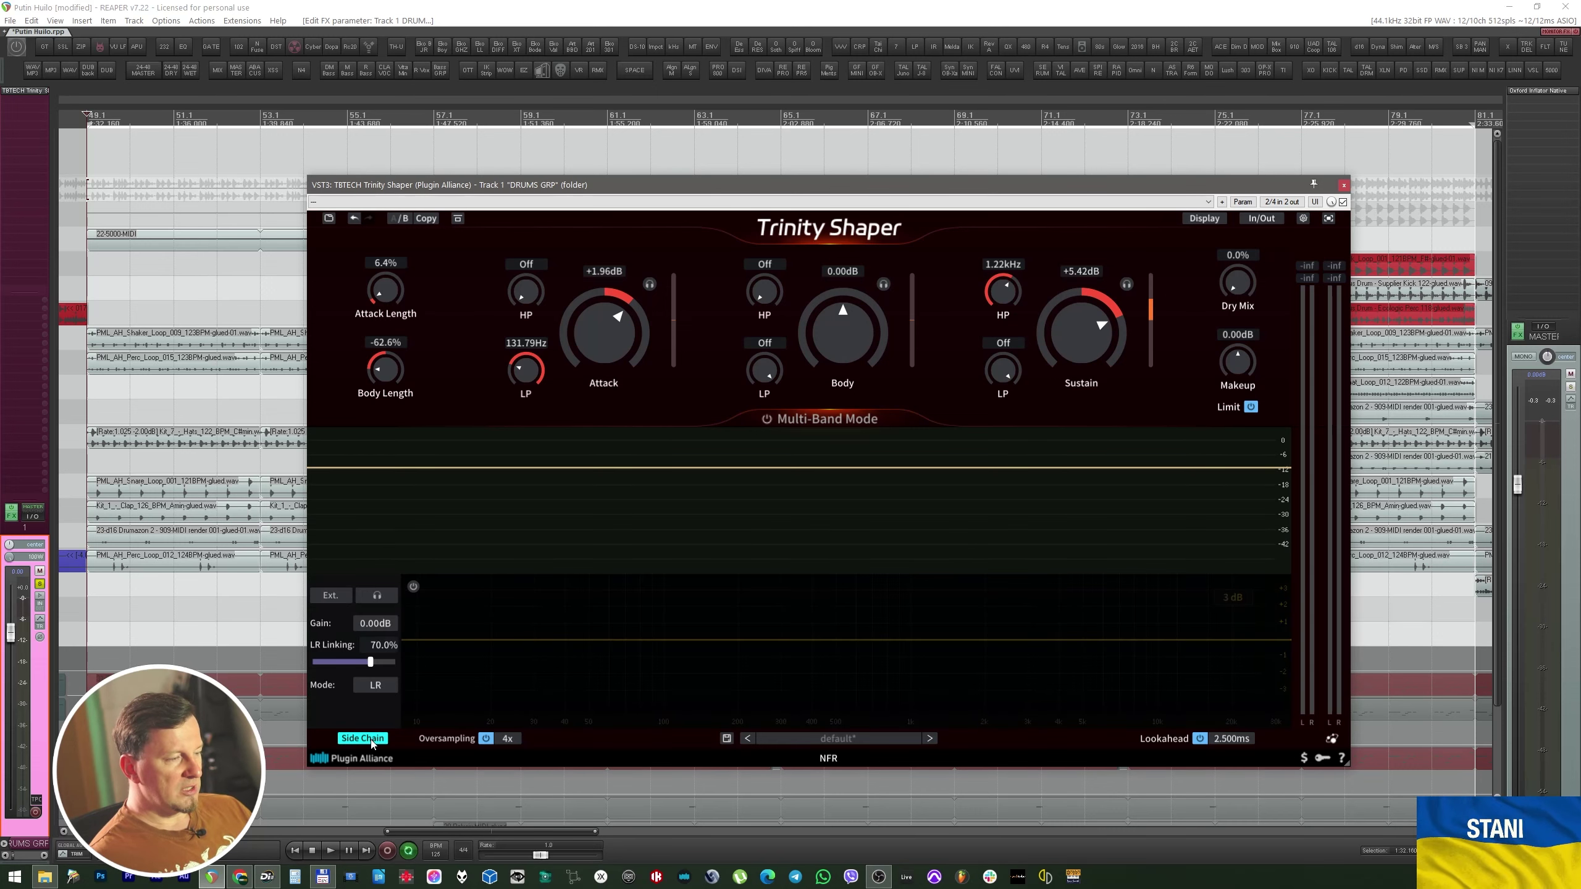
left_click(413, 586)
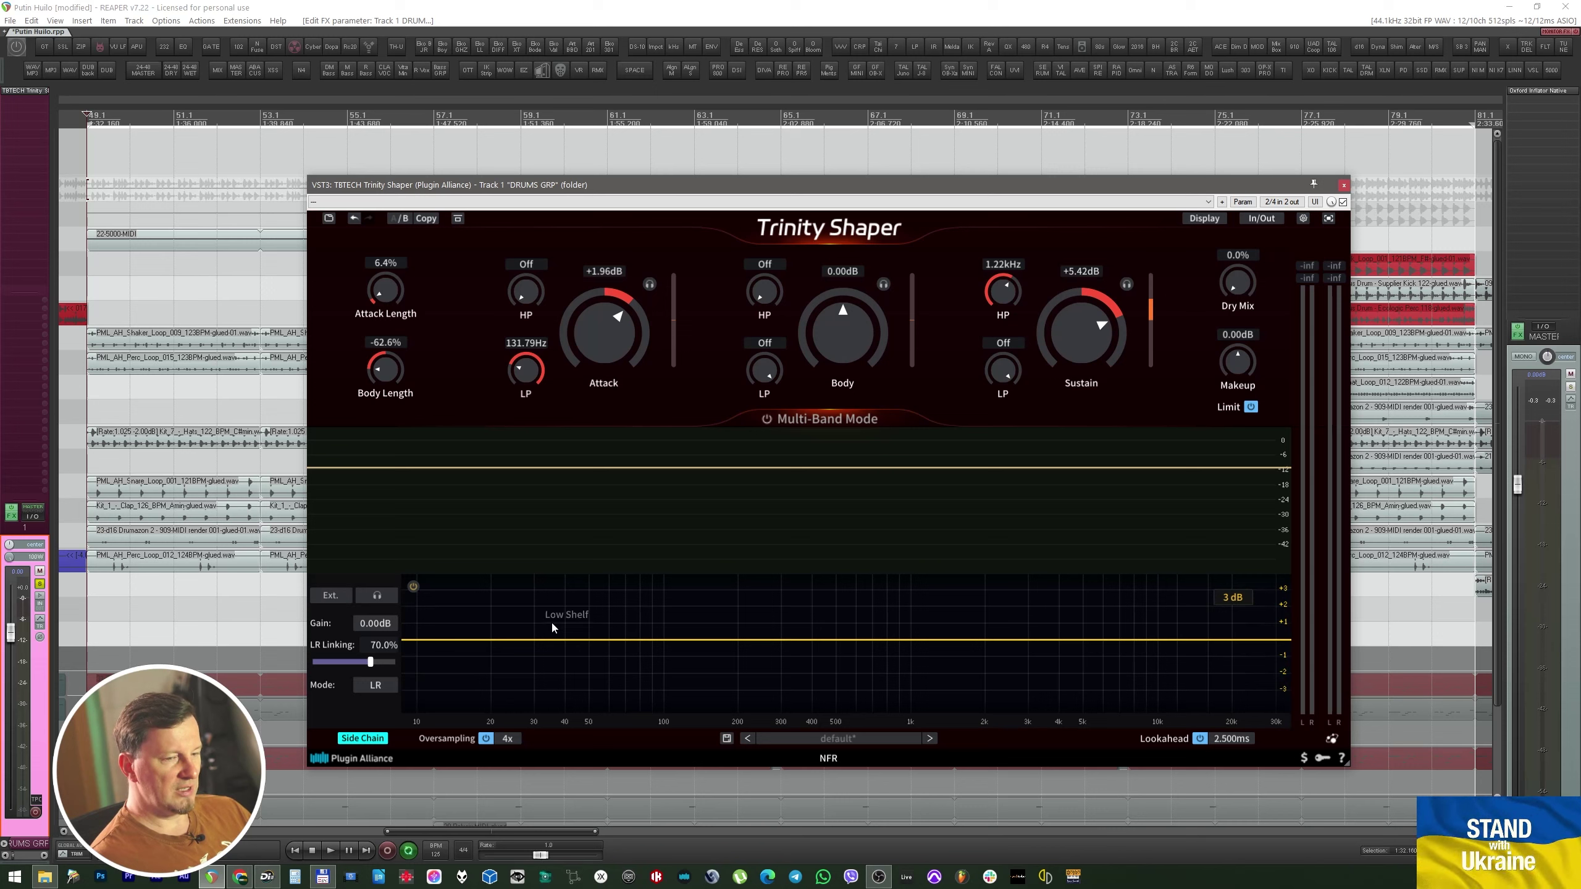
left_click(1233, 597)
left_click(1233, 644)
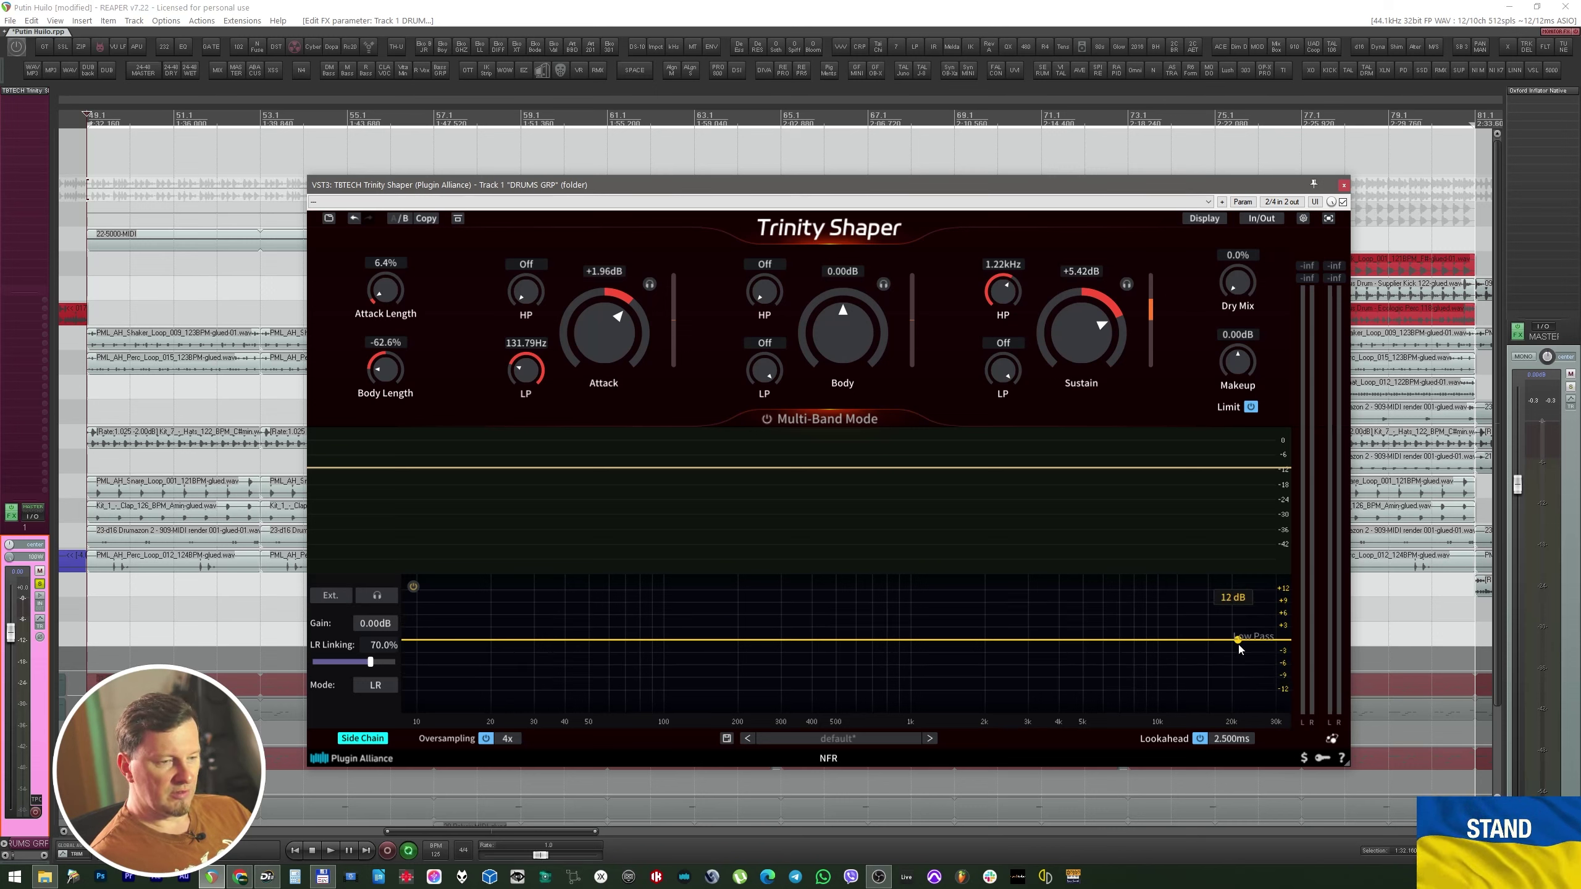
Add high-pass and low-pass filters to the side chain EQ, placing the high-pass at 10 Hz and the low-pass at about 82 Hz.
left_click_drag(491, 631, 599, 647)
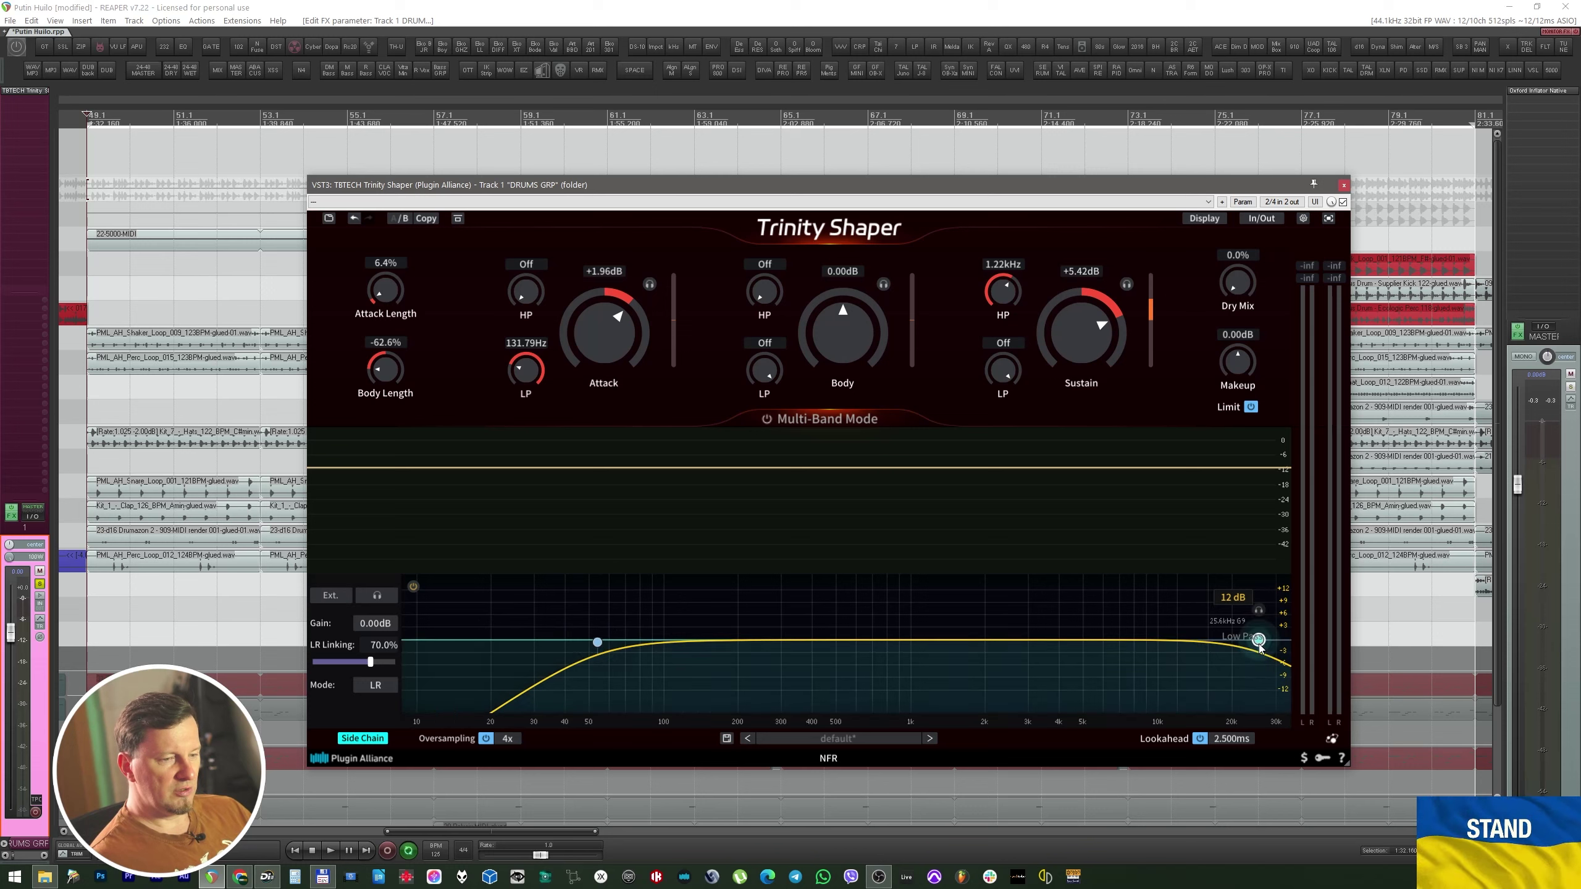
left_click_drag(1260, 648, 945, 684)
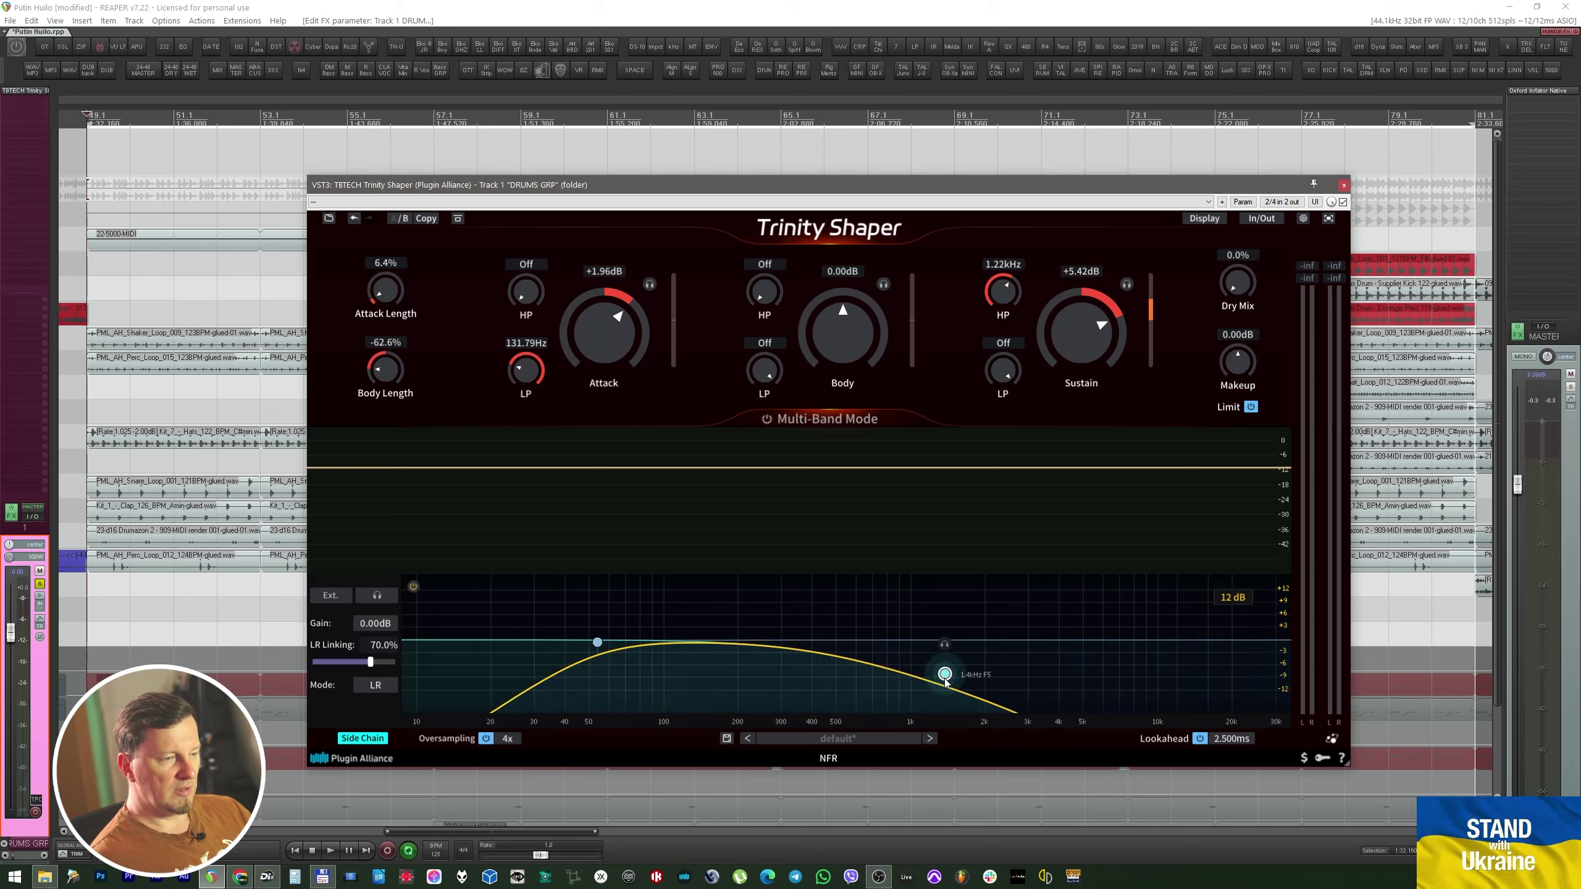
left_click_drag(618, 651, 416, 635)
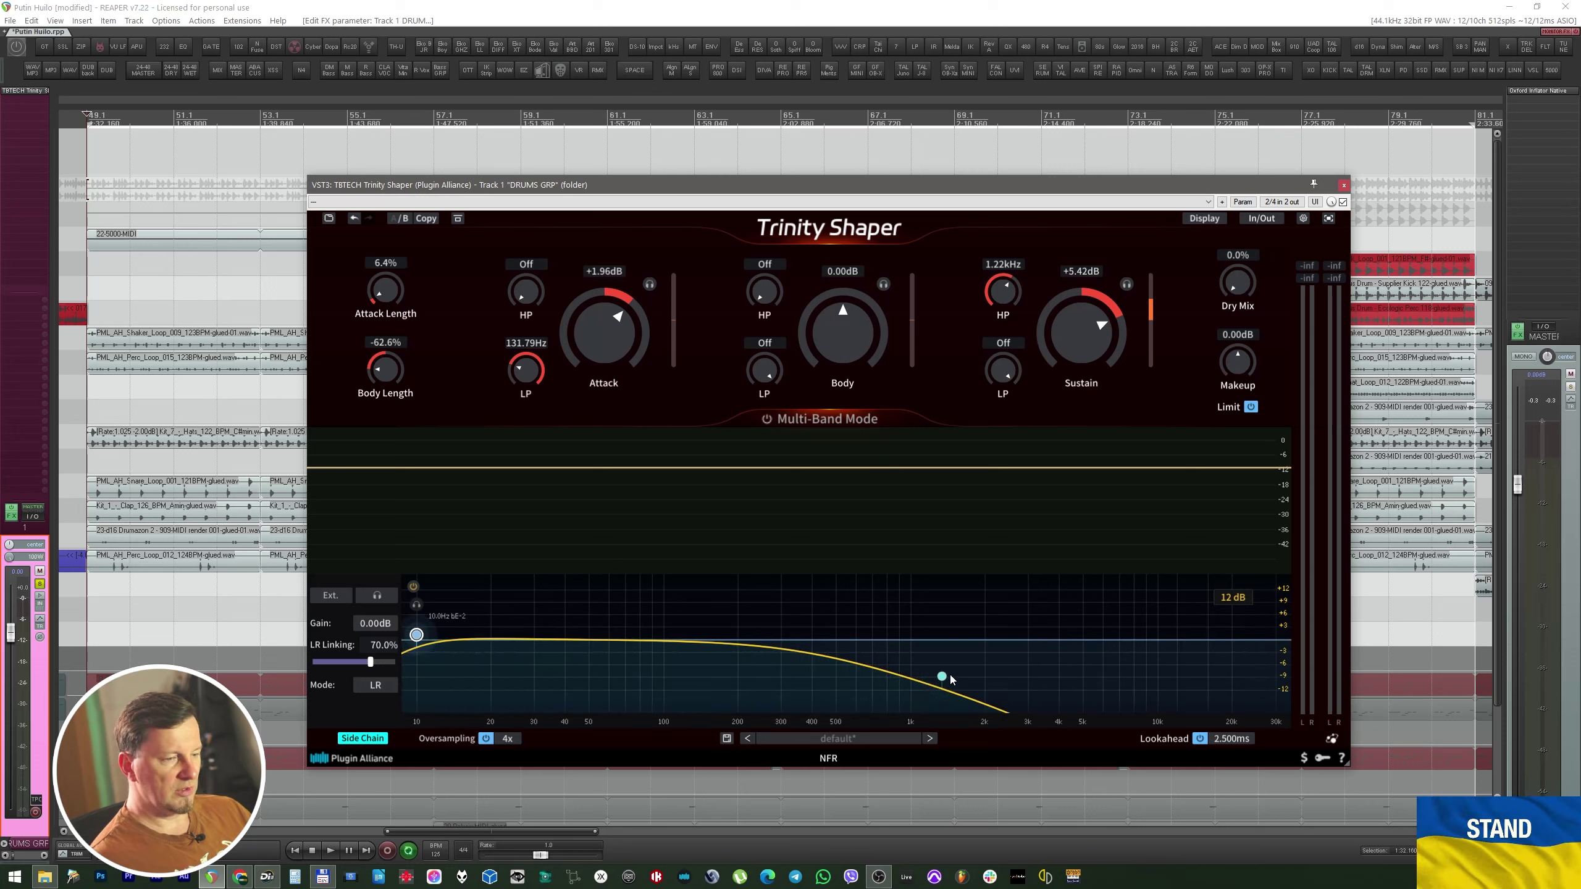
left_click_drag(951, 679, 645, 645)
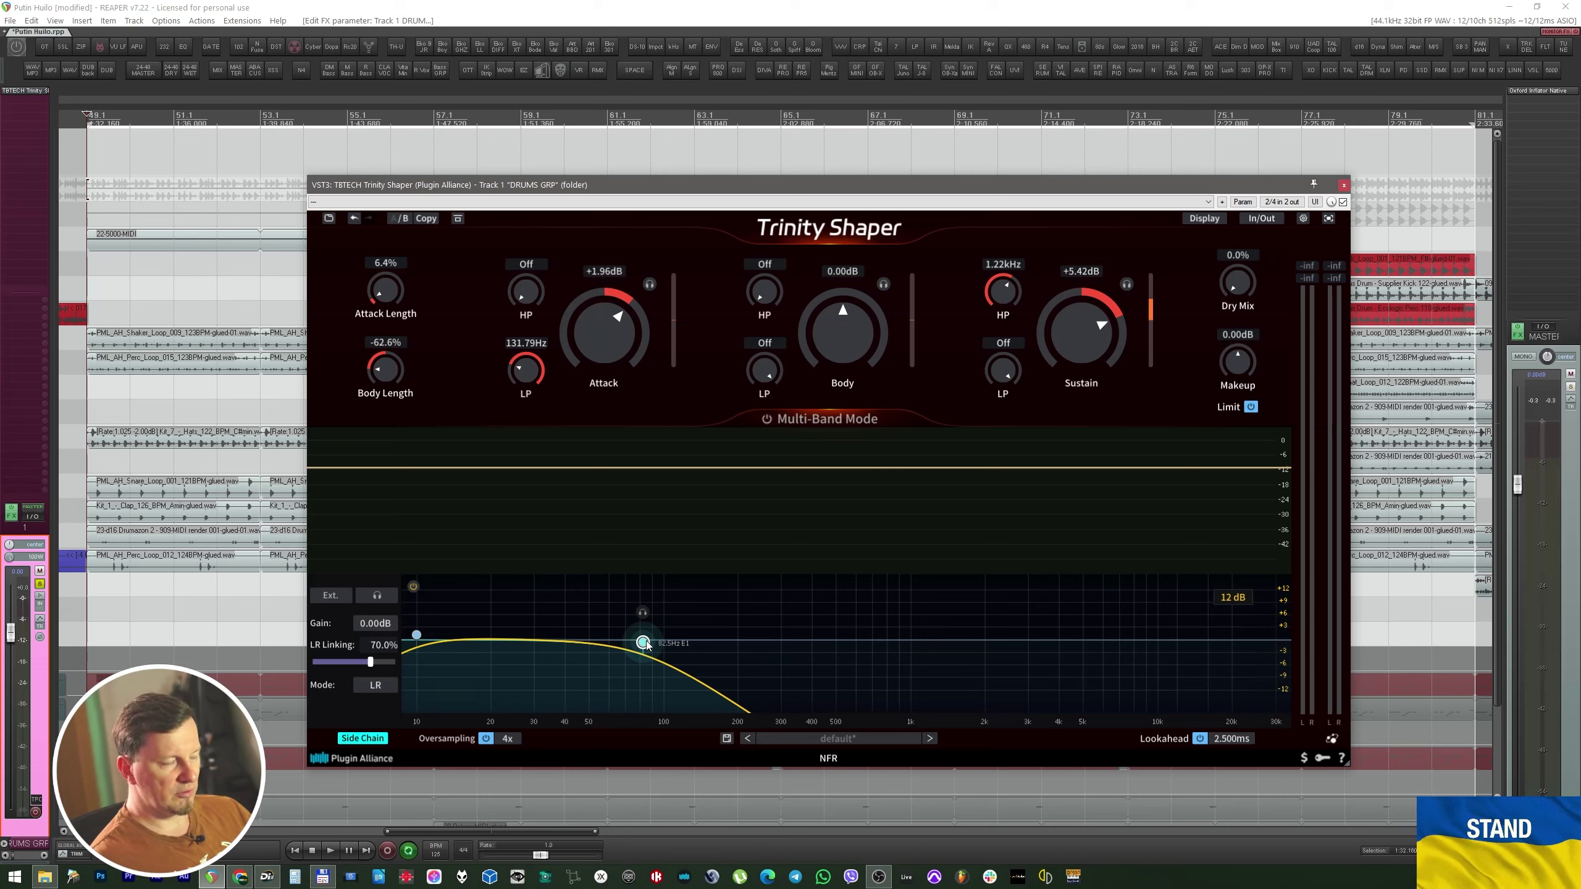
With the side chain soloed in playback, add a bell boost near 280 Hz and move the low-pass to about 92 Hz; stop and unsolo.
left_click(376, 597)
key("space")
left_click_drag(643, 643, 727, 589)
double_click(633, 650)
left_click_drag(607, 633, 617, 635)
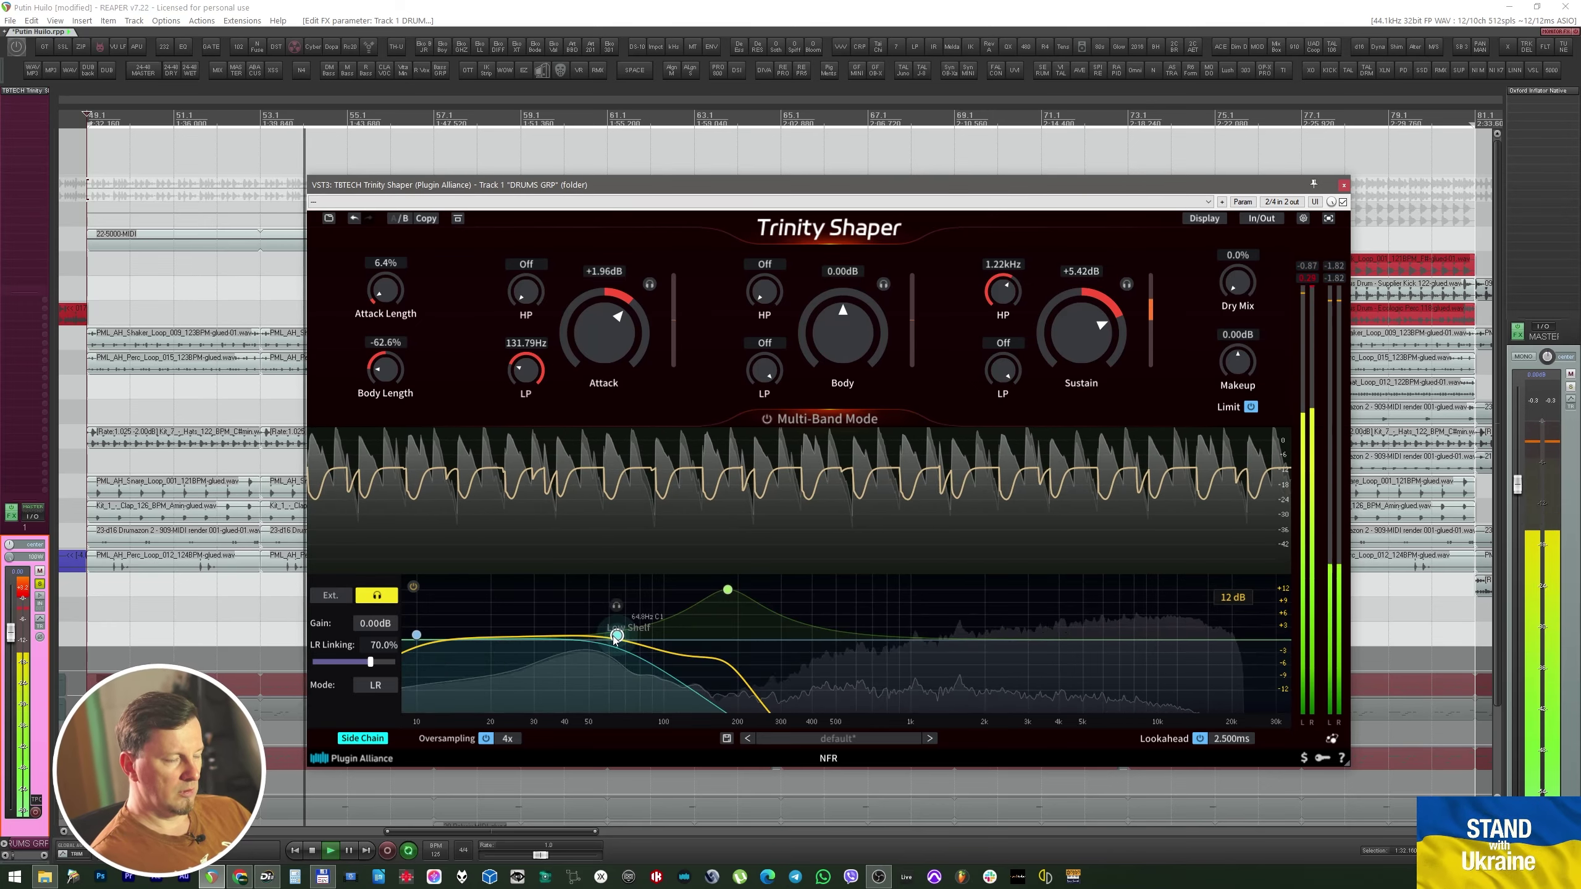
left_click_drag(727, 590, 772, 593)
left_click_drag(617, 636, 654, 644)
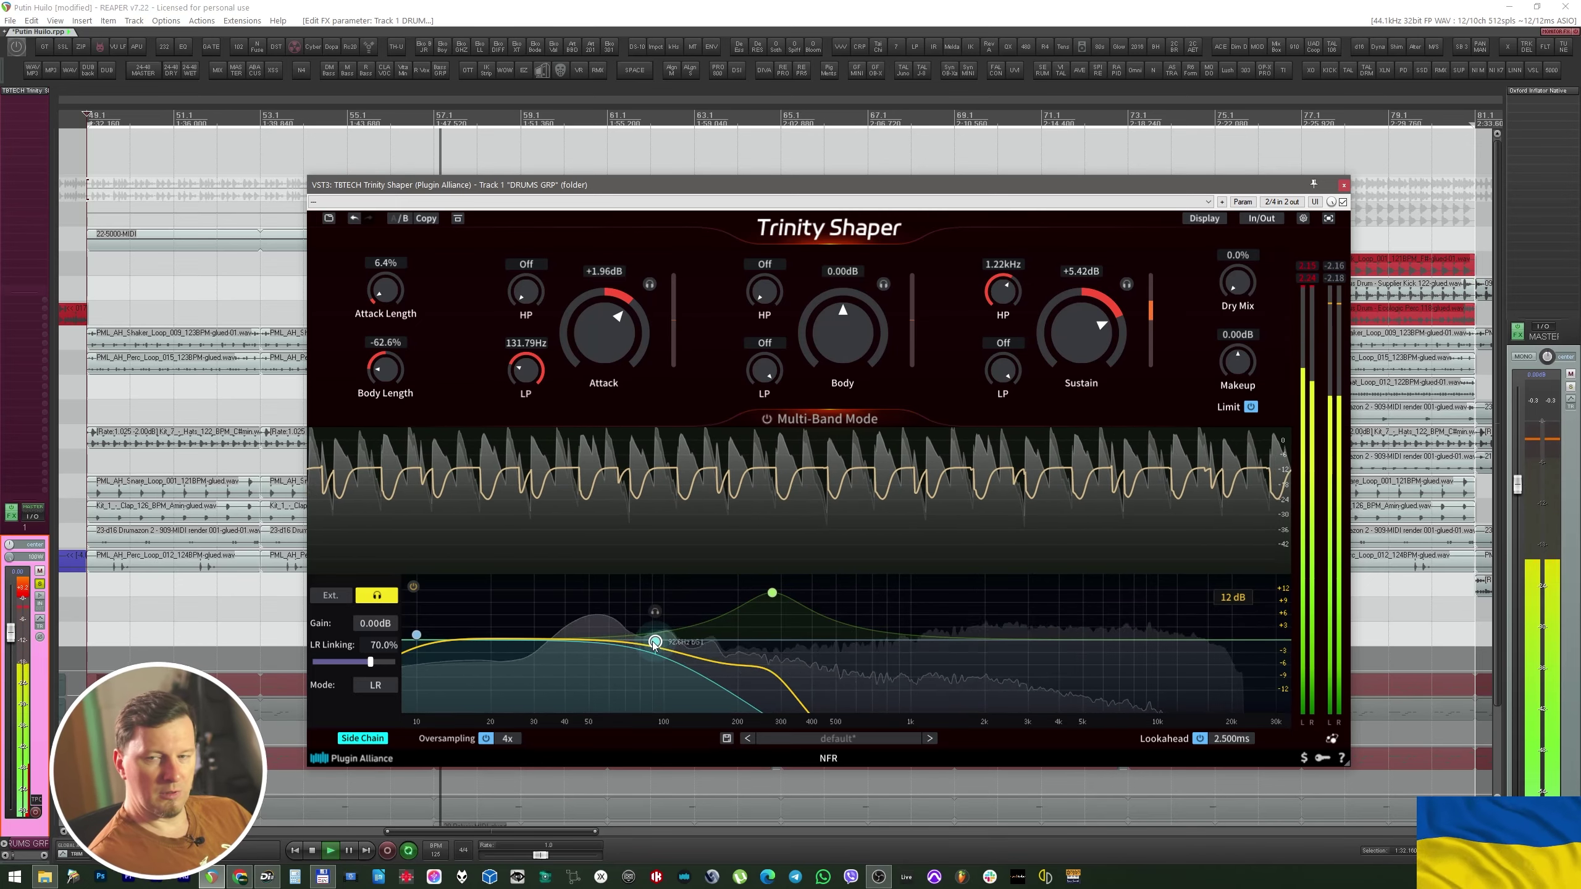
key("space")
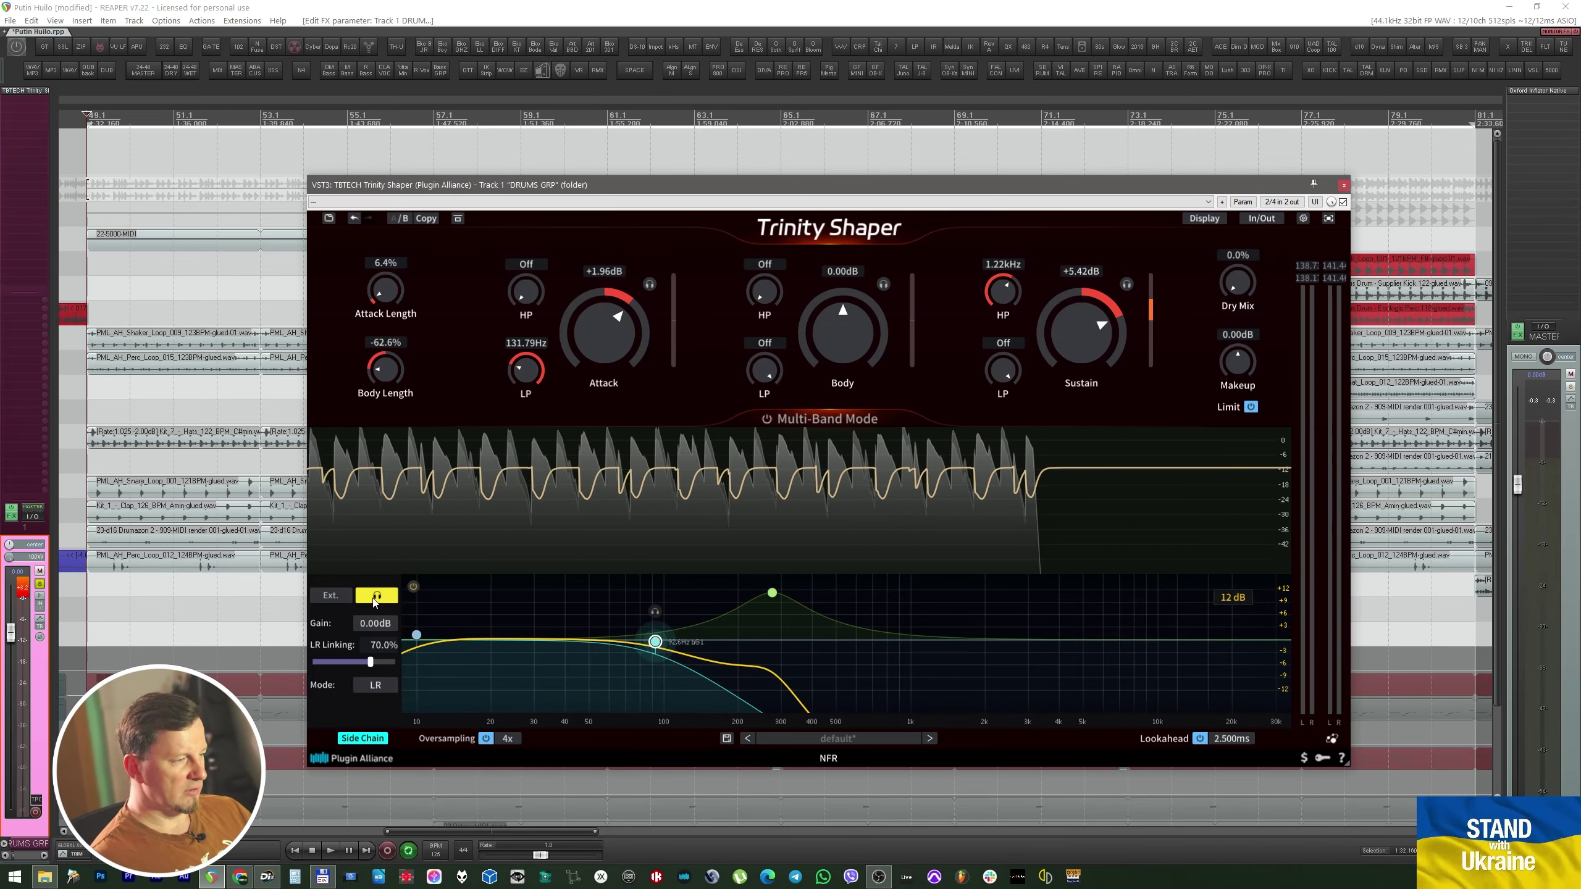
left_click(375, 597)
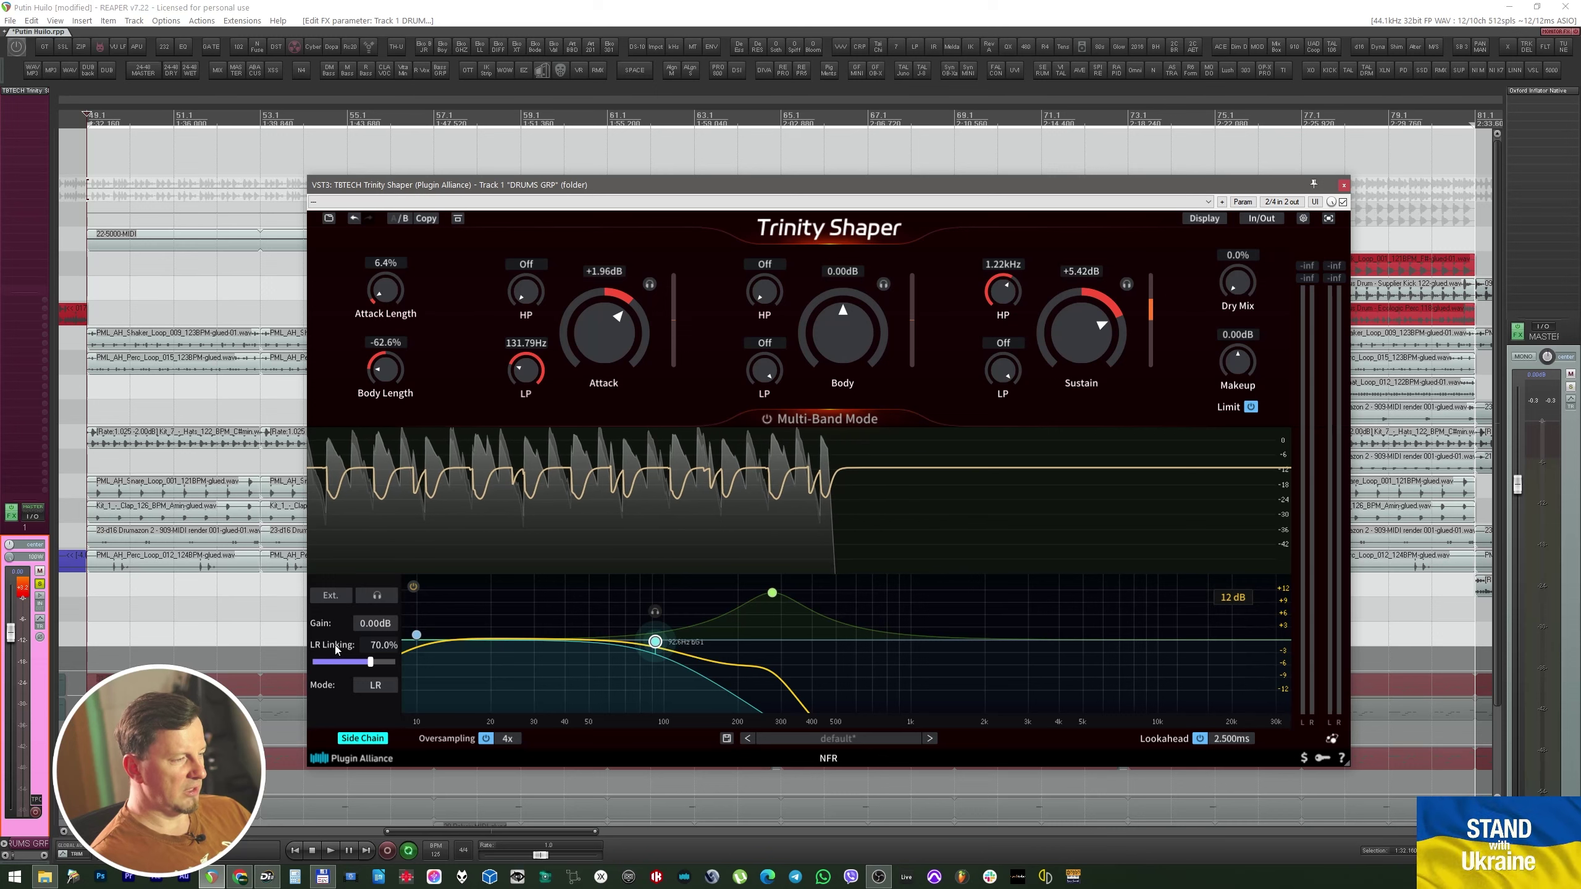
Set the side chain mode to MS and compare the side chain EQ on and off during playback, leaving it on.
left_click(388, 685)
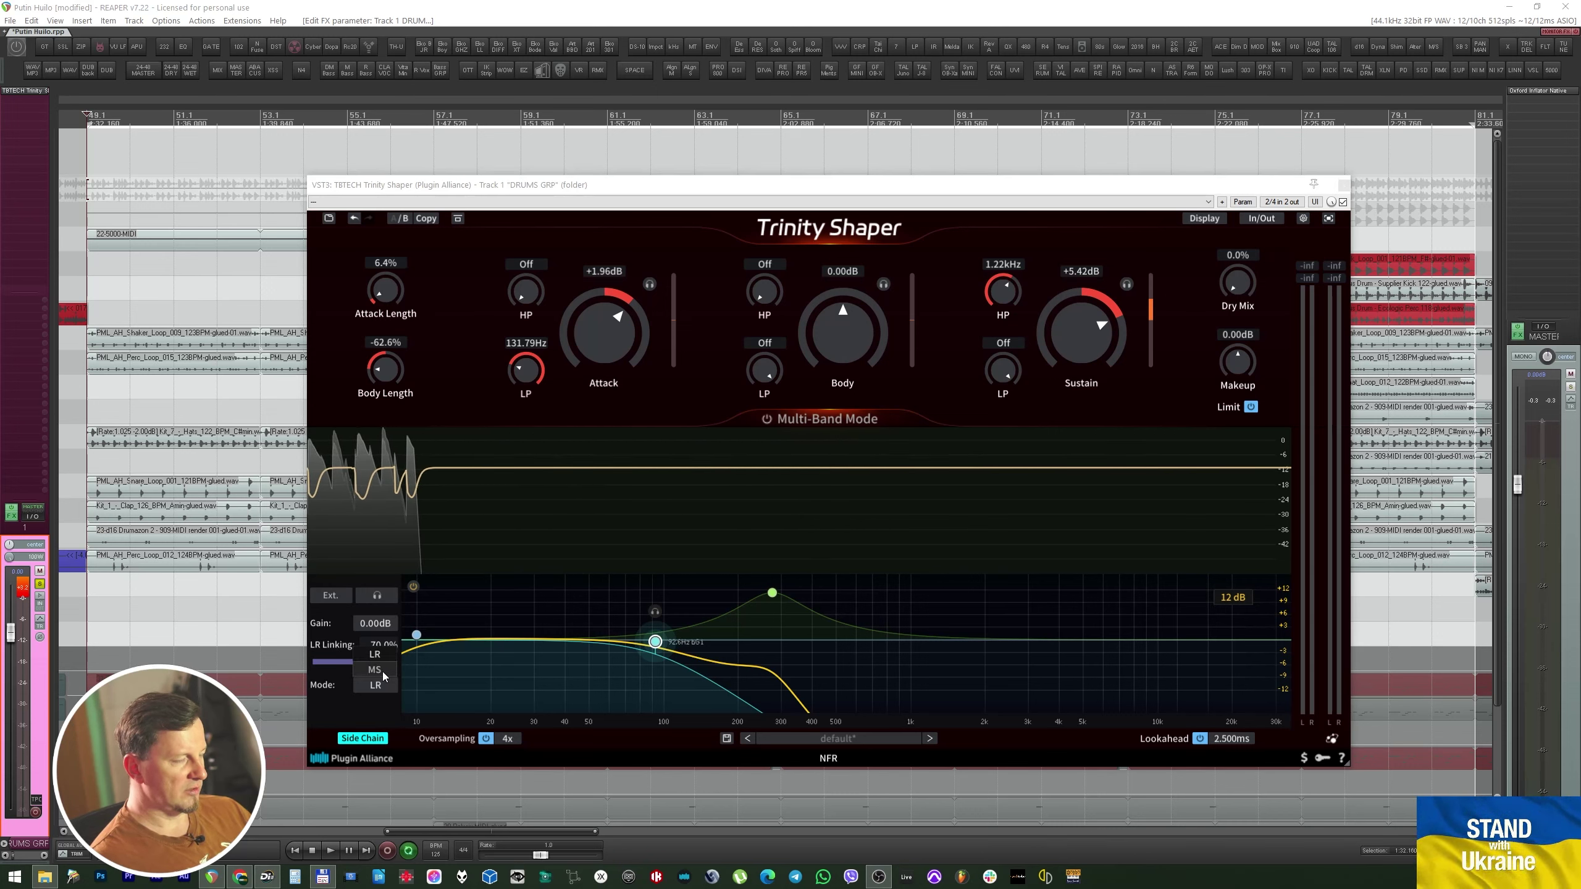
left_click(383, 671)
key("space")
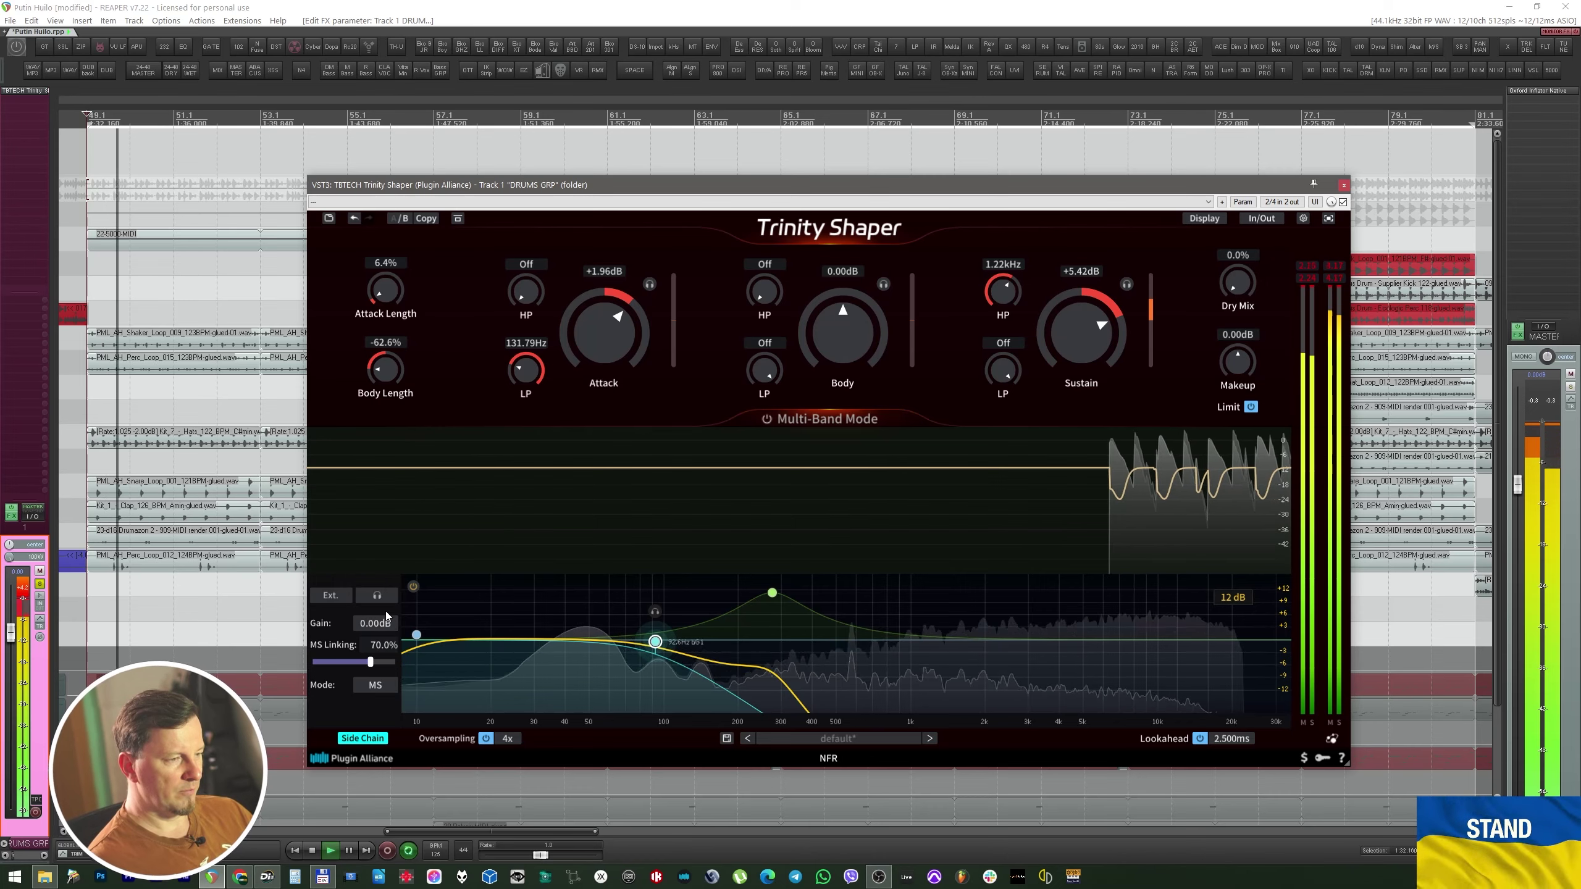
key("space")
key("space")
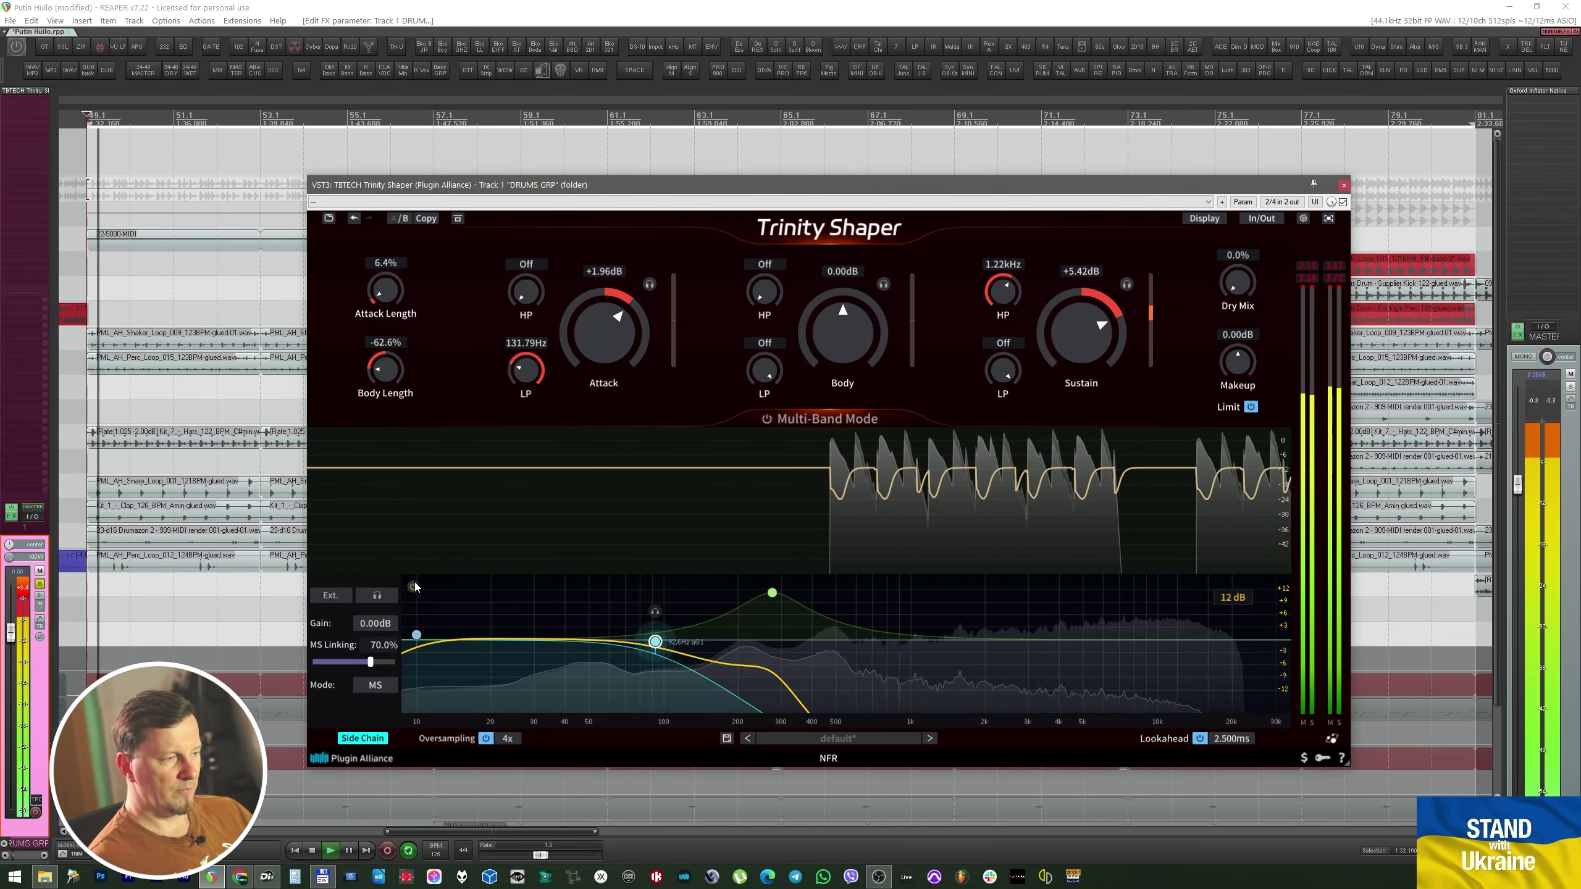
left_click(414, 586)
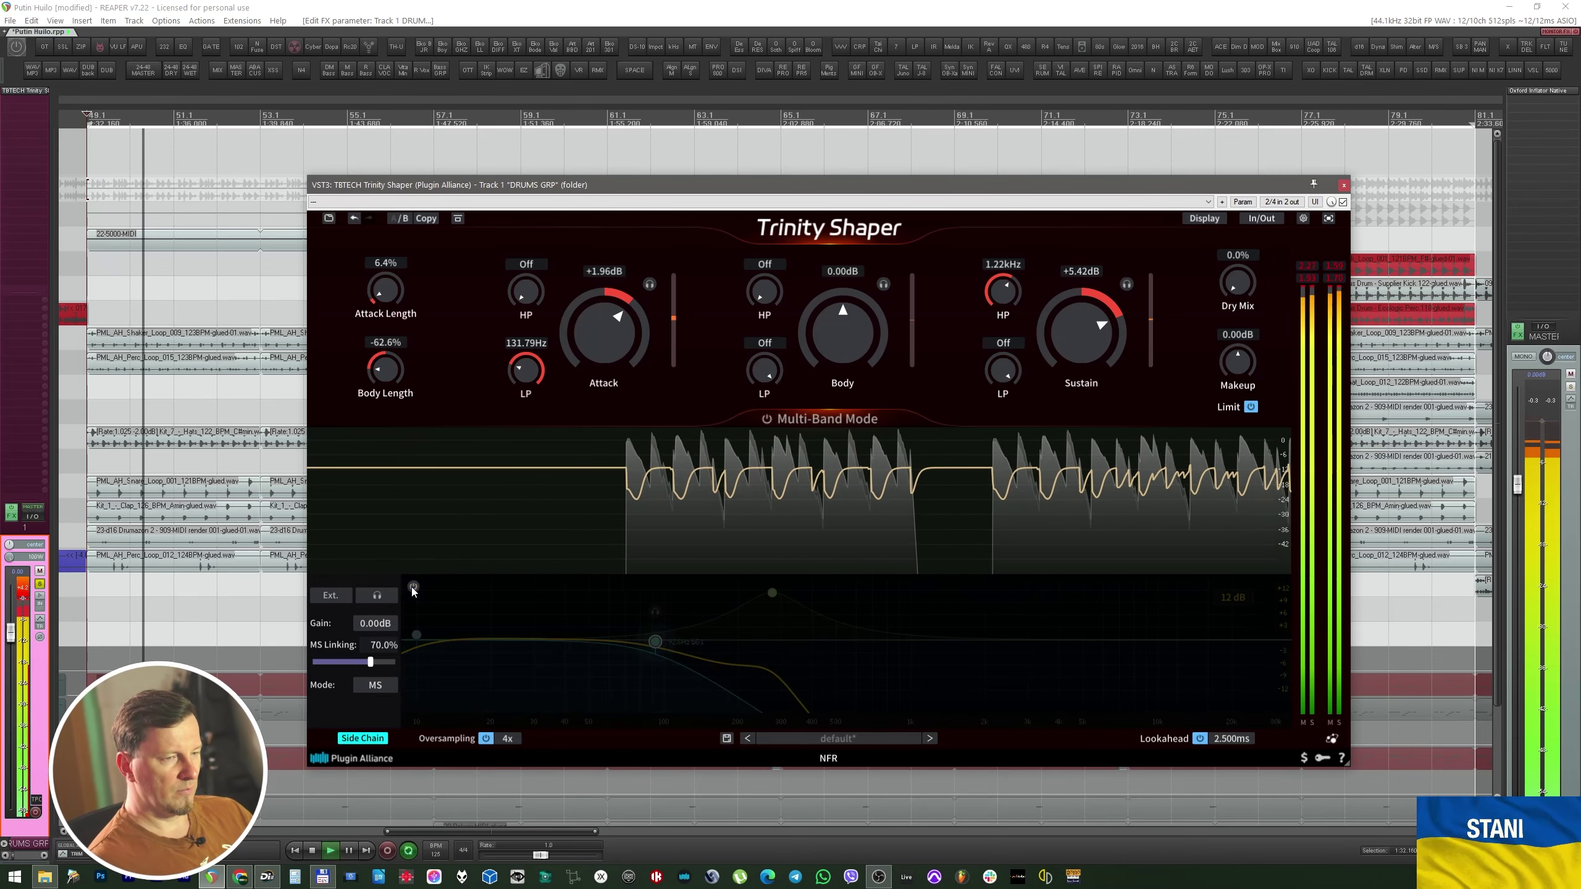
left_click(413, 586)
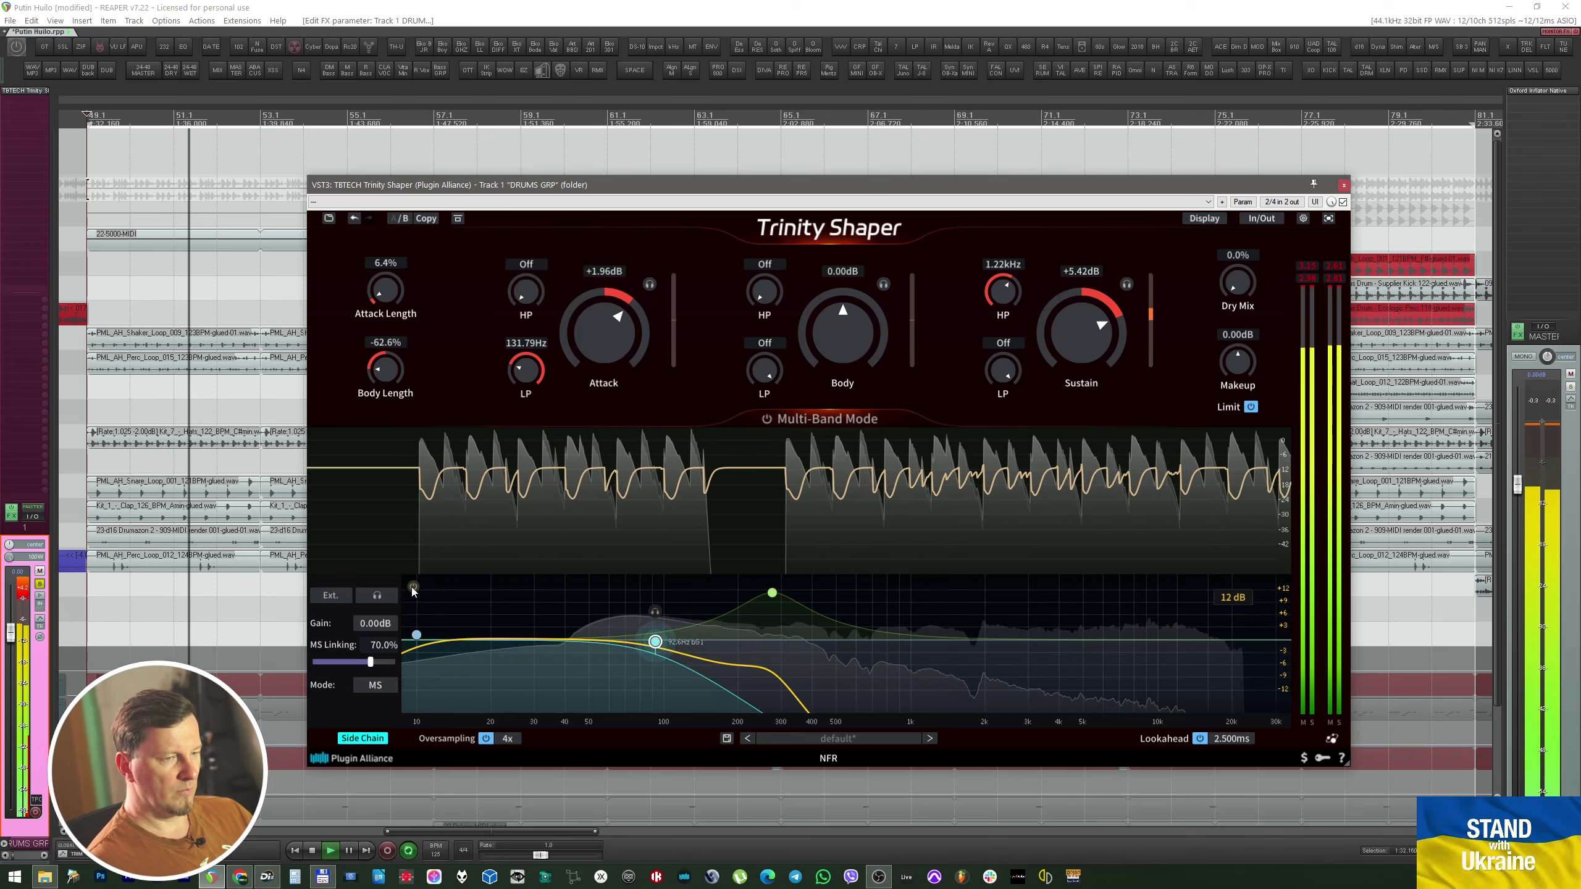
key("space")
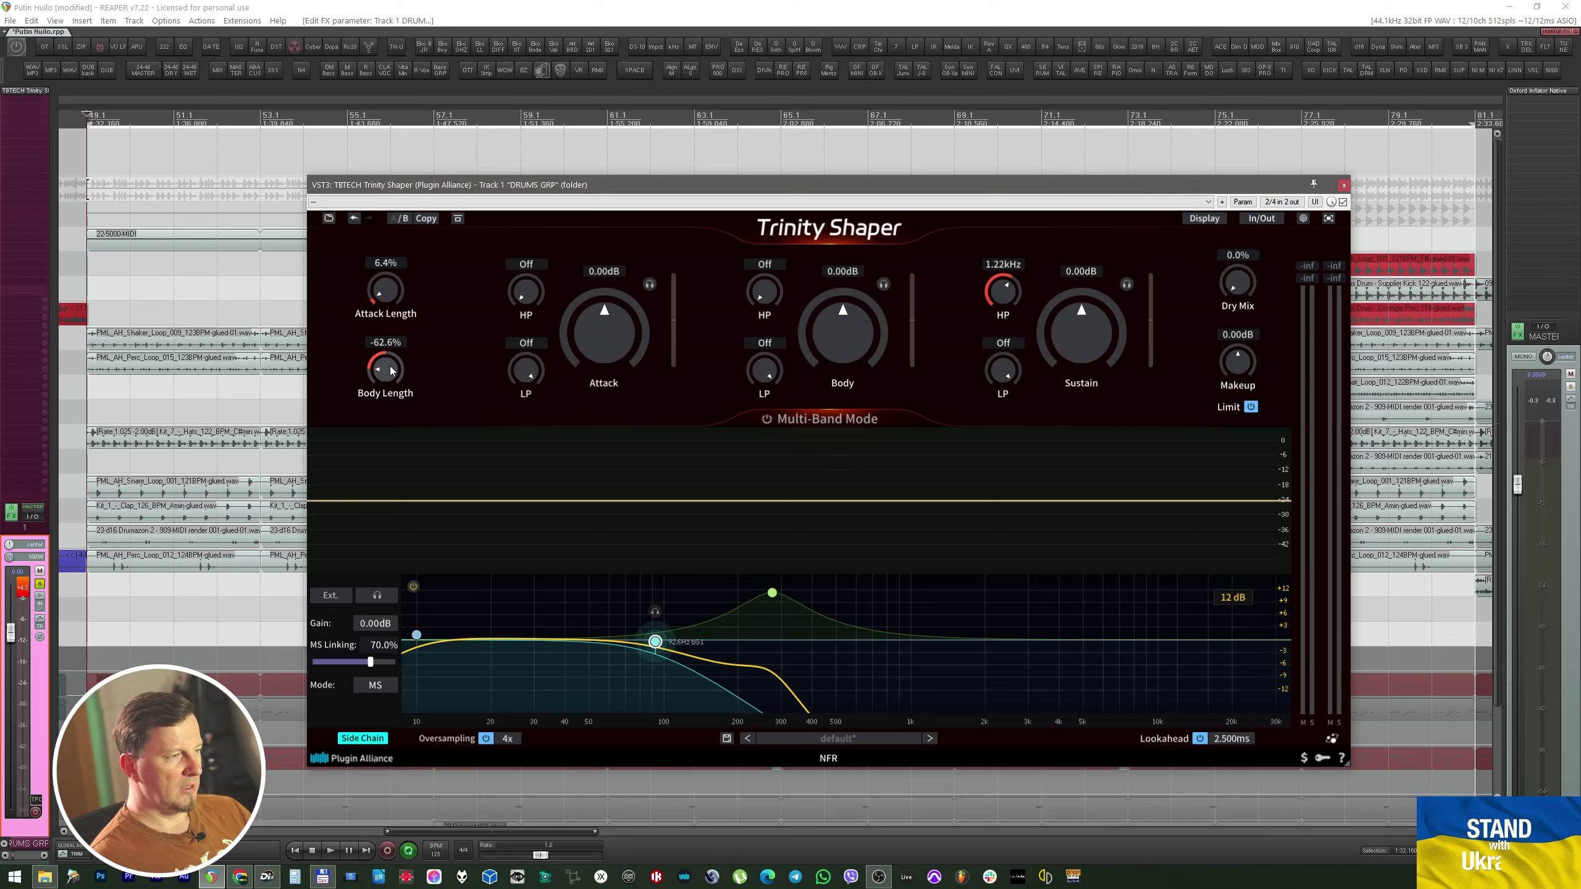
Raise Attack to +8.92 dB and compare the side chain EQ on and off during playback, leaving it on.
left_click_drag(613, 339, 626, 212)
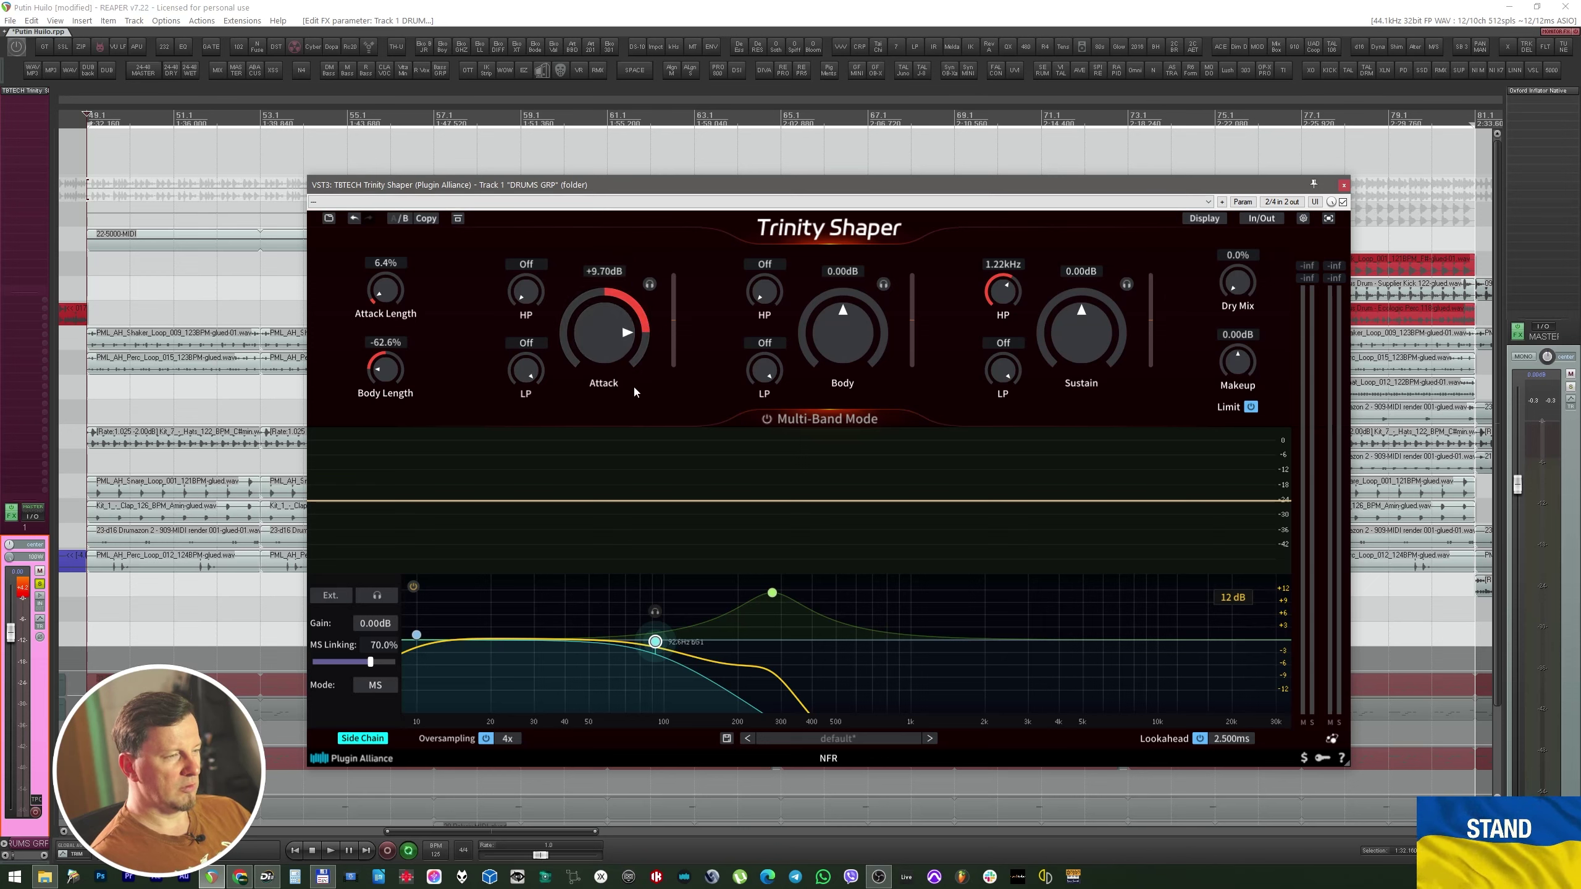
key("space")
left_click_drag(612, 329, 613, 335)
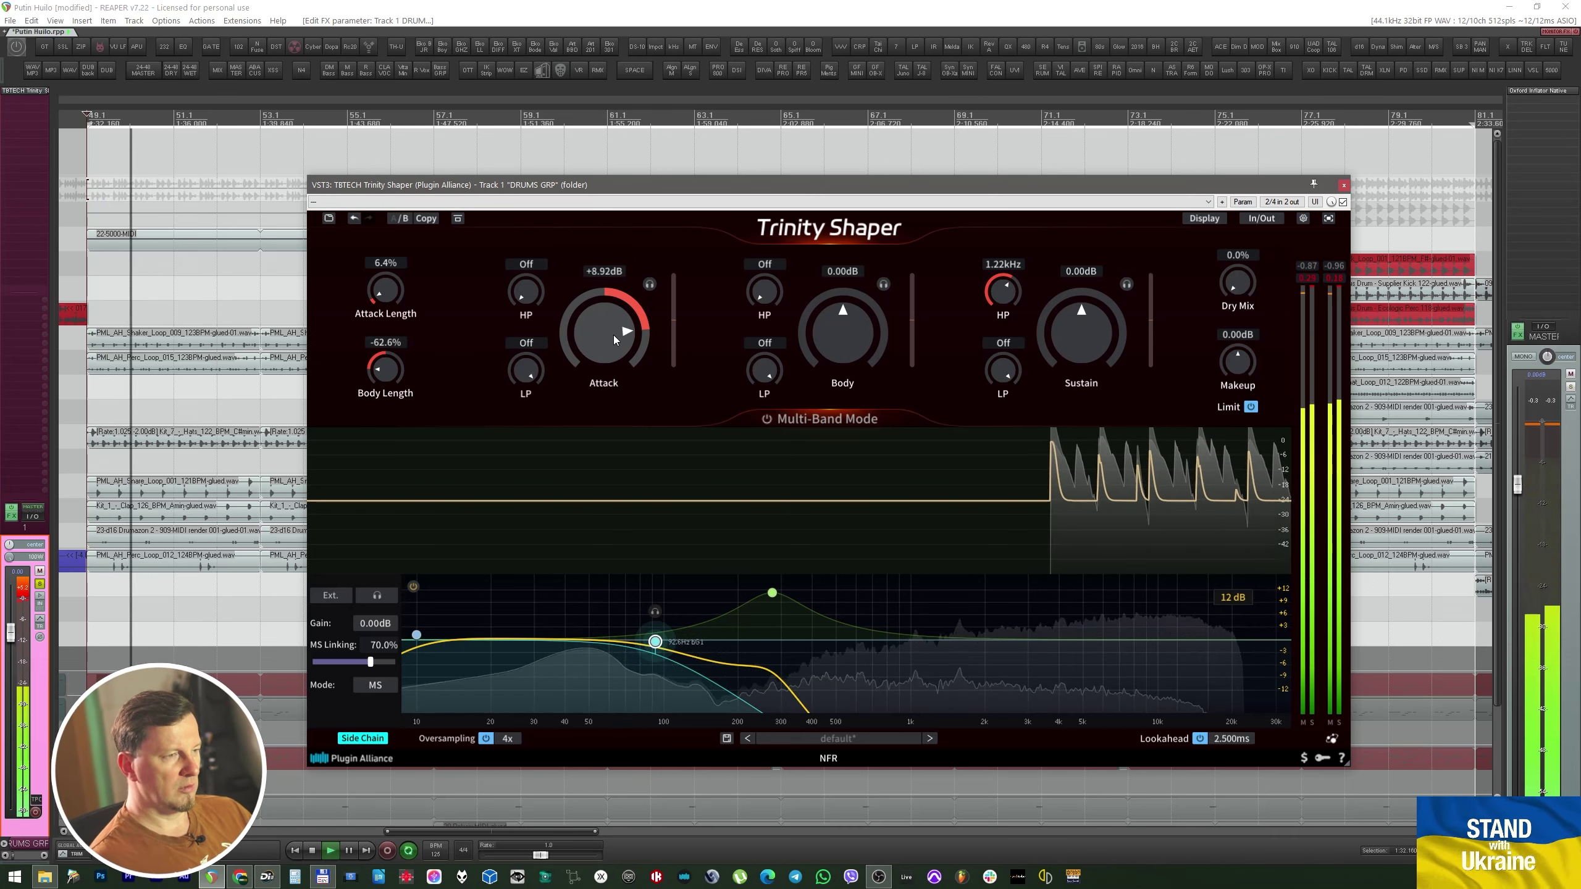
left_click(413, 587)
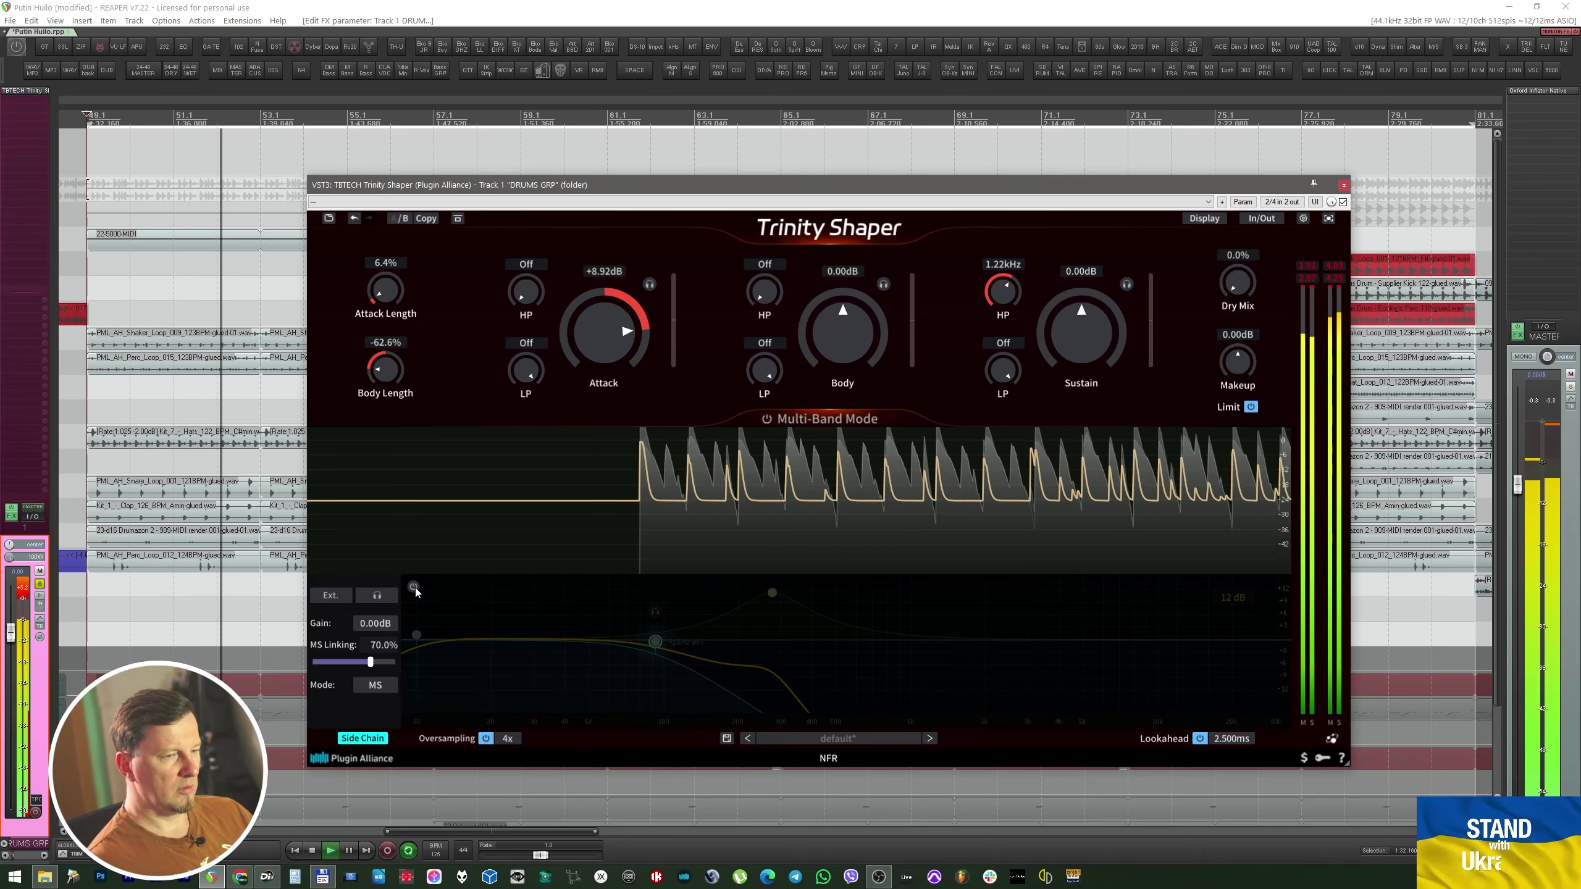
left_click(414, 588)
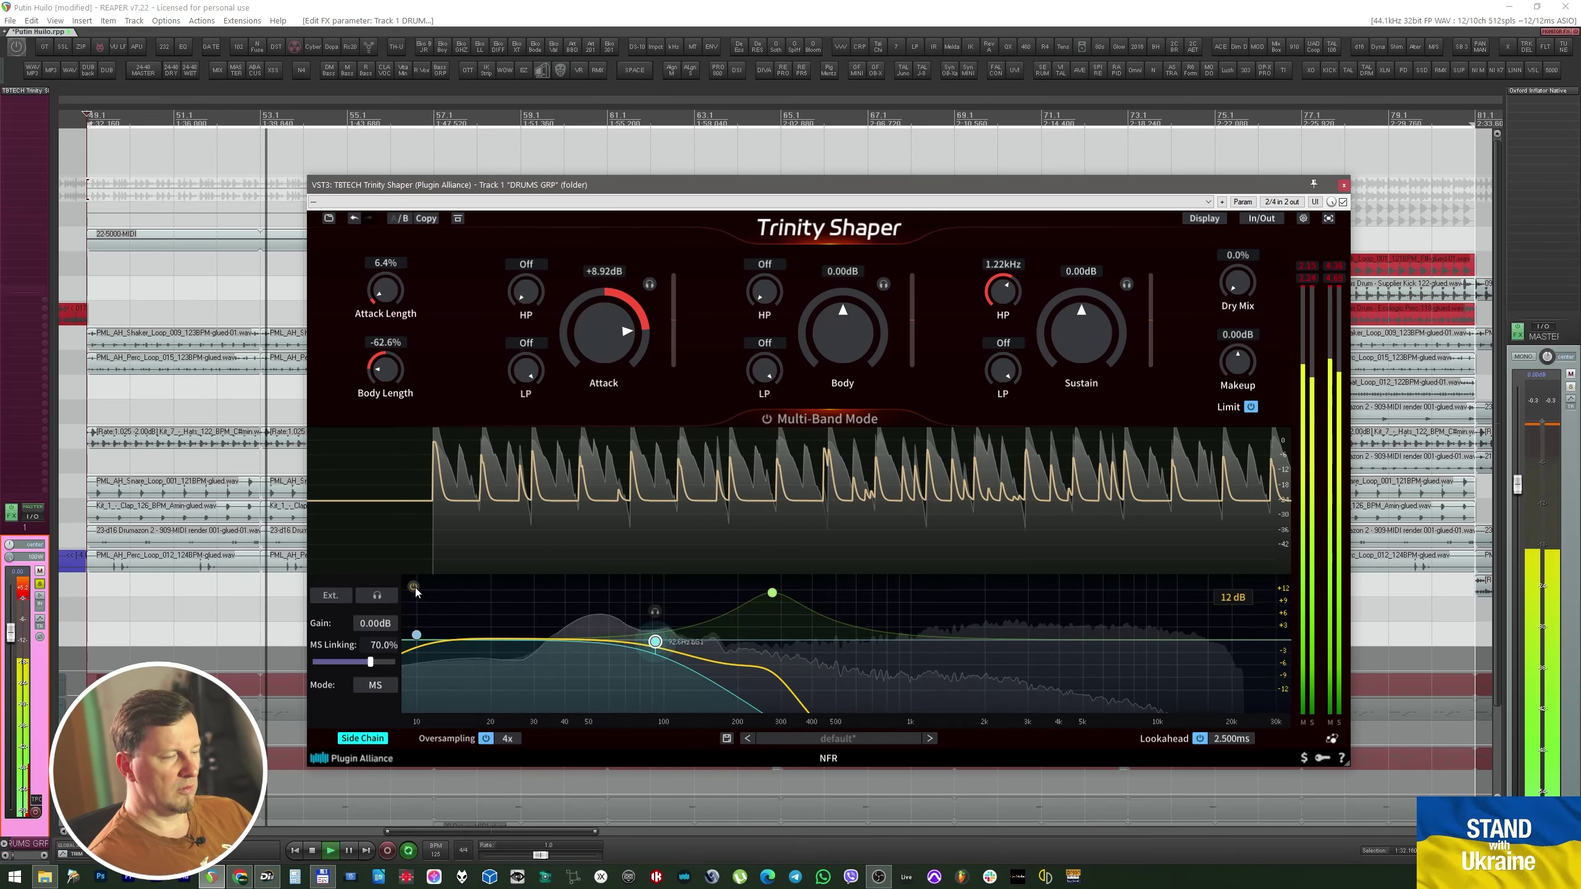
Move the side chain EQ's bell to about 142 Hz and its low-pass to about 39 Hz during playback, ending with playback stopped.
left_click_drag(773, 592, 701, 593)
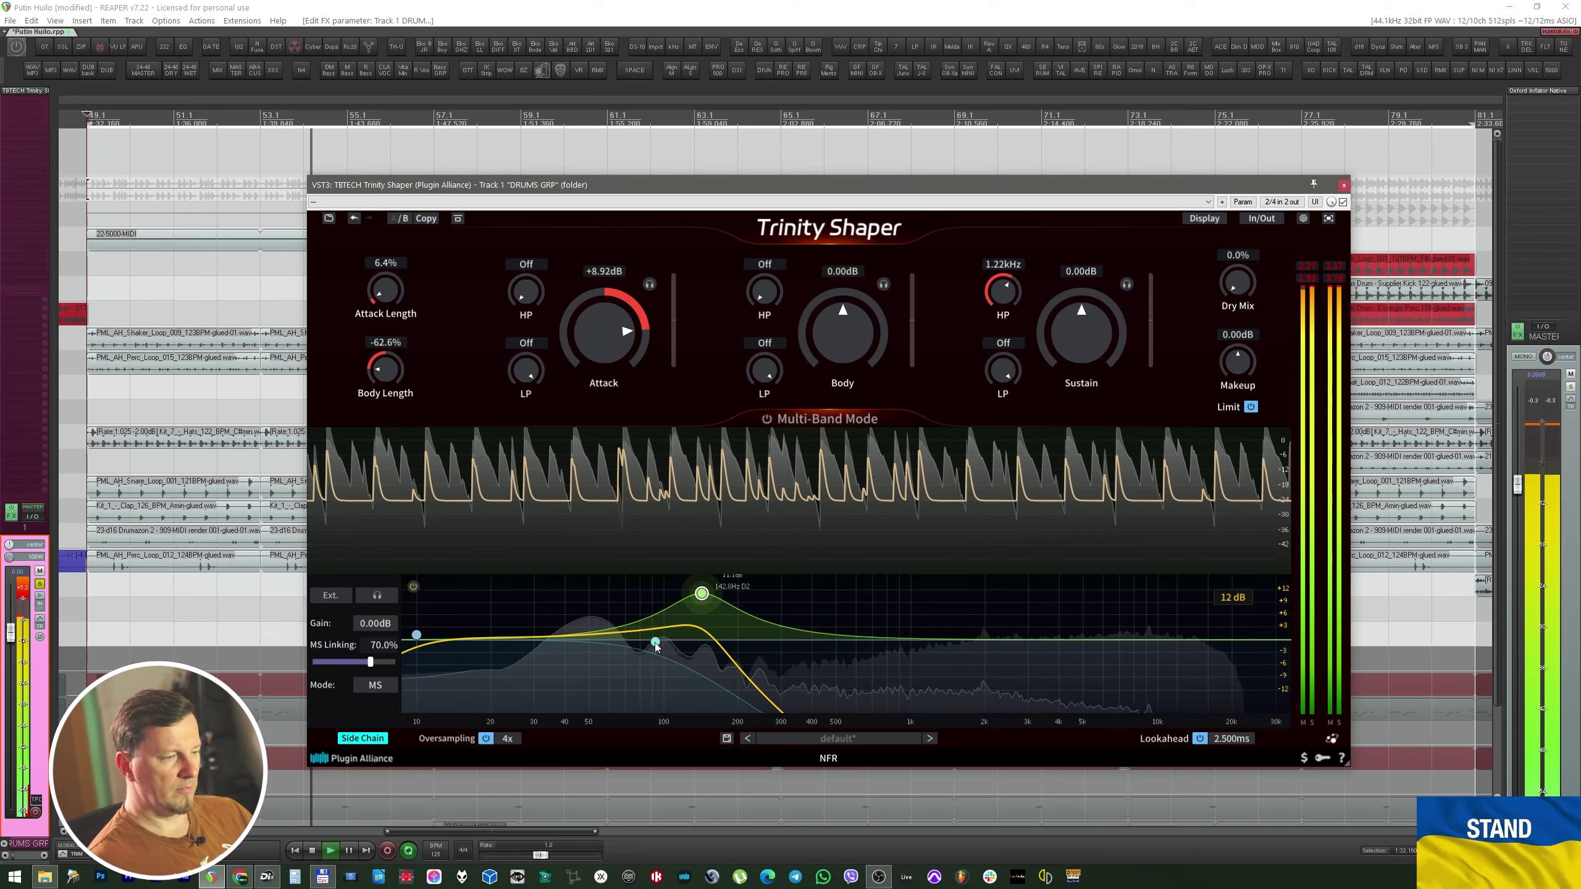
left_click_drag(655, 642, 565, 634)
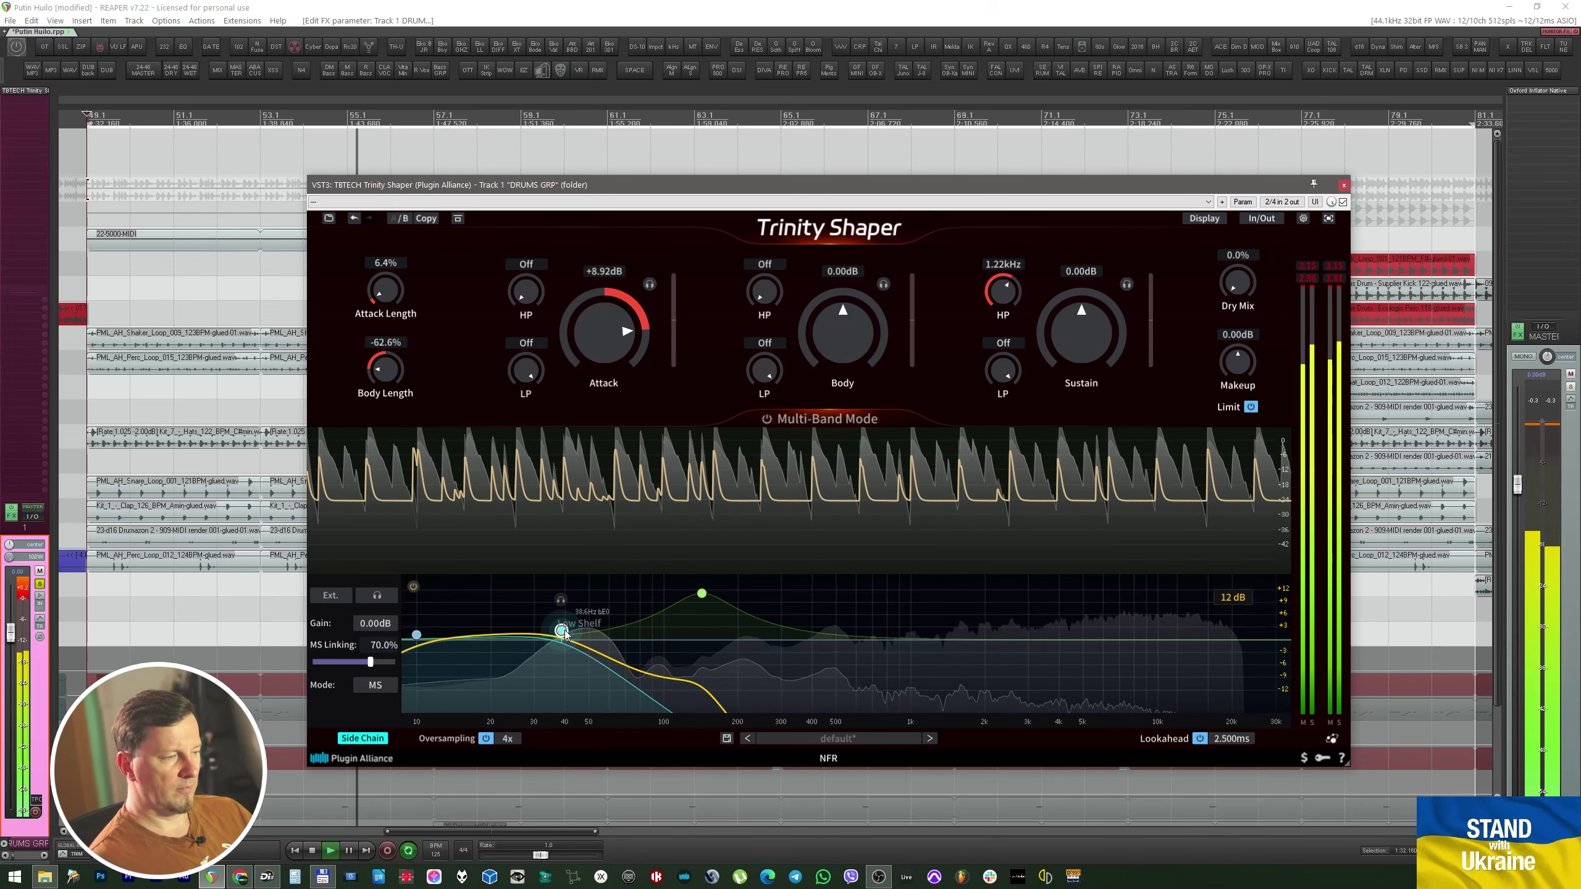
key("space")
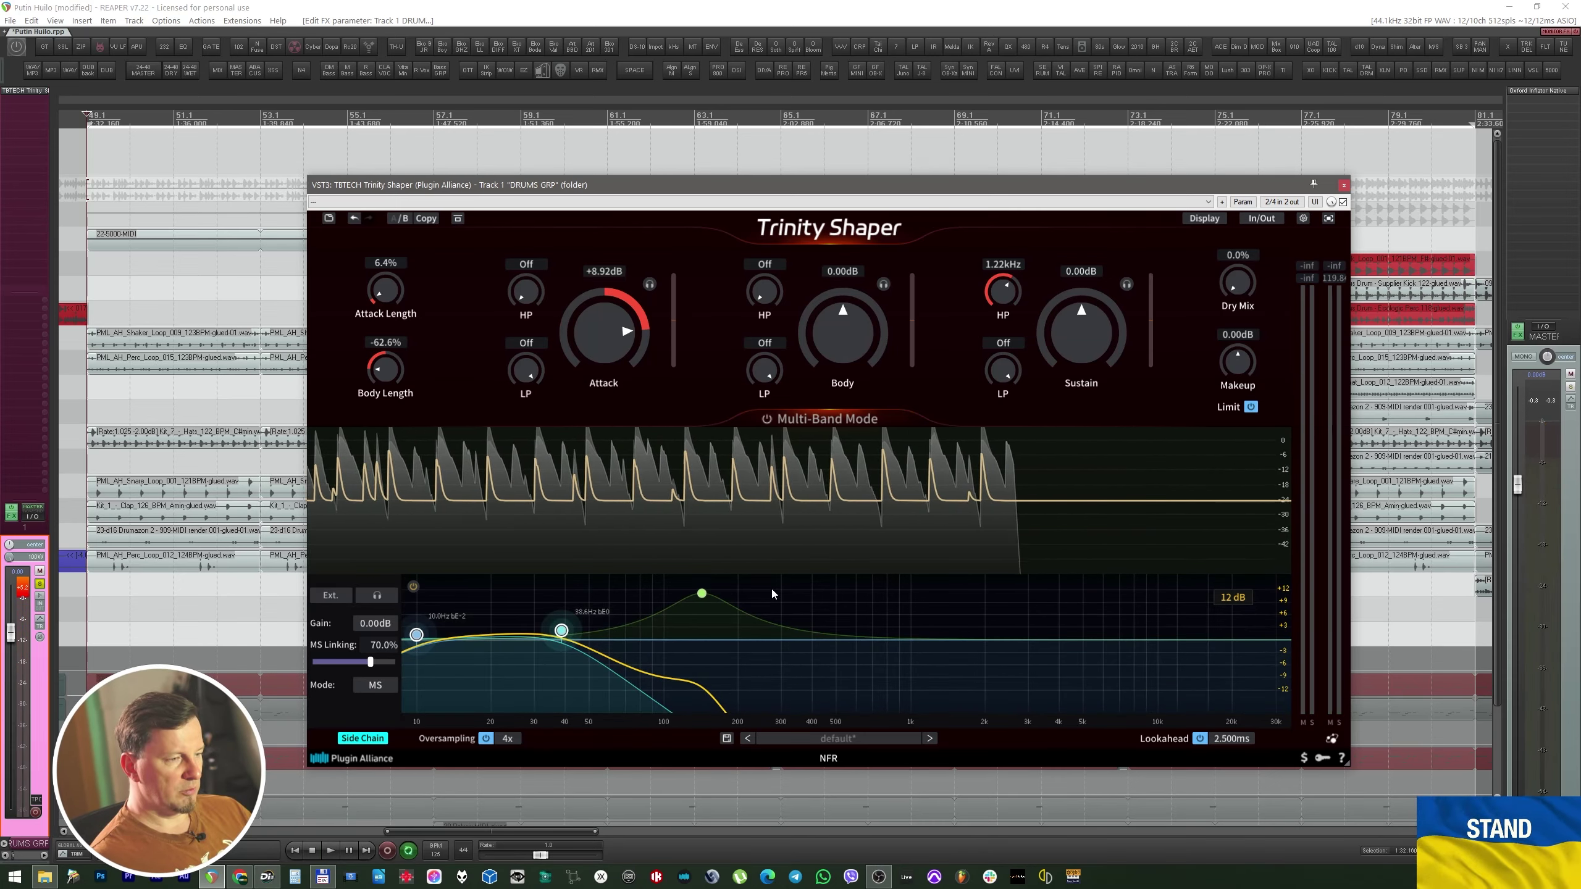
Shift all side chain EQ bands up, with the high-pass at 3.5 kHz and bell at 30 kHz, and audition the soloed side chain.
left_click(702, 593)
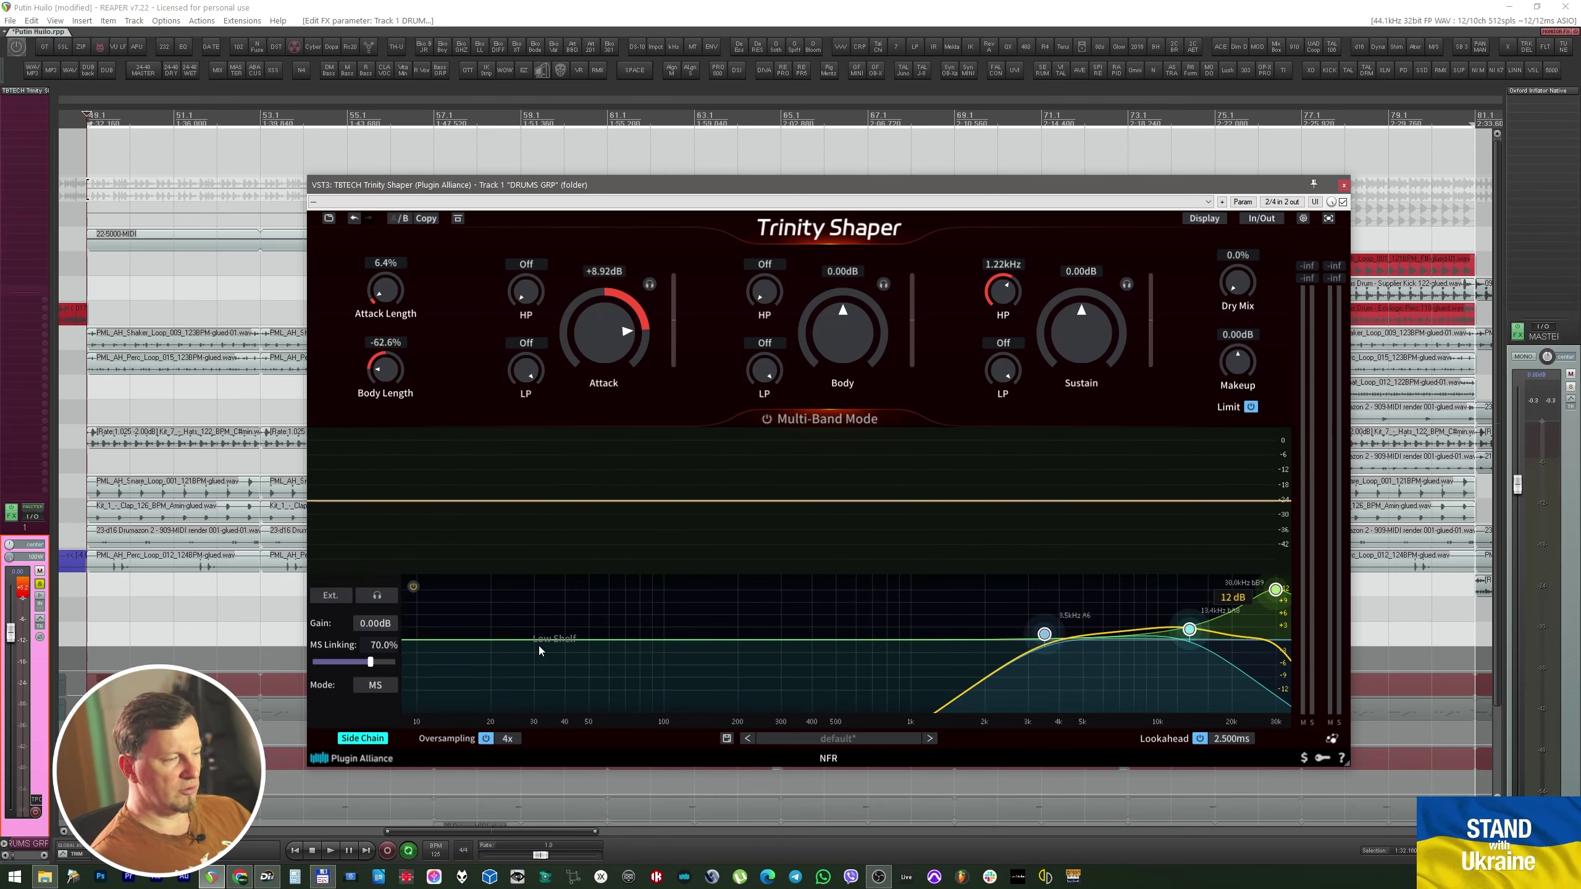
left_click(382, 597)
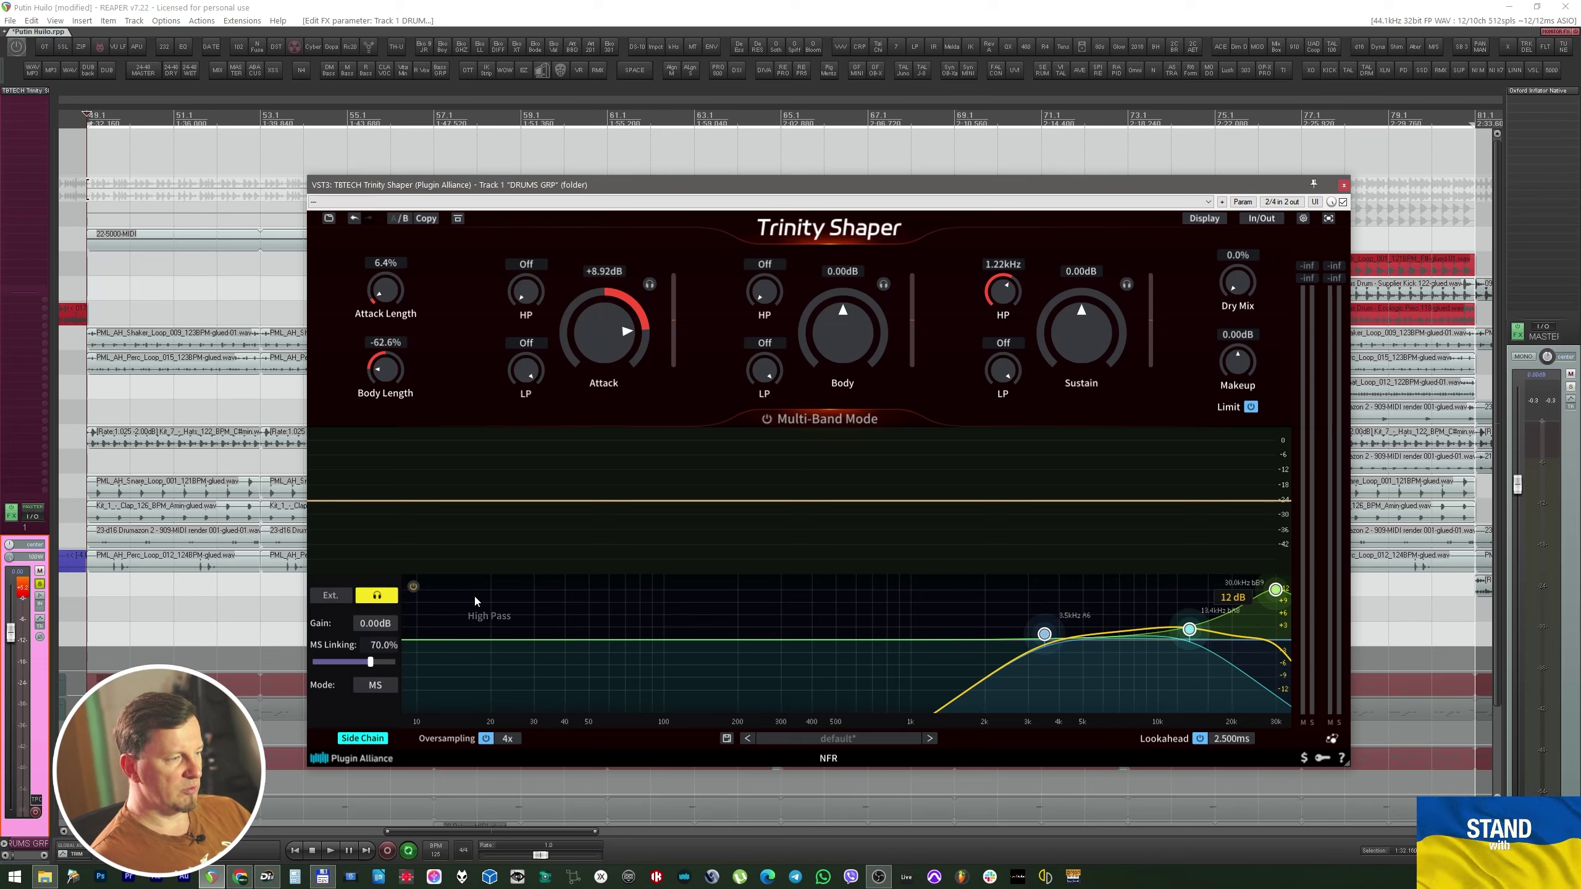
key("space")
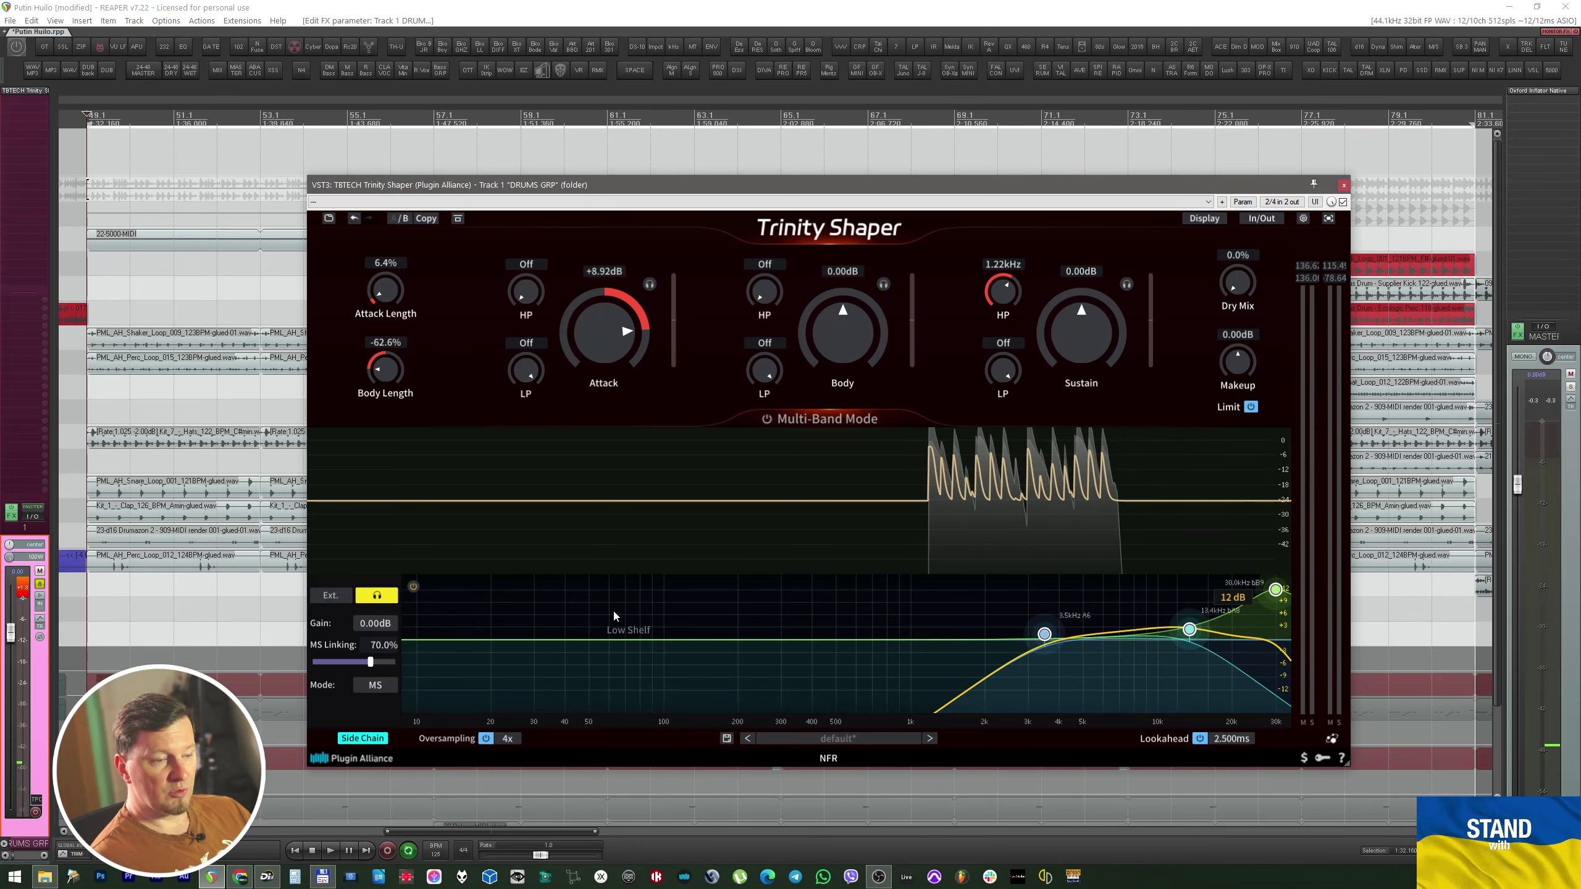
Toggle the side chain EQ, ending with it off, and unsolo the side chain signal.
left_click(413, 586)
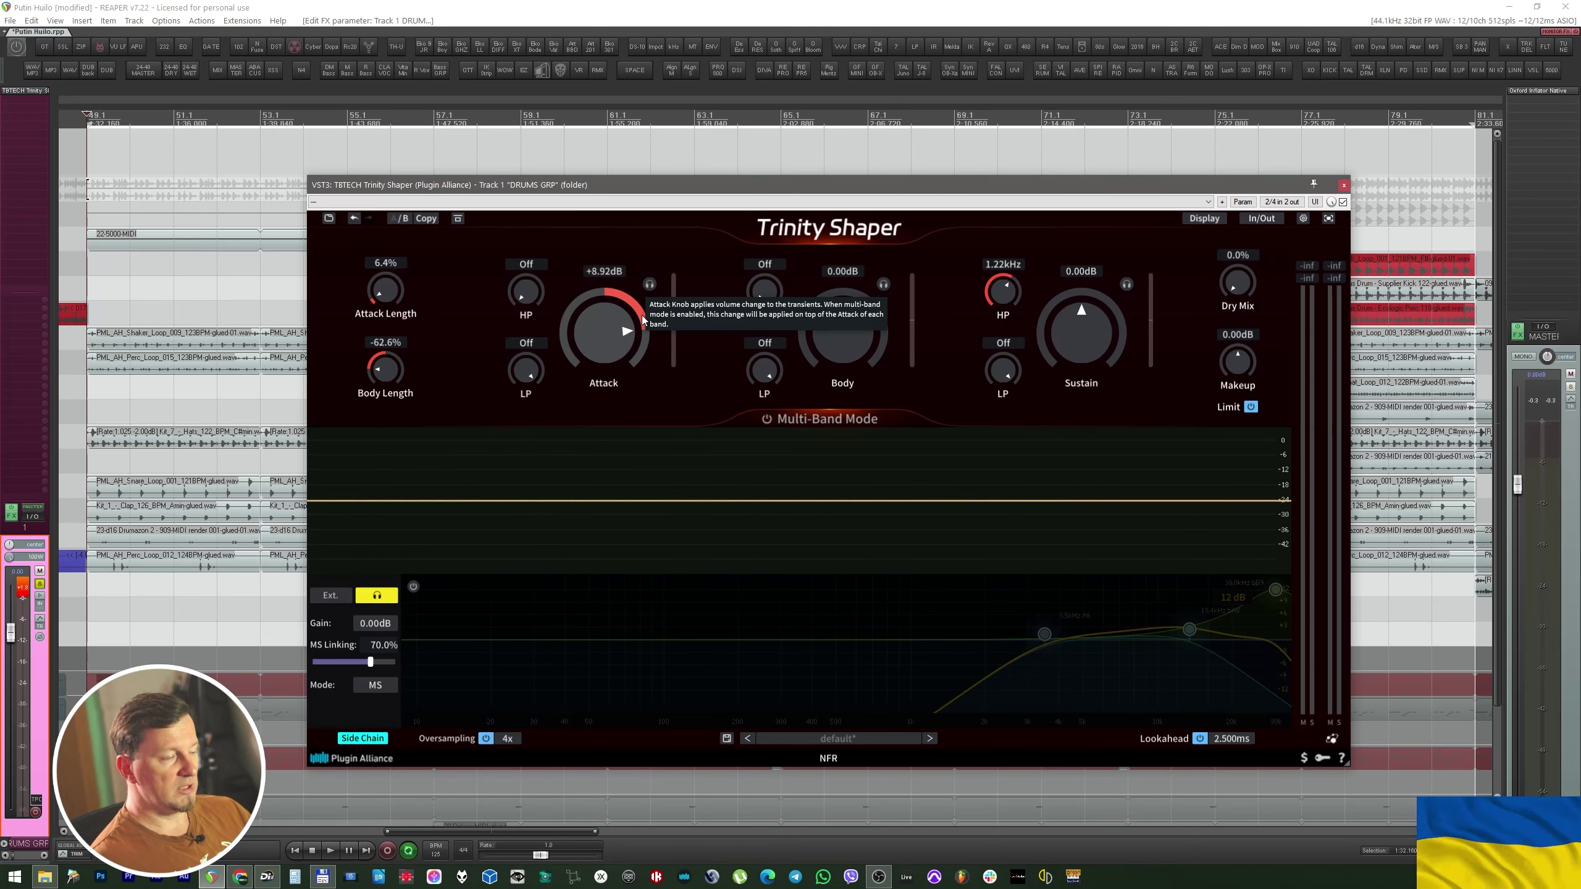
left_click(414, 587)
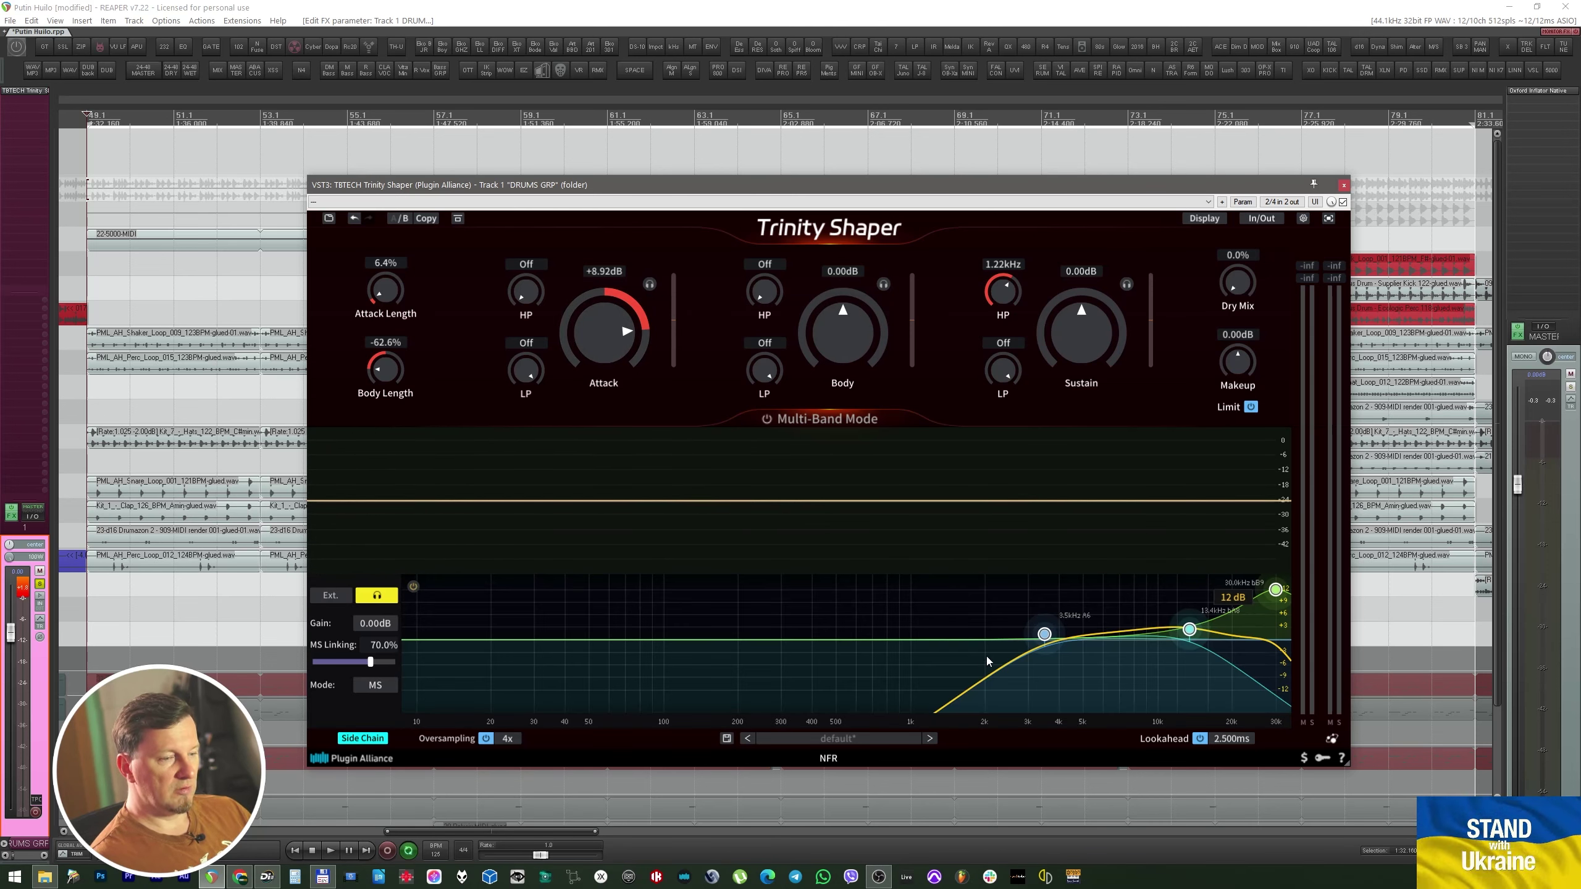
left_click(414, 587)
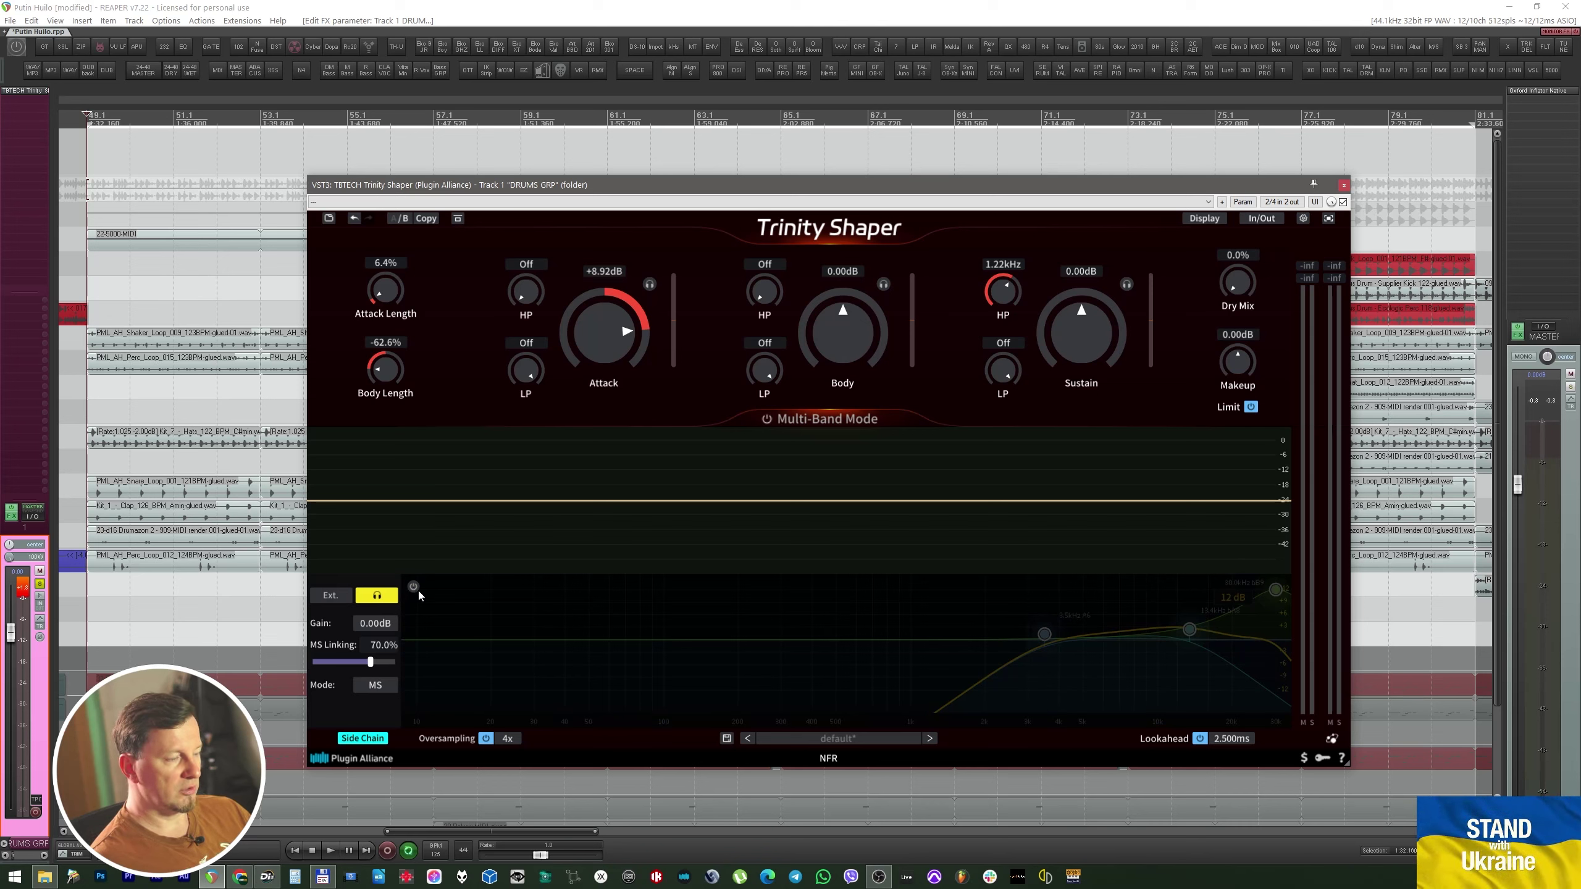
left_click(383, 599)
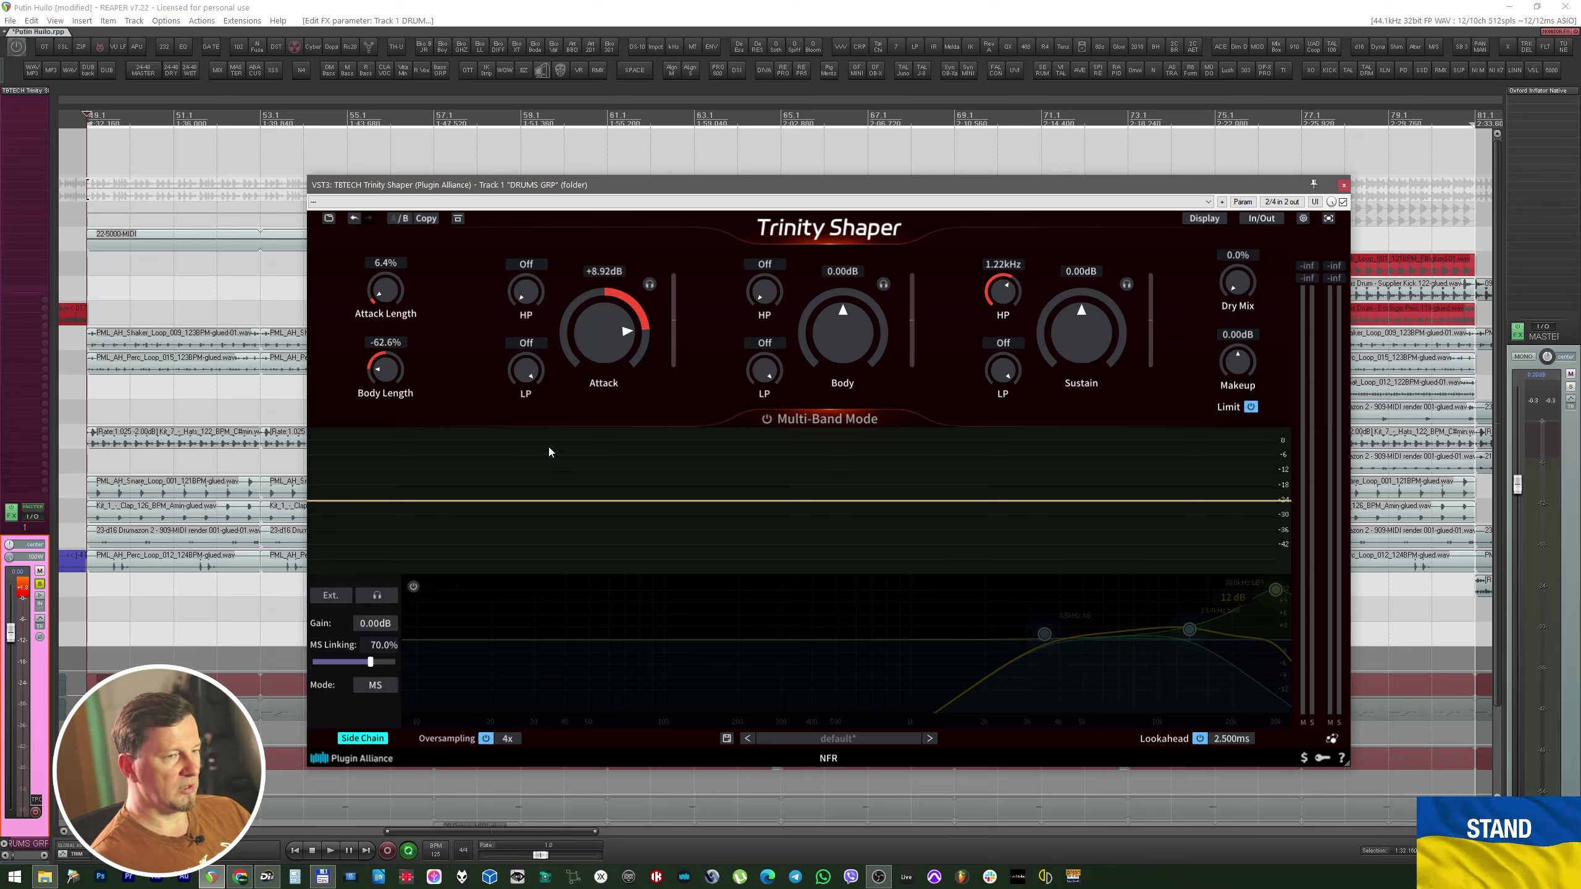
Compare the drums with the high-frequency side chain EQ on and off during playback, ending with it on and playback stopped.
key("space")
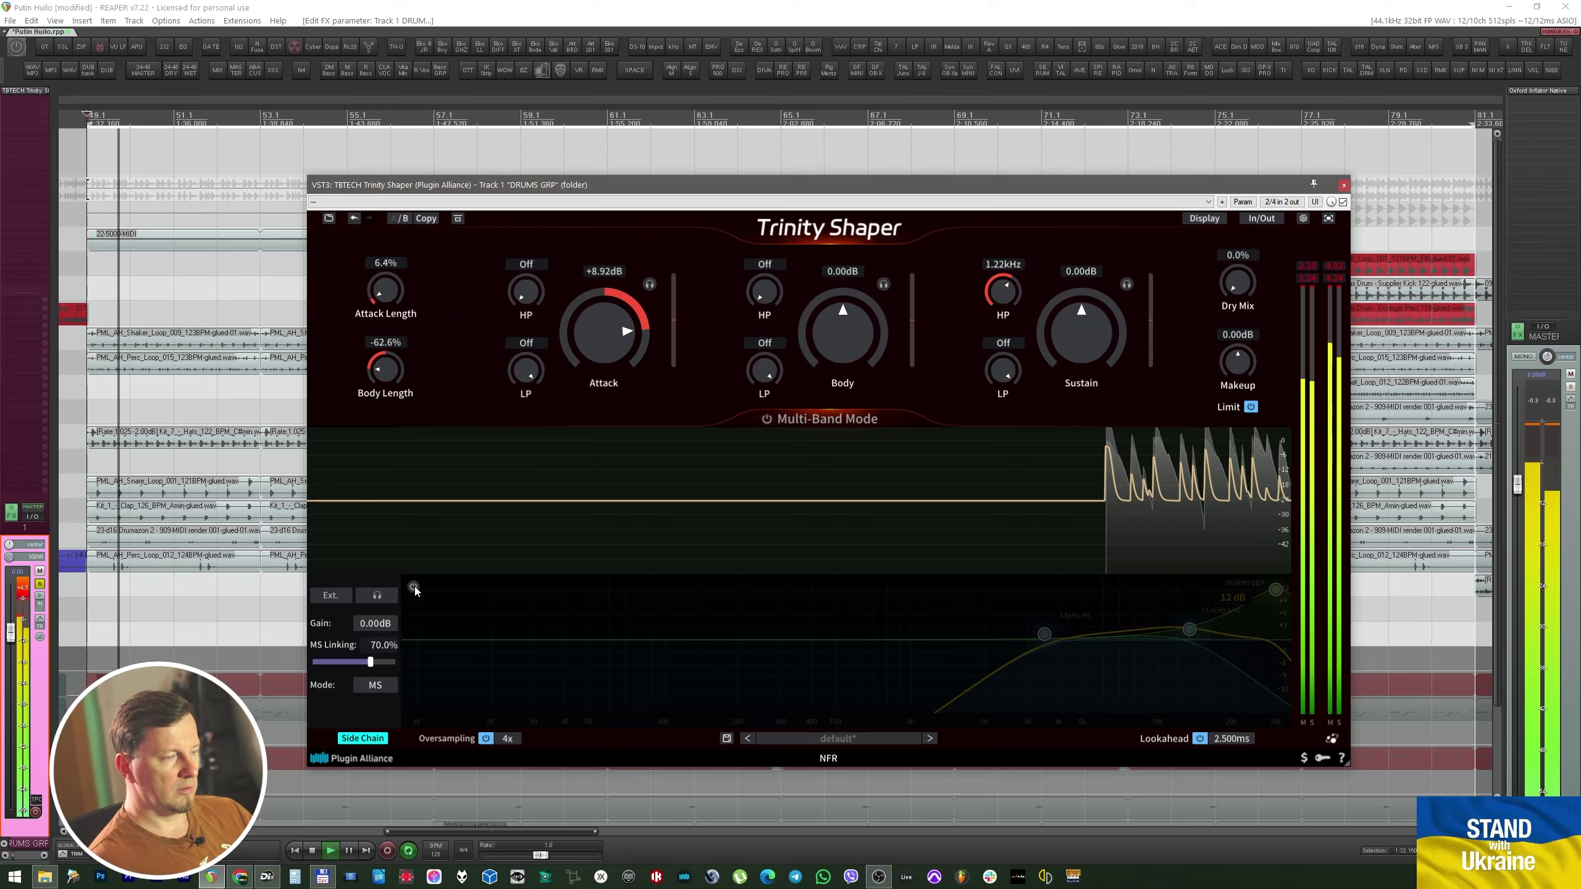
left_click(414, 587)
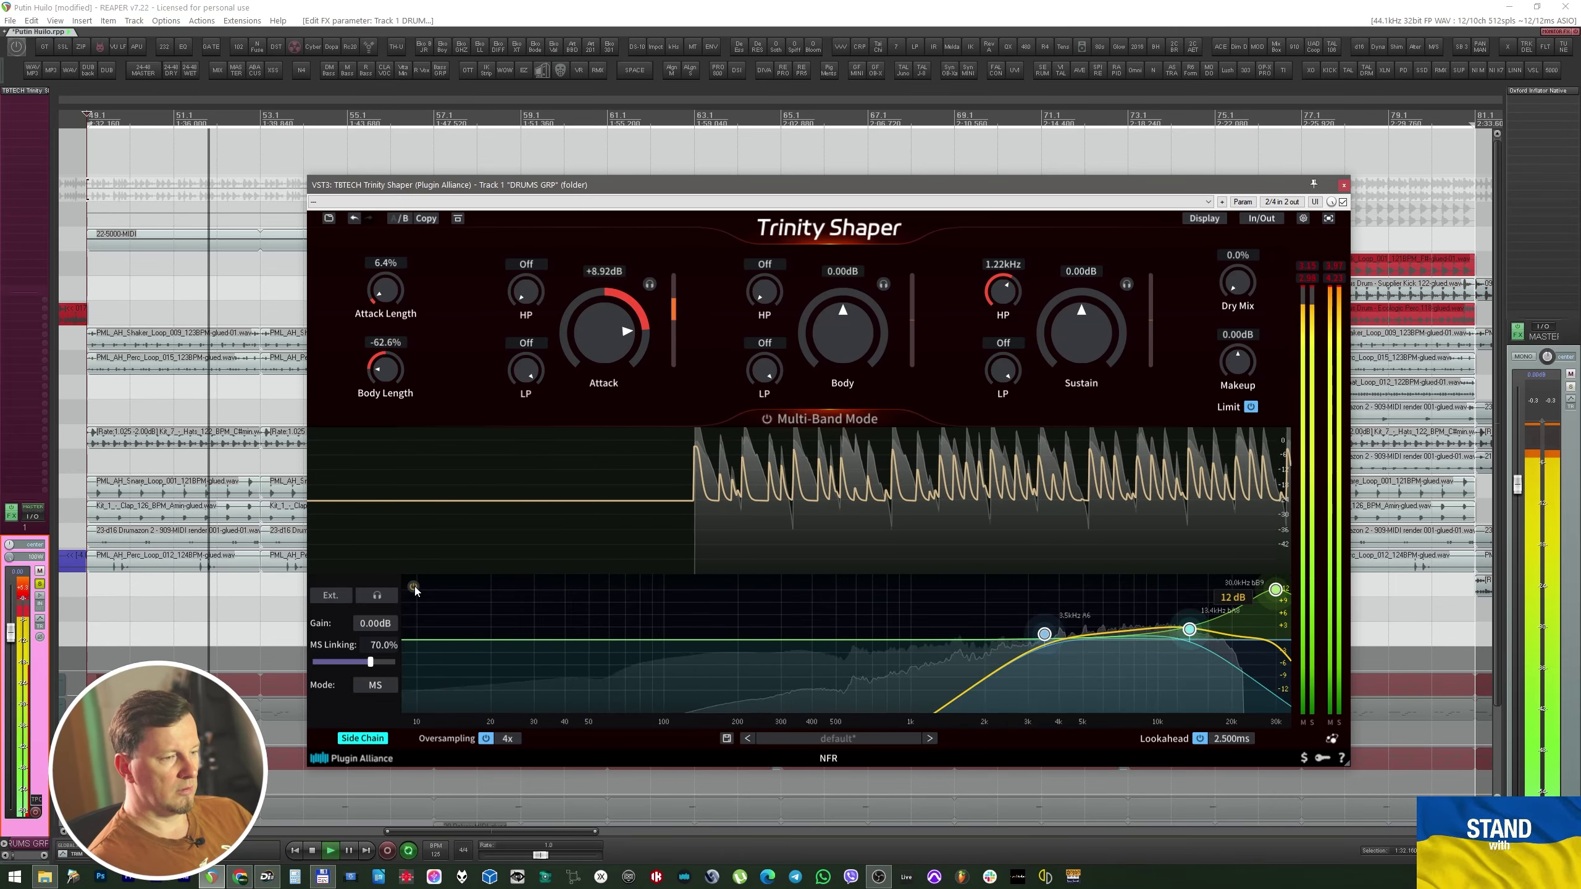
left_click(414, 587)
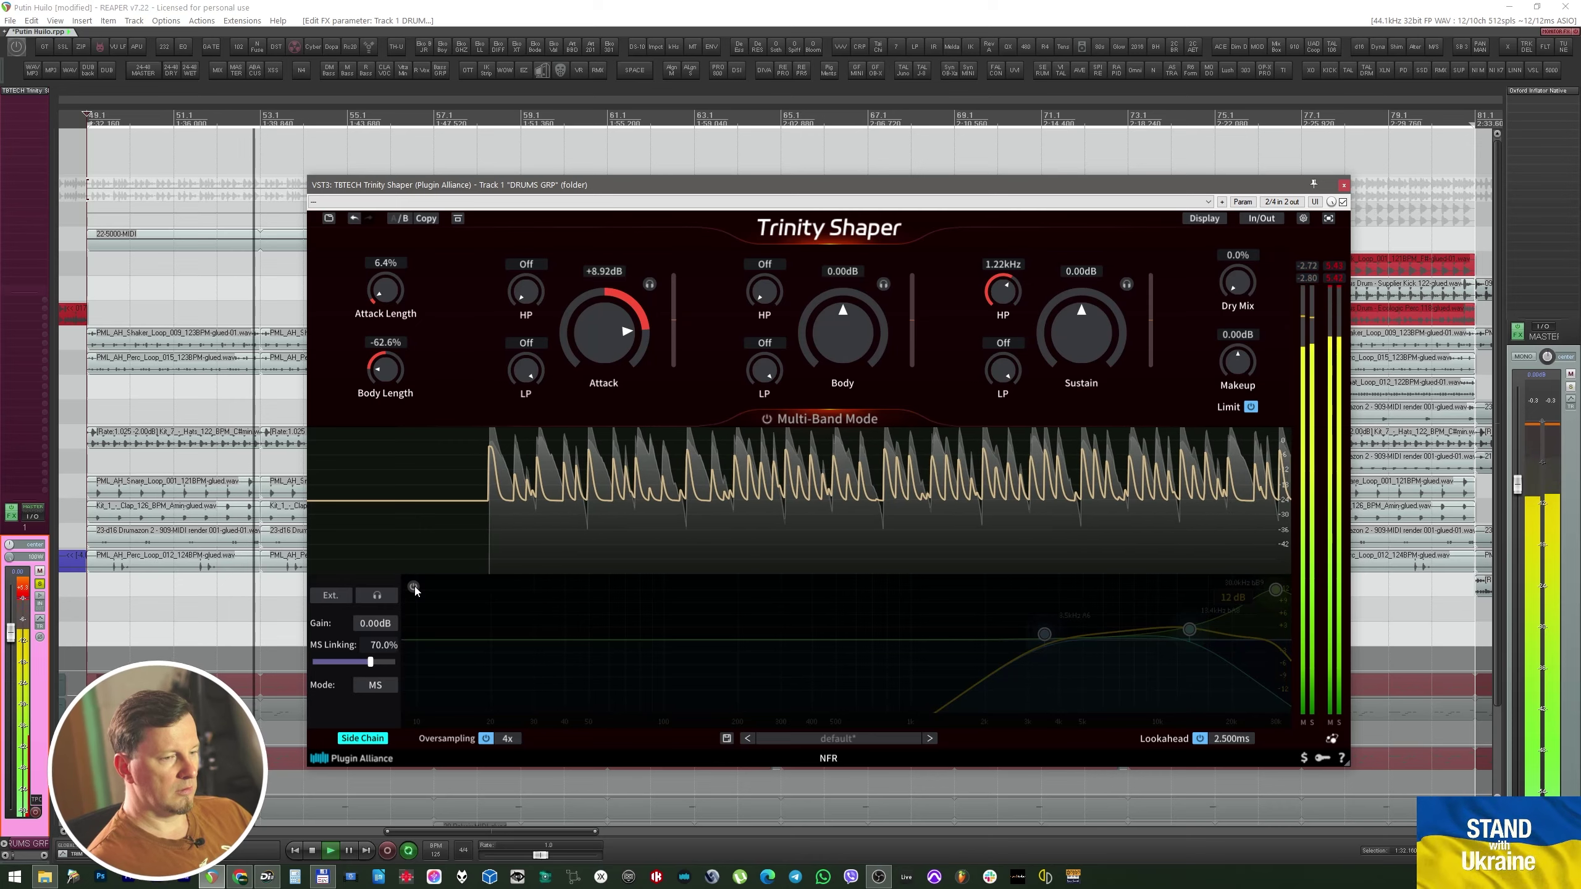
left_click(414, 587)
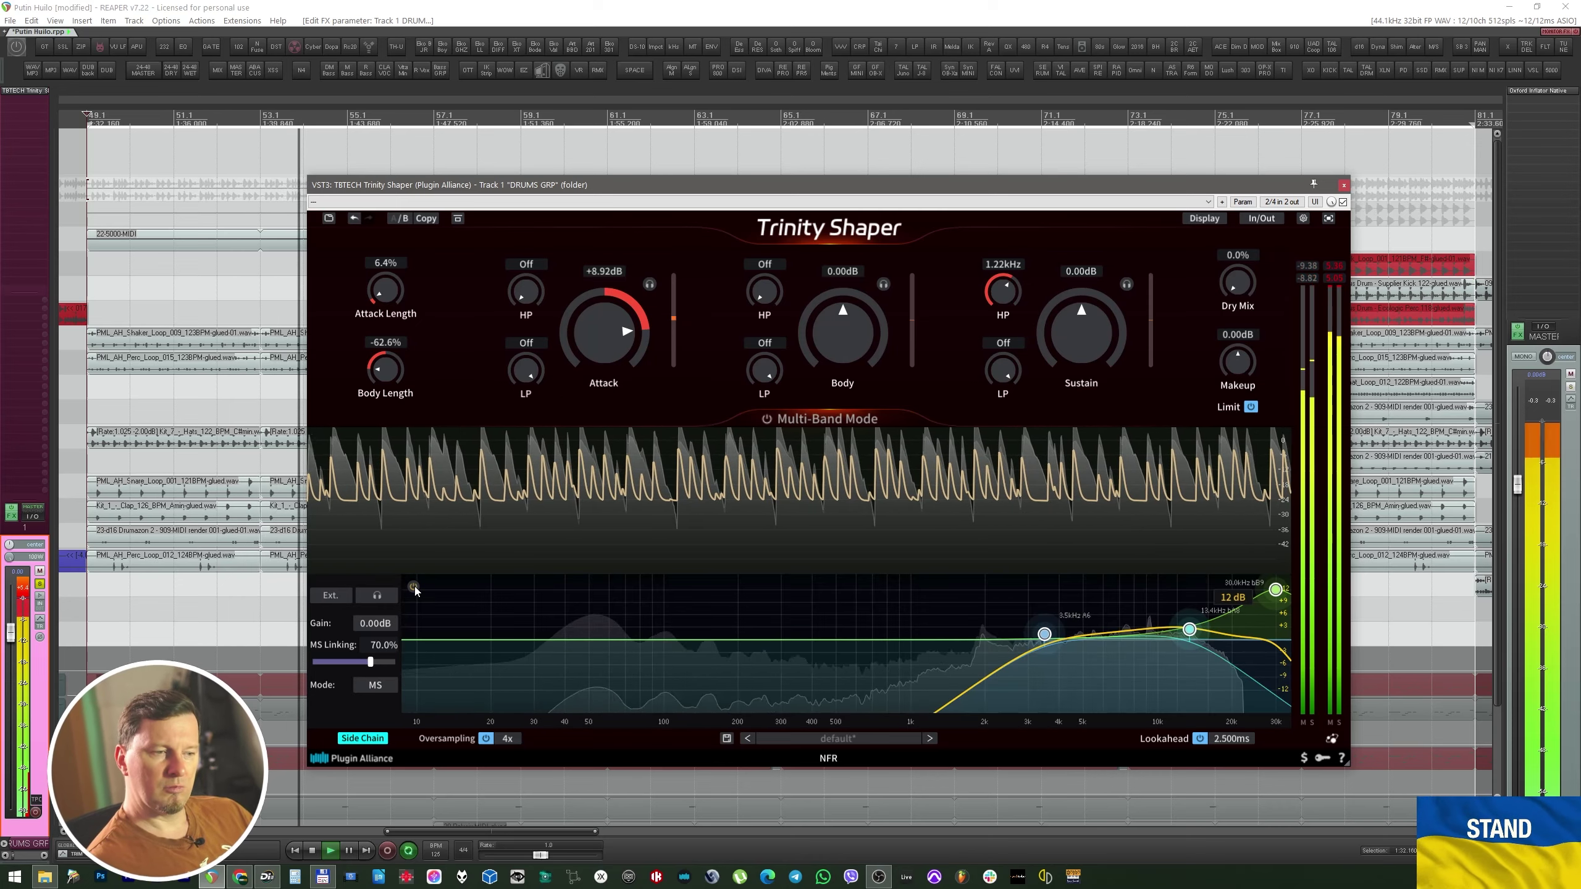
key("space")
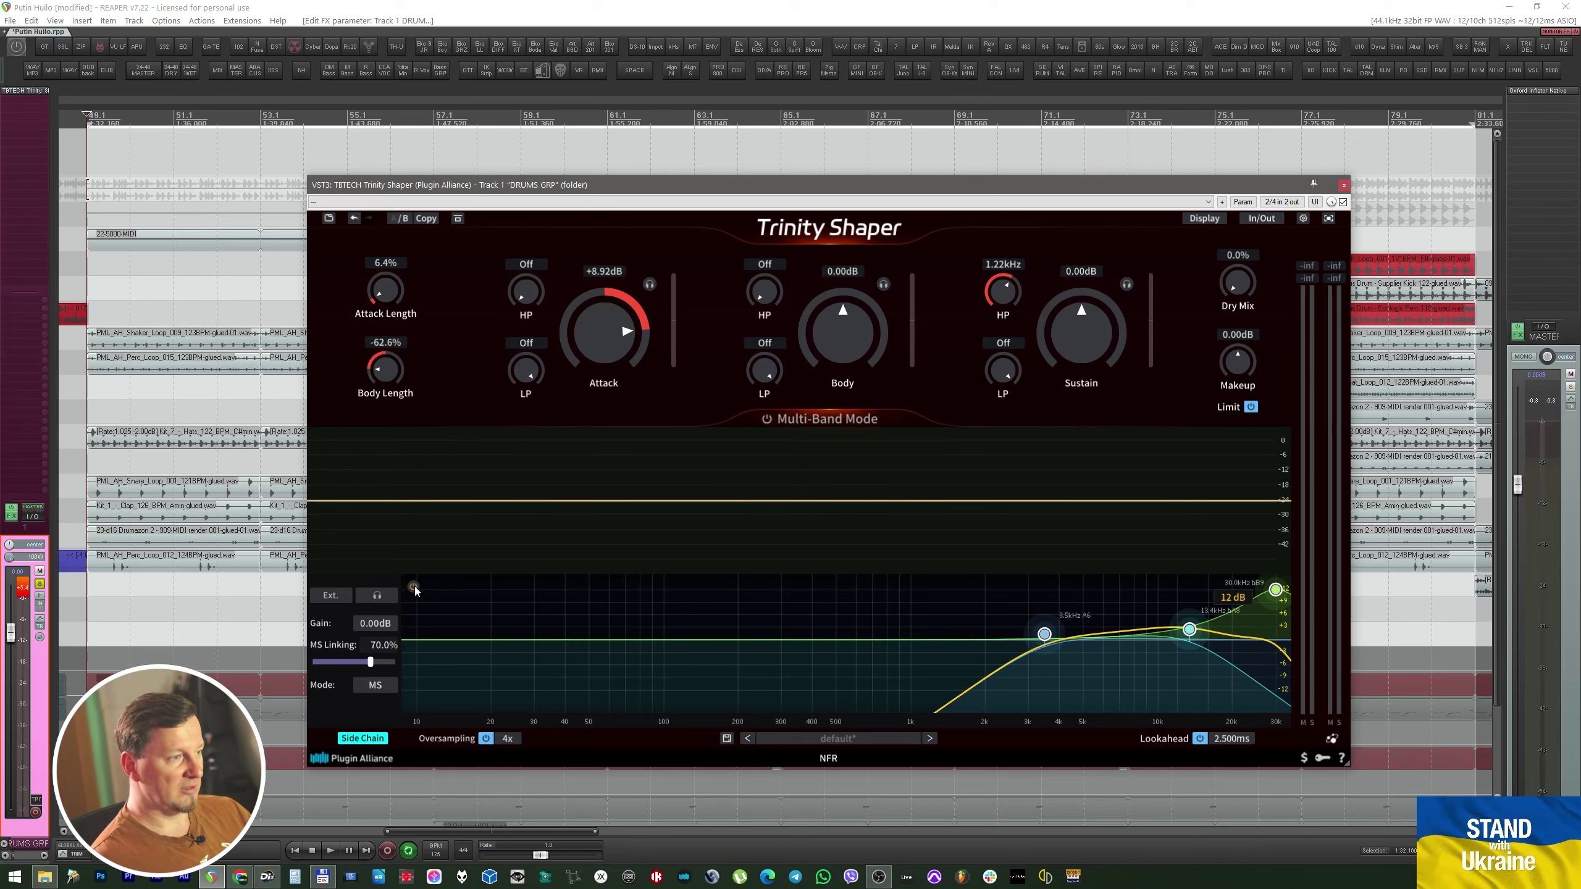
Recheck the EQ bypass in playback, then shift all bands down: high-pass about 325 Hz, low-pass about 1.2 kHz, bell about 2.8 kHz; stop playback.
left_click(414, 586)
key("space")
left_click(414, 586)
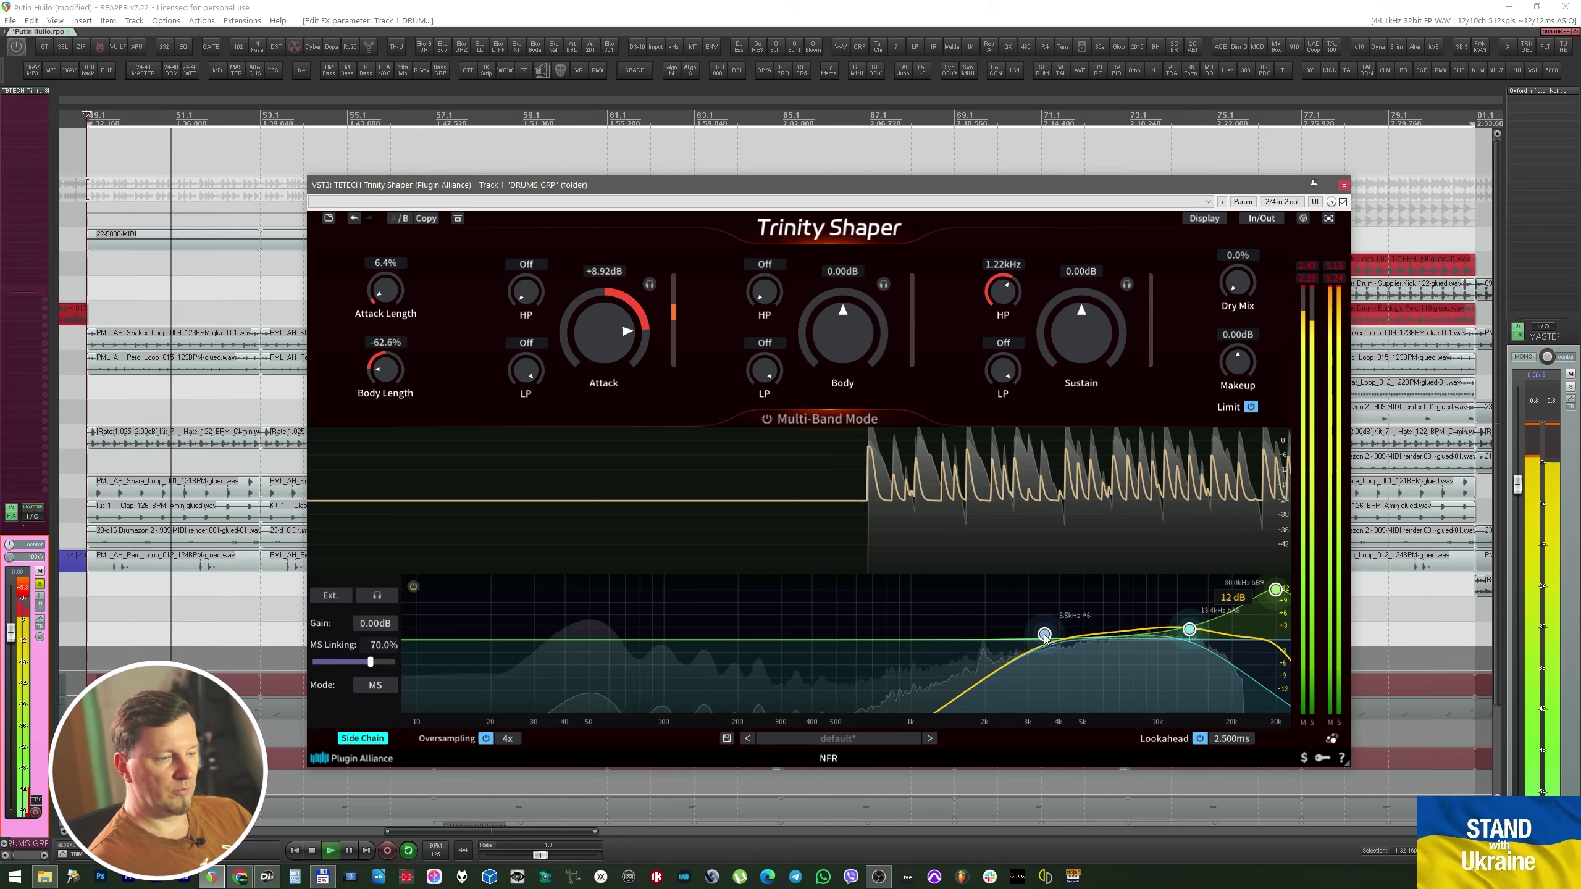
left_click_drag(1045, 634, 778, 647)
key("space")
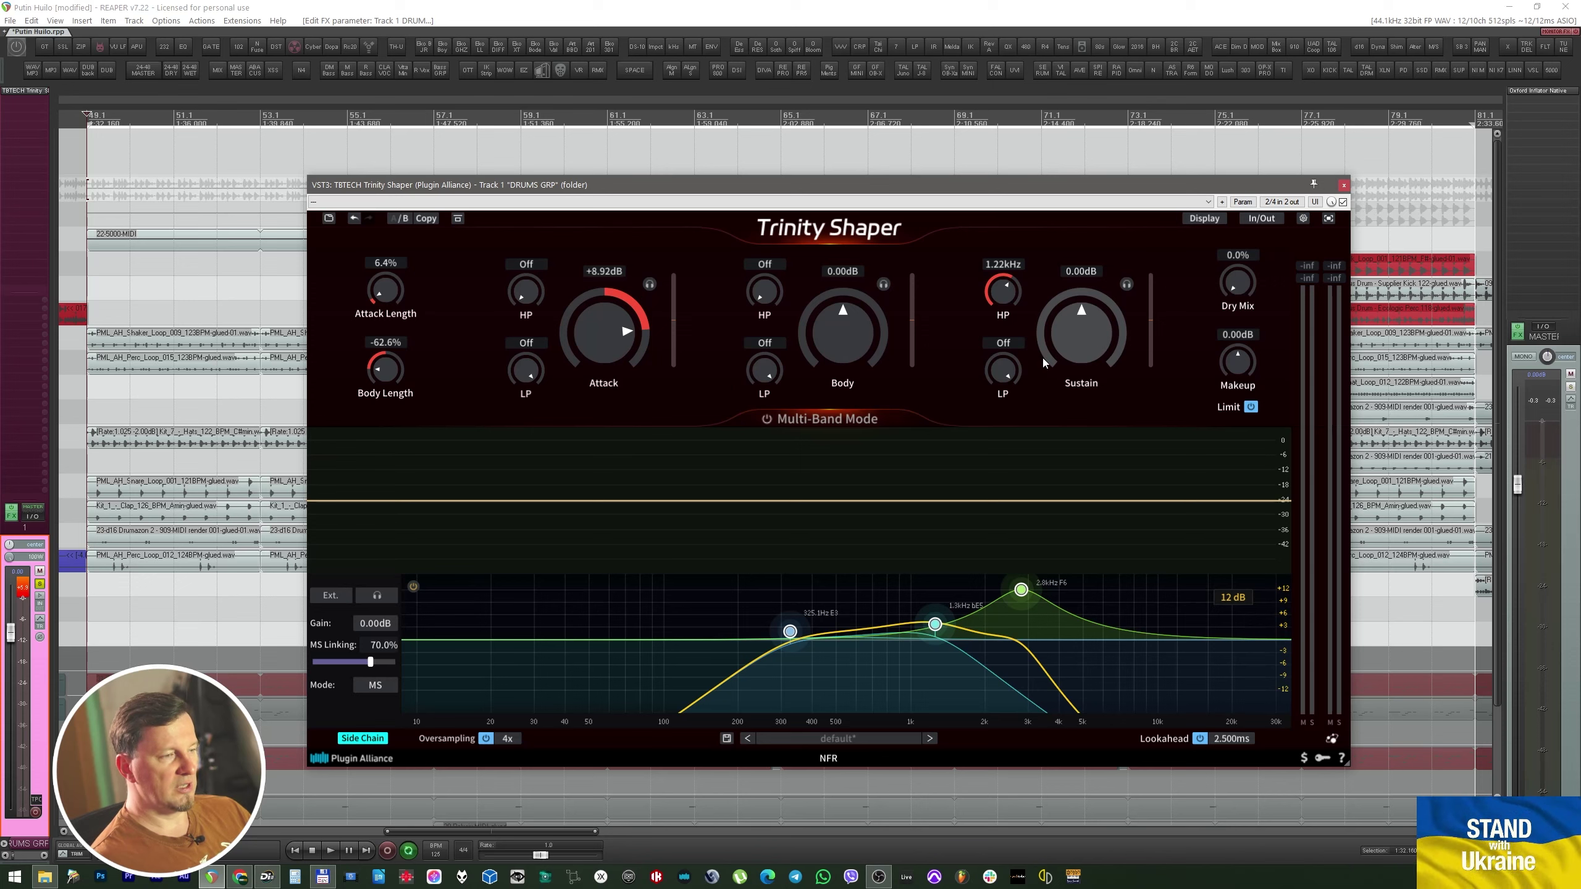
During playback, lower Body to -1.84 dB and Sustain to -8.58 dB, set the Sustain high-pass to 3.59 kHz, and stop playback.
key("space")
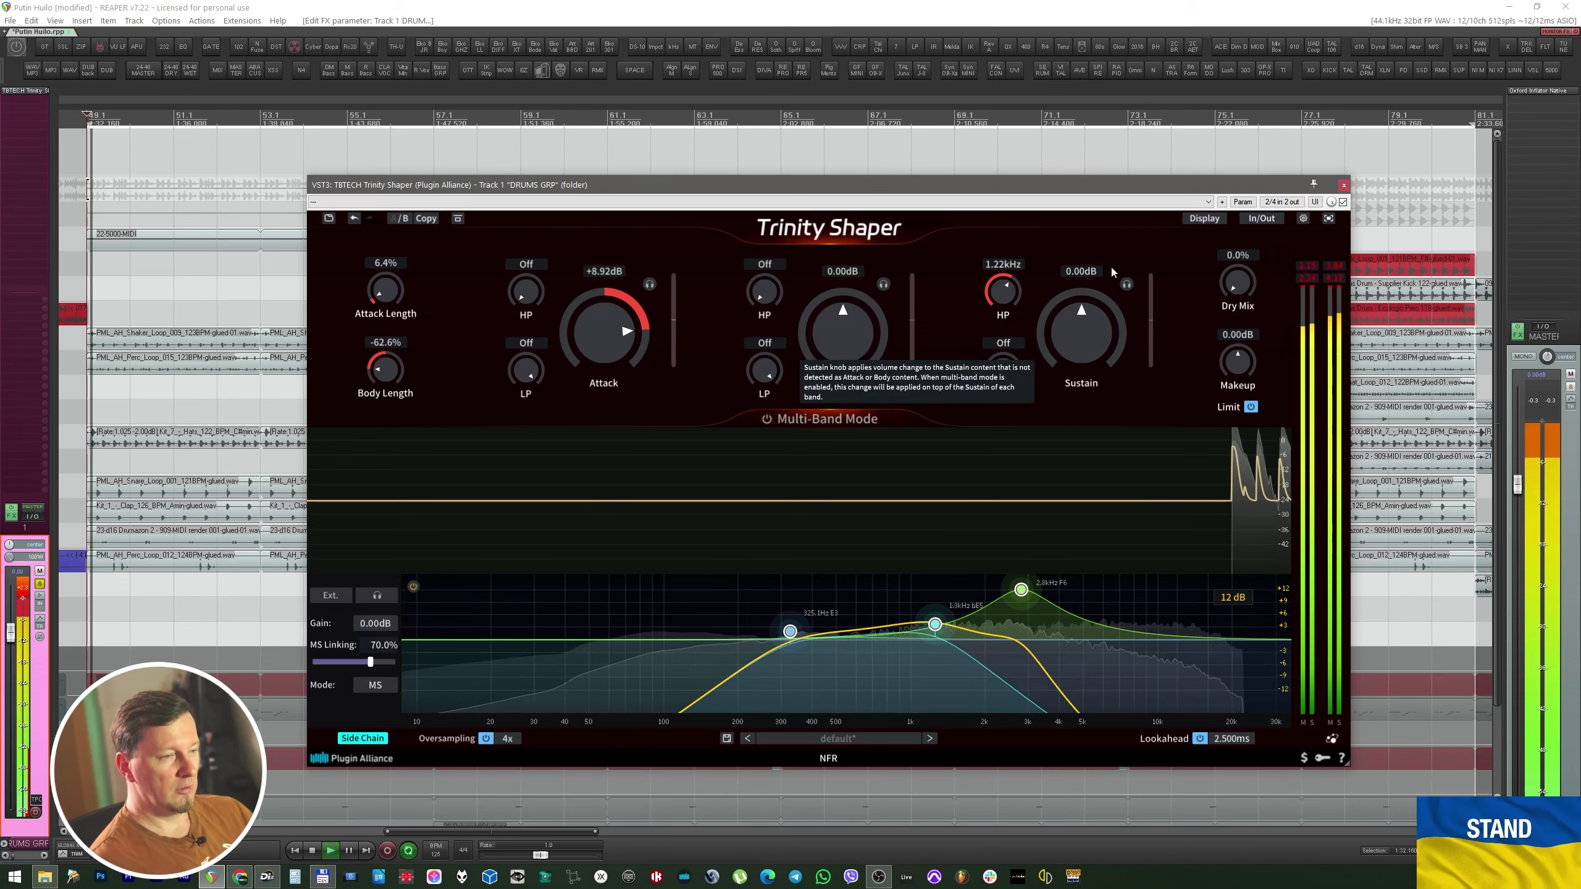
mouse_move(853, 321)
left_mouse_down()
mouse_move(857, 476)
mouse_move(838, 511)
mouse_move(848, 237)
mouse_move(850, 347)
mouse_move(848, 330)
left_mouse_up()
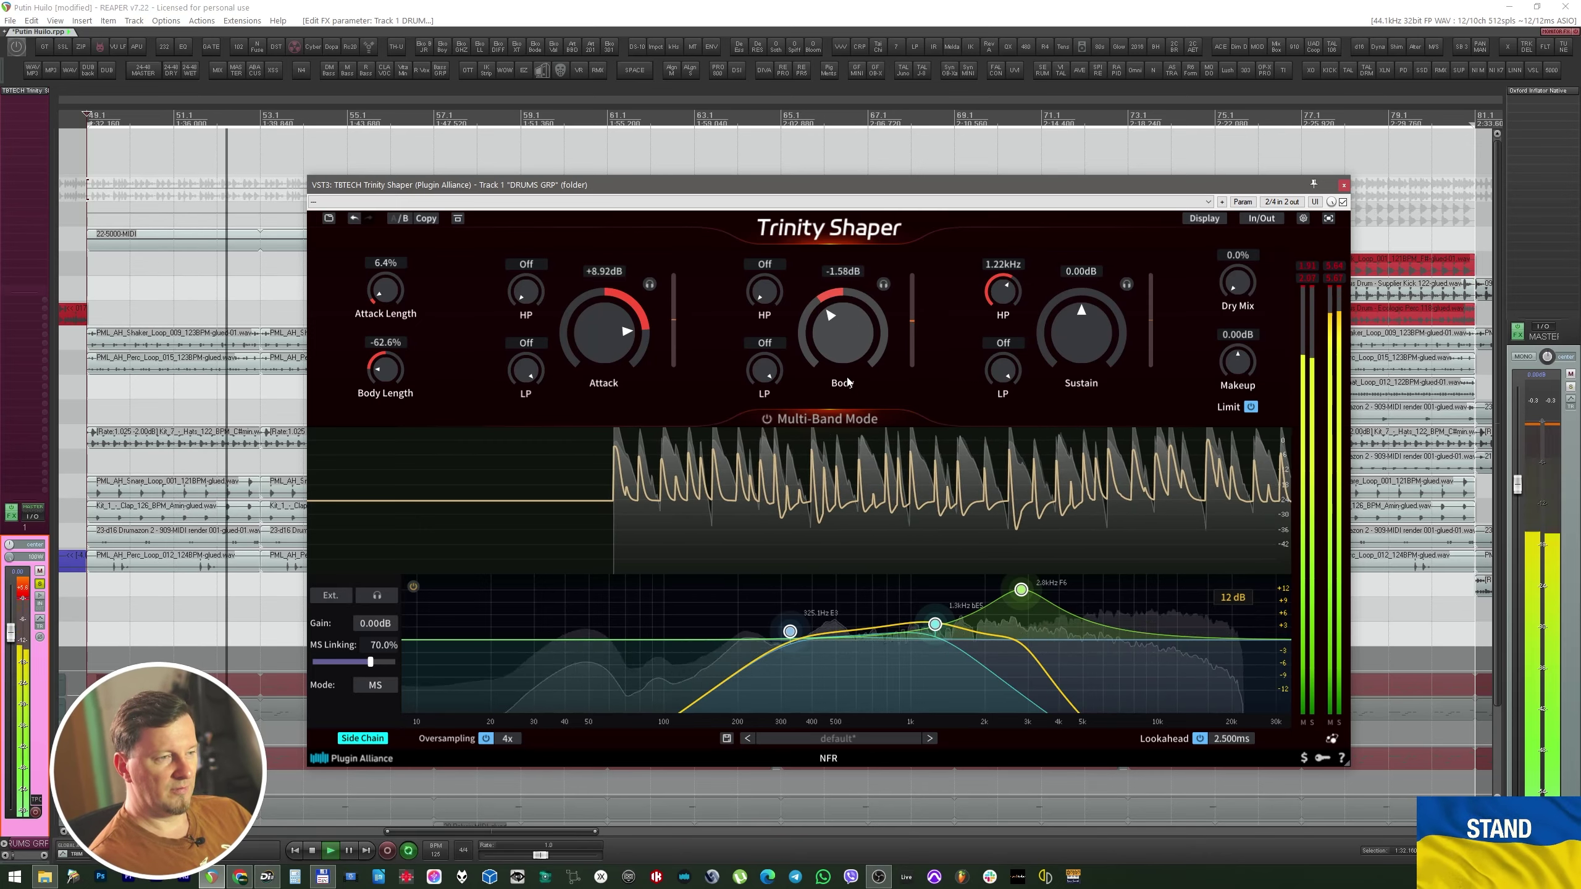
left_click_drag(1069, 337, 1015, 499)
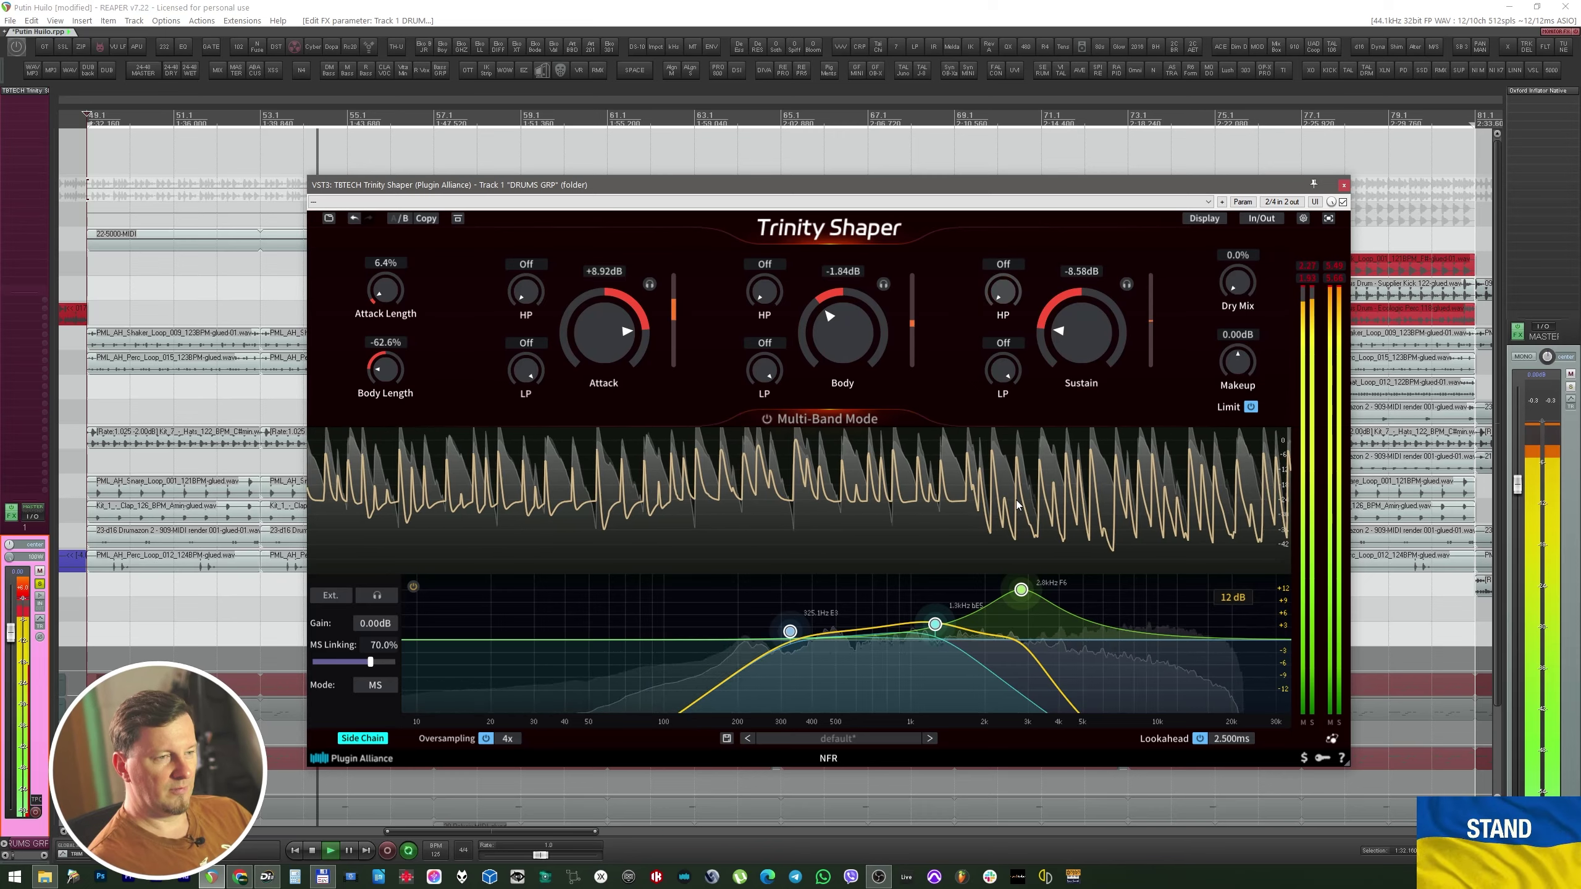
mouse_move(1003, 290)
left_mouse_down()
mouse_move(1006, 248)
mouse_move(1009, 288)
left_mouse_up()
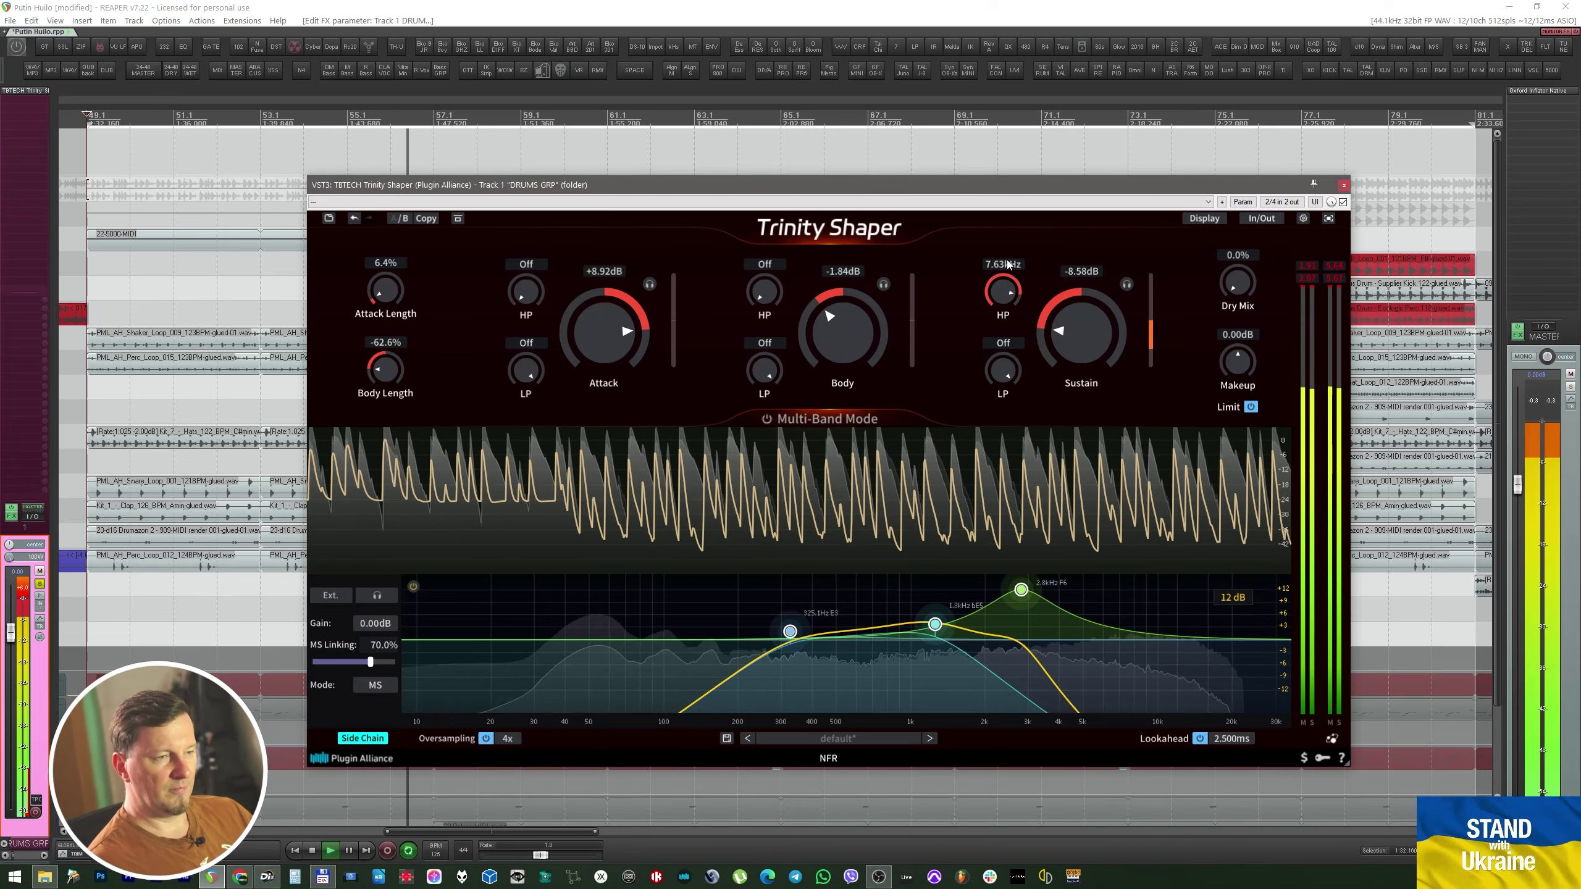
key("space")
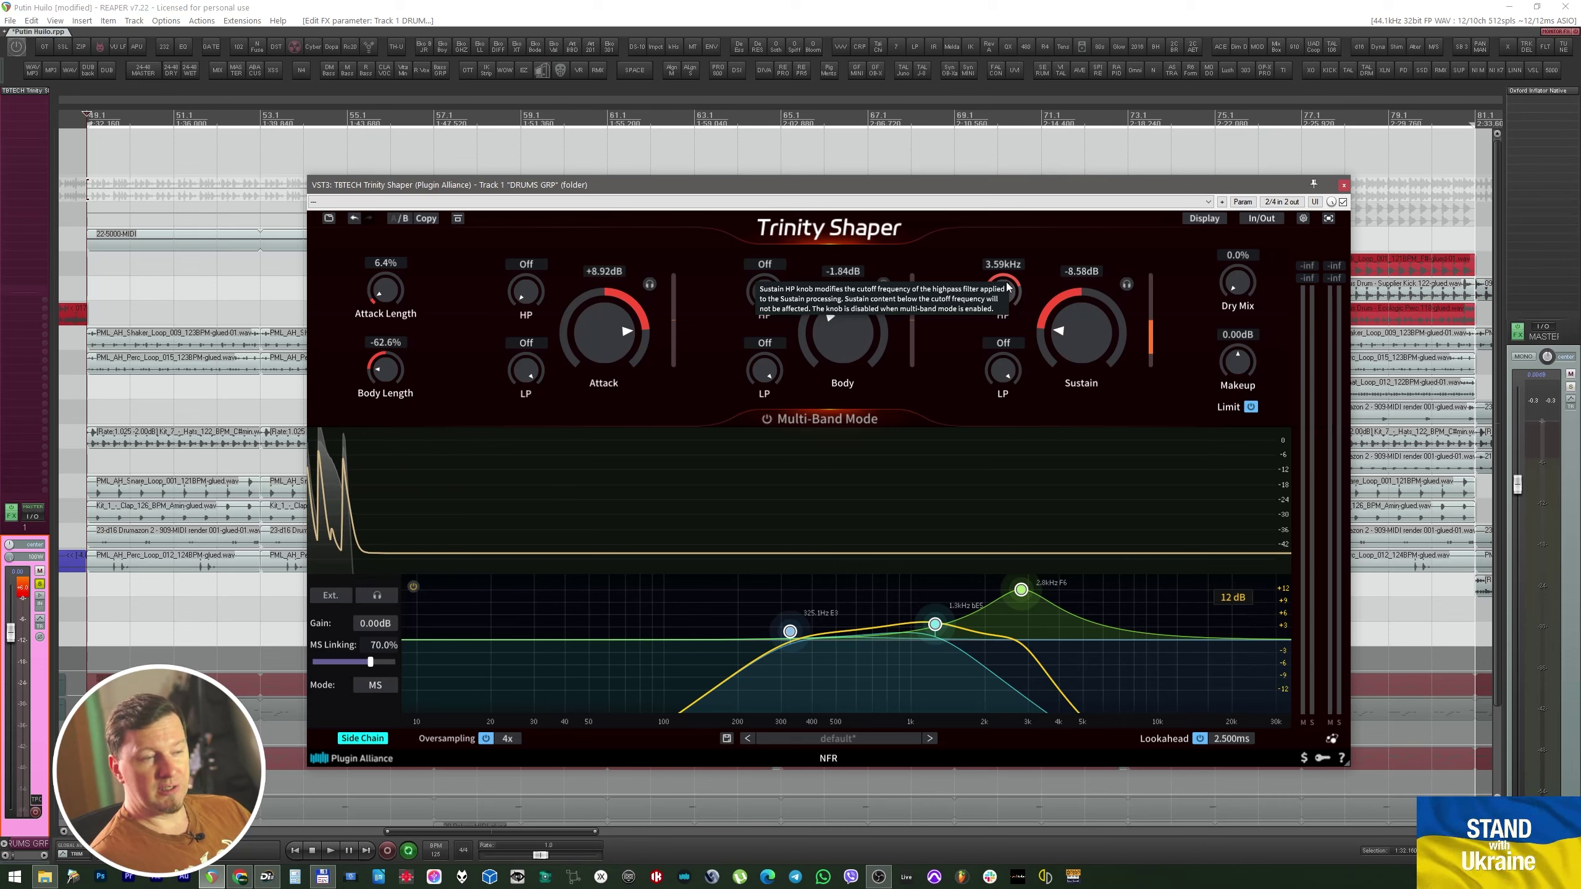
Switch the Sustain high-pass off and on again, ending with its cutoff at 4.76 kHz.
scroll(1011, 296, "down", 1)
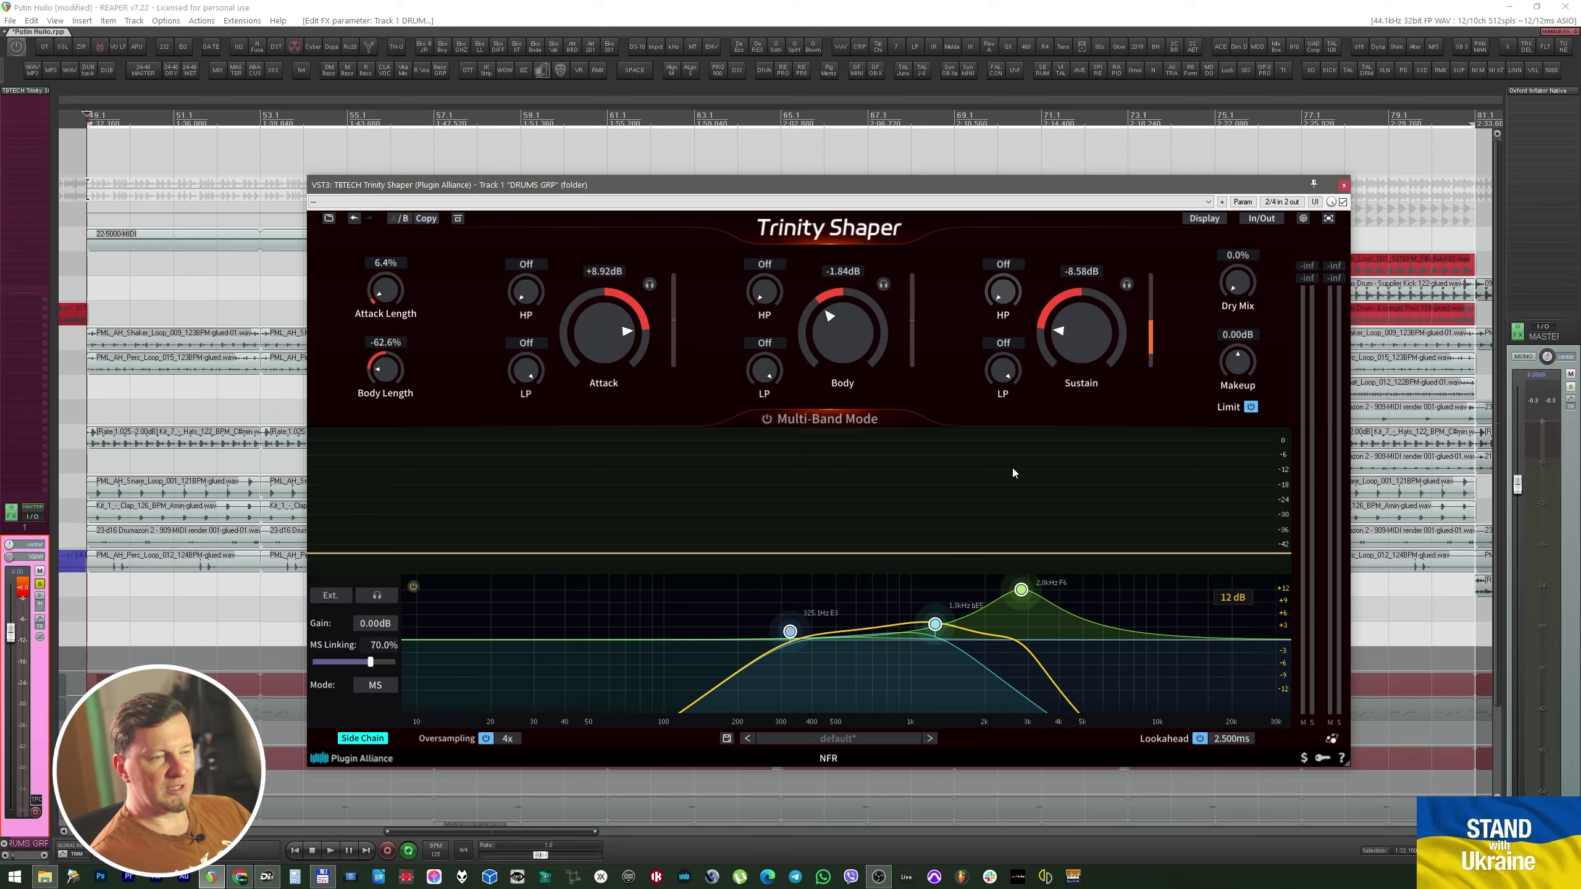
left_click_drag(1013, 473, 1013, 360)
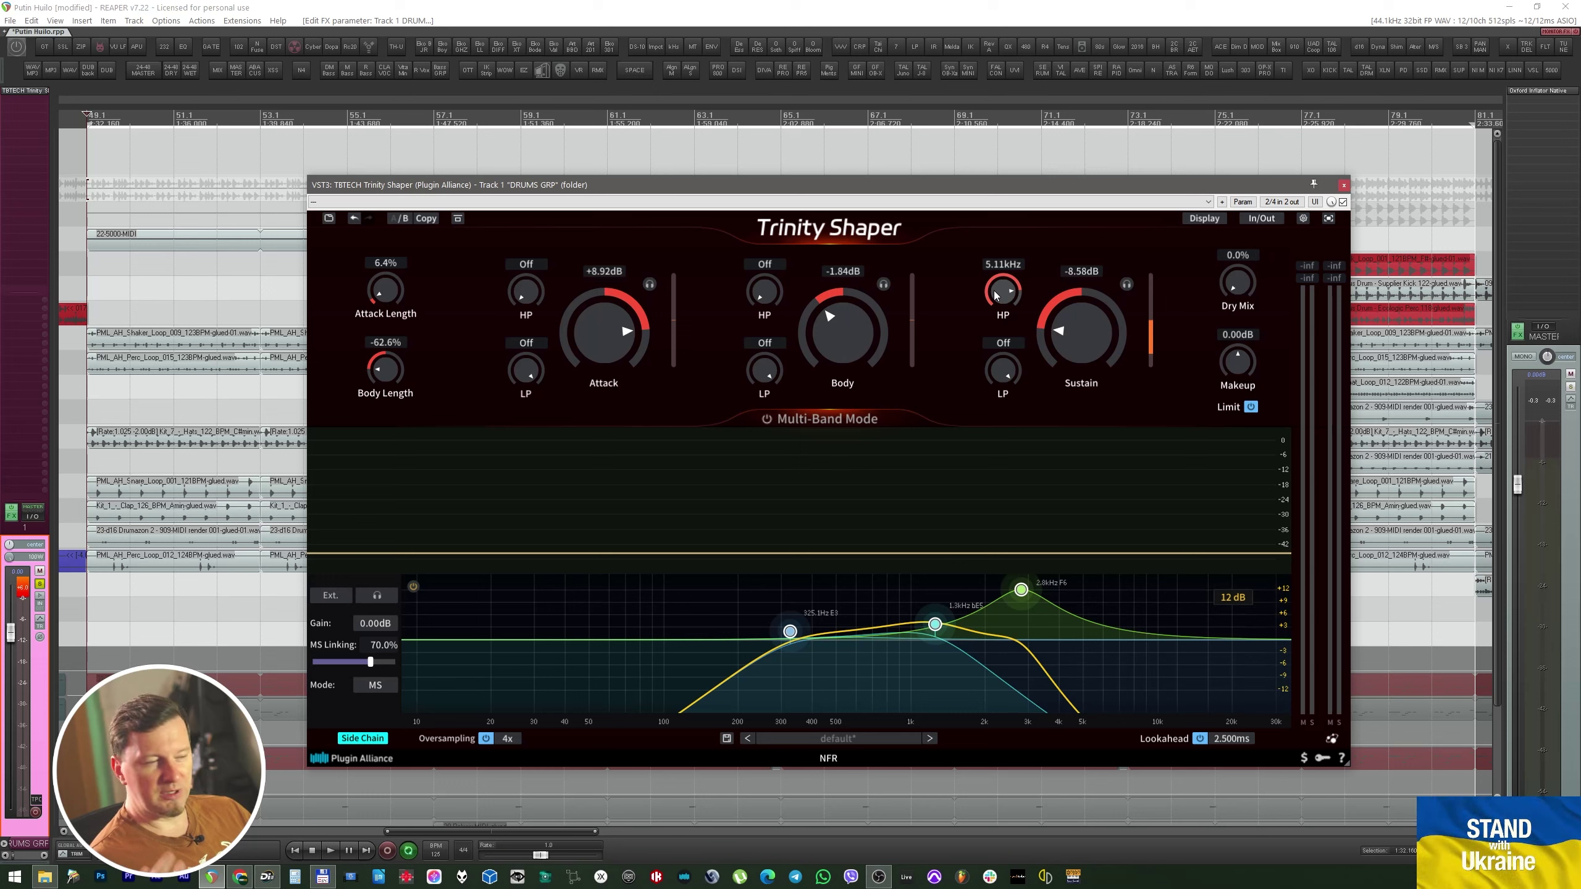
left_click_drag(1006, 297, 1006, 291)
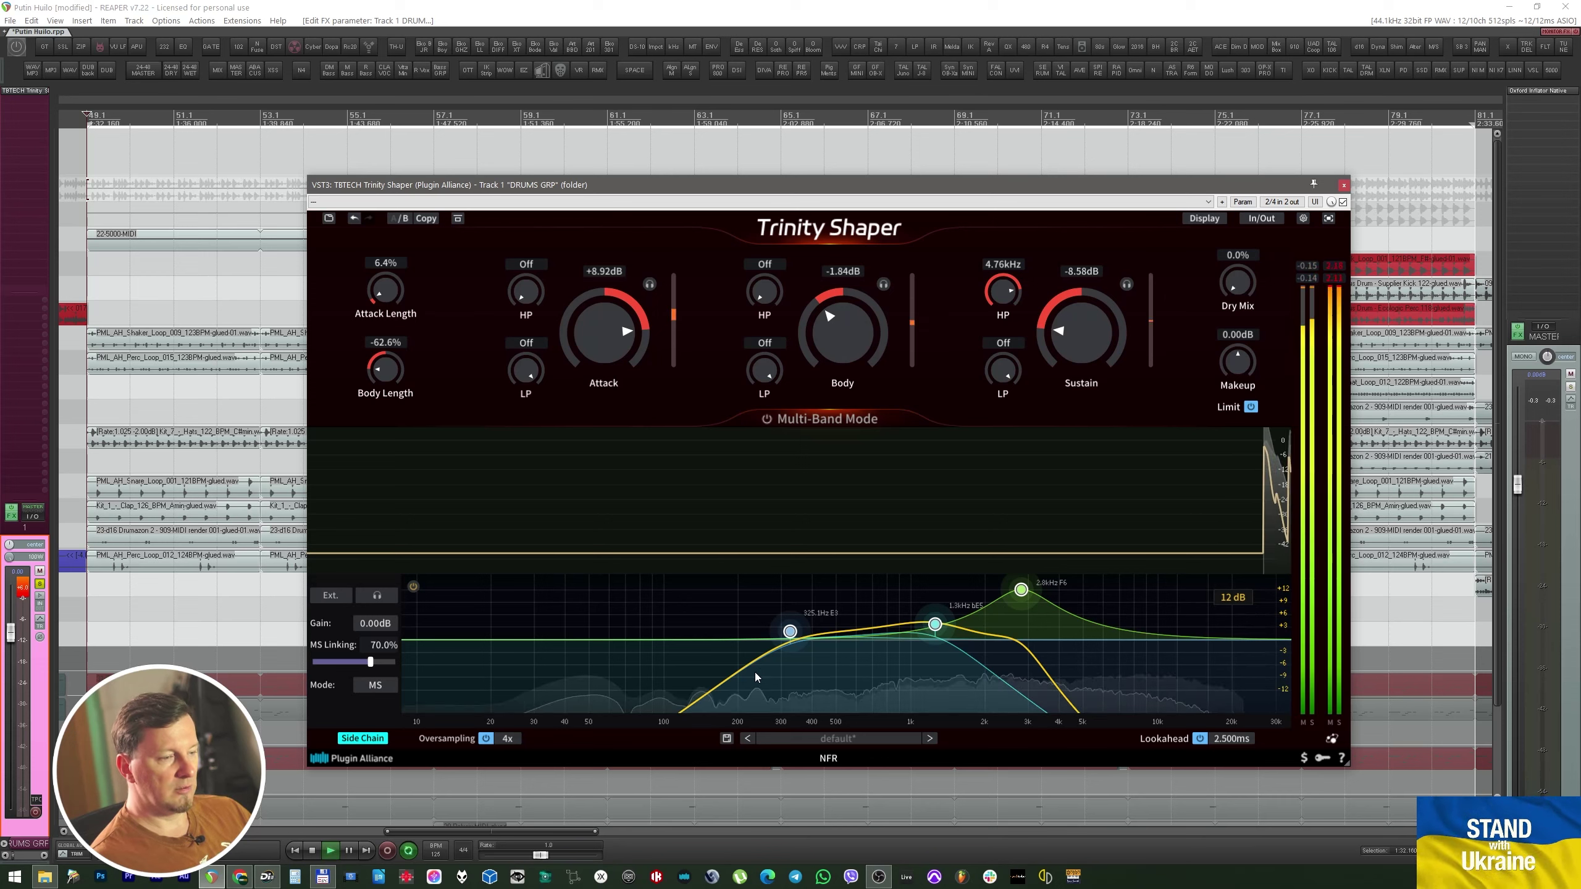
While the drums play, shift all side chain EQ bands up: high-pass about 1.2 kHz, low-pass about 4.6 kHz, bell about 10.2 kHz; stop playback.
key("space")
left_click_drag(755, 673, 933, 662)
key("space")
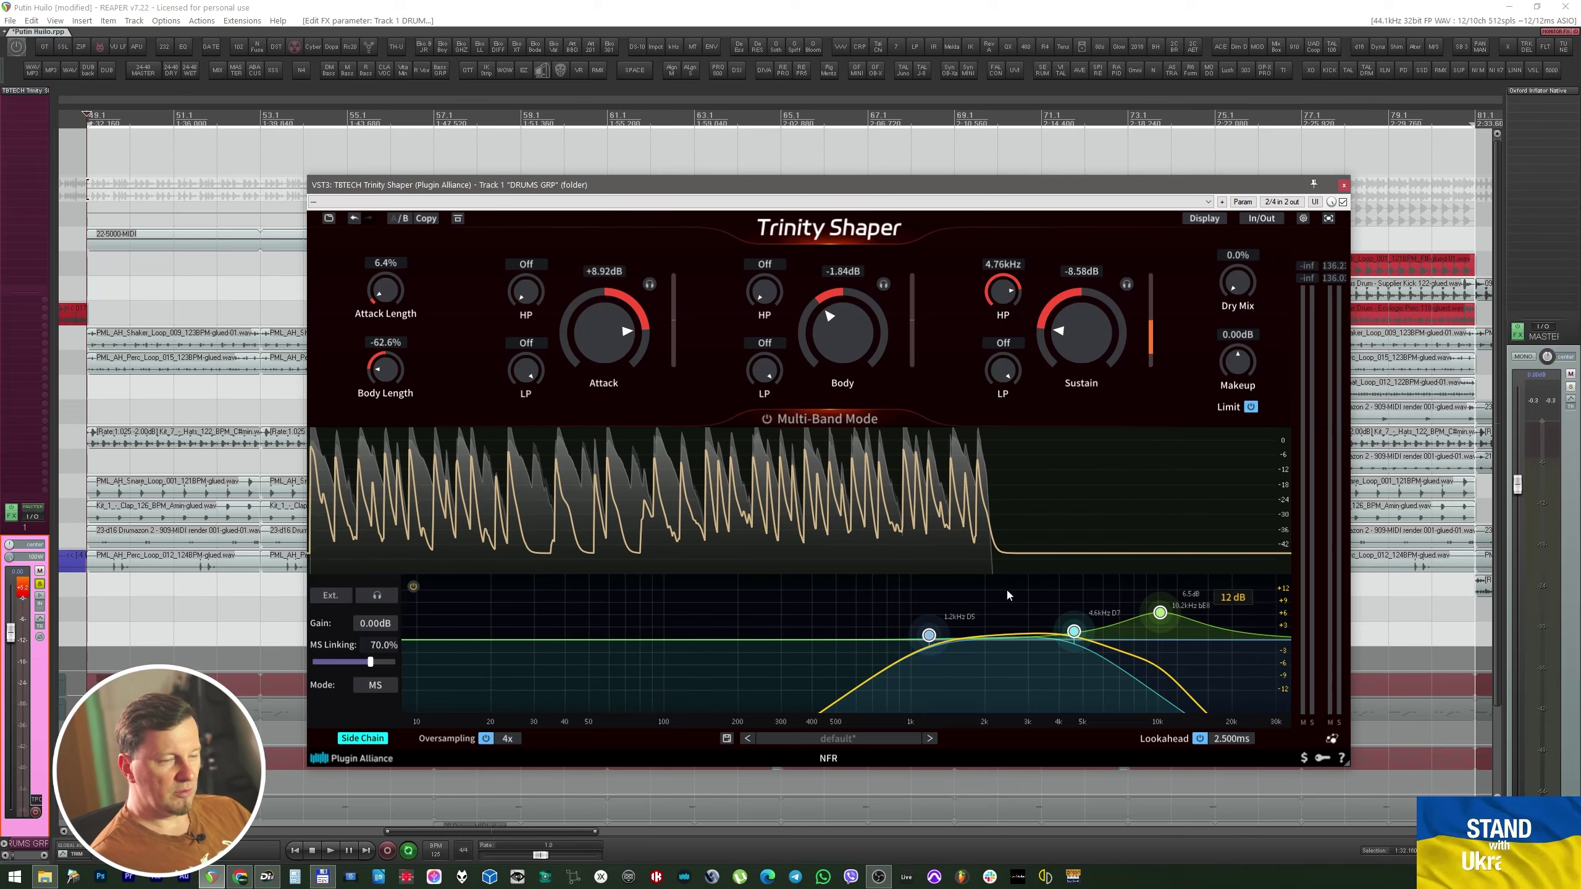
Zero the Attack gain and reset the whole plugin to its default settings.
double_click(607, 336)
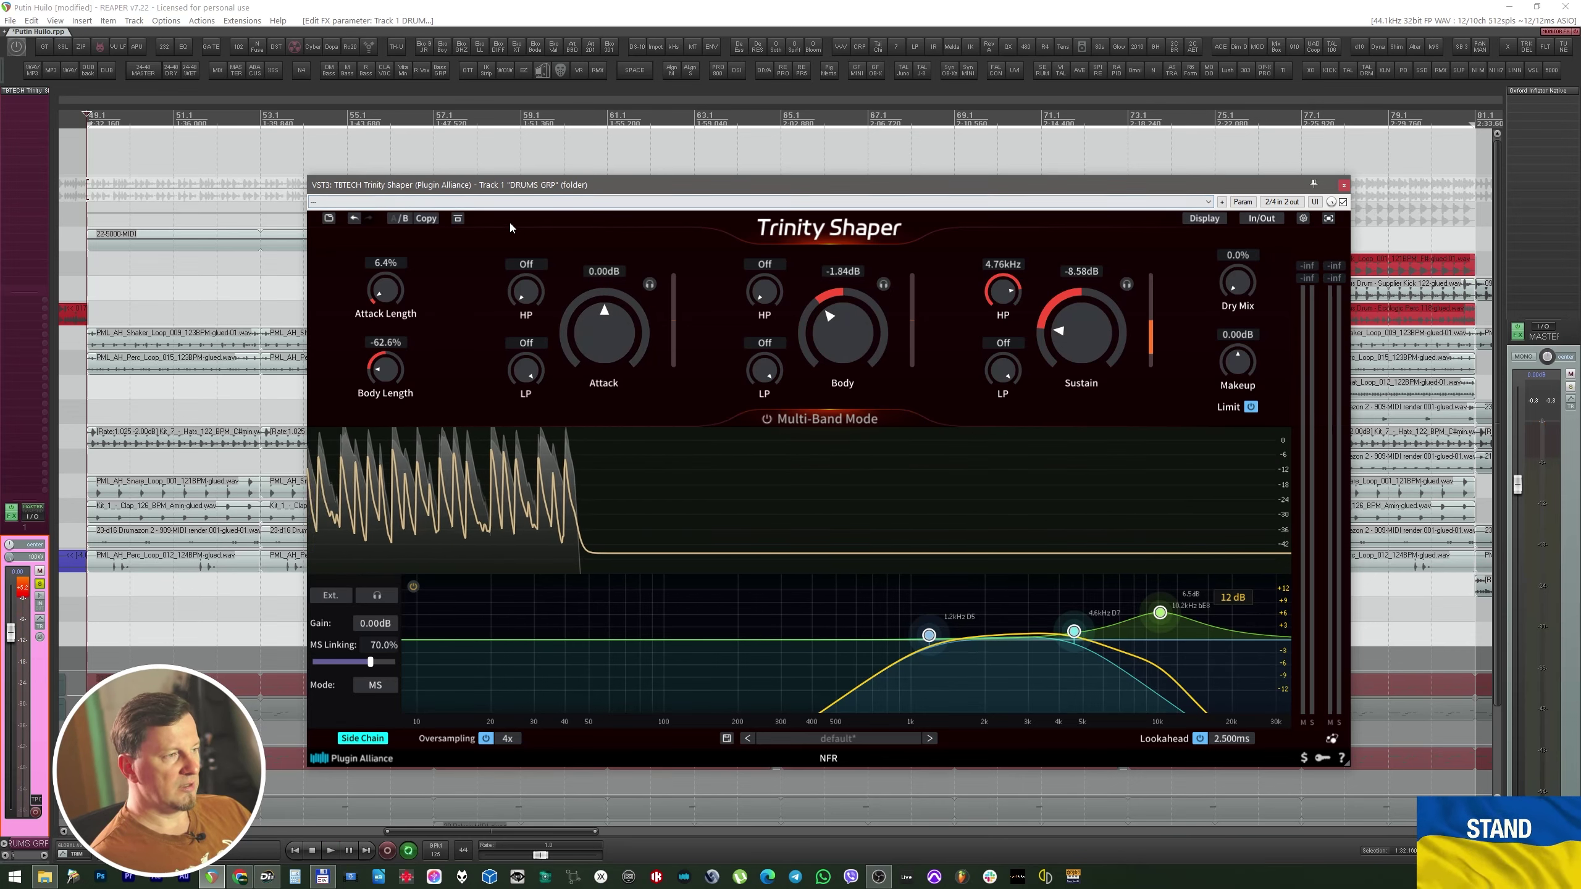
left_click(328, 219)
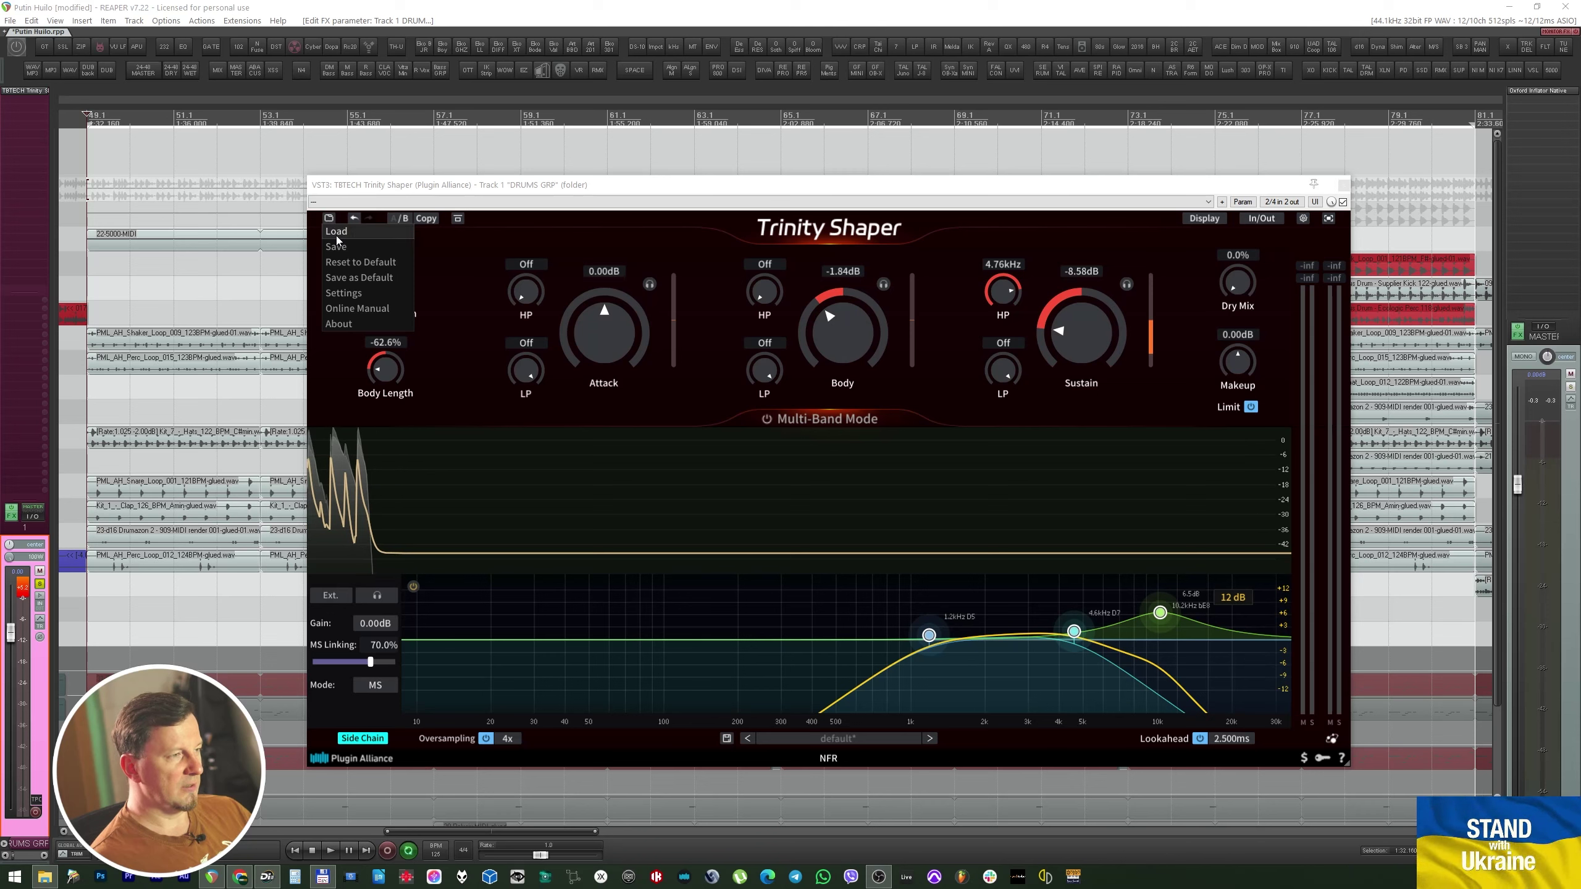
left_click(359, 263)
left_click(900, 514)
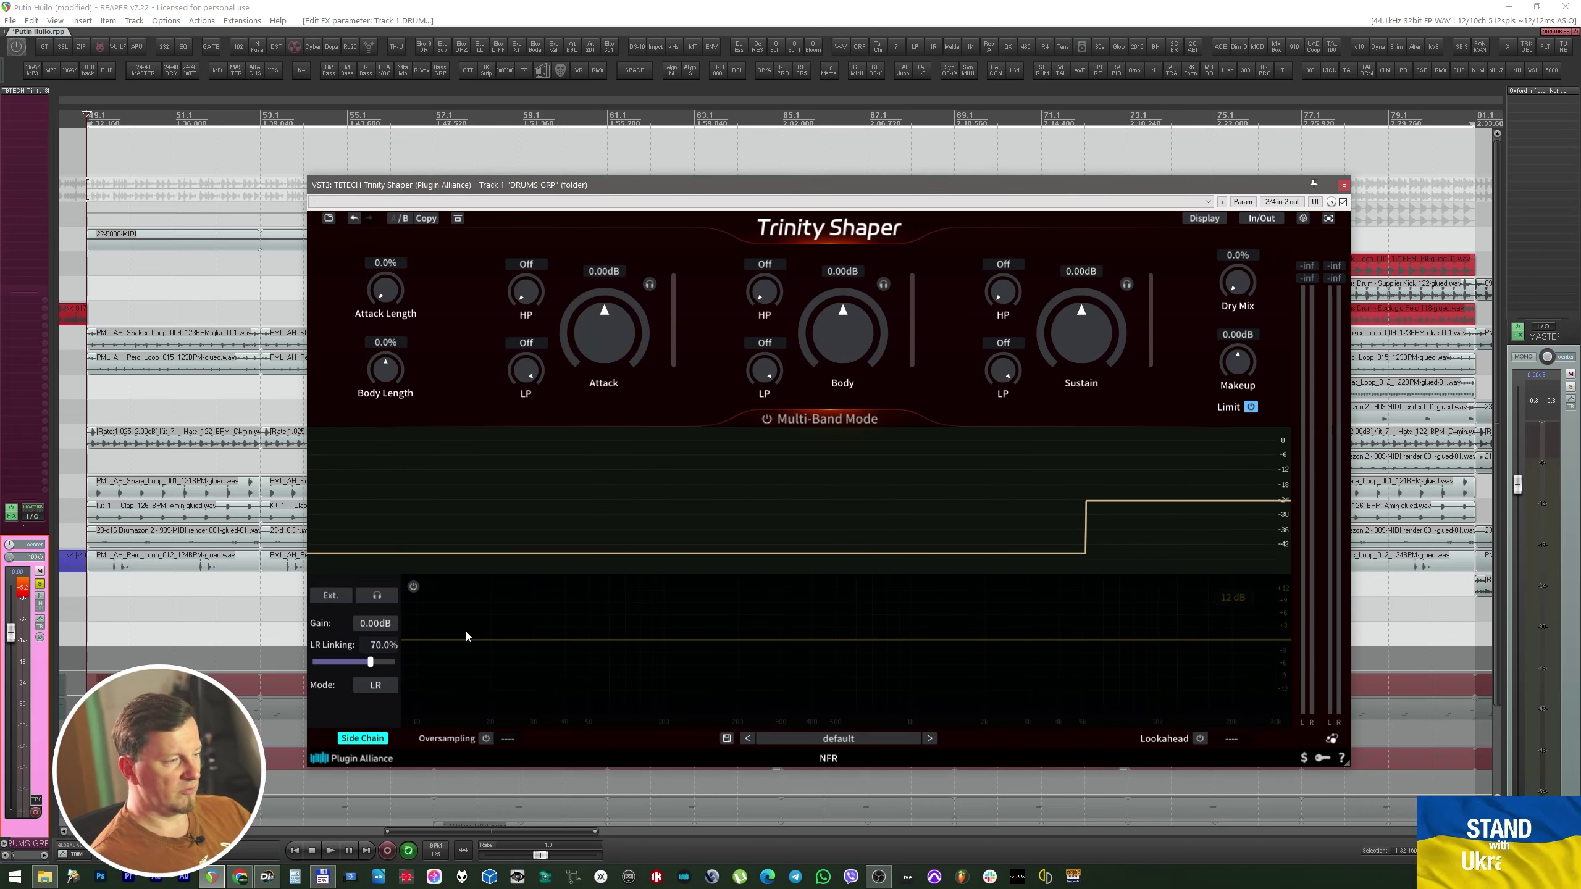
Build a side chain EQ with a bell boosted about 11 dB near 8 kHz and steeper high-pass and low-pass filters around it.
left_click(1145, 656)
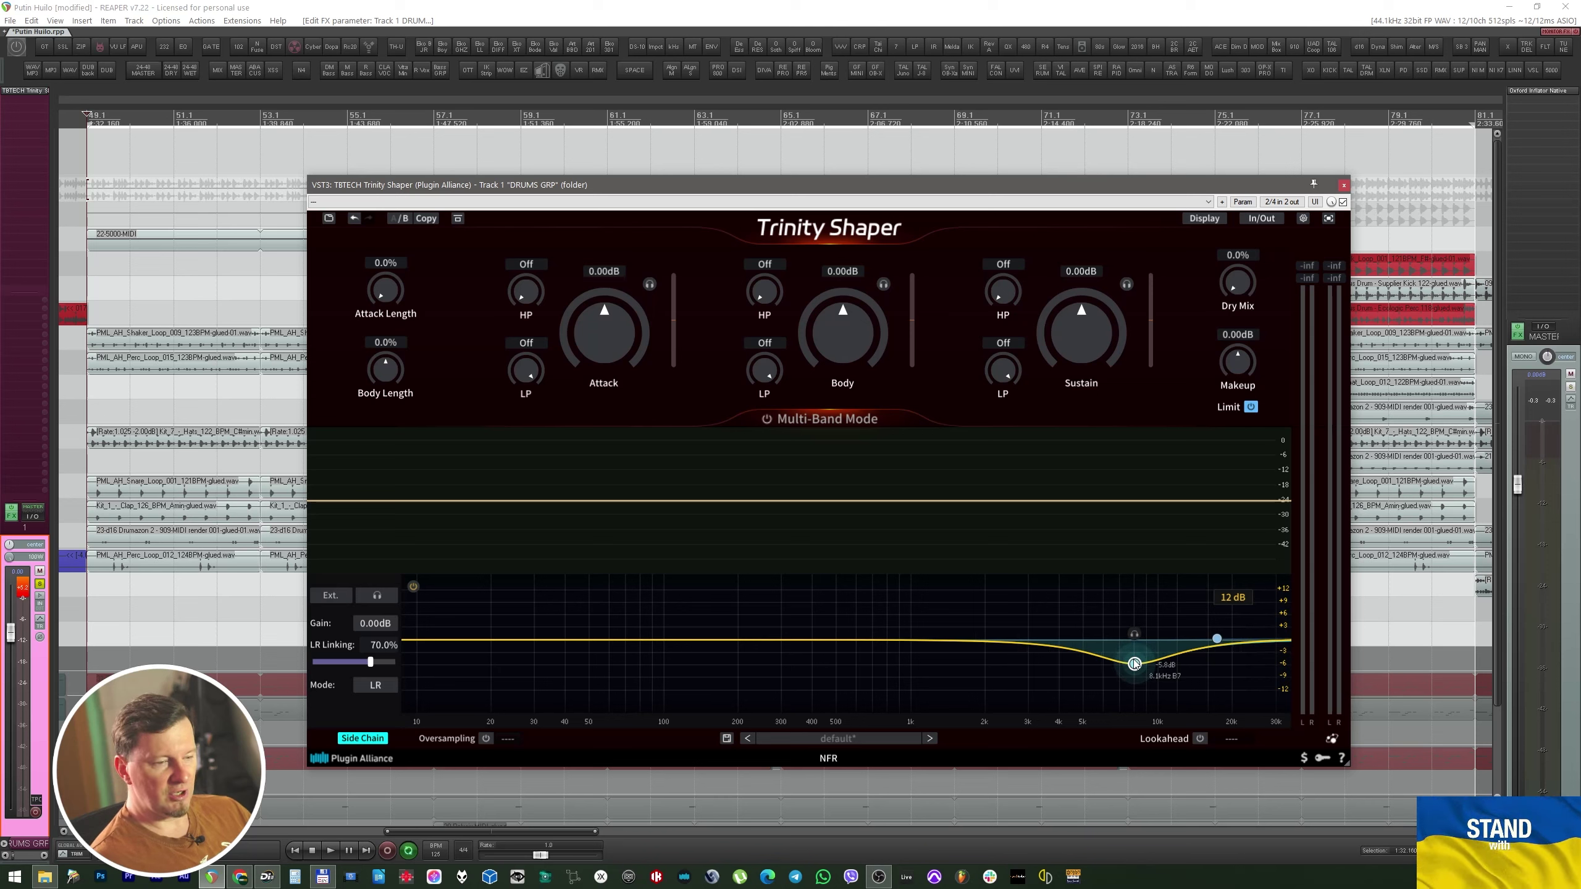
left_click_drag(1134, 665, 1134, 609)
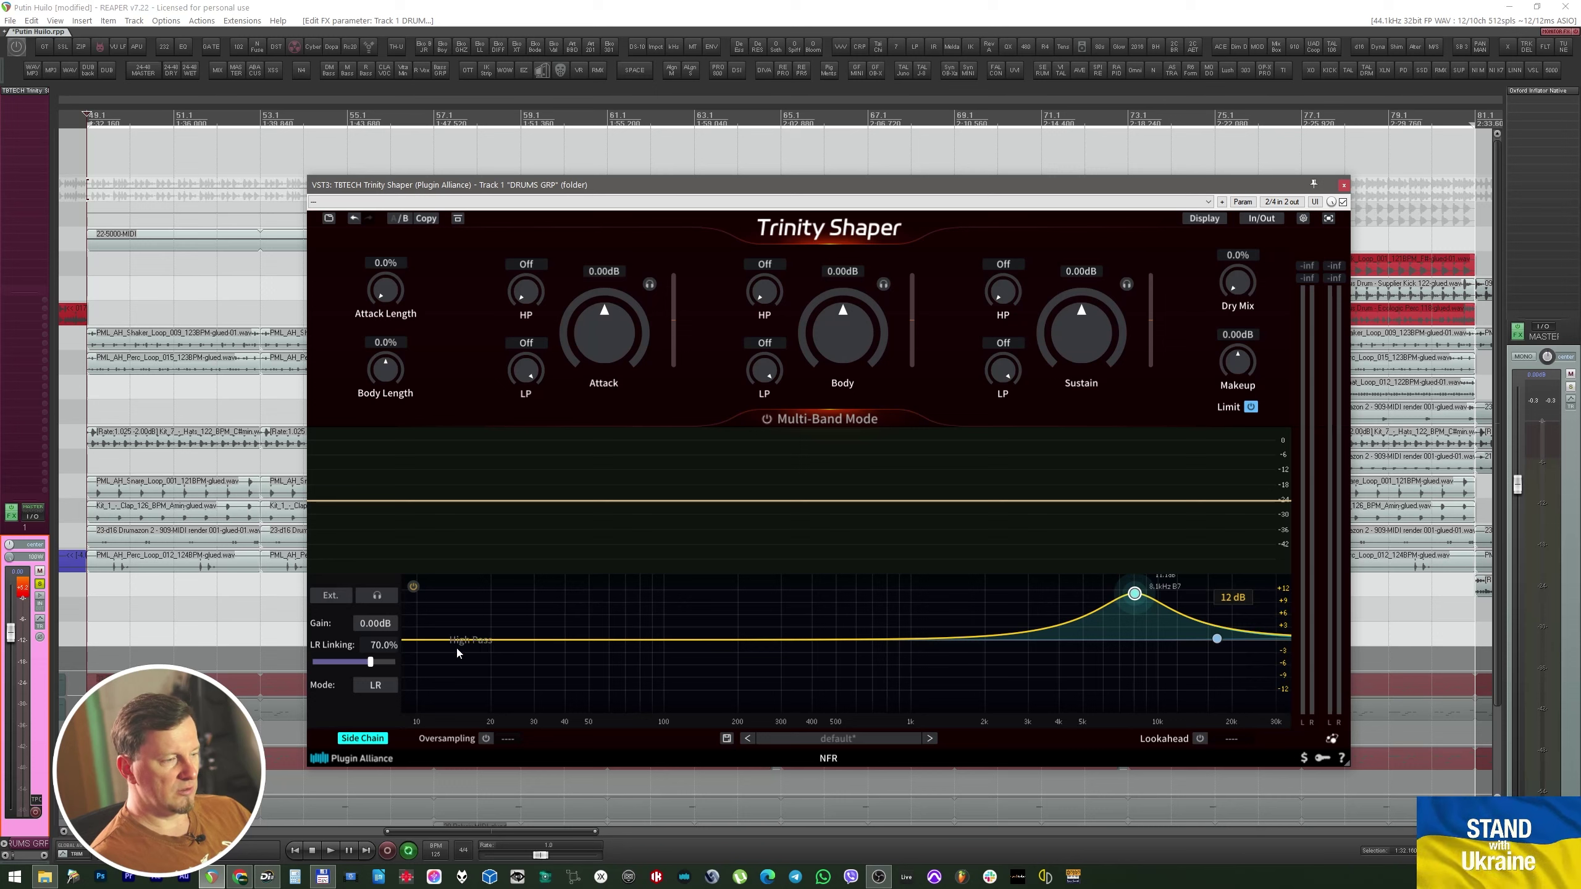
left_click_drag(416, 646, 1084, 645)
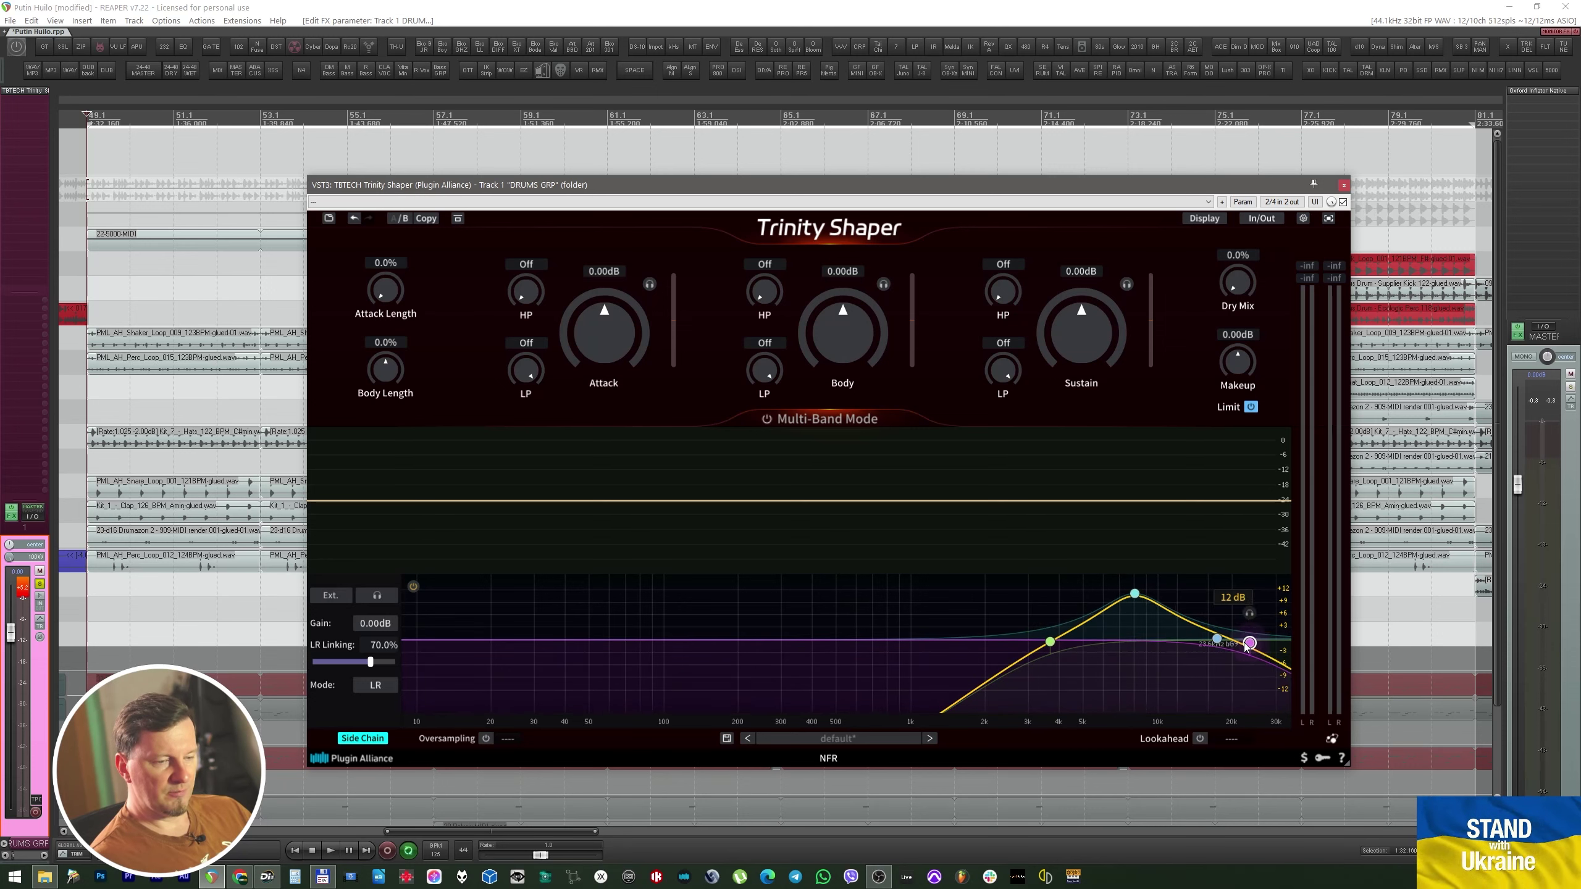
scroll(1050, 642, "up", 2)
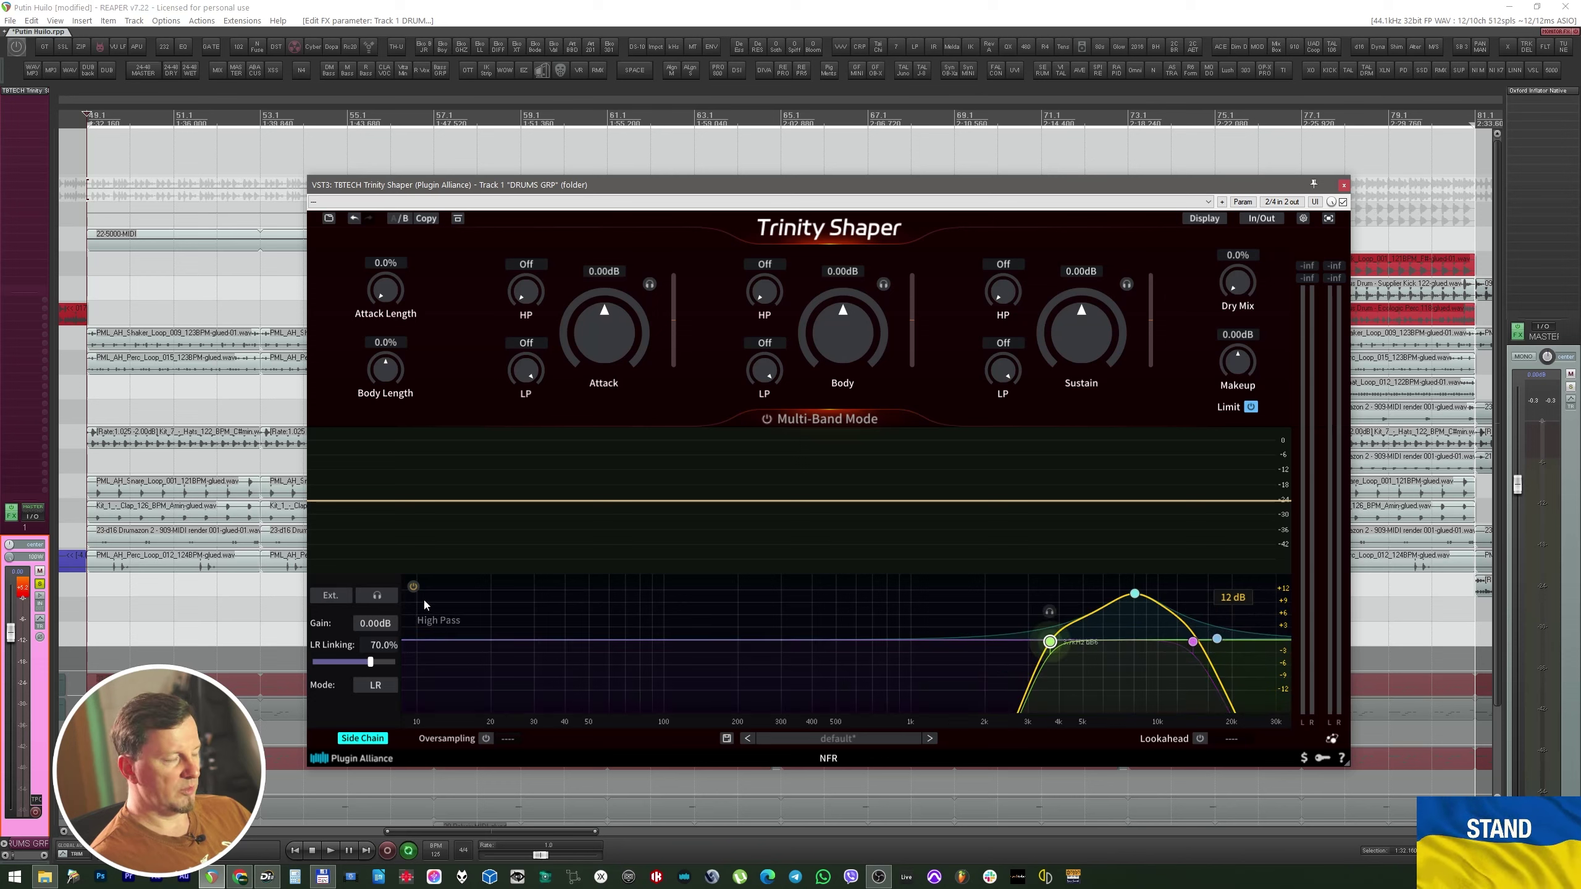
Monitor the side chain during playback, switch its mode to MS with MS Linking at 100%, and end the monitoring and playback.
key("space")
left_click(391, 597)
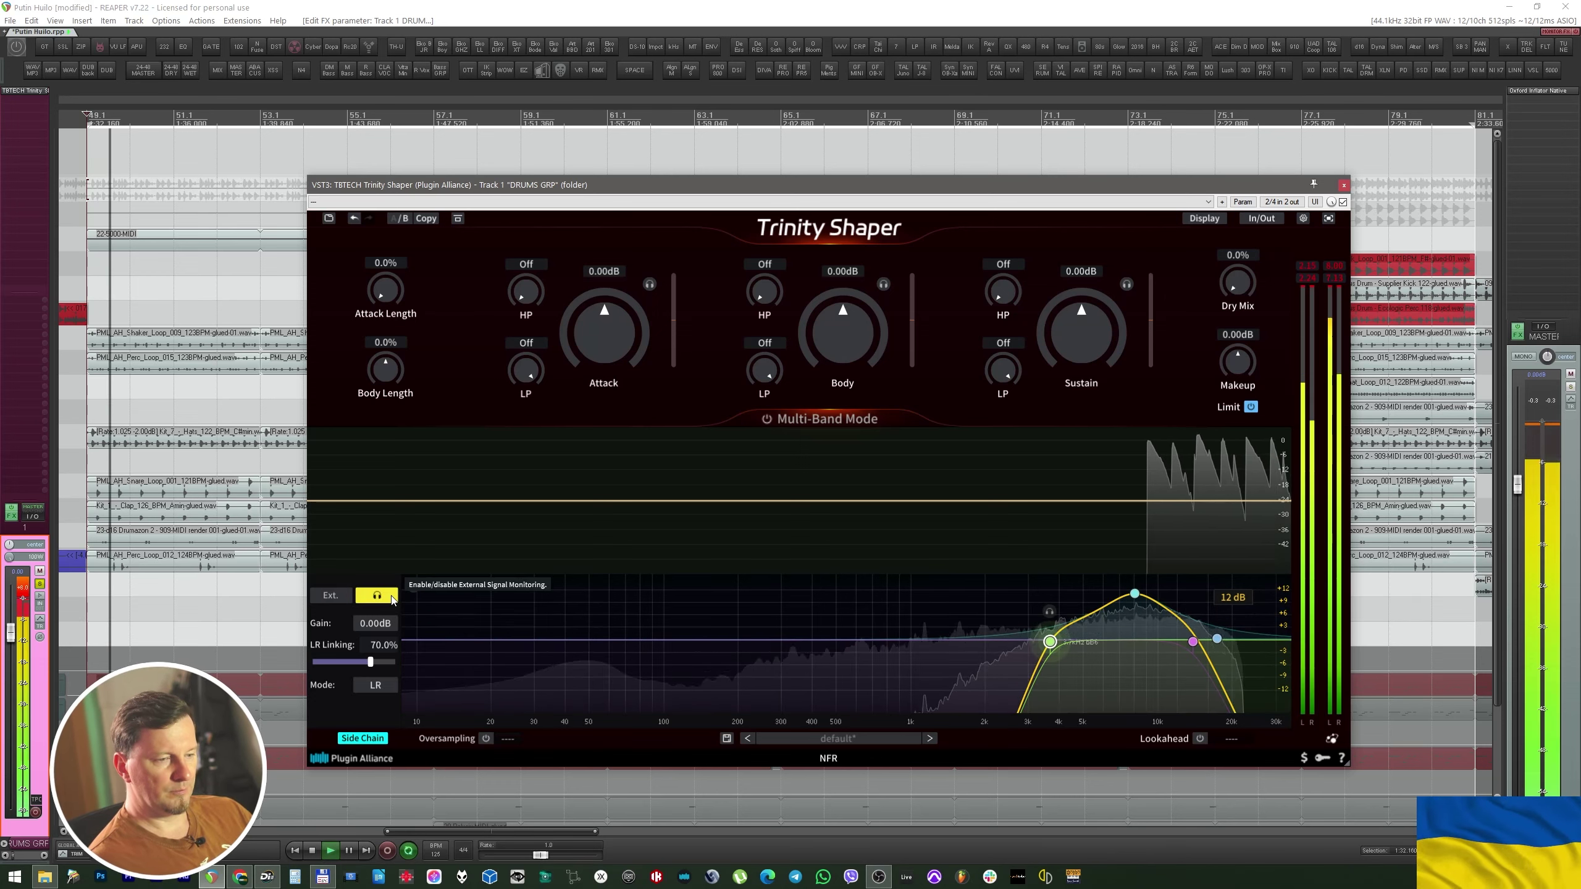
left_click(375, 684)
left_click(374, 670)
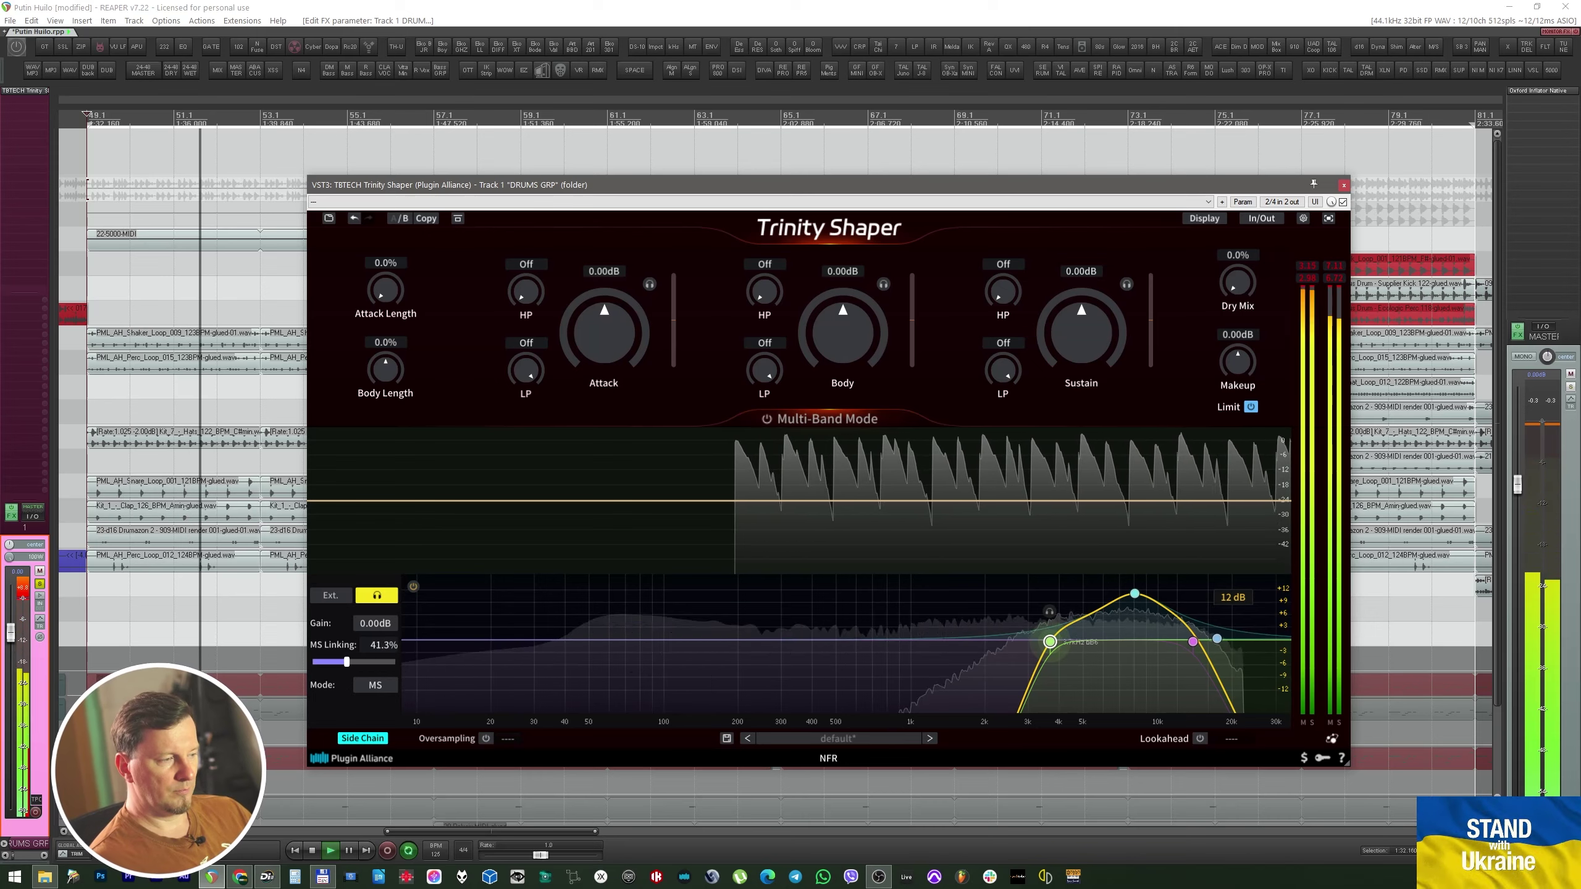
left_click_drag(314, 661, 395, 662)
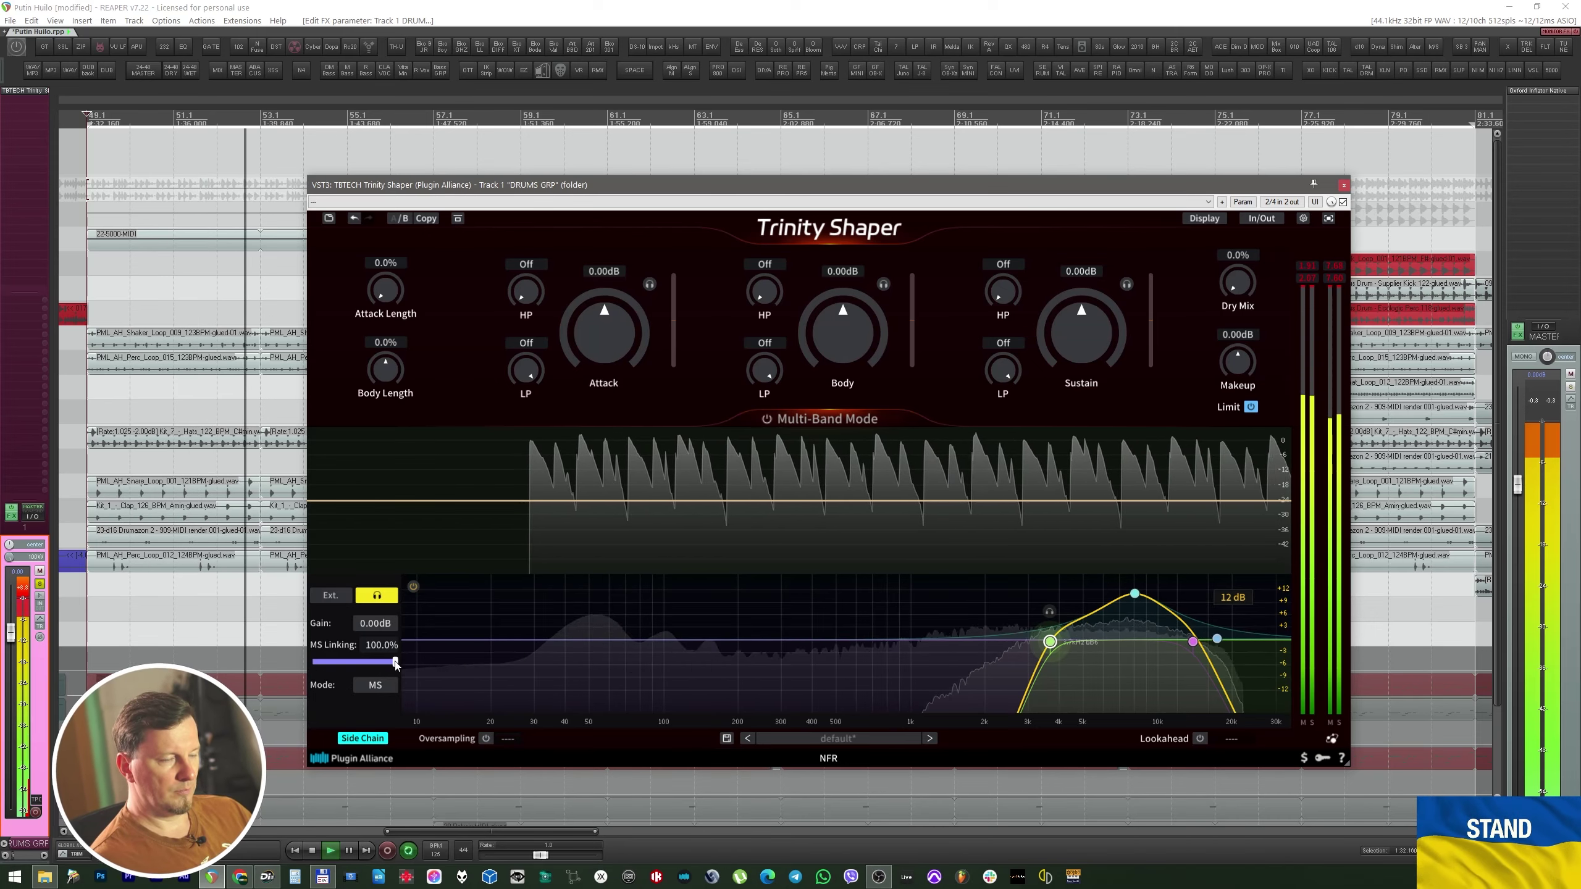
key("space")
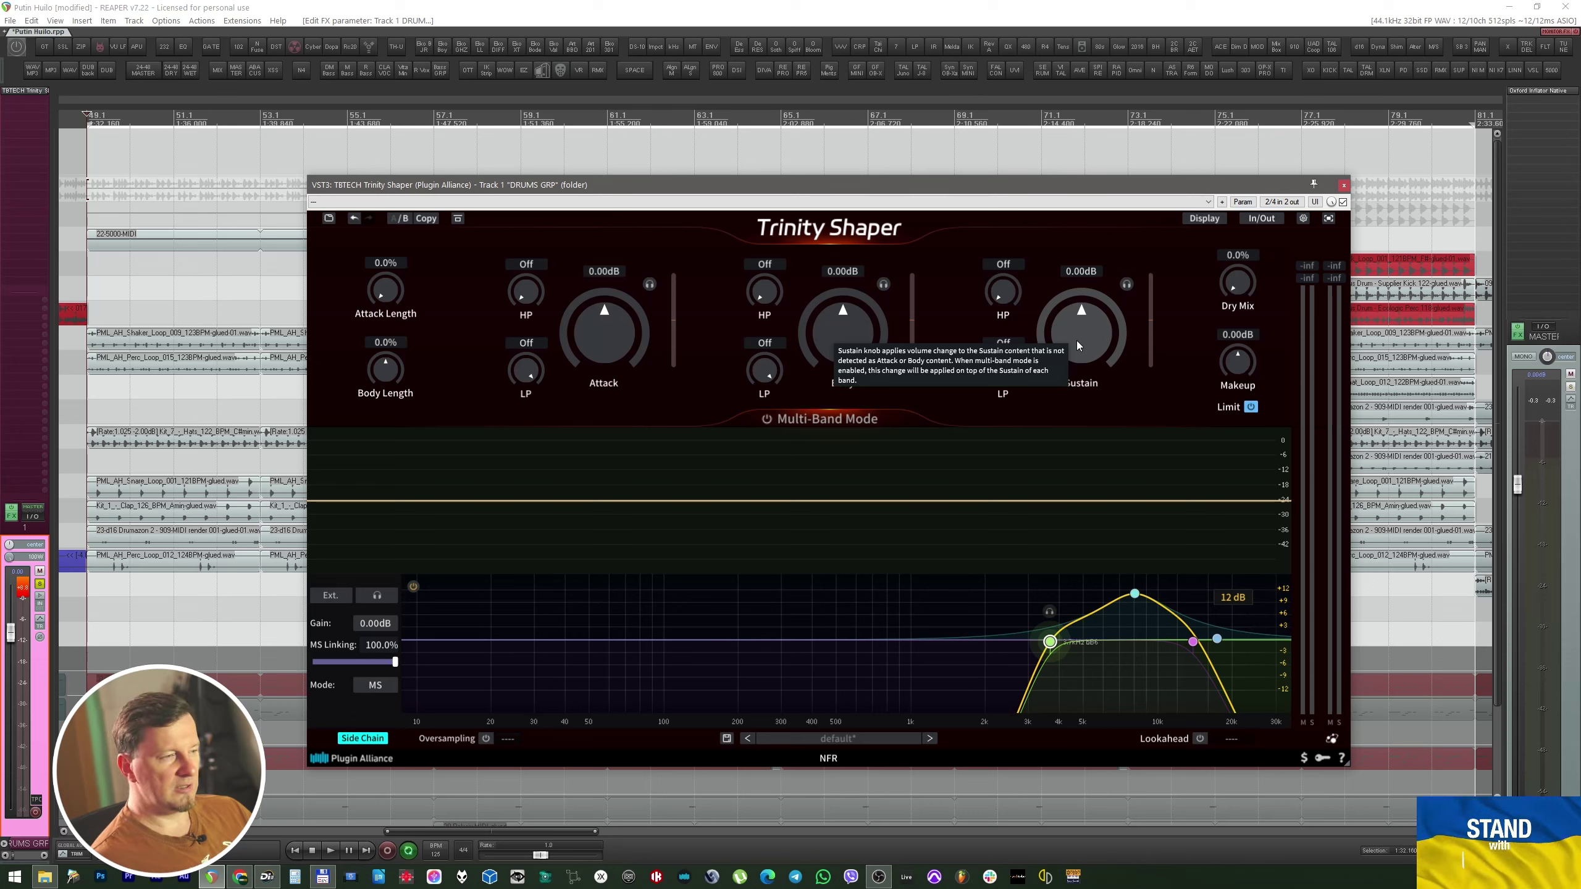
During playback, set Body Length to -100% and Body to -3.50 dB.
key("space")
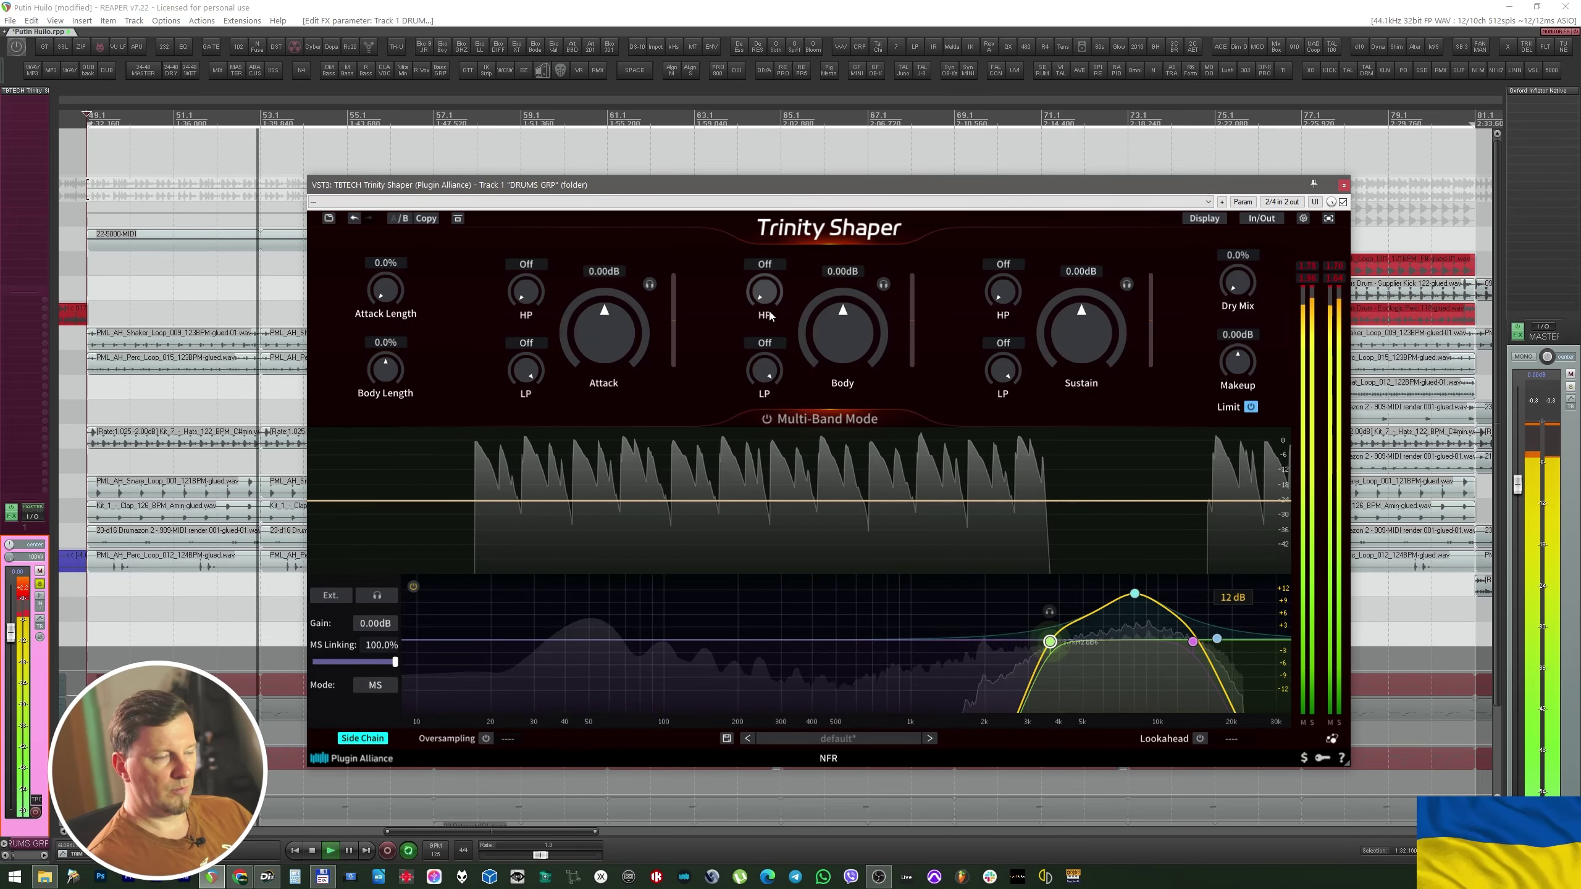
left_click_drag(845, 326, 844, 417)
left_click_drag(386, 368, 422, 645)
left_click_drag(842, 339, 841, 332)
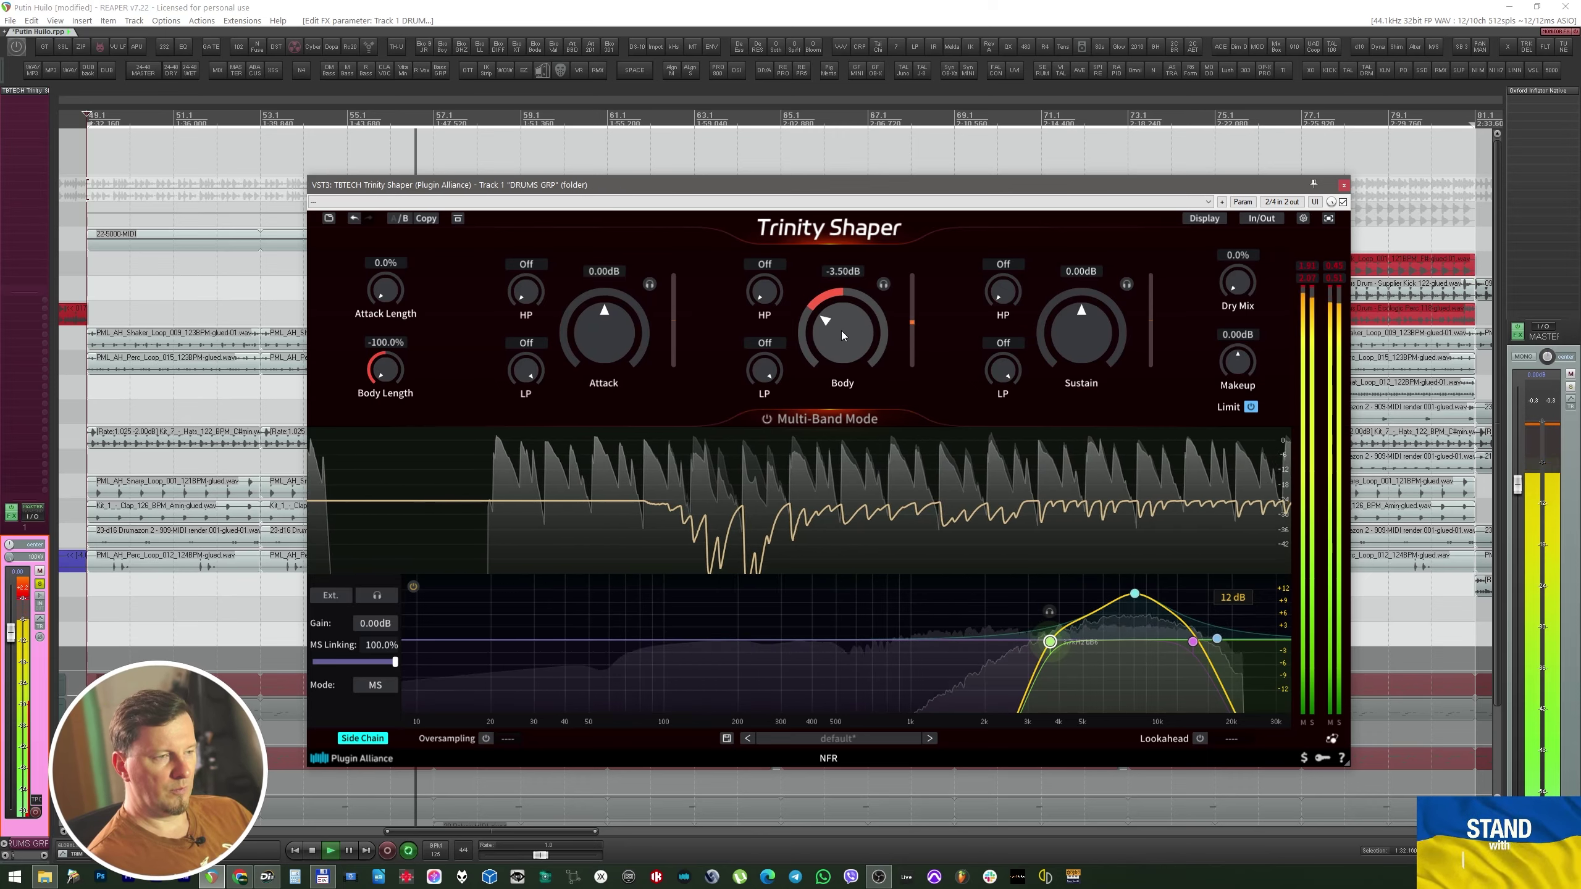
Audition the Body and Attack components in solo, one after the other, and return to the full signal.
left_click(883, 285)
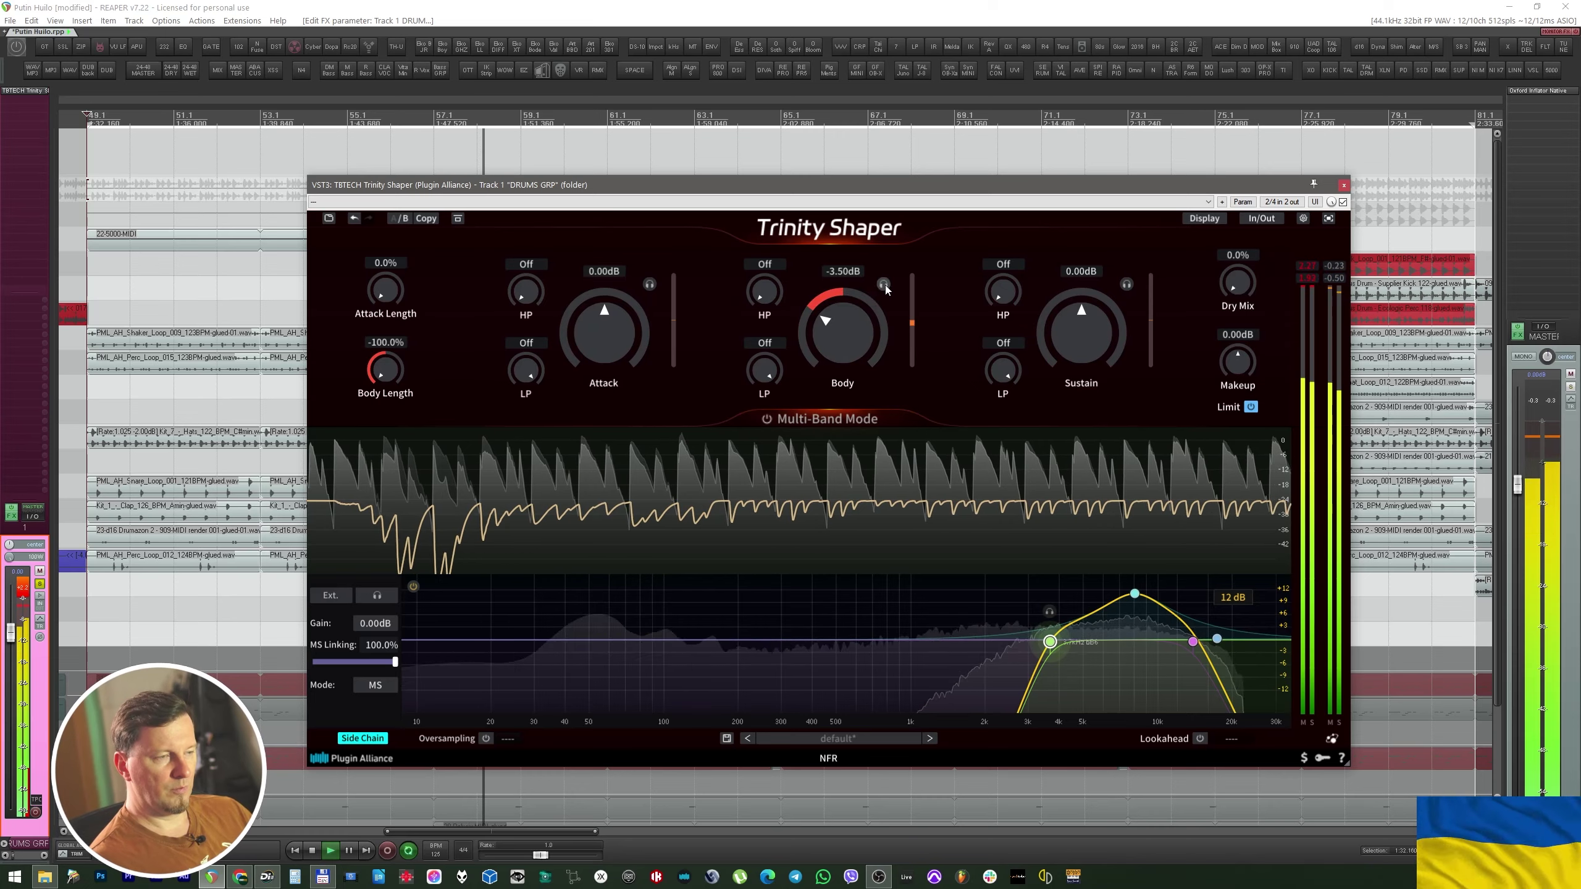
left_click(649, 284)
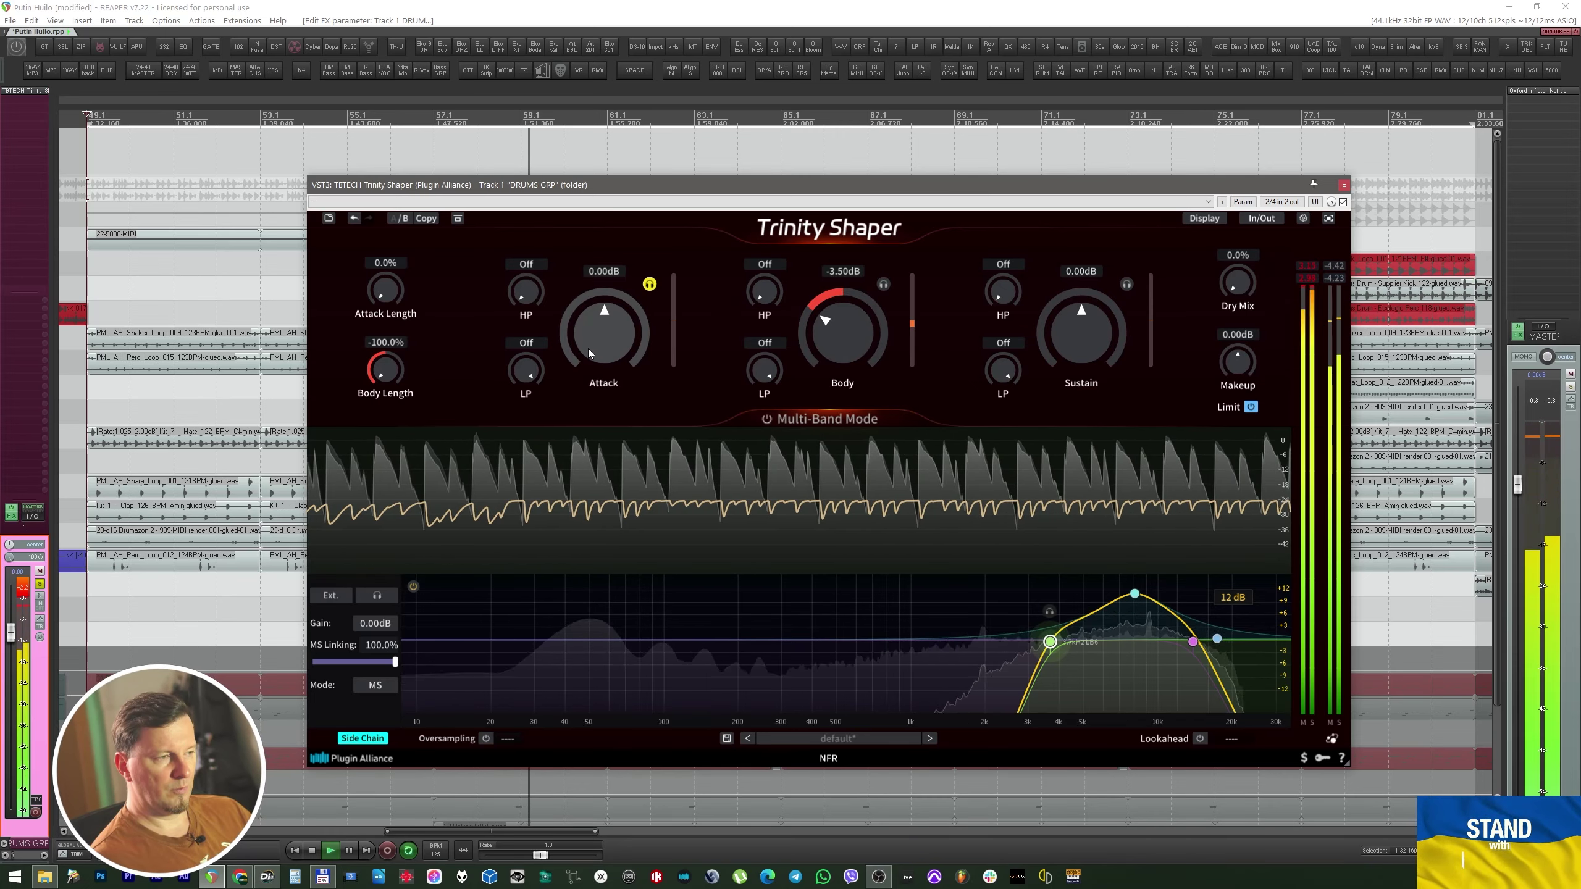
left_click(649, 284)
Set the Attack high-pass to 8.00 kHz and lower Attack to -5.16 dB.
left_click_drag(618, 321, 601, 452)
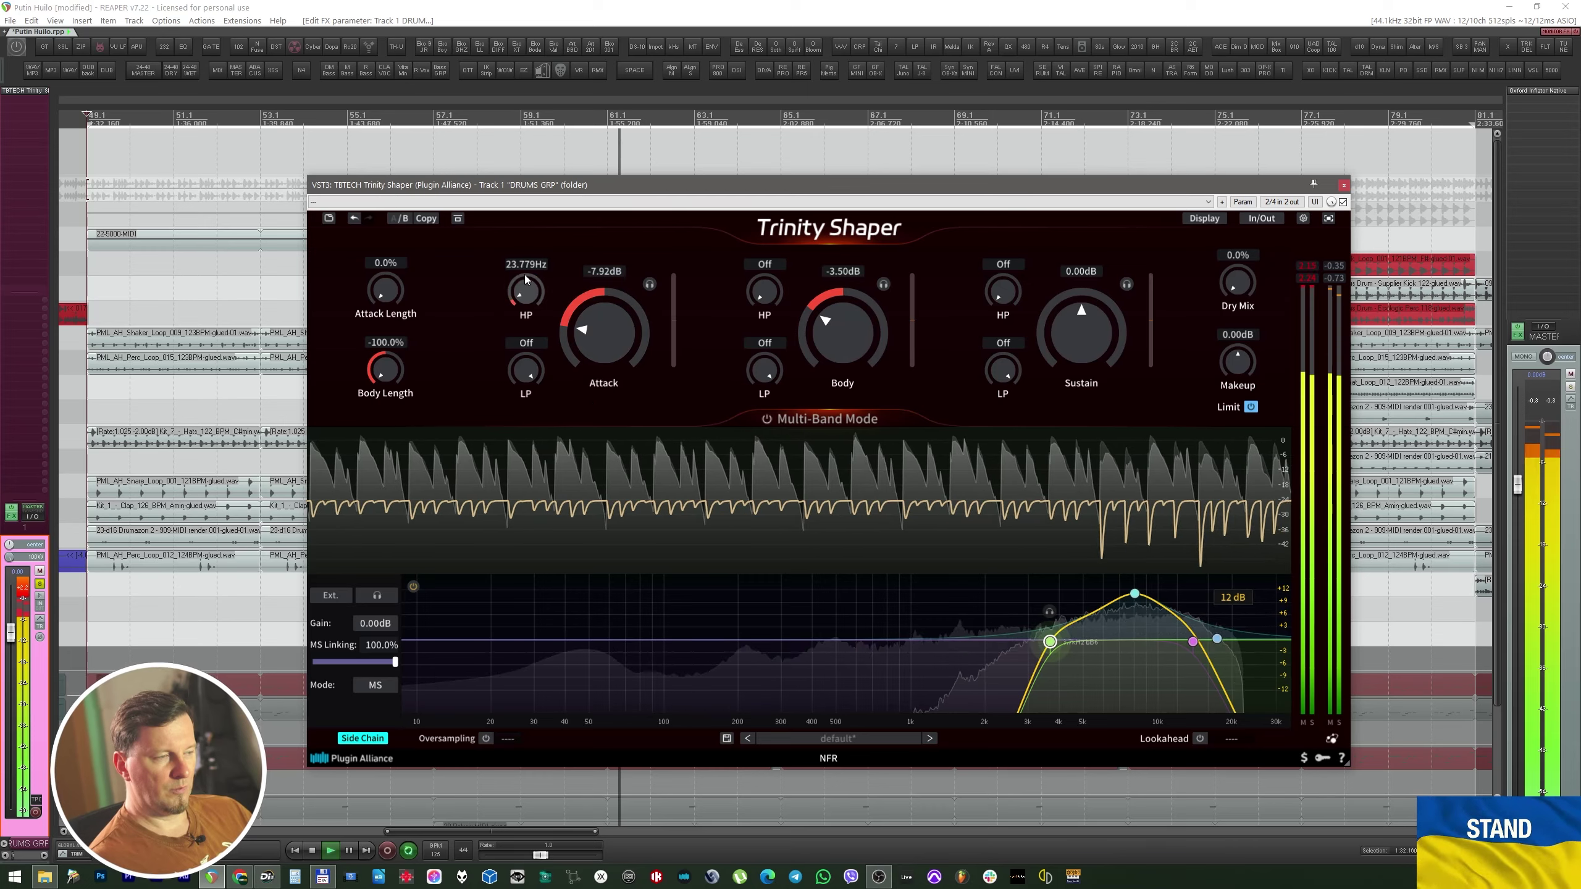
left_click_drag(523, 275, 541, 129)
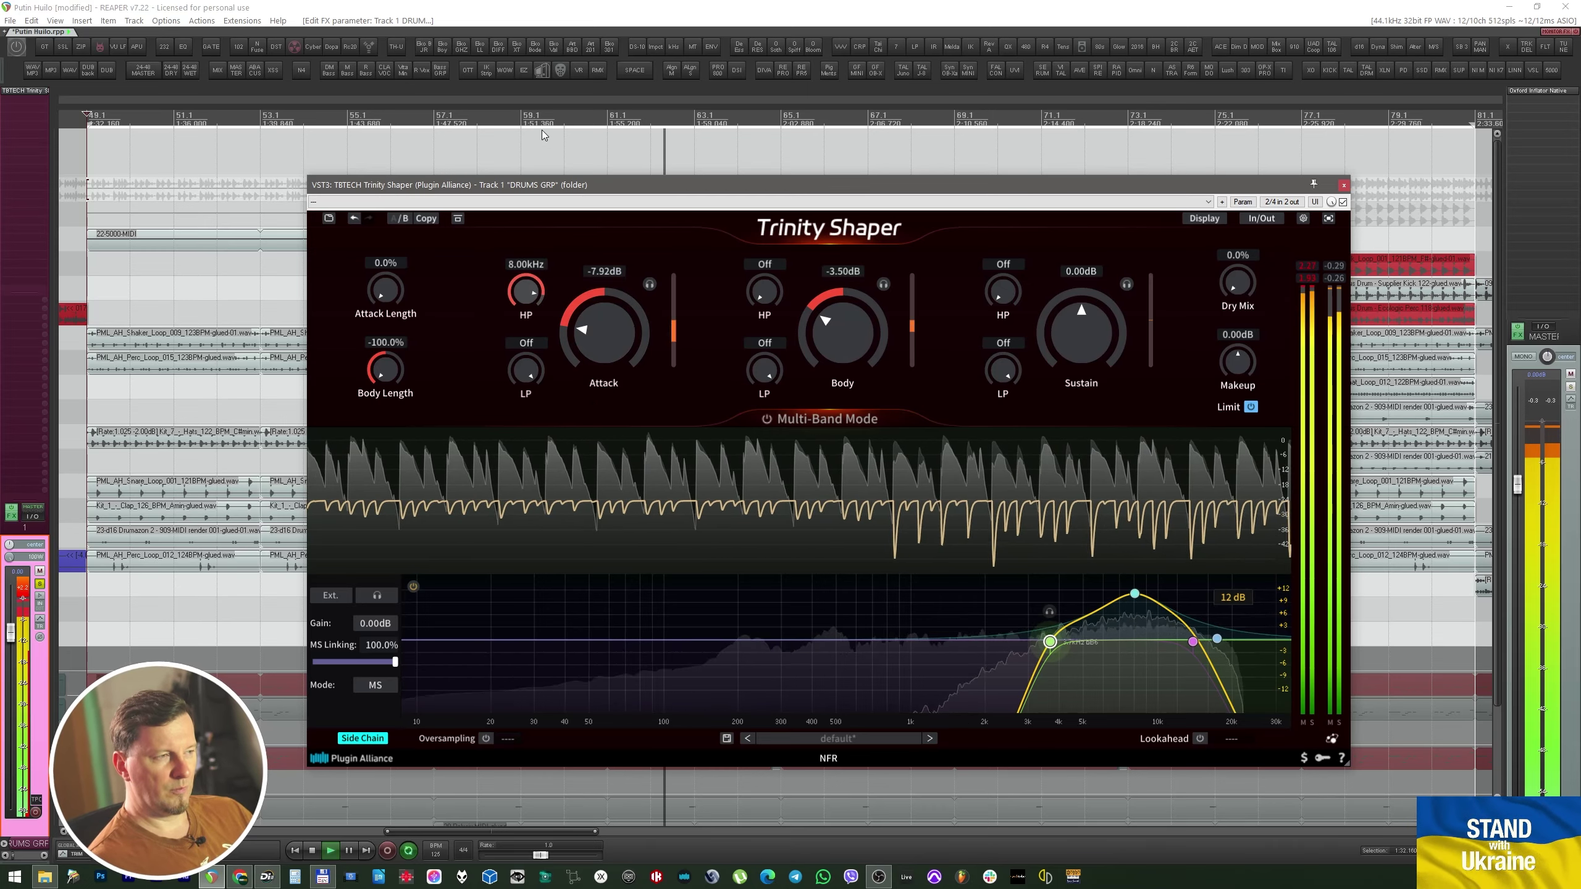
mouse_move(625, 326)
left_mouse_down()
mouse_move(620, 358)
mouse_move(623, 272)
mouse_move(623, 299)
left_mouse_up()
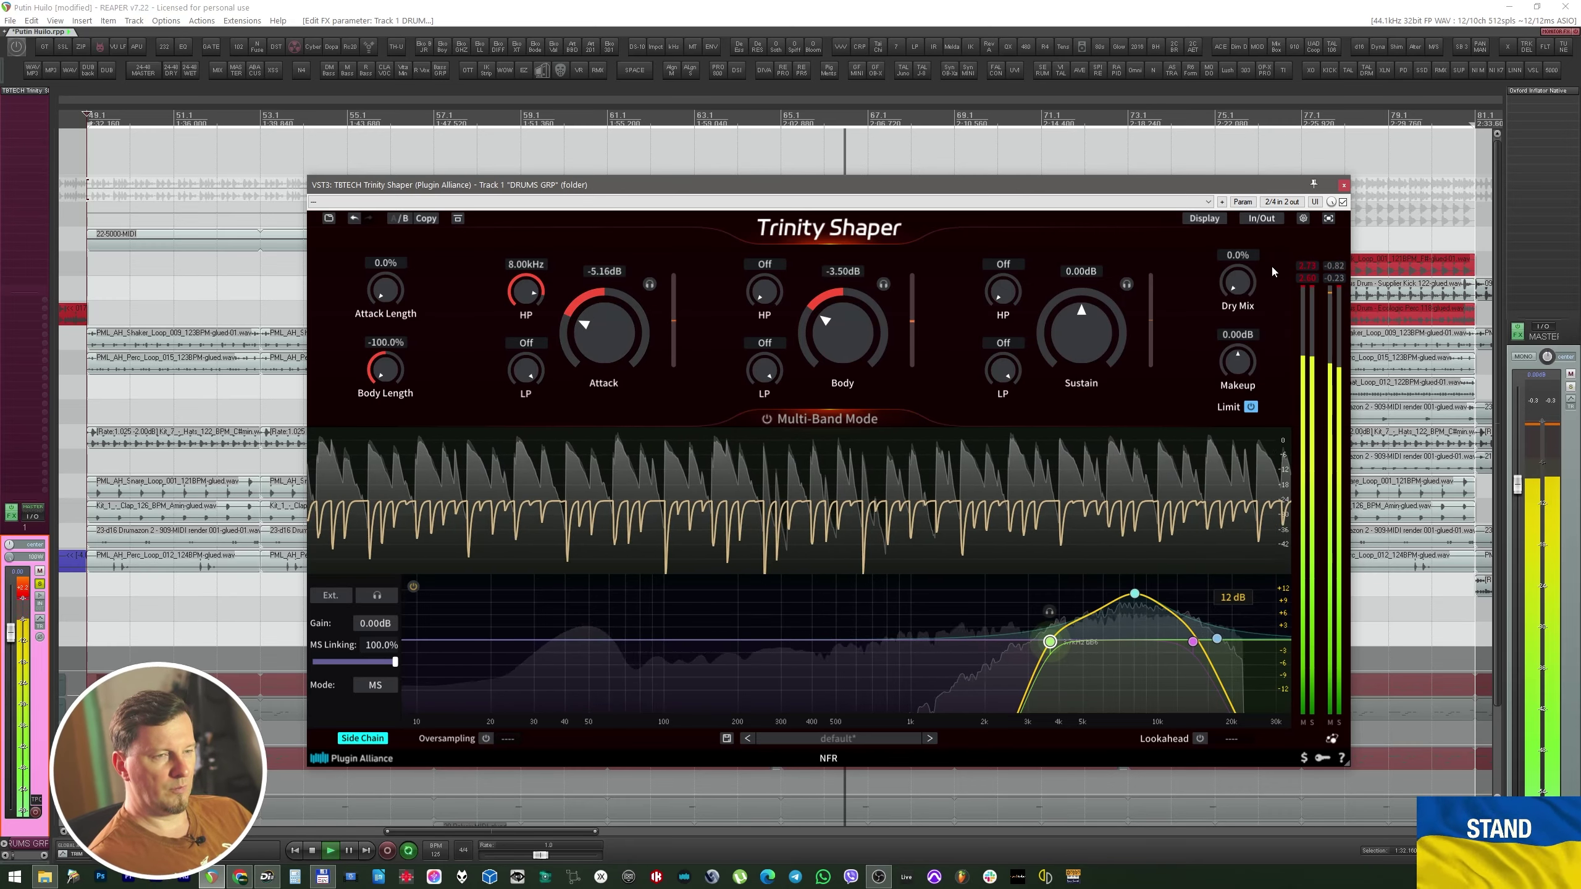
Compare the drums with the plugin bypassed and active, leave it active, and stop playback.
left_click(457, 218)
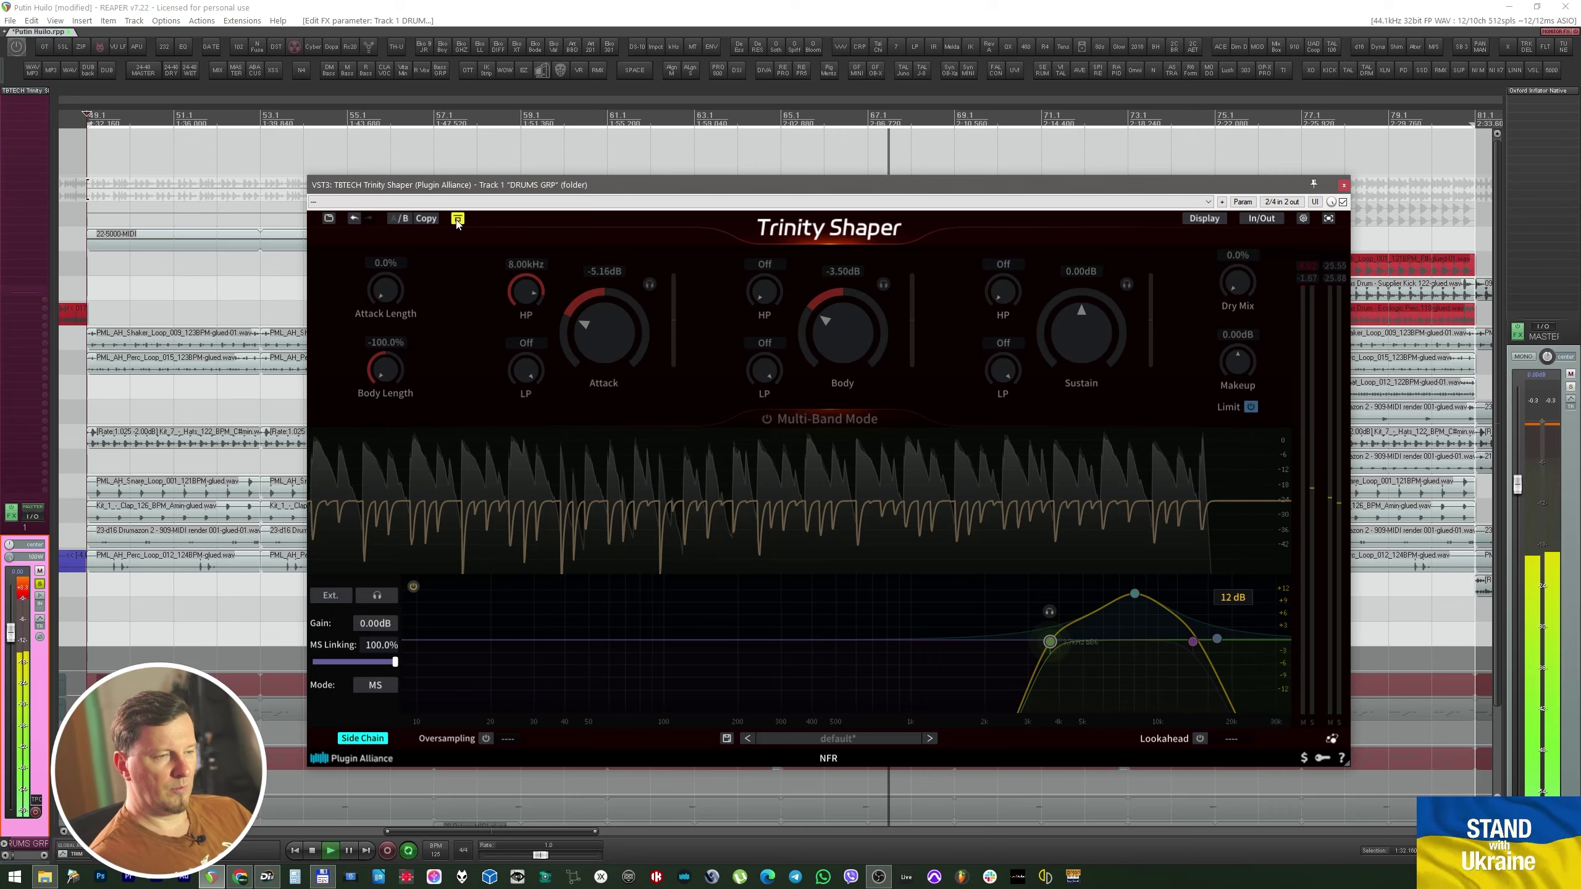
left_click(458, 219)
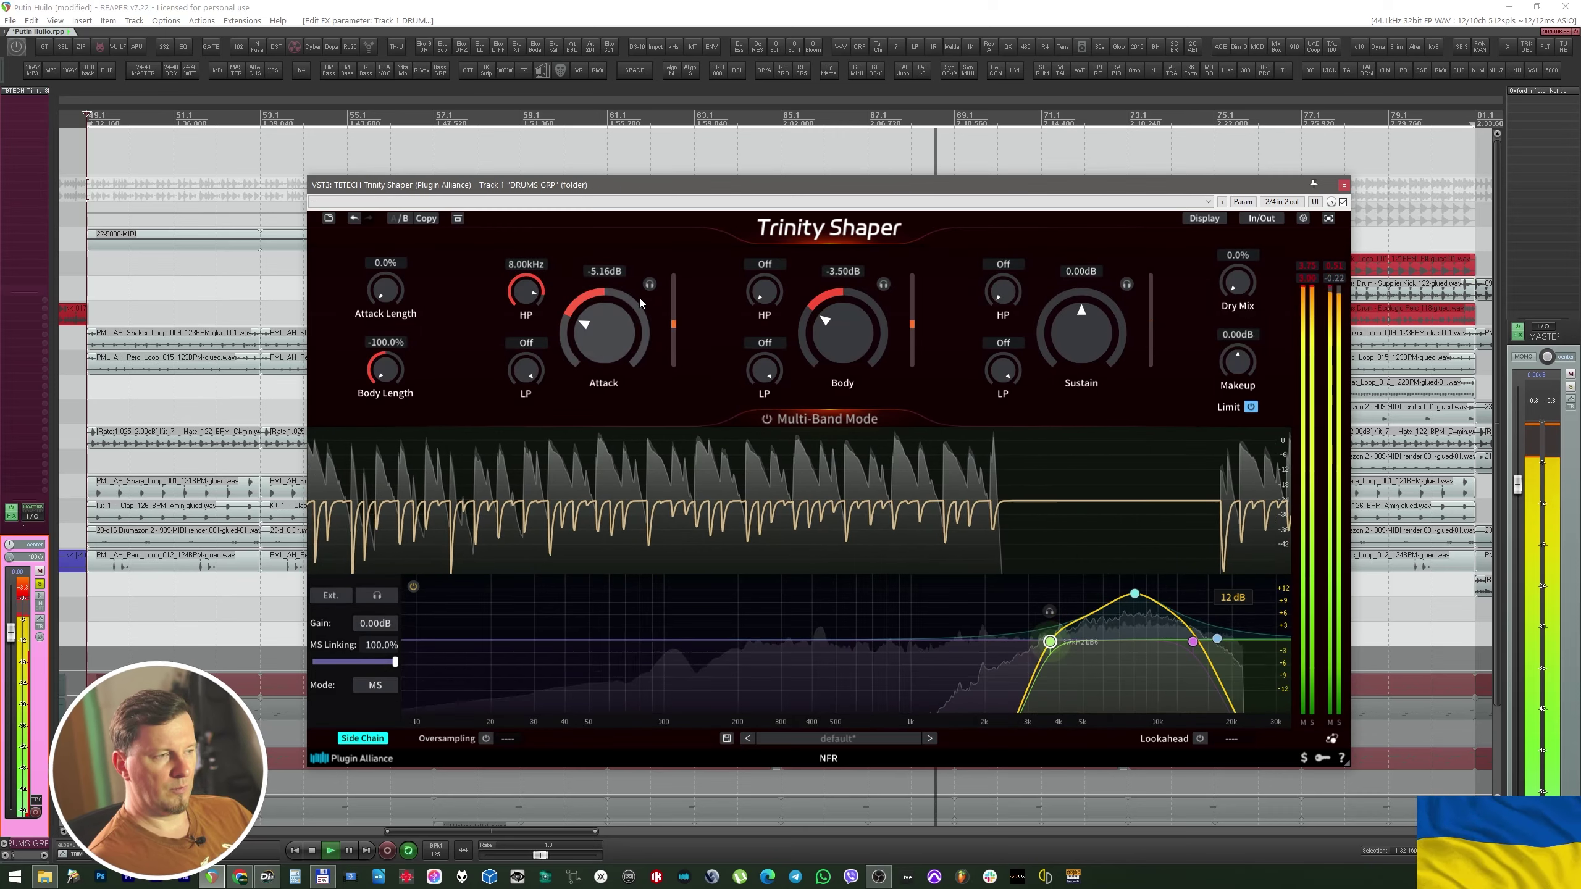
key("space")
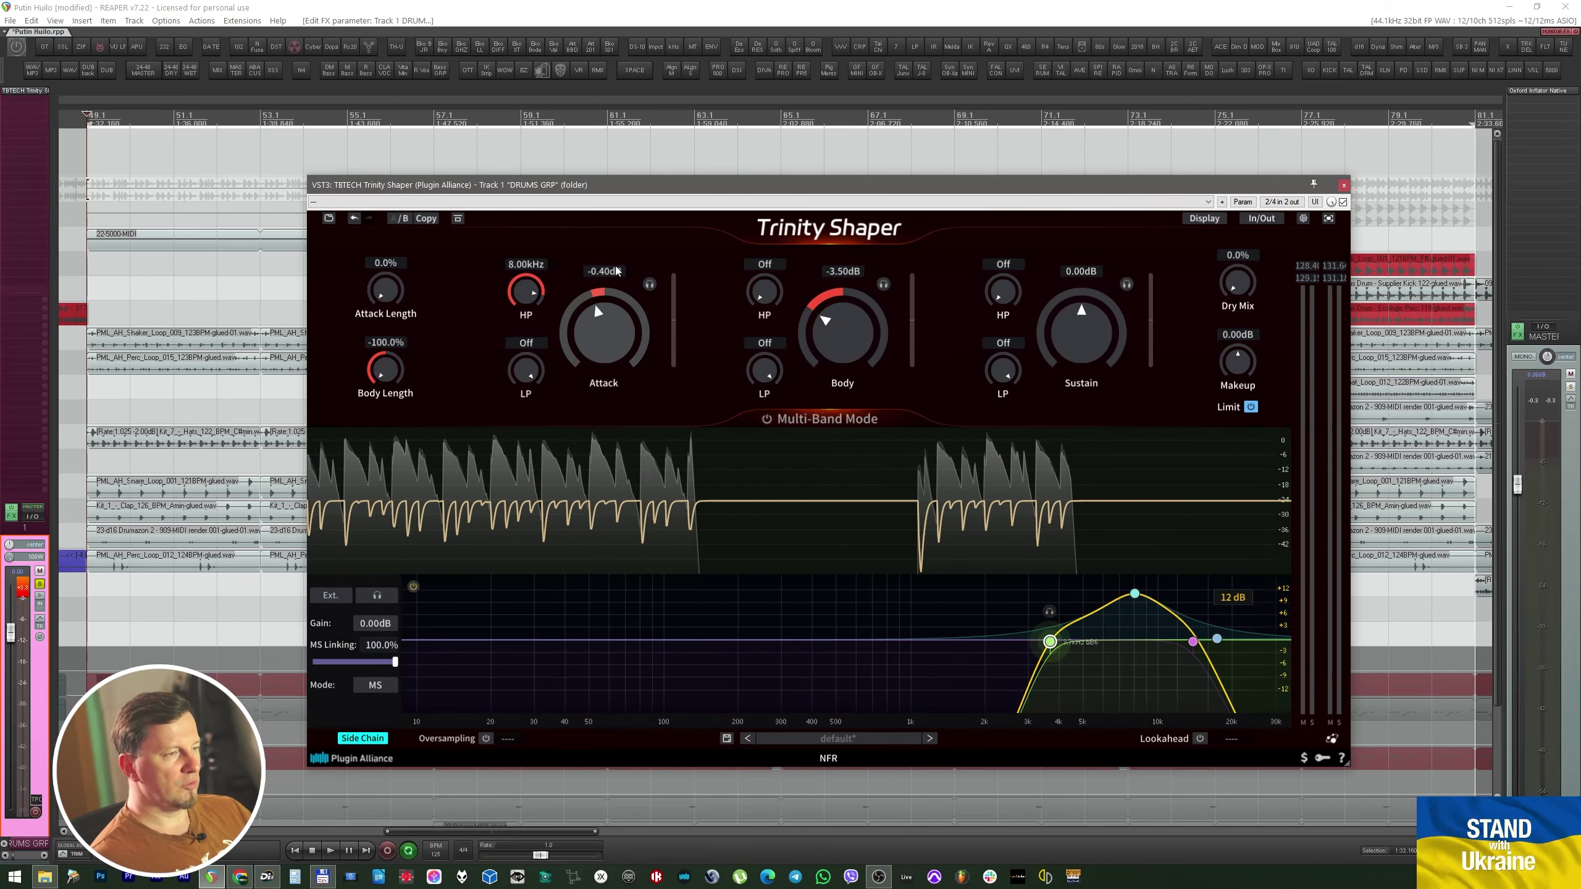
Set Attack to +2.17 dB with its high-pass at 1.24 kHz, and audition the drums.
mouse_move(610, 334)
left_mouse_down()
mouse_move(612, 293)
mouse_move(523, 343)
mouse_move(522, 320)
mouse_move(591, 306)
mouse_move(595, 284)
mouse_move(595, 314)
left_mouse_up()
key("space")
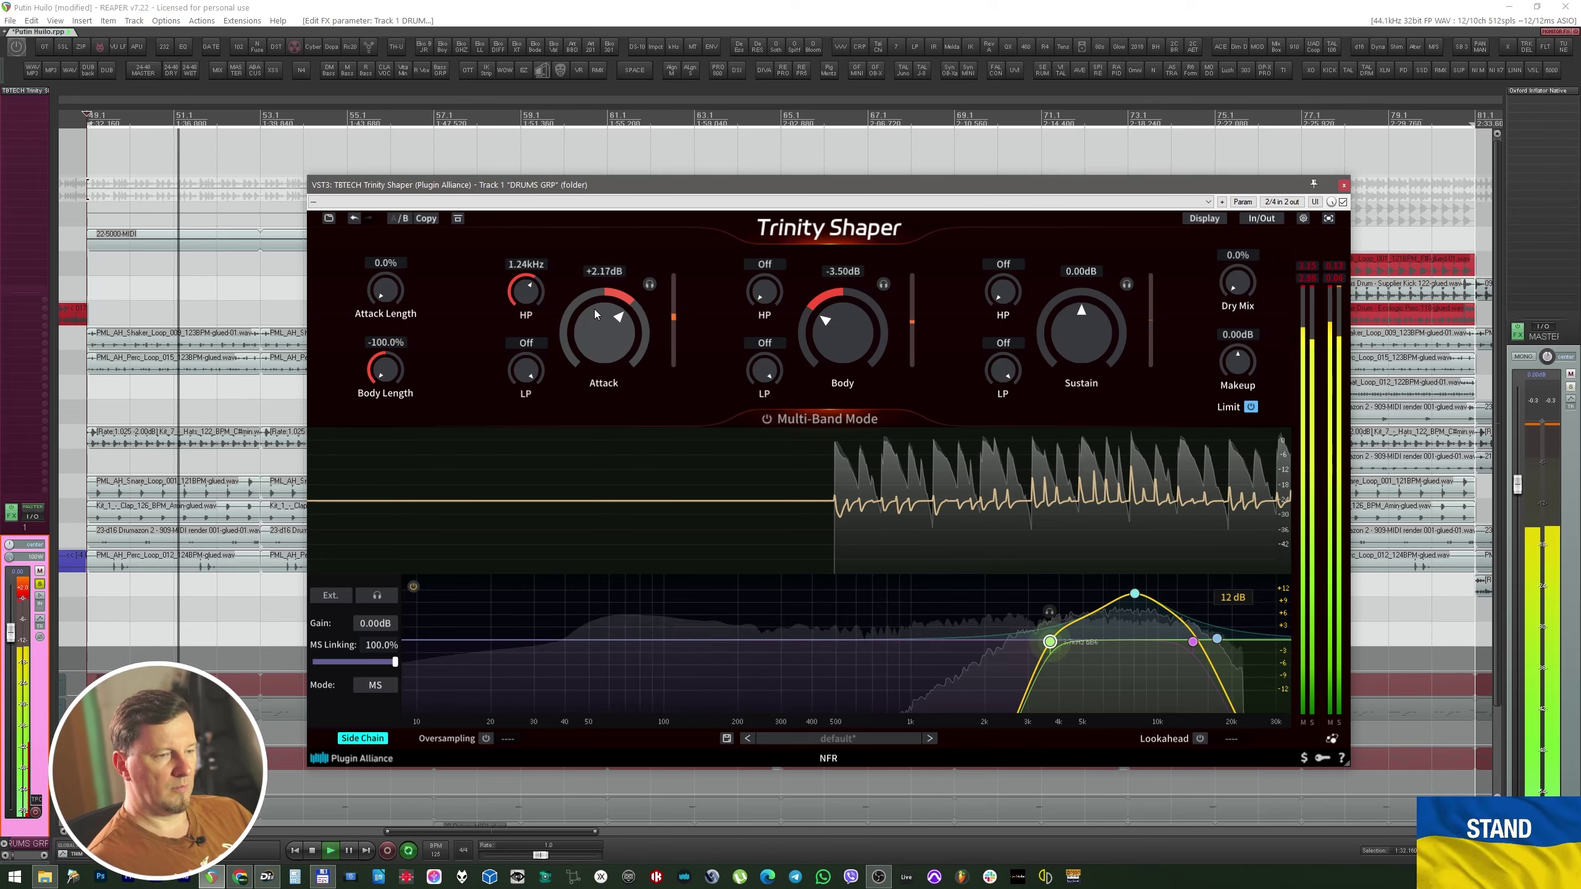
key("space")
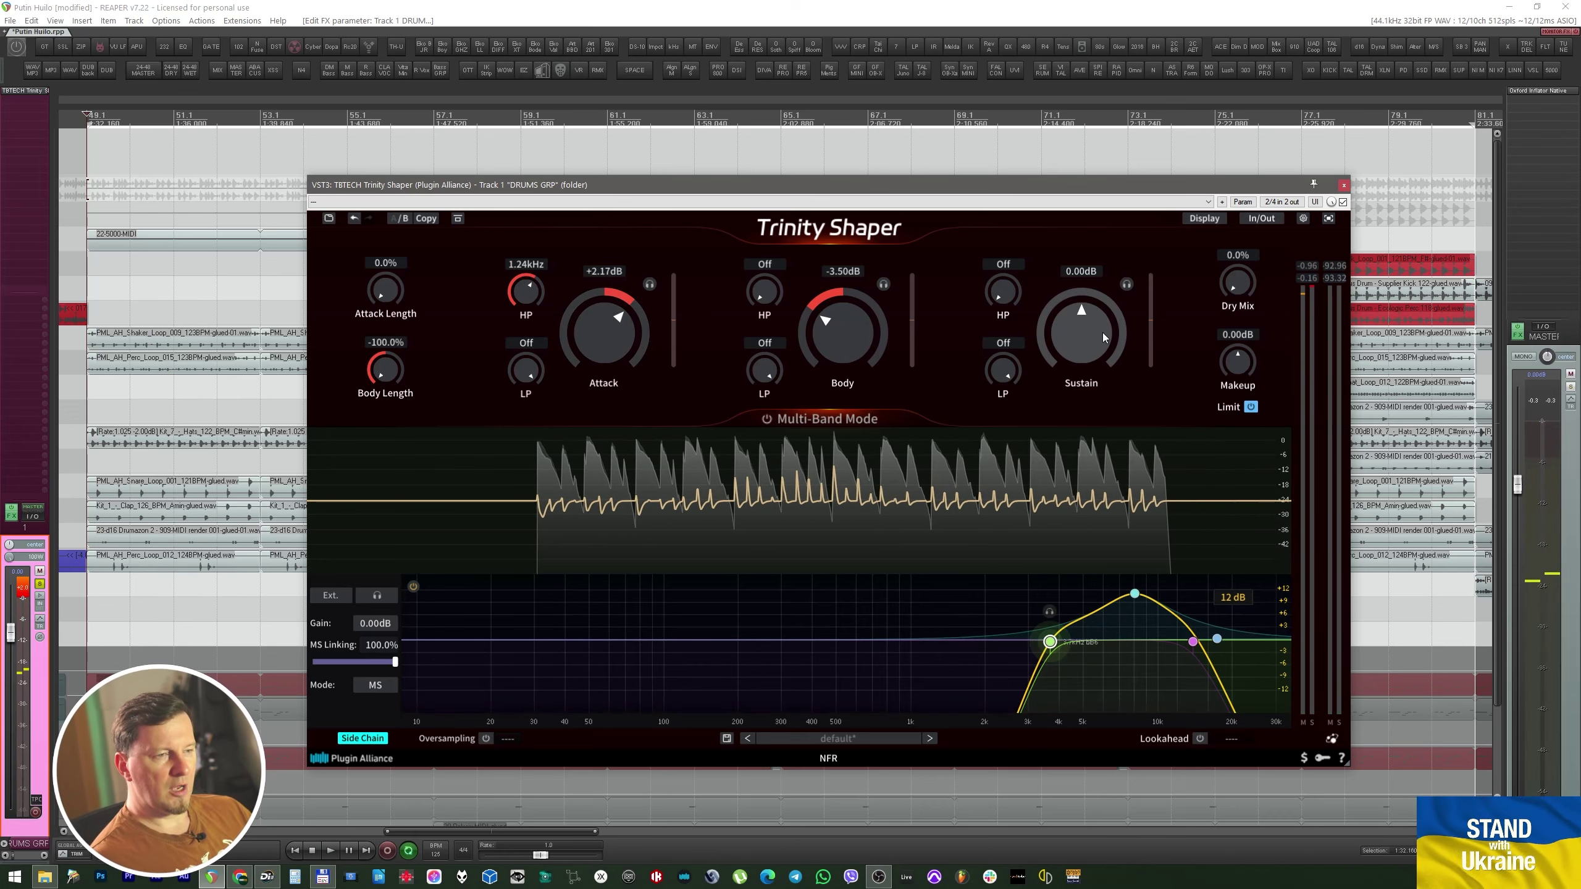
Set the Sustain high-pass to 4.14 kHz and check the Sustain component in solo during playback.
left_click_drag(1013, 289, 1037, 115)
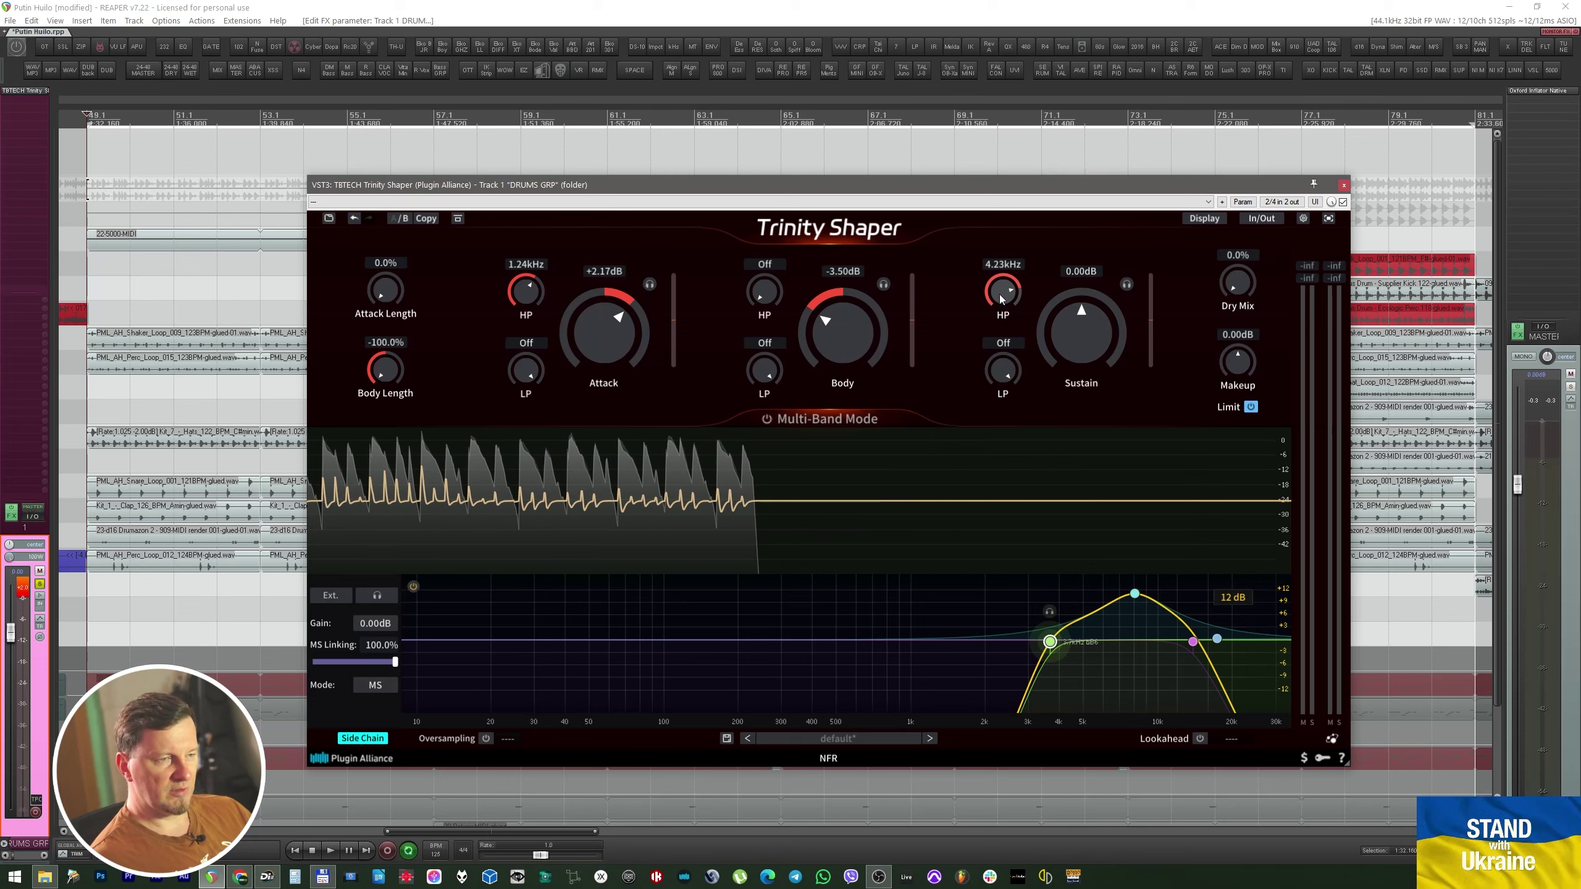
scroll(999, 294, "down", 1)
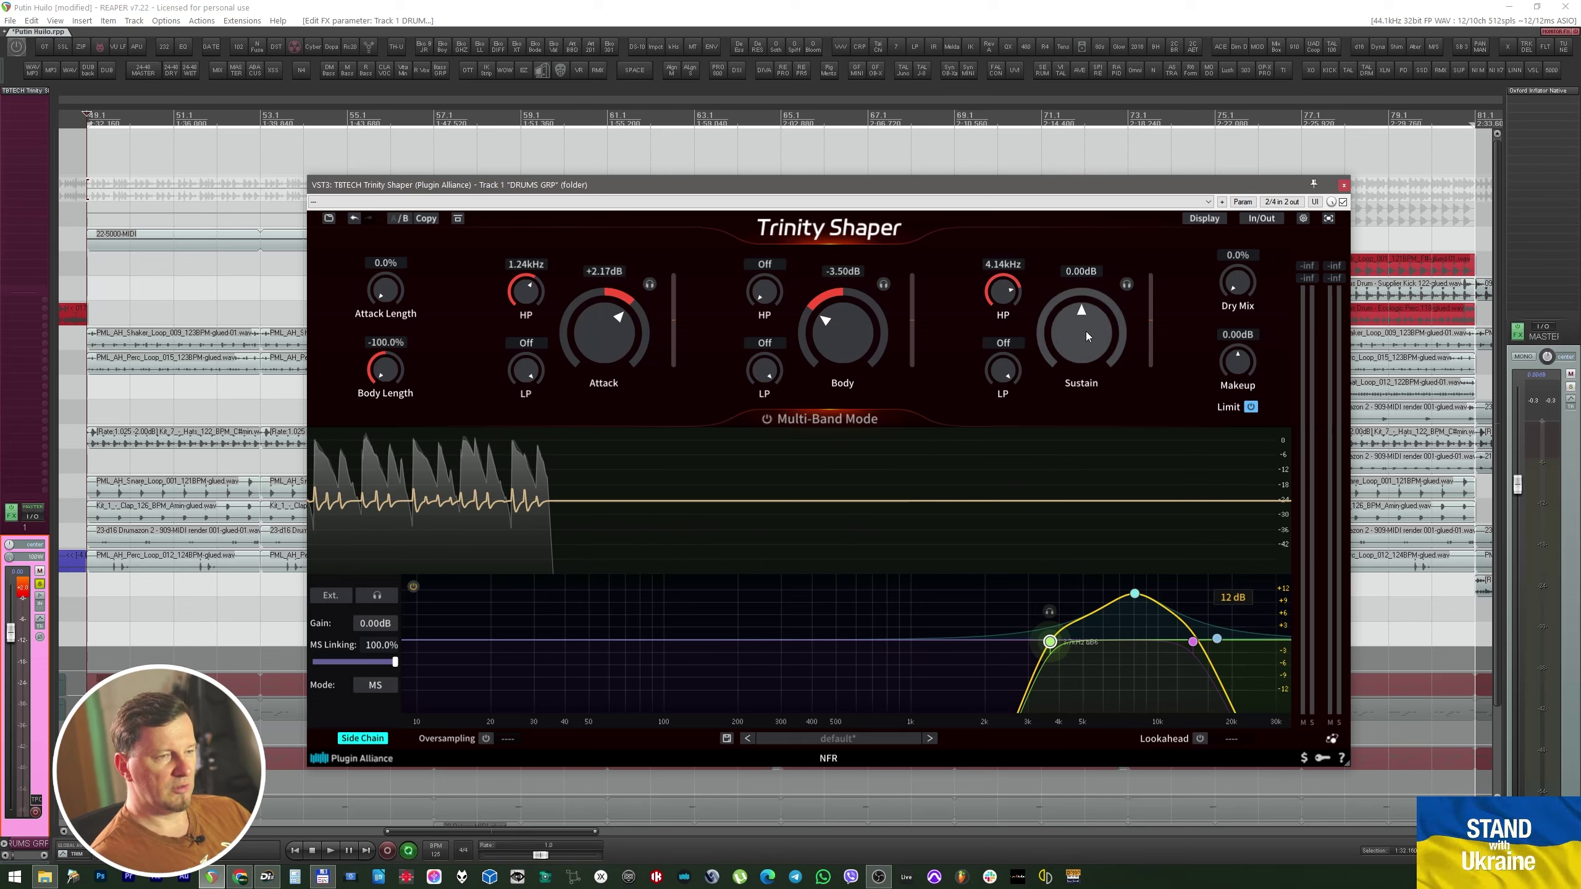
key("space")
left_click(1127, 285)
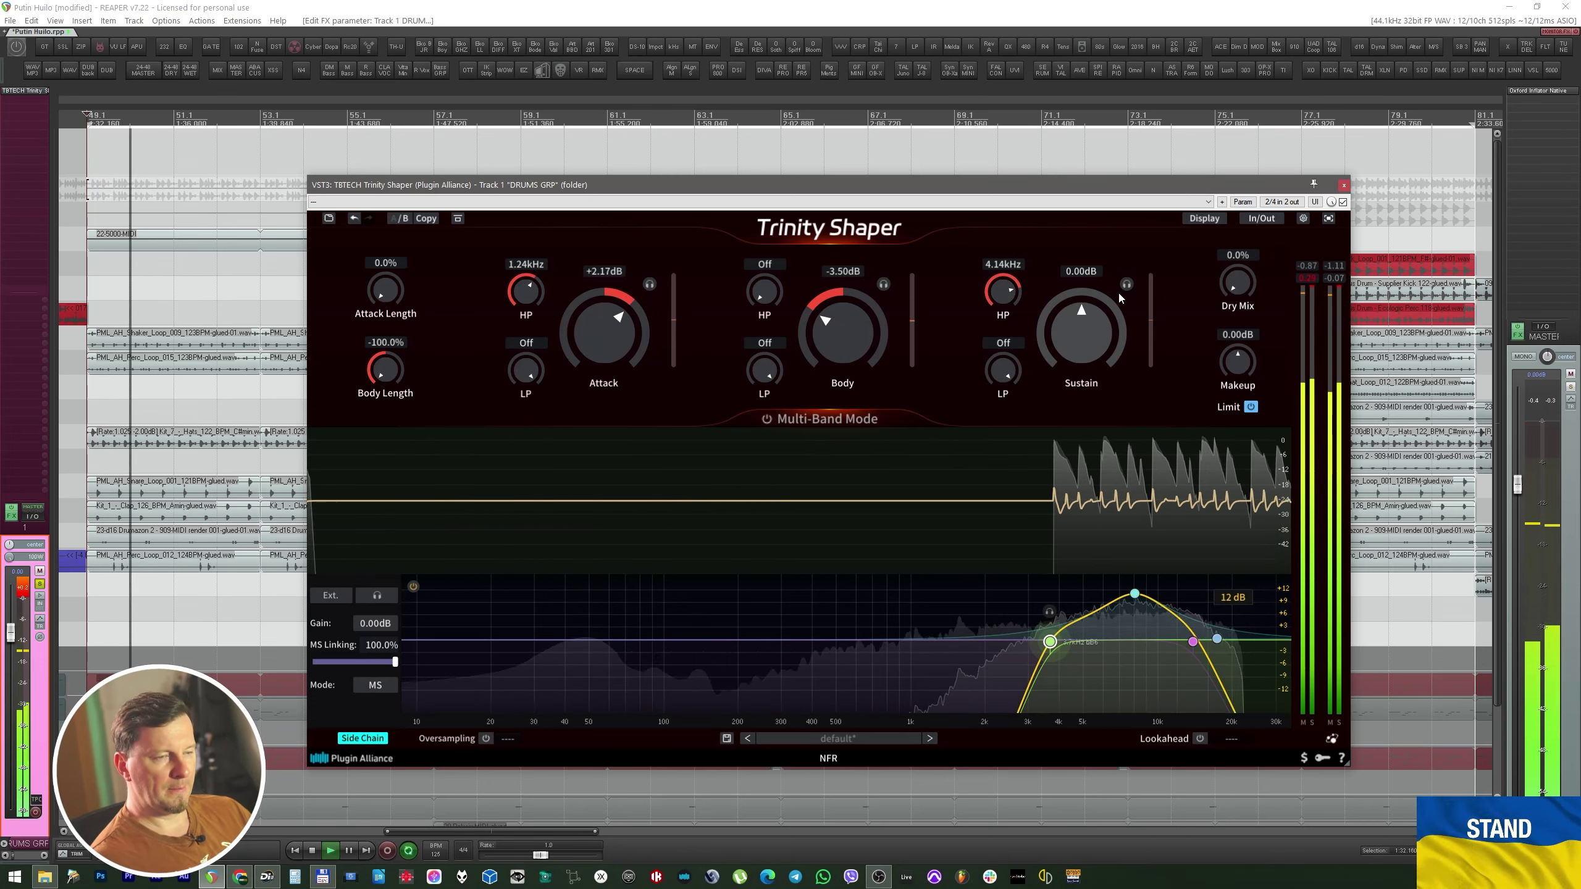
Lower Sustain to -12.36 dB during playback and compare the drums with the plugin bypassed and active.
left_click_drag(1090, 357, 1080, 124)
left_click_drag(1086, 241, 1085, 512)
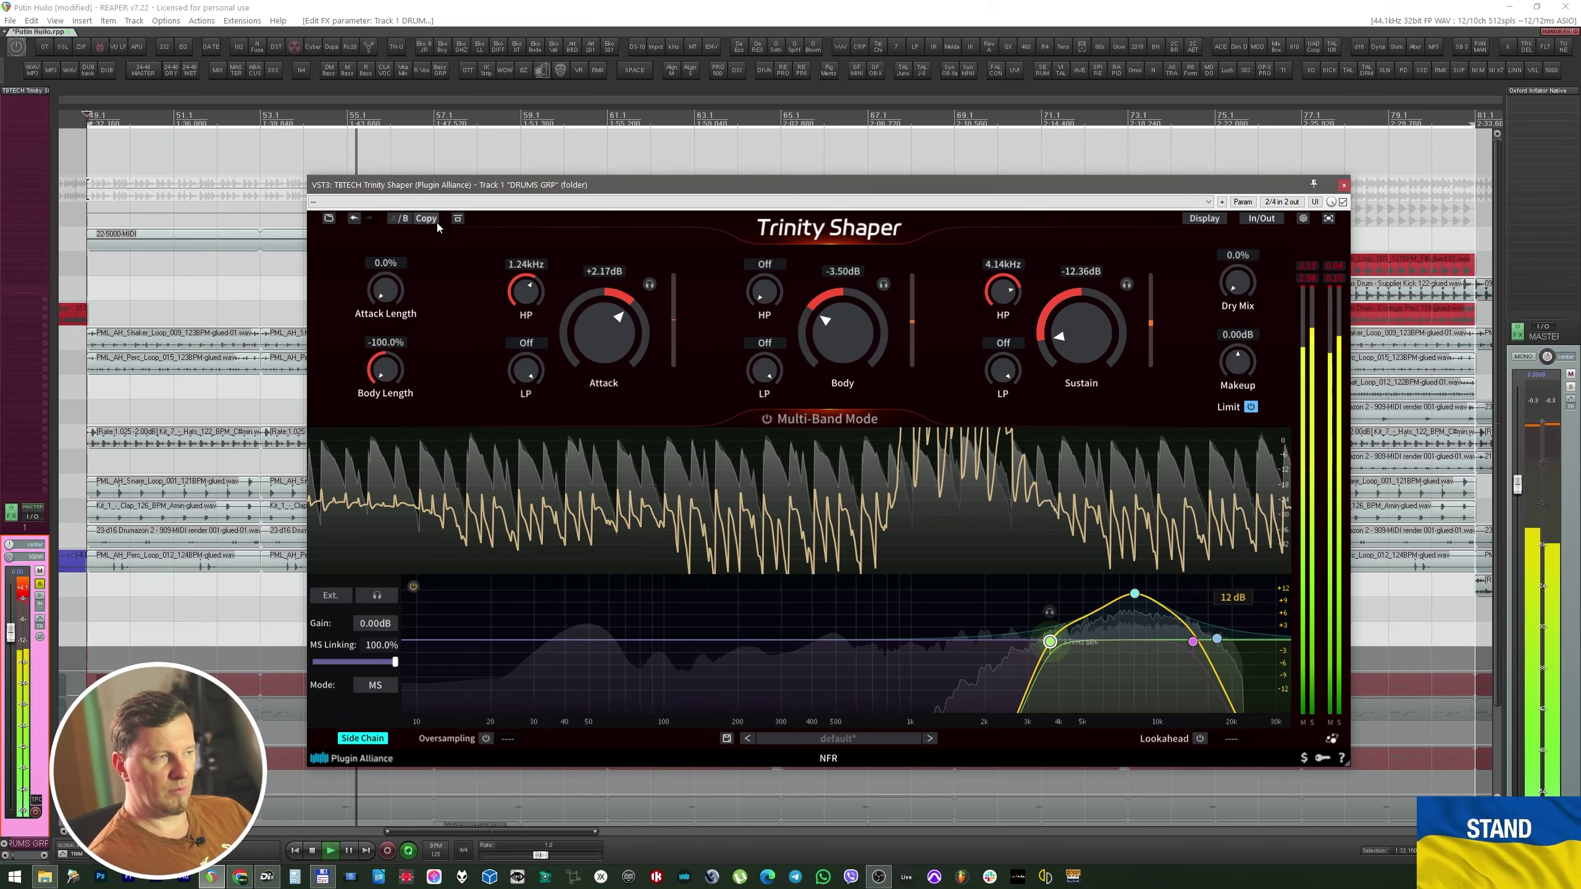
left_click(458, 218)
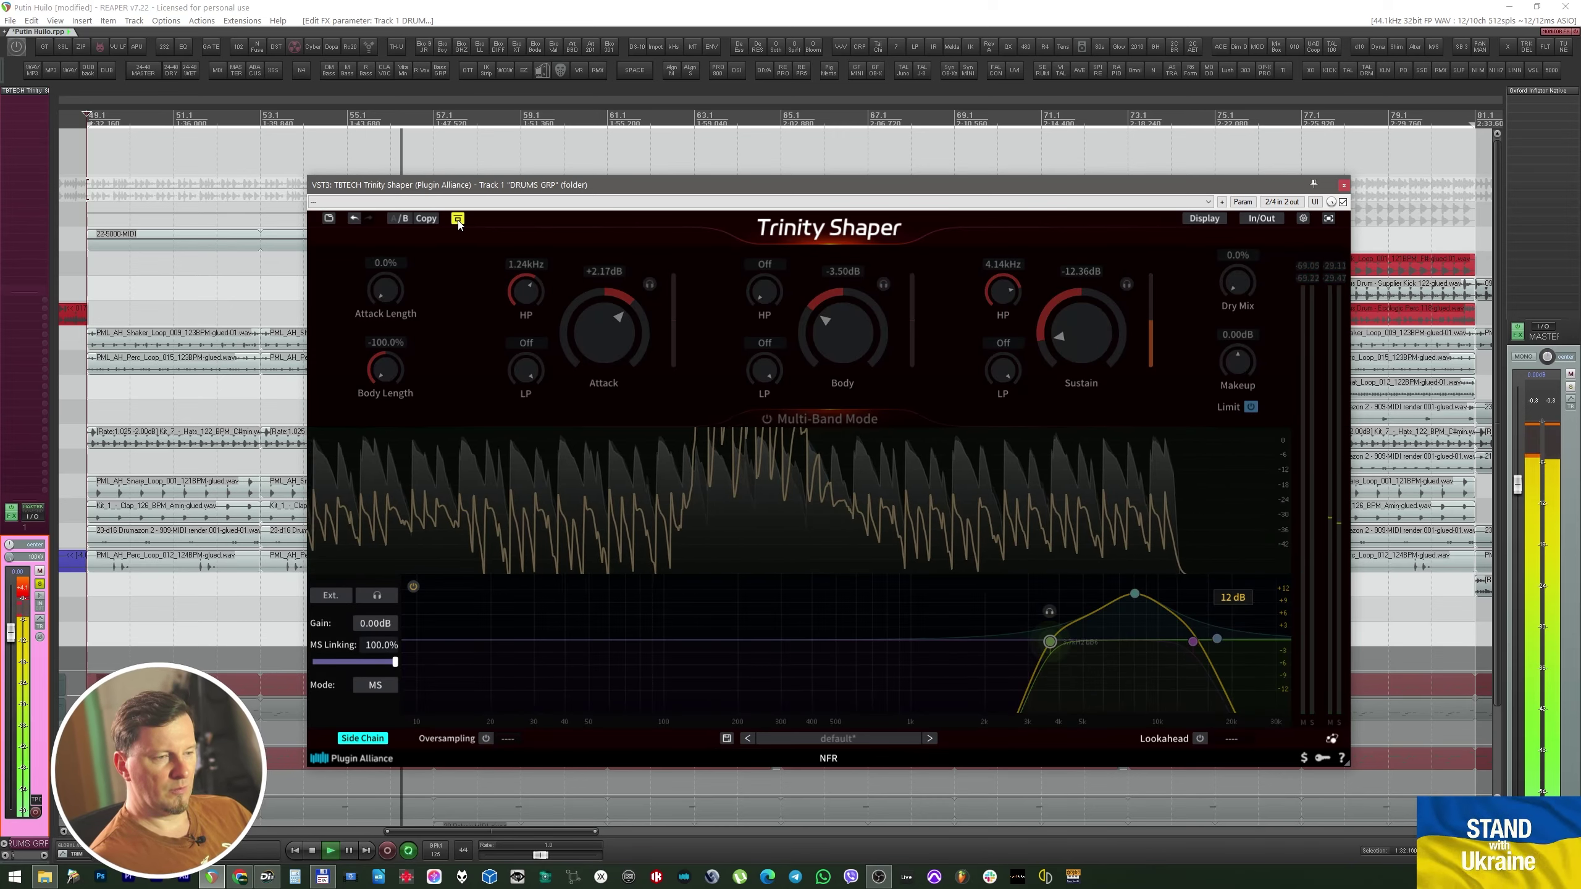
left_click(458, 219)
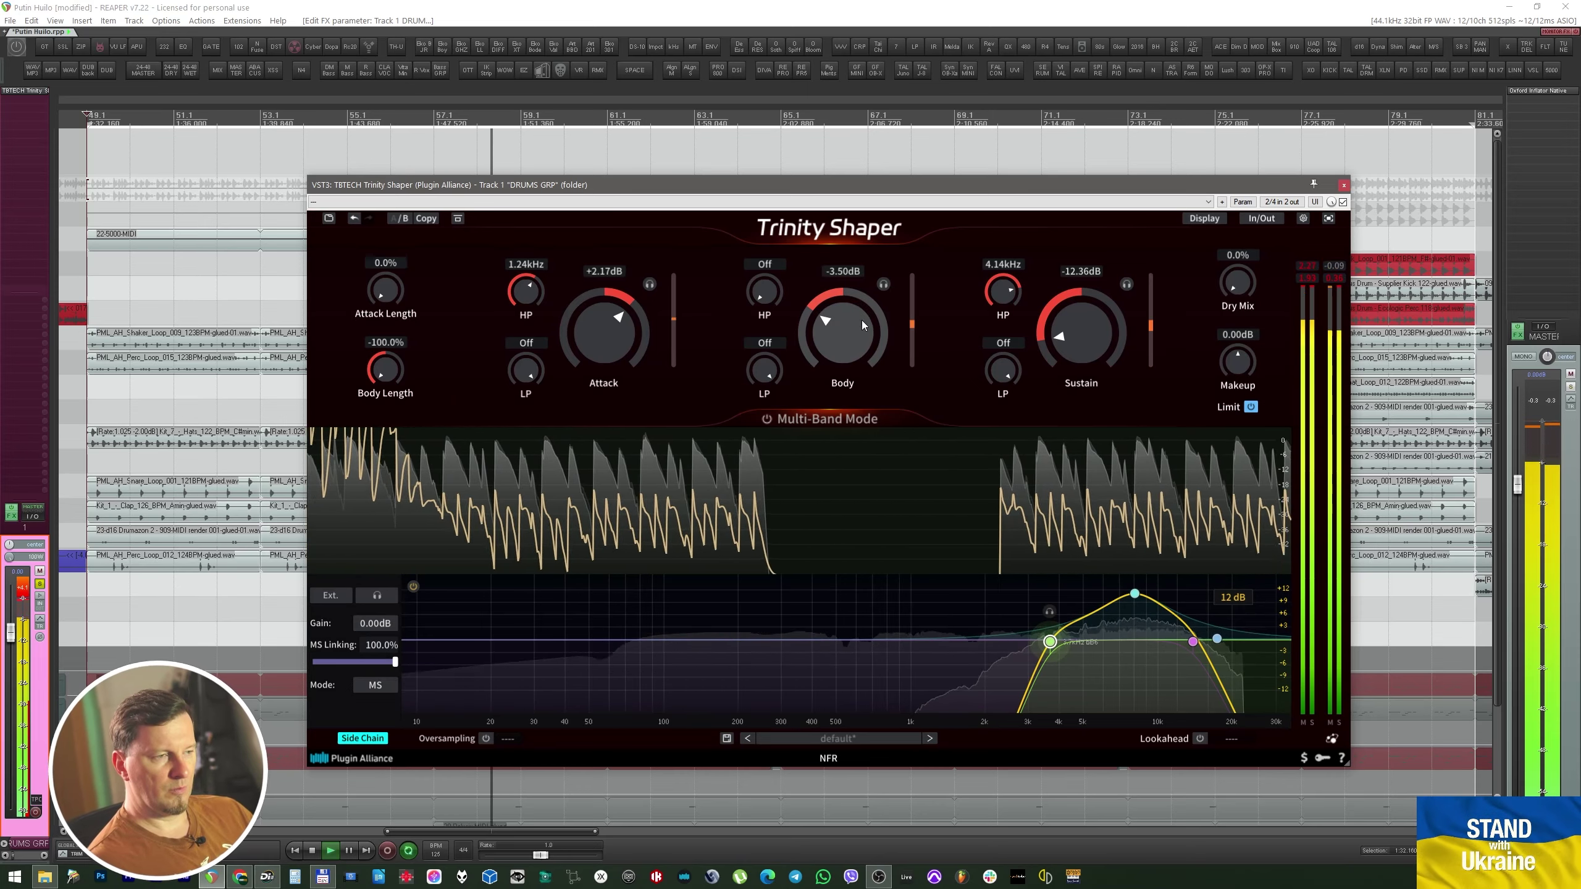
Set the Body high-pass to 4.76 kHz, Body to -3.83 dB and Body Length to -39.3%, and compare against bypass.
left_click_drag(765, 291, 769, 150)
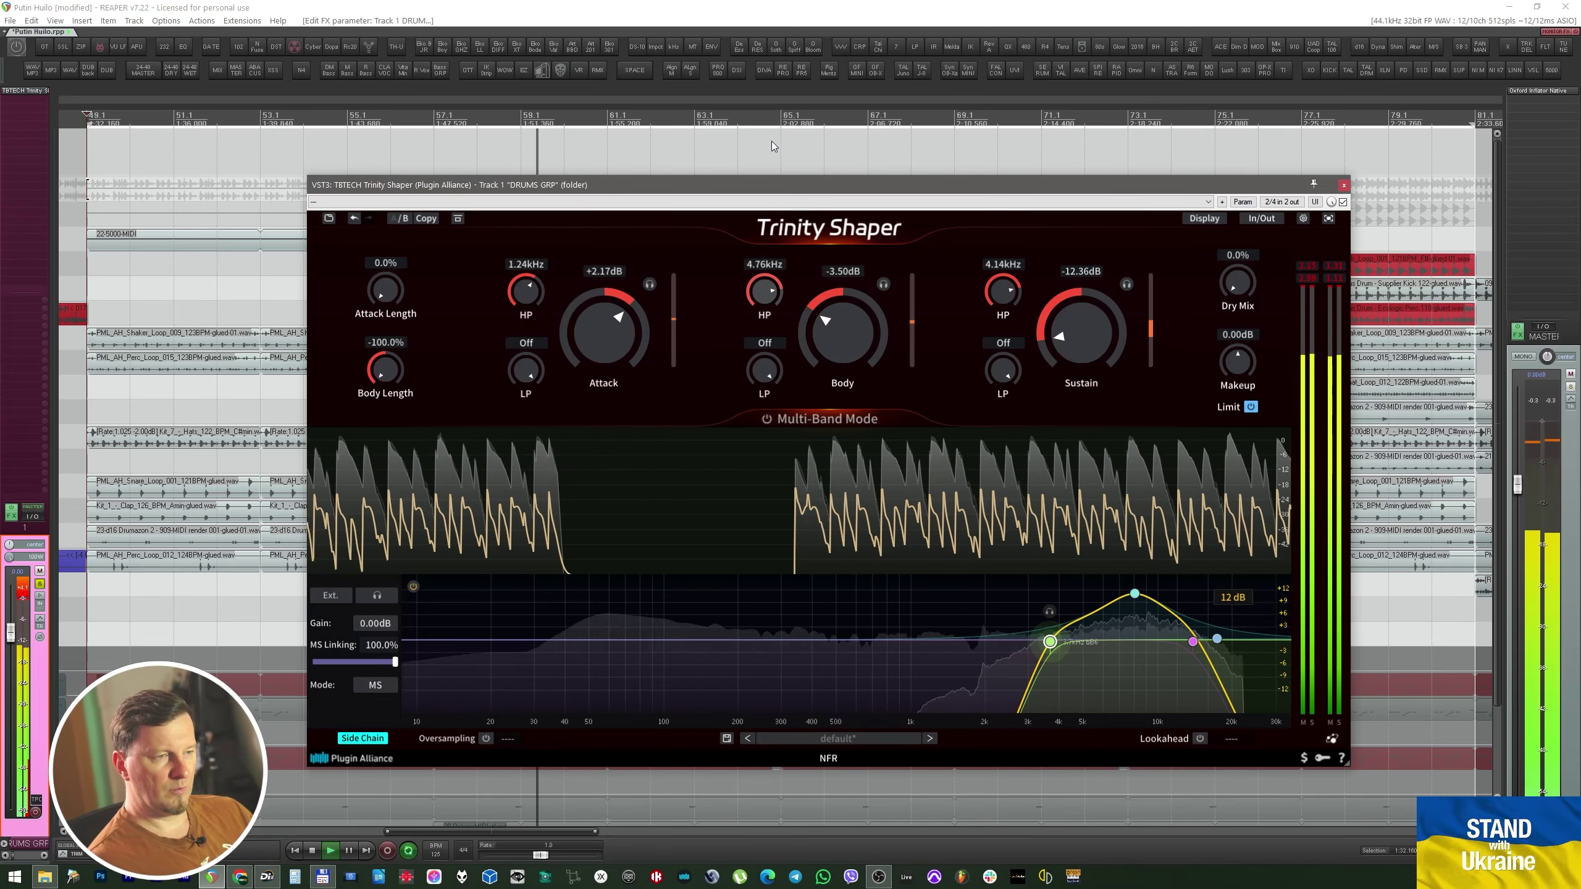
scroll(850, 336, "down", 1)
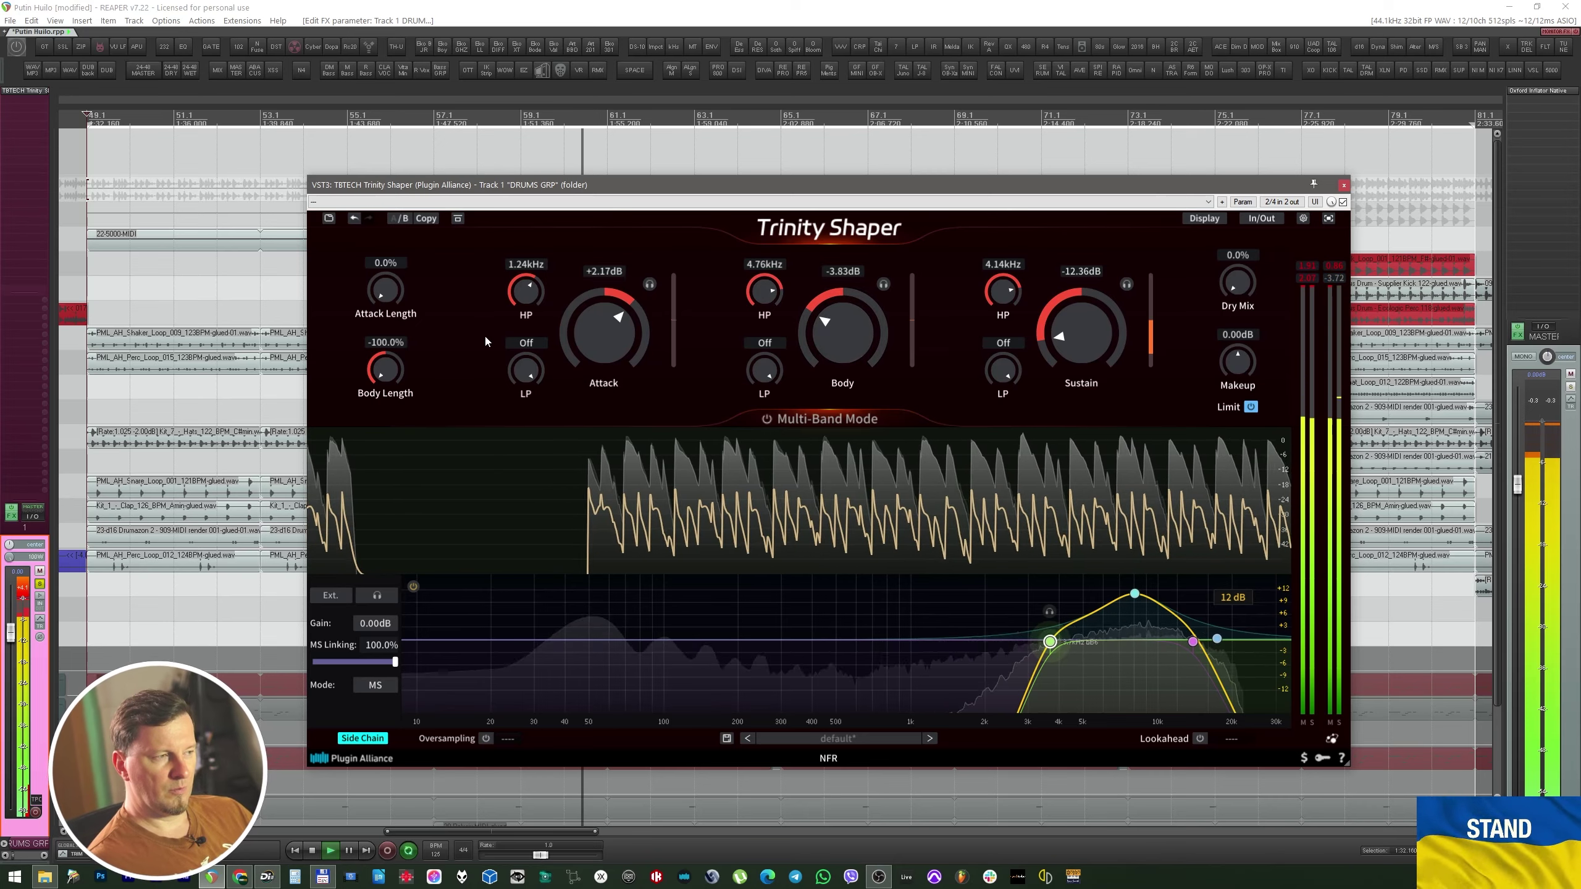
left_click_drag(383, 333, 413, 301)
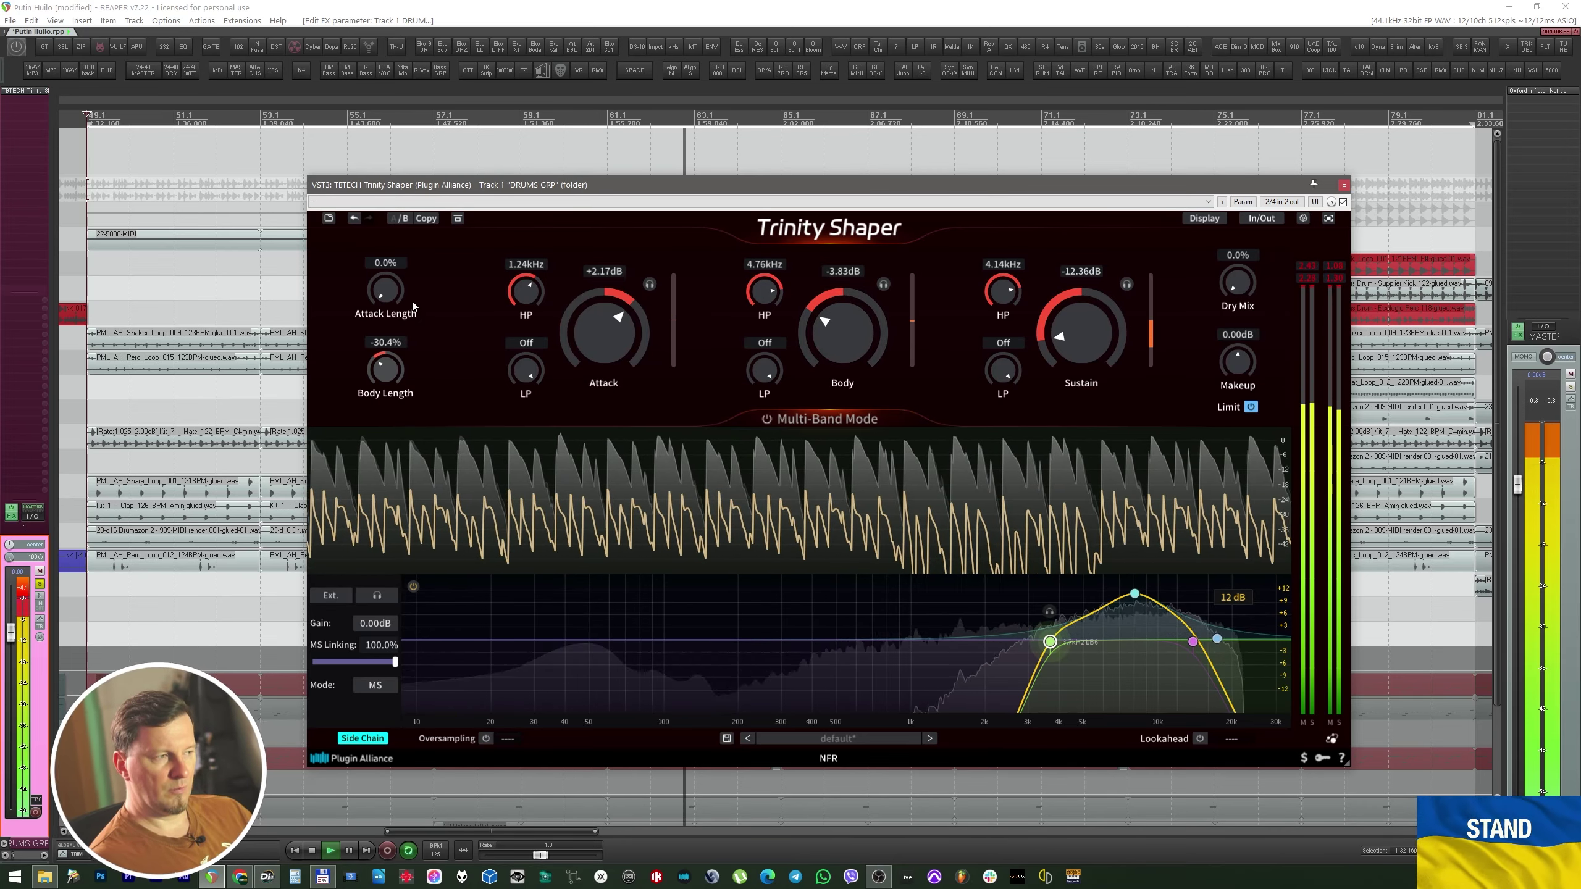
left_click(458, 219)
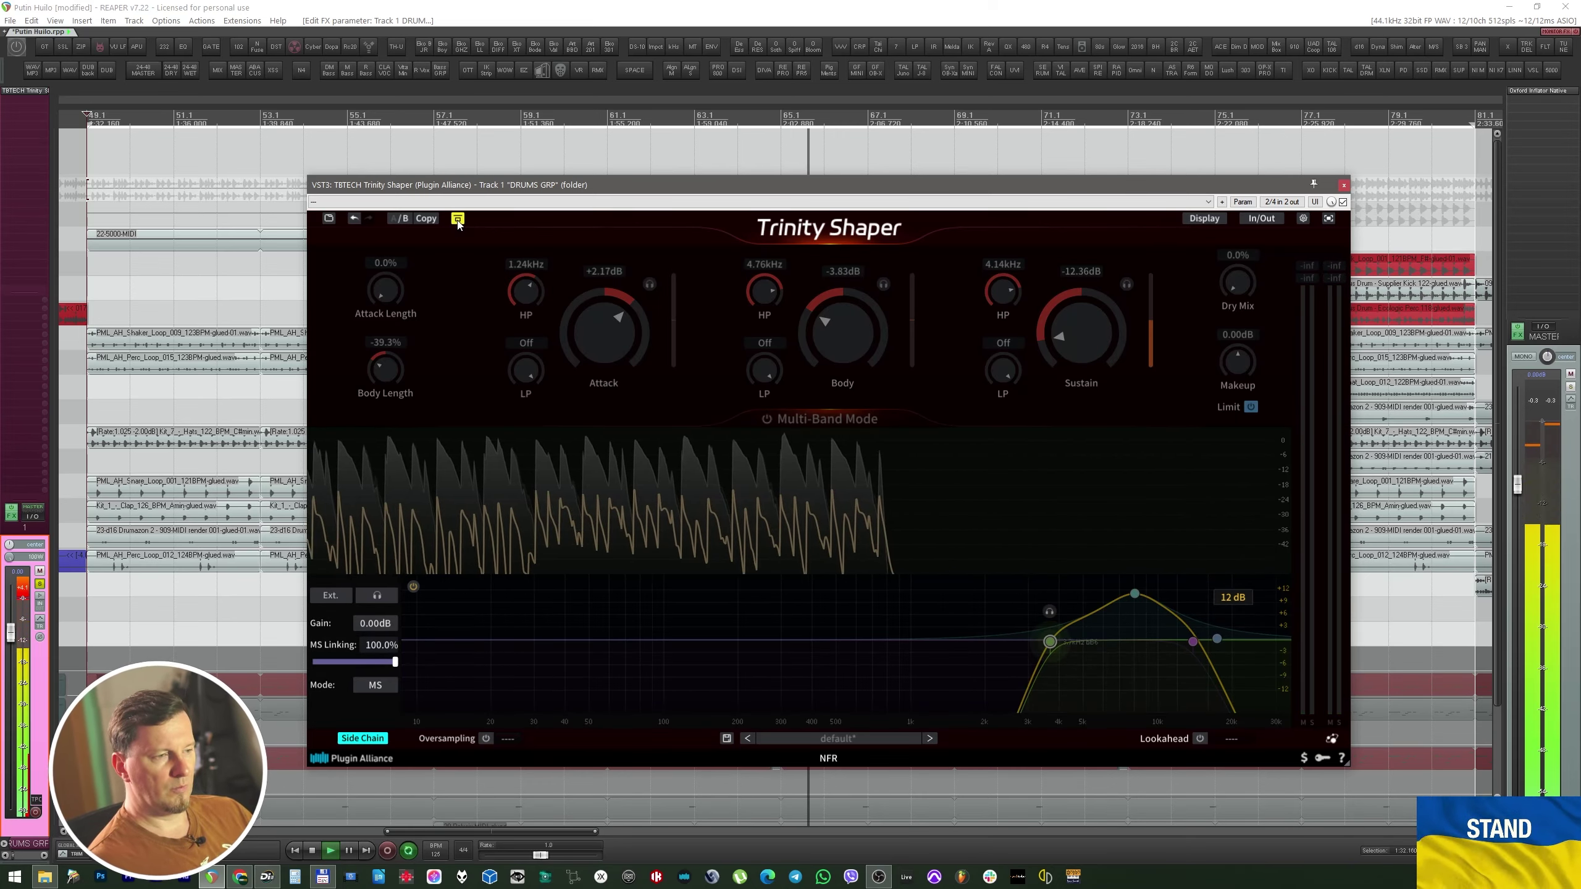
left_click(458, 219)
Set Sustain to -0.66 dB and Body to -5.69 dB, and check the Body component in solo.
left_click_drag(1134, 300, 1096, 193)
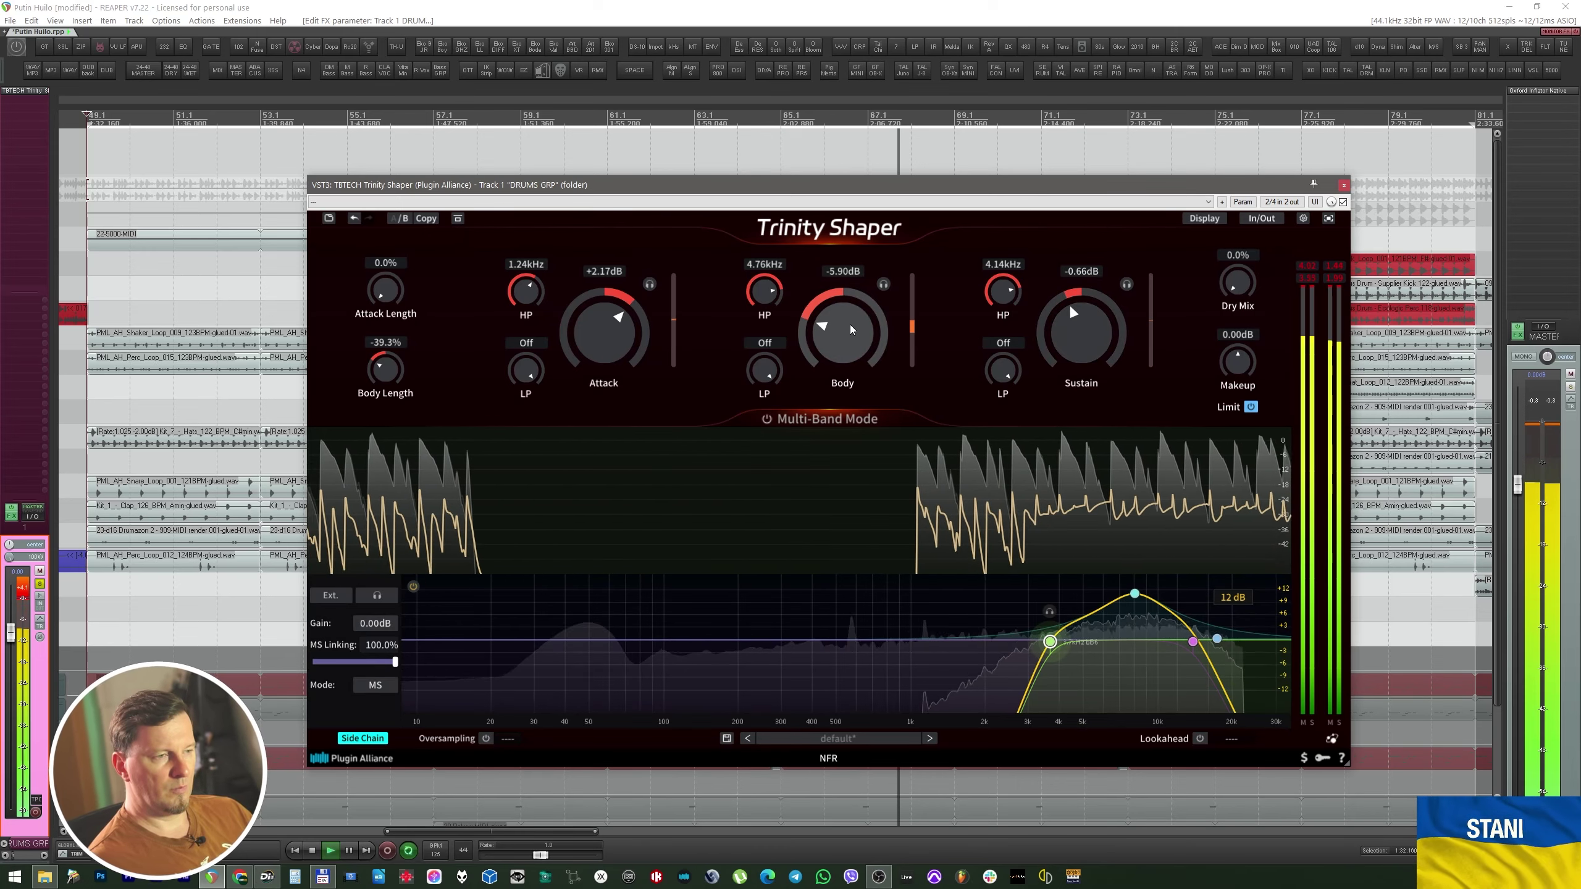
left_click_drag(850, 324, 850, 329)
left_click(884, 284)
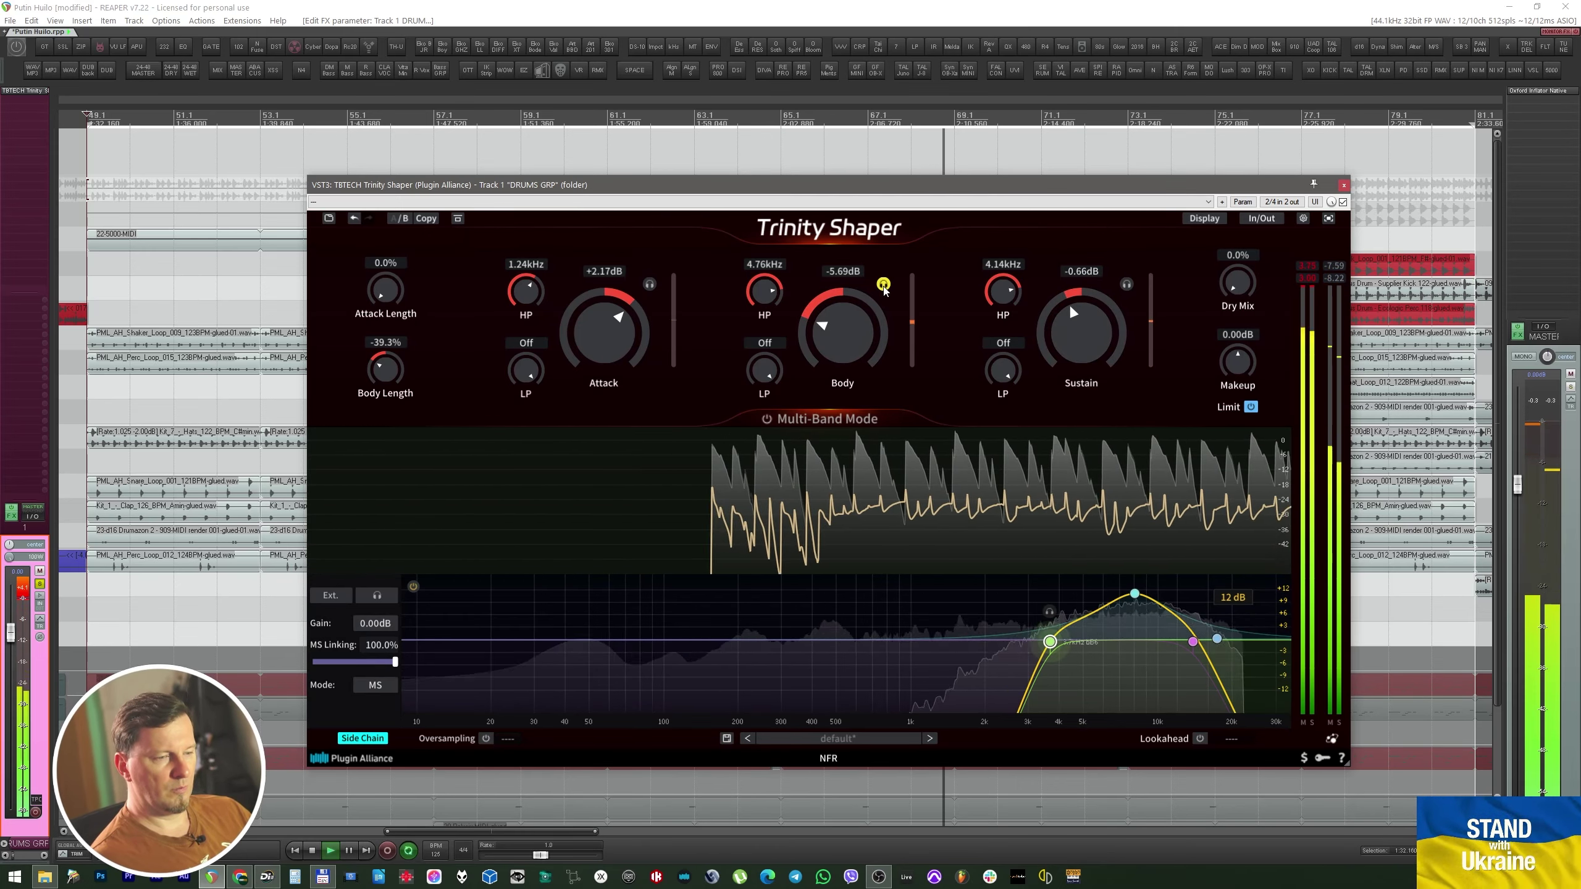
left_click(883, 284)
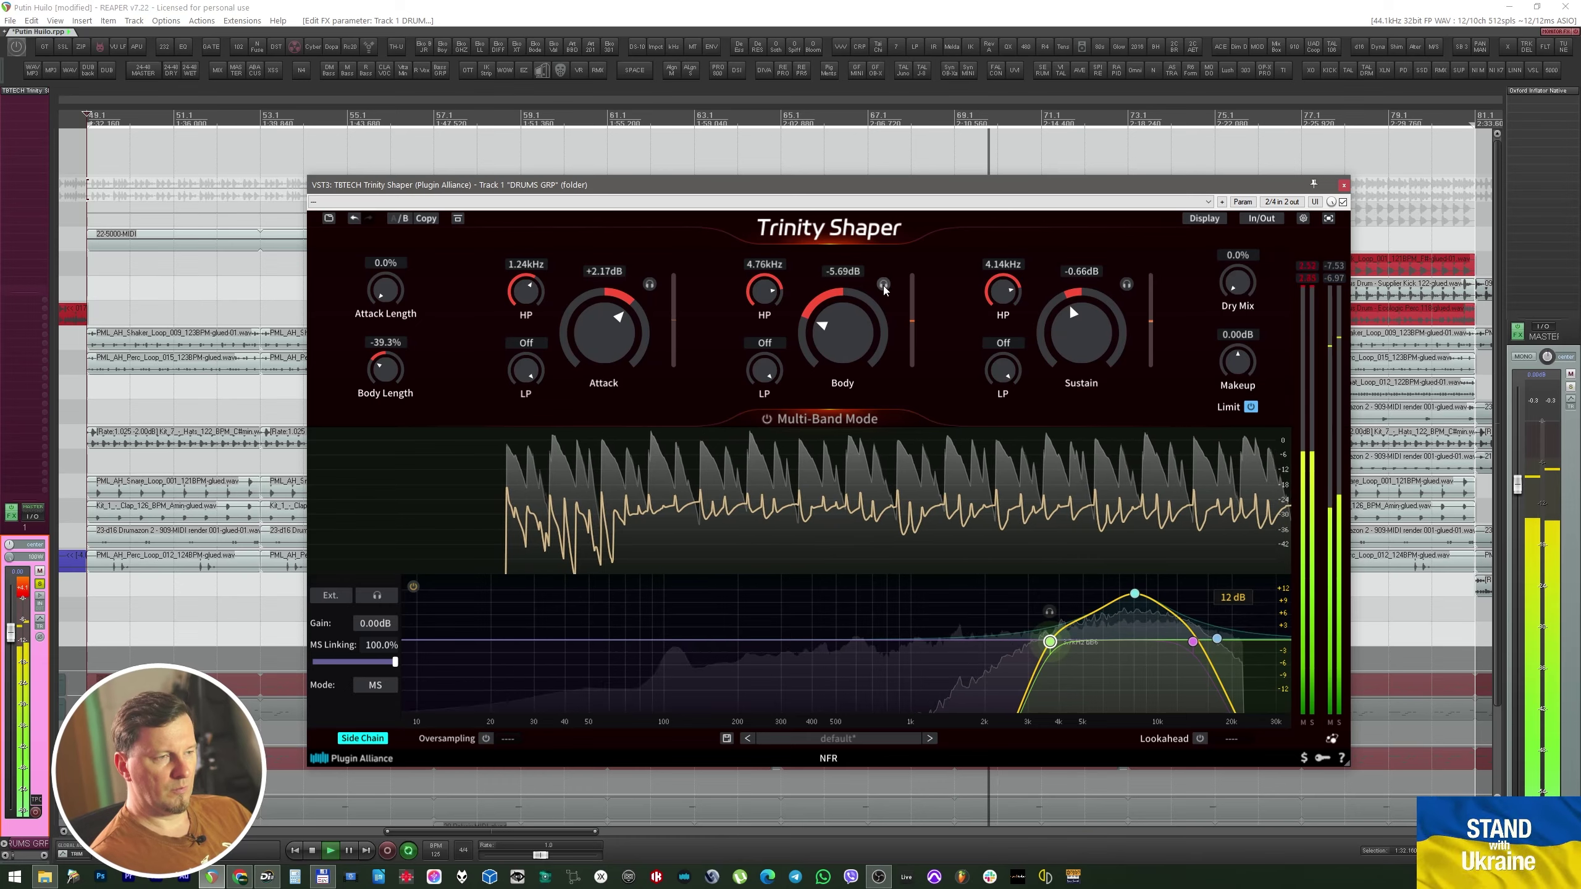
Compare the drums with the Side Chain EQ disabled and enabled, leave it enabled, and stop playback.
left_click(412, 587)
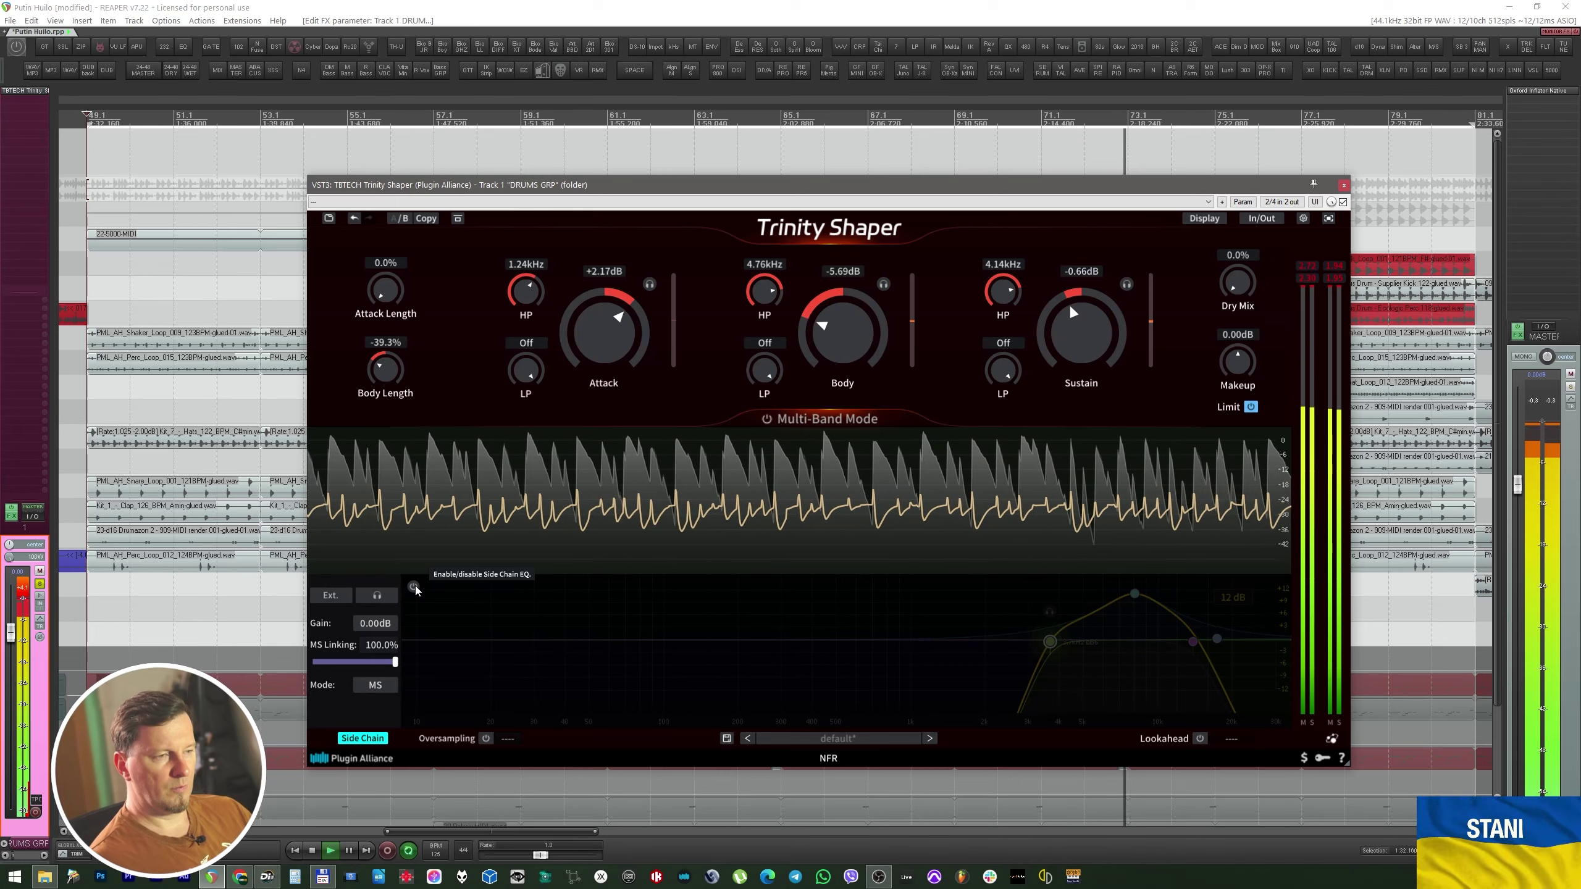
left_click(413, 586)
key("space")
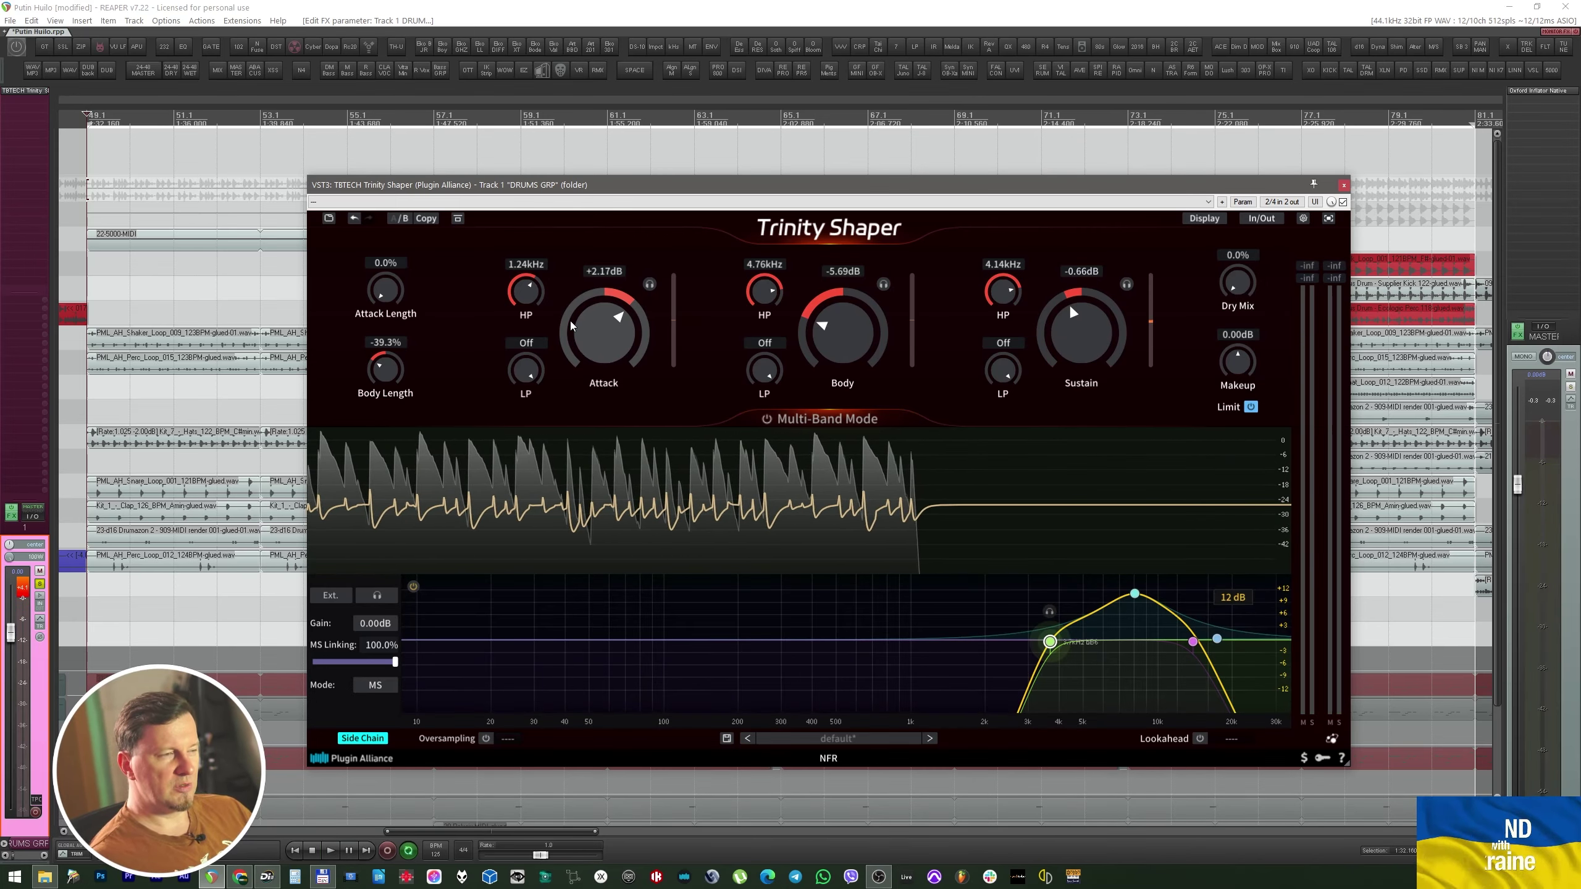
mouse_move(570, 321)
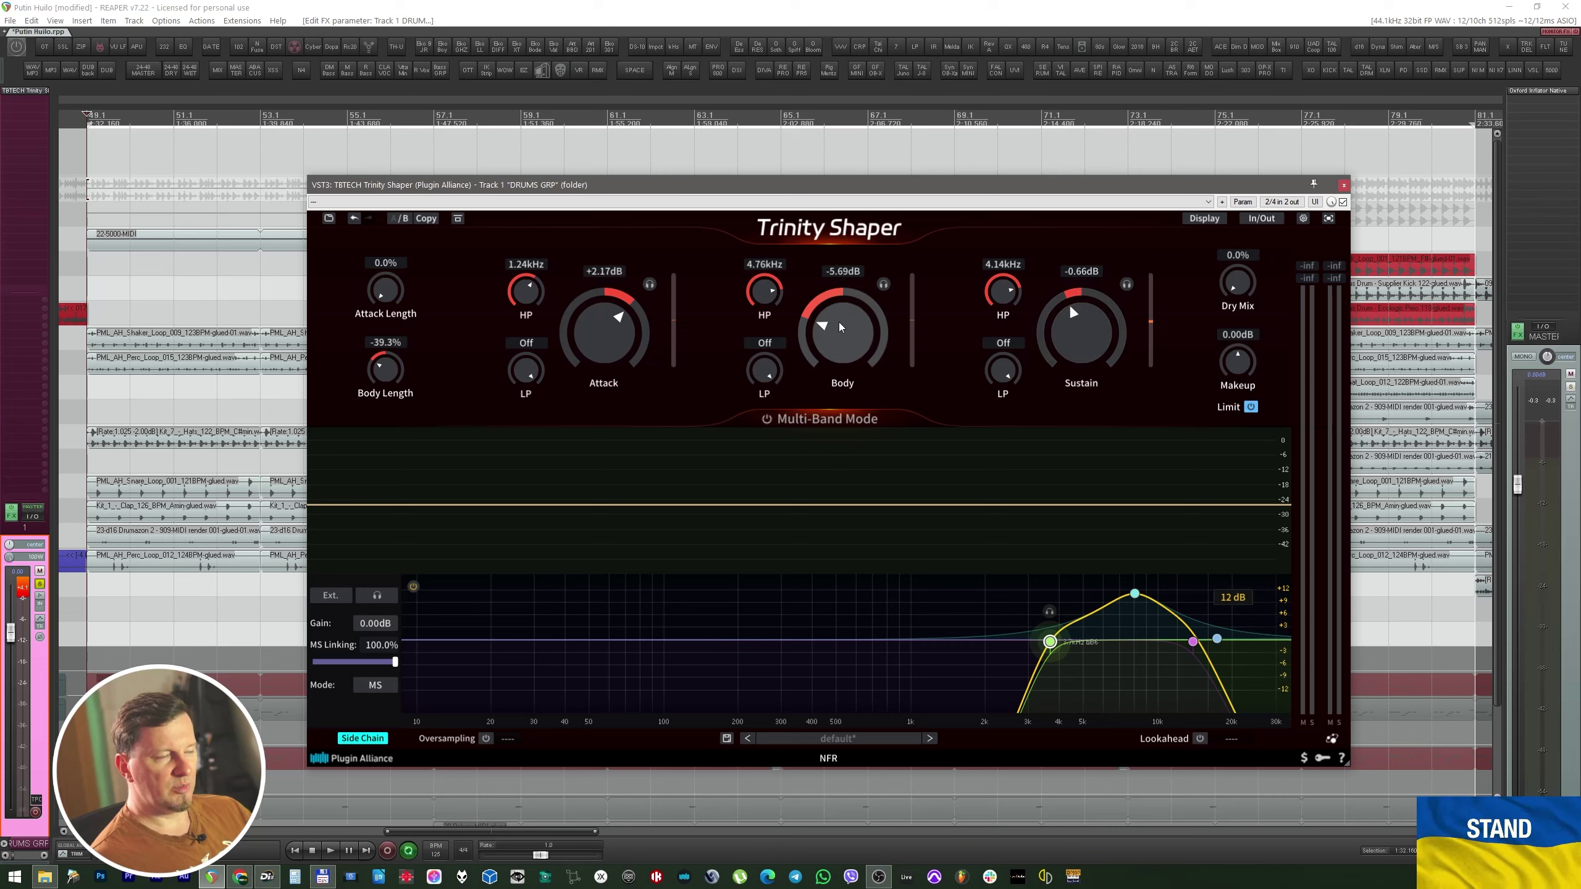
mouse_move(839, 325)
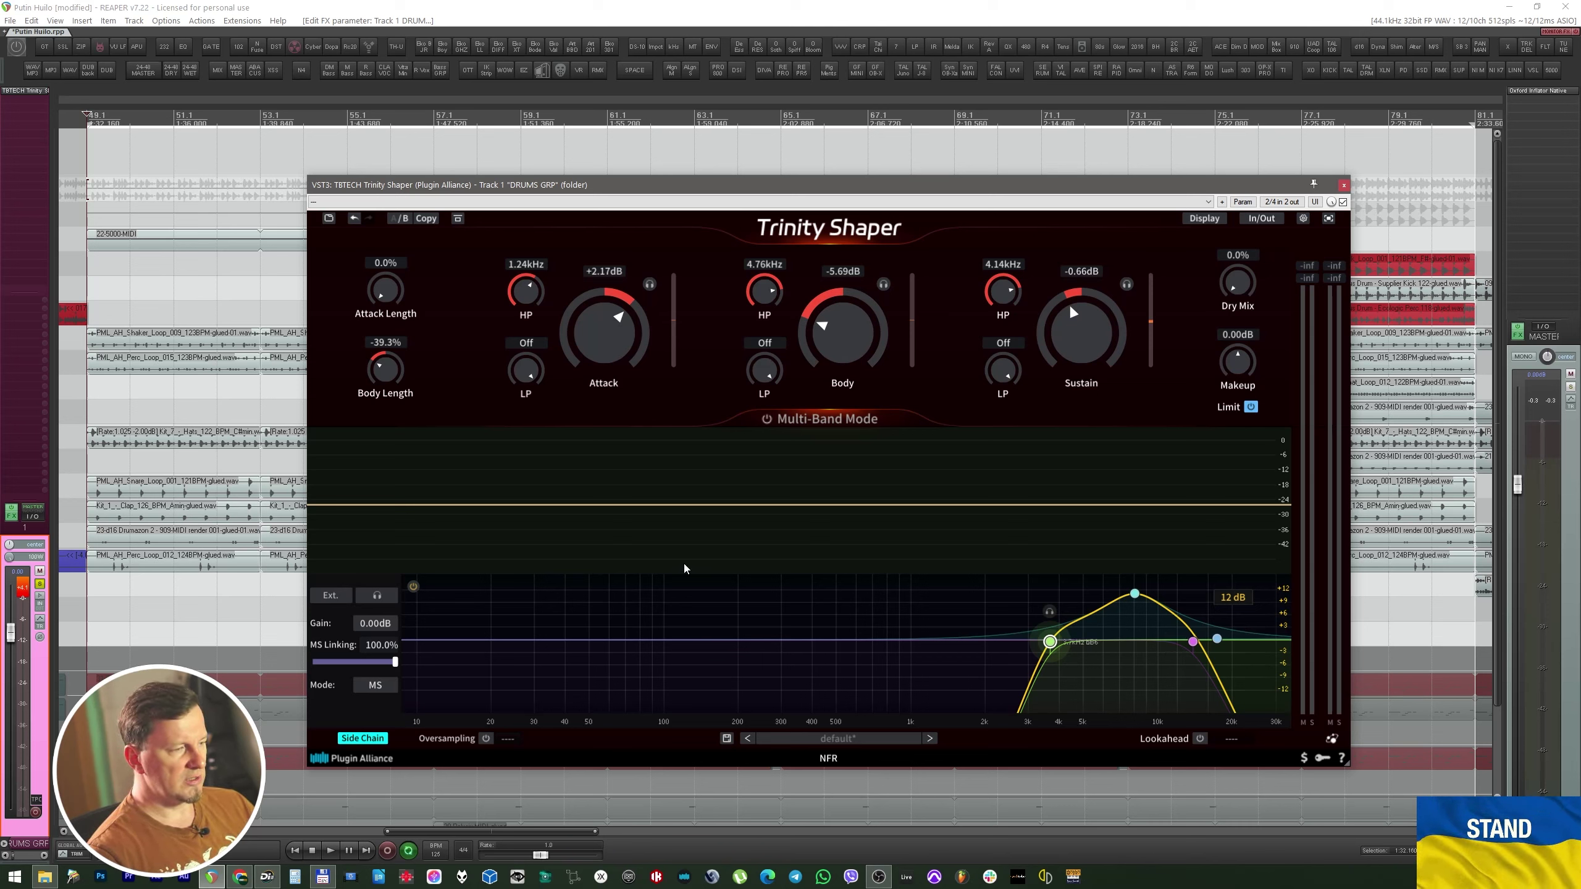
Reset the plugin to its default settings and turn on Multi-Band Mode with the Side Chain section hidden.
left_click(328, 219)
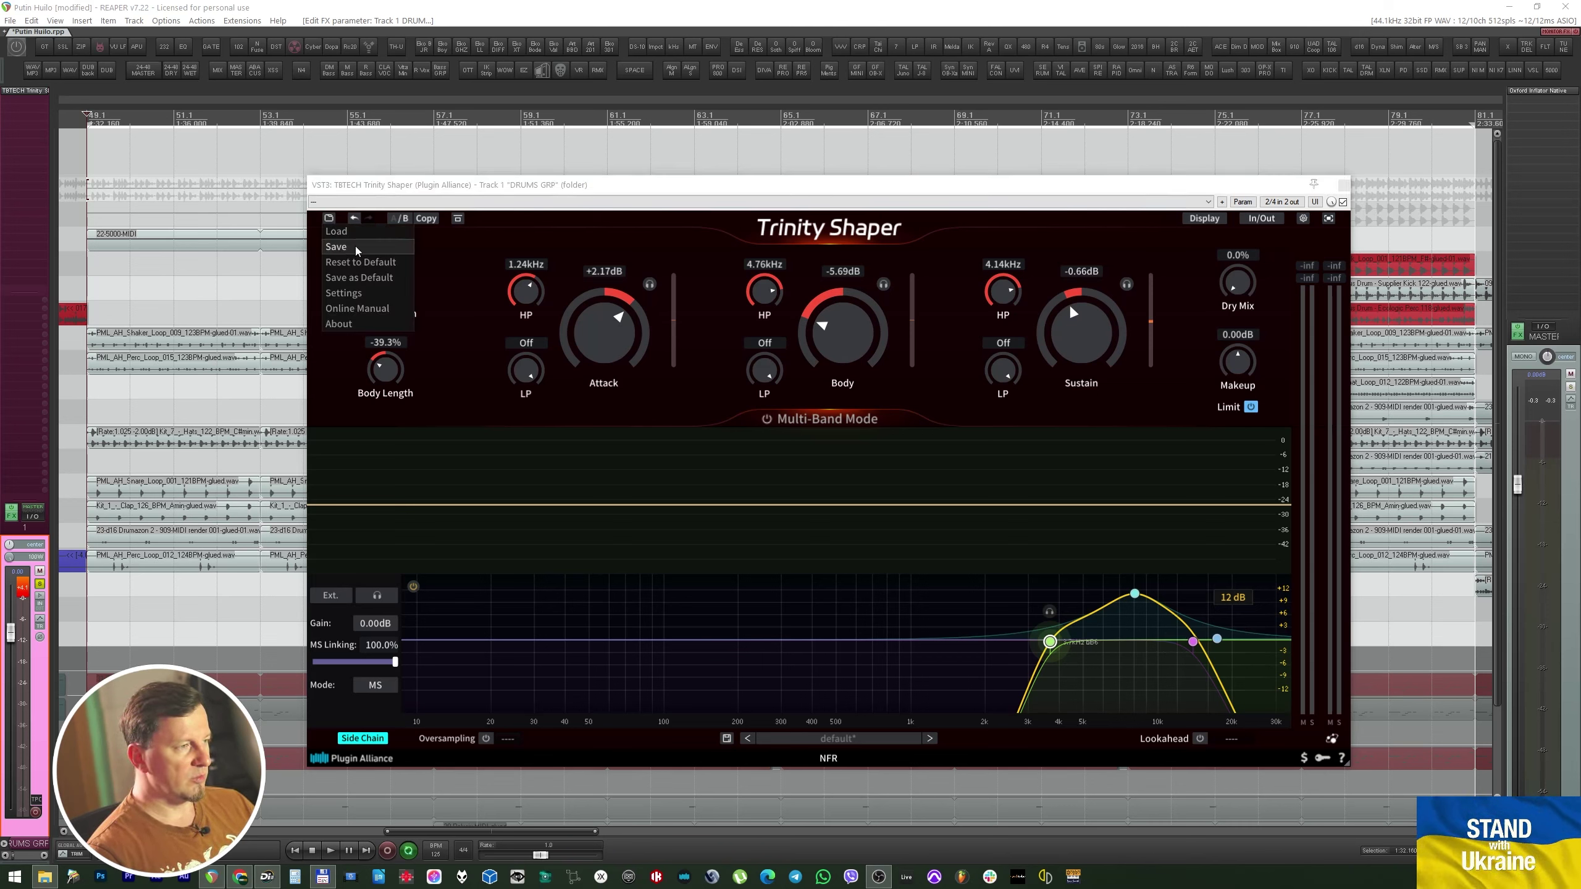
left_click(363, 258)
left_click(902, 515)
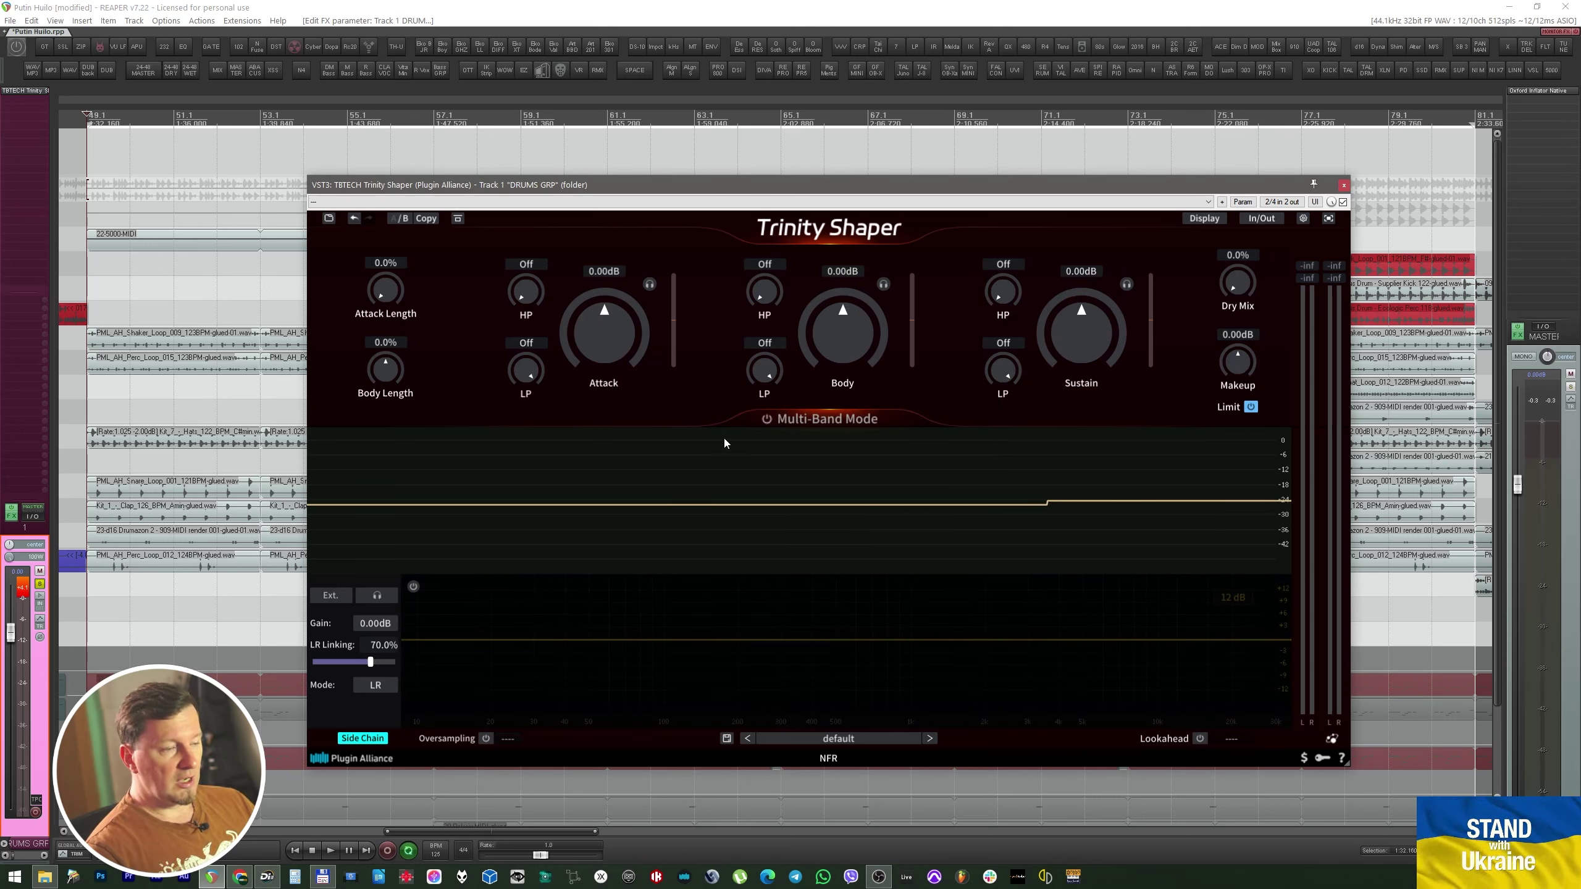
left_click(767, 420)
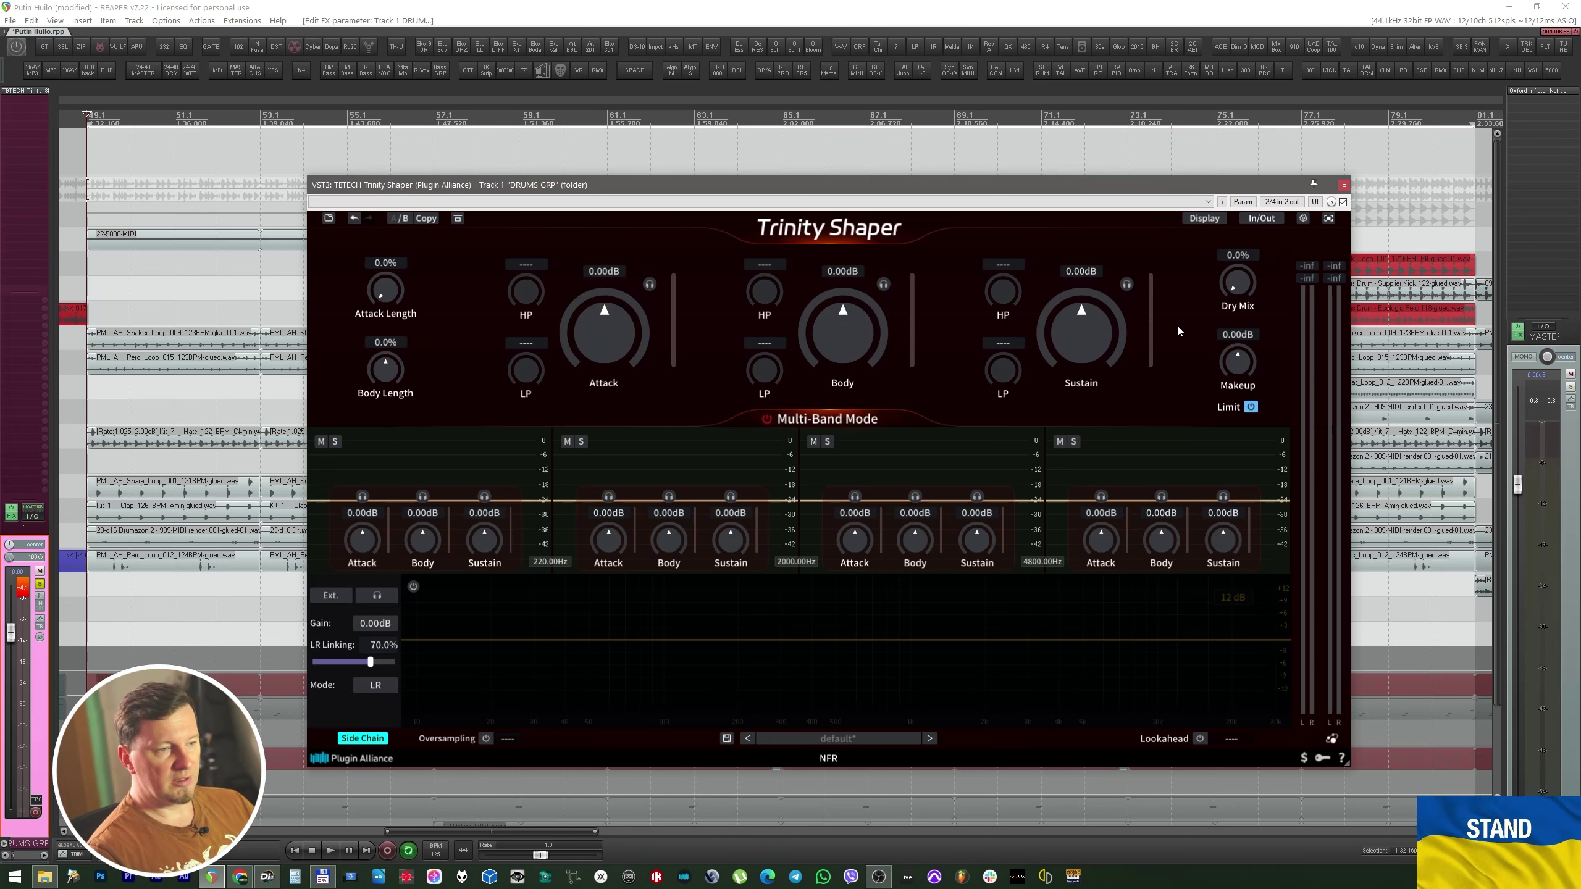
left_click(380, 738)
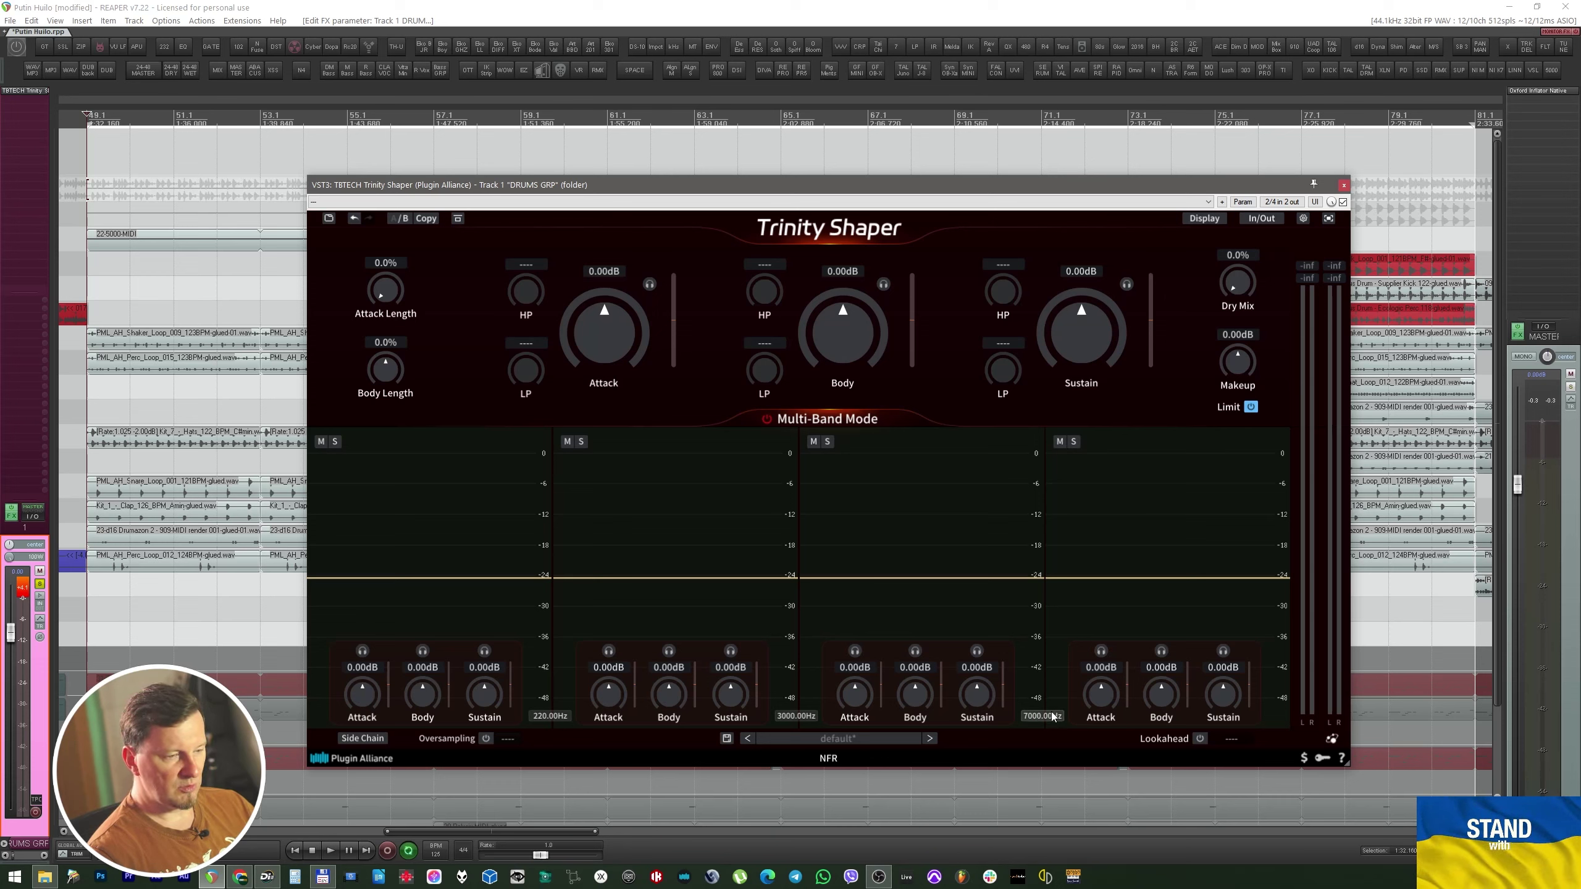
Audition the third band of the drums in solo, release the solo, and stop playback.
left_click(827, 442)
key("space")
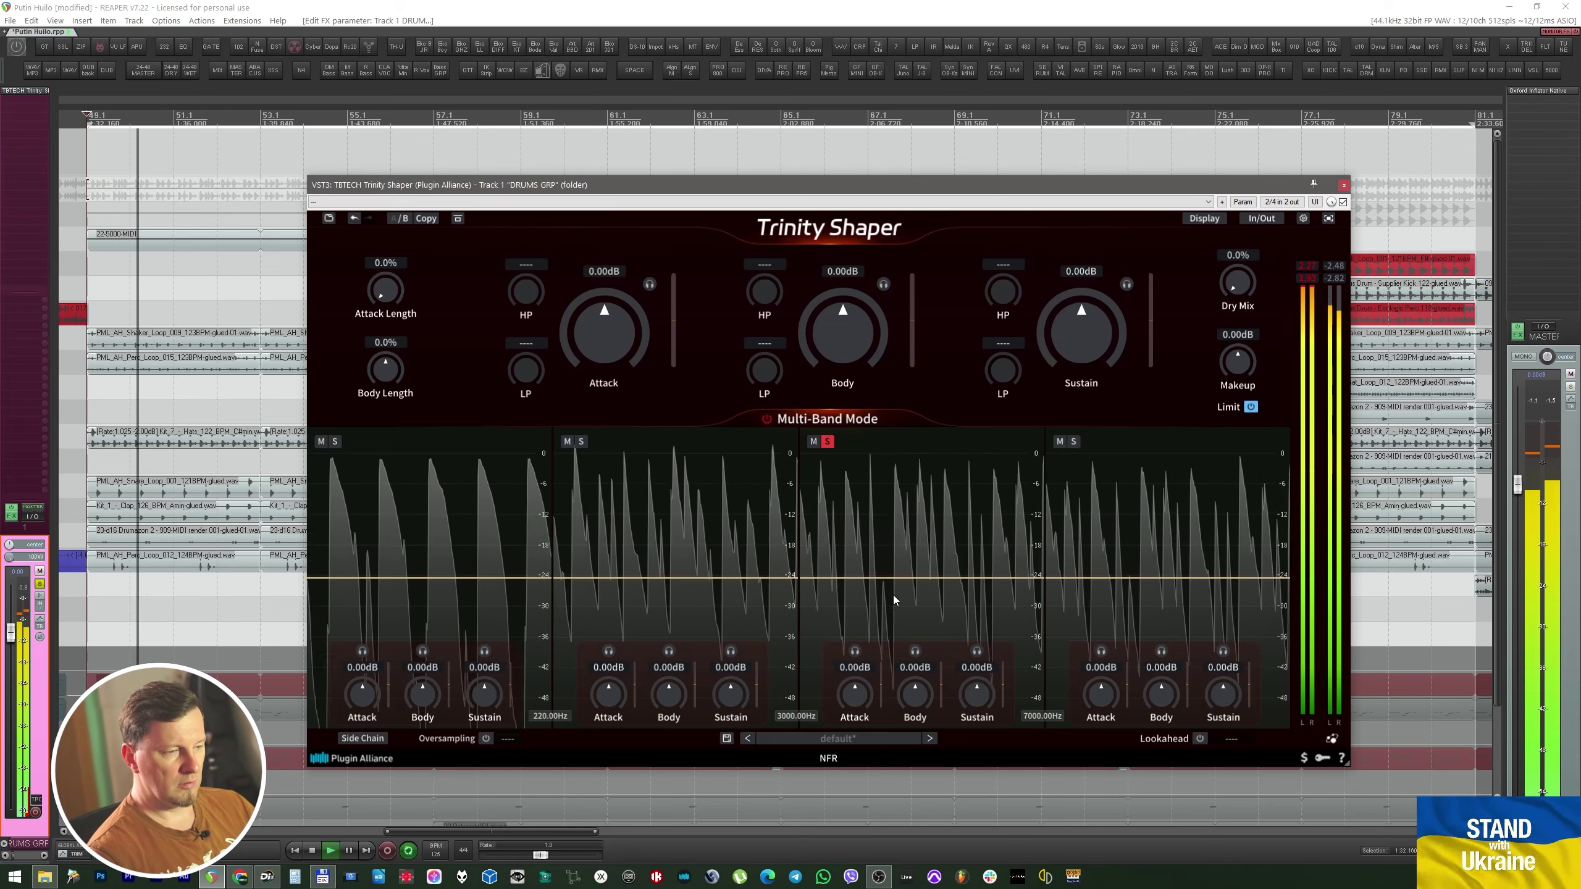
left_click(827, 442)
key("space")
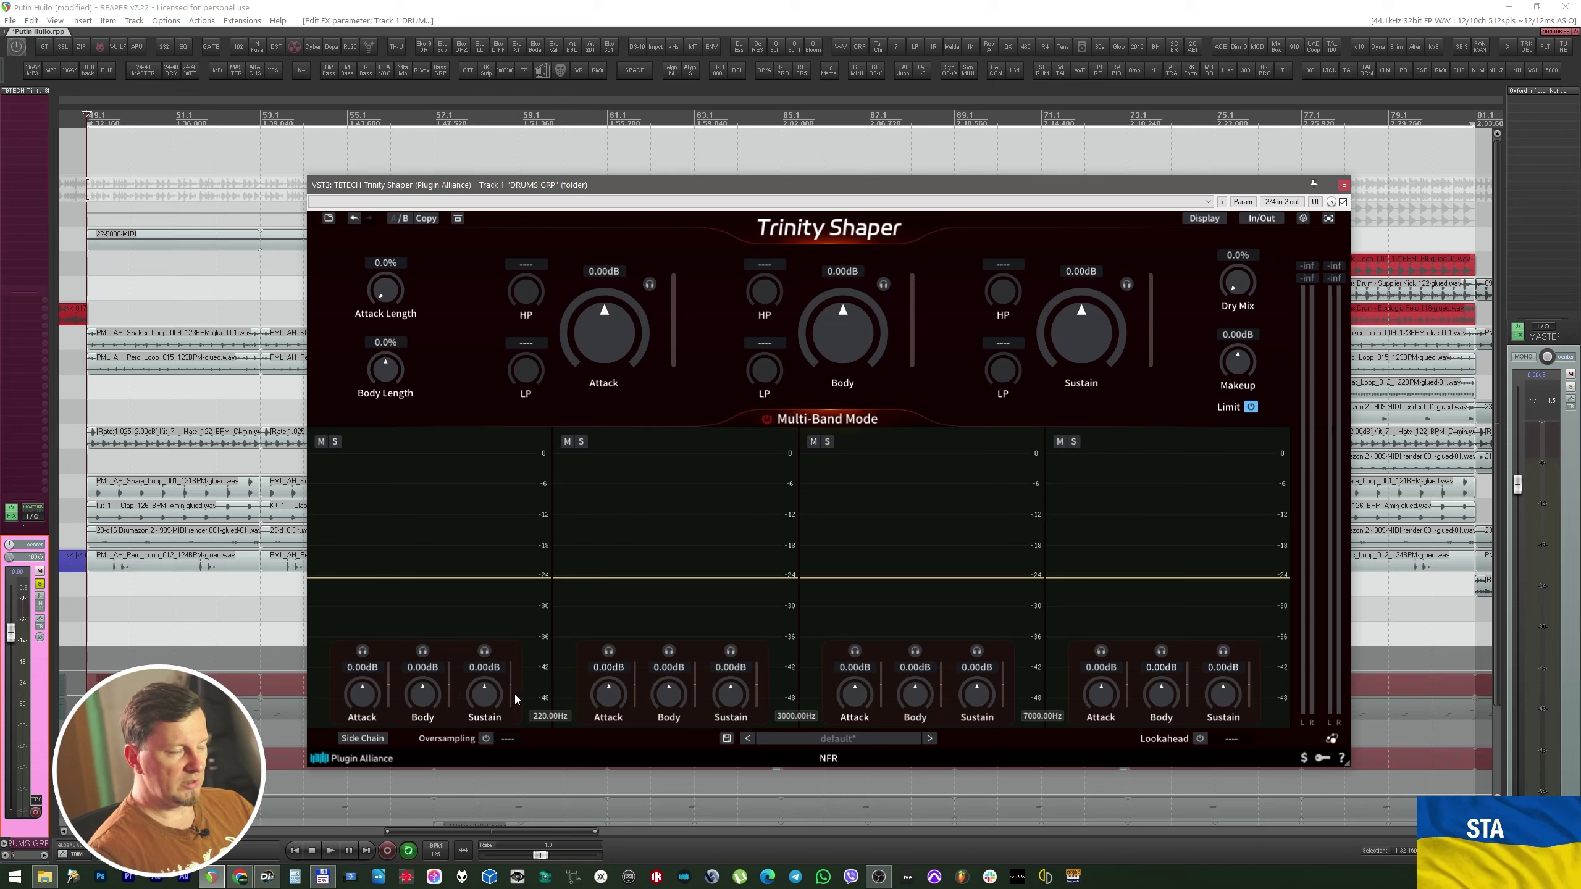
During playback, set the third band's Attack to +1.21 dB, Body to -1.96 dB and Sustain to +1.34 dB.
key("space")
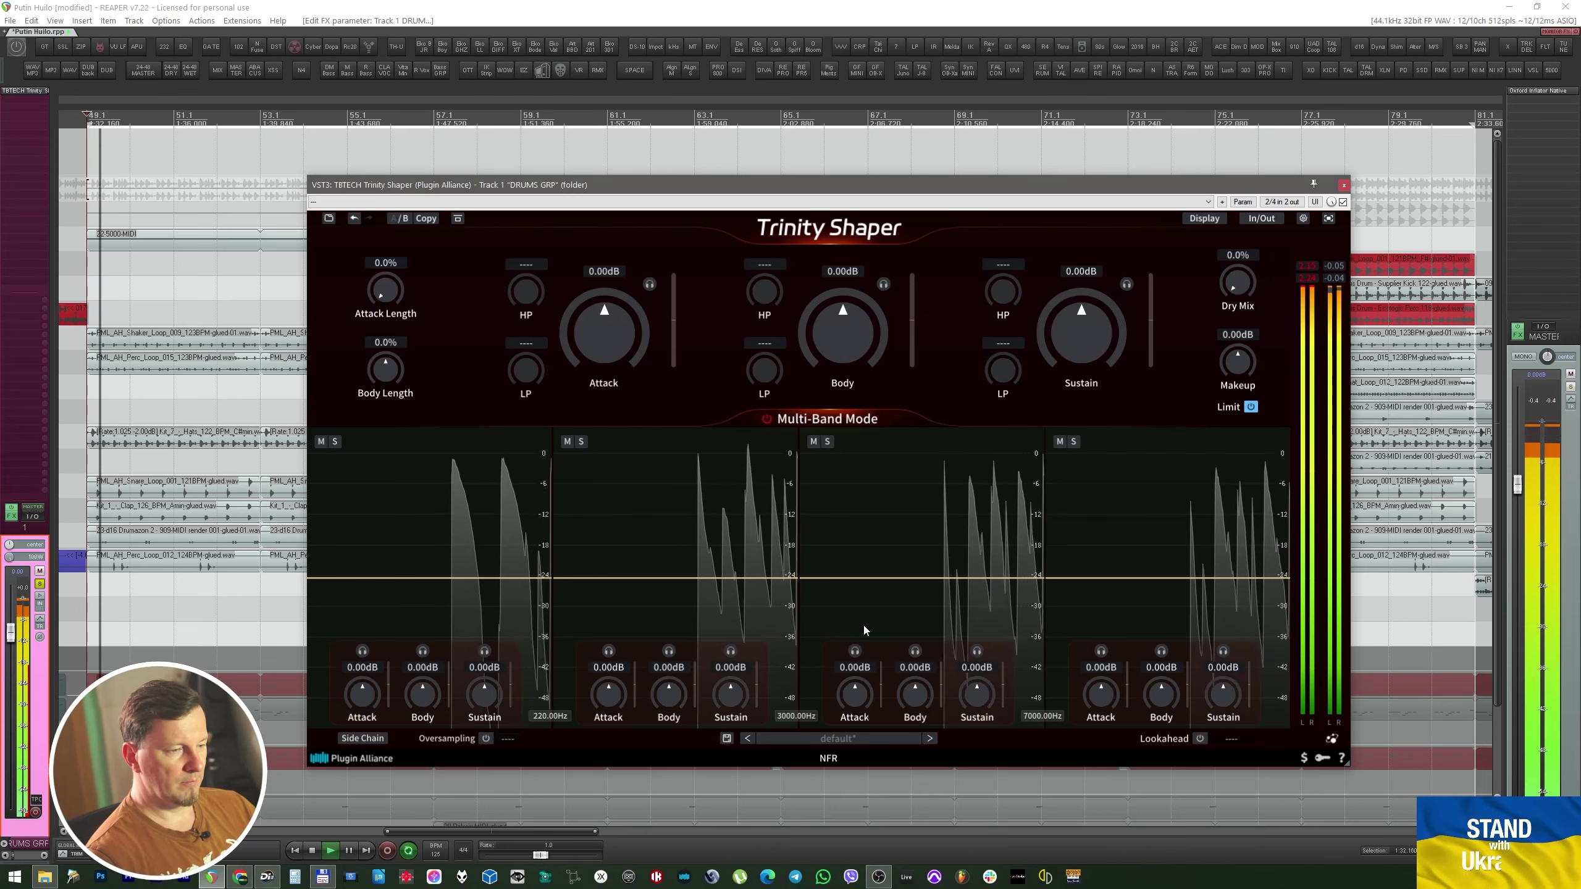
left_click_drag(916, 693, 909, 586)
left_click_drag(855, 693, 871, 665)
left_click_drag(977, 693, 968, 639)
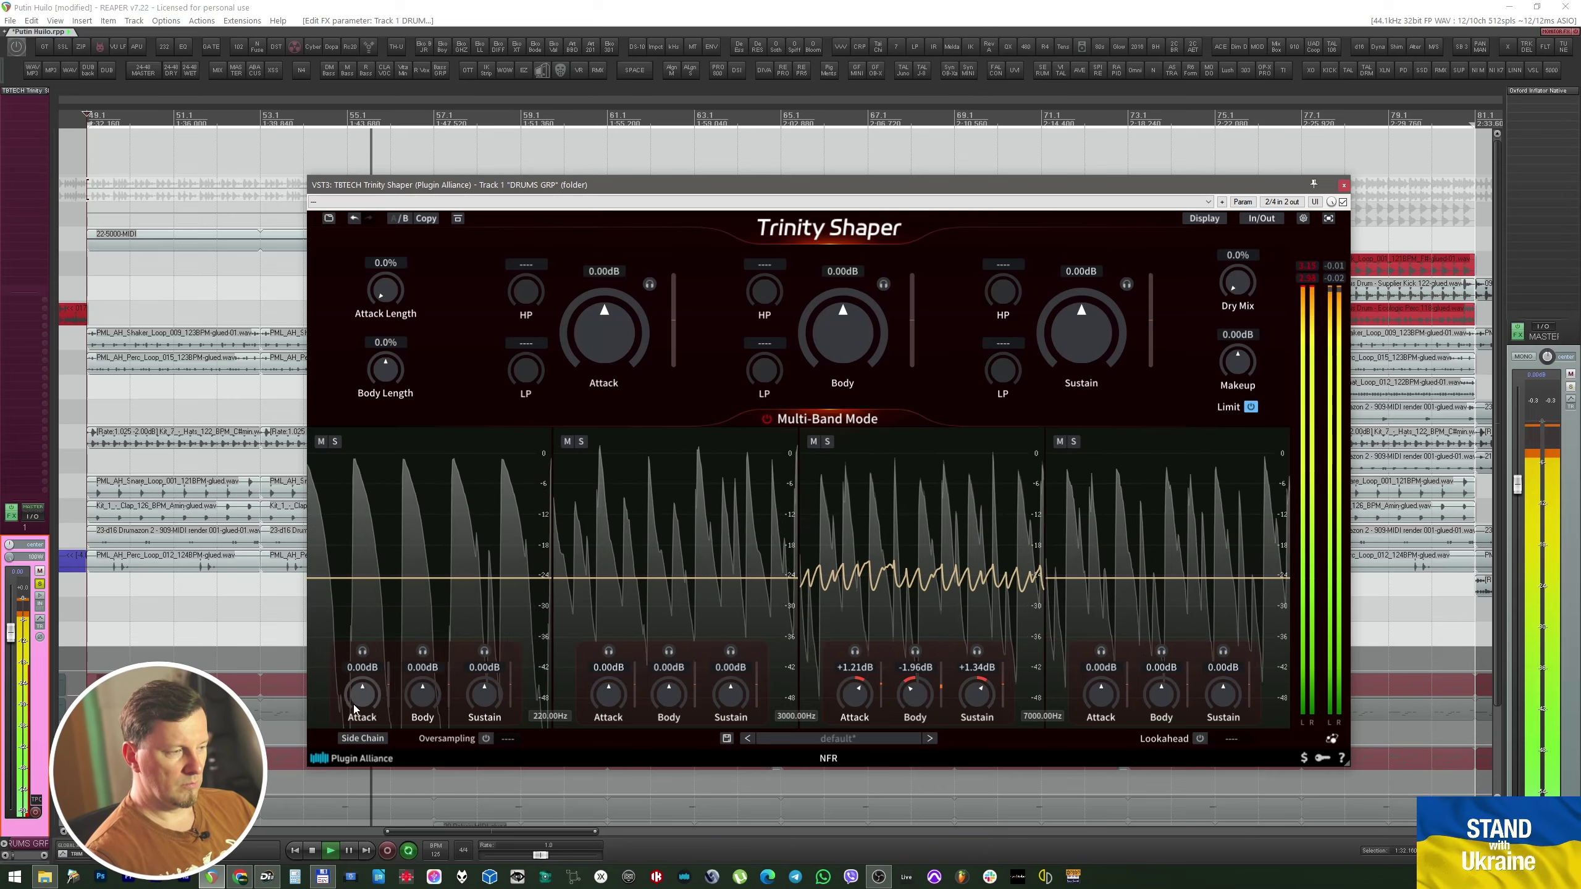
Set the lowest band's Attack to +0.08 dB, Body to +0.41 dB and Sustain to +0.81 dB.
left_click_drag(362, 692, 510, 667)
left_click_drag(423, 692, 425, 855)
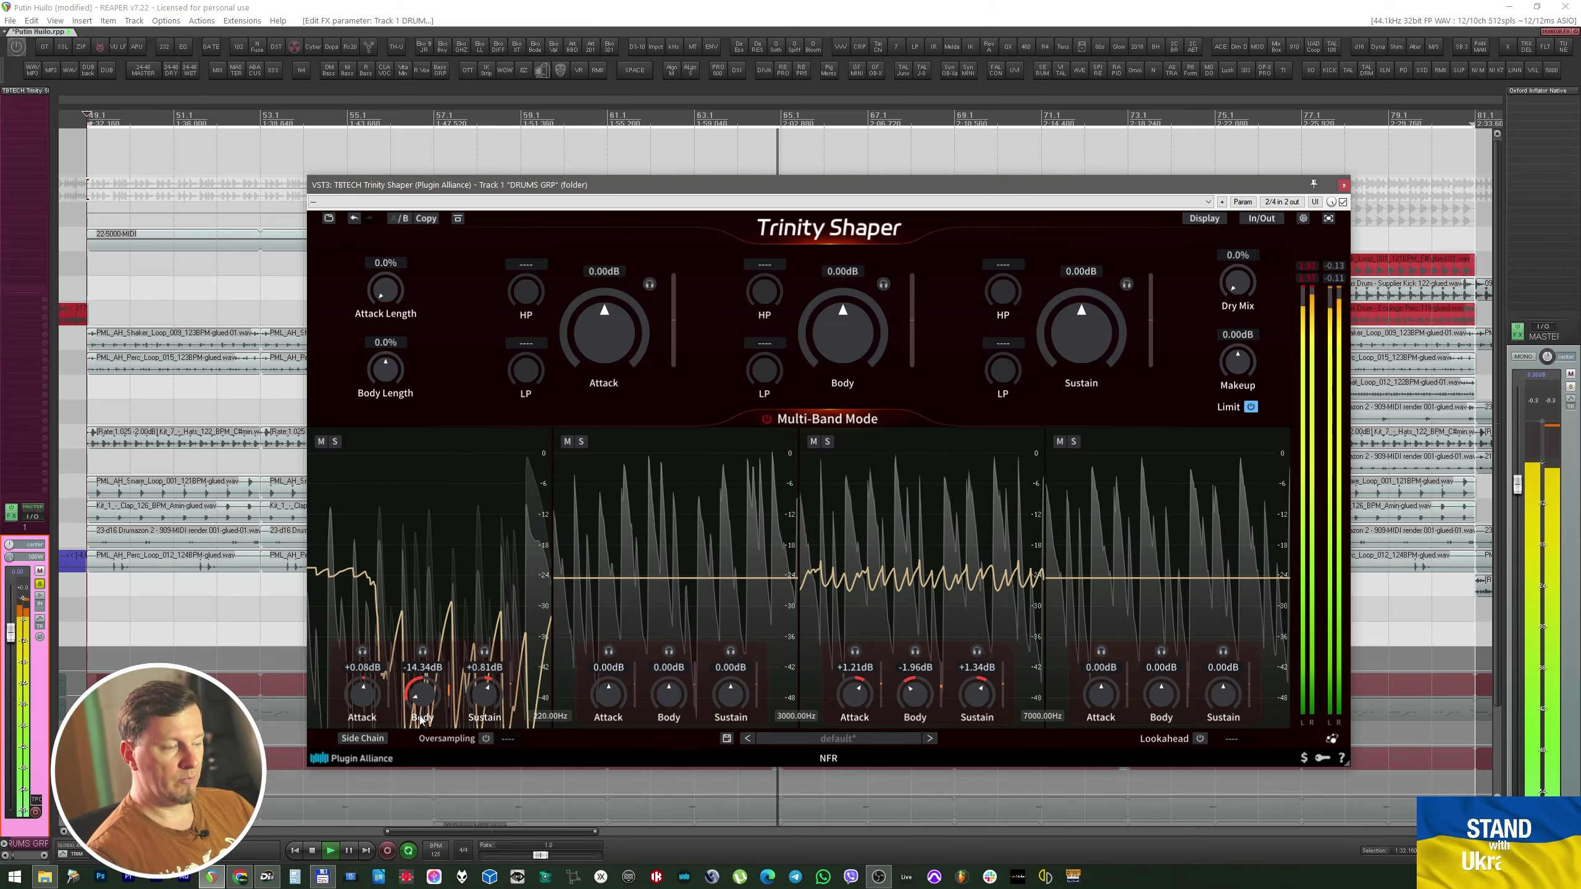
left_click_drag(430, 700, 427, 510)
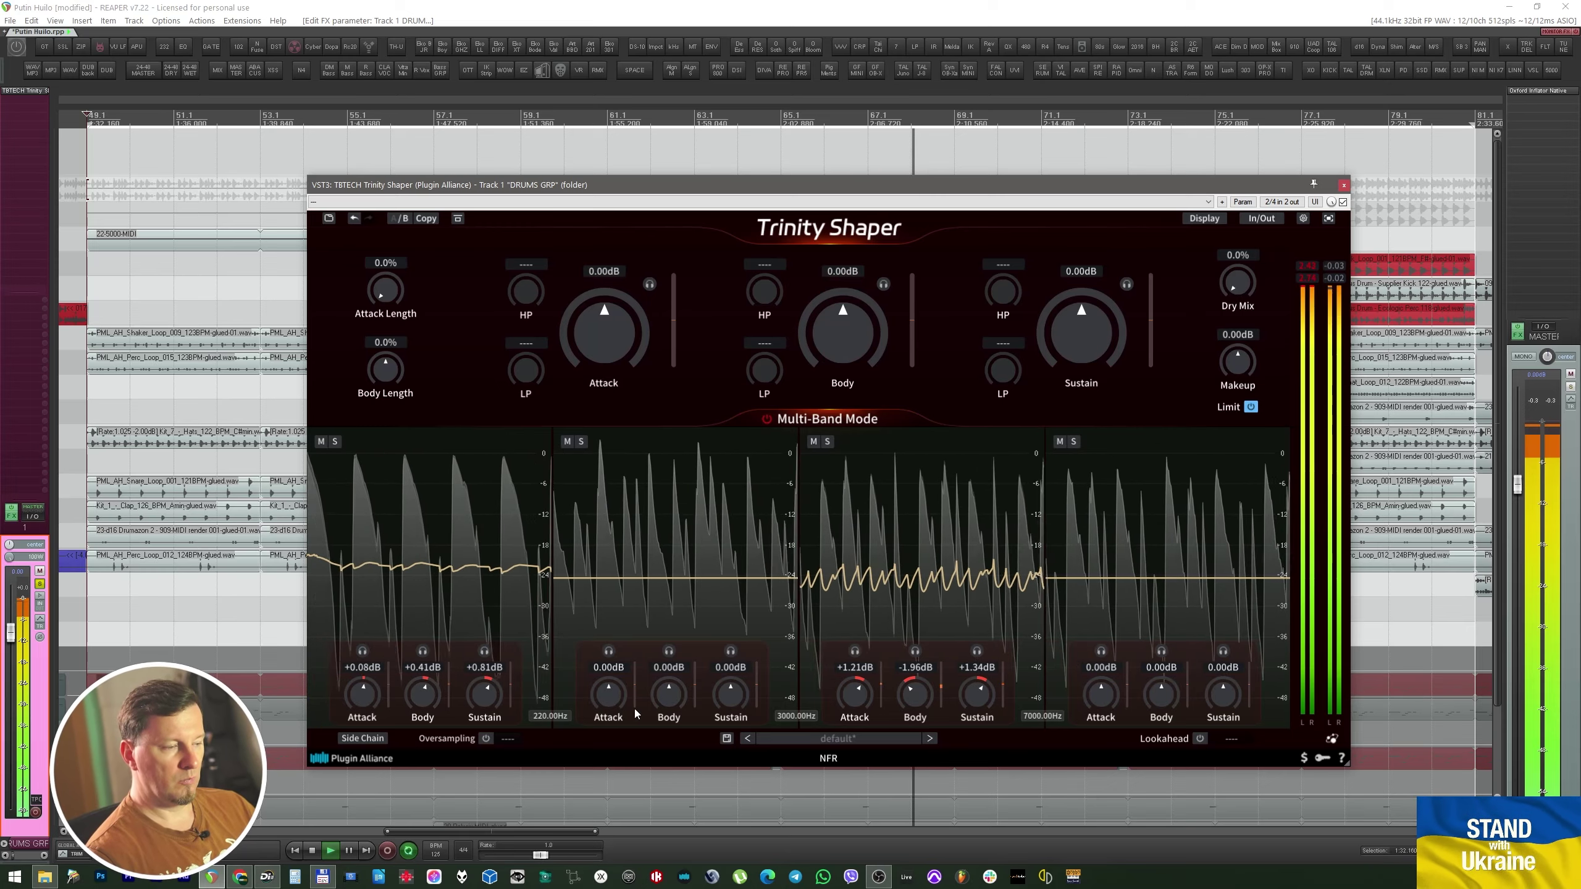
Set the second band's Attack to +1.15 dB, Body to -0.64 dB and Sustain to -3.40 dB.
left_click_drag(609, 691, 674, 732)
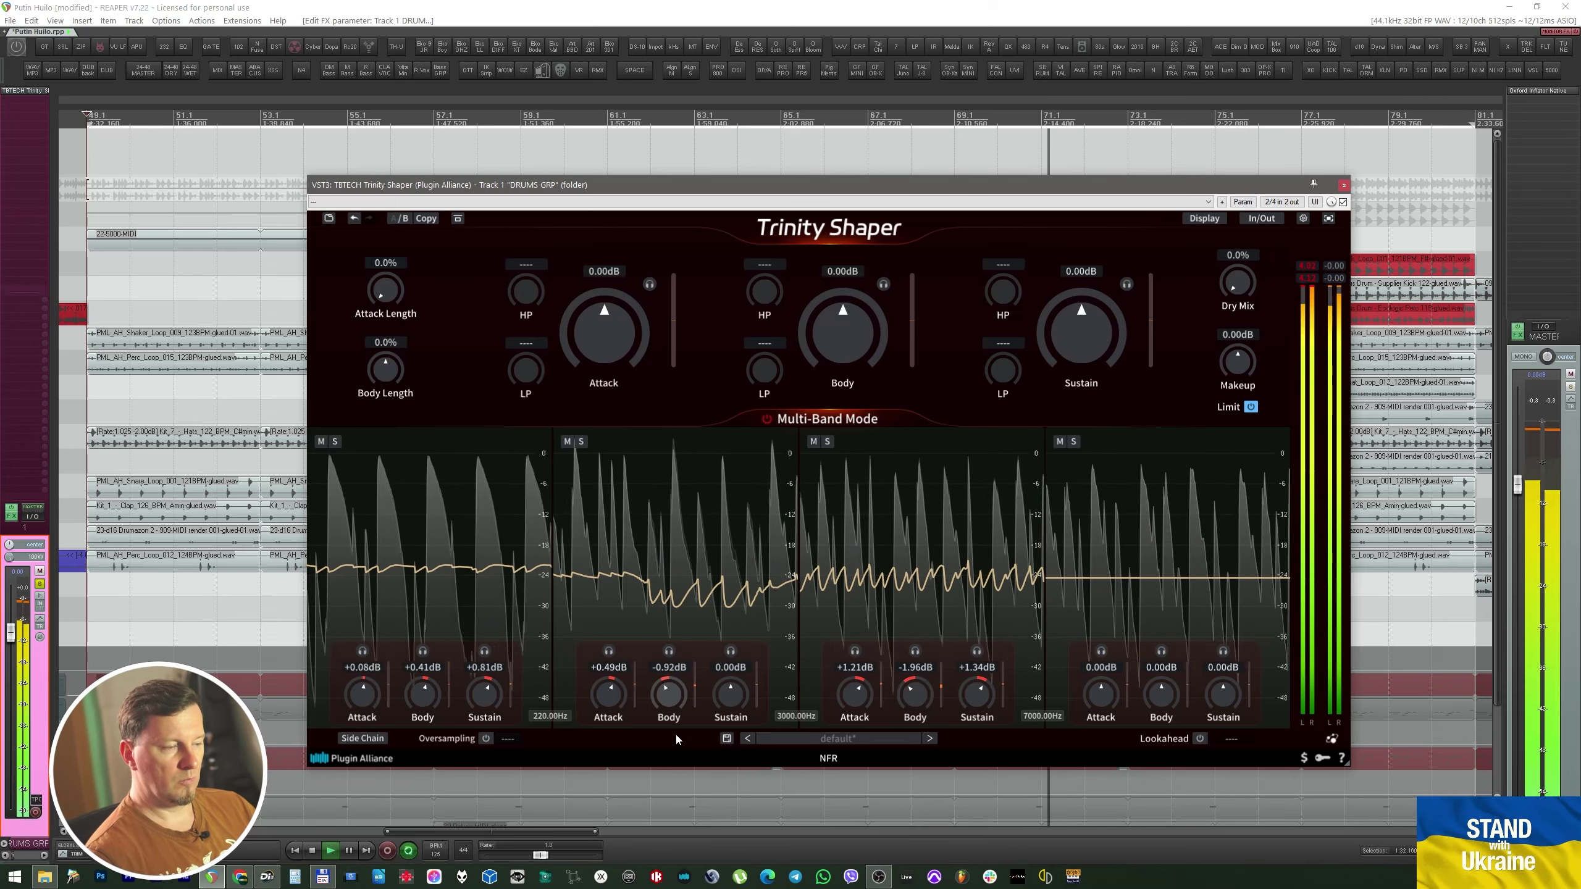
left_click_drag(608, 691, 609, 679)
left_click_drag(733, 702, 741, 777)
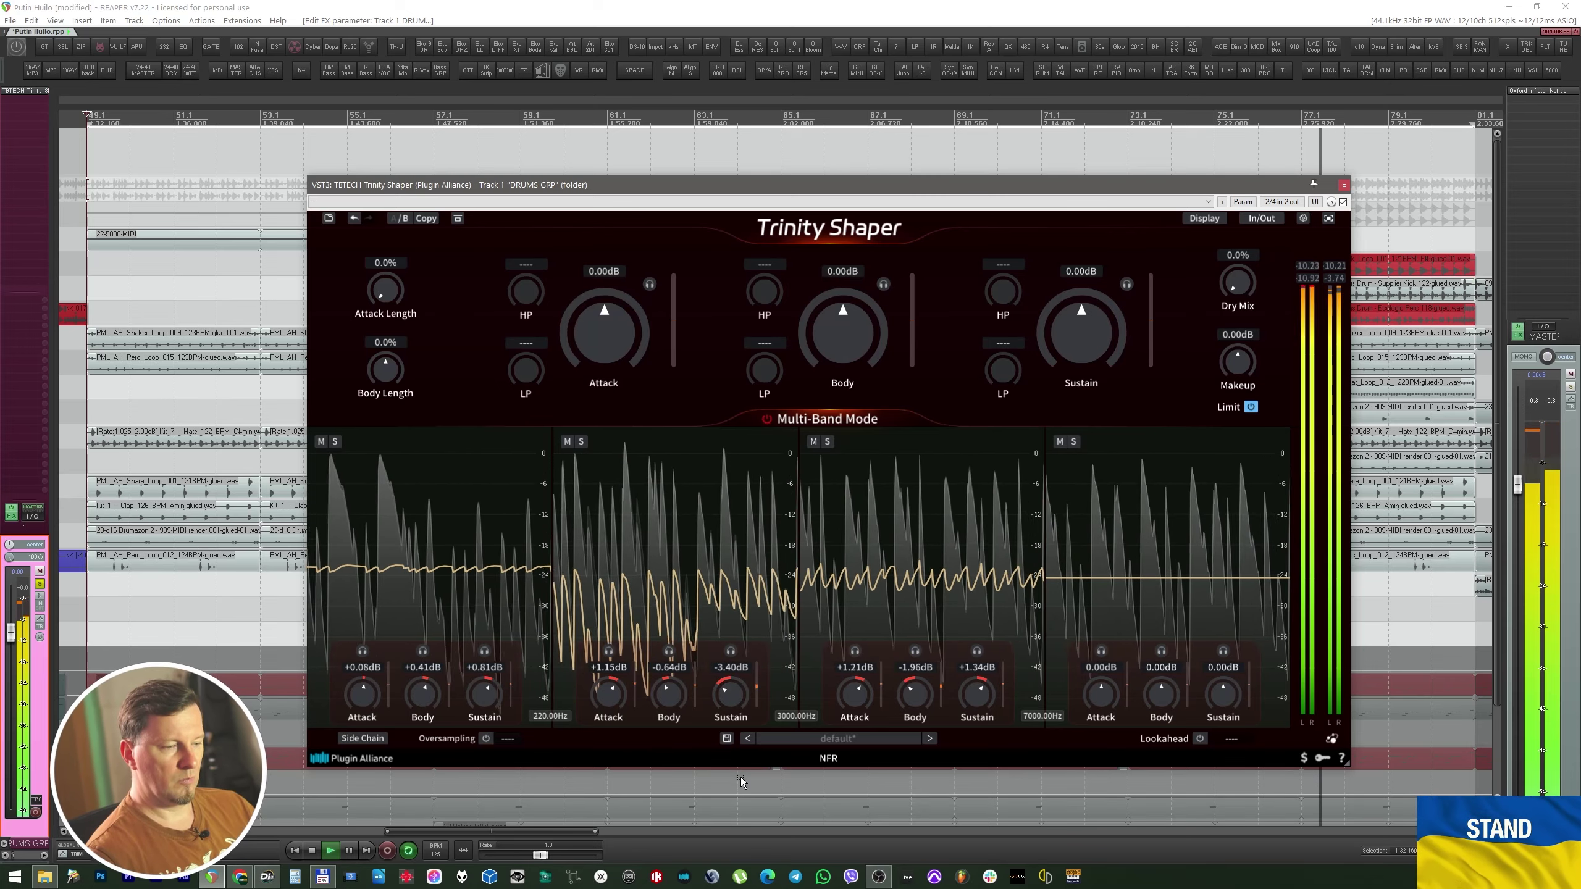
Set the highest band's Attack to +1.24 dB, Body to -1.62 dB and Sustain to +1.21 dB, and compare the drums against bypass.
left_click_drag(1102, 691, 1169, 761)
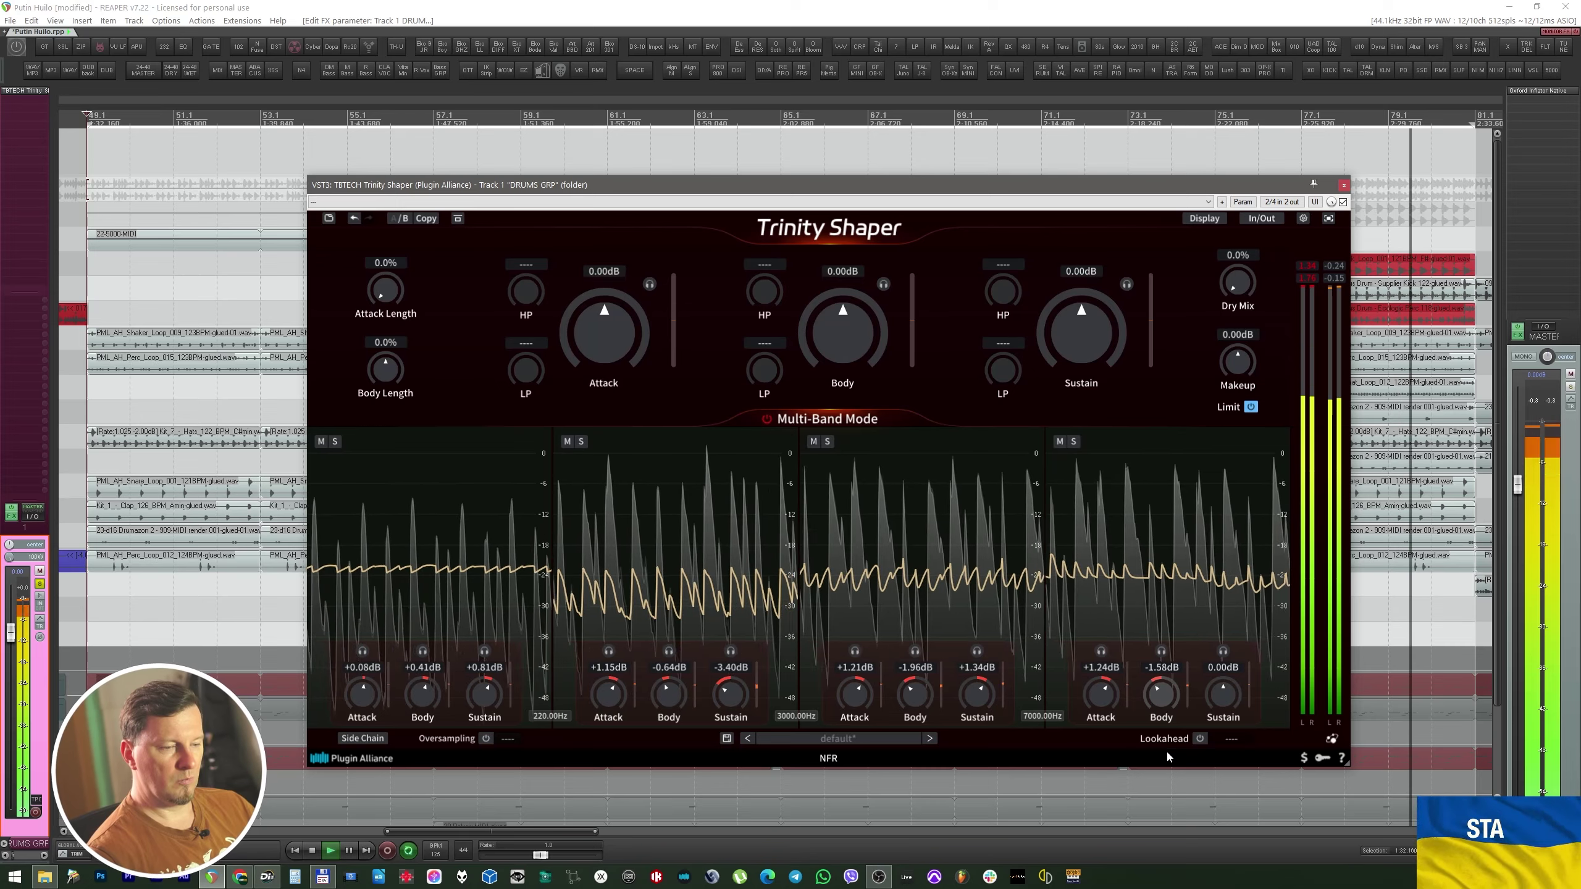
left_click_drag(1223, 692, 1221, 652)
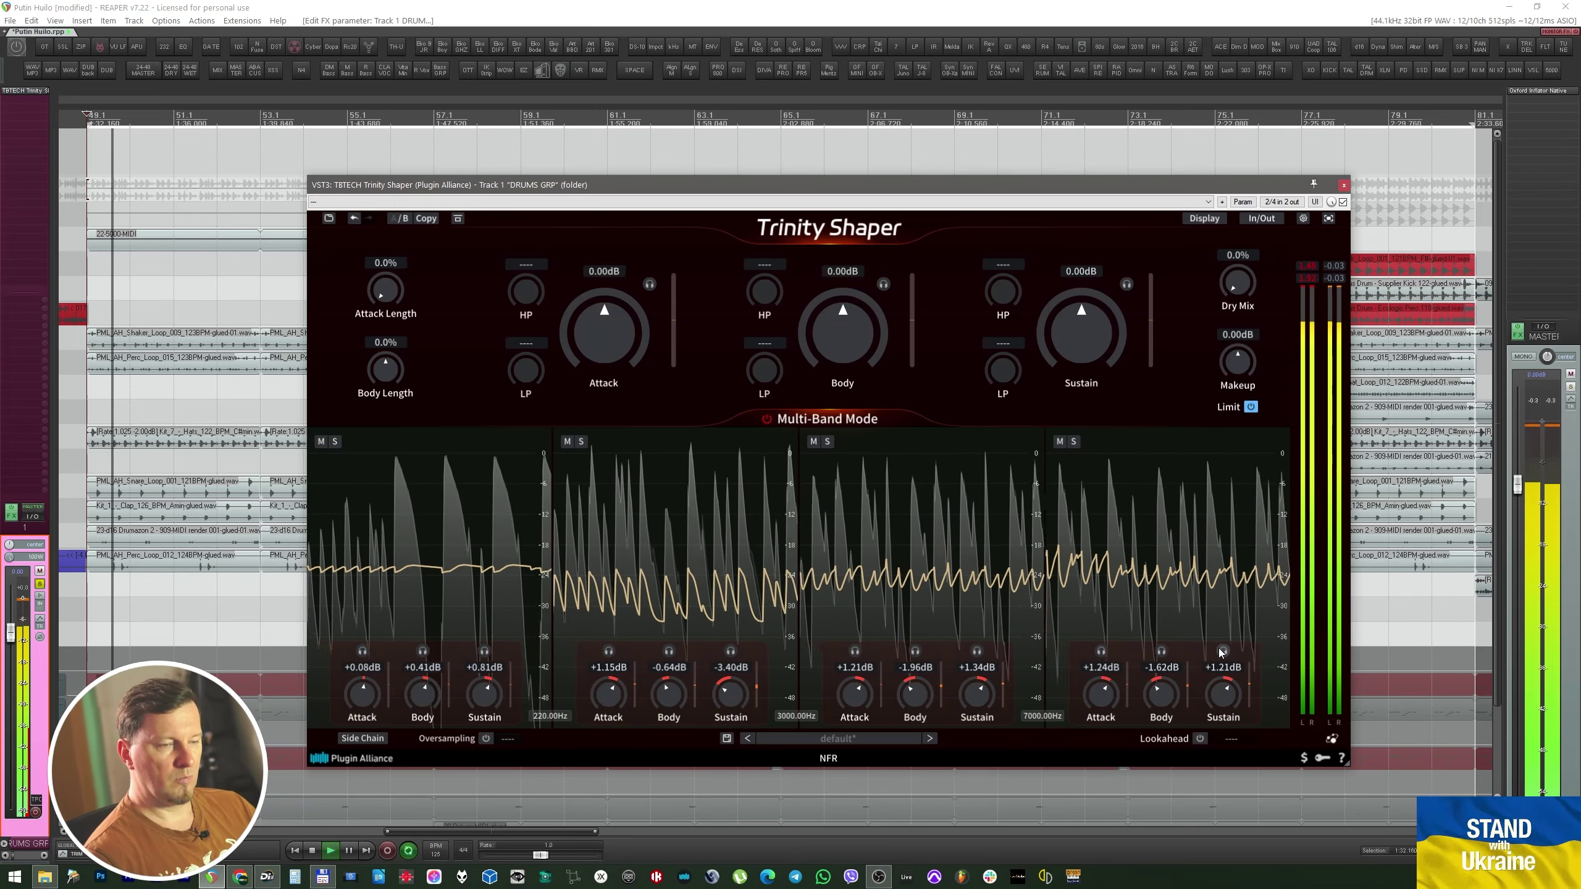
left_click(458, 220)
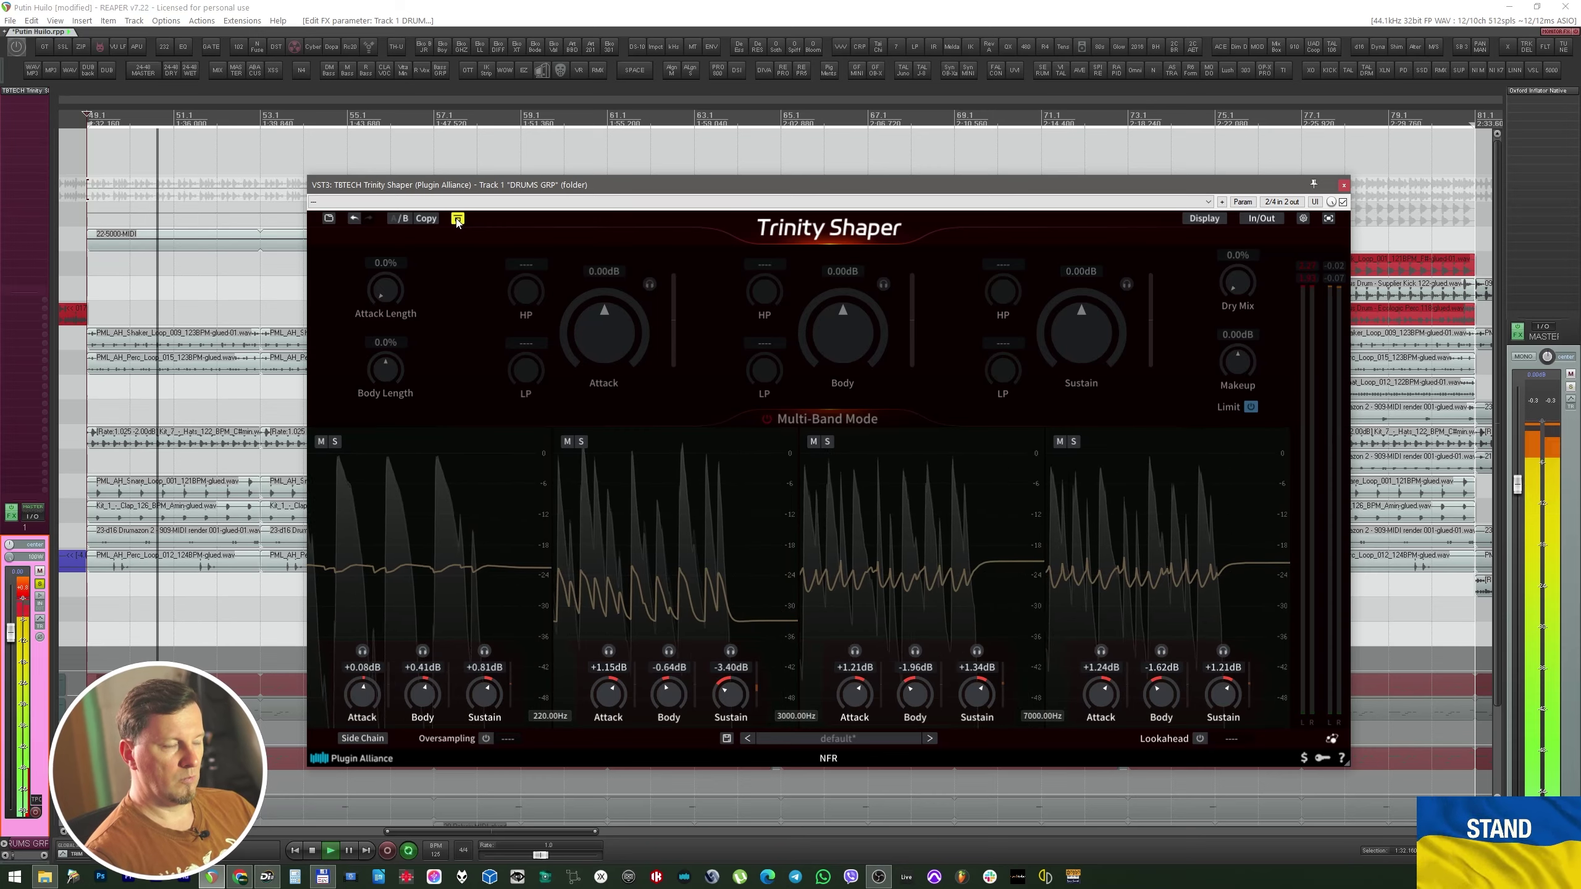
left_click(458, 219)
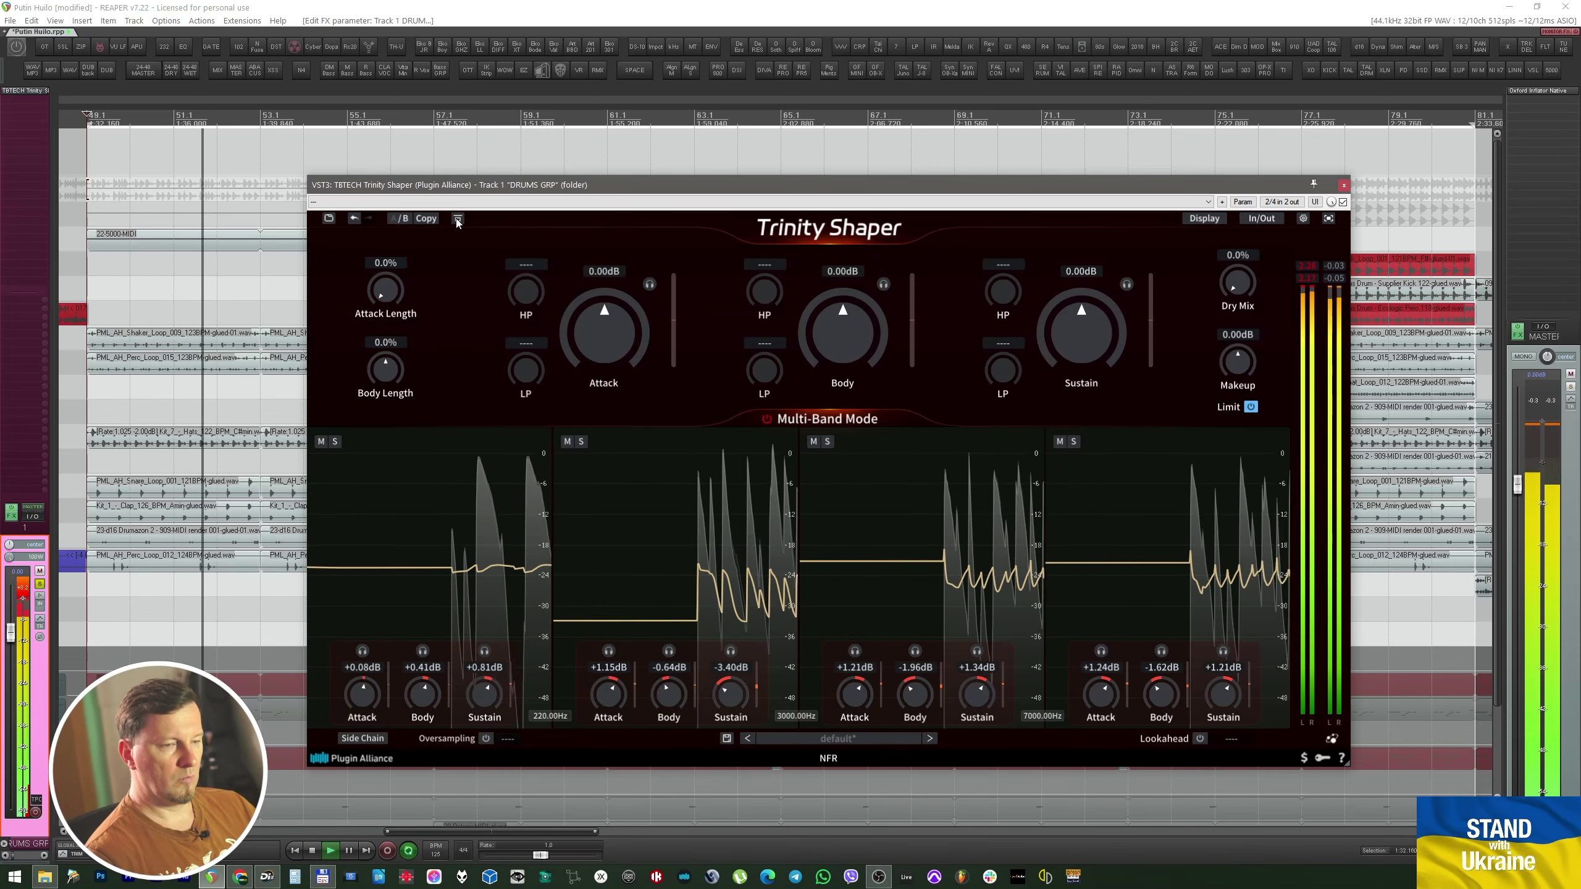
key("space")
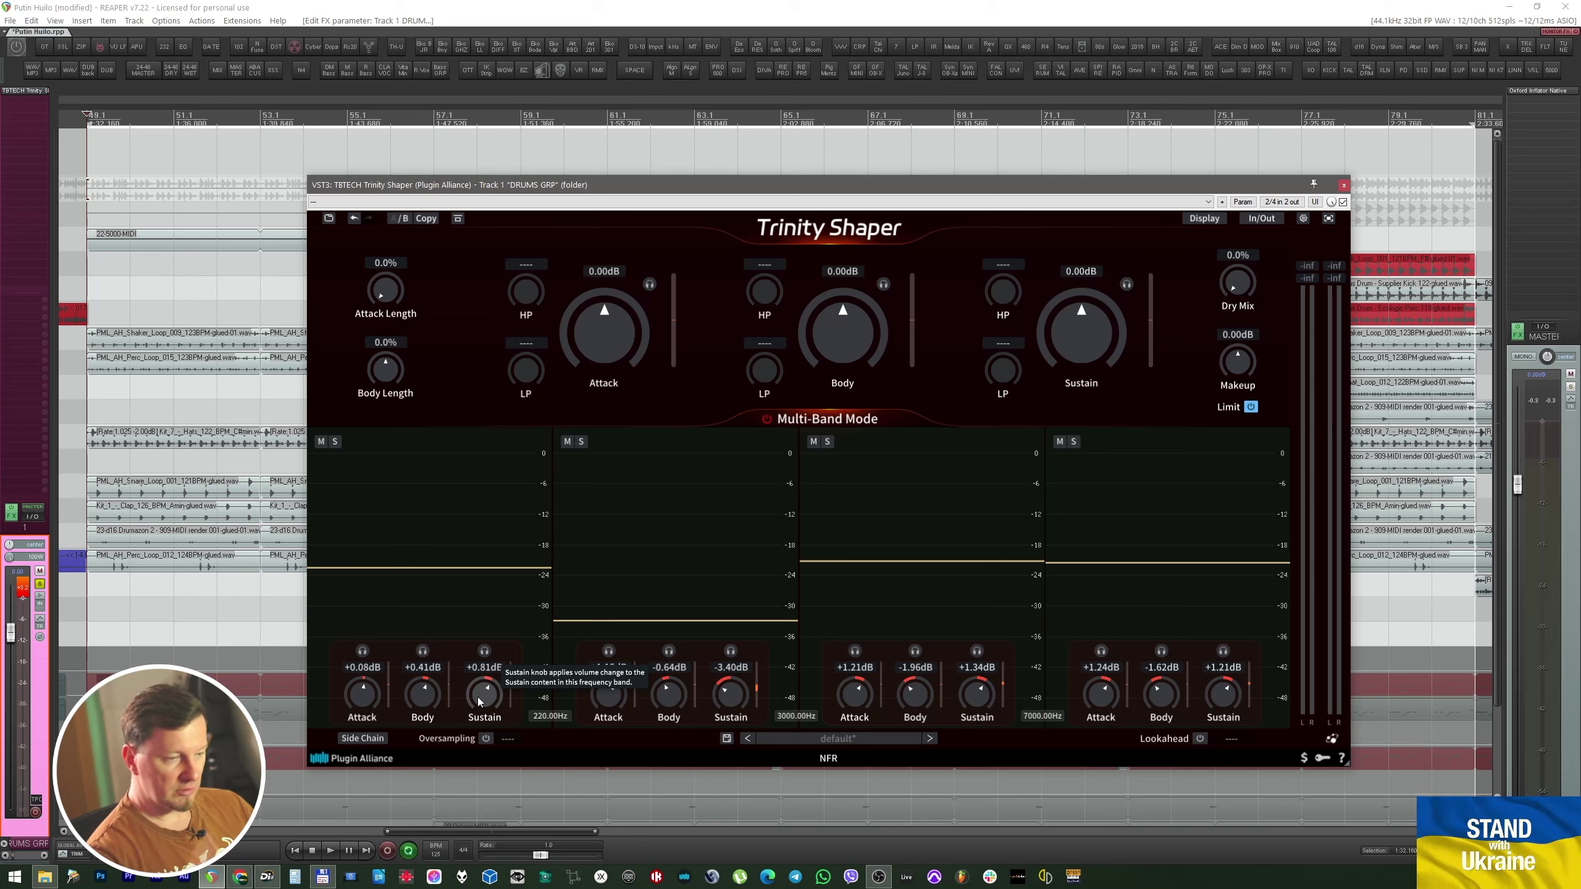
Raise the lowest band's Sustain to +1.37 dB while the drums play, and stop playback.
key("space")
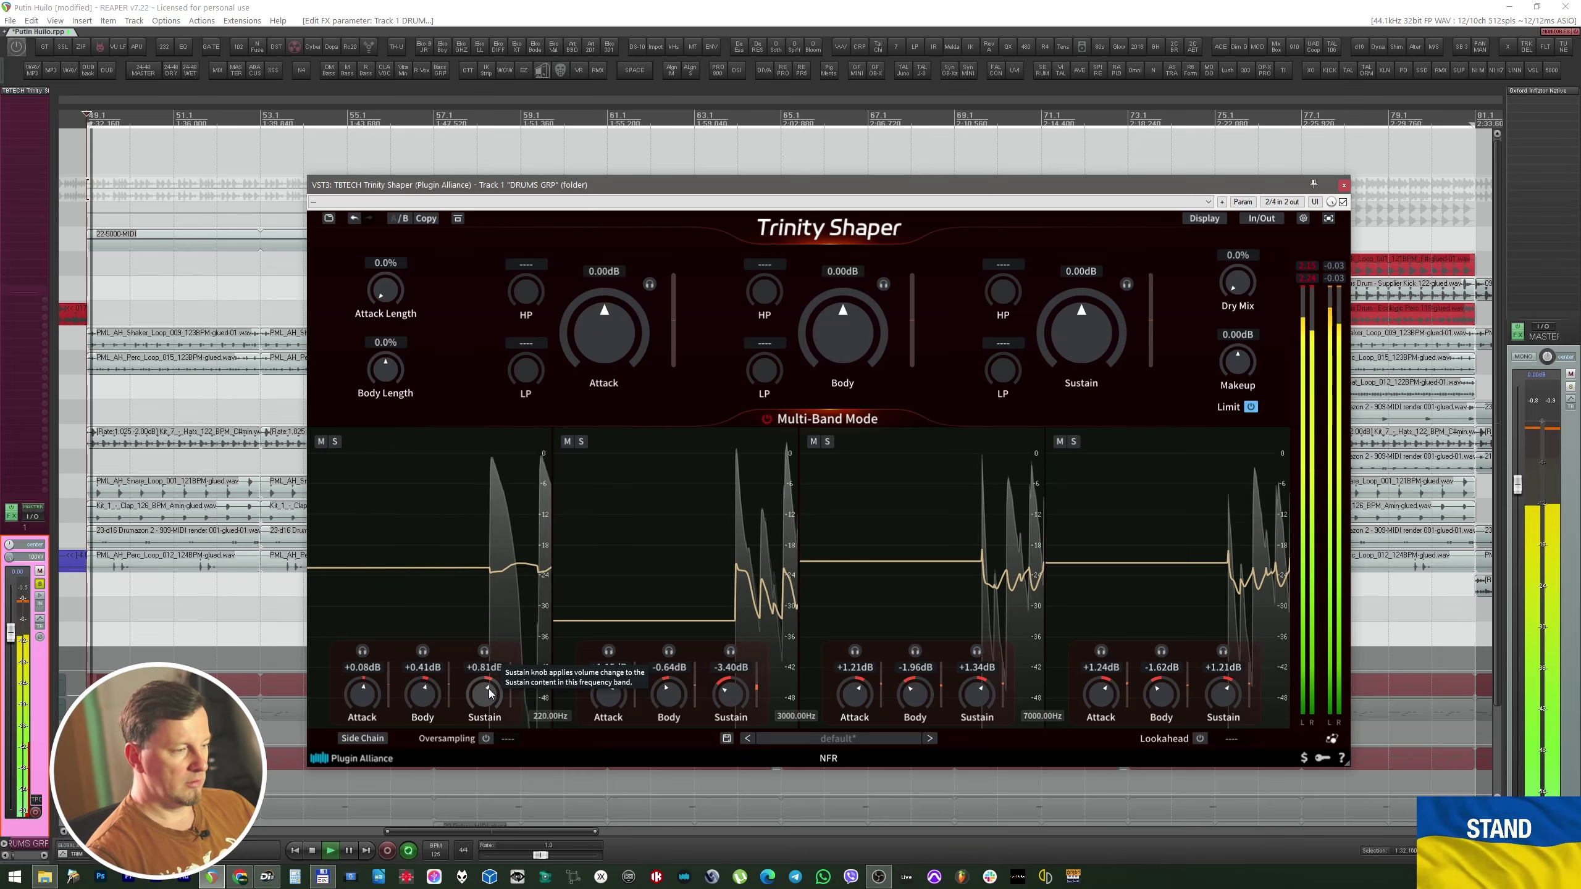
left_click_drag(477, 697, 499, 489)
key("space")
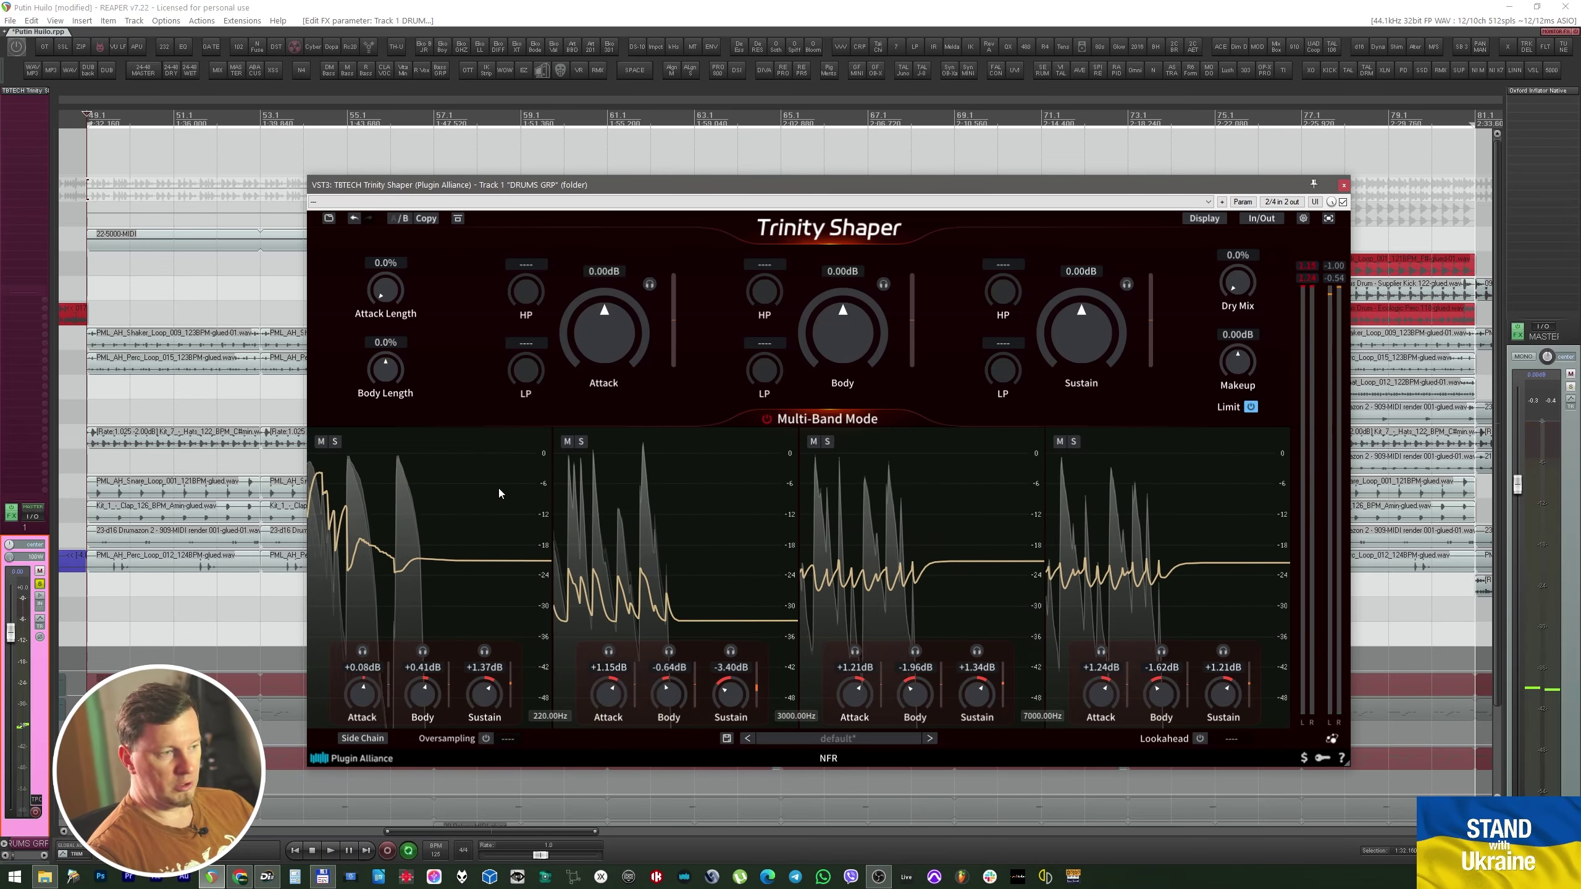
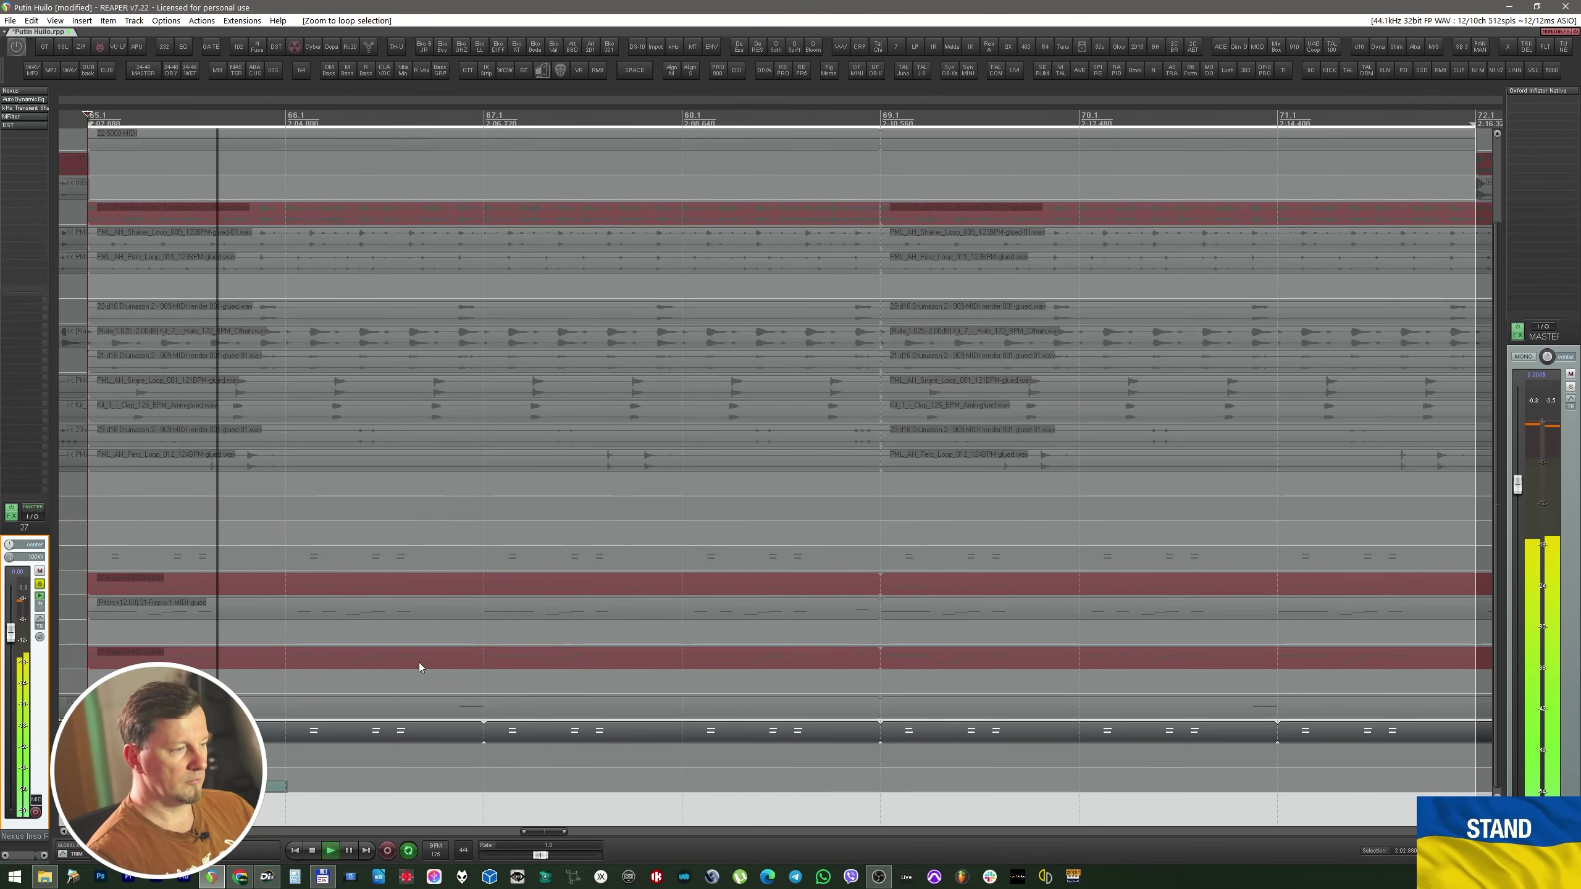
Stop playback of the loop selection in the arrangement.
key("space")
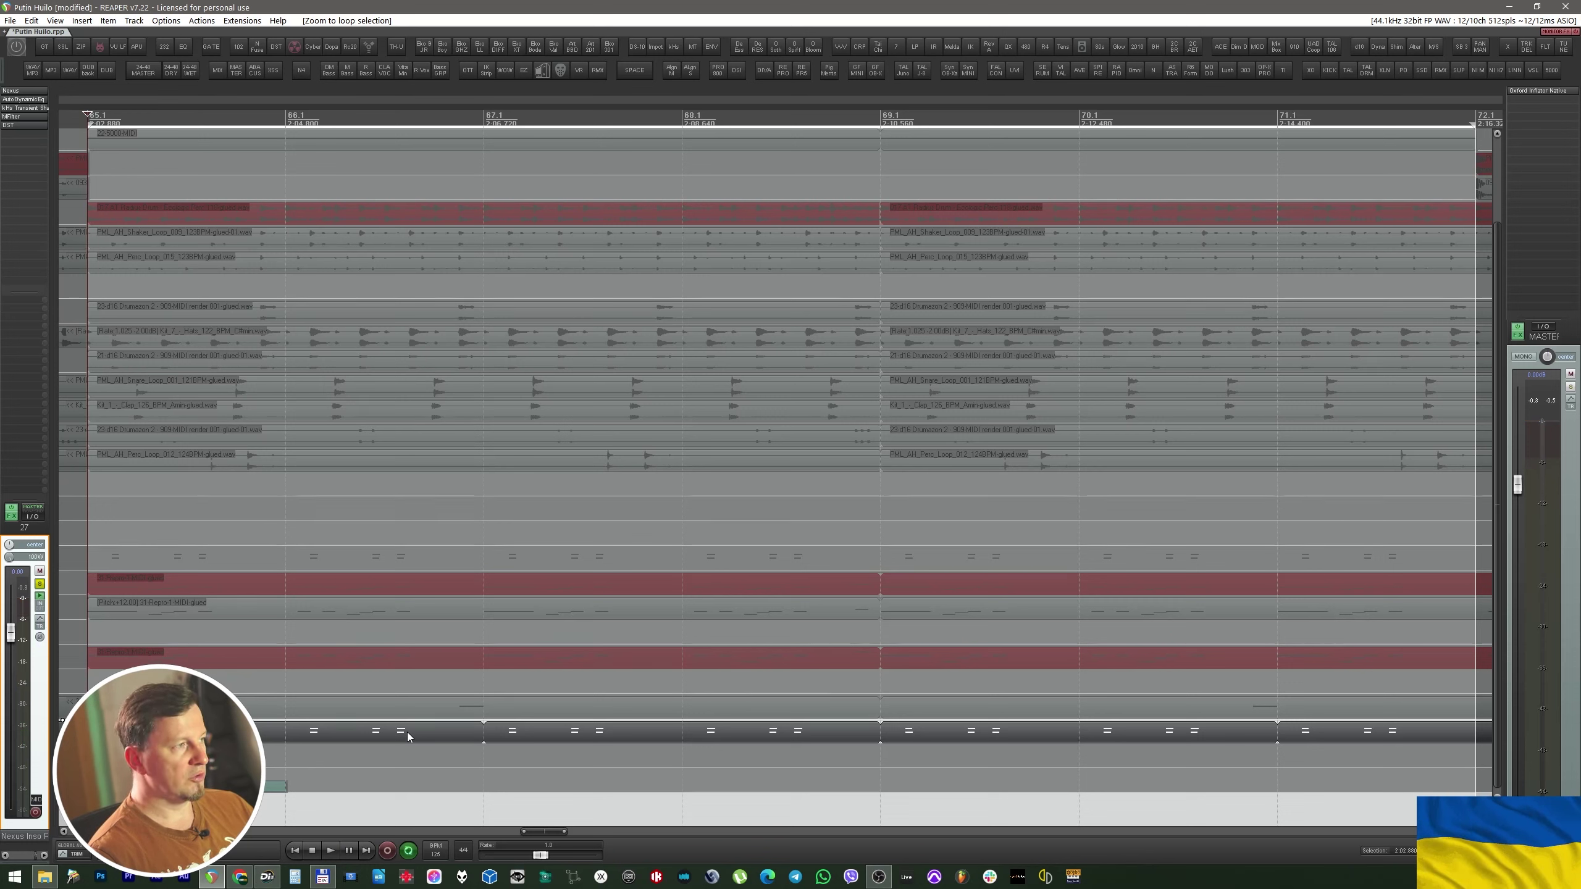
Audition the Nexus synth track's loop, add Trinity Shaper to the track and restart playback.
key("space")
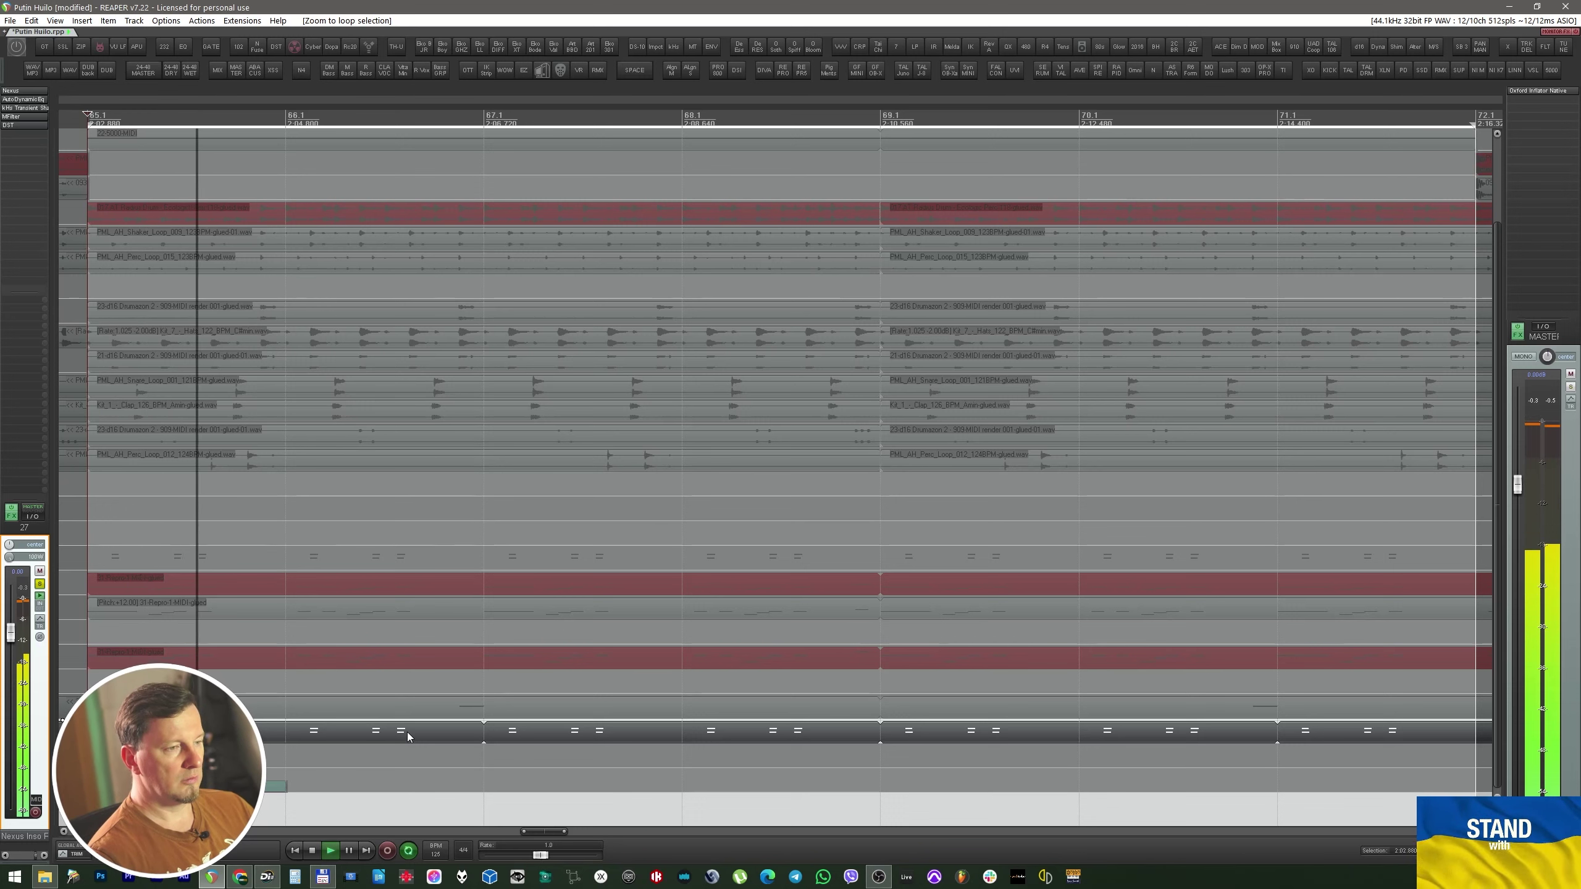
key("space")
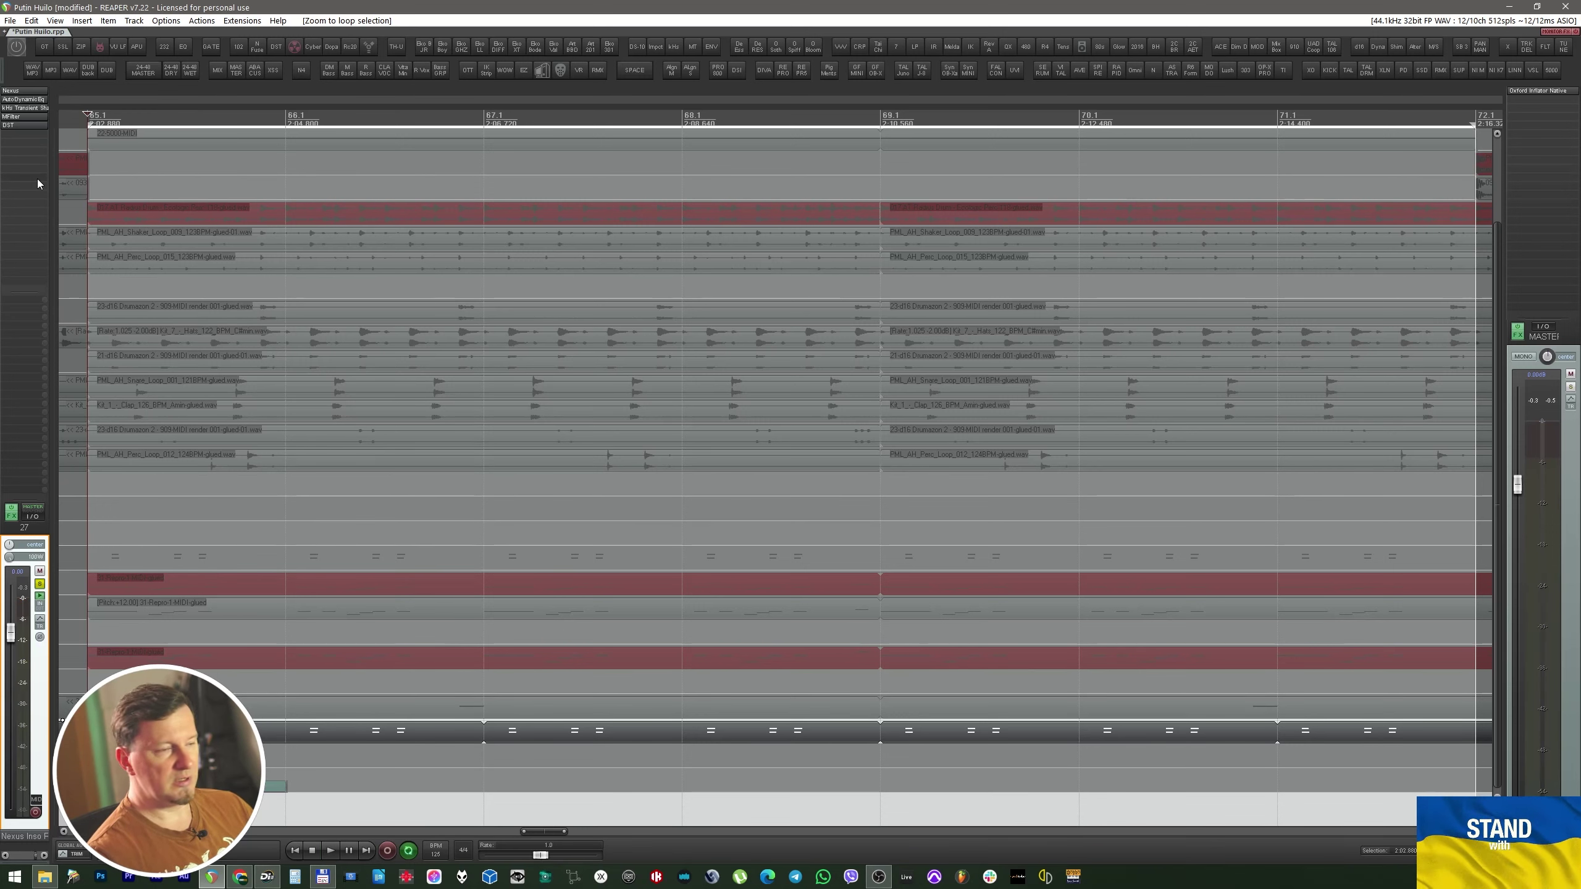
key("ctrl+shift+t")
key("space")
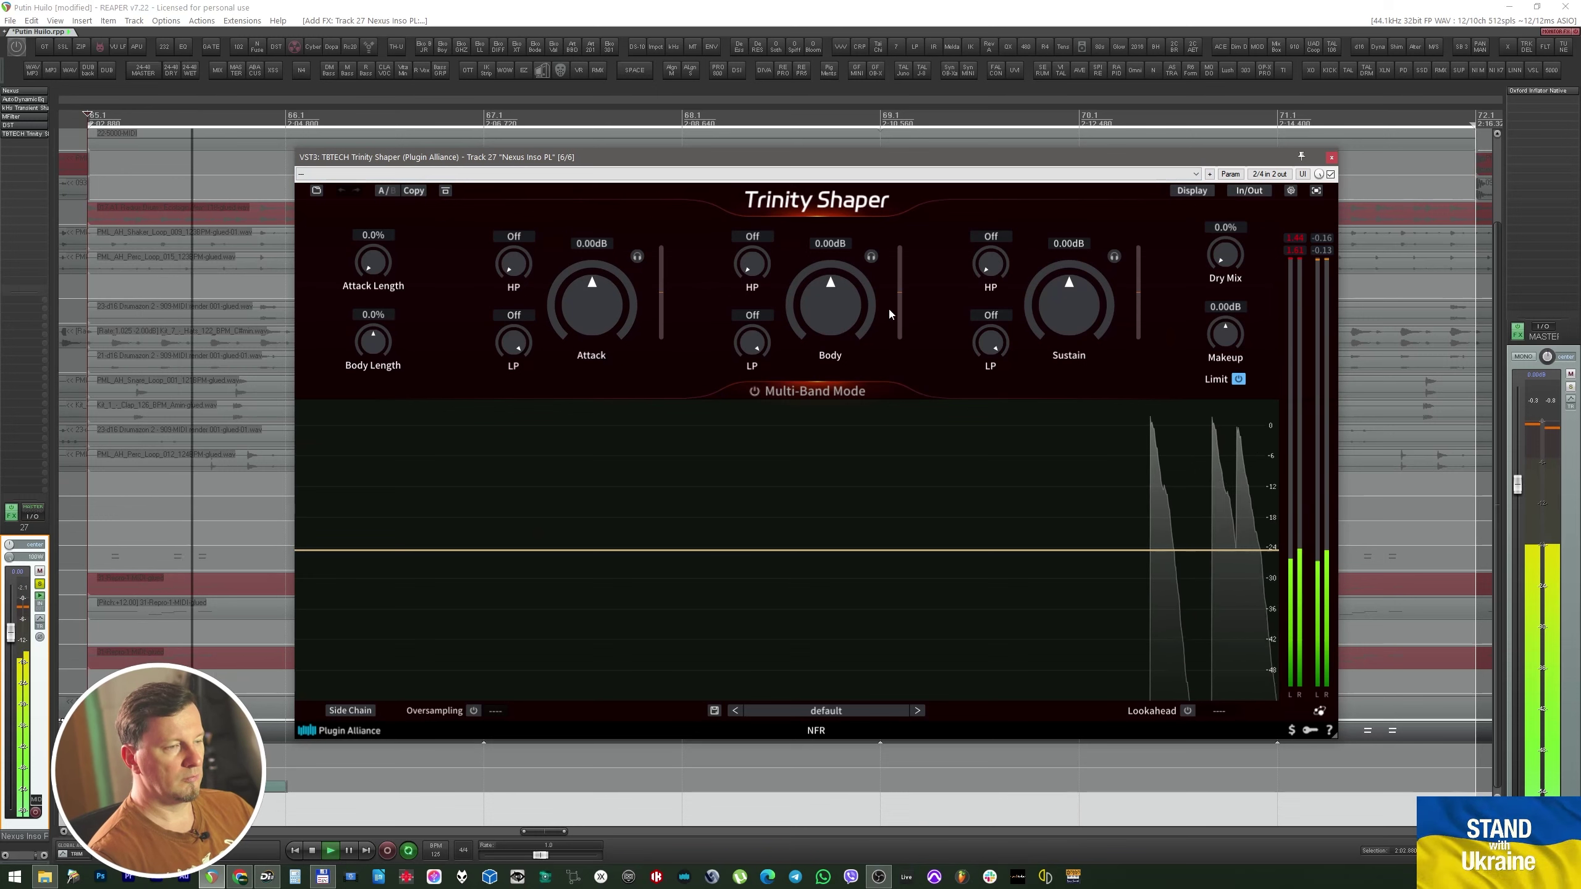
Reduce Body to -7.22 dB and set Body Length to -5.4% while the synth loop plays.
left_click_drag(849, 306, 840, 313)
left_click_drag(373, 342, 372, 223)
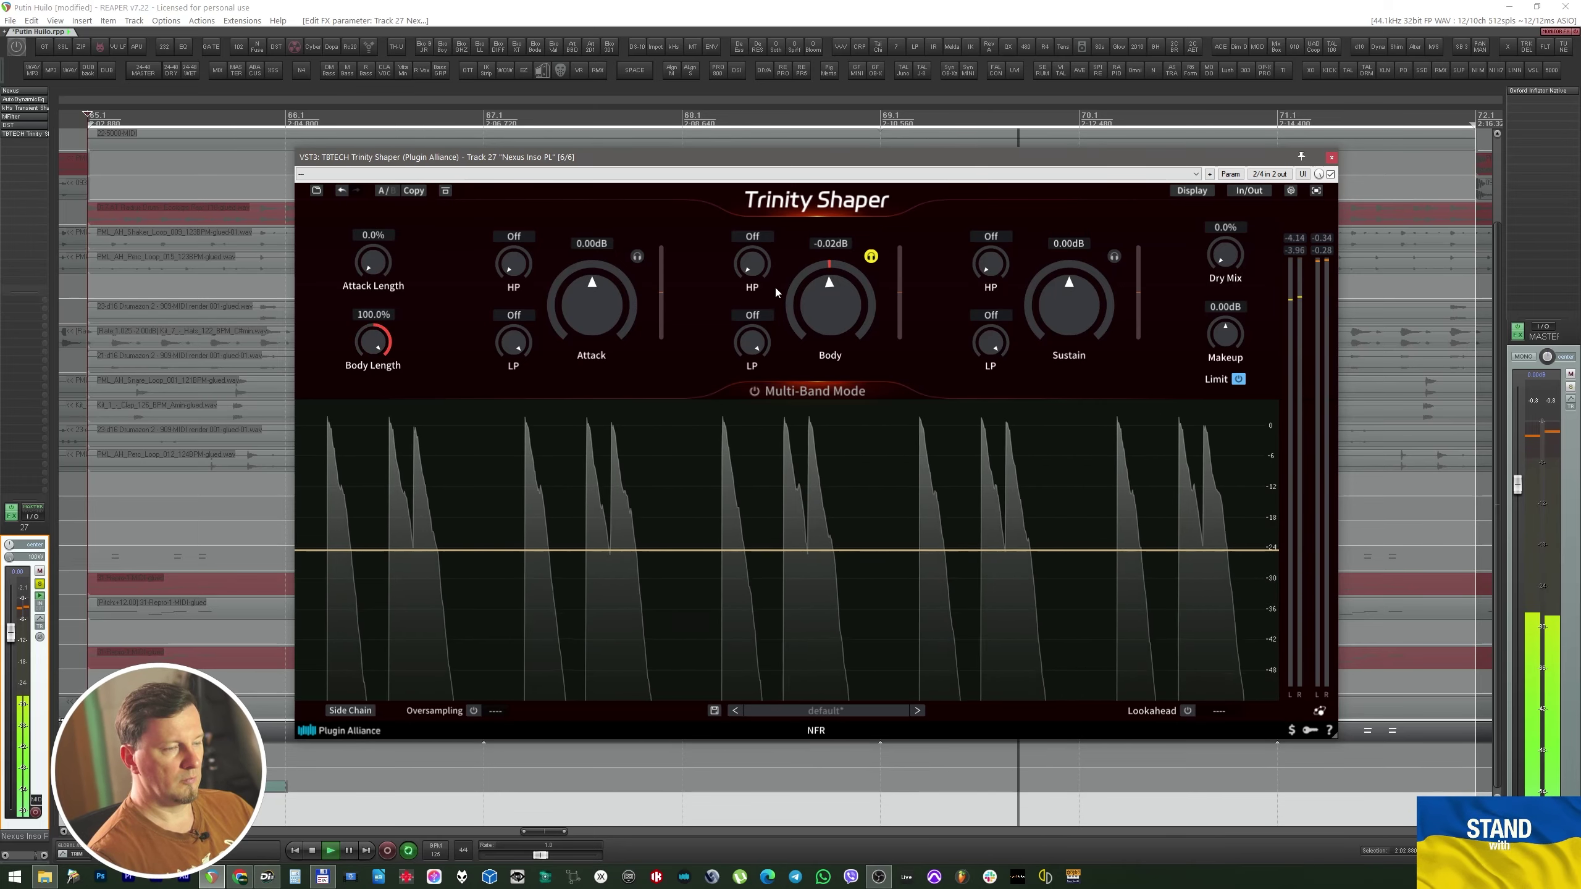
left_click_drag(840, 294, 840, 409)
left_click_drag(379, 349, 393, 443)
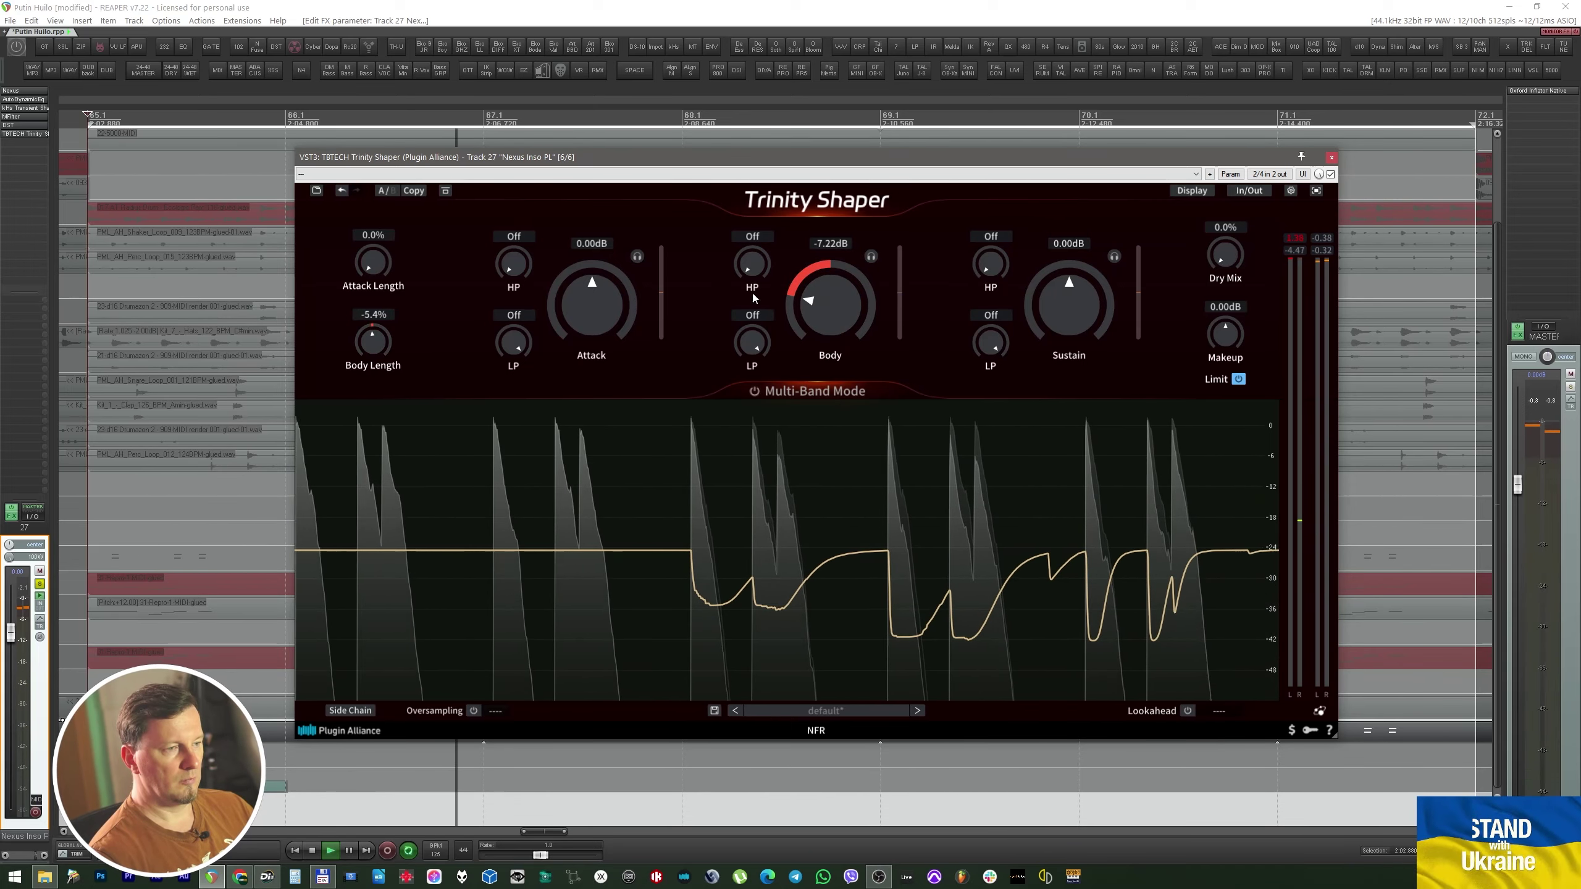
Set Body to -5.63 dB with its HP at 233.63 Hz and LP at 7.94 kHz, soloing the body signal to check the filtering.
left_click_drag(812, 314, 757, 265)
left_click_drag(753, 343, 760, 423)
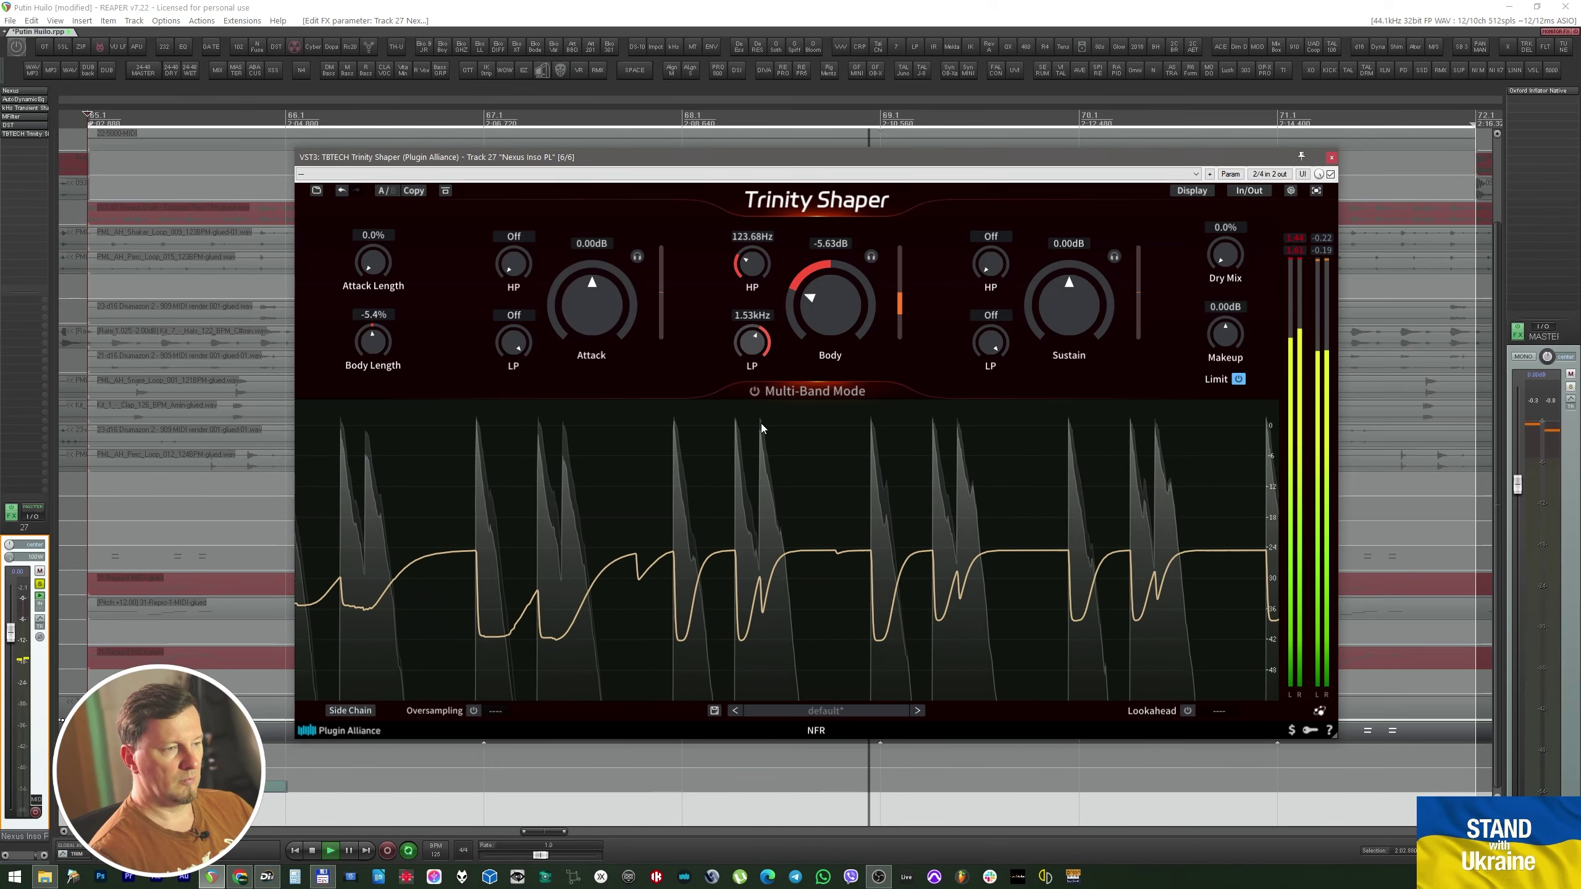
left_click(871, 256)
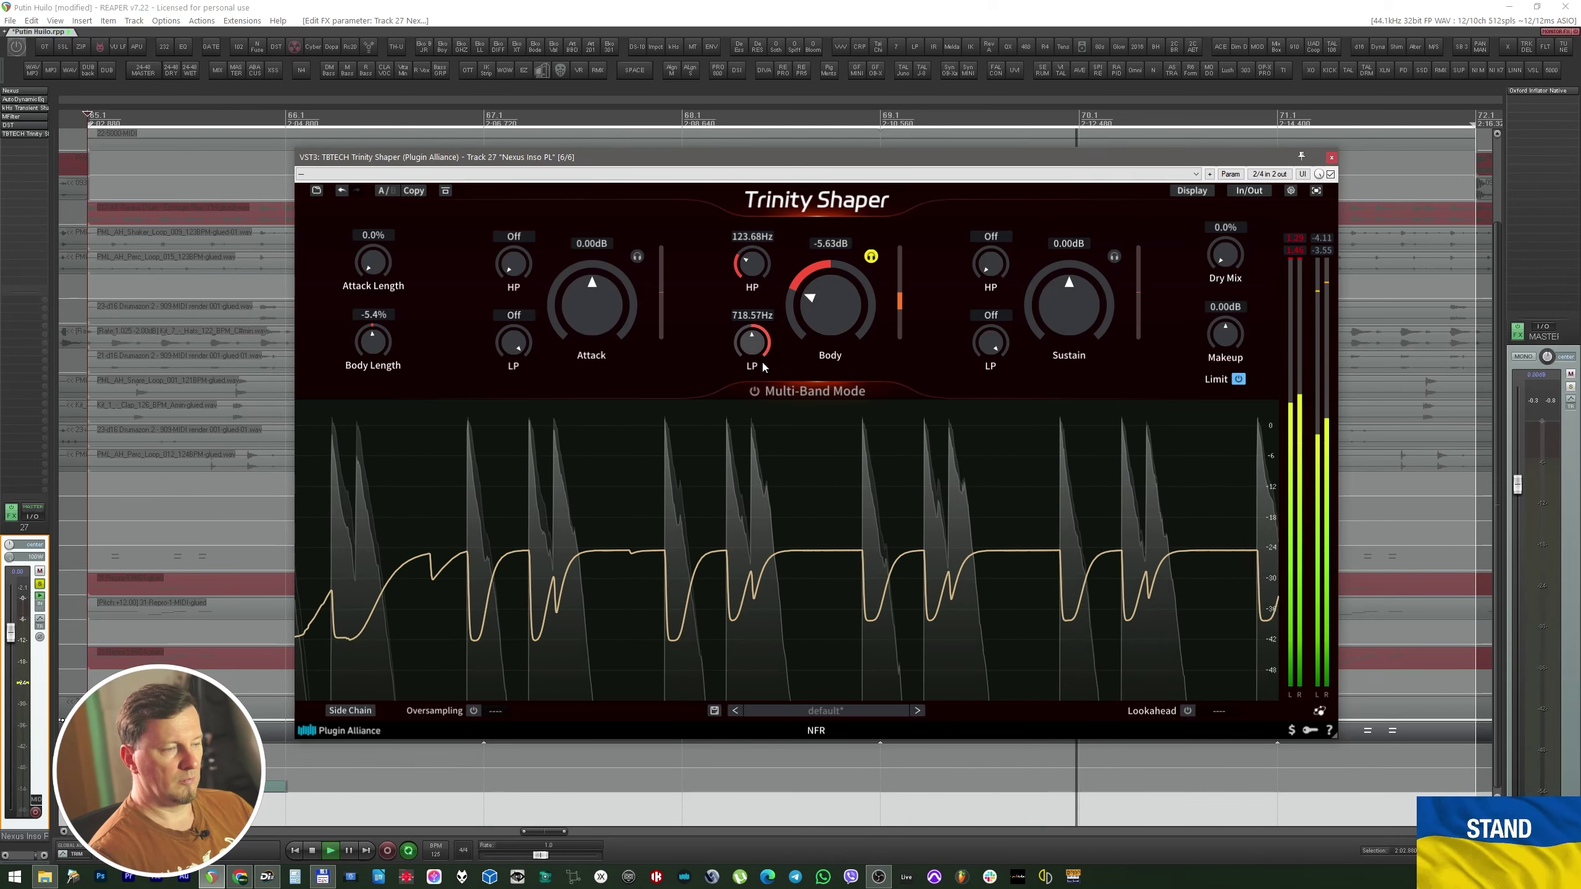
left_click_drag(761, 360, 750, 251)
left_click(871, 255)
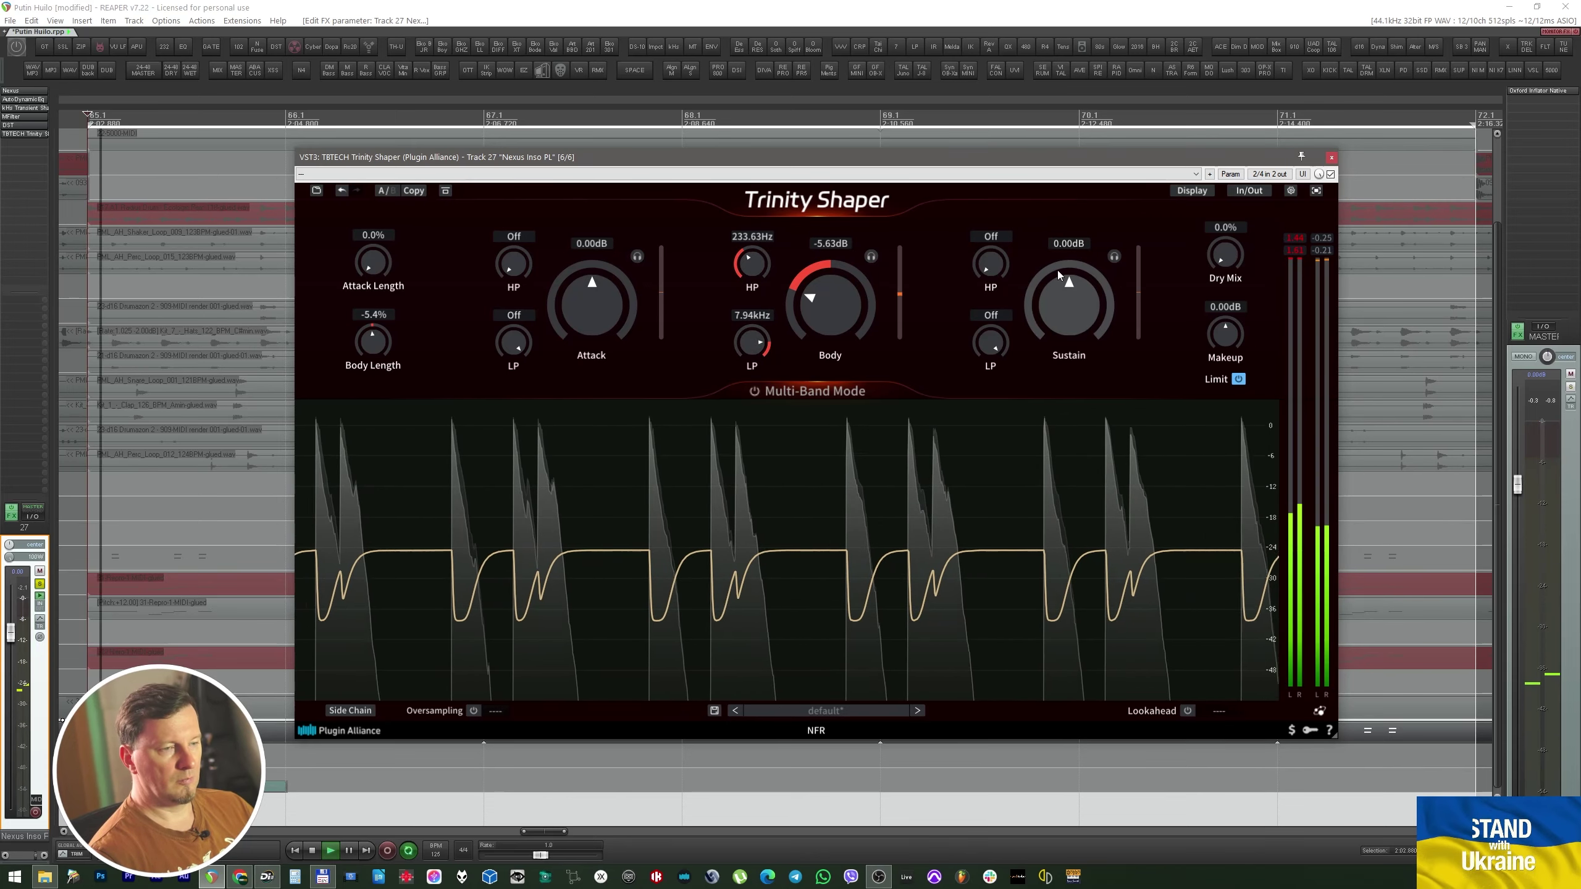
Set Sustain to -24.00 dB with its HP at 401.63 Hz and its LP off.
left_click_drag(990, 265, 990, 219)
left_click_drag(991, 342, 1054, 418)
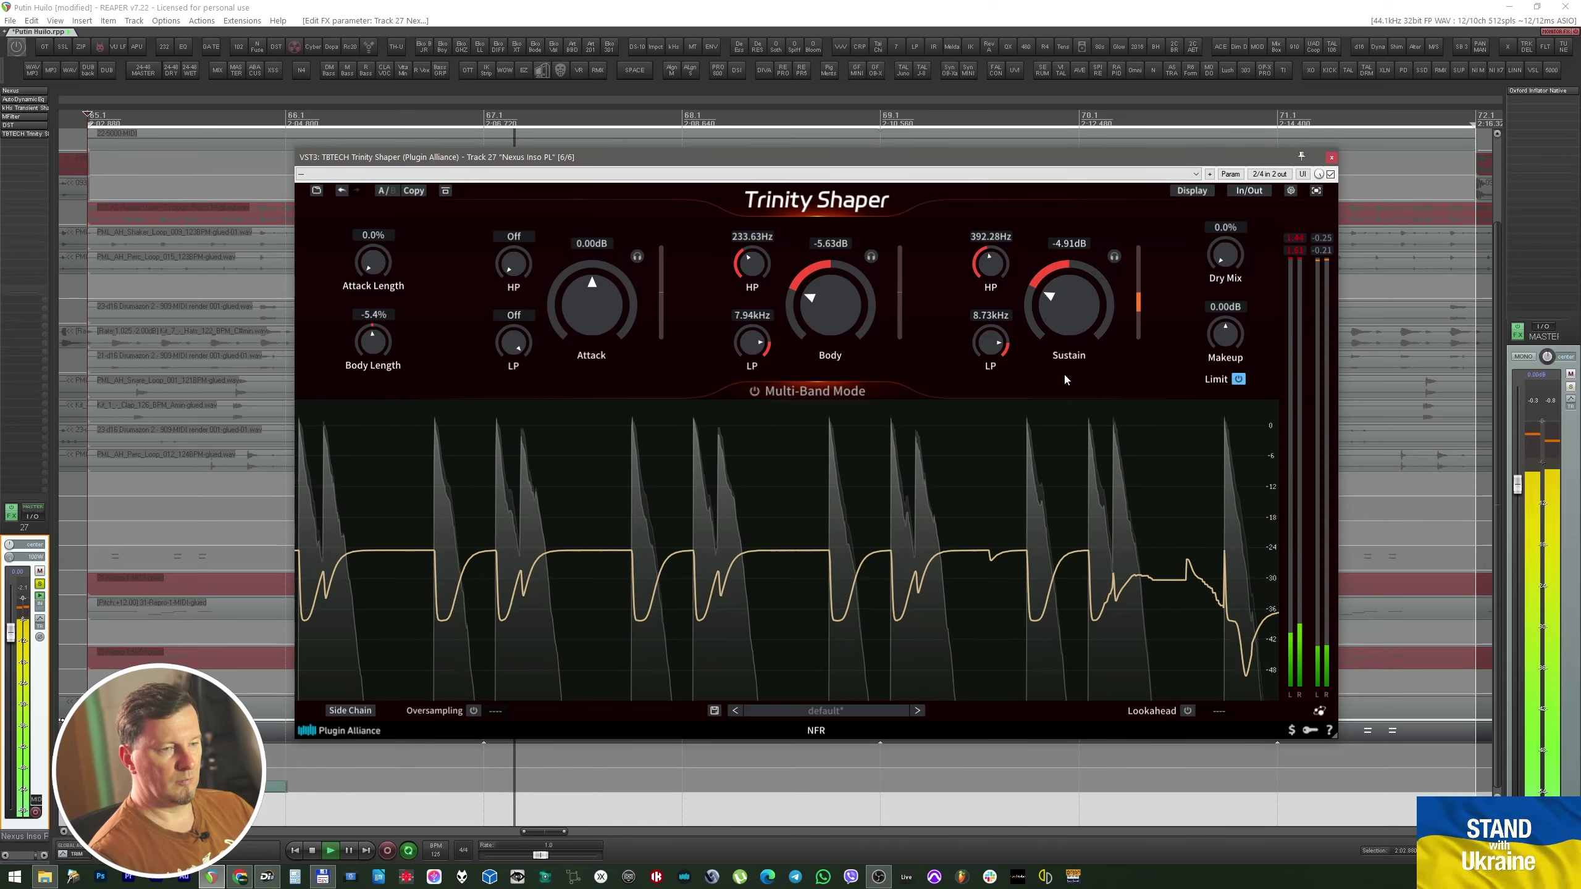
left_click_drag(1077, 329, 1091, 395)
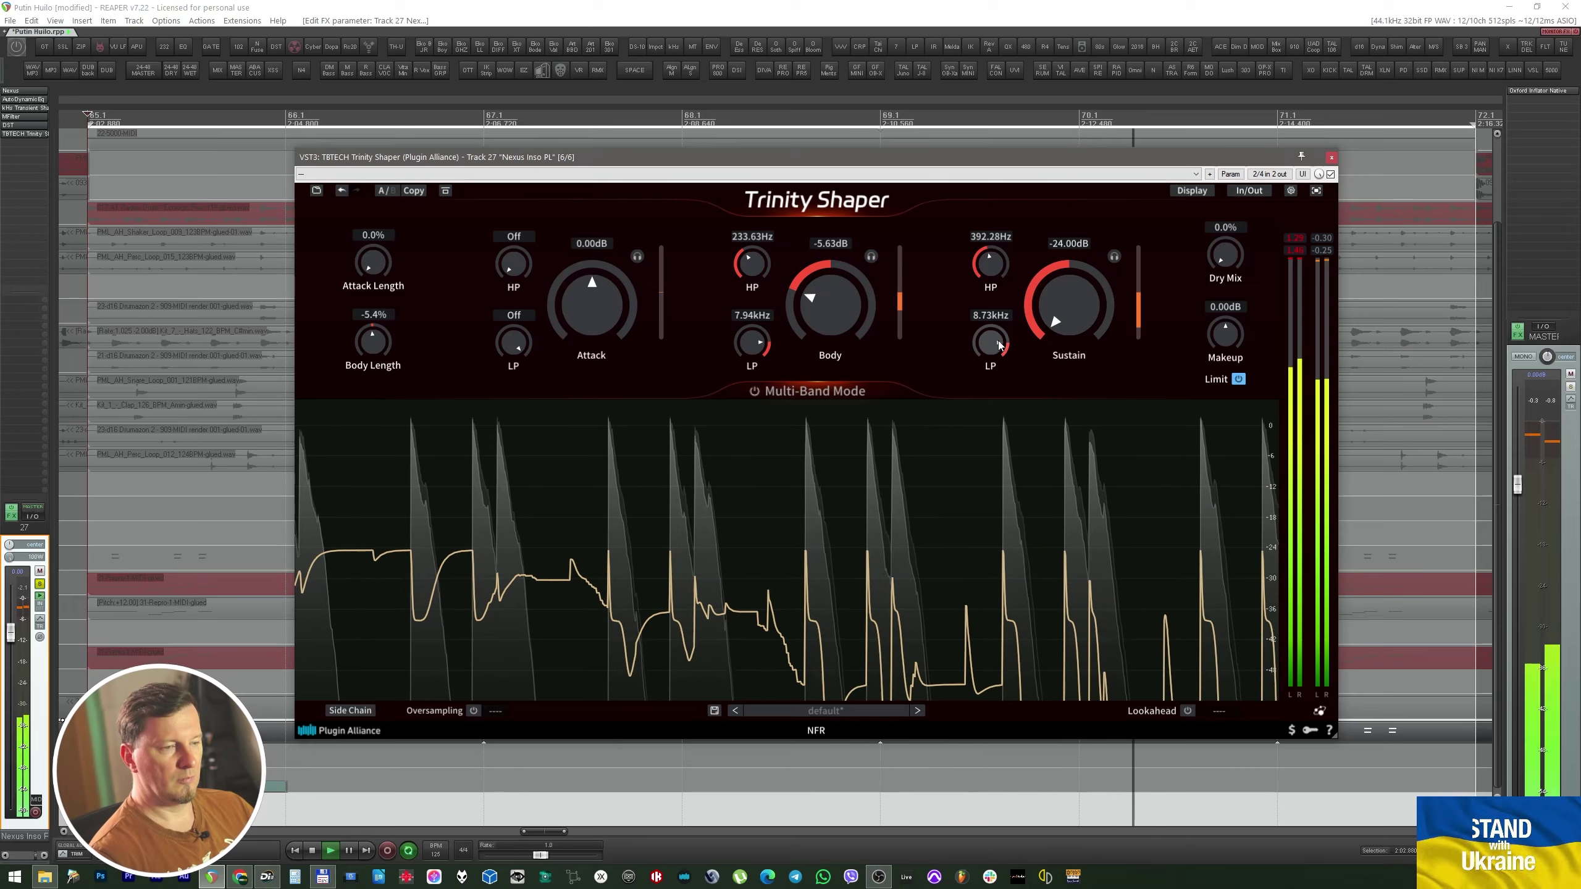
double_click(992, 343)
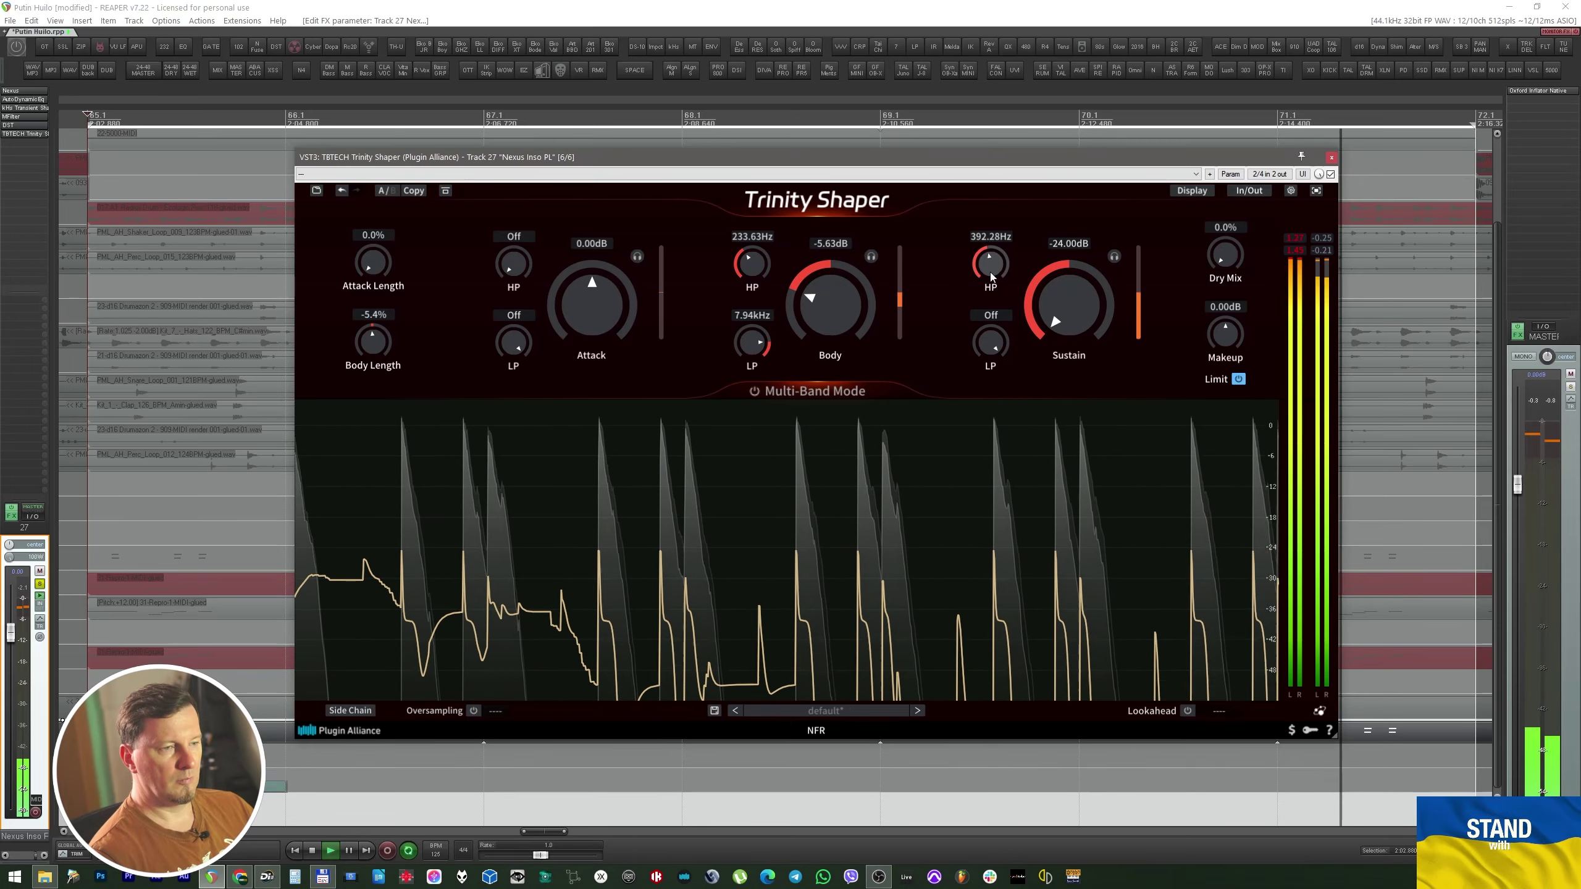
mouse_move(991, 265)
left_mouse_down()
mouse_move(979, 243)
mouse_move(983, 277)
left_mouse_up()
left_click_drag(992, 344, 992, 389)
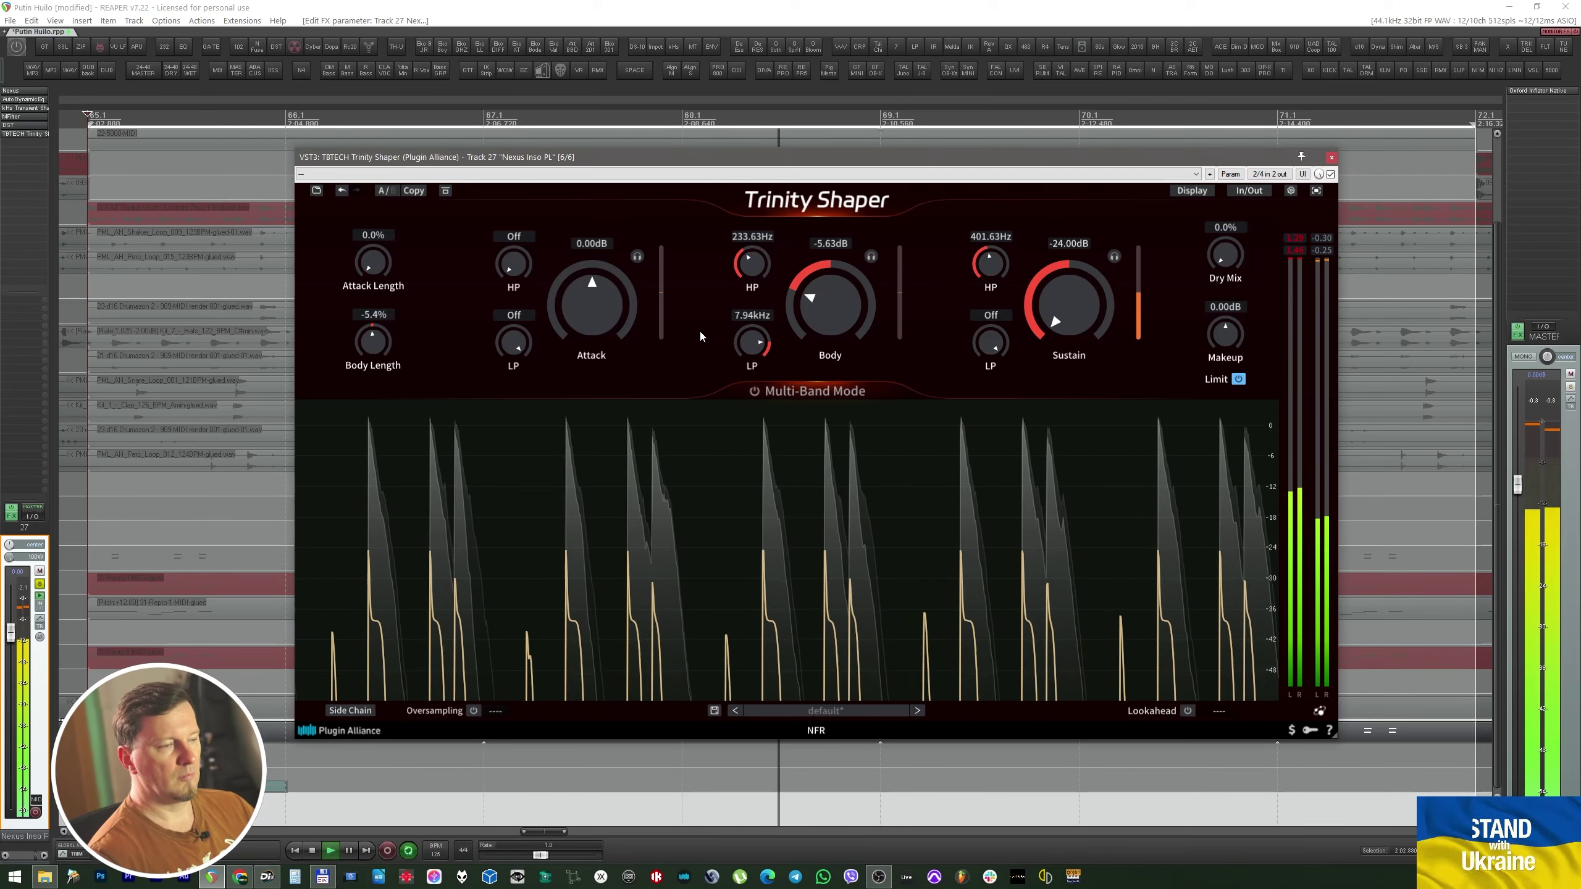
Set the Body HP to 126.63 Hz, the Sustain HP to 193.50 Hz and Body Length to 11.8%, and stop playback.
left_click_drag(752, 264, 755, 287)
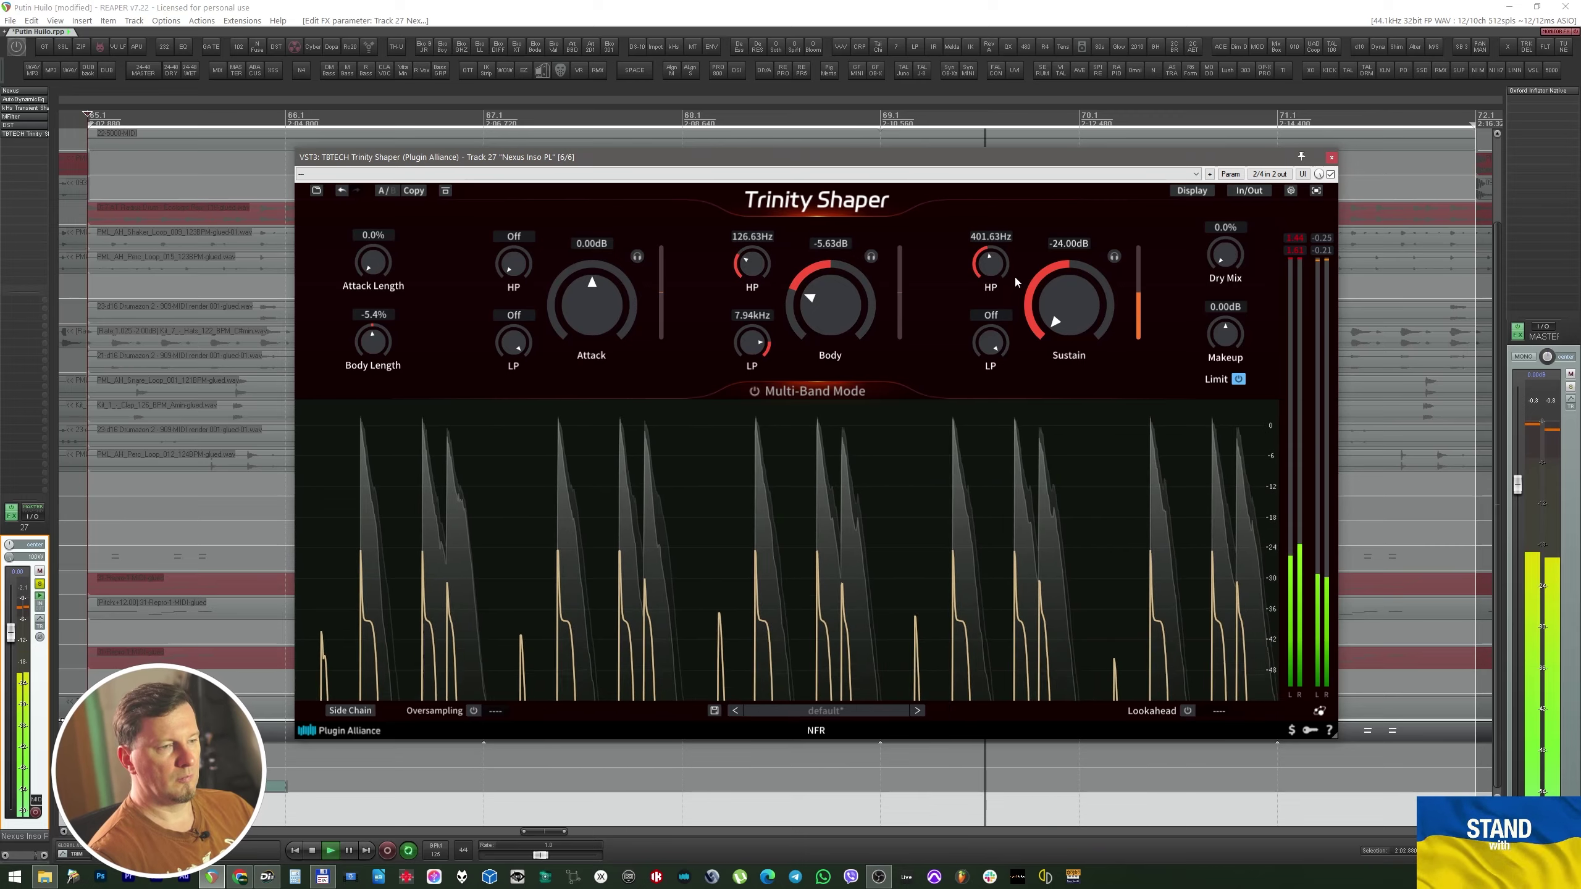
left_click_drag(990, 264, 992, 288)
mouse_move(372, 342)
left_mouse_down()
mouse_move(383, 464)
mouse_move(378, 196)
mouse_move(379, 322)
left_mouse_up()
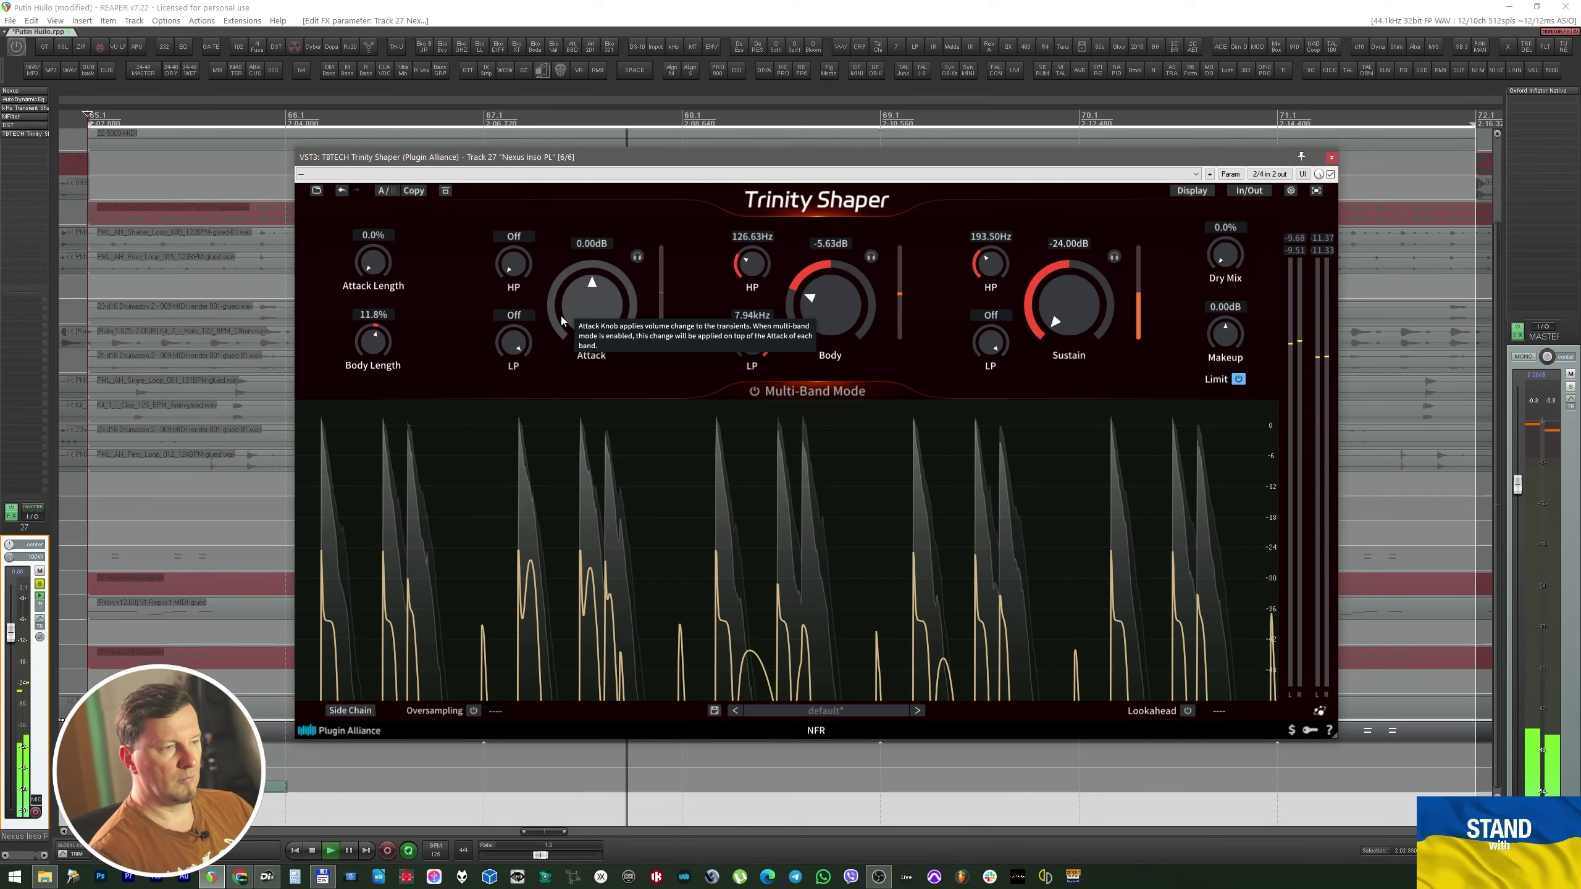
key("space")
Enable Multi-Band Mode in comparison slot B and set the second band's Body to -8.82 dB and Sustain to -13.80 dB during playback.
left_click(391, 191)
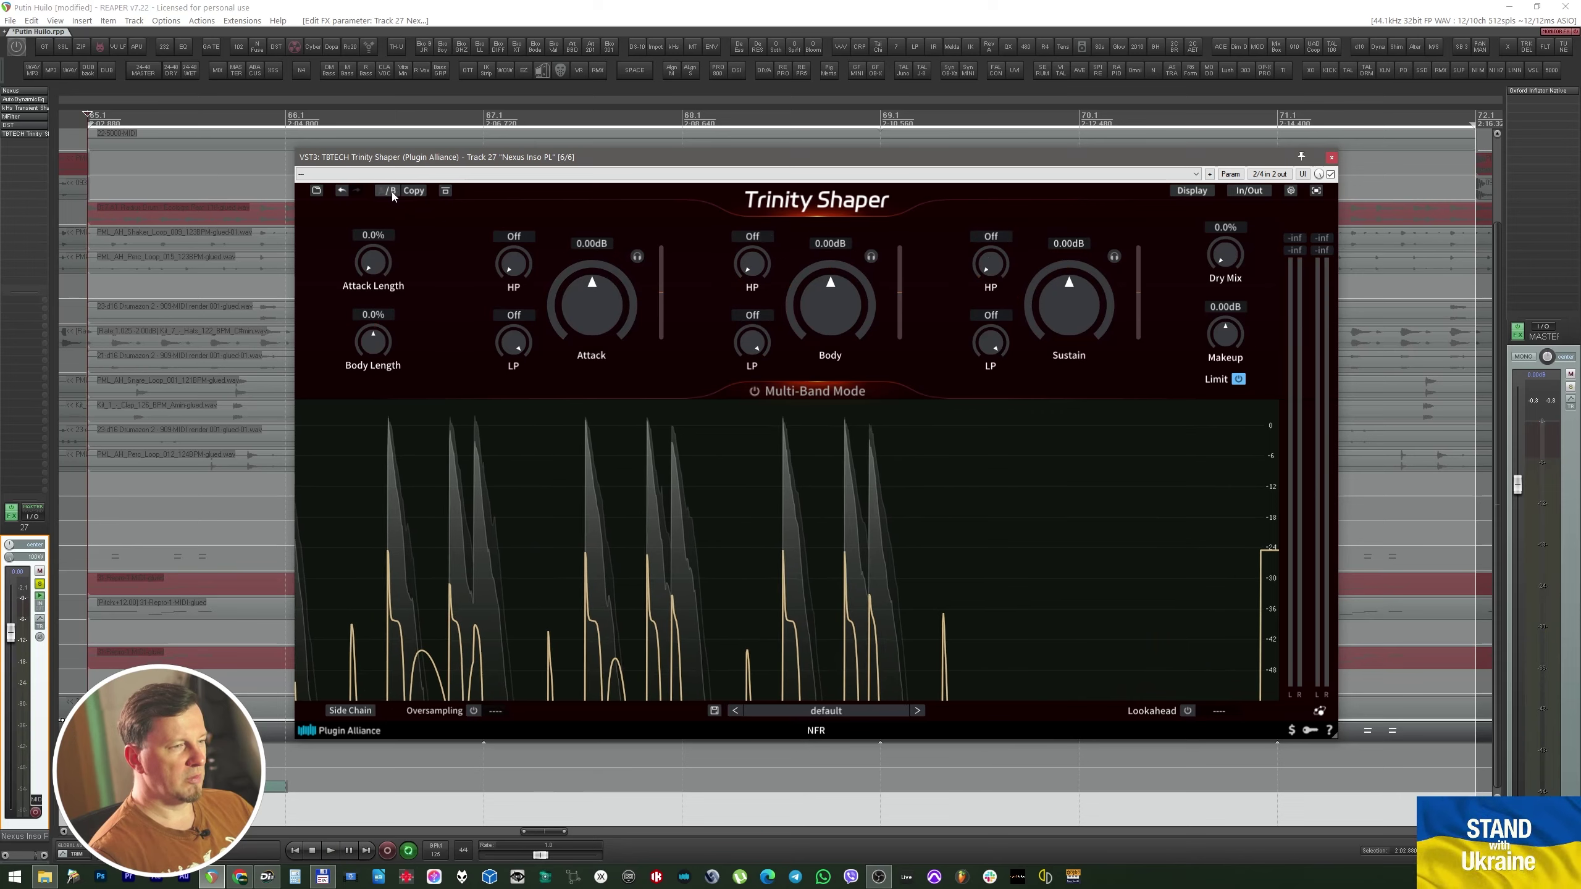
left_click(801, 393)
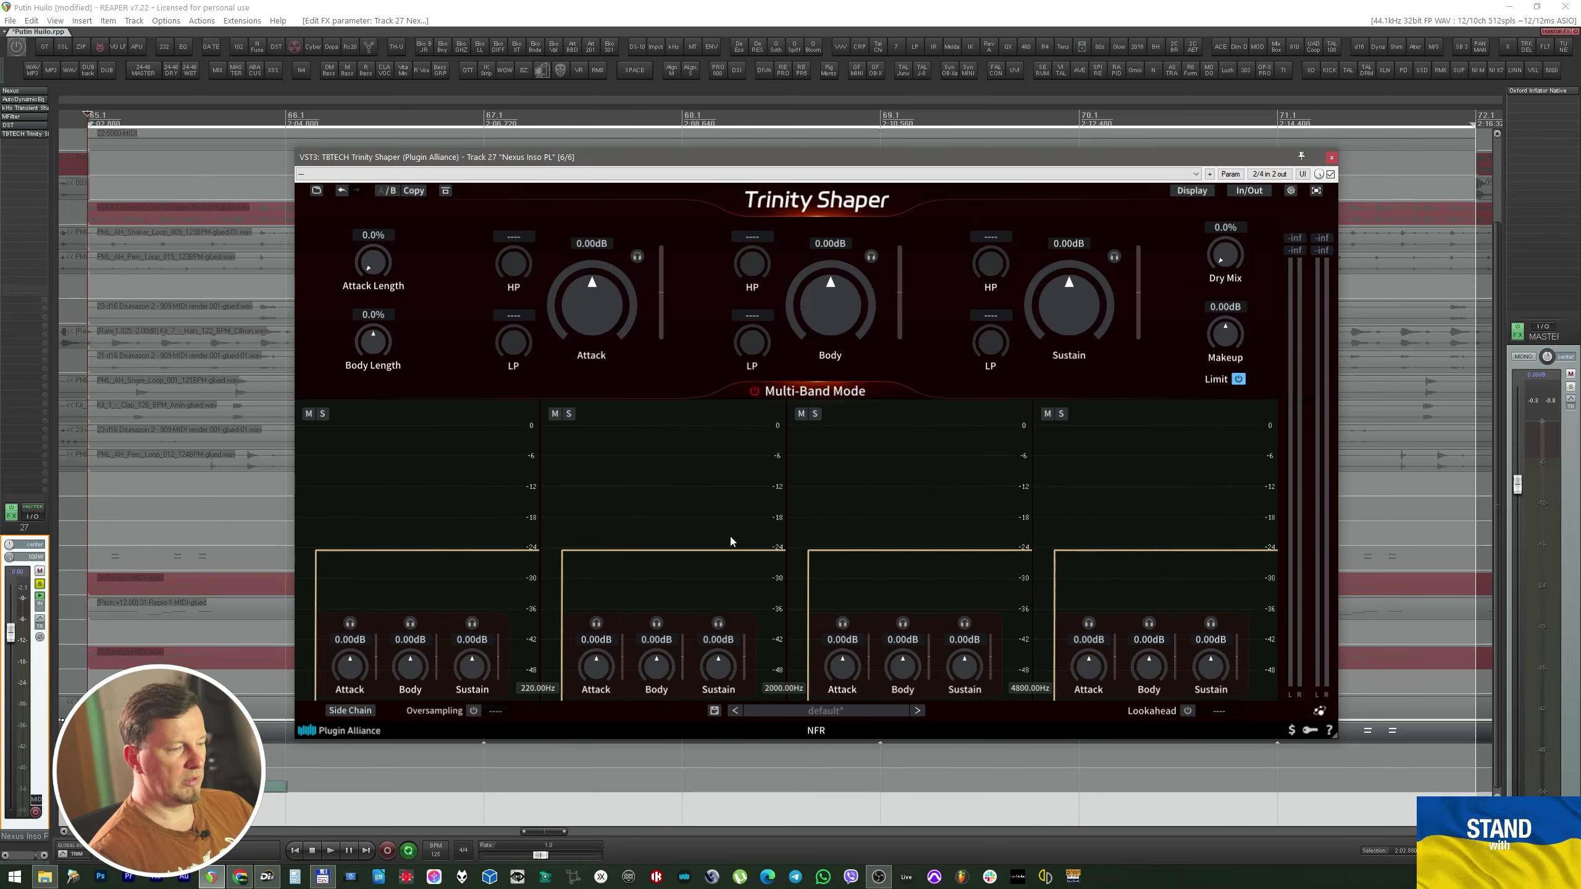
key("space")
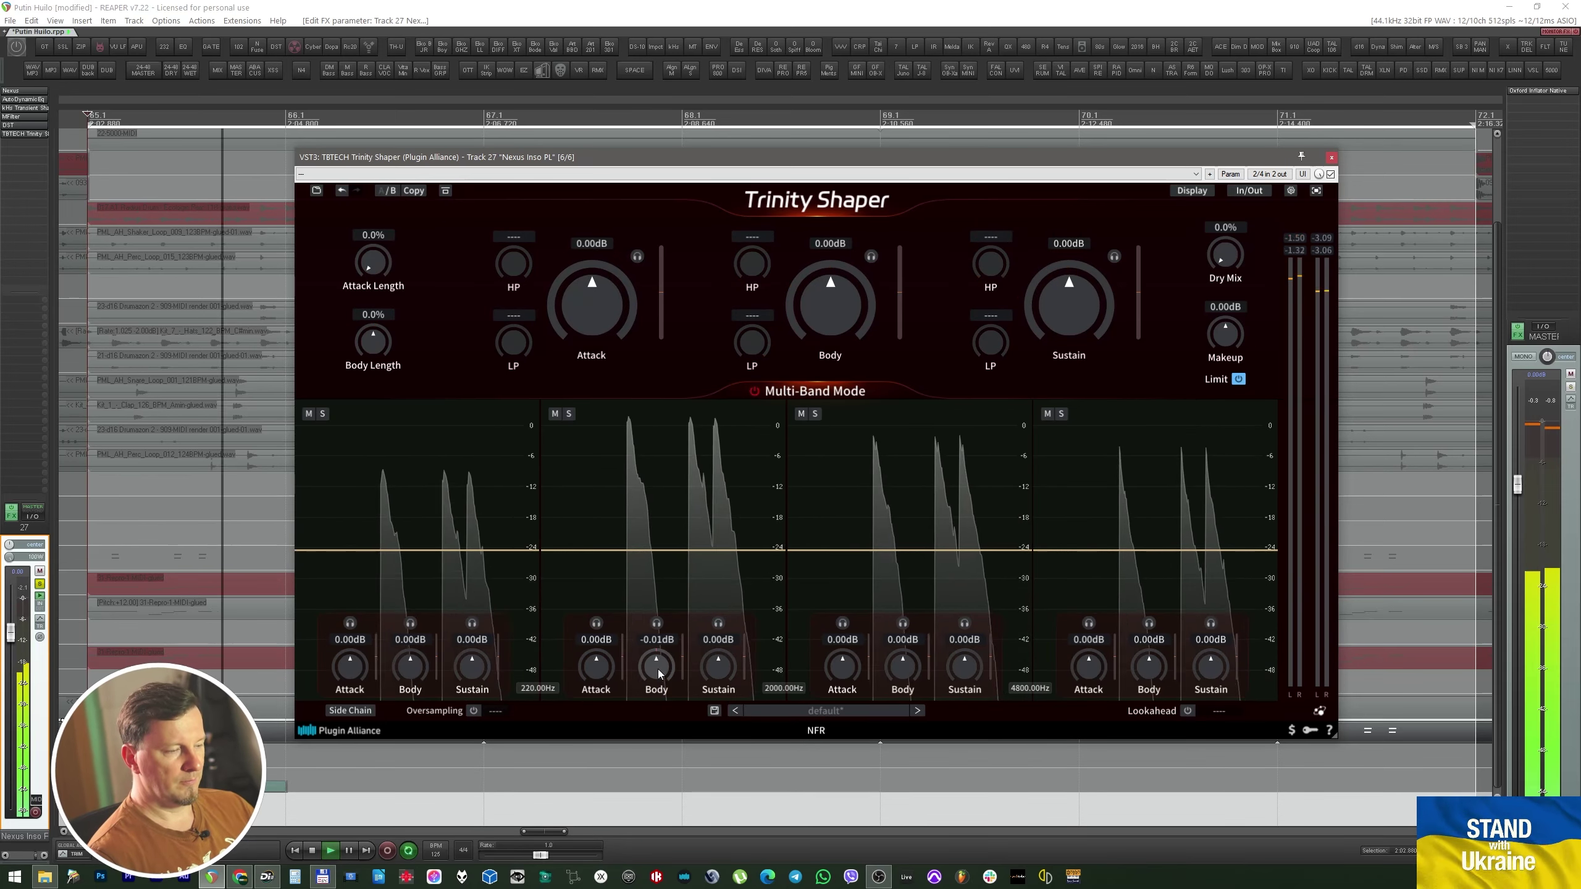
left_click_drag(662, 672, 705, 831)
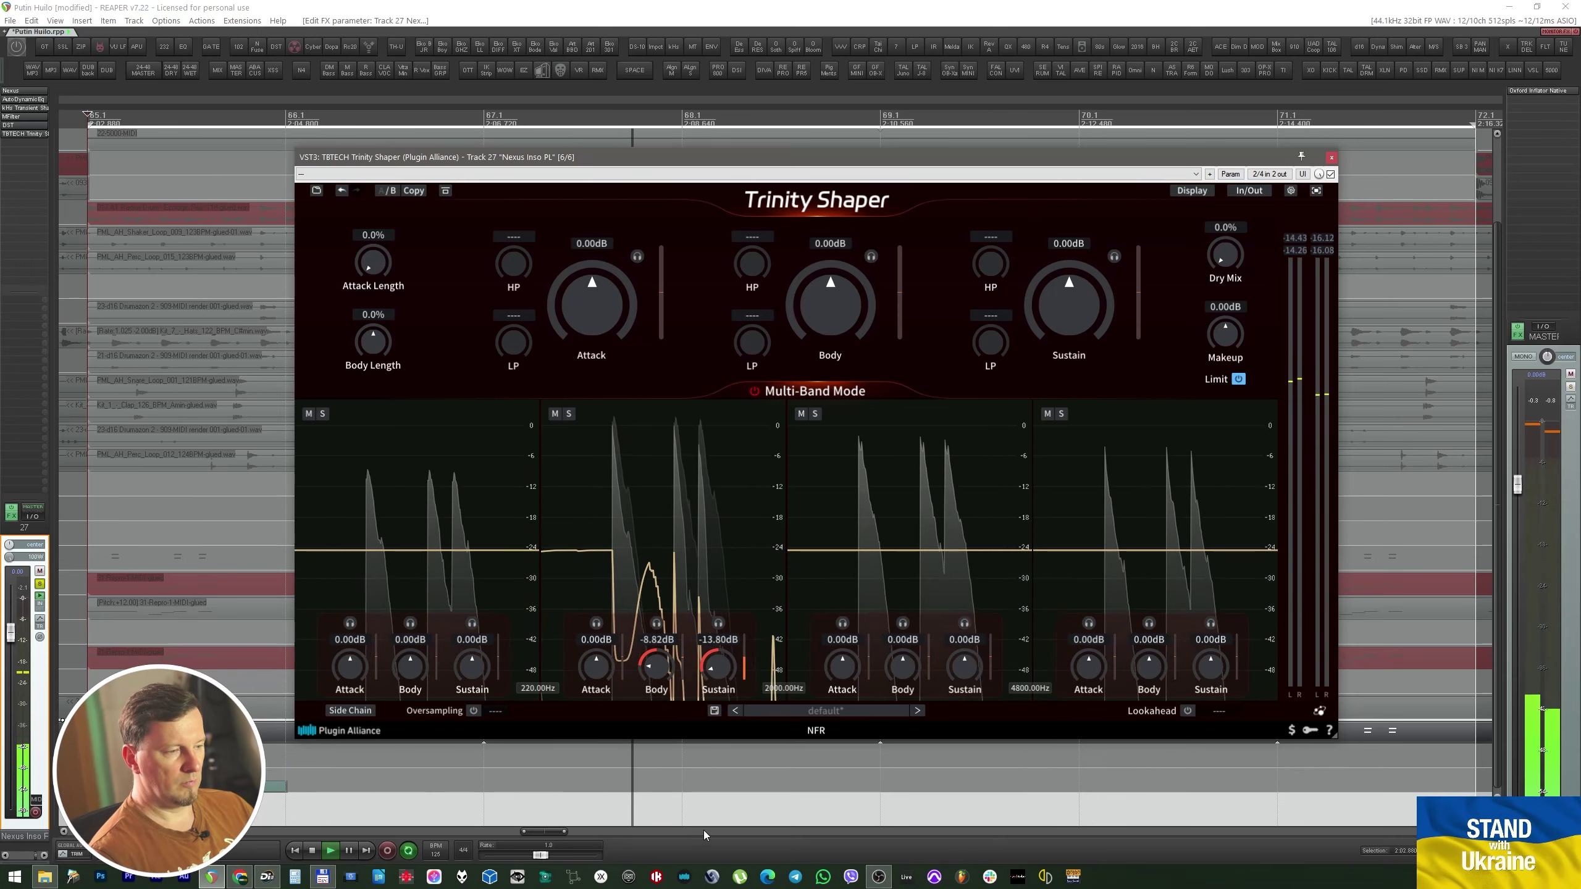
Set the third band's Body to -4.91 dB and Sustain to -2.65 dB, and the highest band's to -2.99 dB and -24.00 dB.
left_click_drag(902, 666, 968, 669)
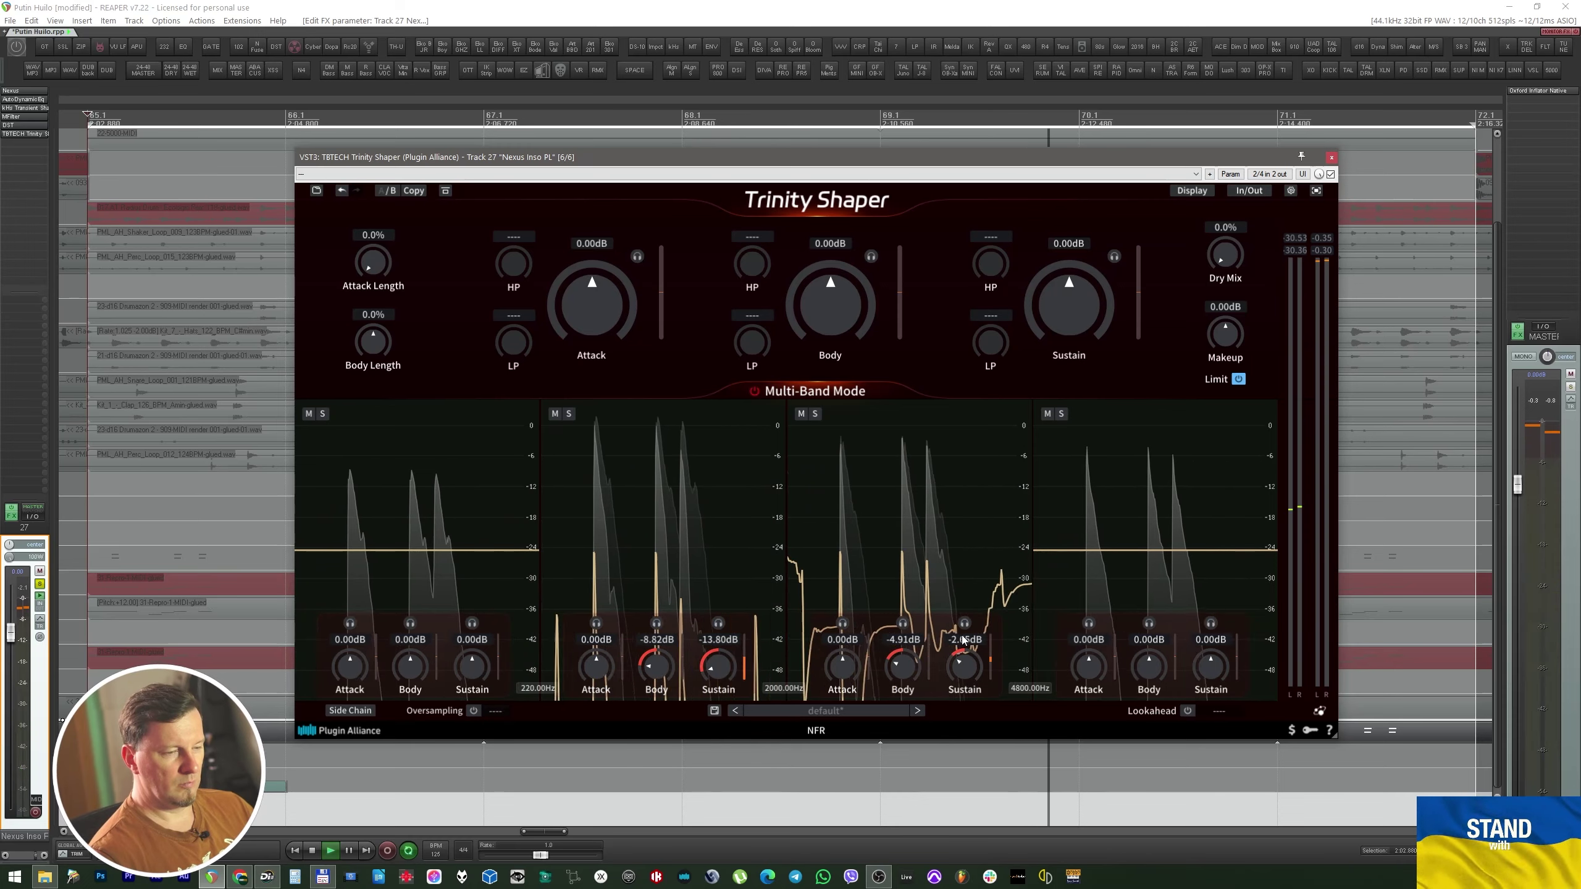
left_click_drag(1149, 668, 1220, 829)
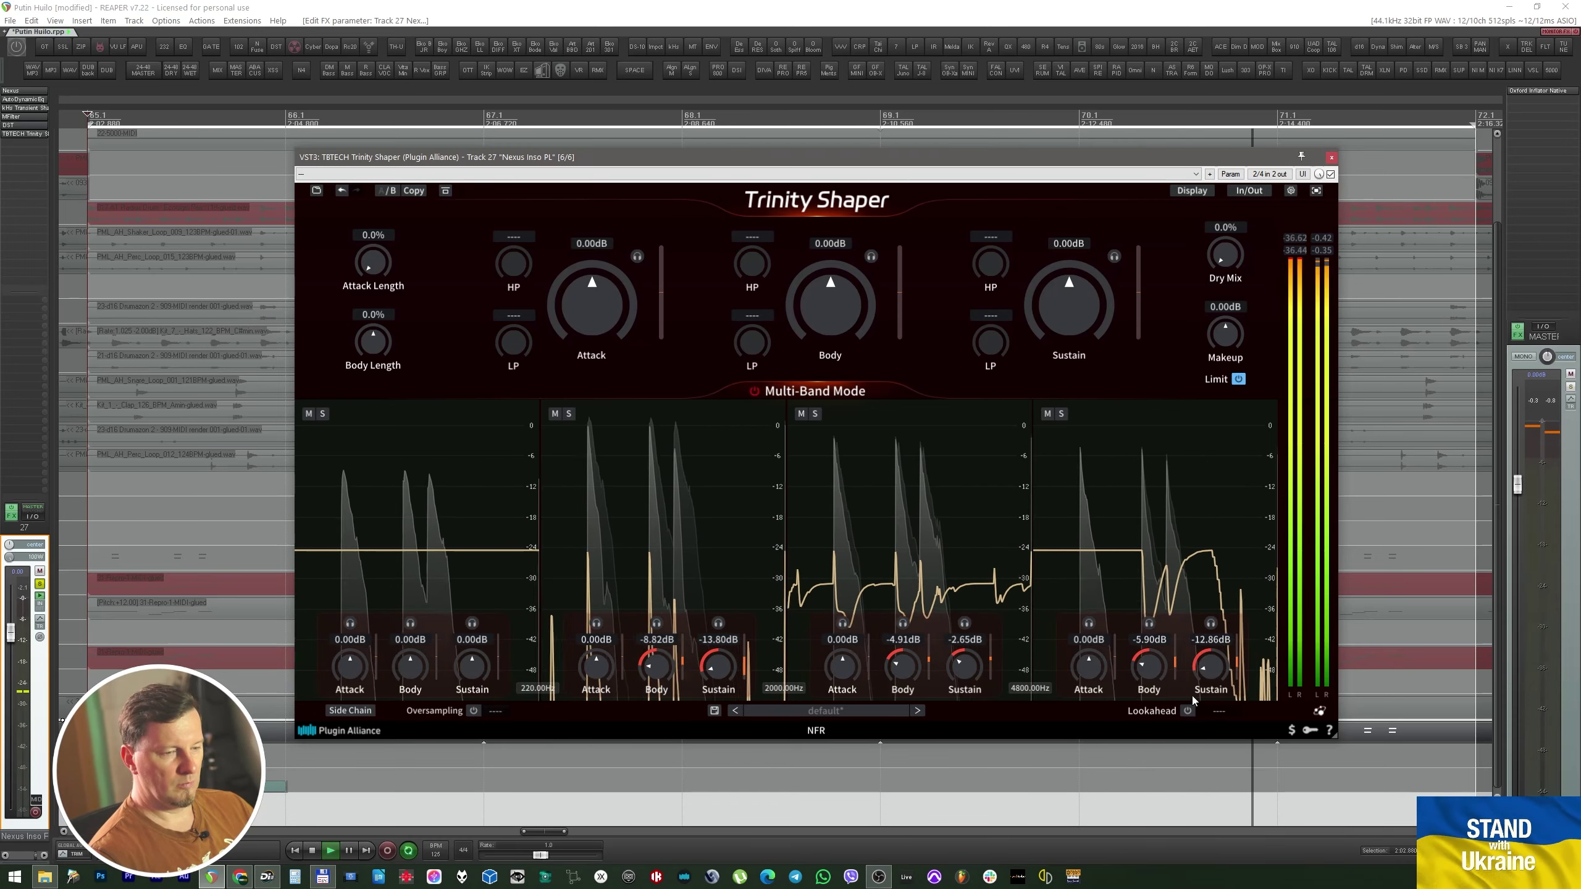
left_click_drag(1150, 667, 1164, 756)
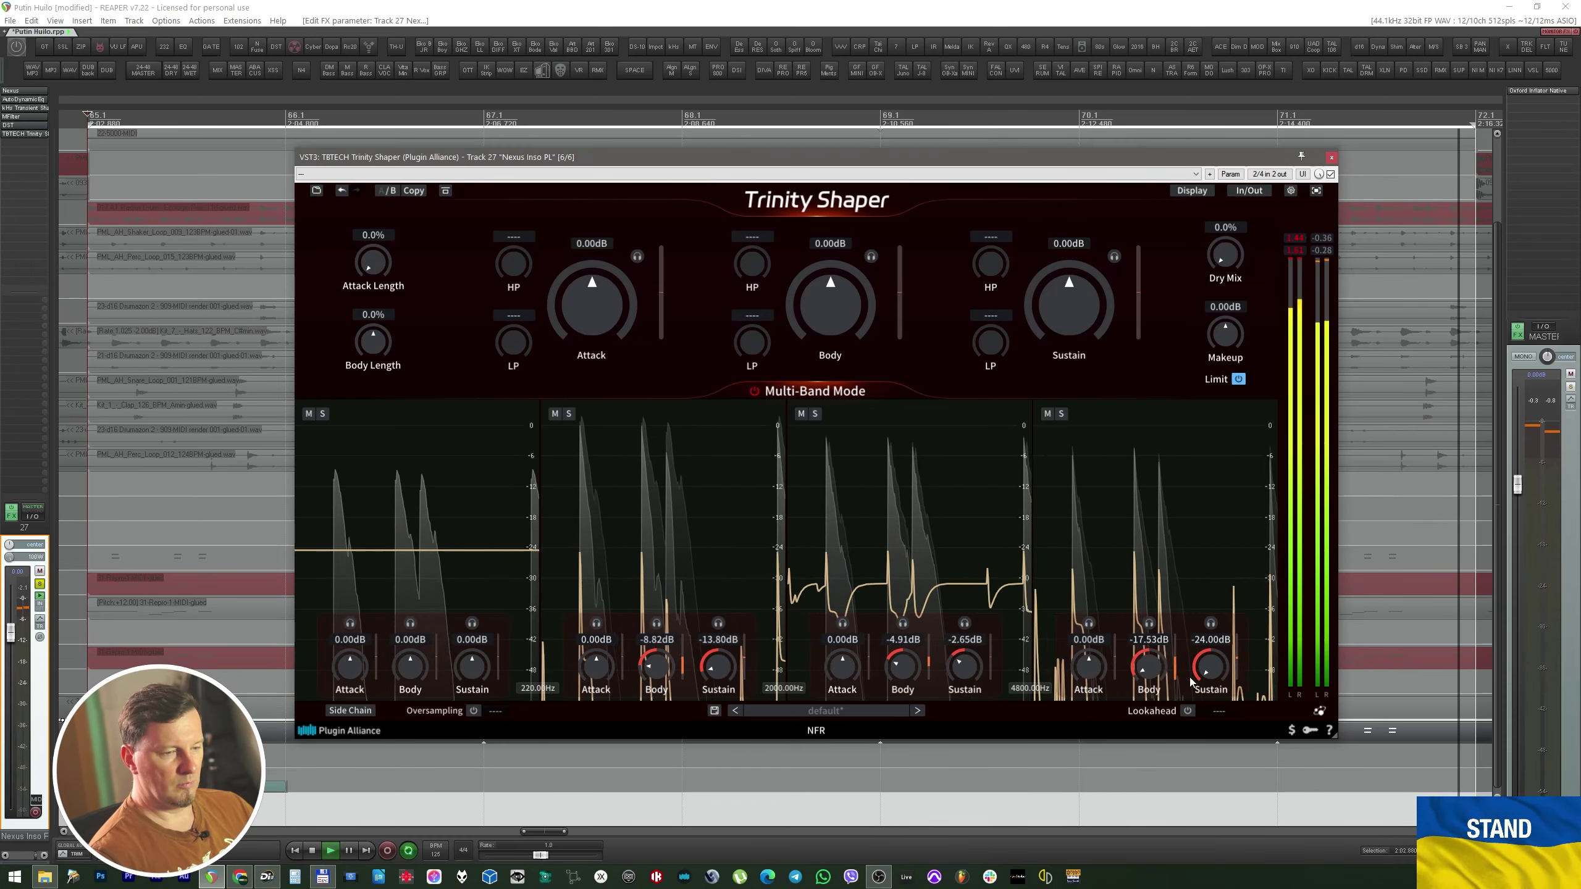
left_click_drag(1190, 682, 1191, 614)
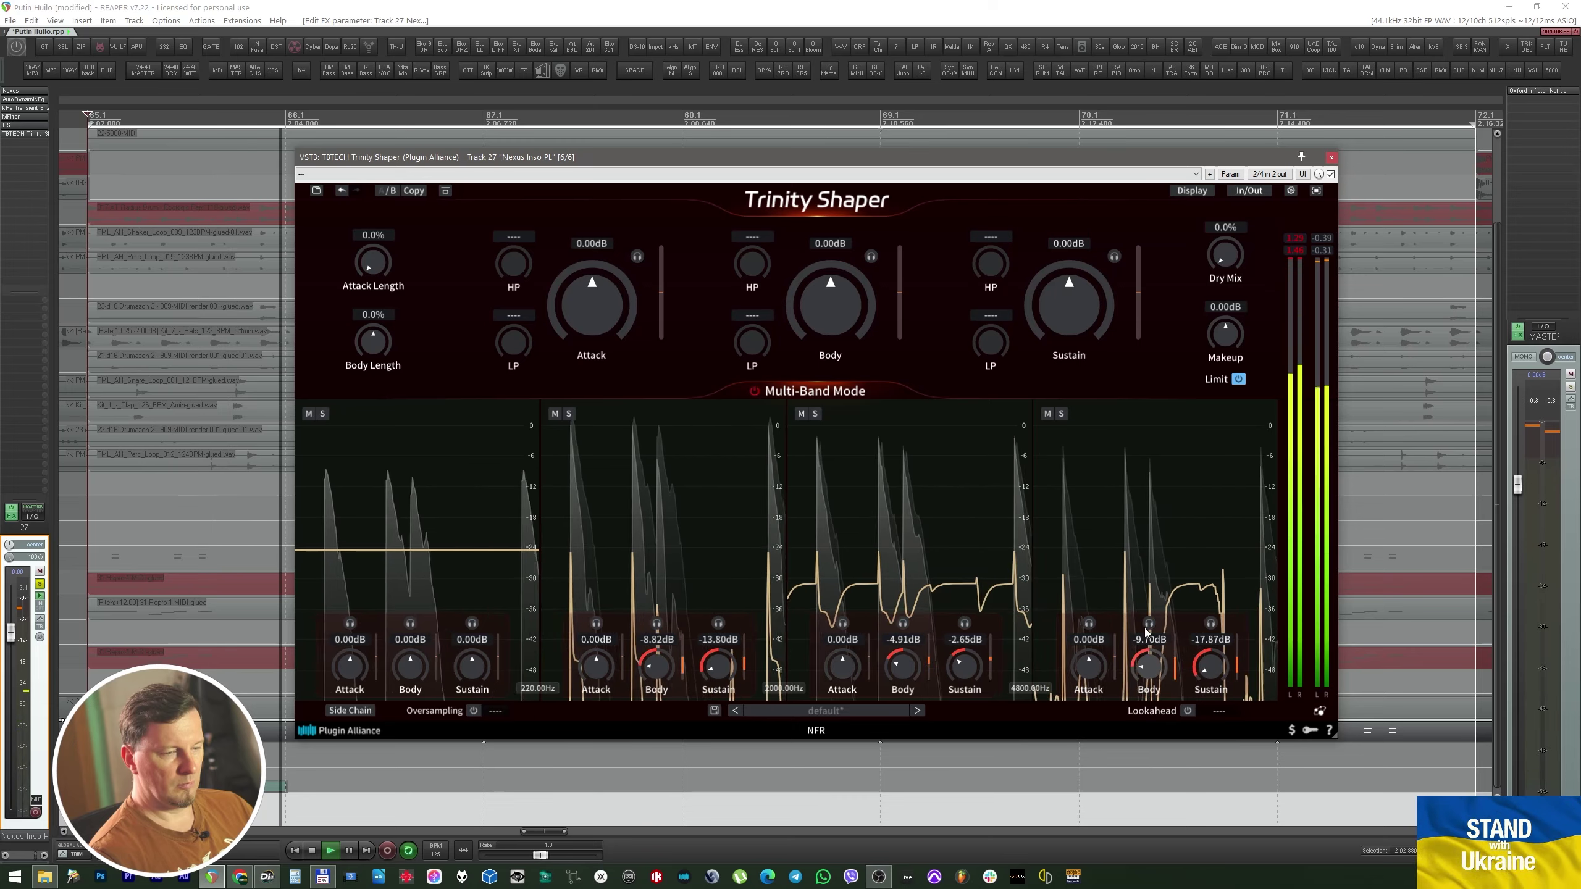
Set the third band's Body to -0.53 dB and Sustain to -9.79 dB, the second band's to -11.55 dB and -4.78 dB, and stop playback.
left_click_drag(902, 668, 972, 734)
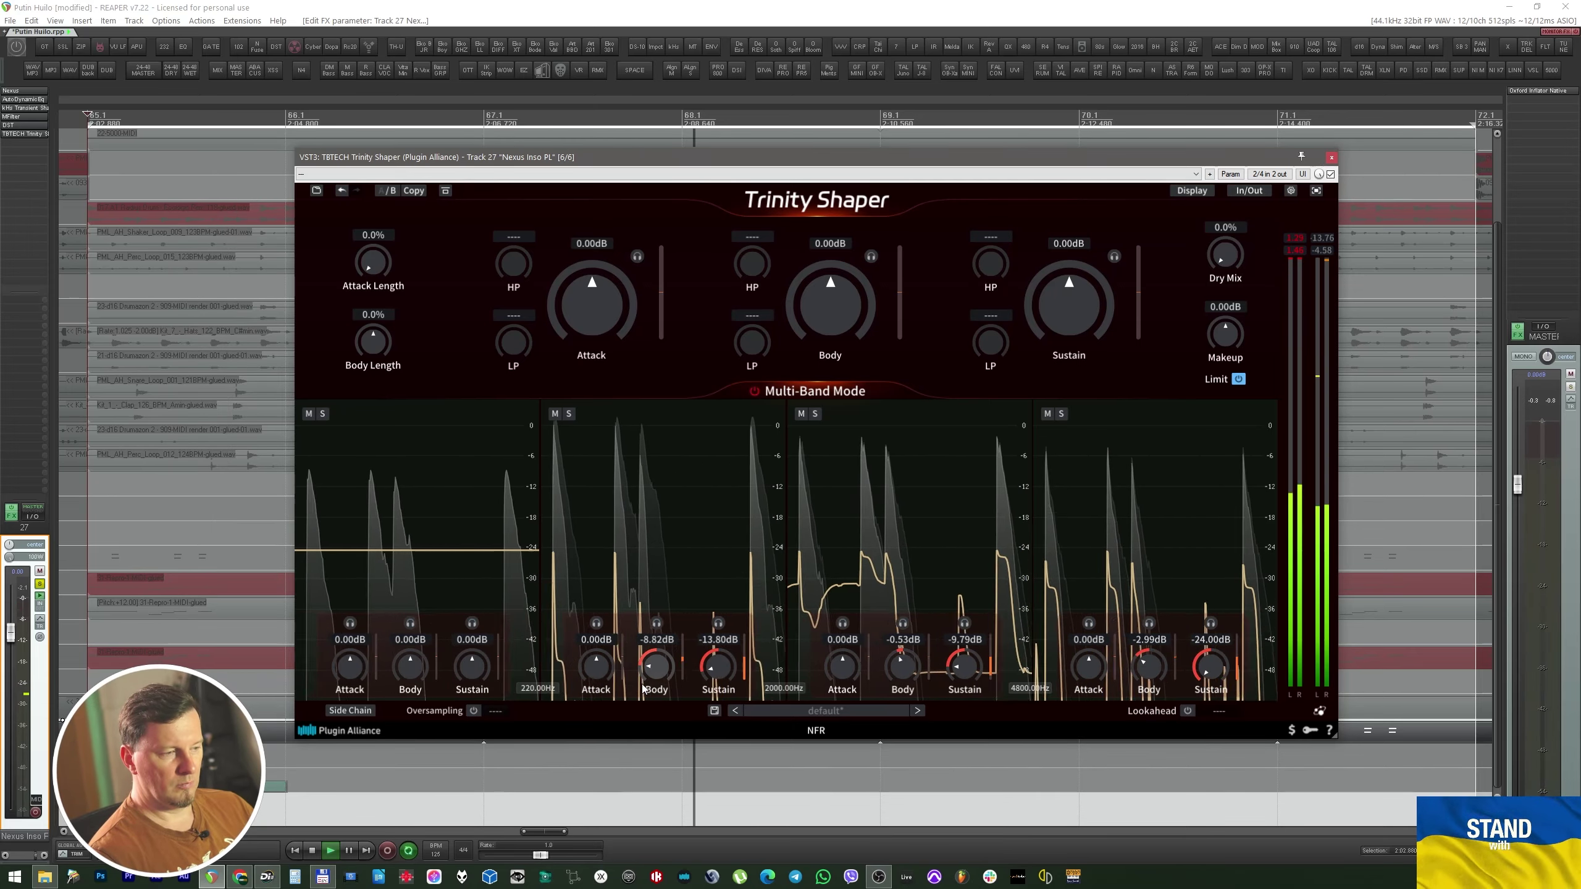
left_click_drag(656, 669, 711, 604)
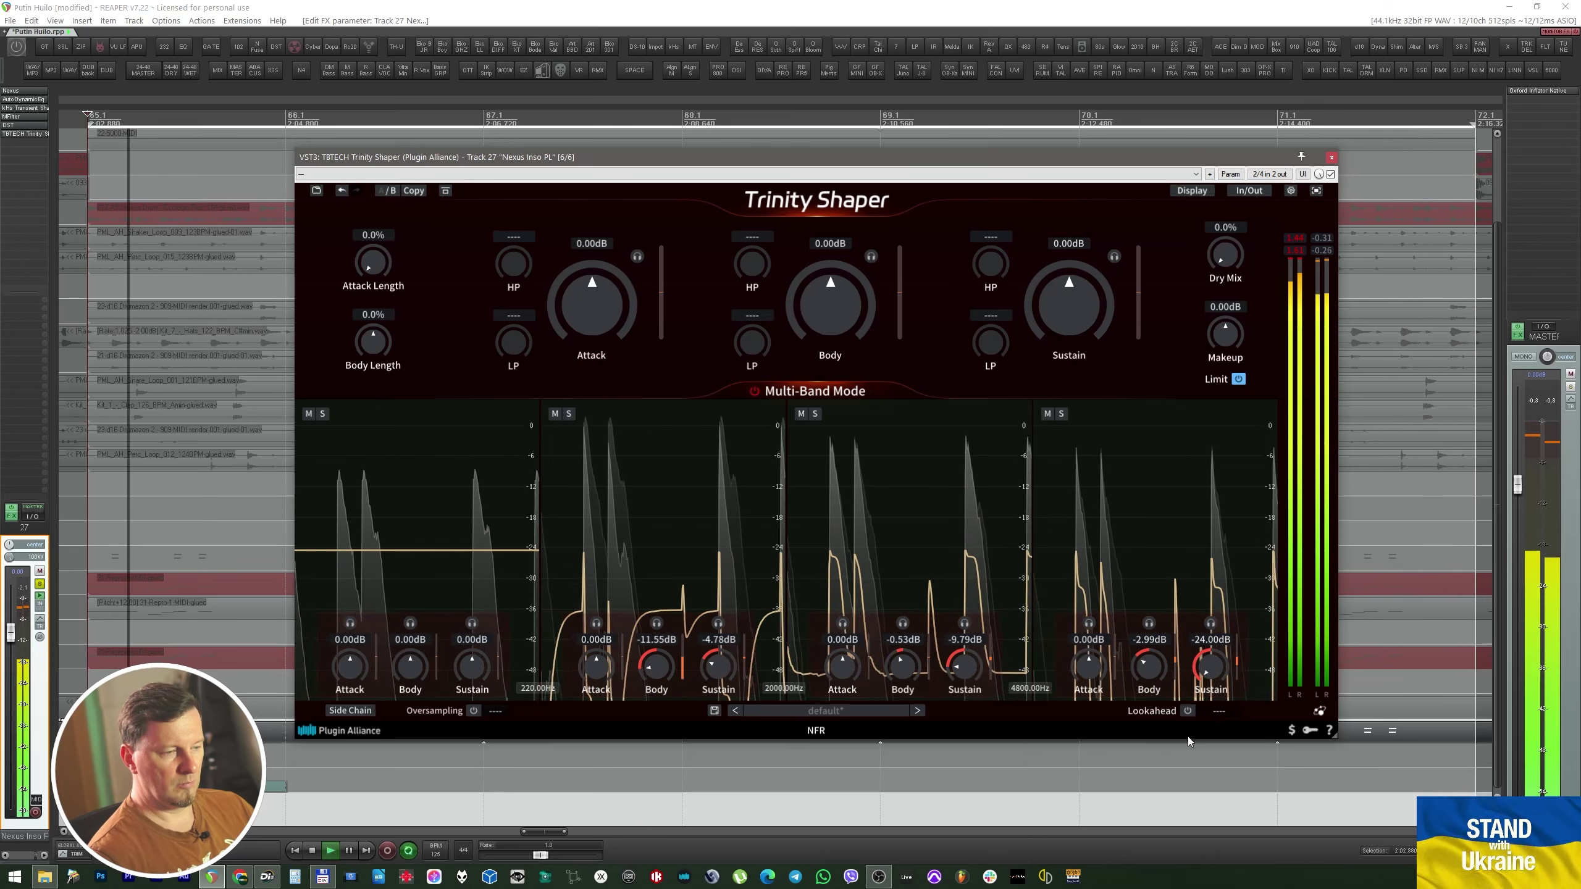
key("space")
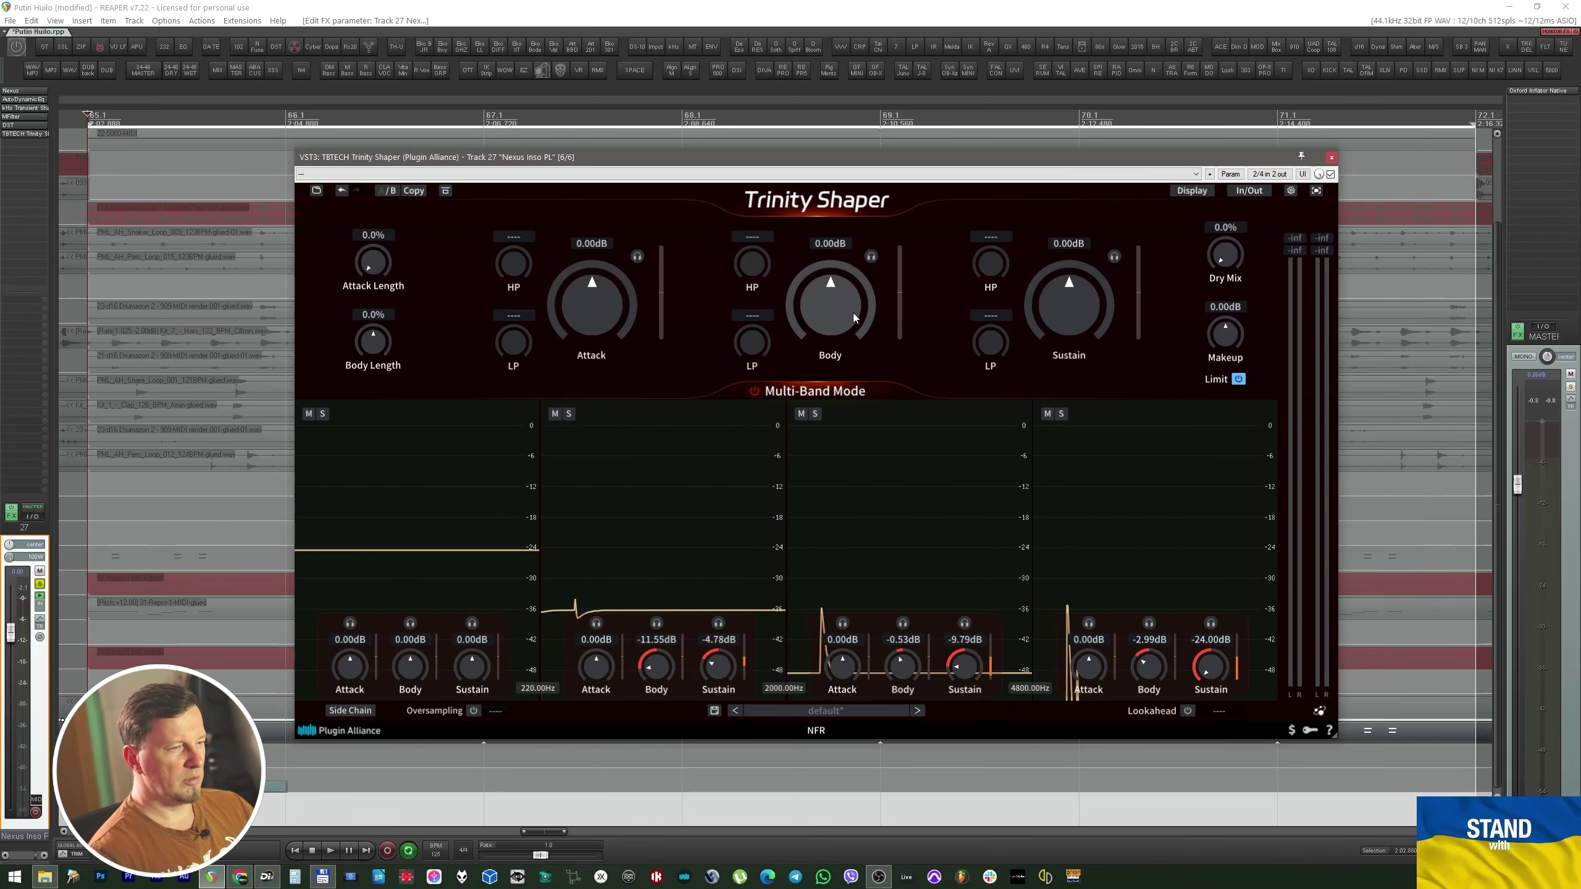
Return to comparison slot A and compare the synth with the 2.500 ms Lookahead on and off.
left_click(381, 197)
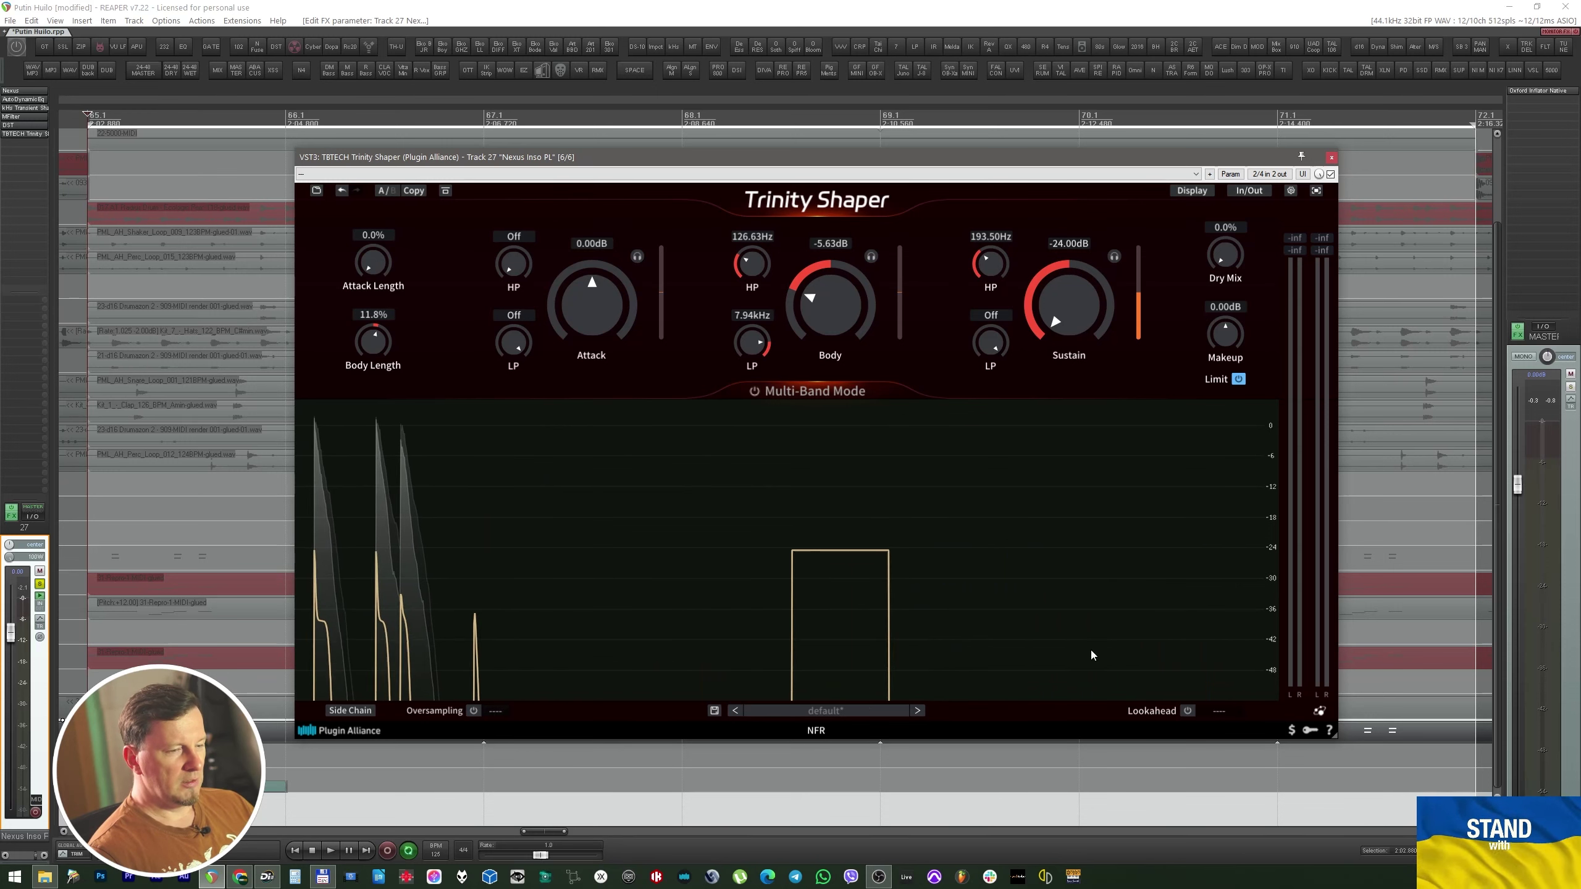
left_click(1187, 711)
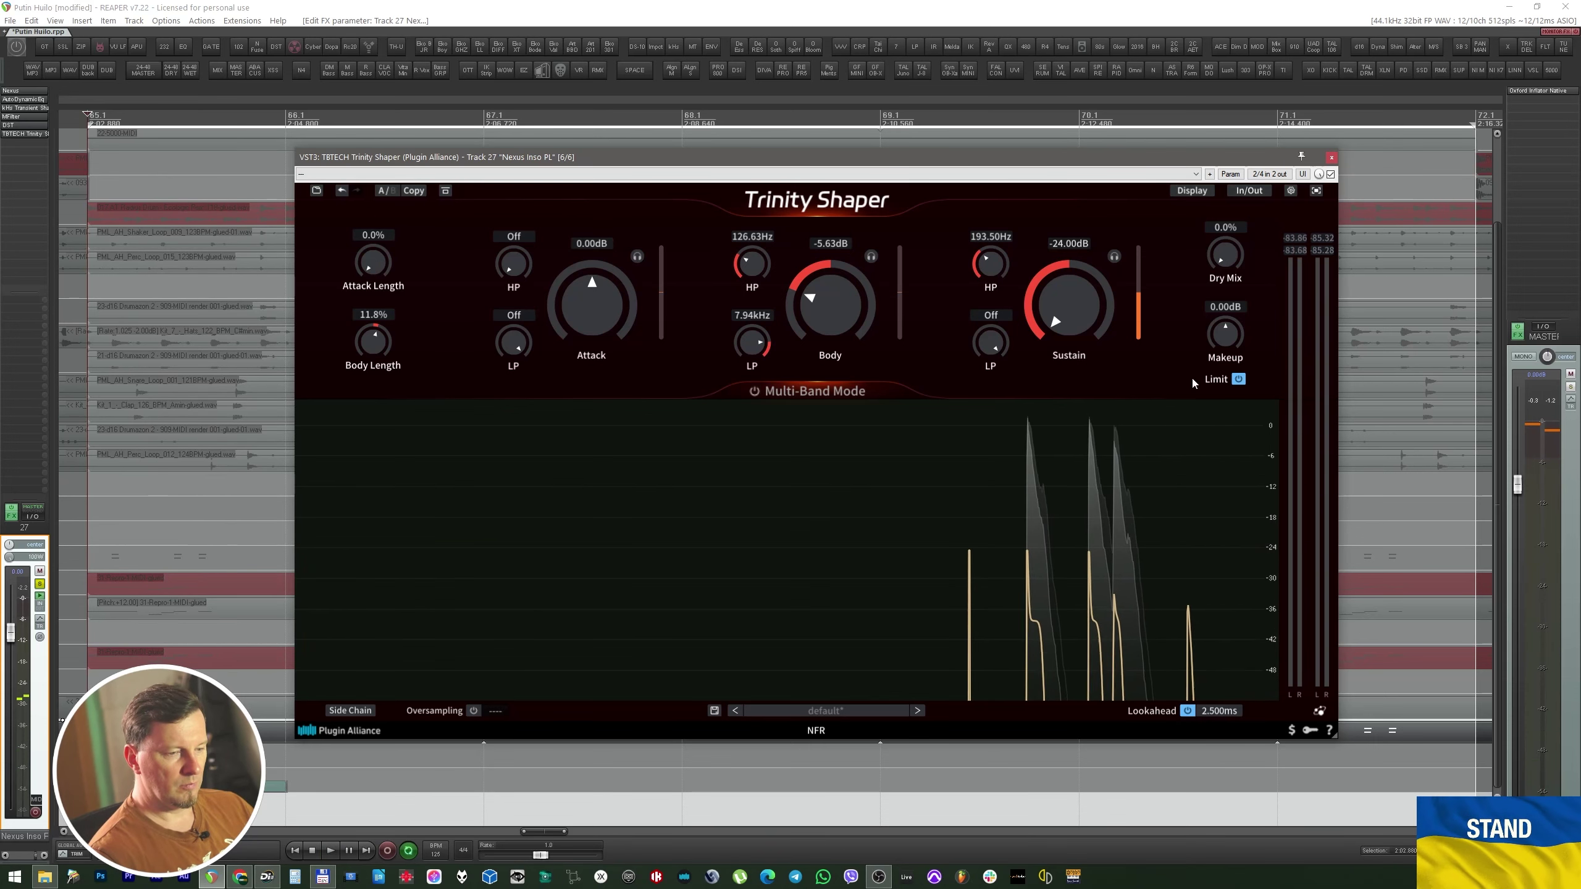
key("space")
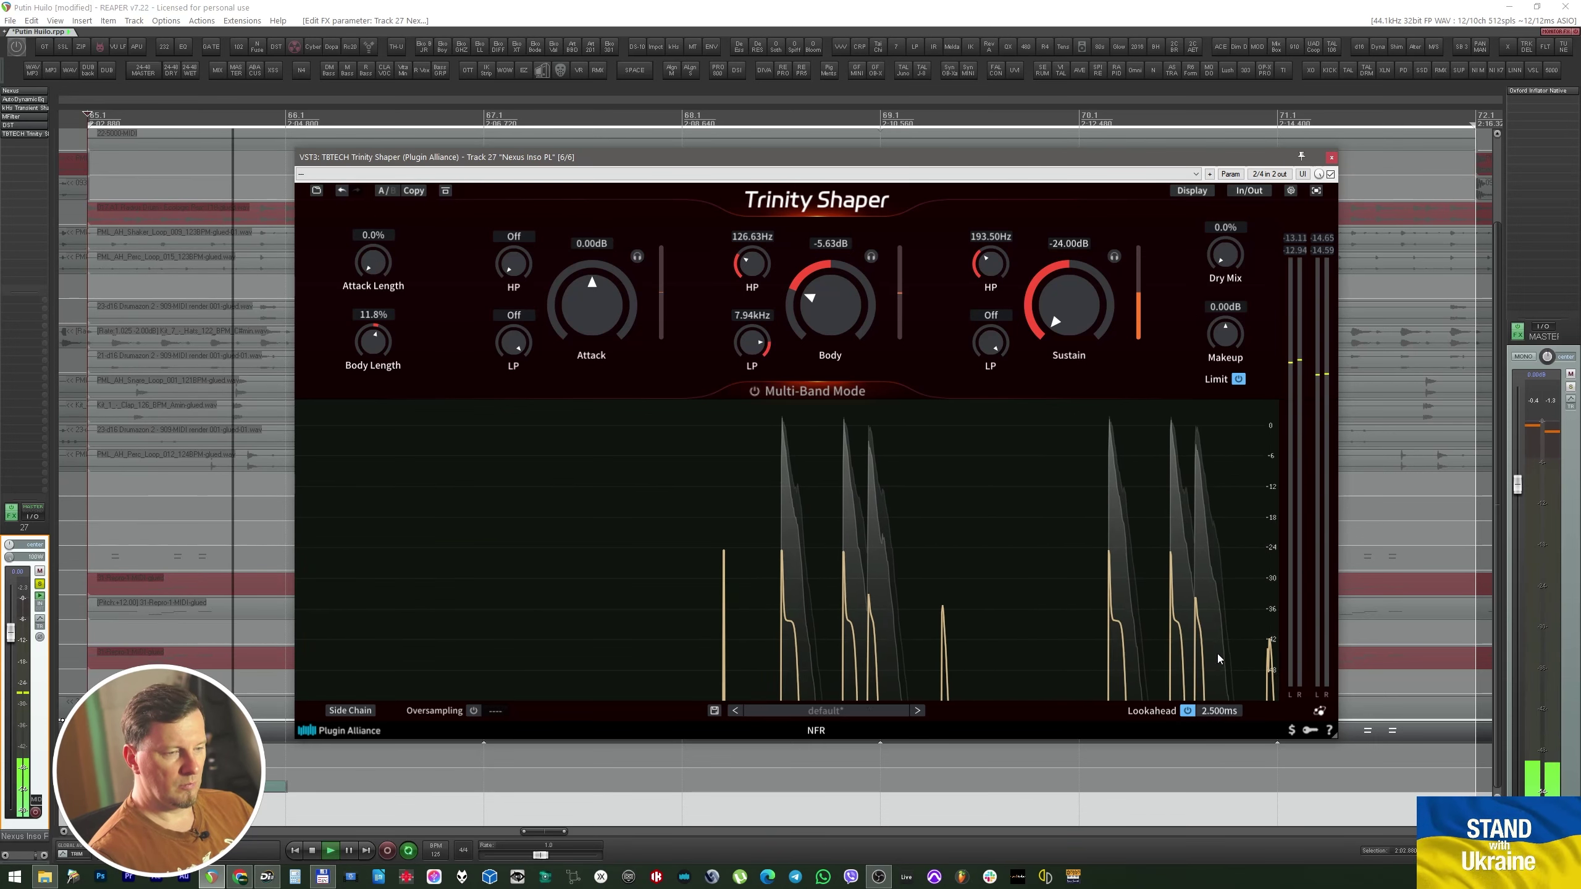
left_click(1187, 711)
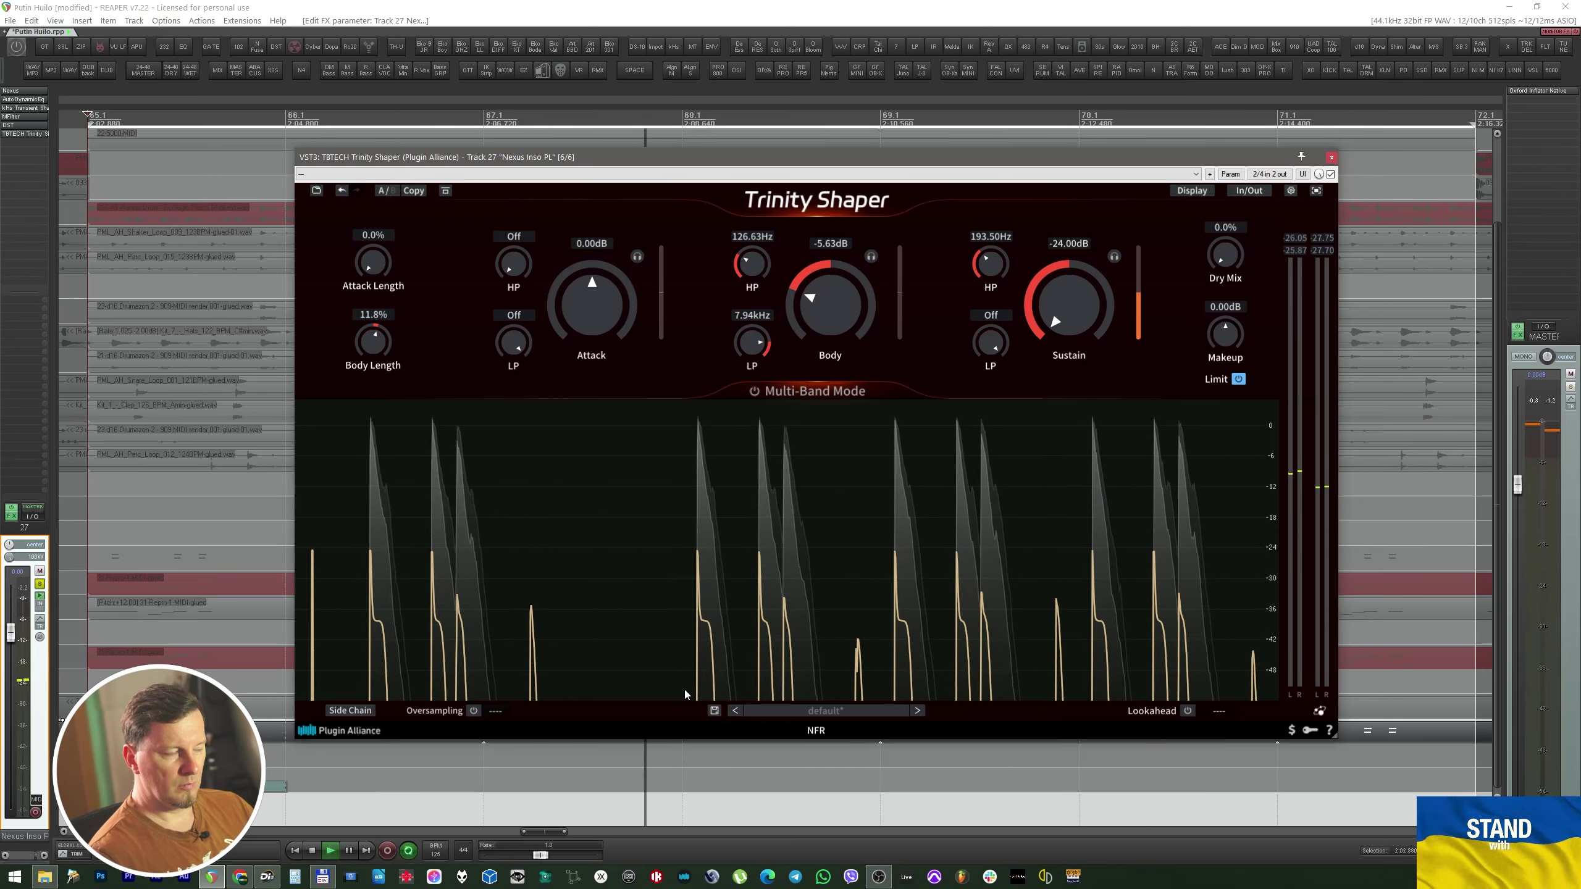
key("space")
Enable the side chain EQ, band-limit it from about 300 Hz to about 4 kHz while monitoring it, and compare against the EQ off.
left_click(349, 710)
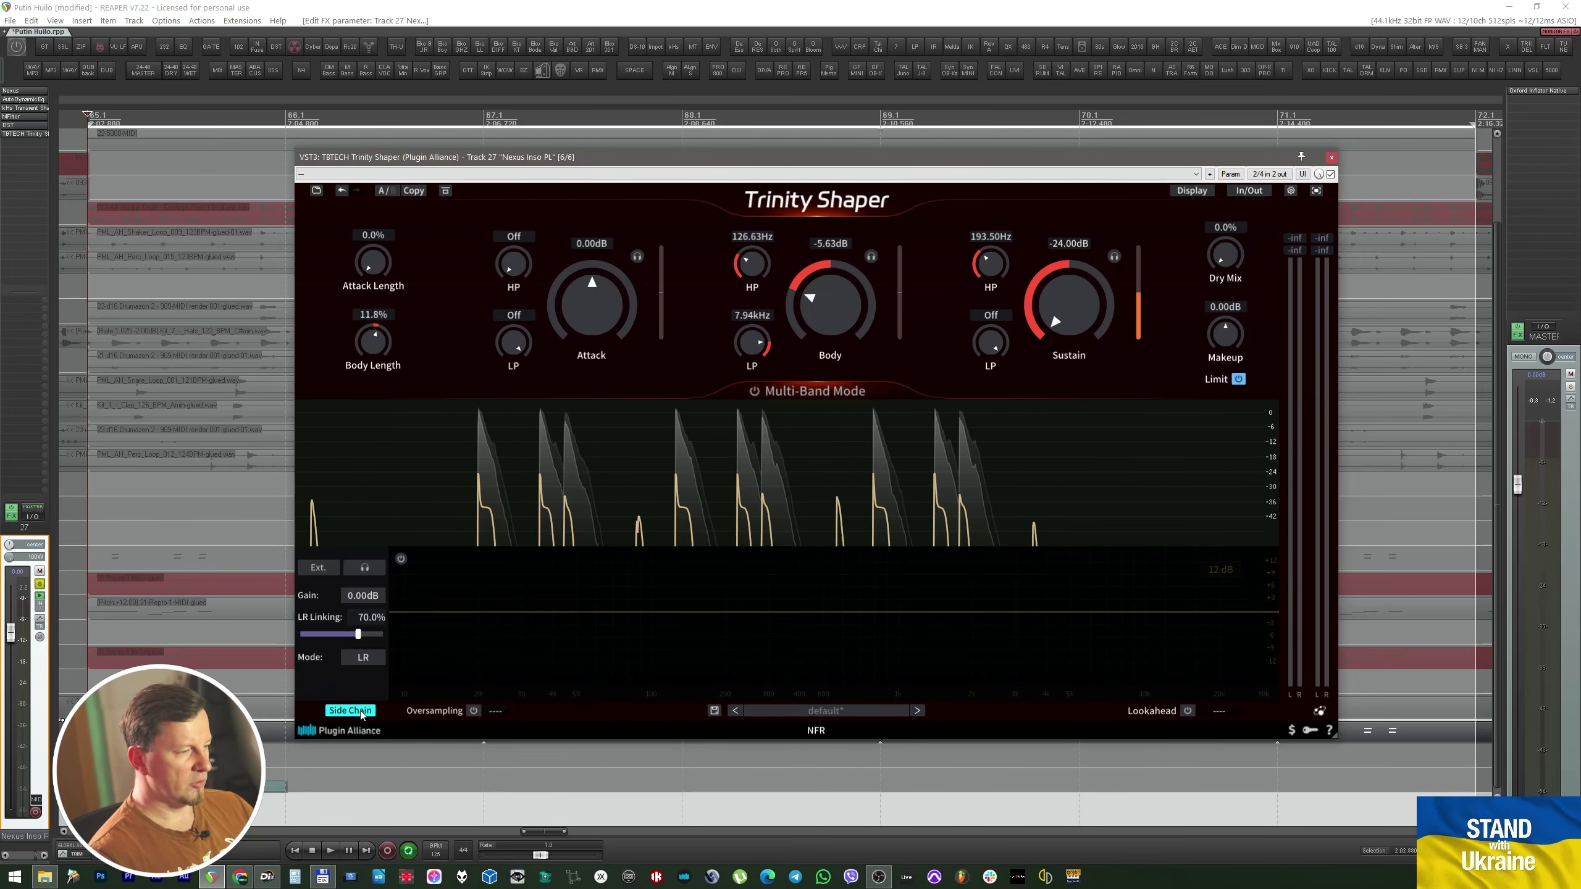
left_click(402, 559)
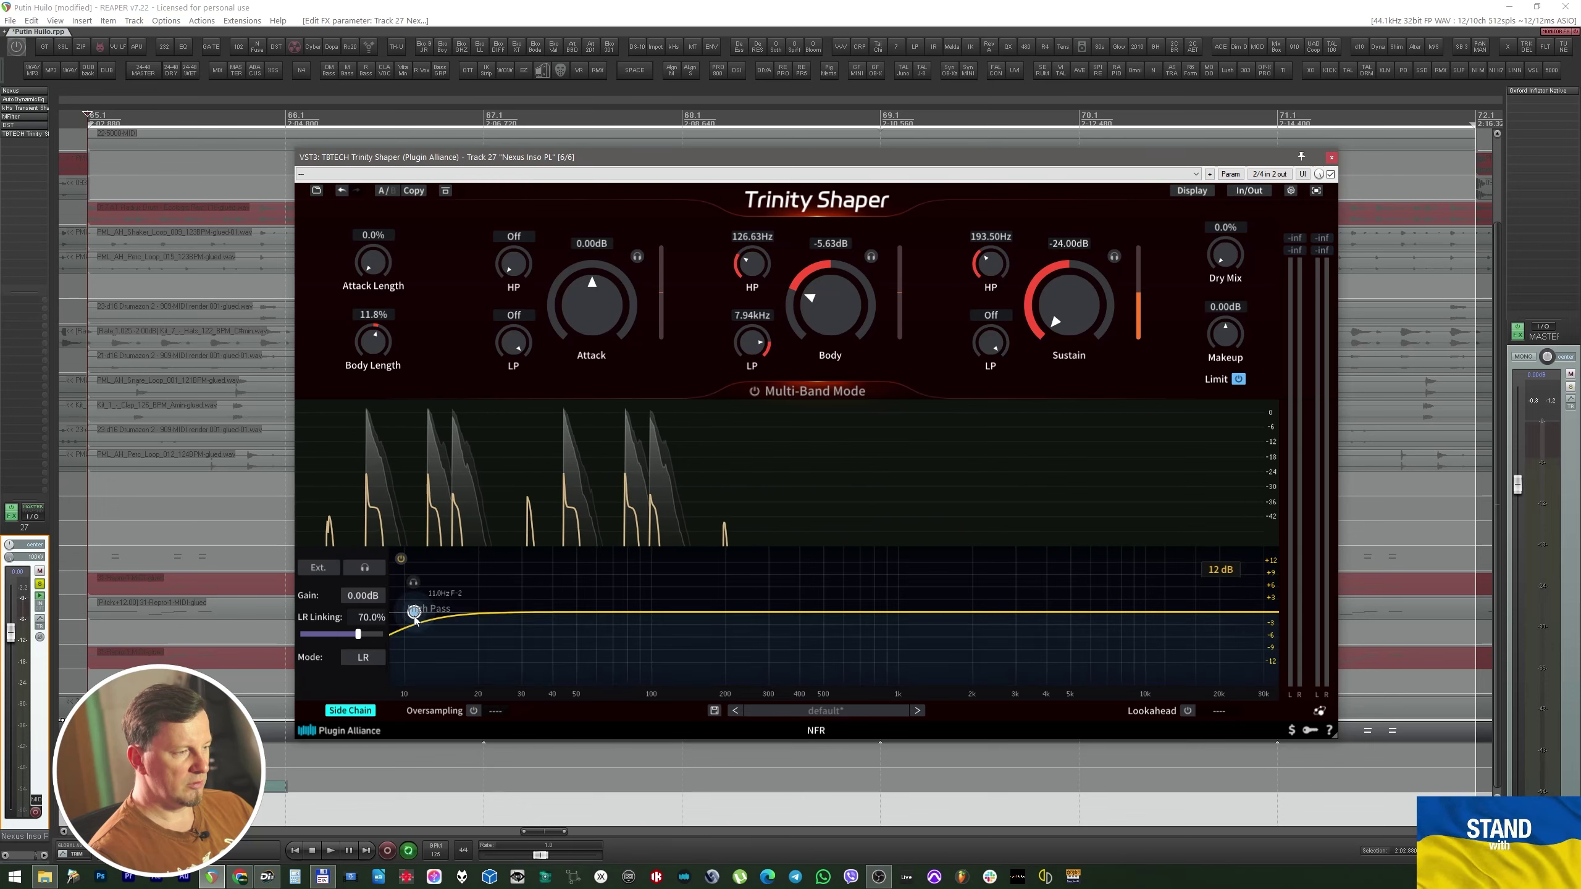
key("space")
left_click_drag(414, 616, 806, 635)
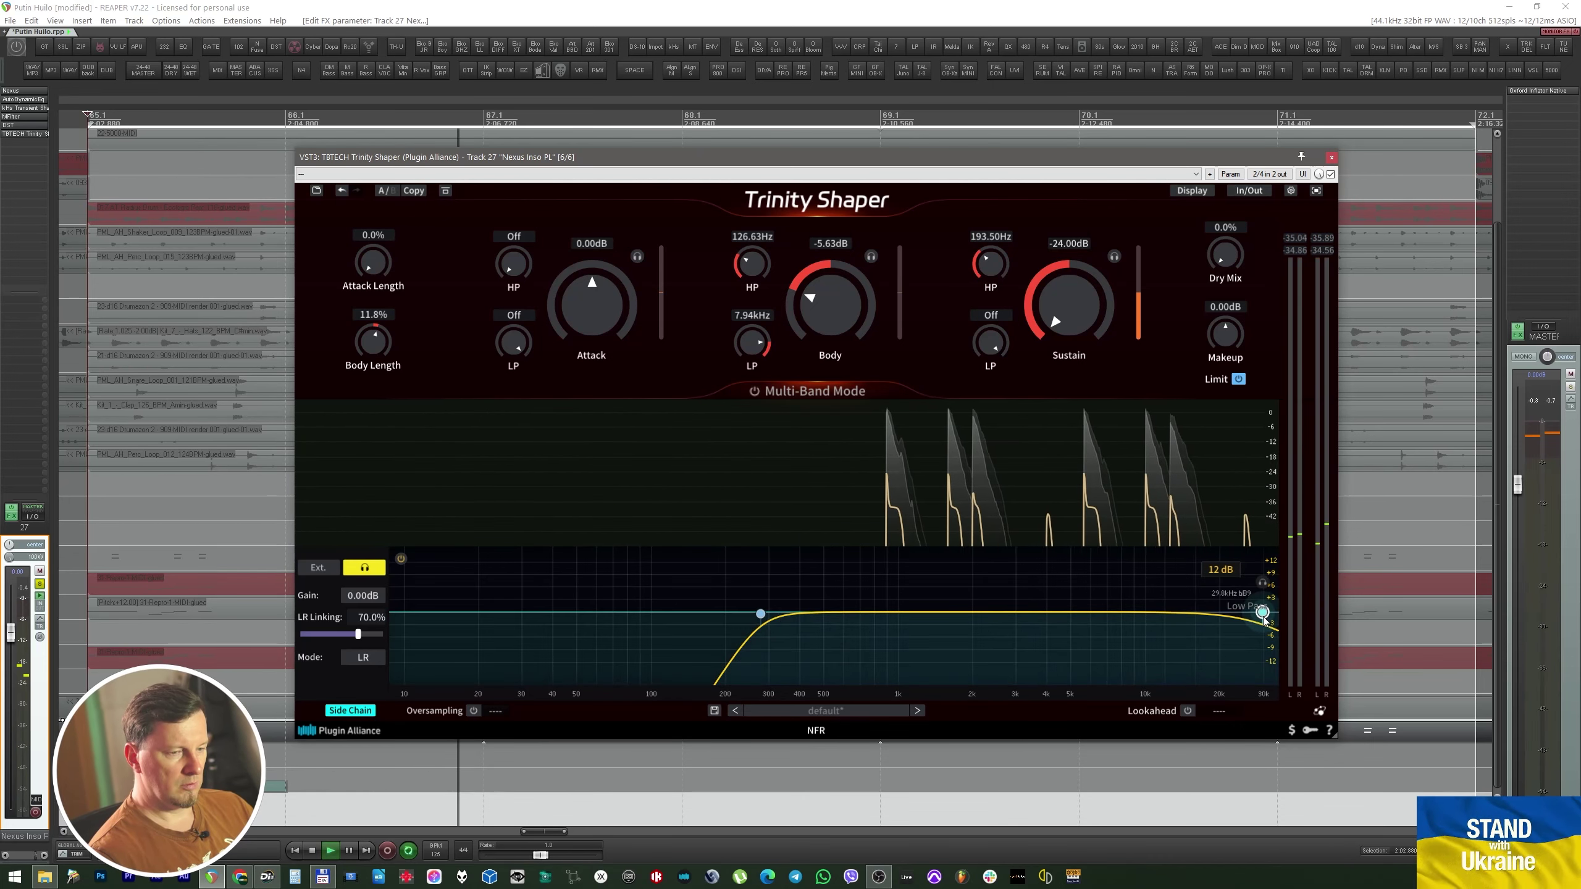
left_click_drag(1262, 615, 1052, 625)
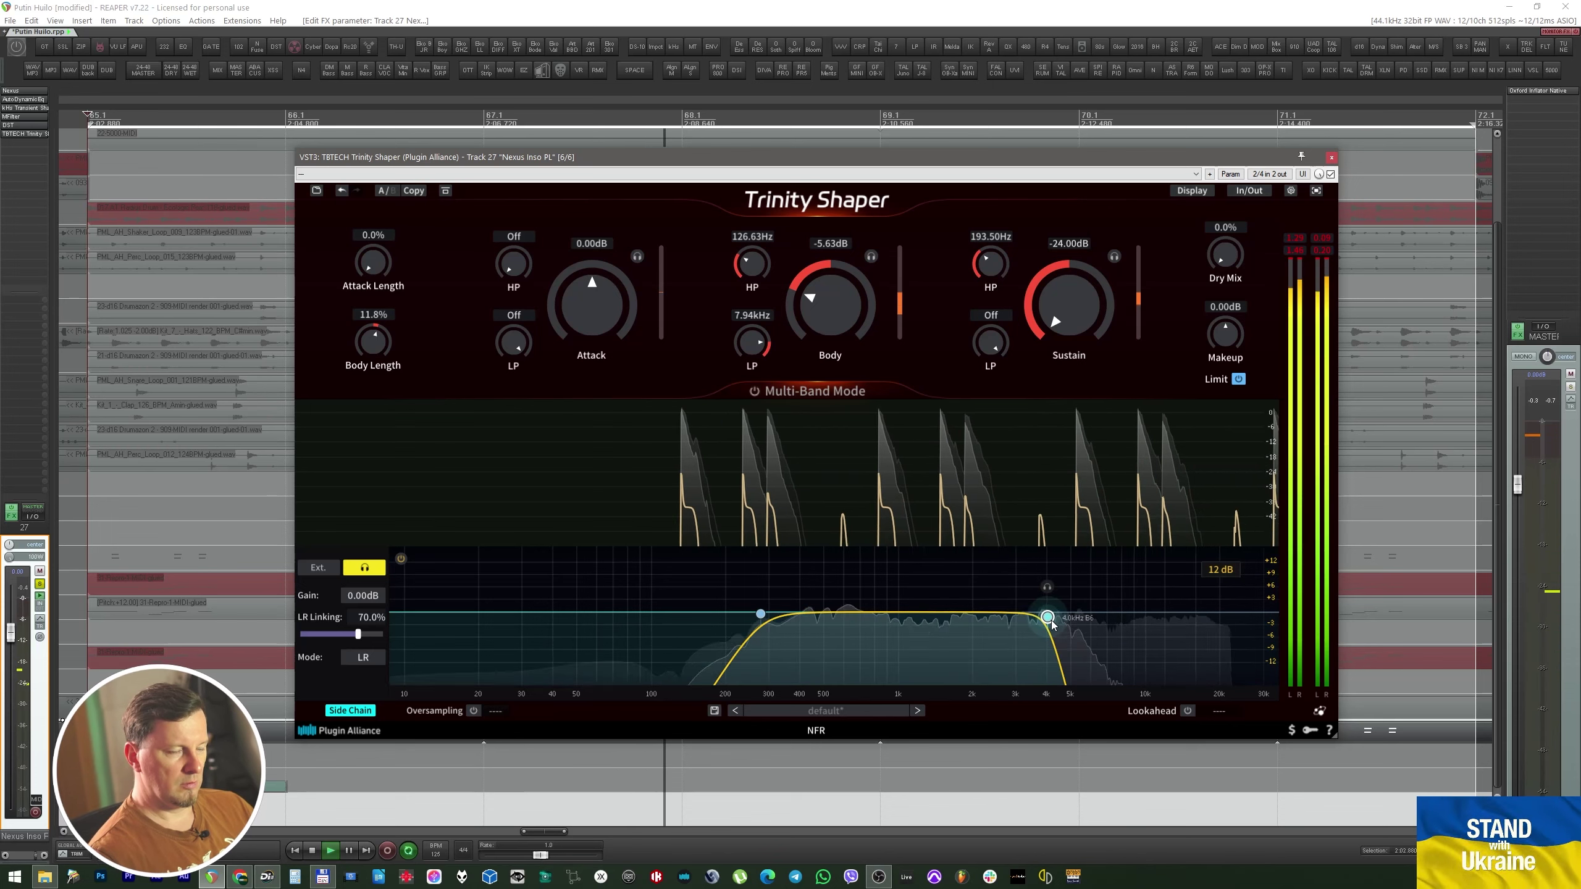
left_click(401, 559)
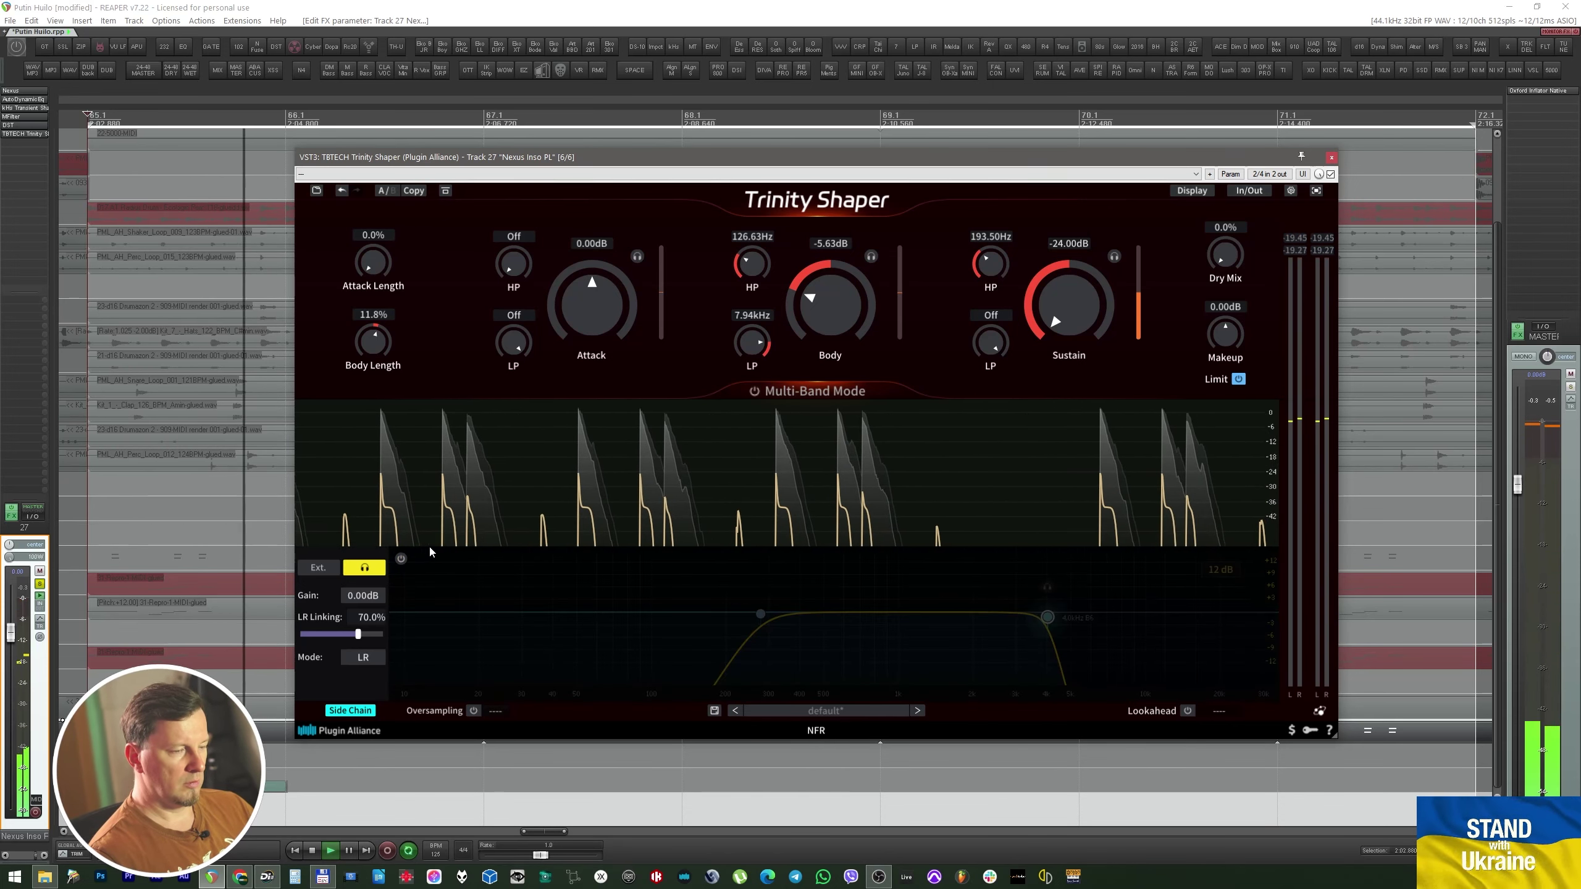
left_click(401, 560)
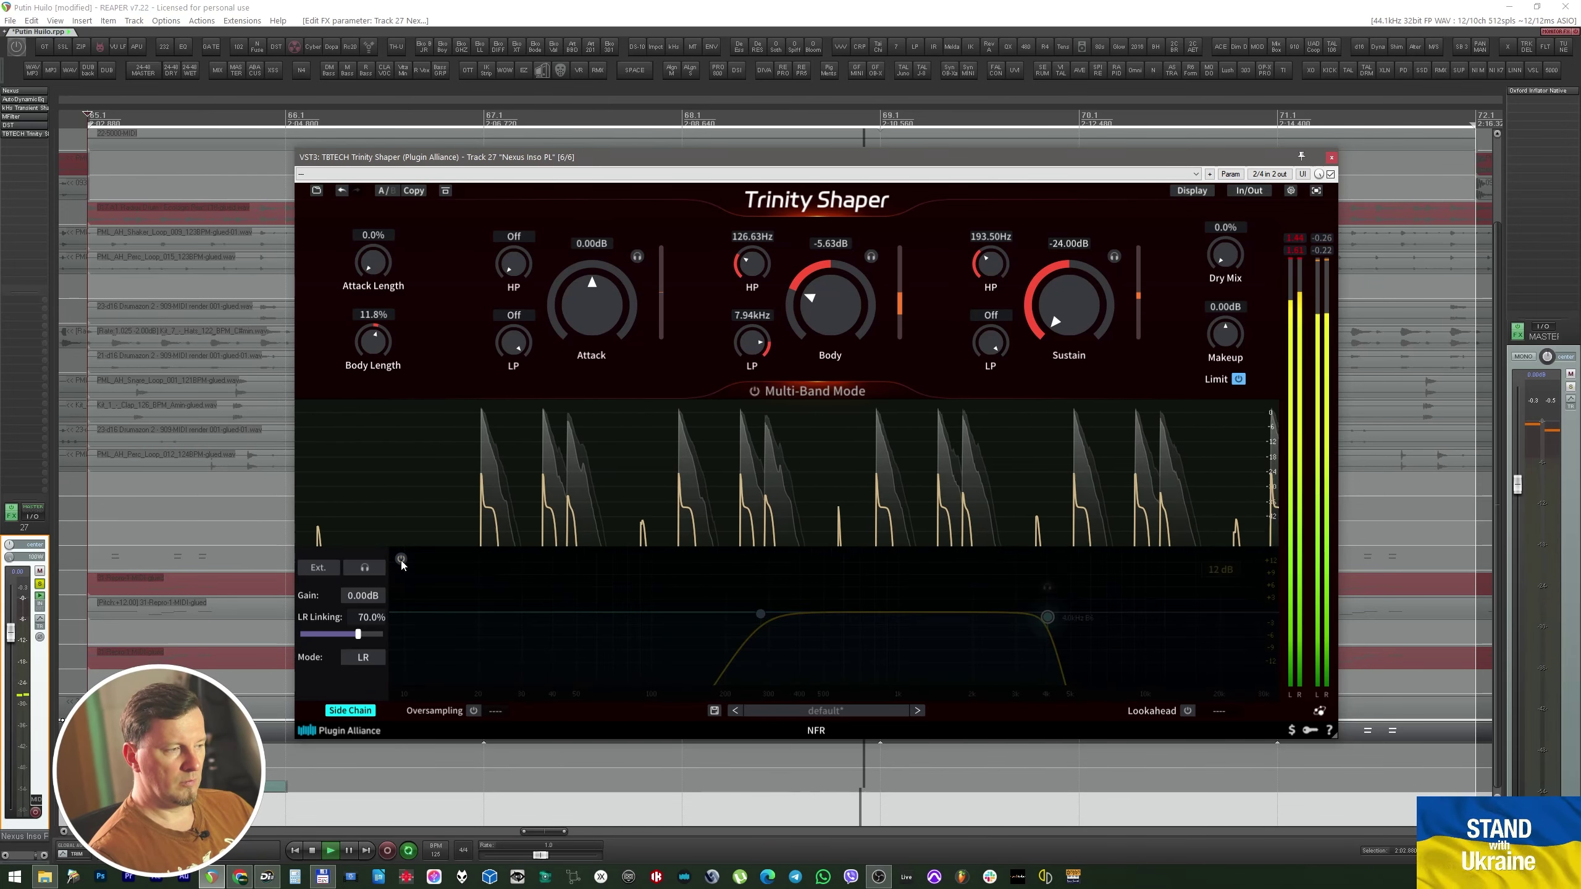
Re-enable the side chain EQ, limit it to about 50 Hz to 770 Hz, and turn off the Body high-pass and low-pass filters.
left_click(400, 560)
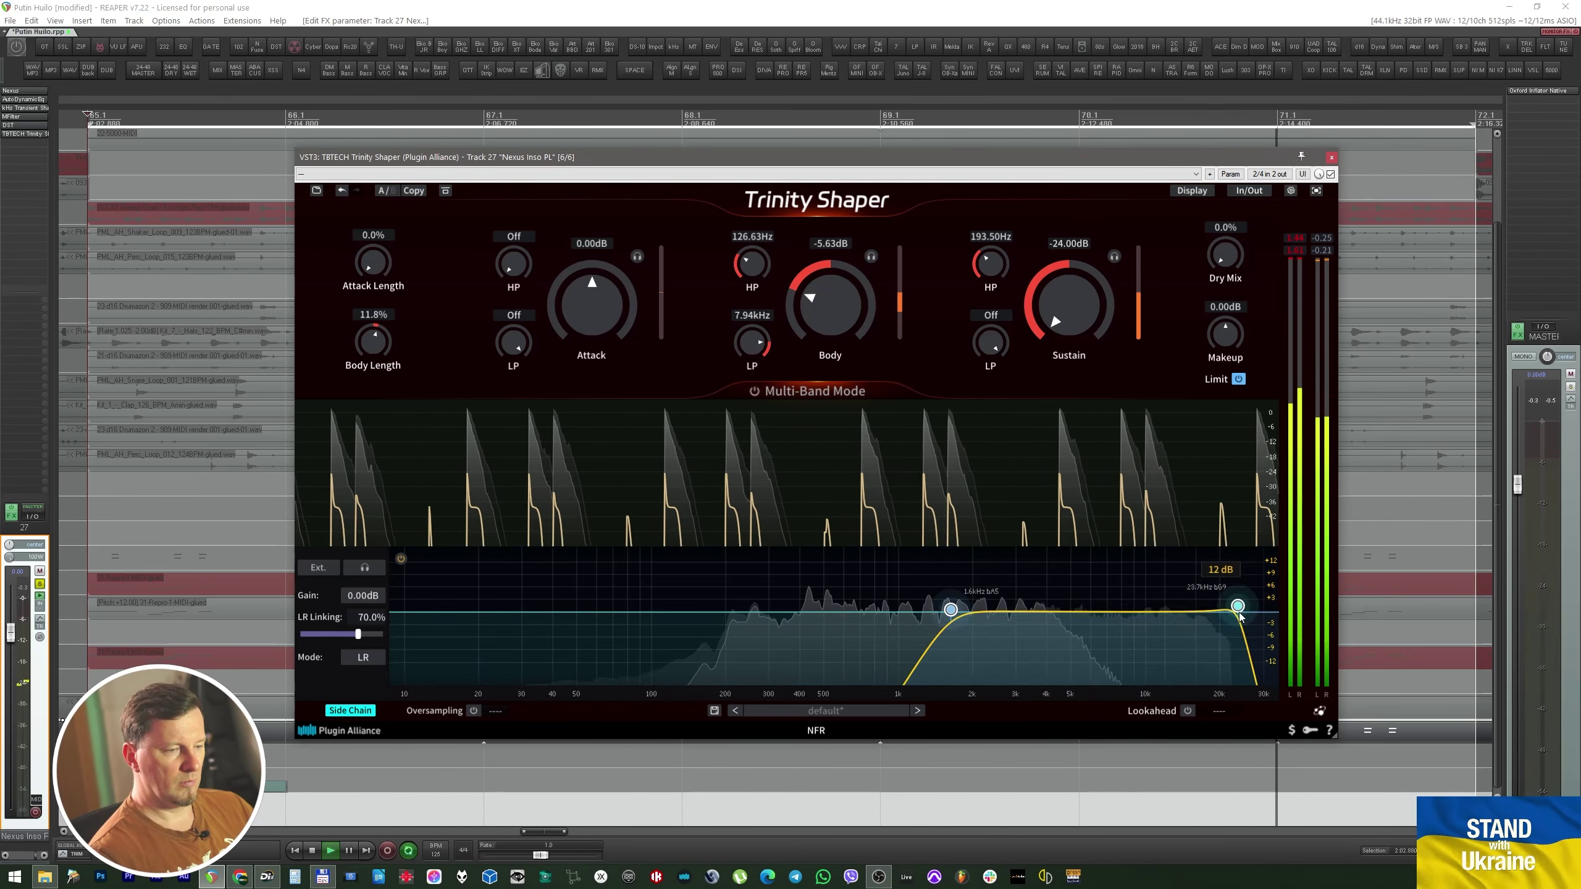
left_click_drag(978, 622, 877, 632)
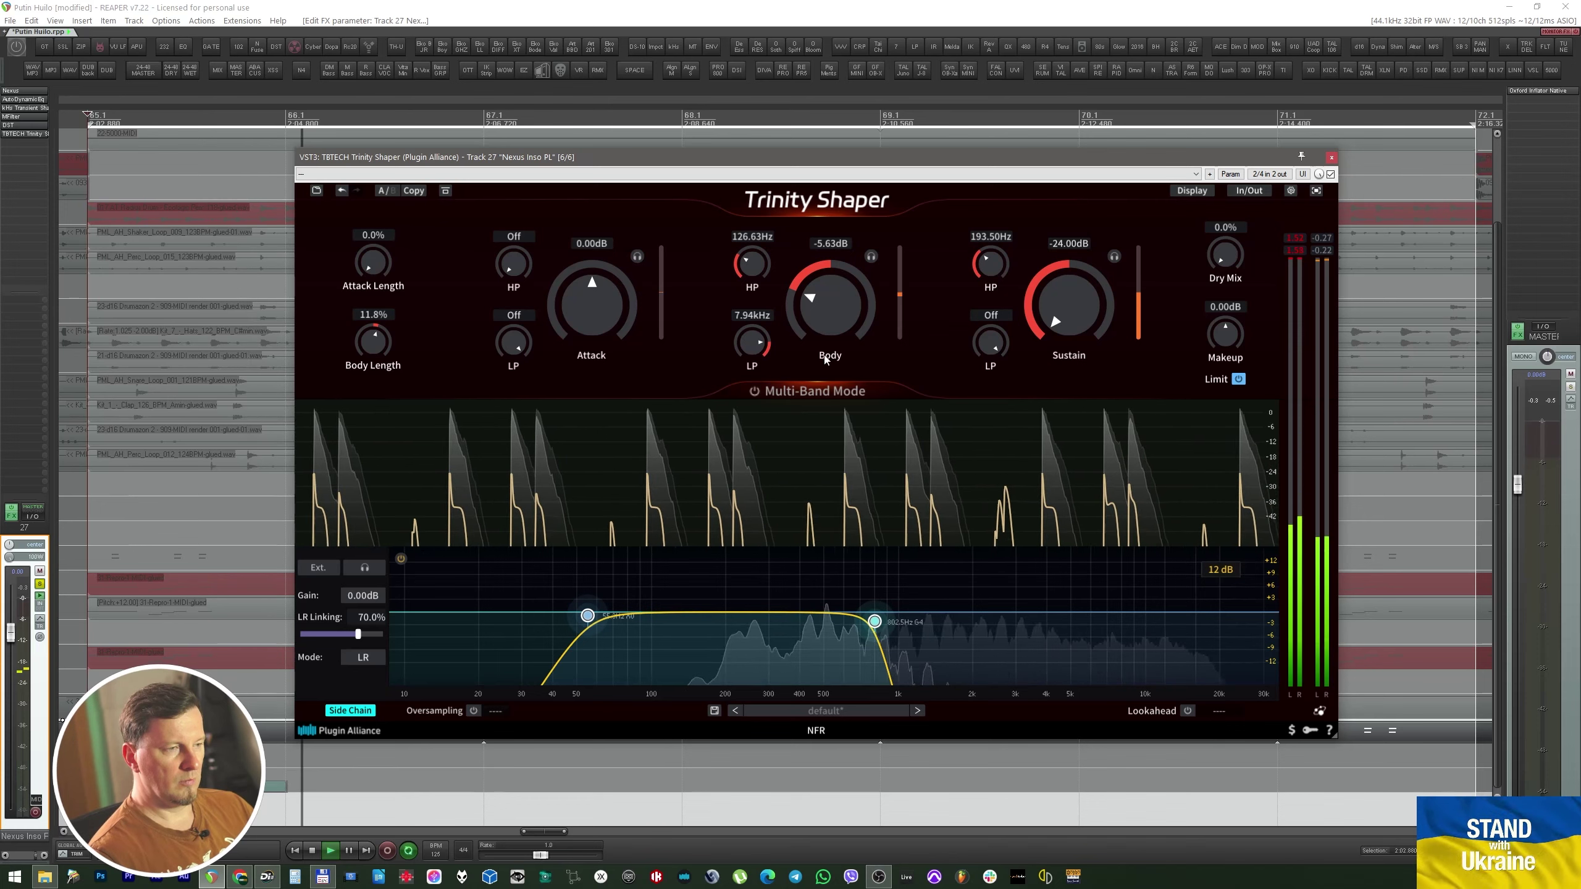
left_click_drag(757, 346, 783, 46)
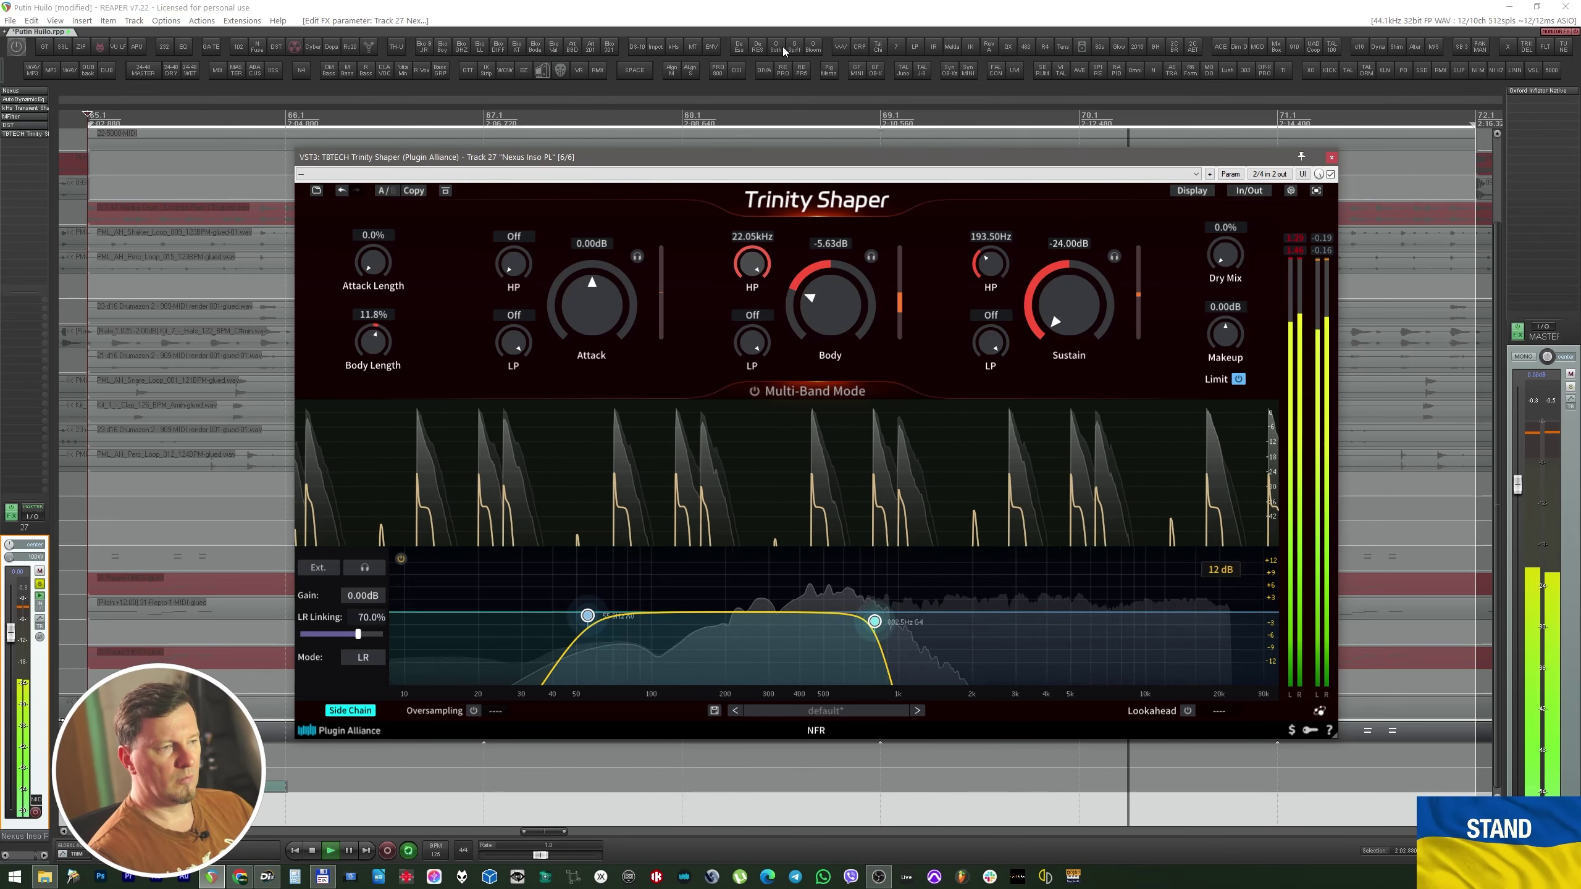
left_click_drag(783, 47, 1004, 394)
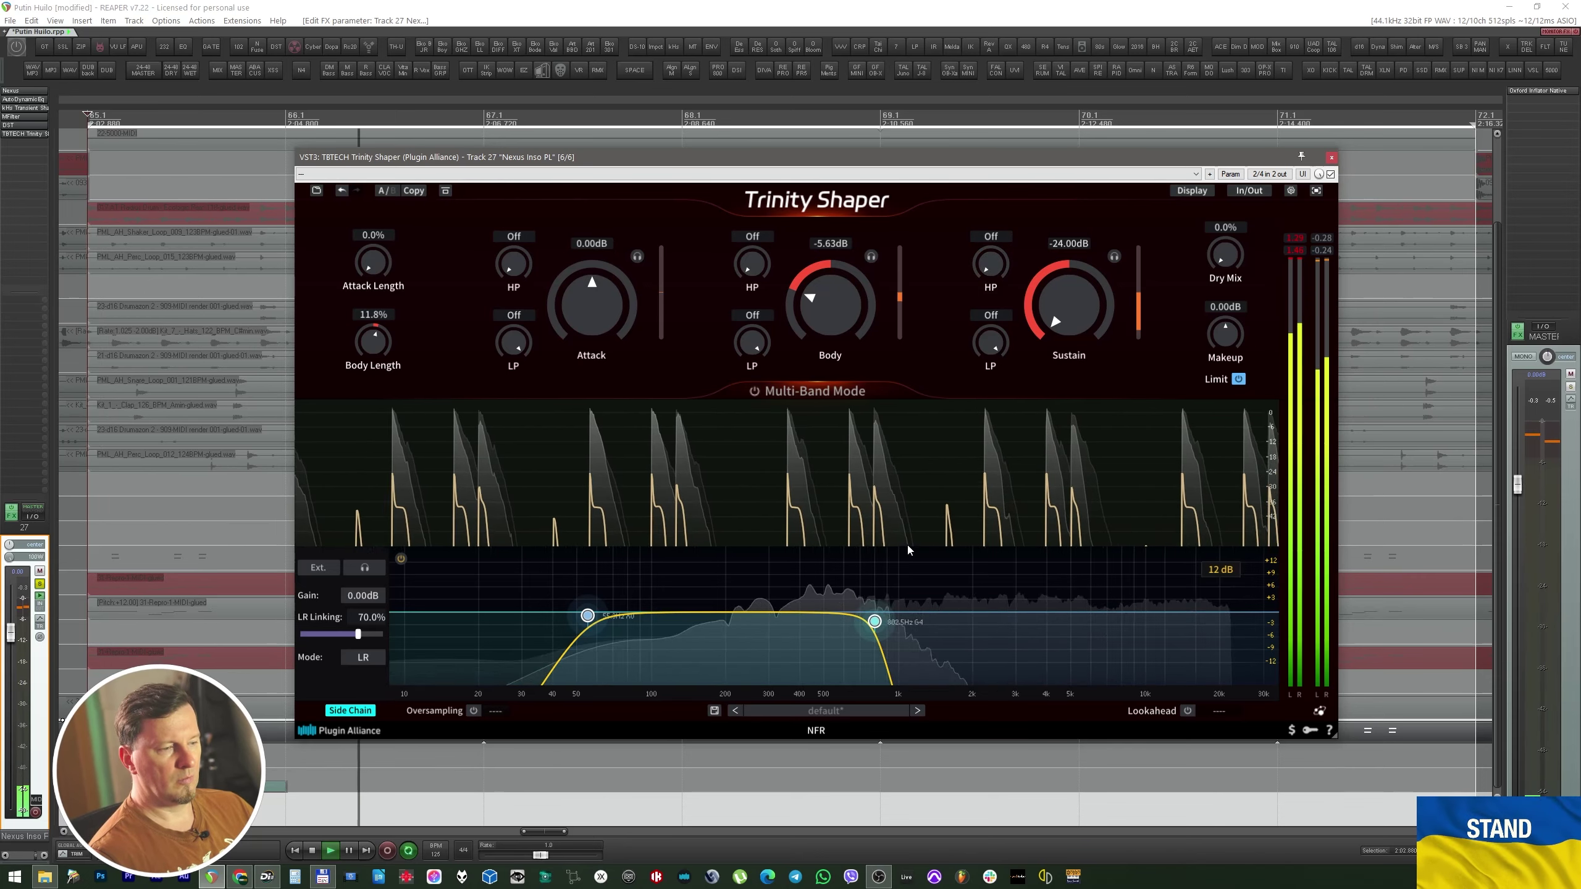
mouse_move(874, 621)
left_mouse_down()
mouse_move(731, 621)
mouse_move(1117, 625)
mouse_move(870, 648)
left_mouse_up()
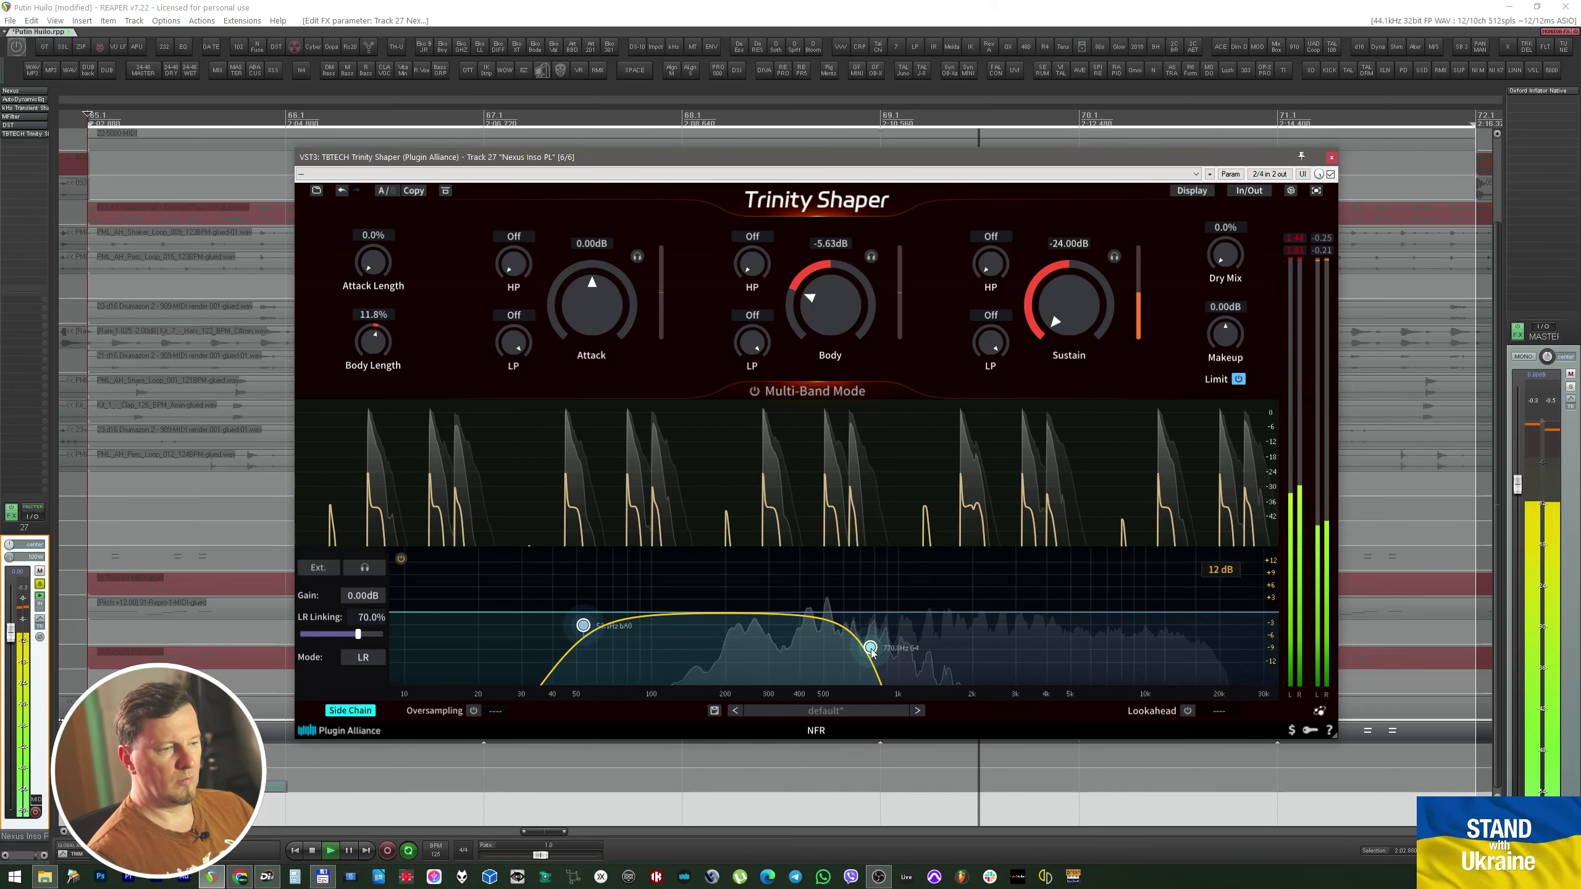
Set Sustain to -18.24 dB with its high-pass at 120.81 Hz and Body Length to 3.5%, and compare against bypass.
left_click_drag(1058, 293, 983, 209)
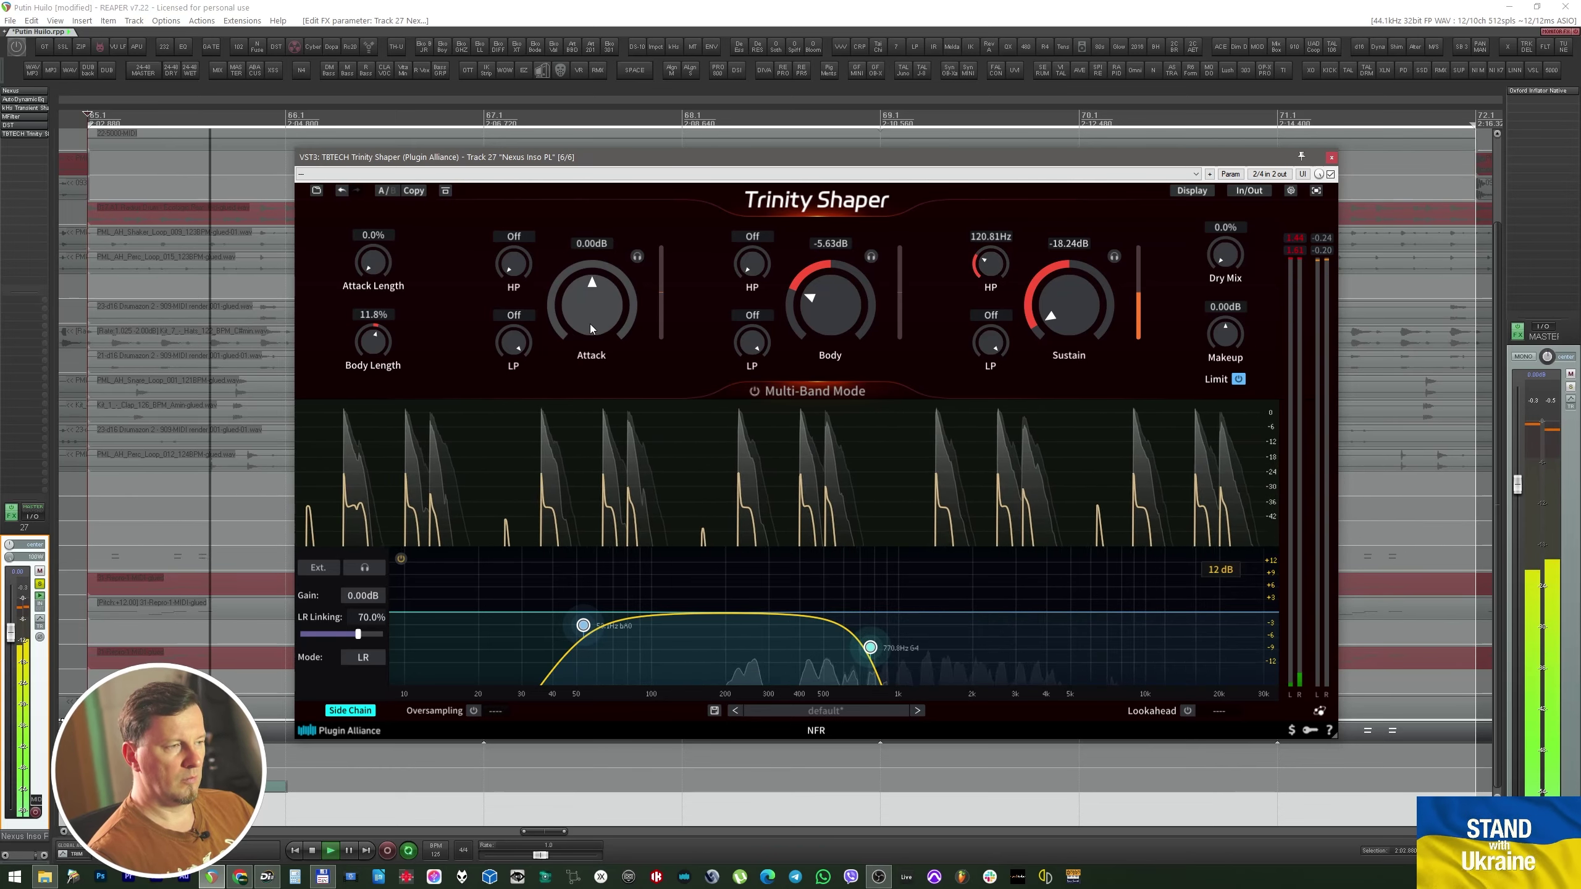
left_click_drag(374, 340, 400, 360)
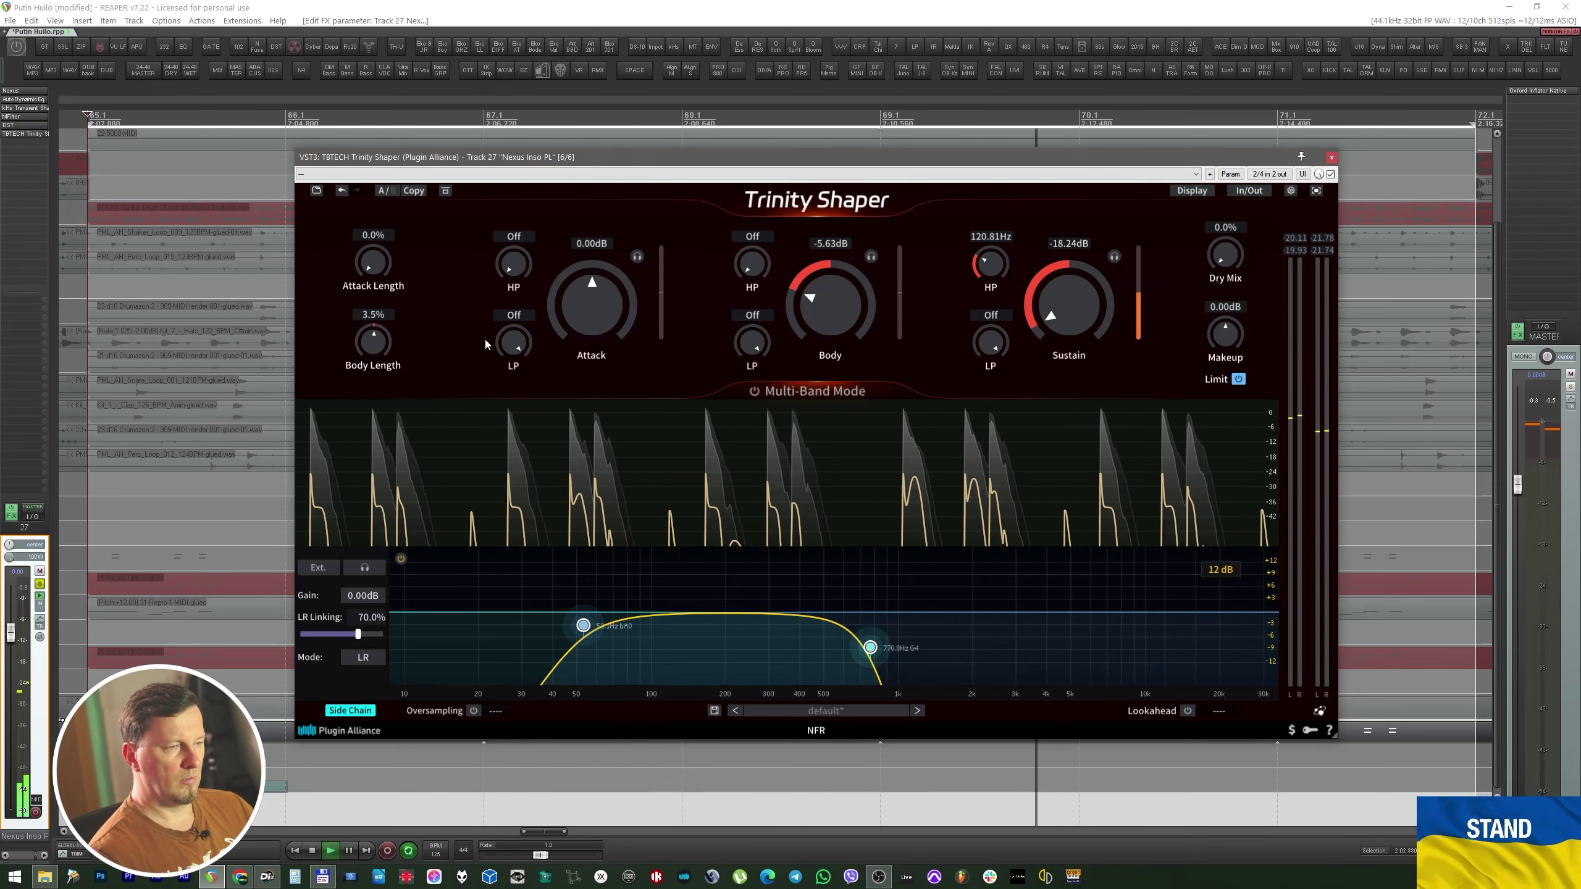
left_click(445, 191)
left_click(445, 192)
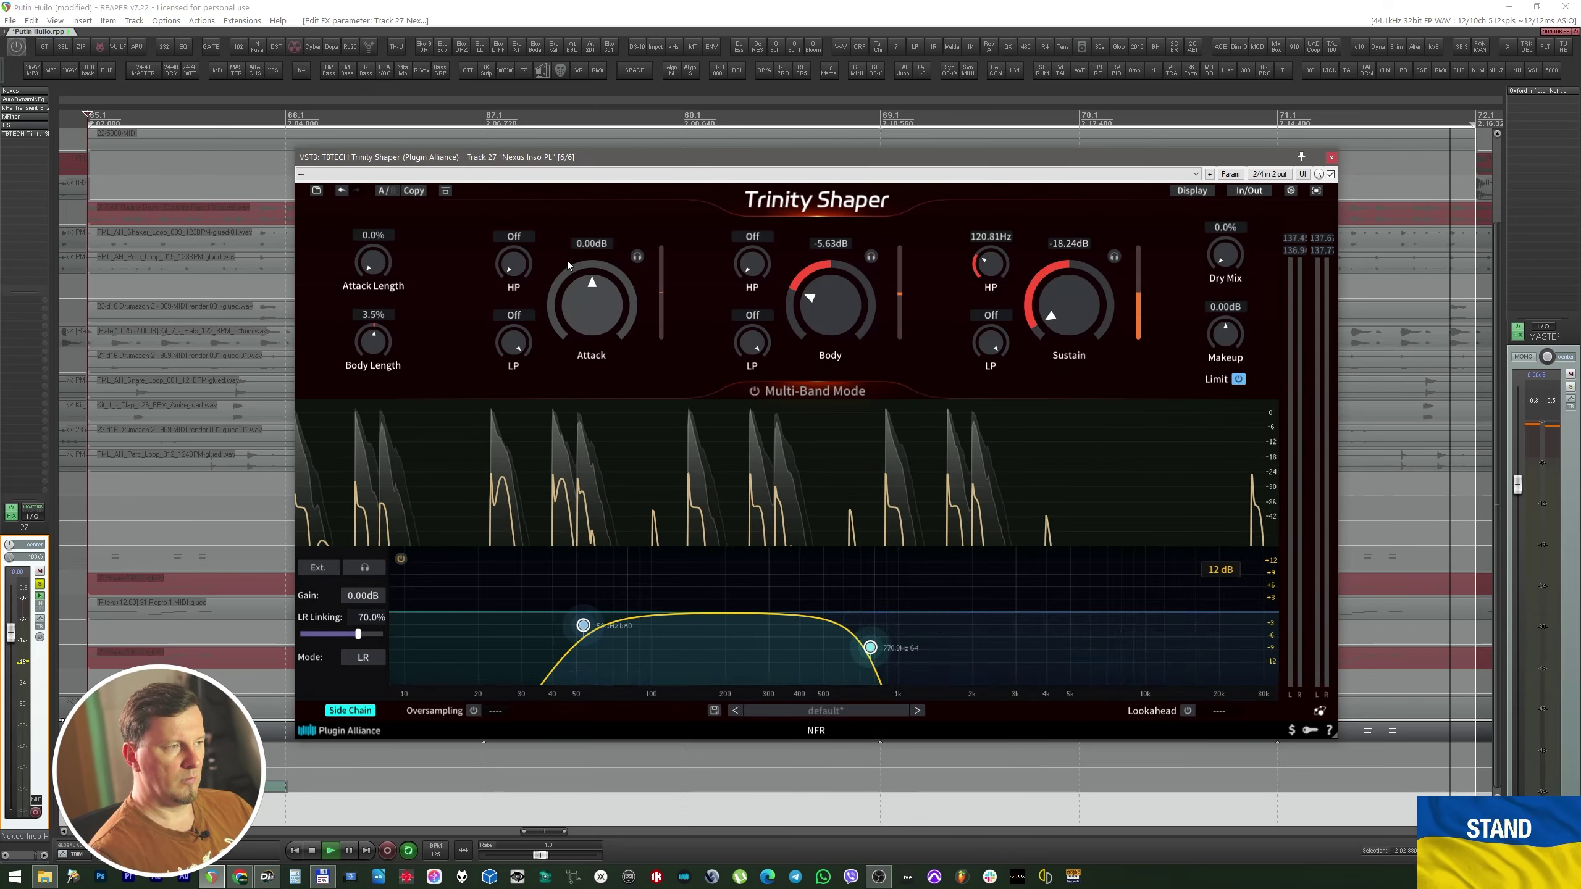
Set Attack to +2.99 dB and Attack Length to 67.1%, compare against bypass, and close the Trinity Shaper window.
left_click_drag(567, 260, 691, 241)
left_click(446, 192)
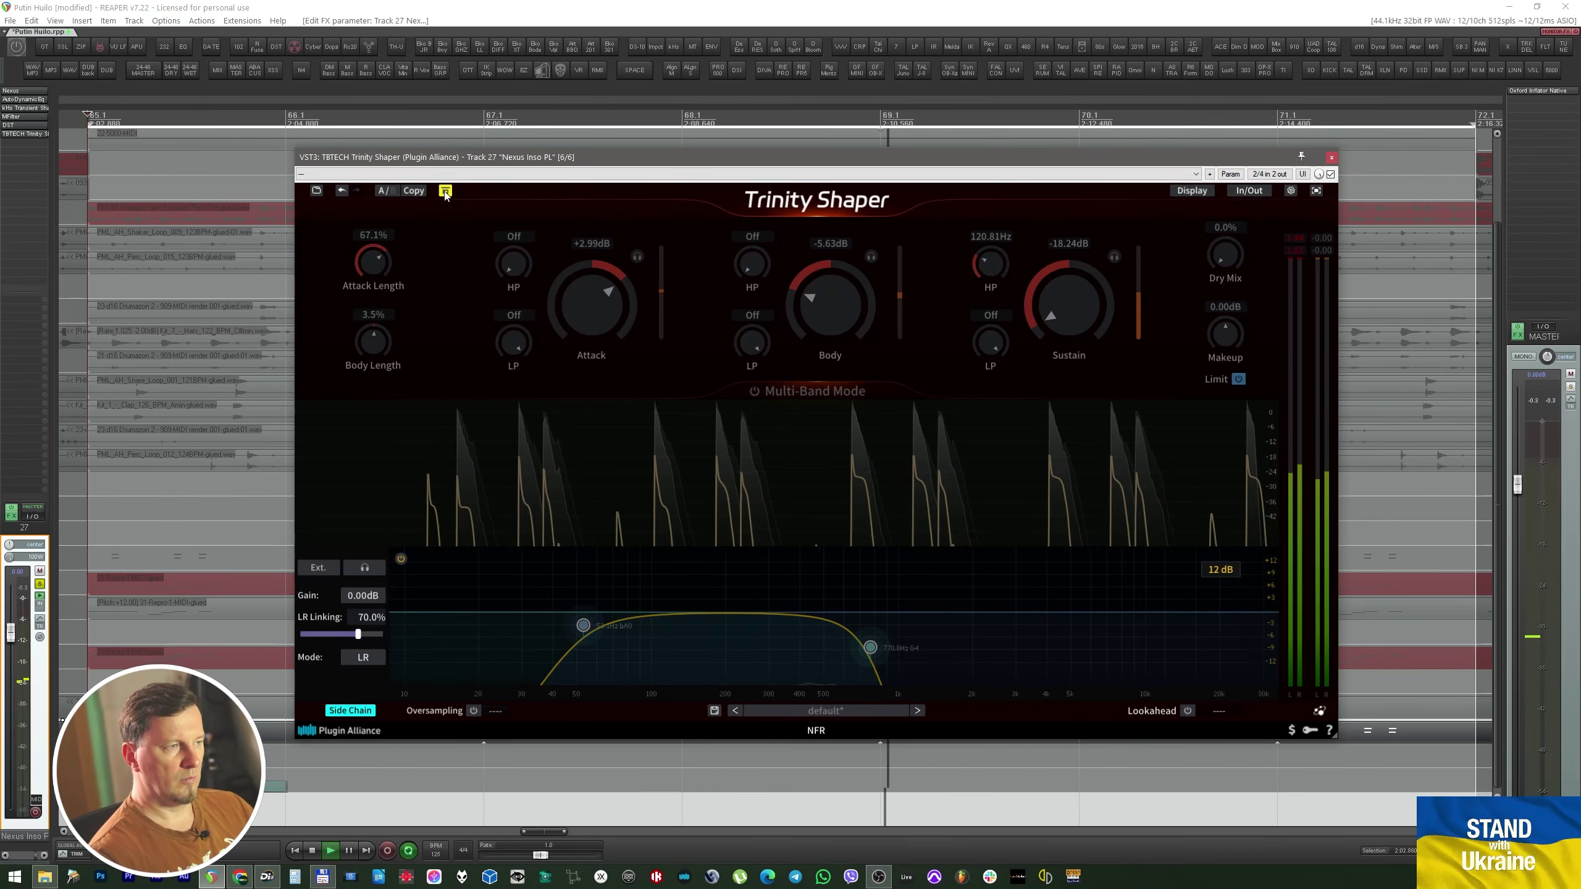
left_click(445, 192)
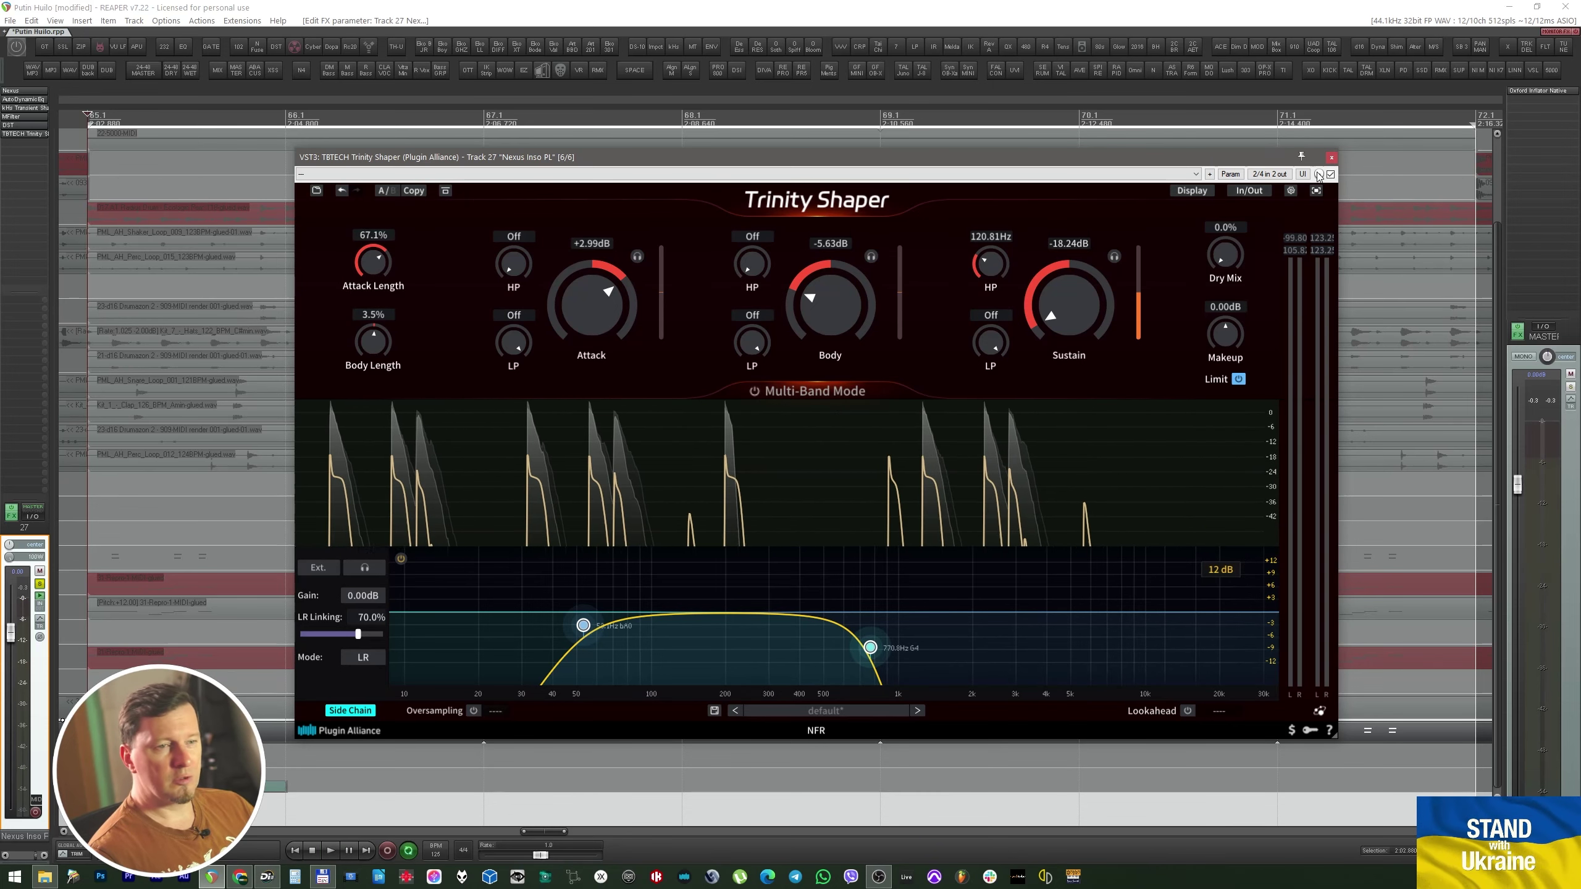
left_click(1331, 157)
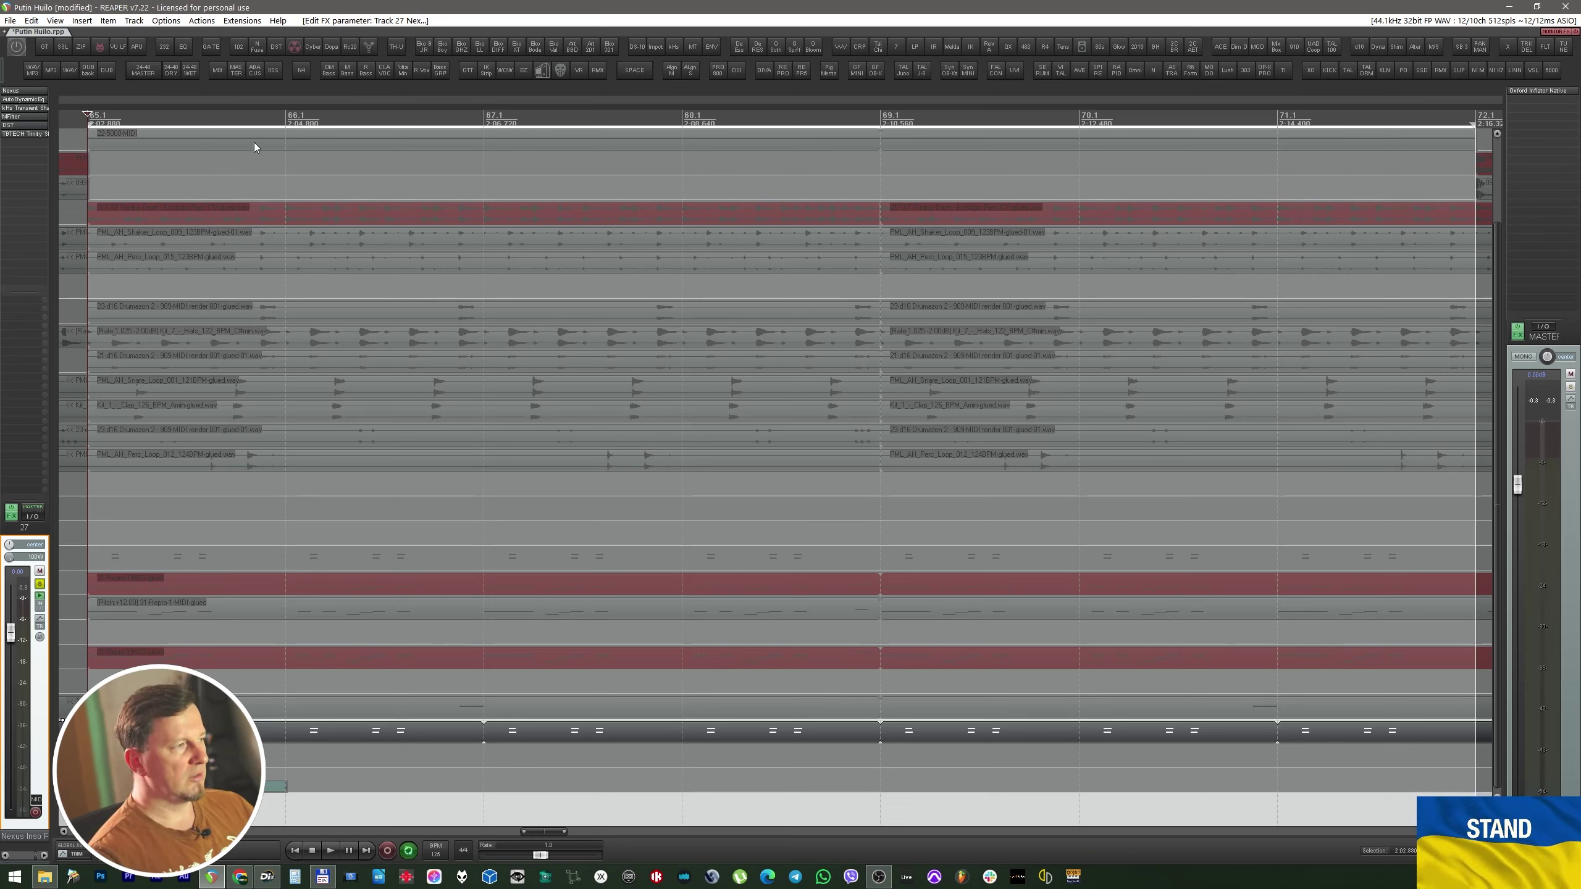
Add kHs Transient Shaper after Trinity Shaper on the synth track and lower its Sustain during playback.
key("k")
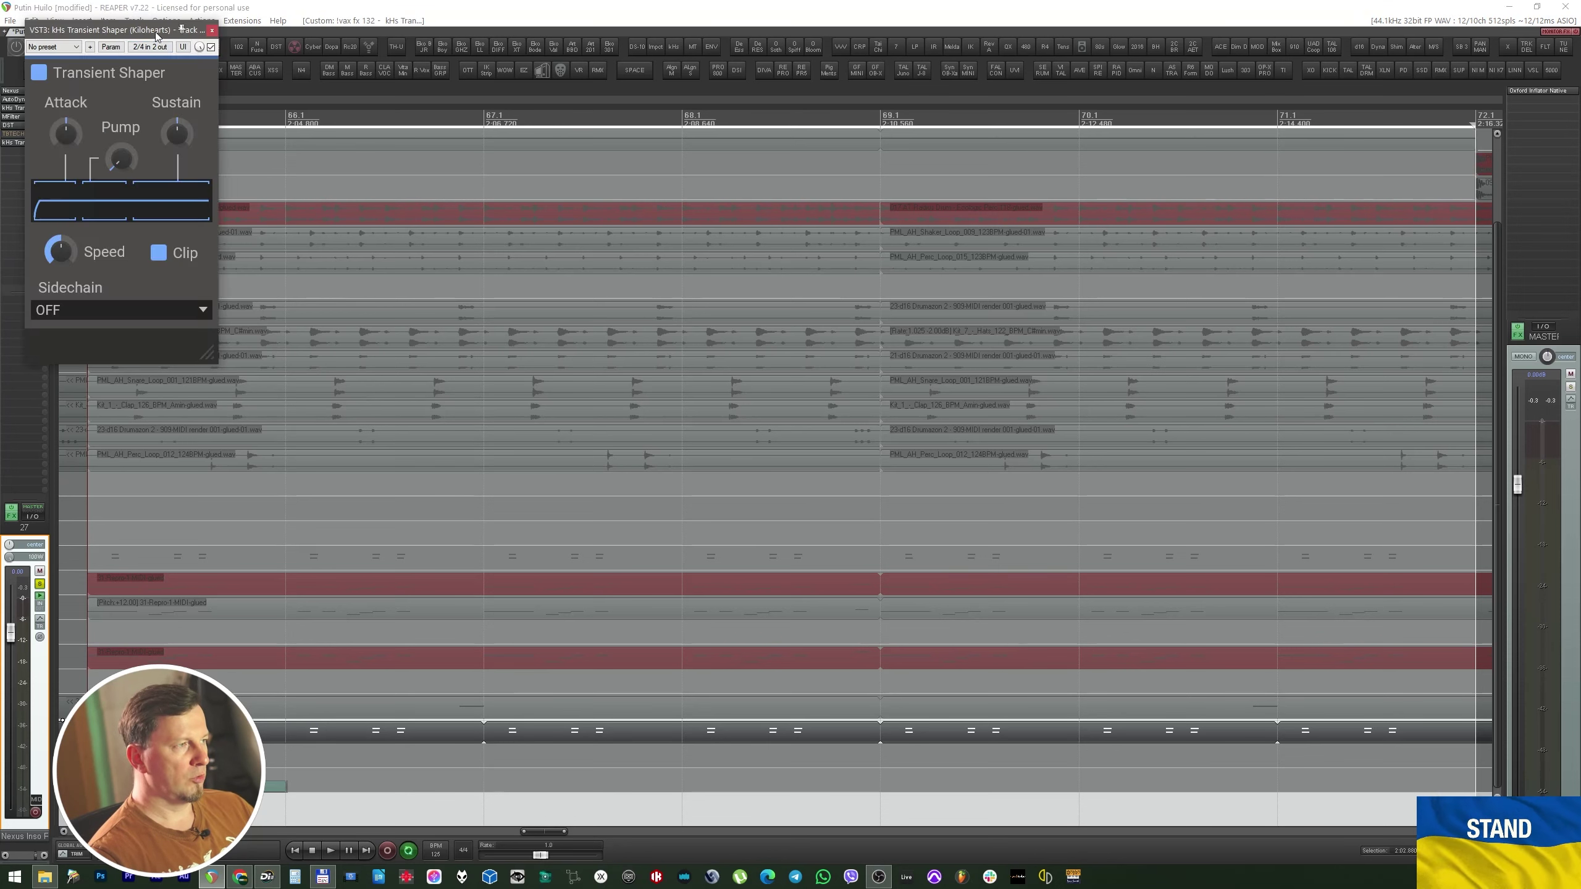
left_click_drag(153, 20, 801, 186)
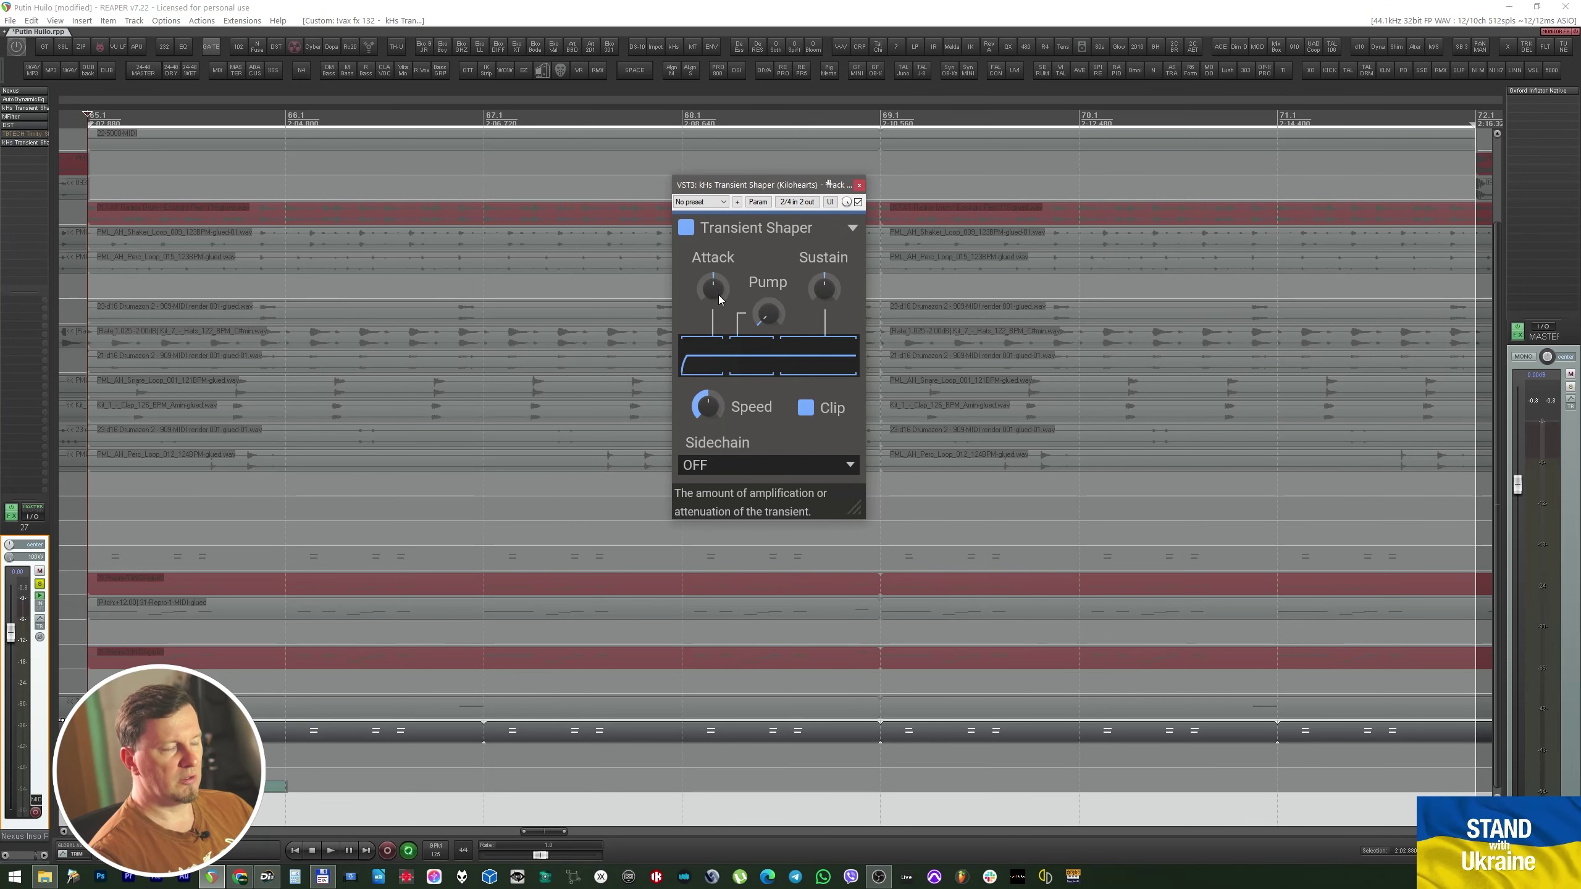
key("space")
left_click_drag(824, 288, 823, 311)
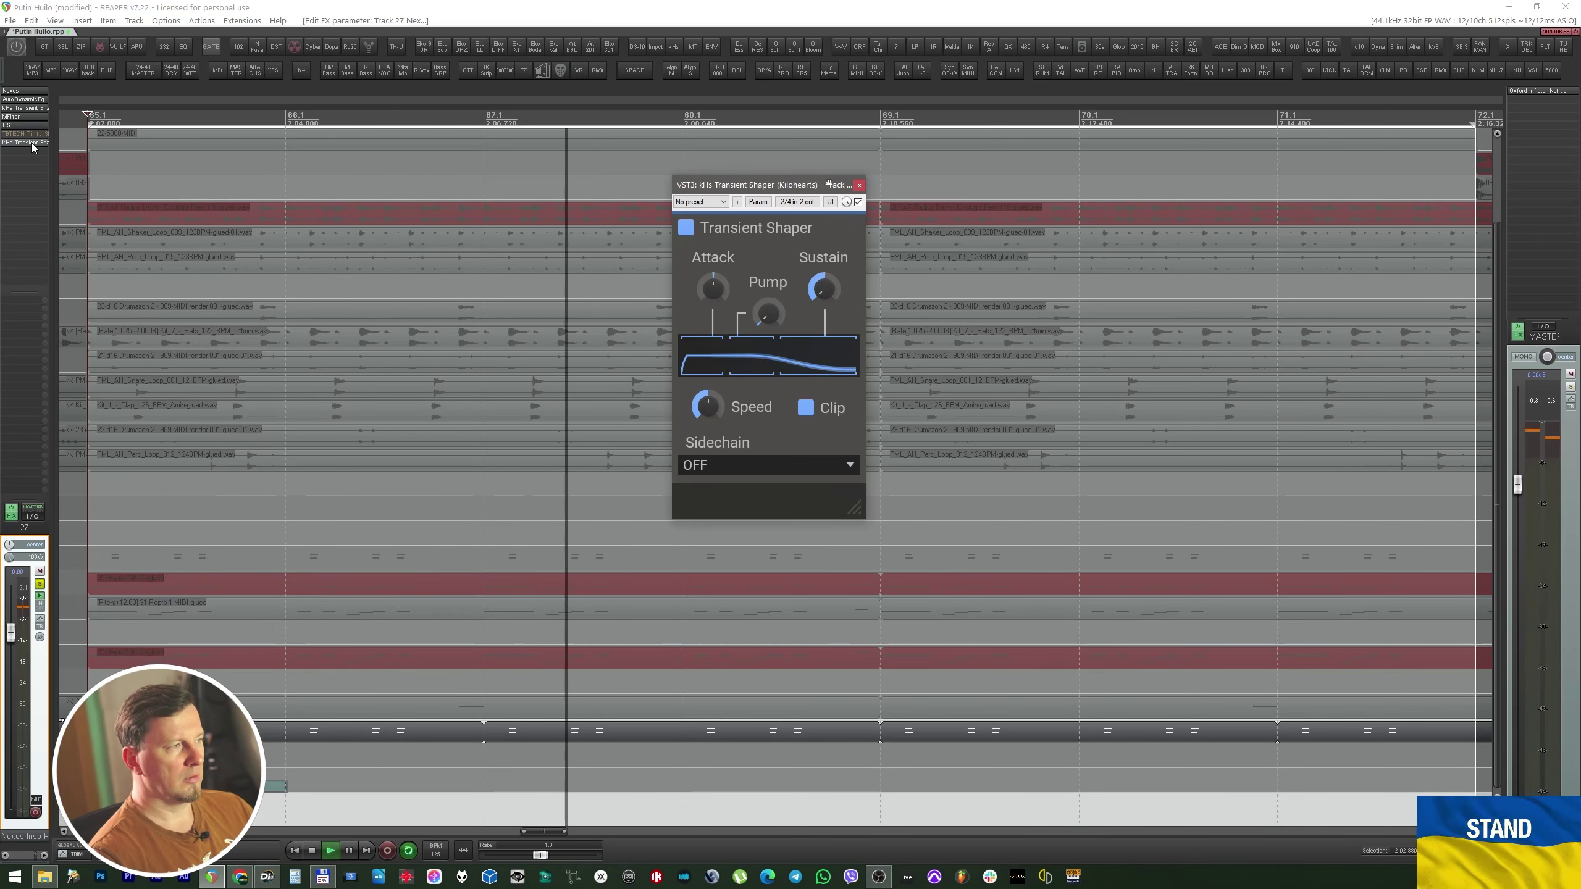
Compare kHs Transient Shaper with Trinity Shaper by alternating their bypass, and close the kHs window.
left_click_drag(724, 191, 1308, 355)
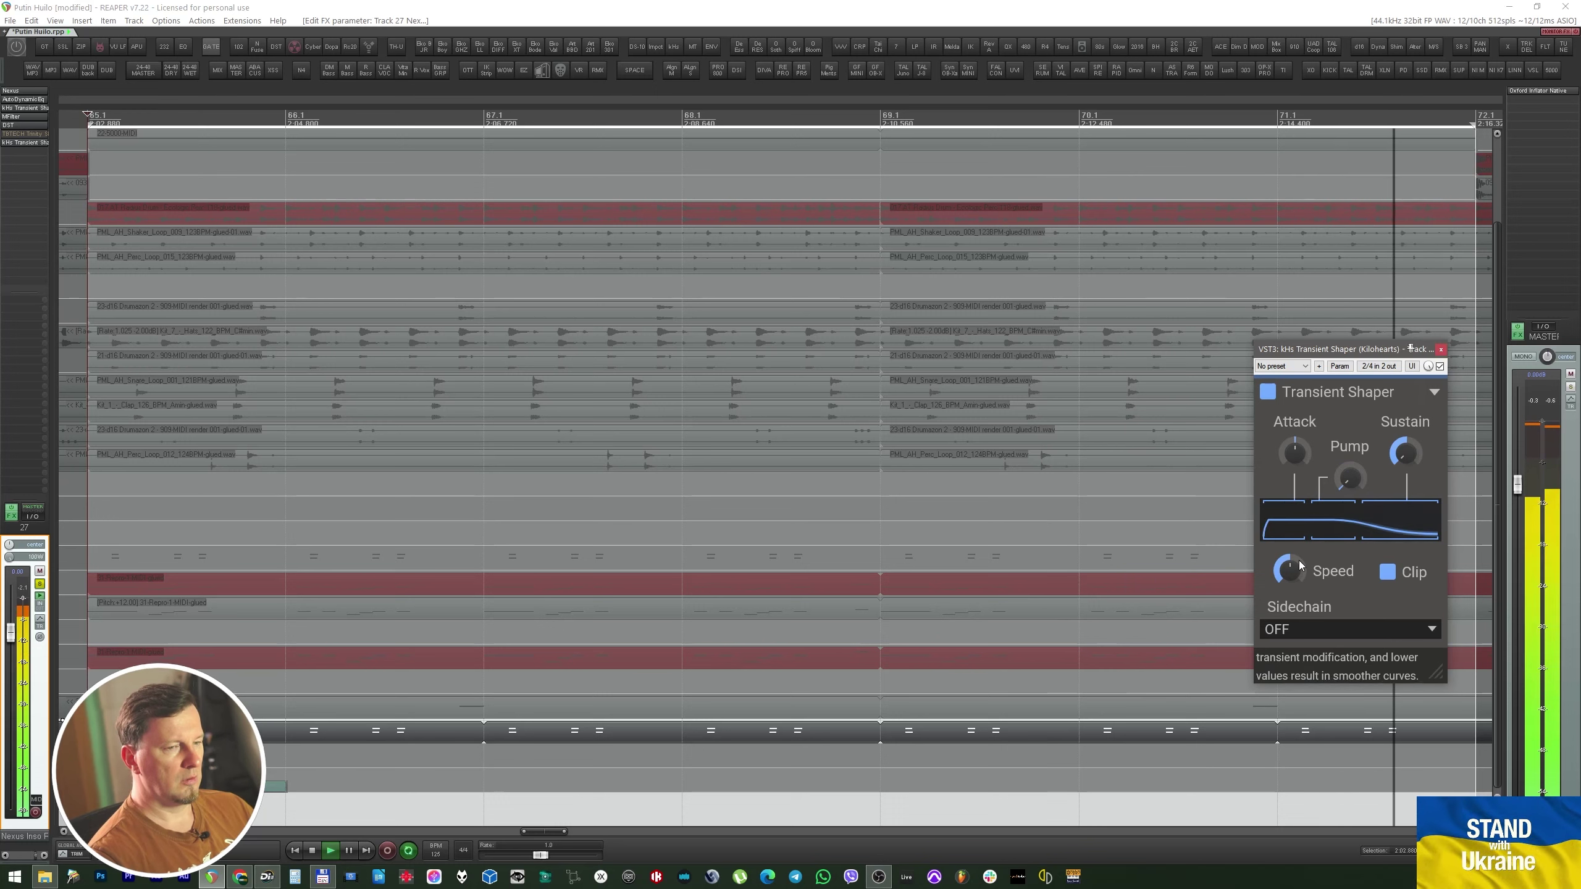
double_click(23, 135)
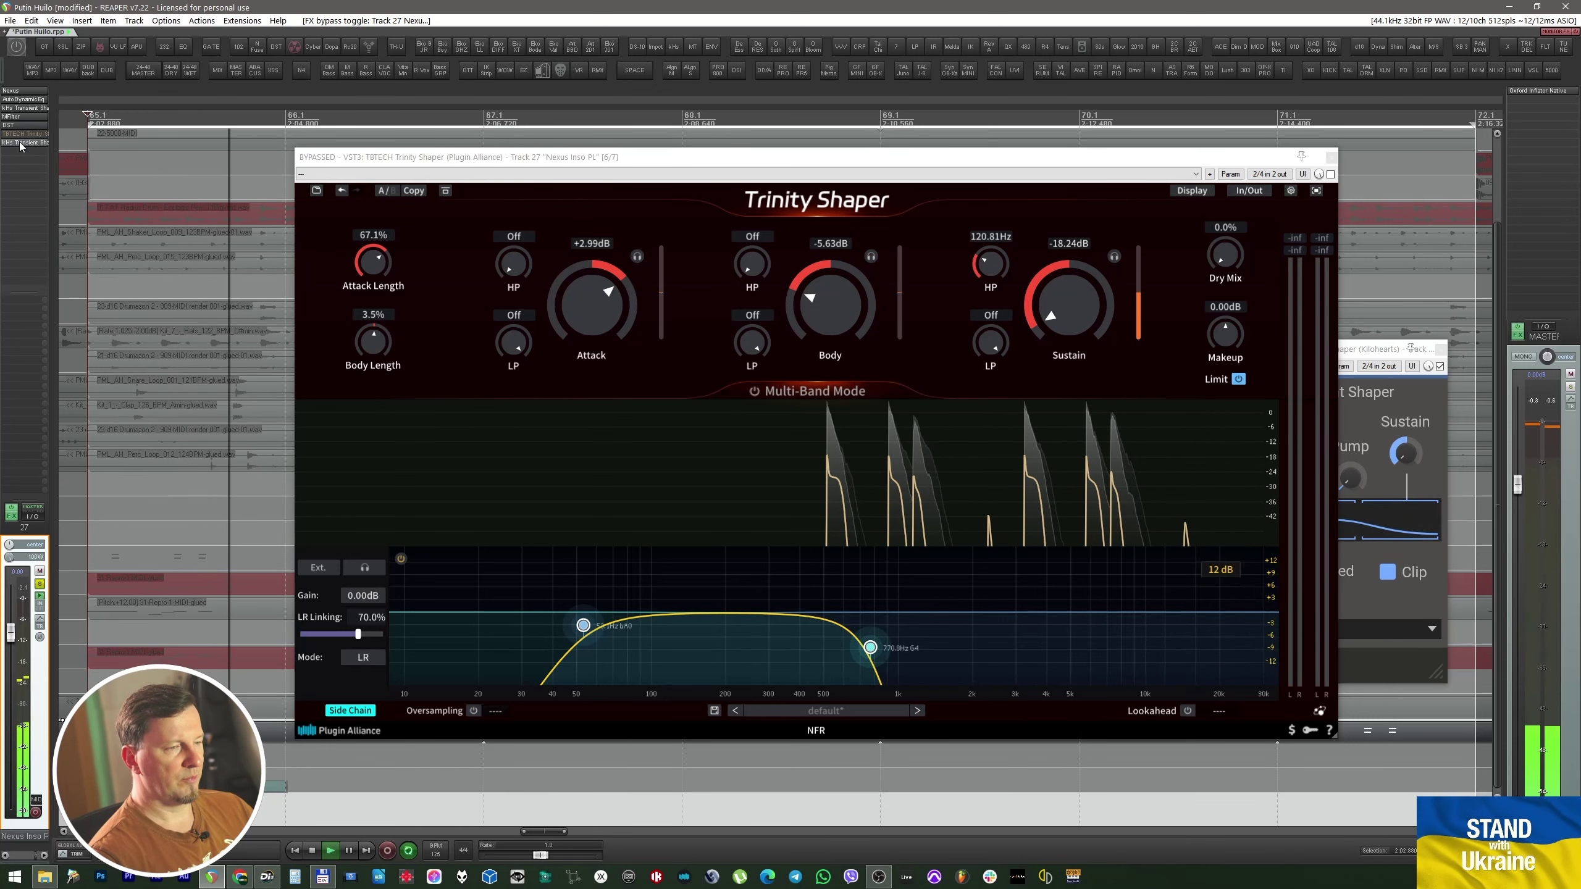
left_click(1442, 352)
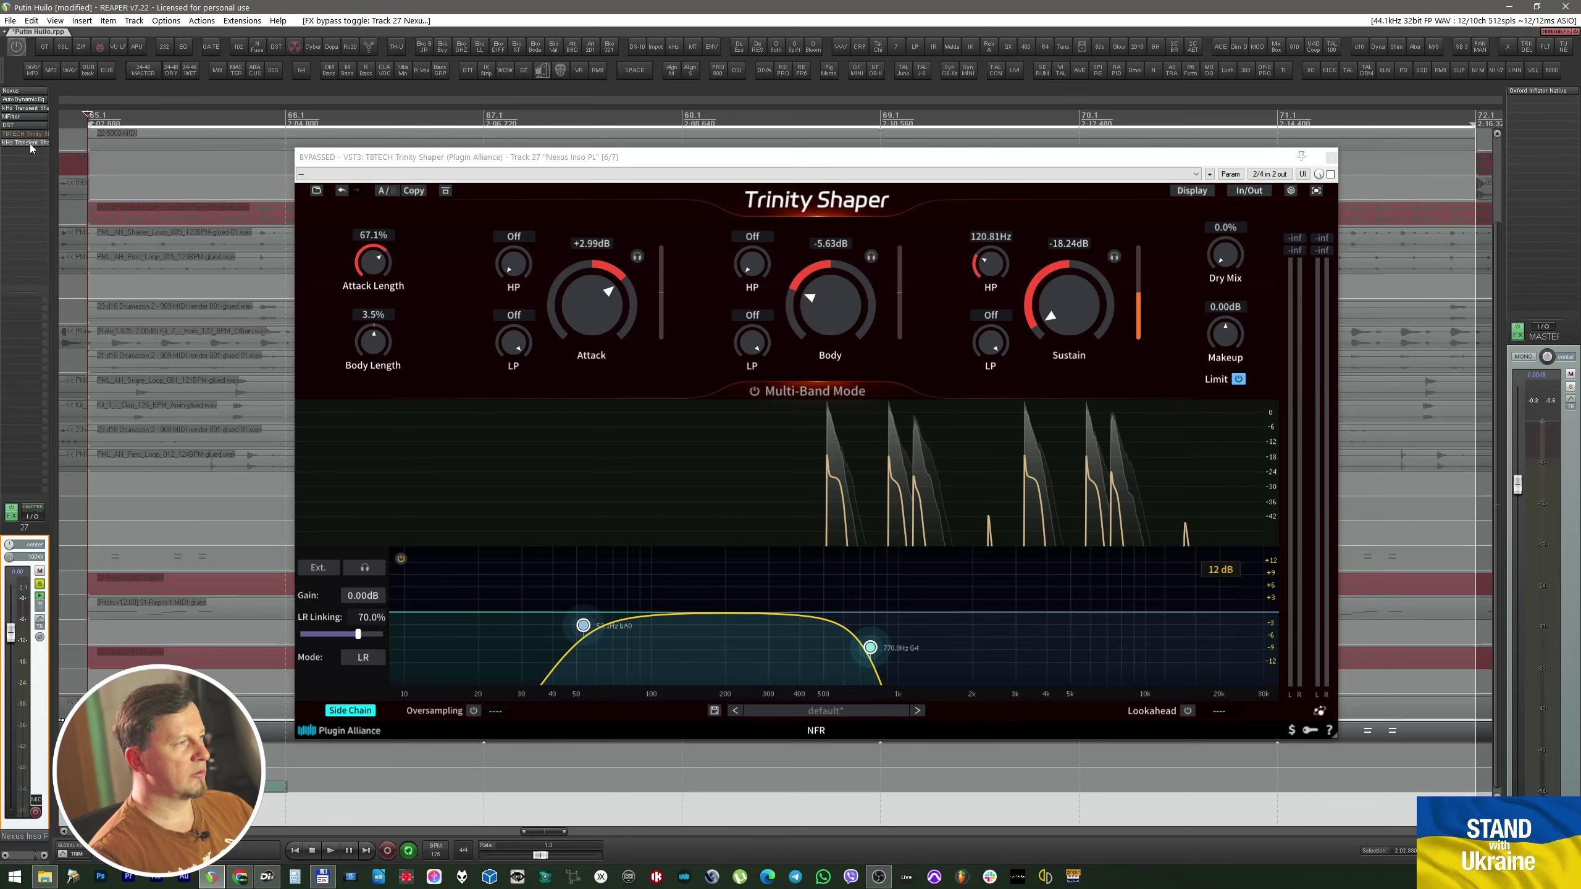
Replace the kHs plugin with DS-10 Drum Shaper, lower its Sustain to minimum, and audition the Natural and Classic modes.
key("ctrl+shift+d")
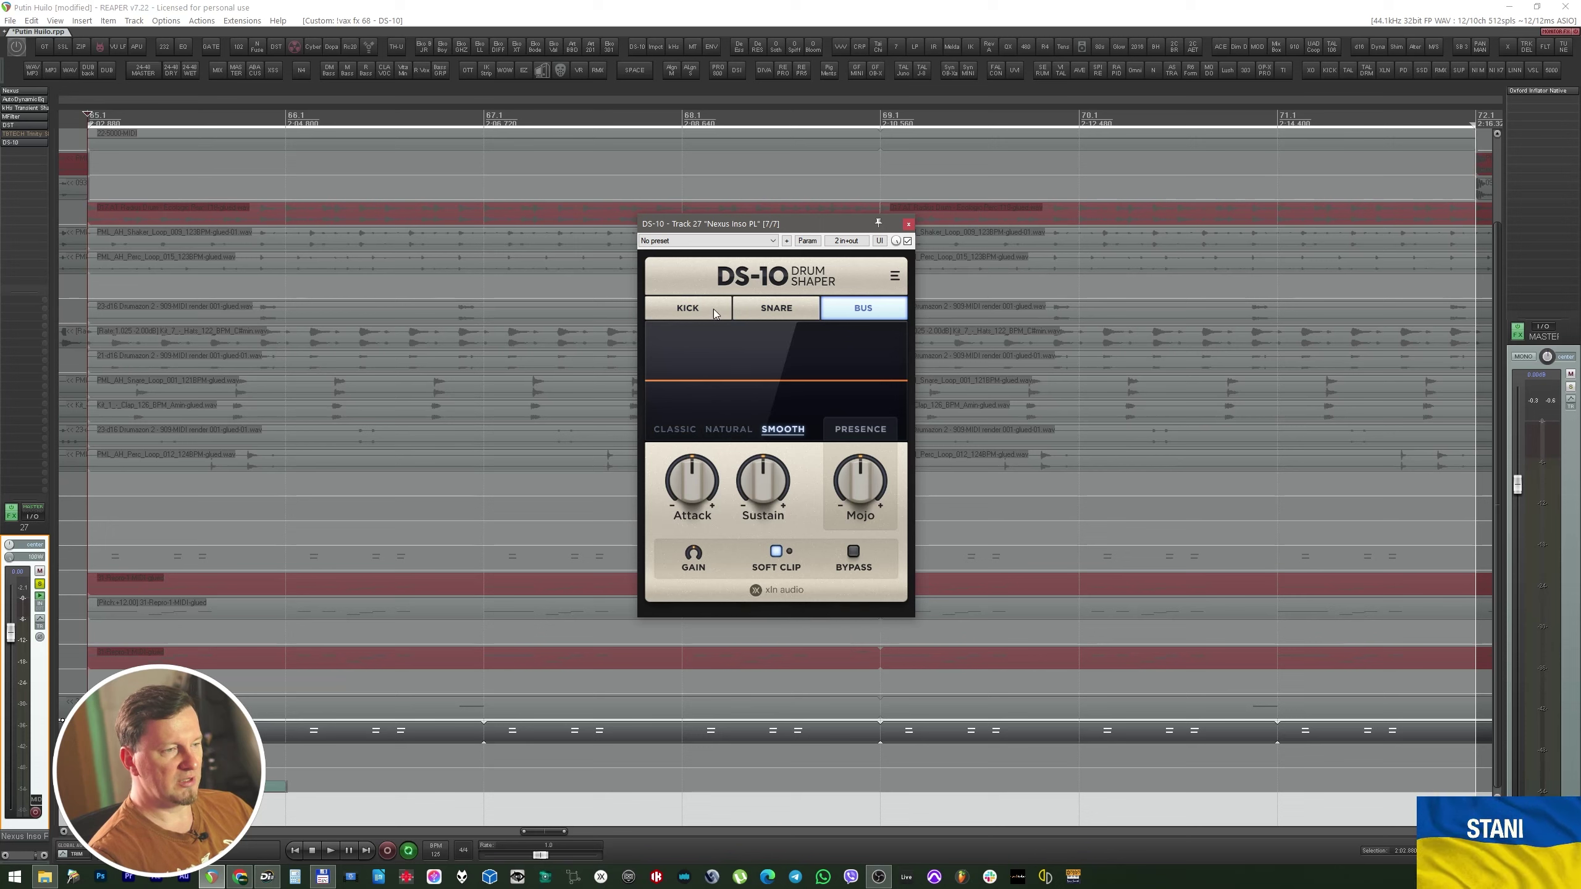
key("space")
left_click_drag(764, 479, 753, 617)
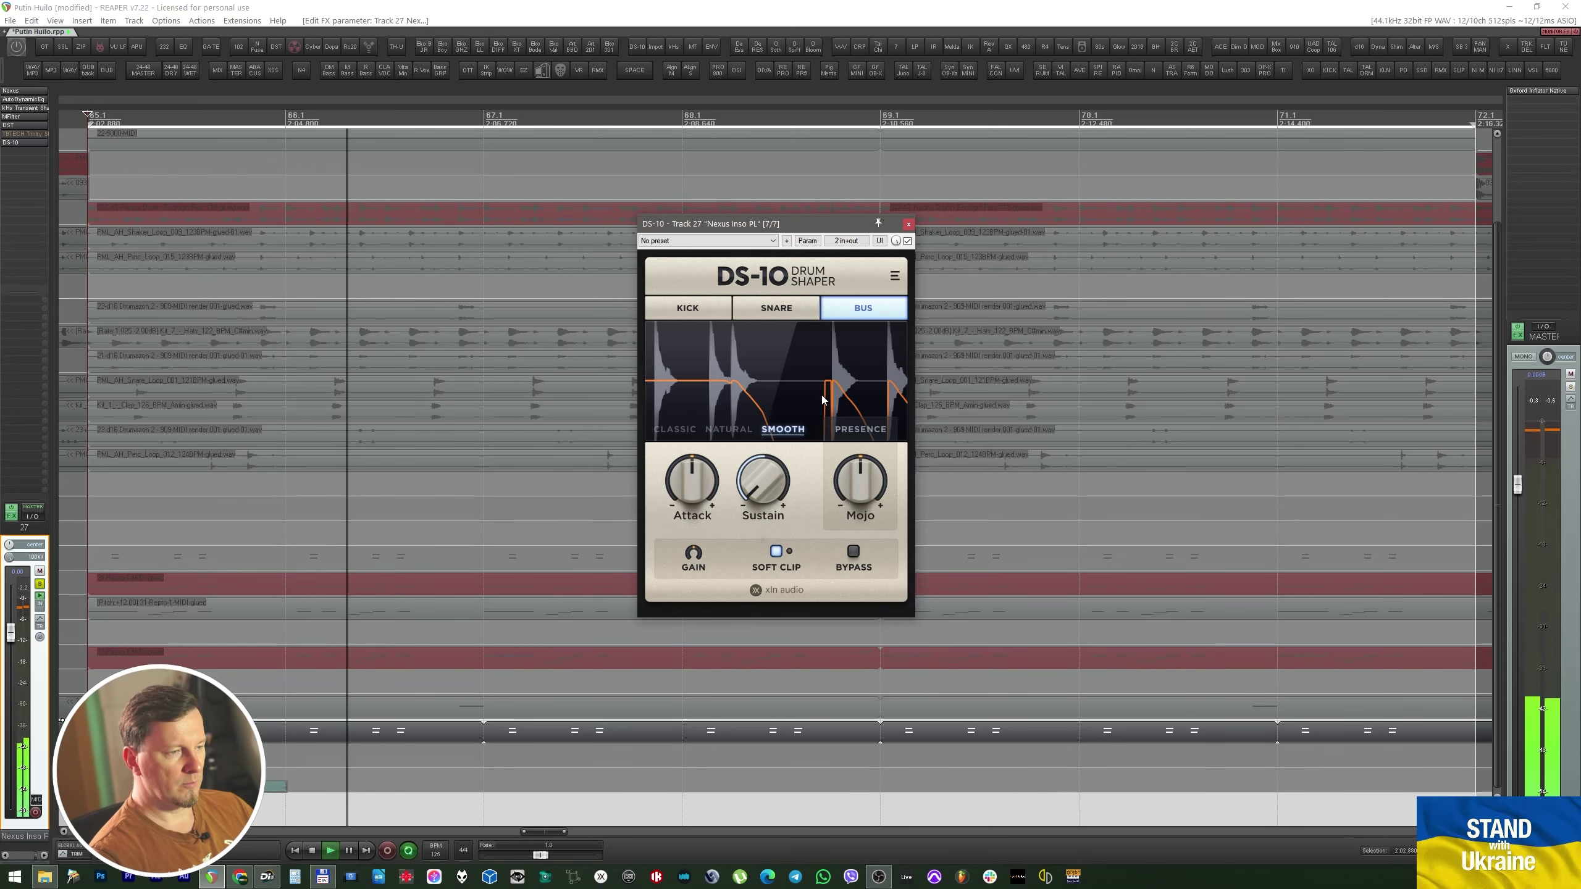
left_click(716, 432)
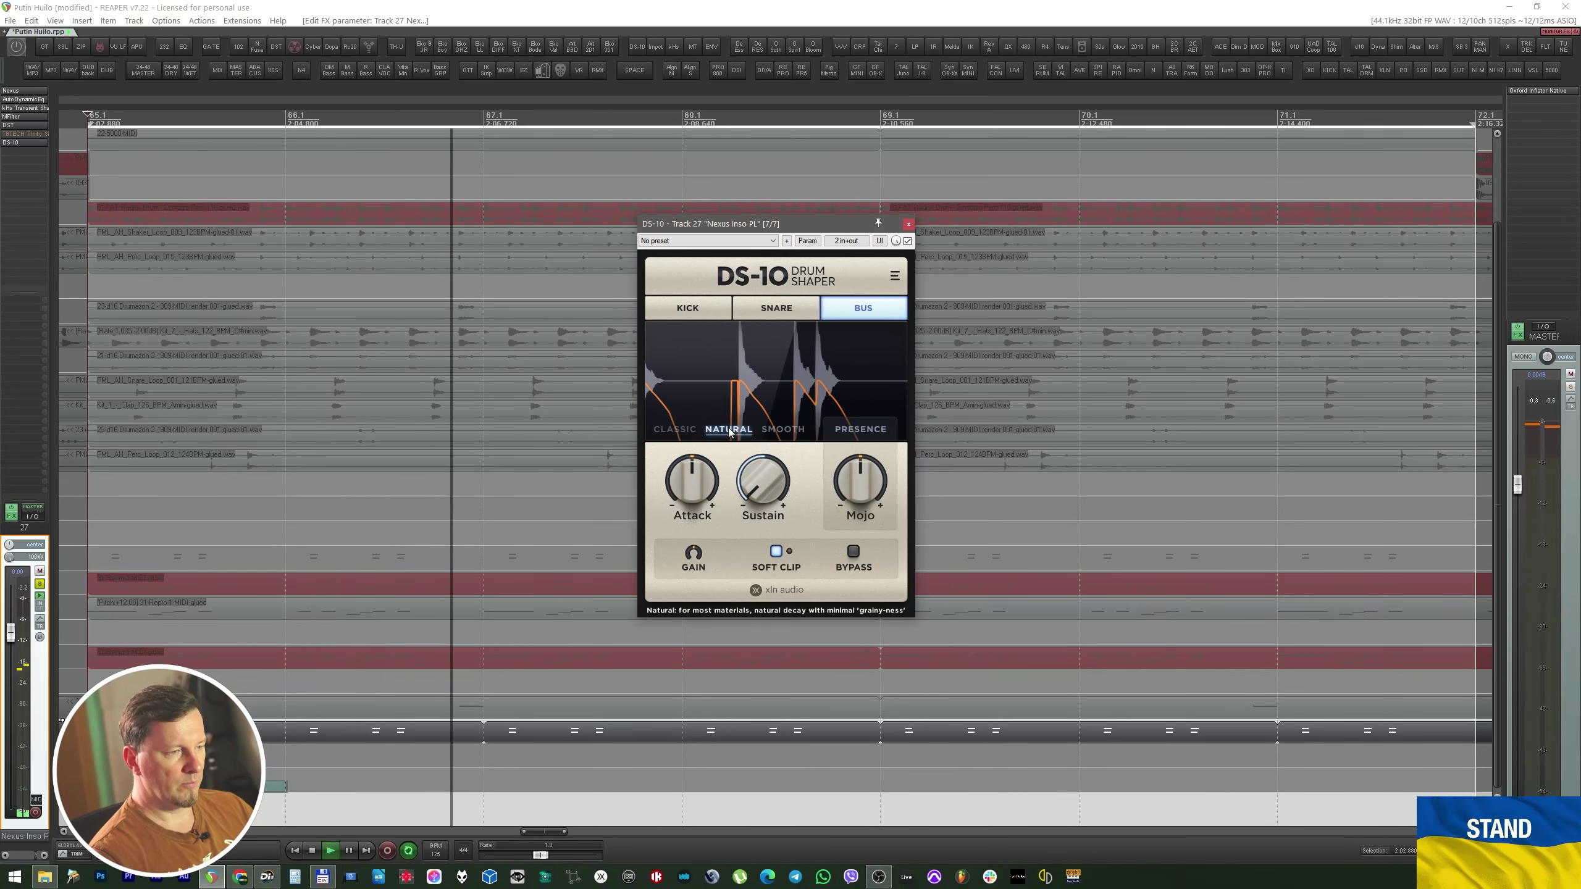
left_click(675, 429)
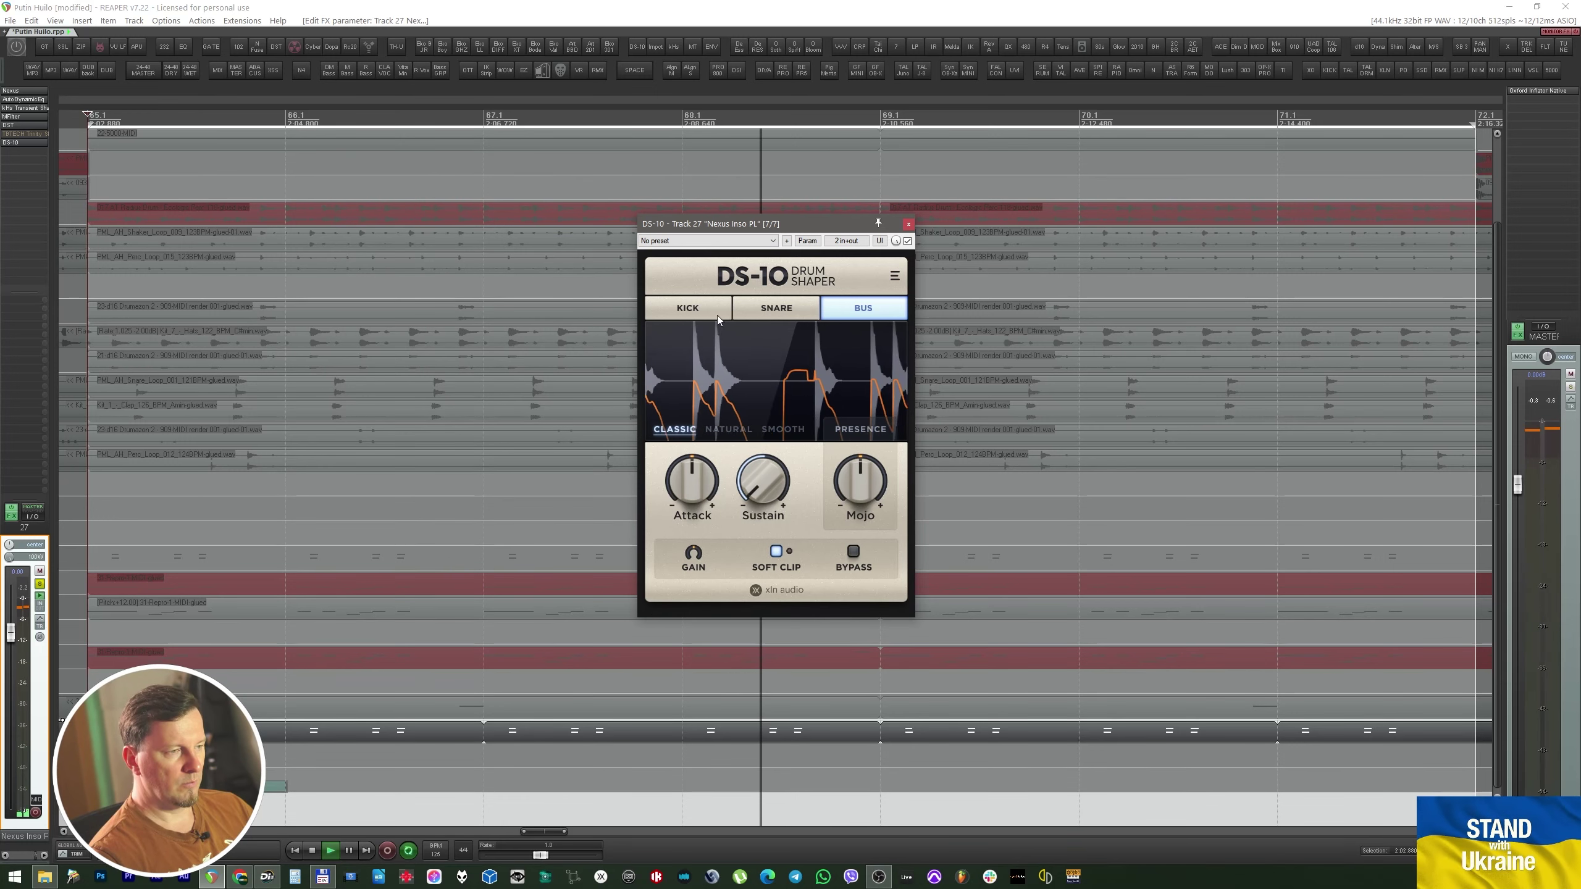
Audition DS-10's Kick and Snare types, lower Mojo to minimum in Snare, and return to Bus with Mojo centred.
left_click(705, 306)
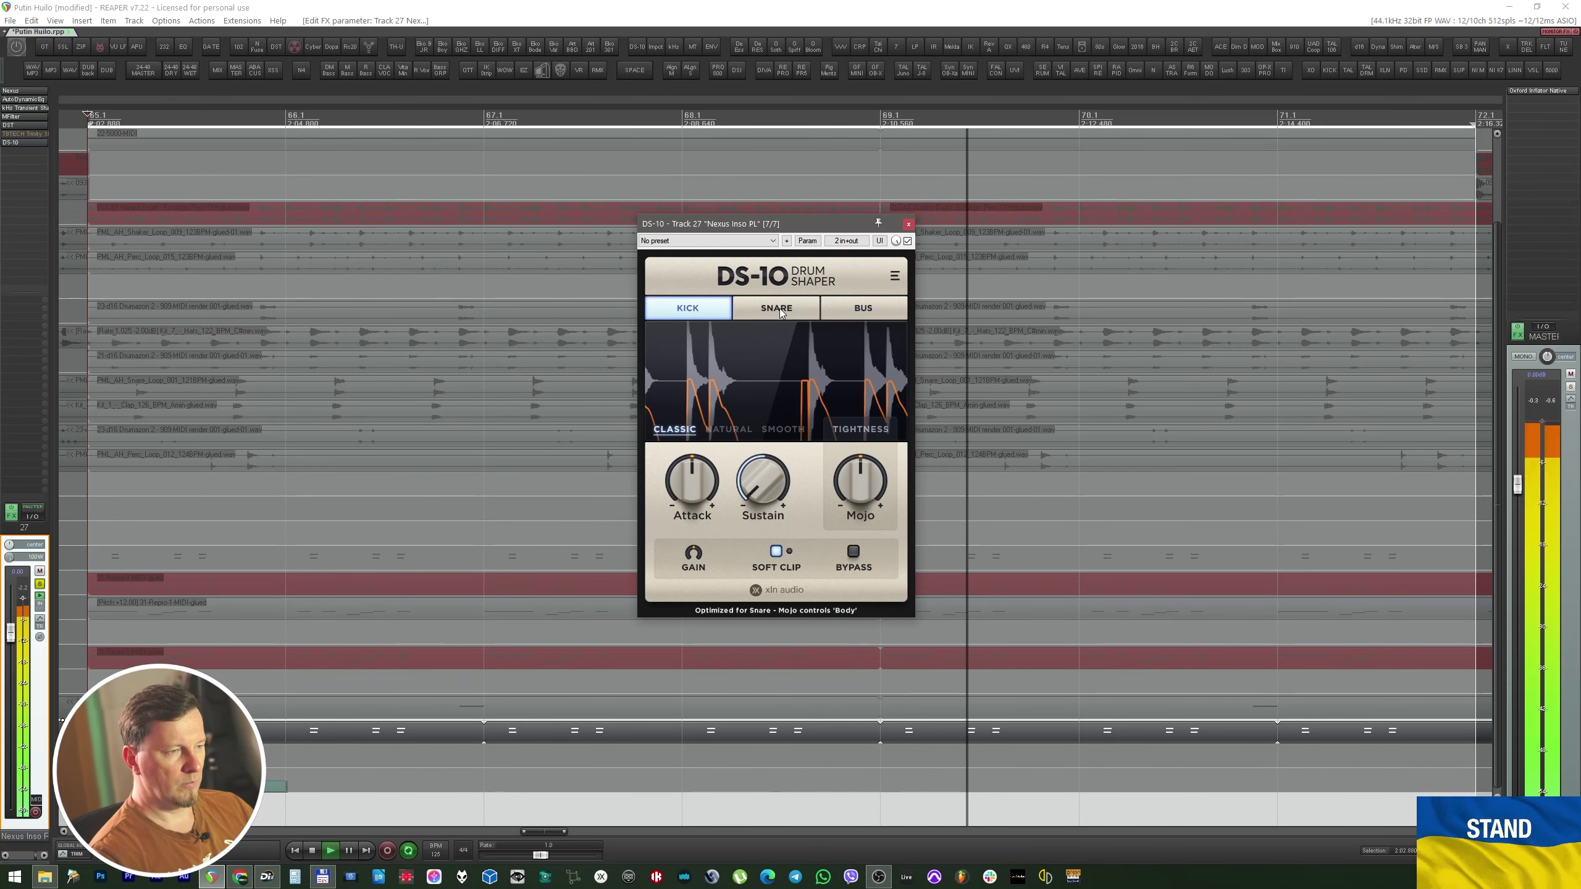
left_click(783, 310)
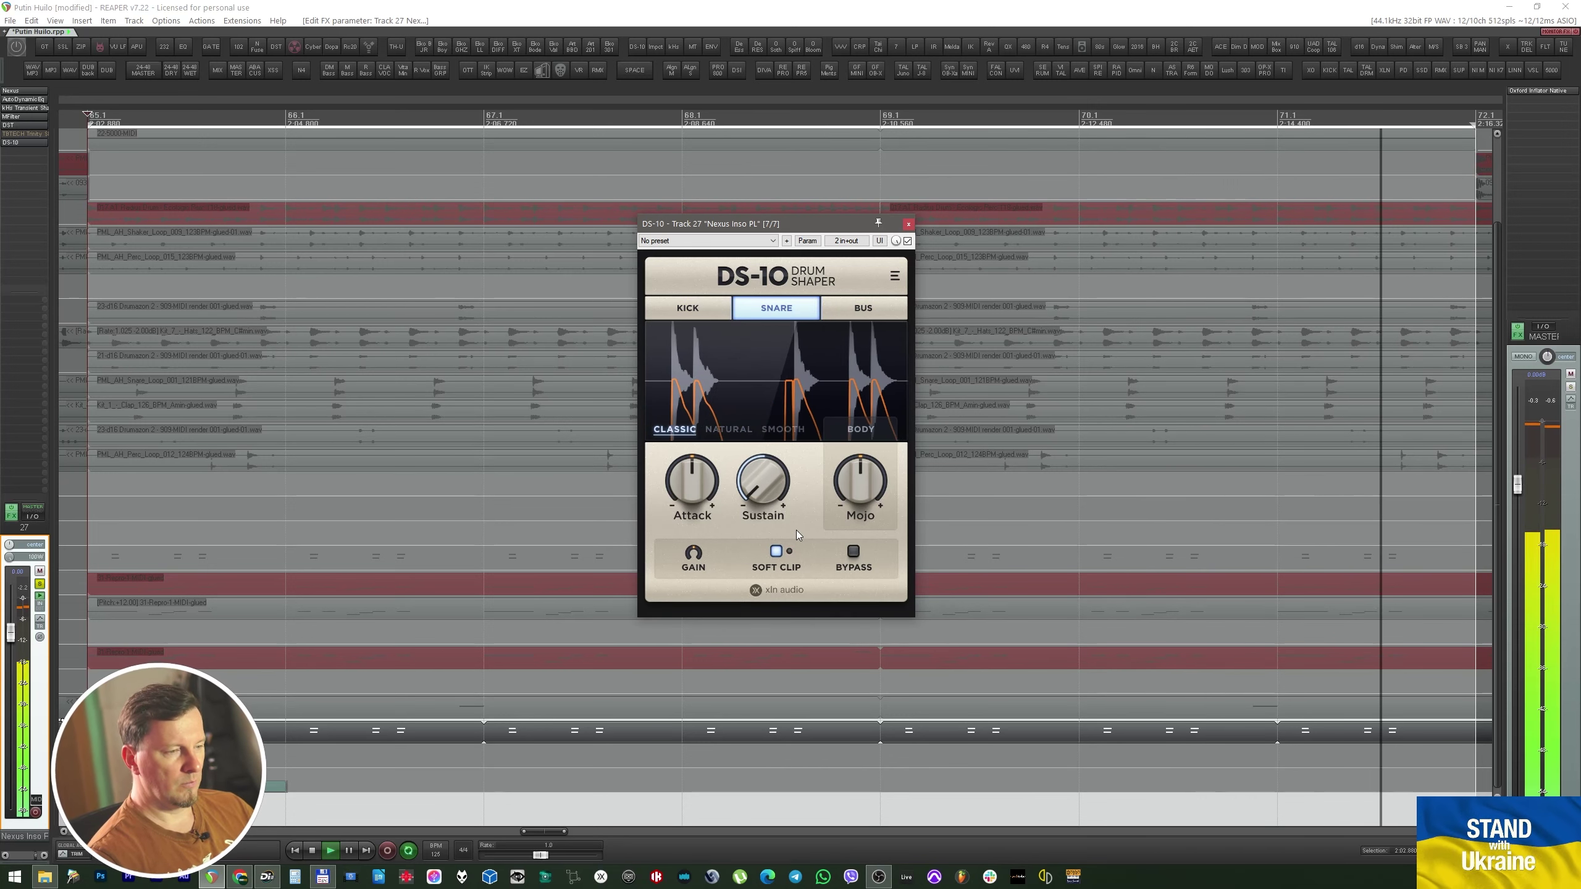
left_click_drag(879, 504, 867, 311)
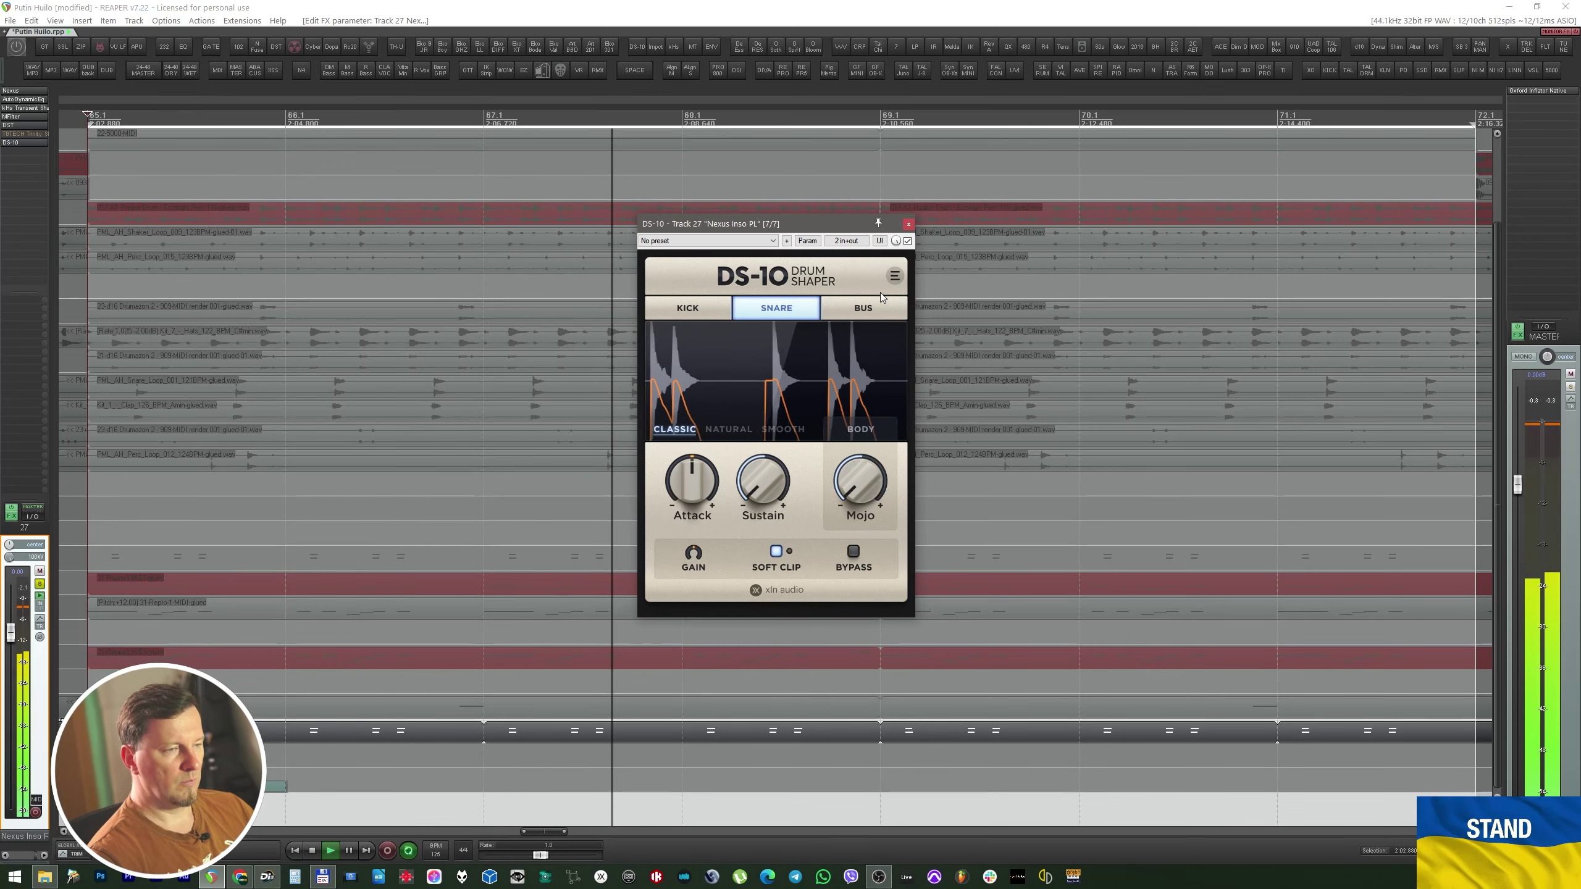
left_click(869, 307)
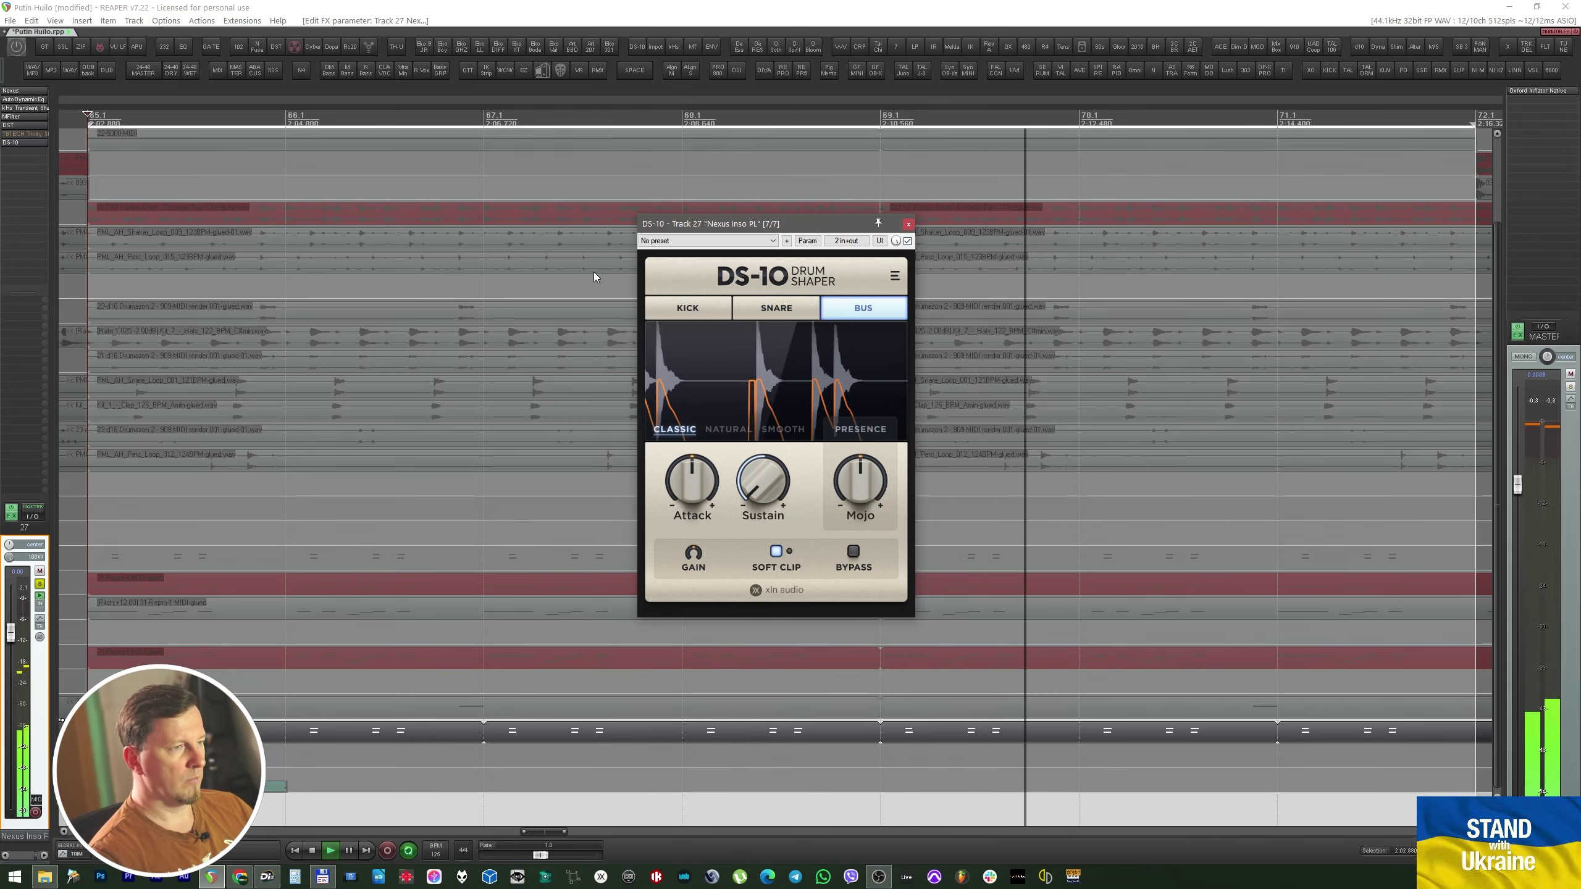
Compare DS-10 with Trinity Shaper by alternating their bypass during playback, and close both plugin windows.
left_click_drag(783, 225, 1330, 414)
key("space")
key("b")
key("space")
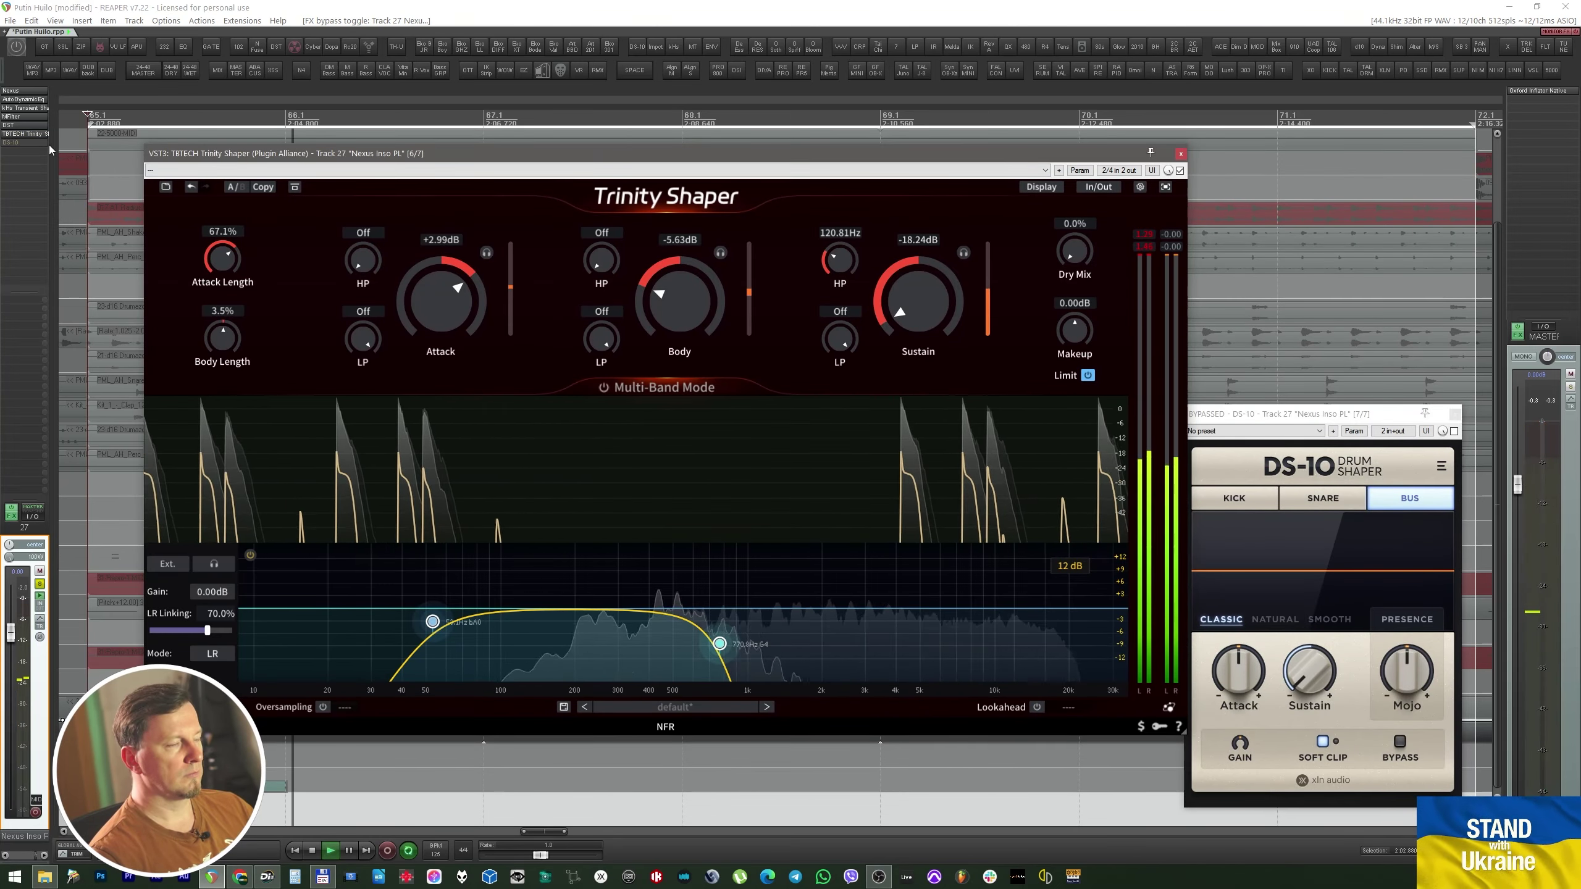
key("b")
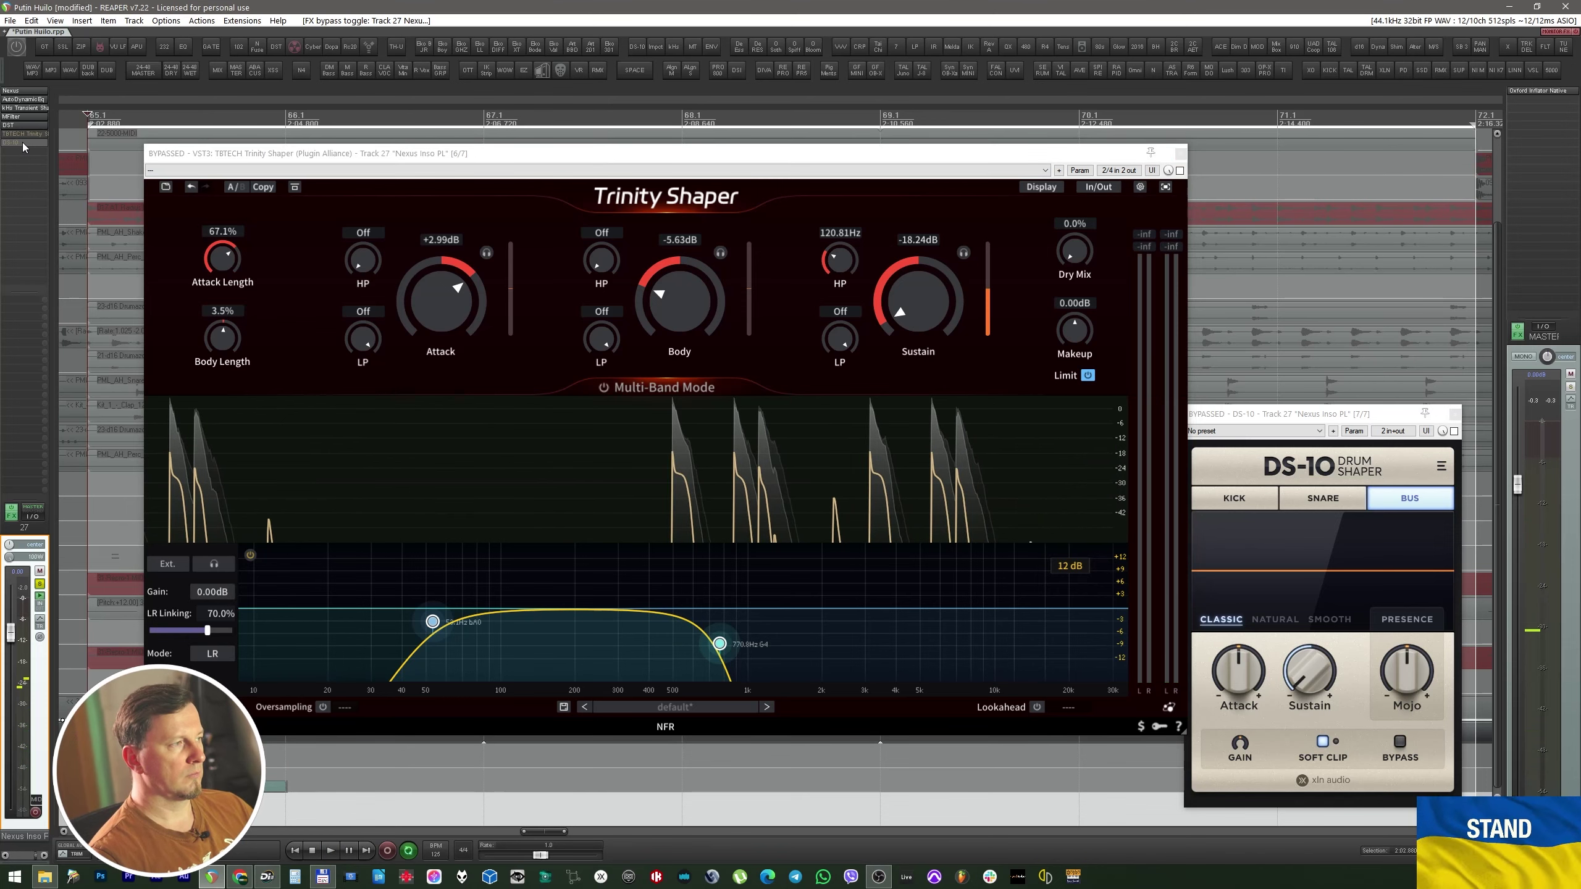
key("space")
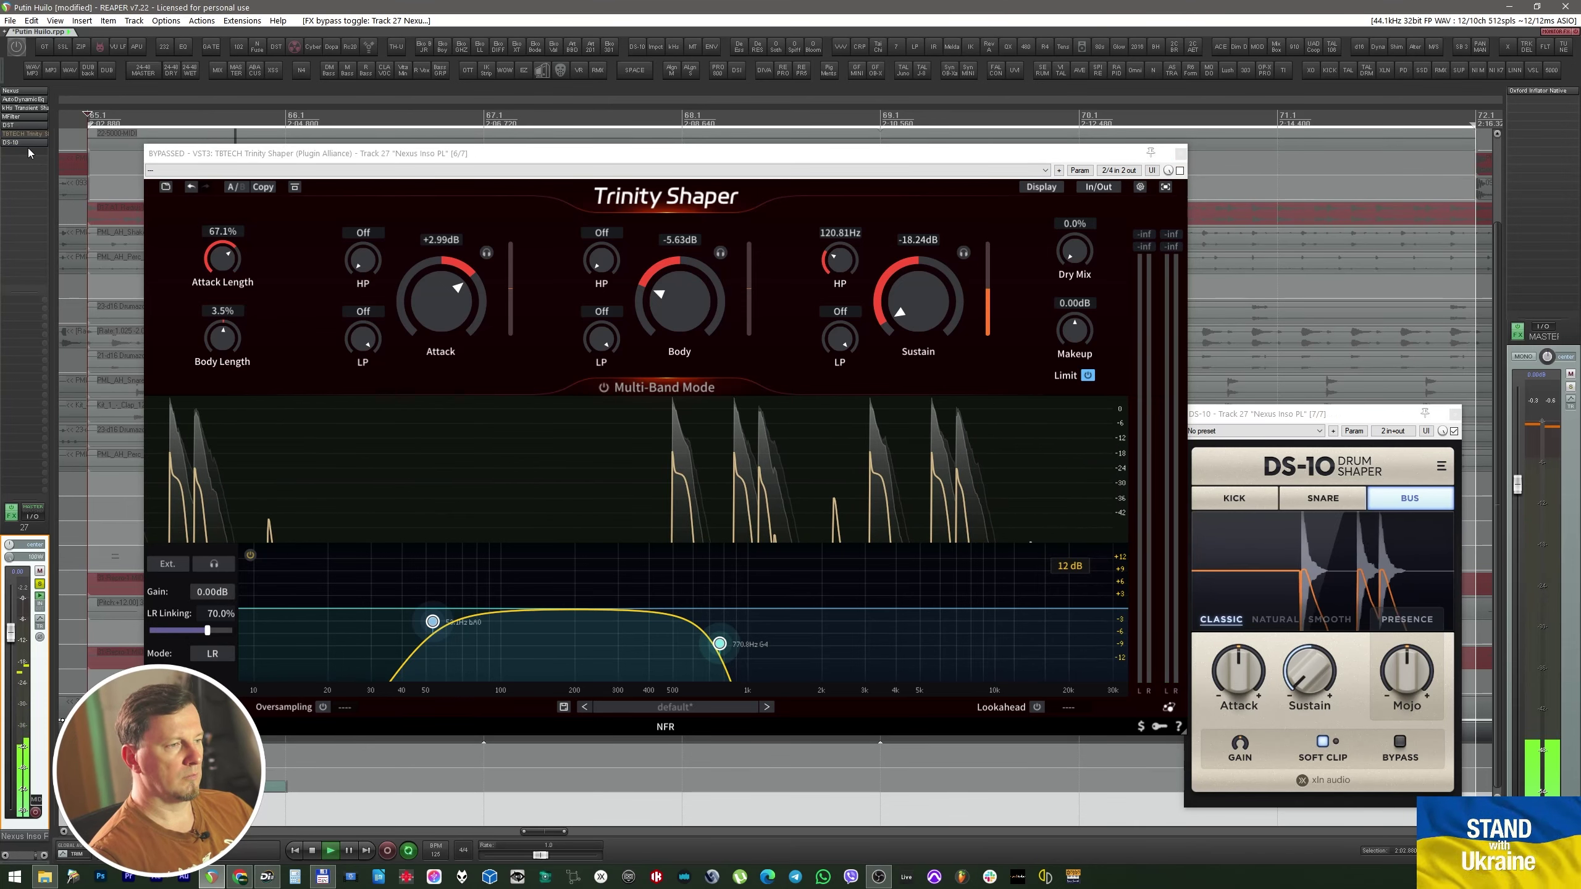
left_click(1351, 410)
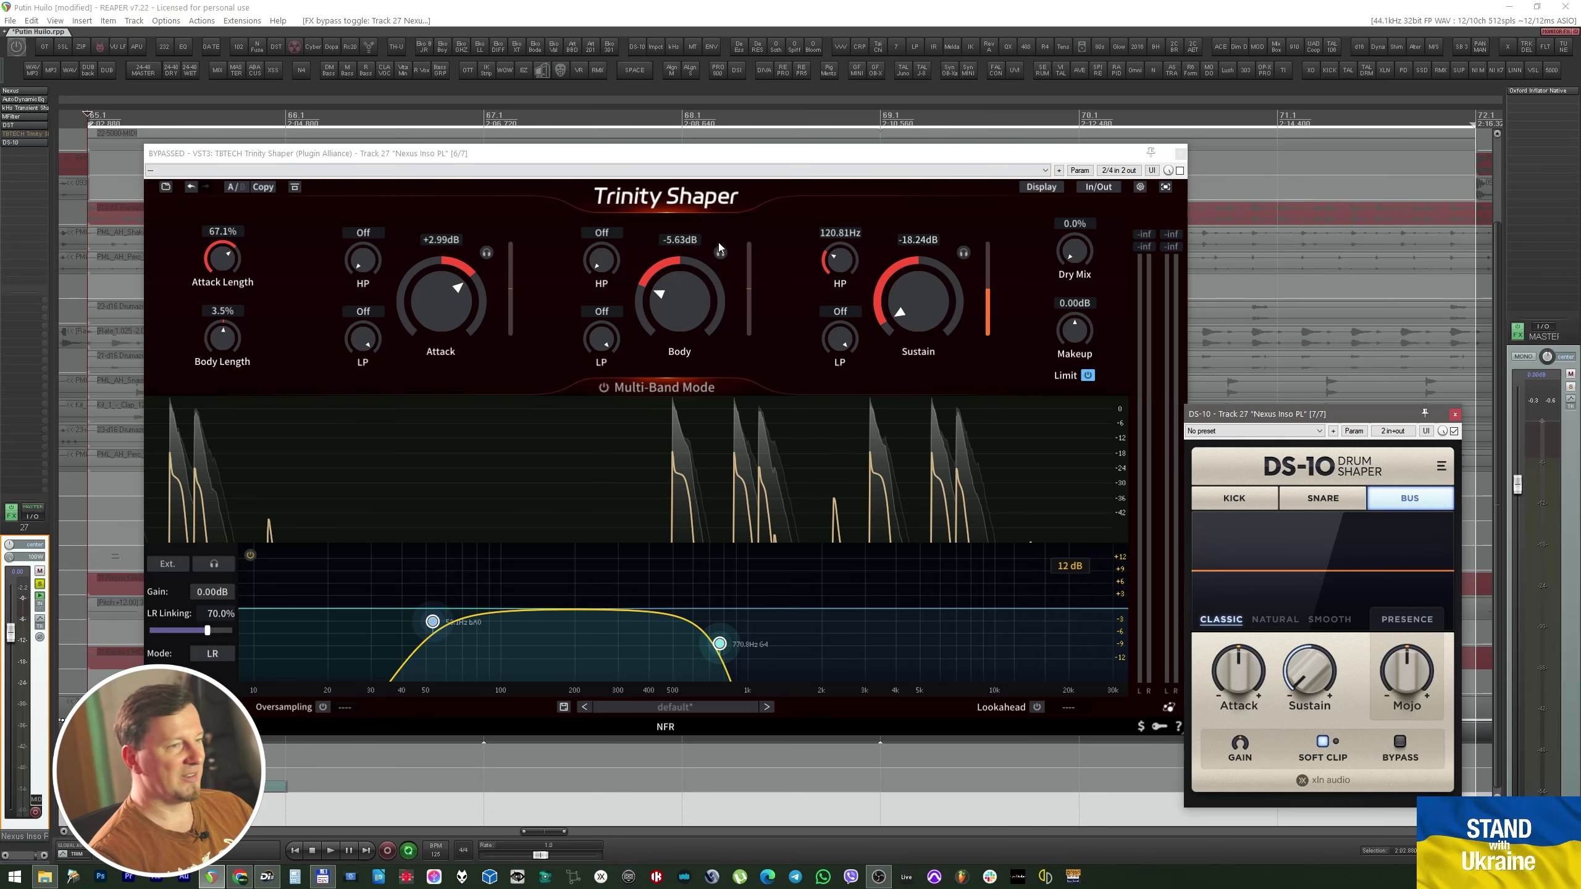
left_click_drag(956, 158, 913, 146)
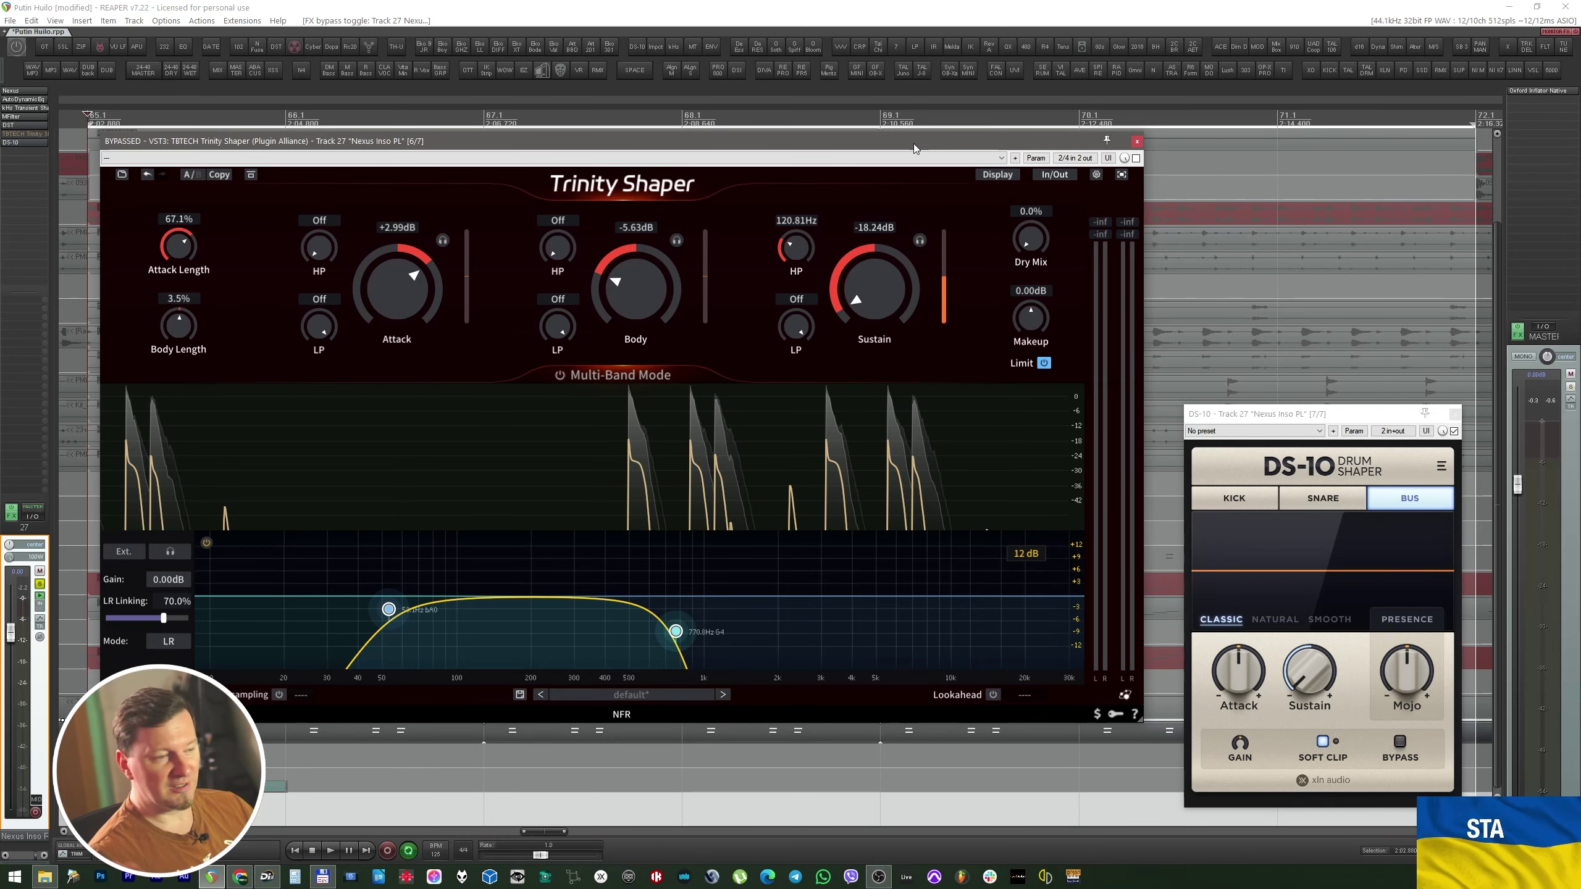
key("Escape")
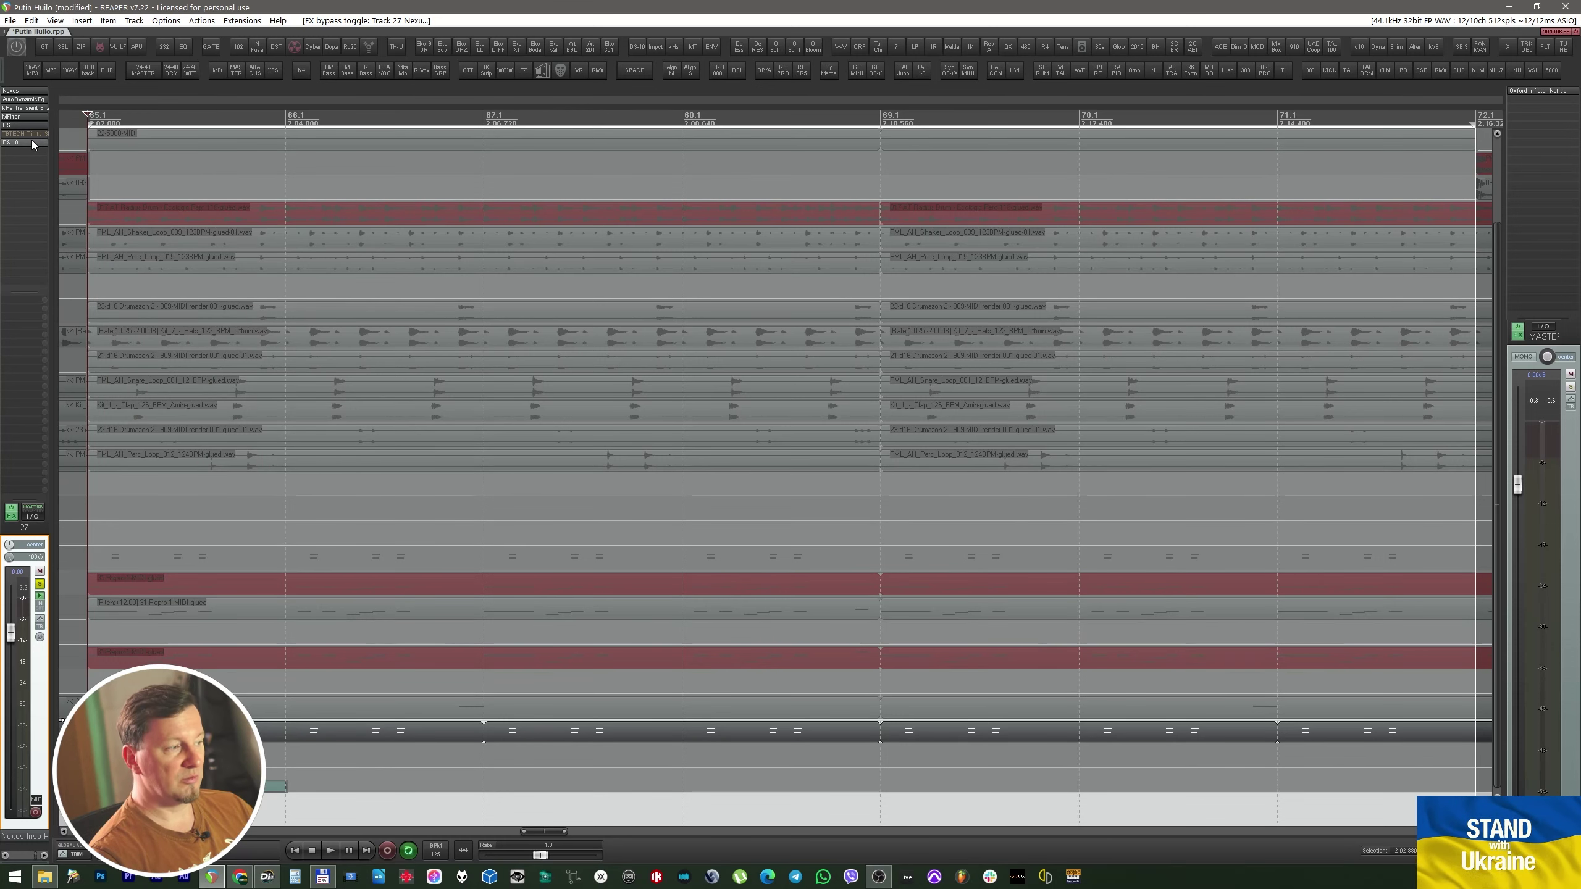
Replace DS-10 with Impact, set its Sustain Mid to -20.0 dB and Sustain High to minimum, and switch over to Trinity Shaper for comparison.
key("i")
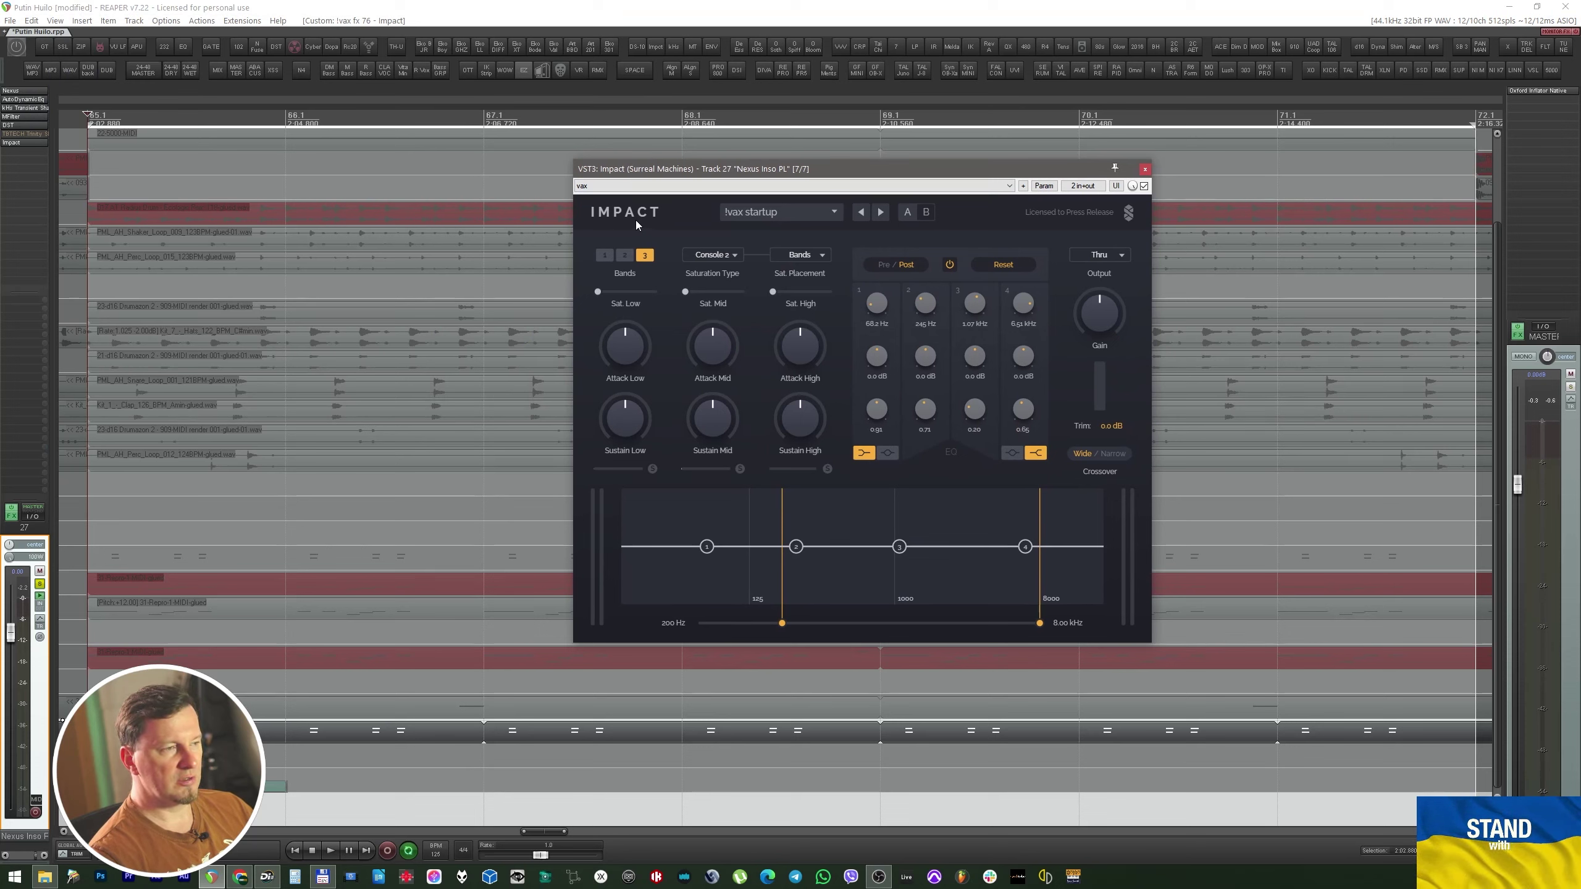
key("space")
left_click_drag(713, 418, 716, 461)
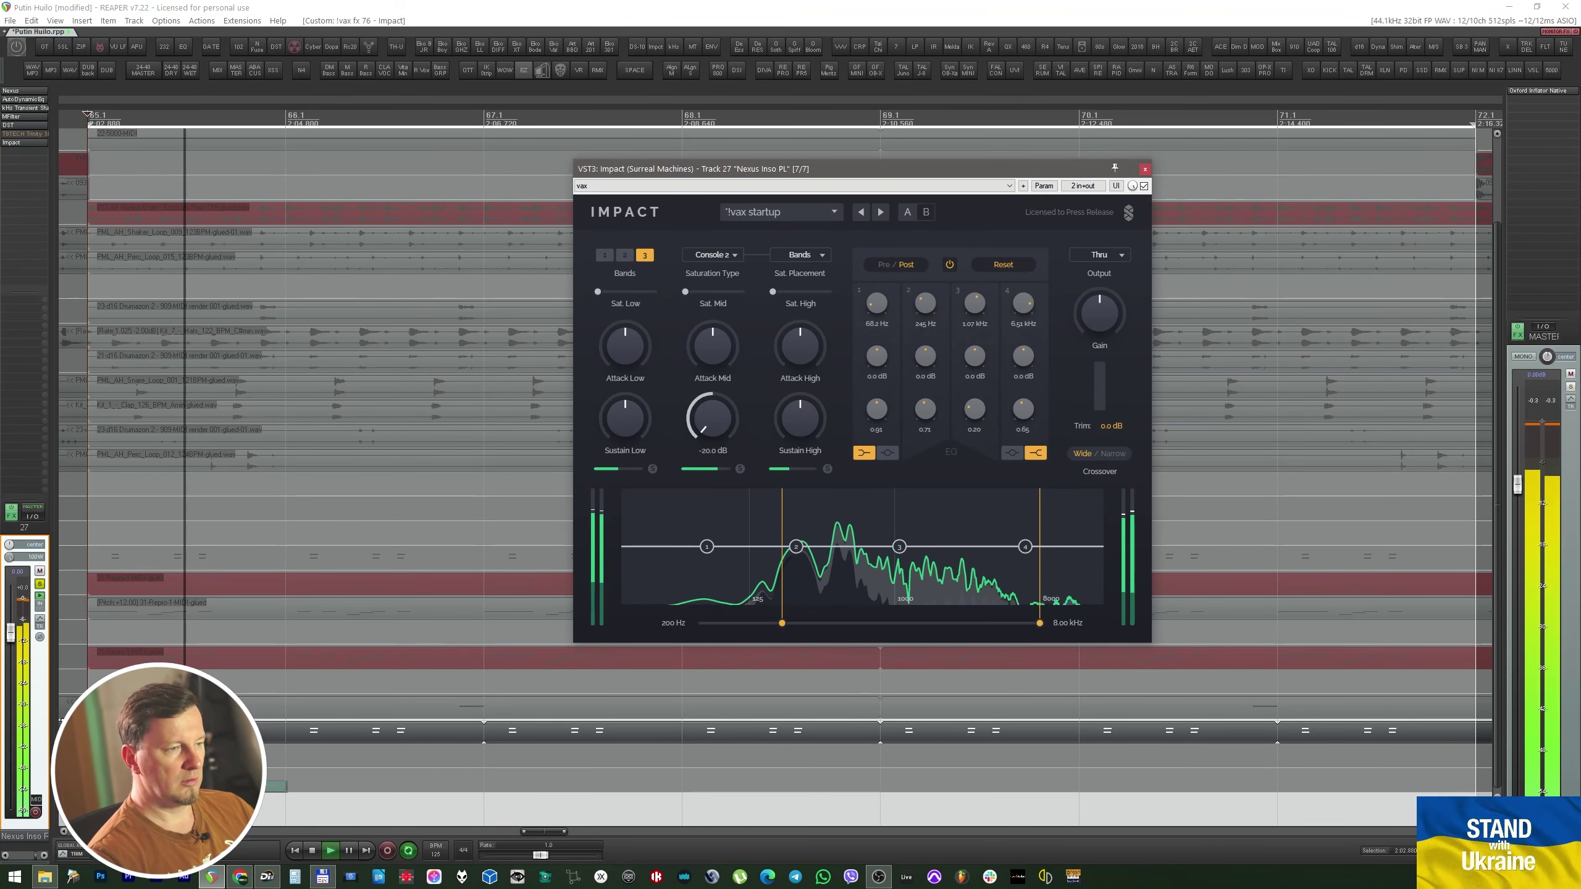
left_click_drag(793, 430, 796, 473)
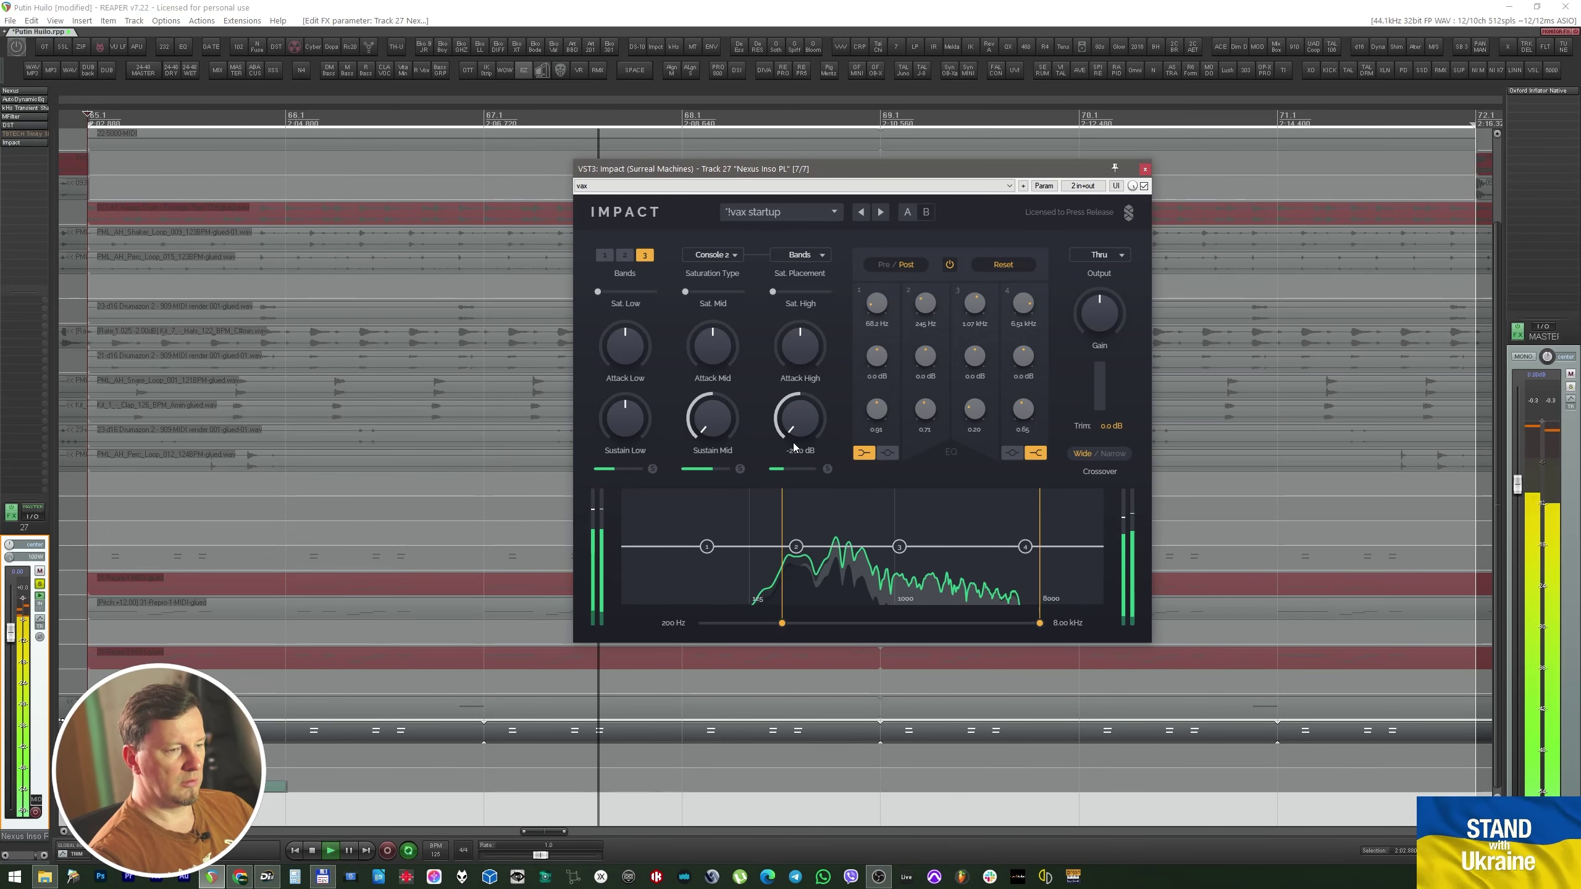
left_click(44, 135)
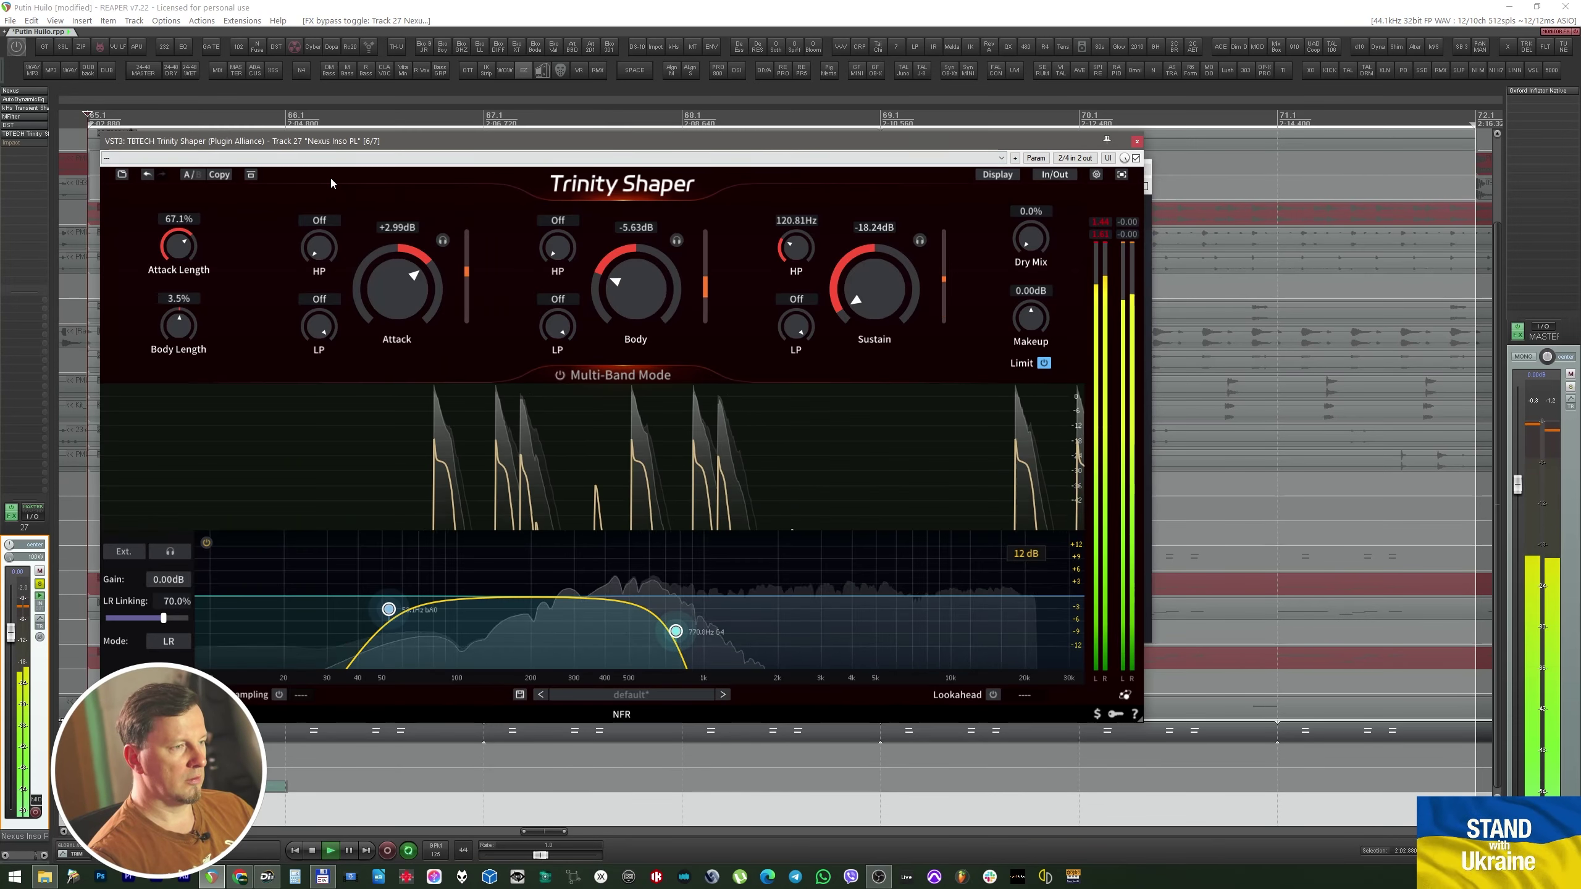
Switch back from Trinity Shaper, close Impact, and replace it with Oxford Envolution on the Nexus track.
left_click(38, 142)
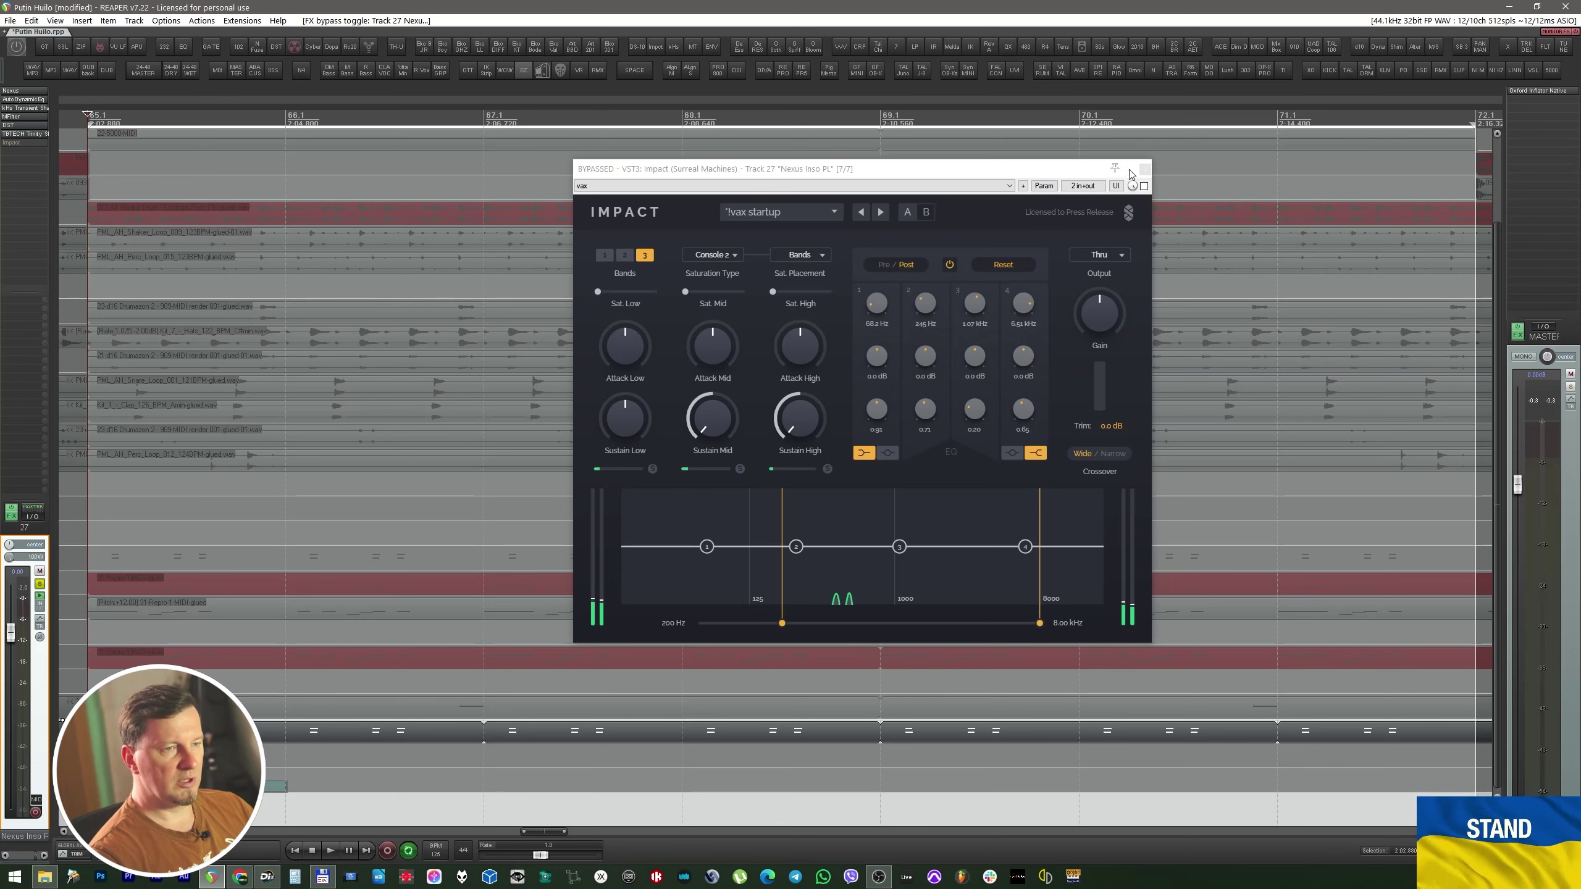
left_click(1145, 169)
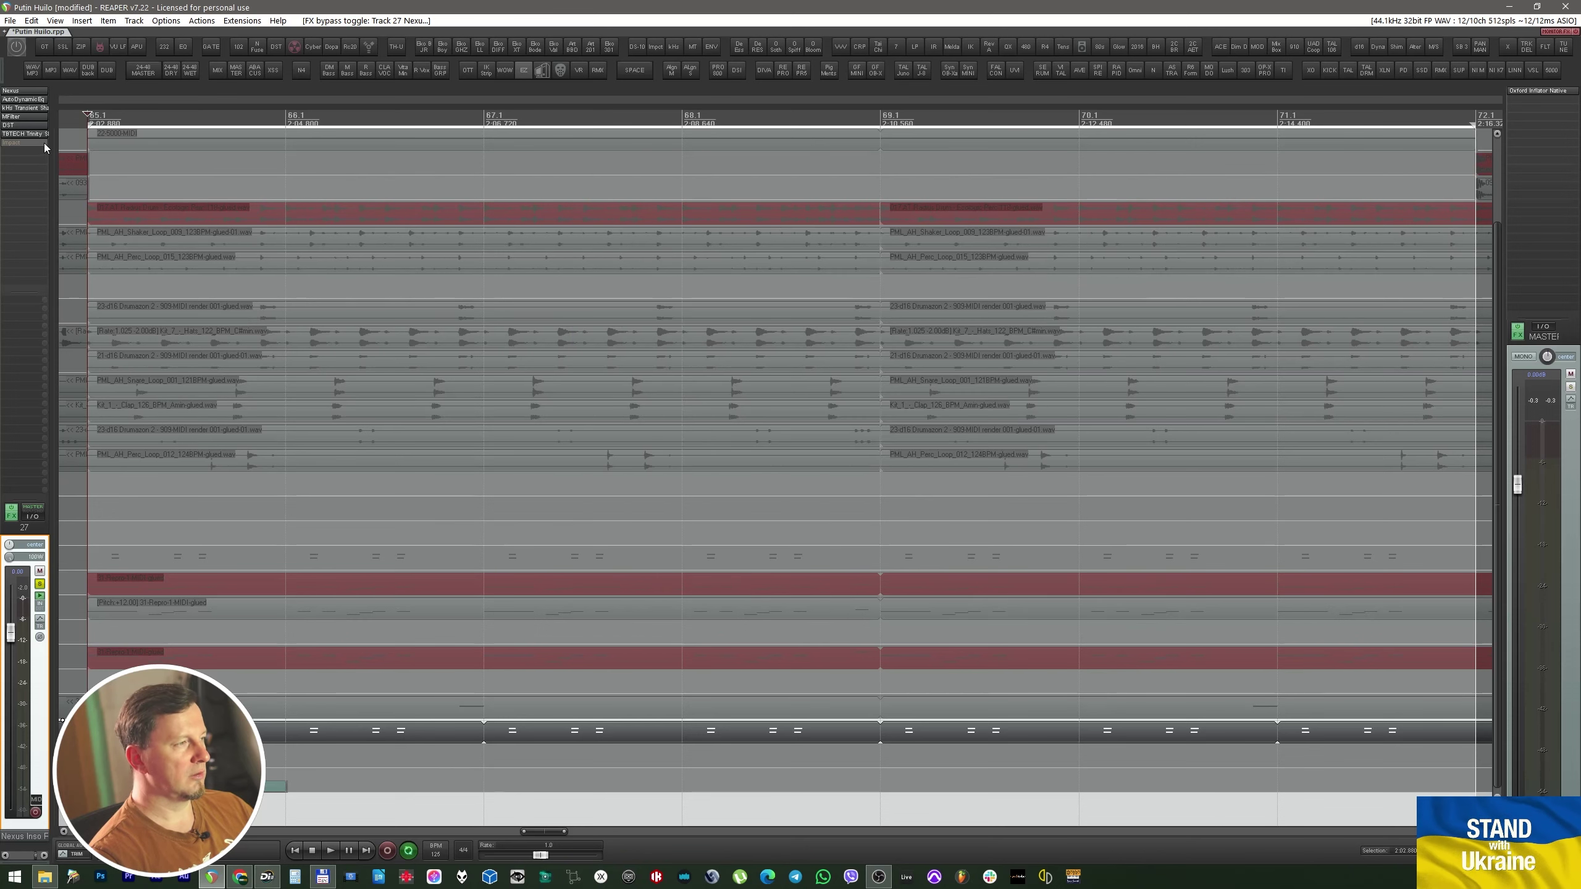
left_click(712, 50)
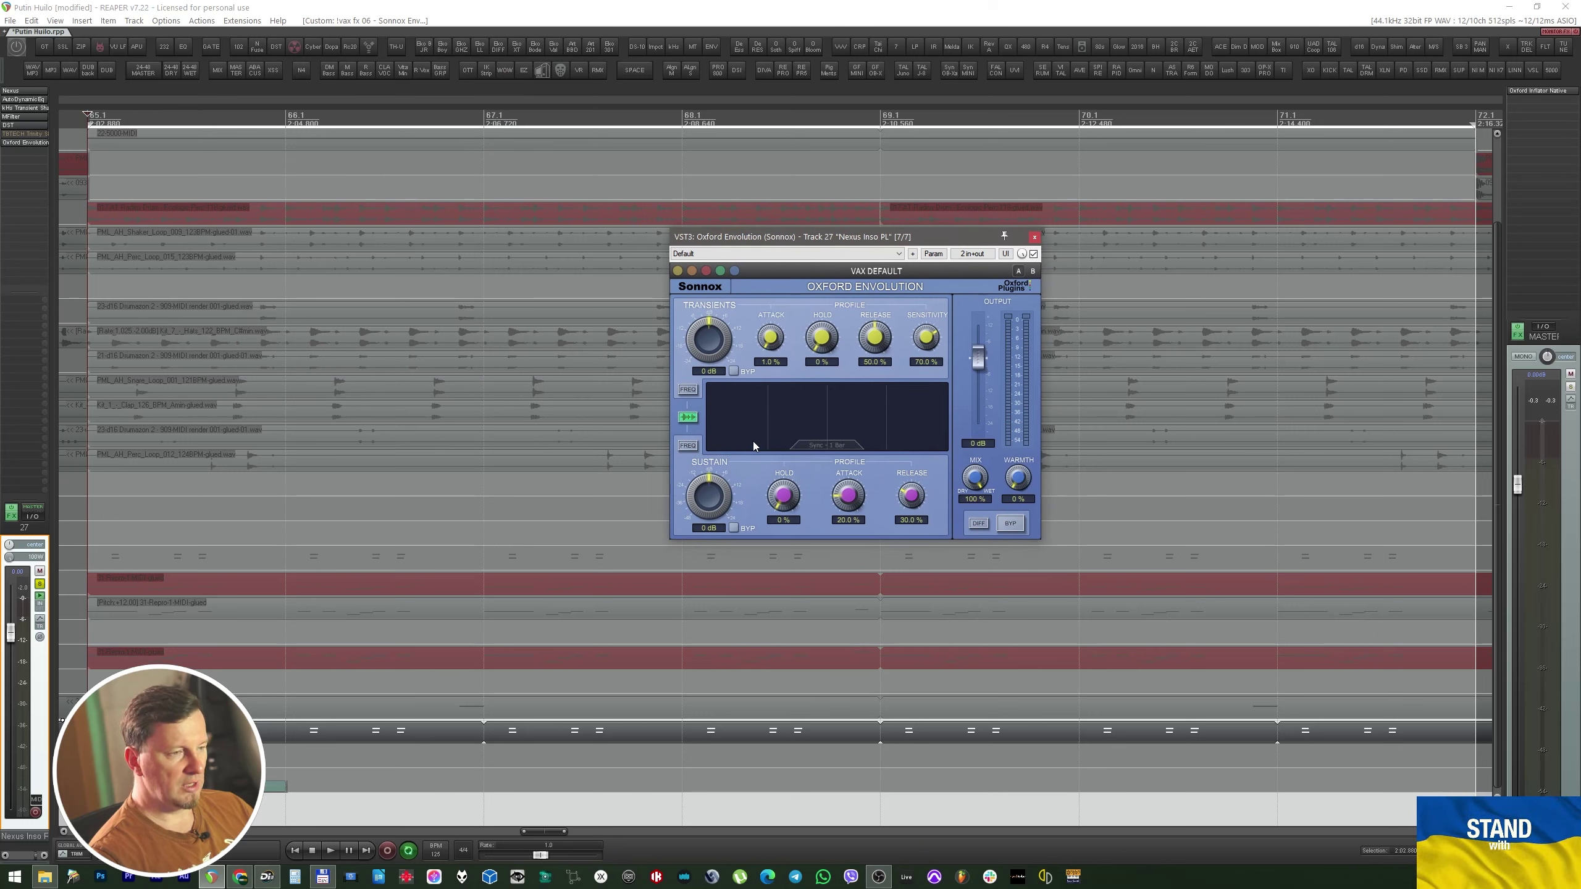
Enable frequency shaping for Envolution's Sustain, lower Sustain to -48.0 dB during playback, and change the curve from Focus to Tilt at 444 Hz.
left_click(686, 448)
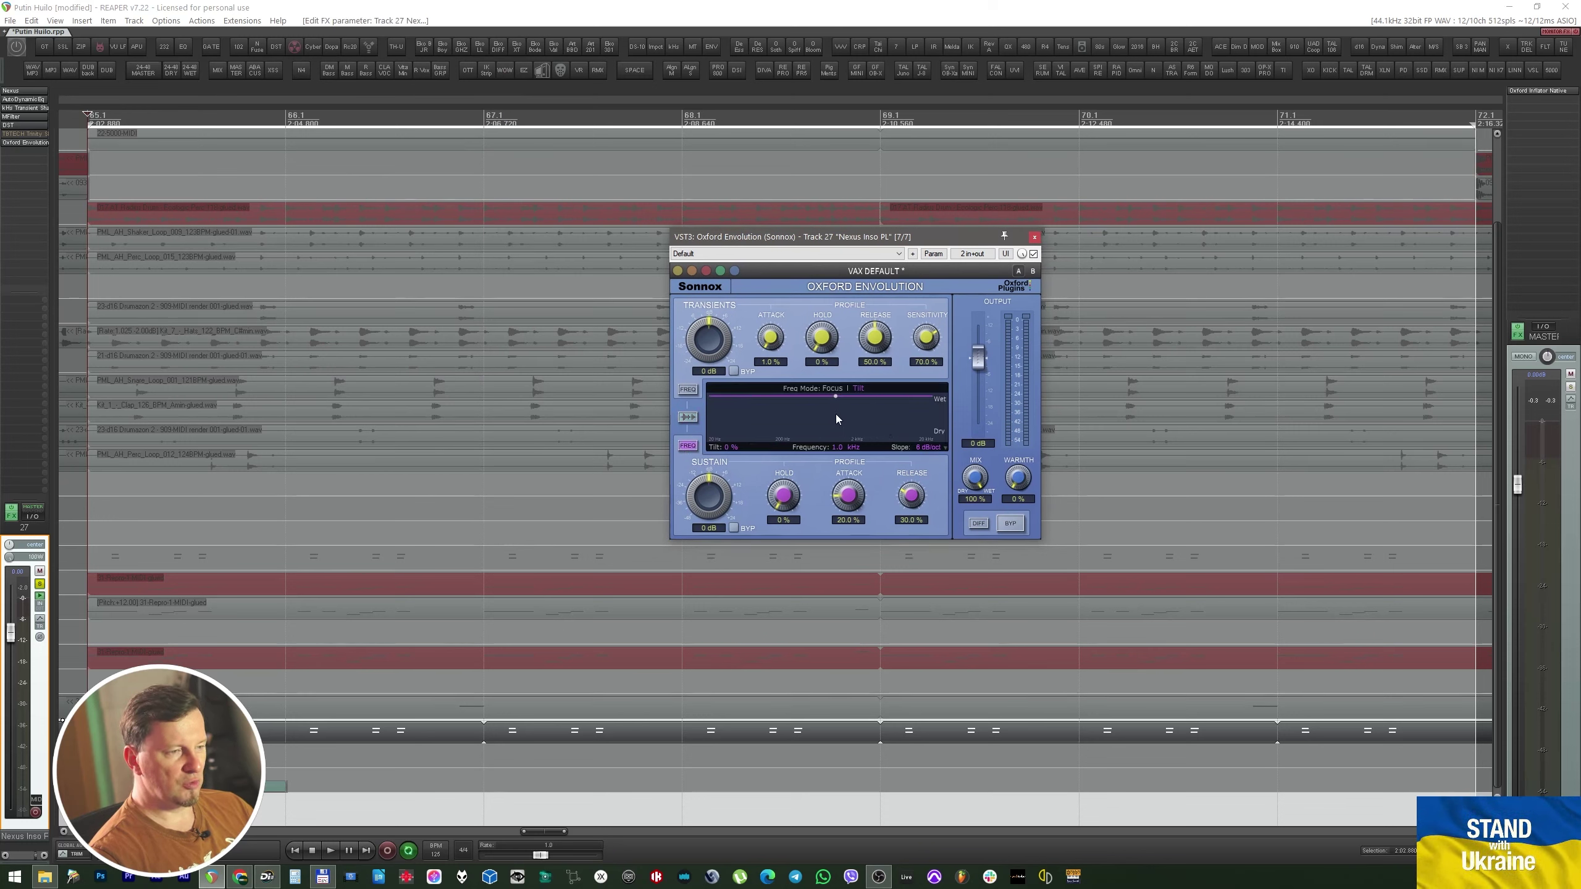
left_click_drag(835, 400, 835, 355)
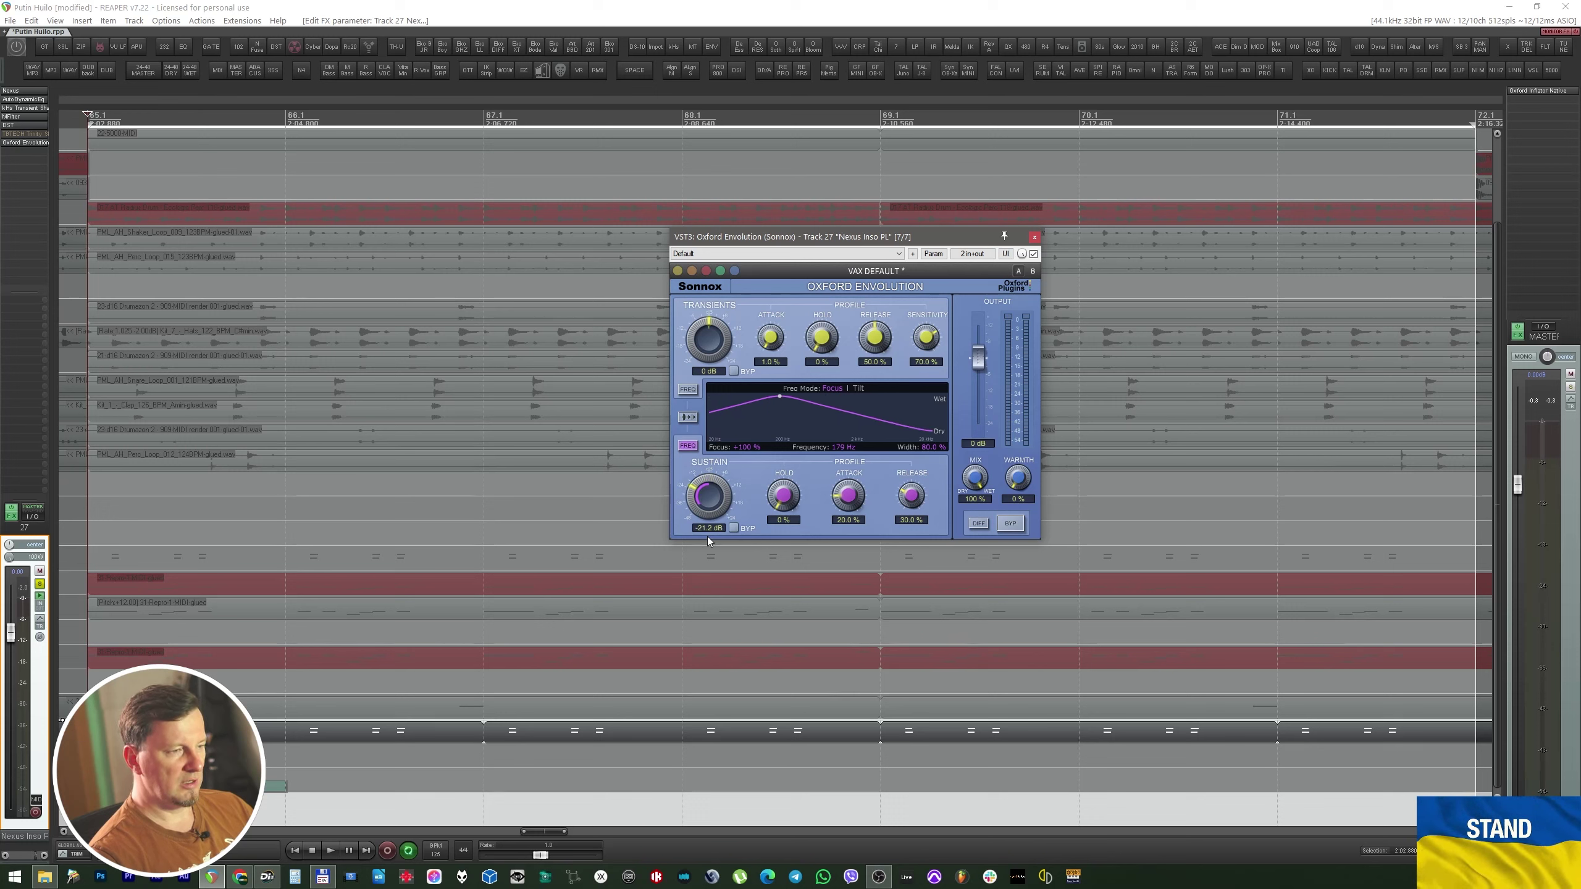
left_click_drag(720, 505, 720, 547)
key("space")
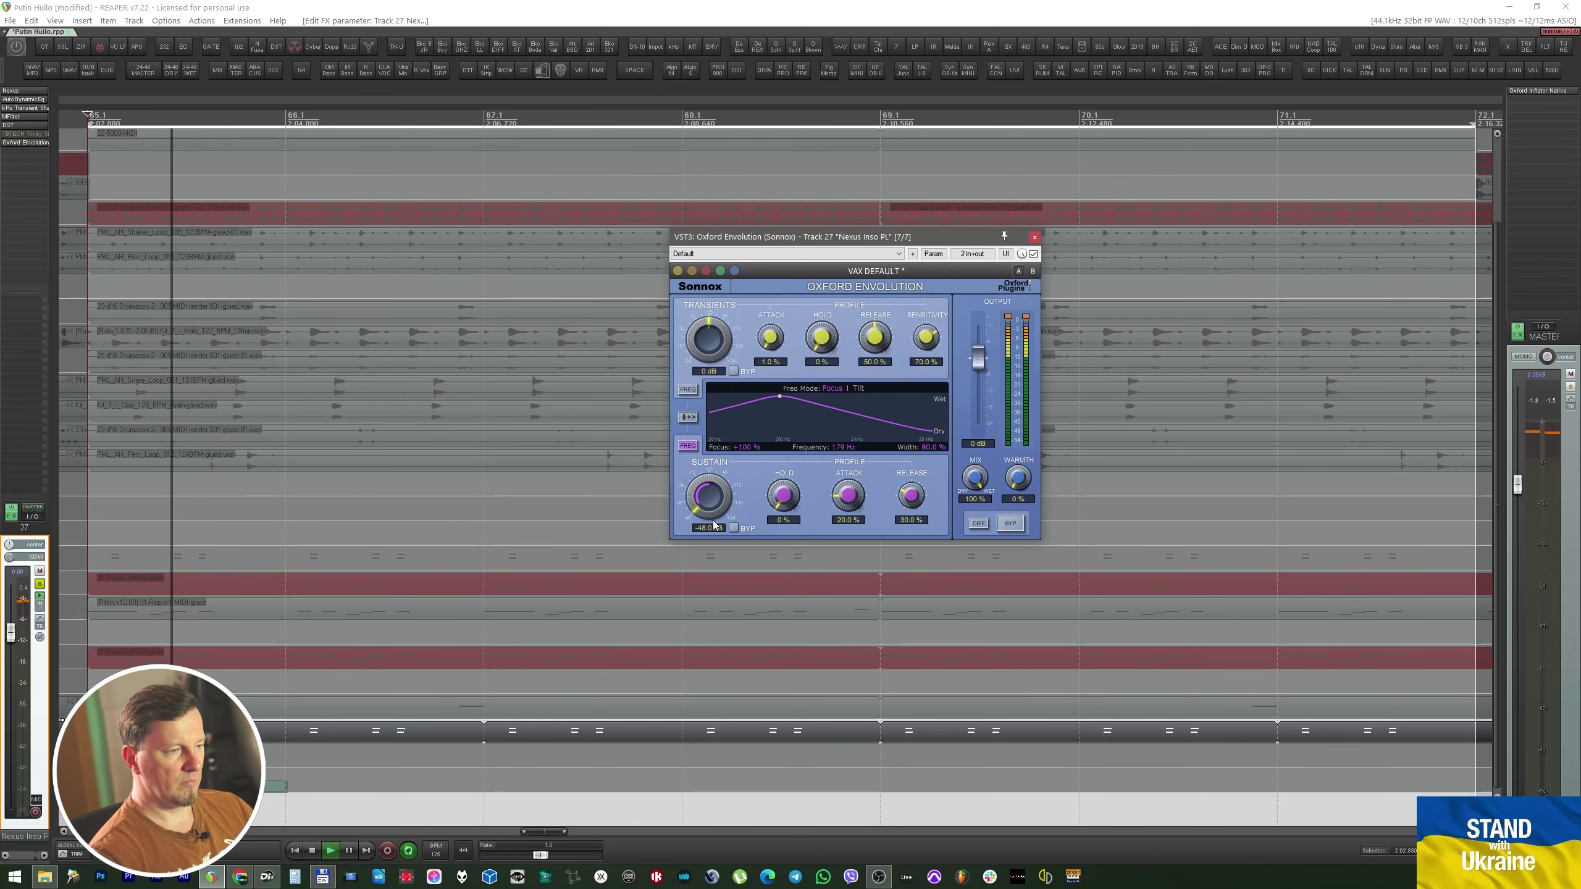
mouse_move(780, 397)
left_mouse_down()
mouse_move(865, 397)
mouse_move(808, 399)
left_mouse_up()
left_click(858, 388)
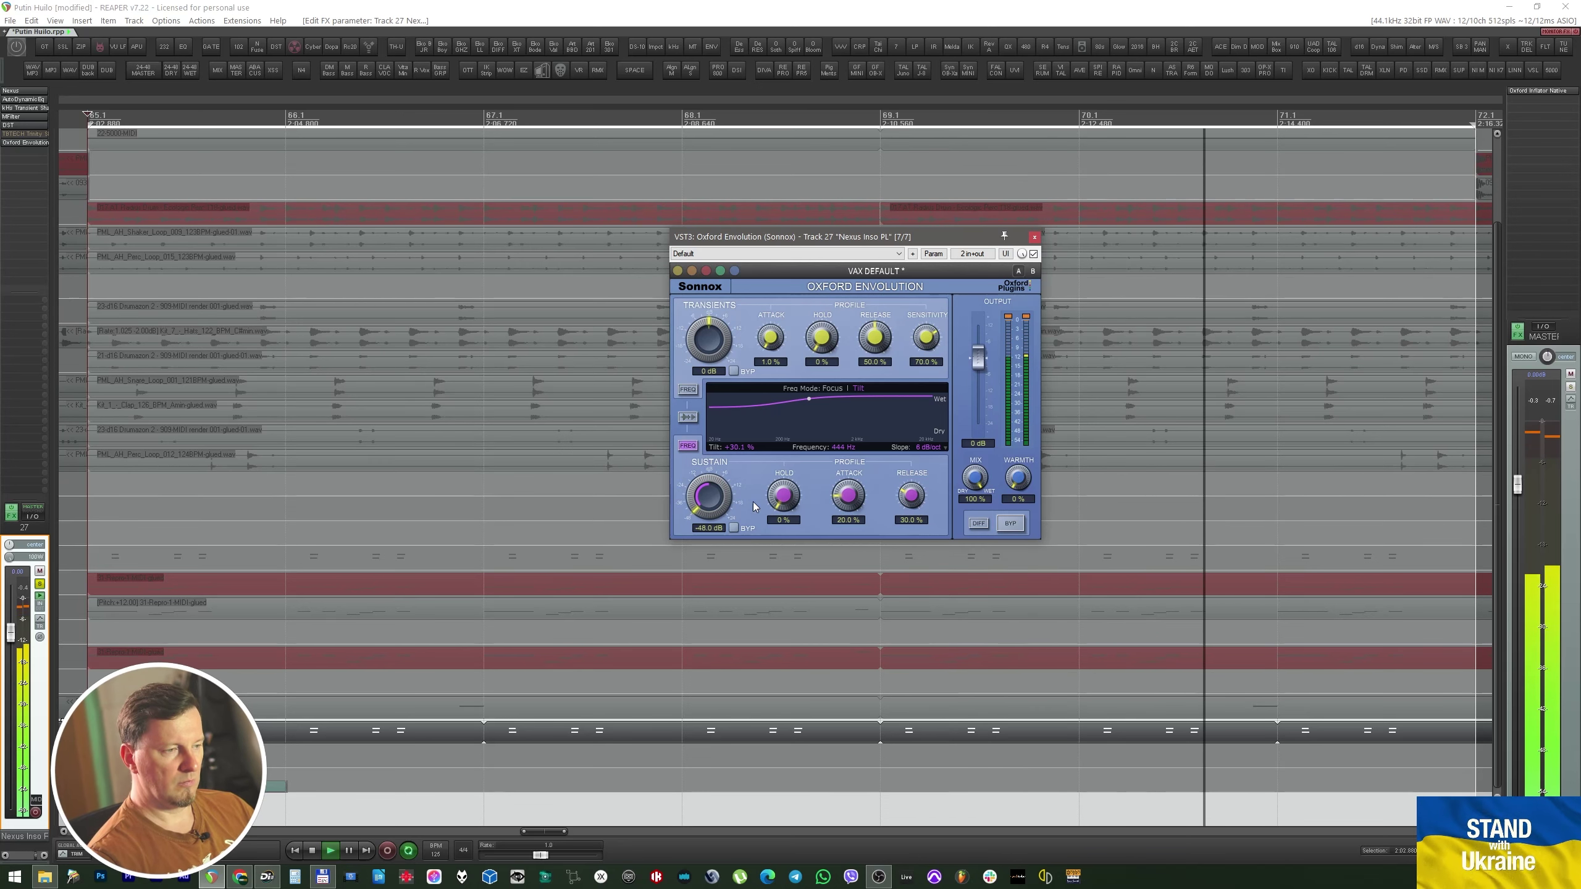
Set Envolution's sustain Attack to 1.0 %, Hold to 25.3 %, Release to 62.6 % and Sustain to -25.1 dB, and stop playback.
left_click_drag(848, 496, 867, 625)
left_click_drag(919, 515, 919, 486)
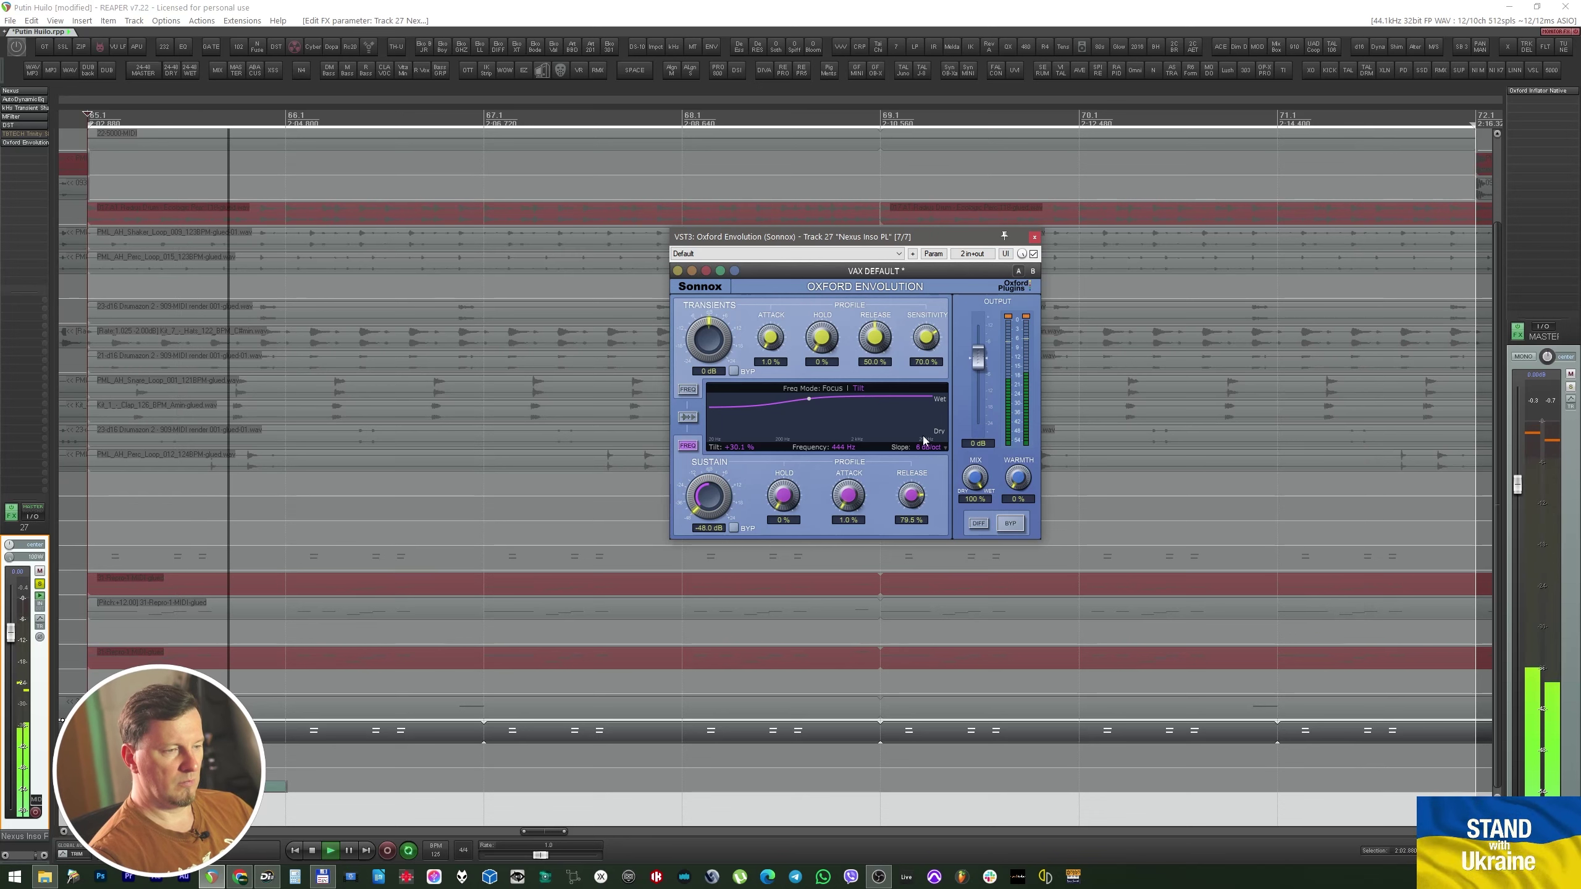
left_click_drag(794, 498, 35, 168)
key("space")
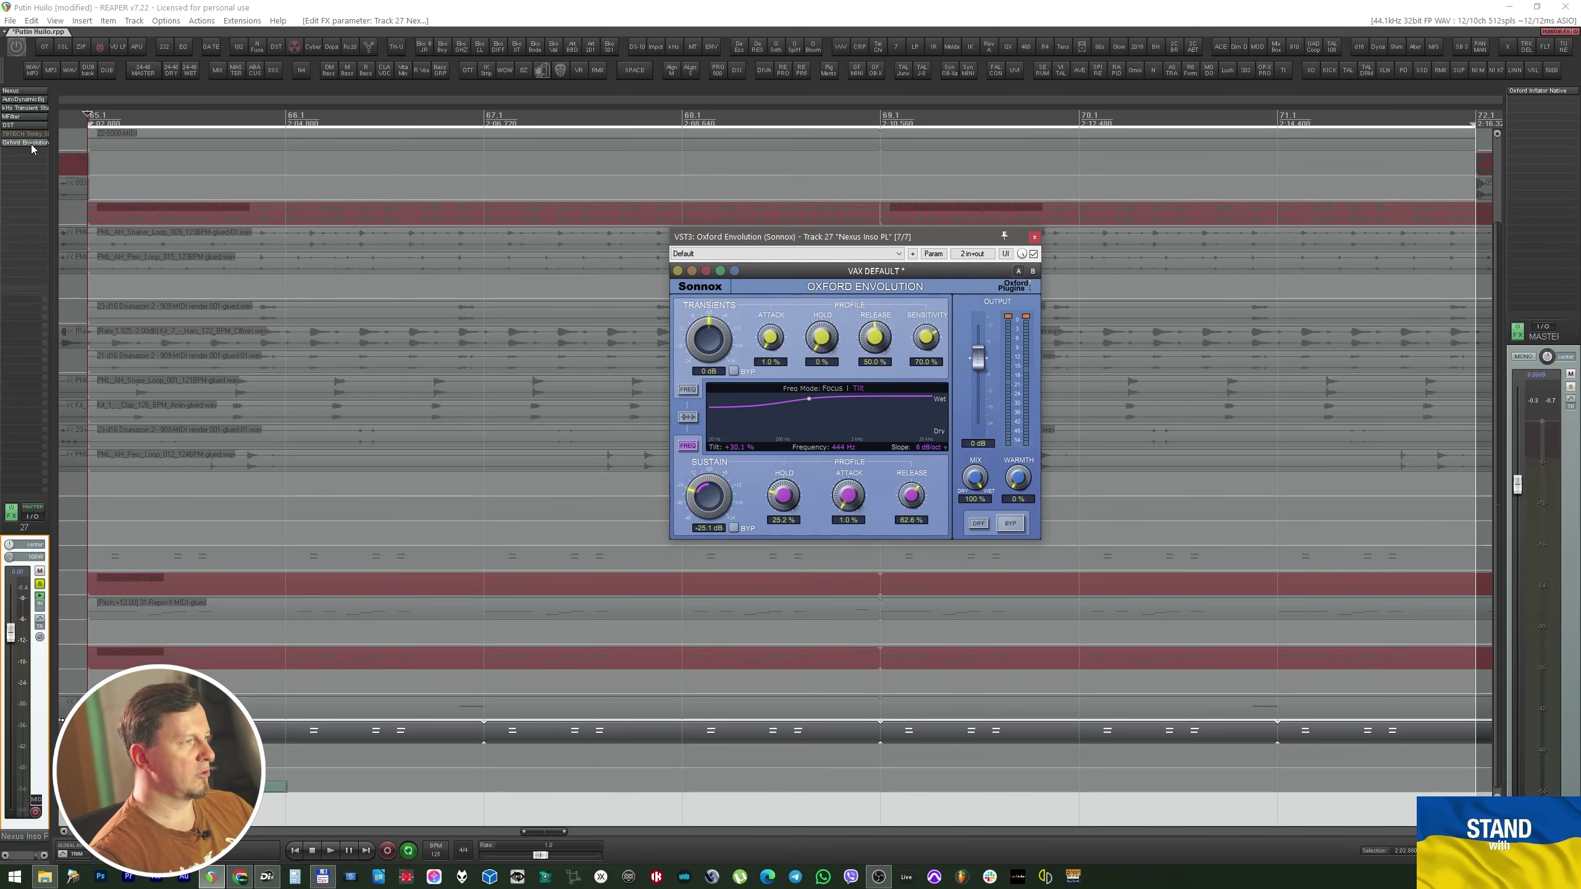
Remove Oxford Envolution, re-enable Trinity Shaper, and reshape its side chain EQ with a low-mid boost, a mid cut and a 2.1 kHz high cut.
left_click(31, 143, "alt")
left_click(25, 134, "ctrl")
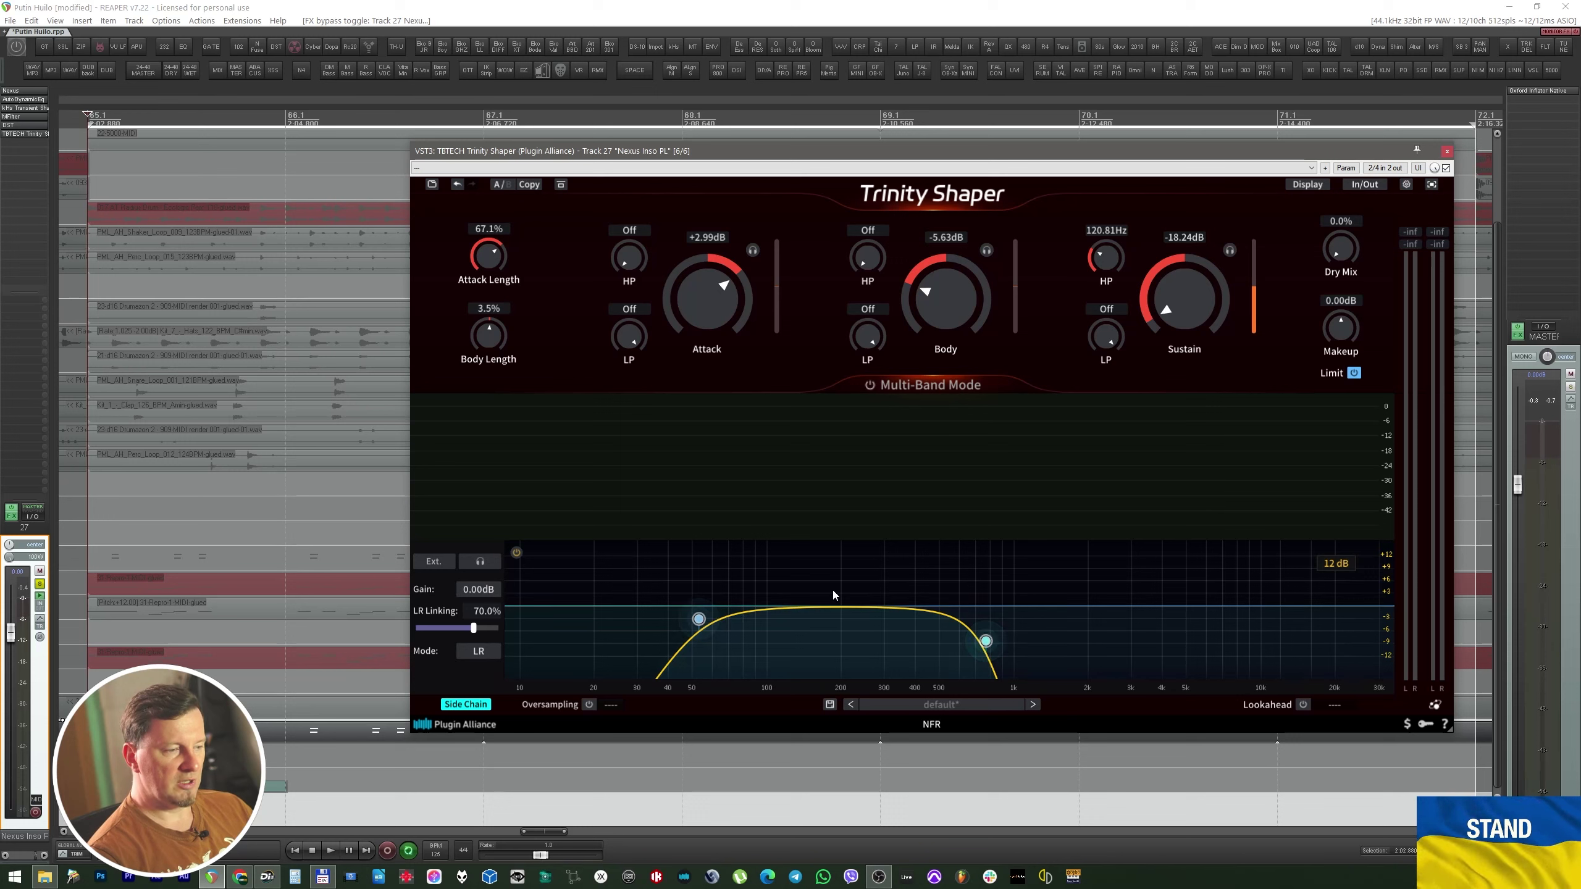
left_click_drag(832, 603, 833, 589)
left_click_drag(922, 608, 1096, 578)
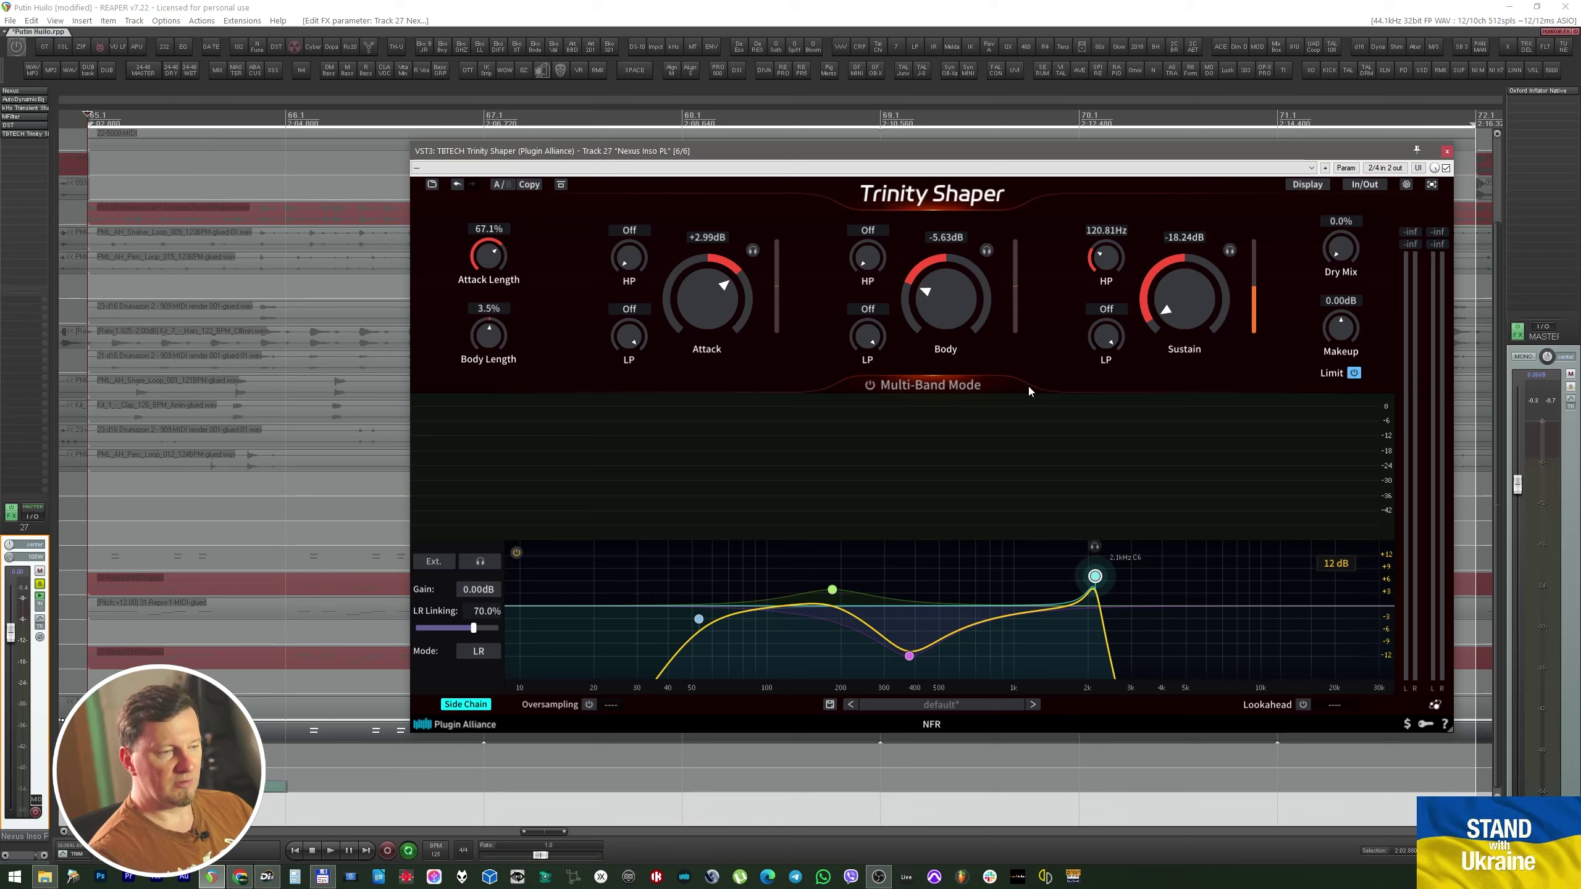
Turn Trinity Shaper's Multi-Band Mode on and off, and raise and lower the main Sustain amount.
left_click(943, 386)
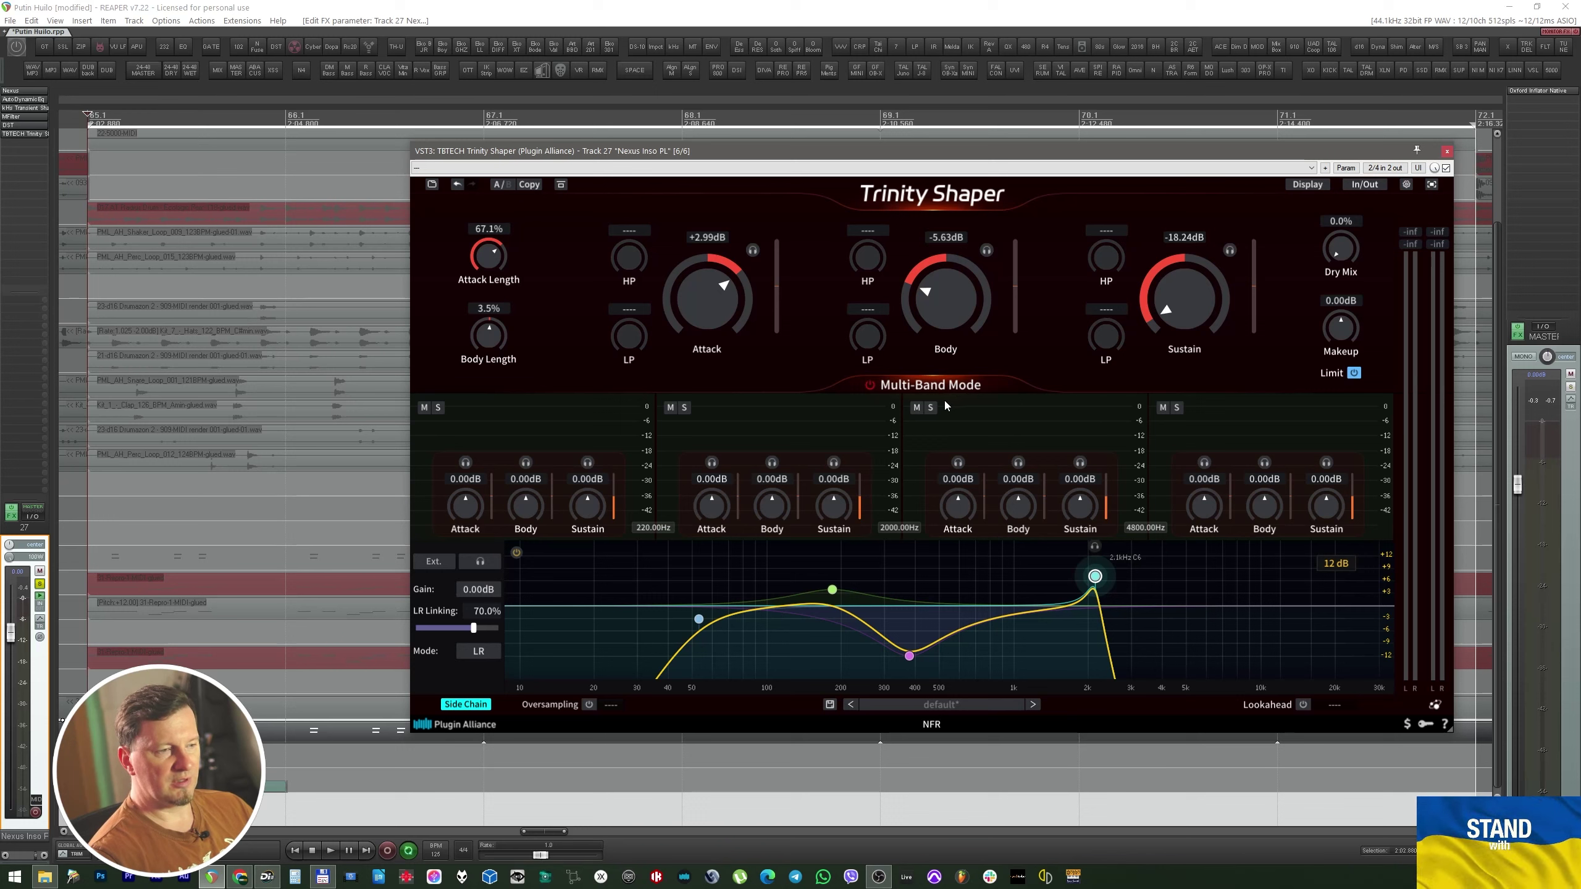
left_click(872, 385)
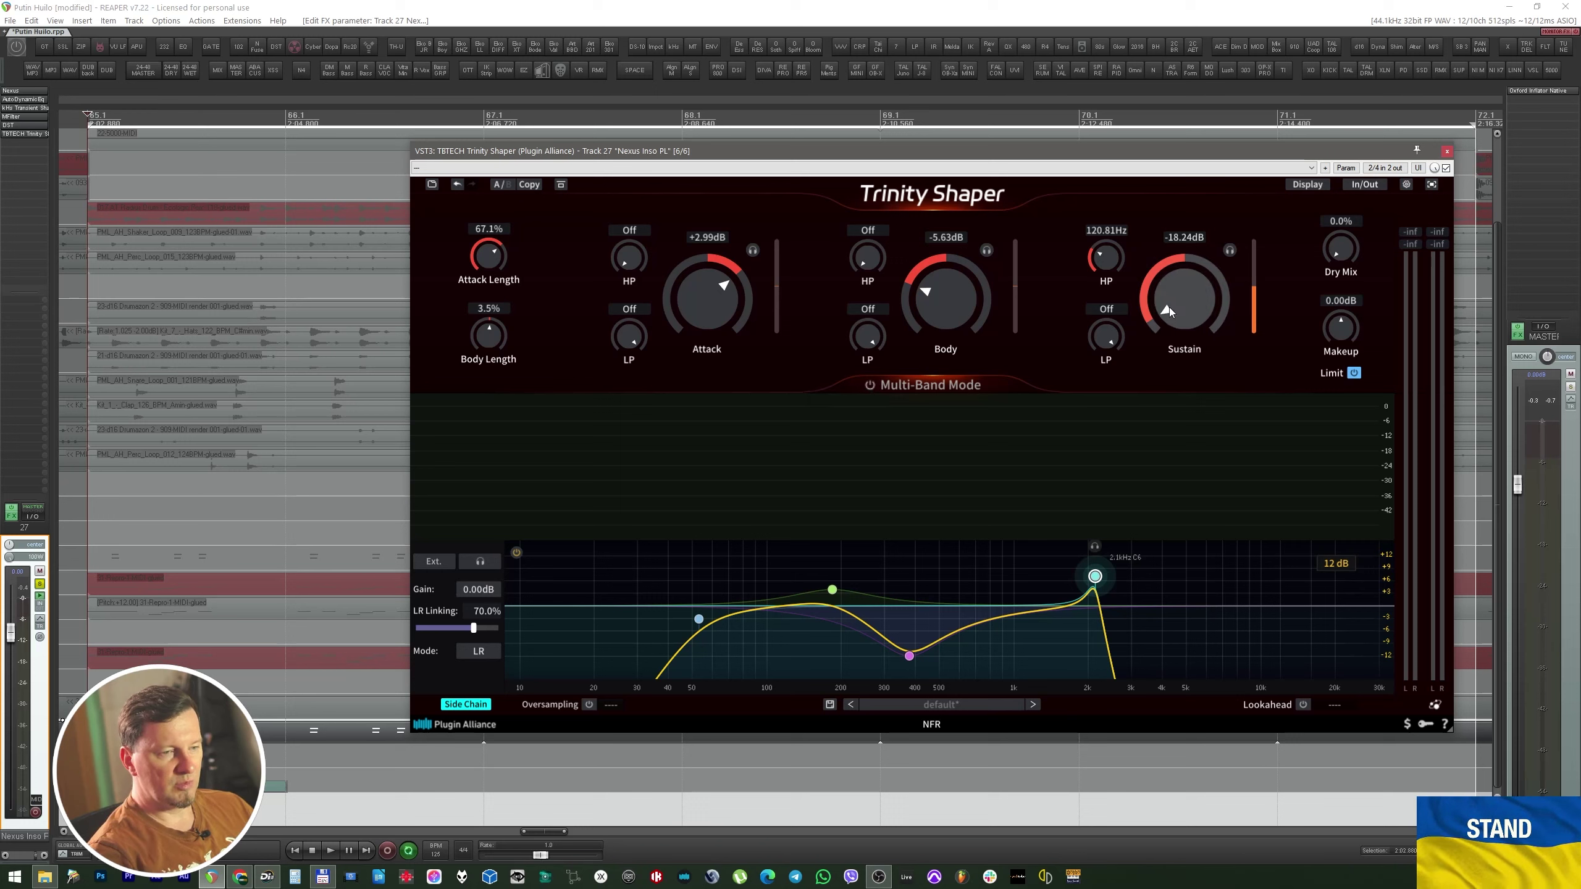
left_click_drag(1168, 307, 1149, 36)
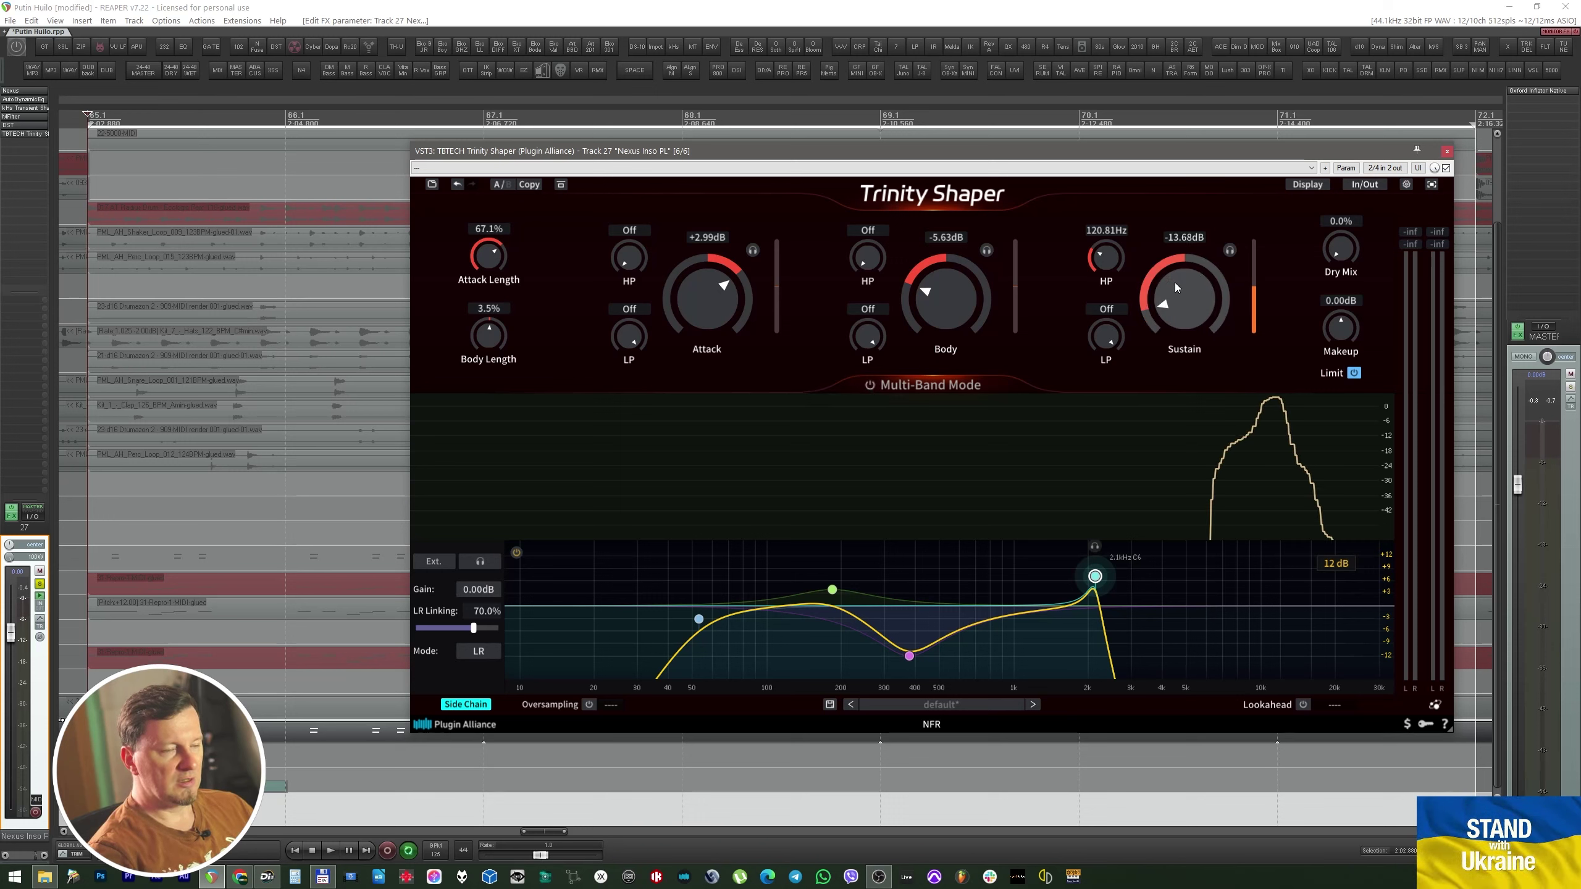
left_click_drag(1175, 282, 1242, 348)
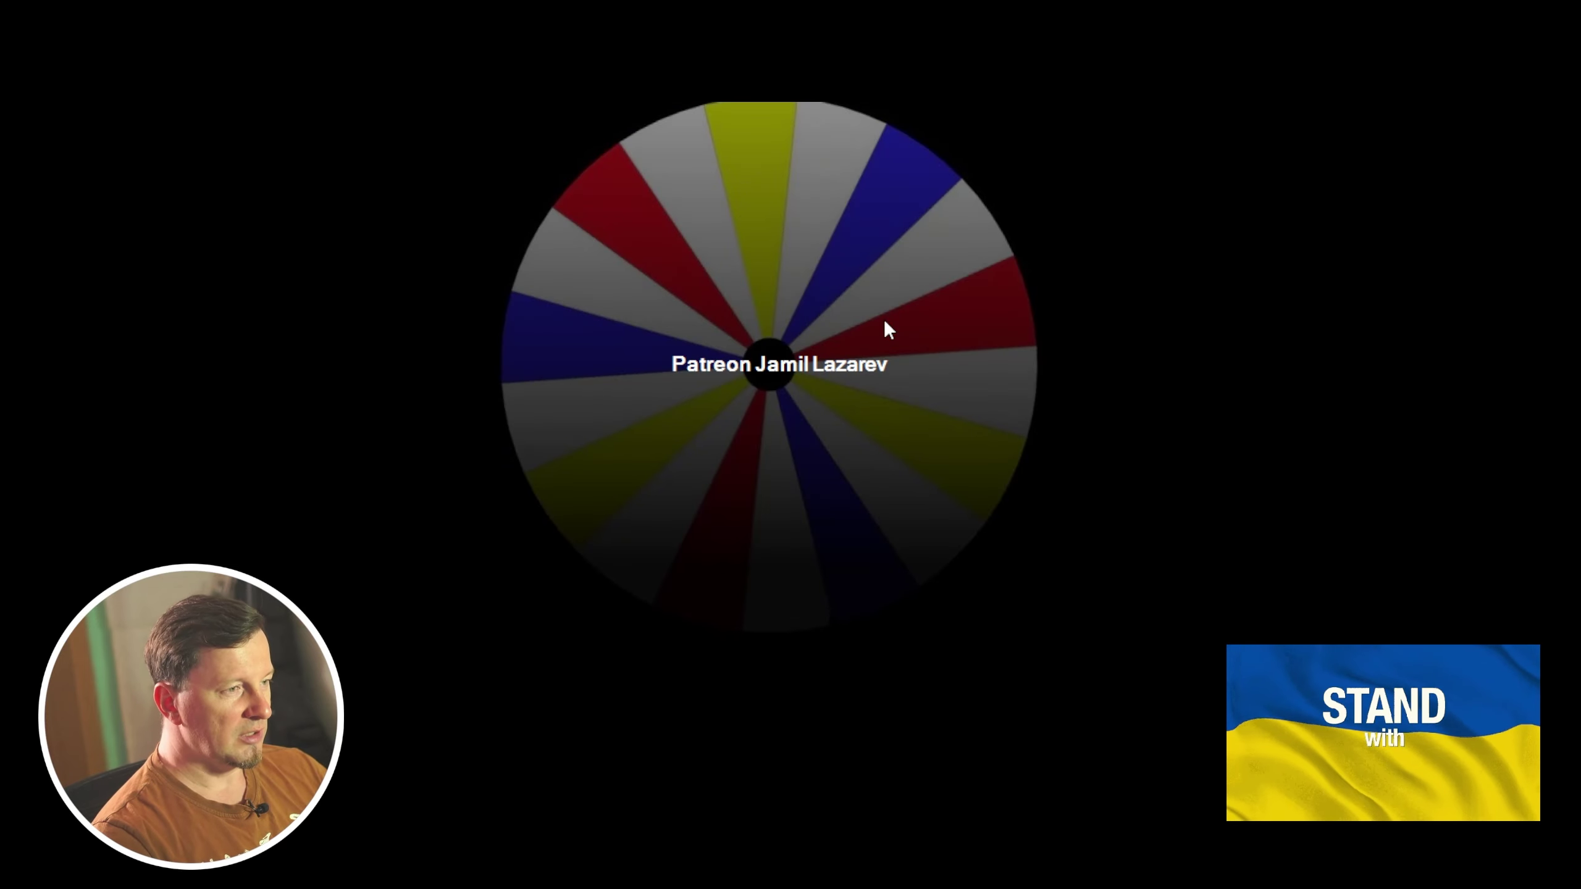
Switch to the name wheel and spin it repeatedly to draw names.
left_click(890, 385)
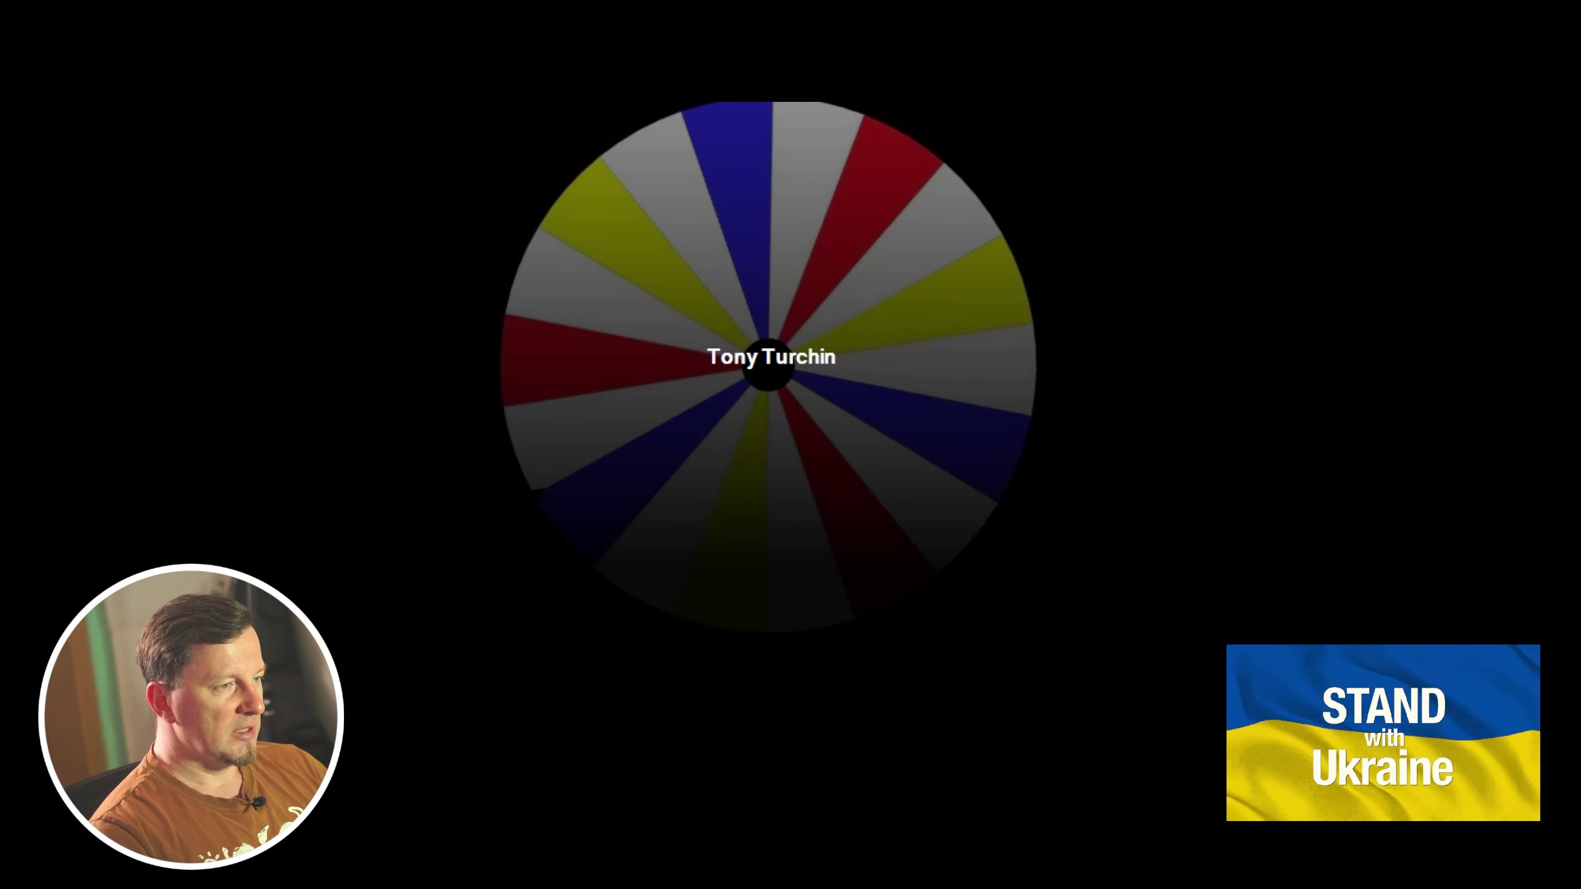
left_click(889, 406)
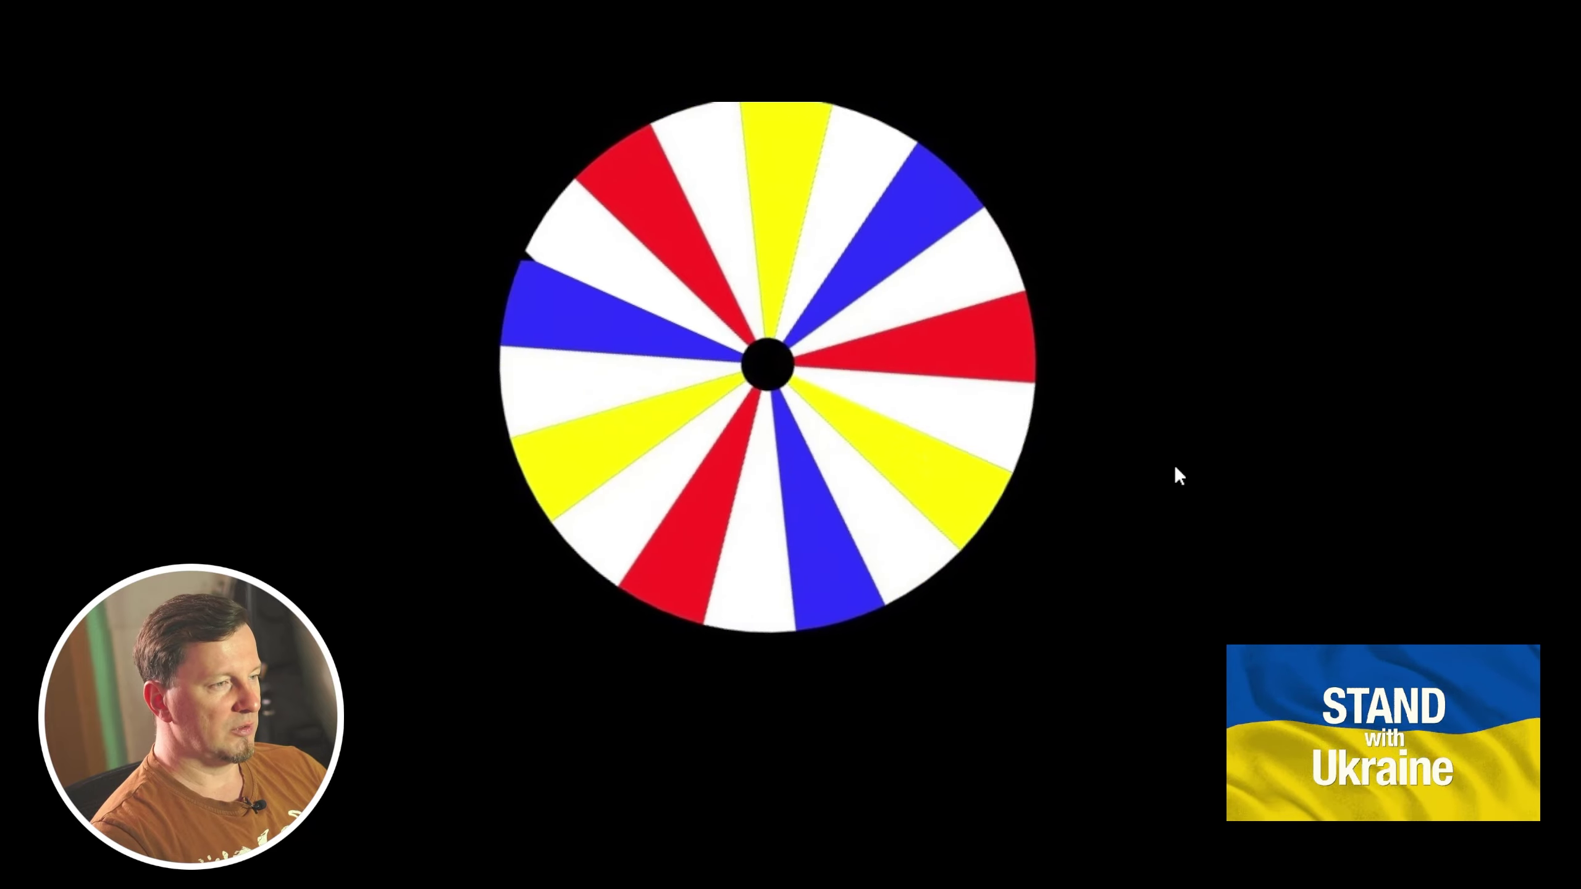
left_click(963, 364)
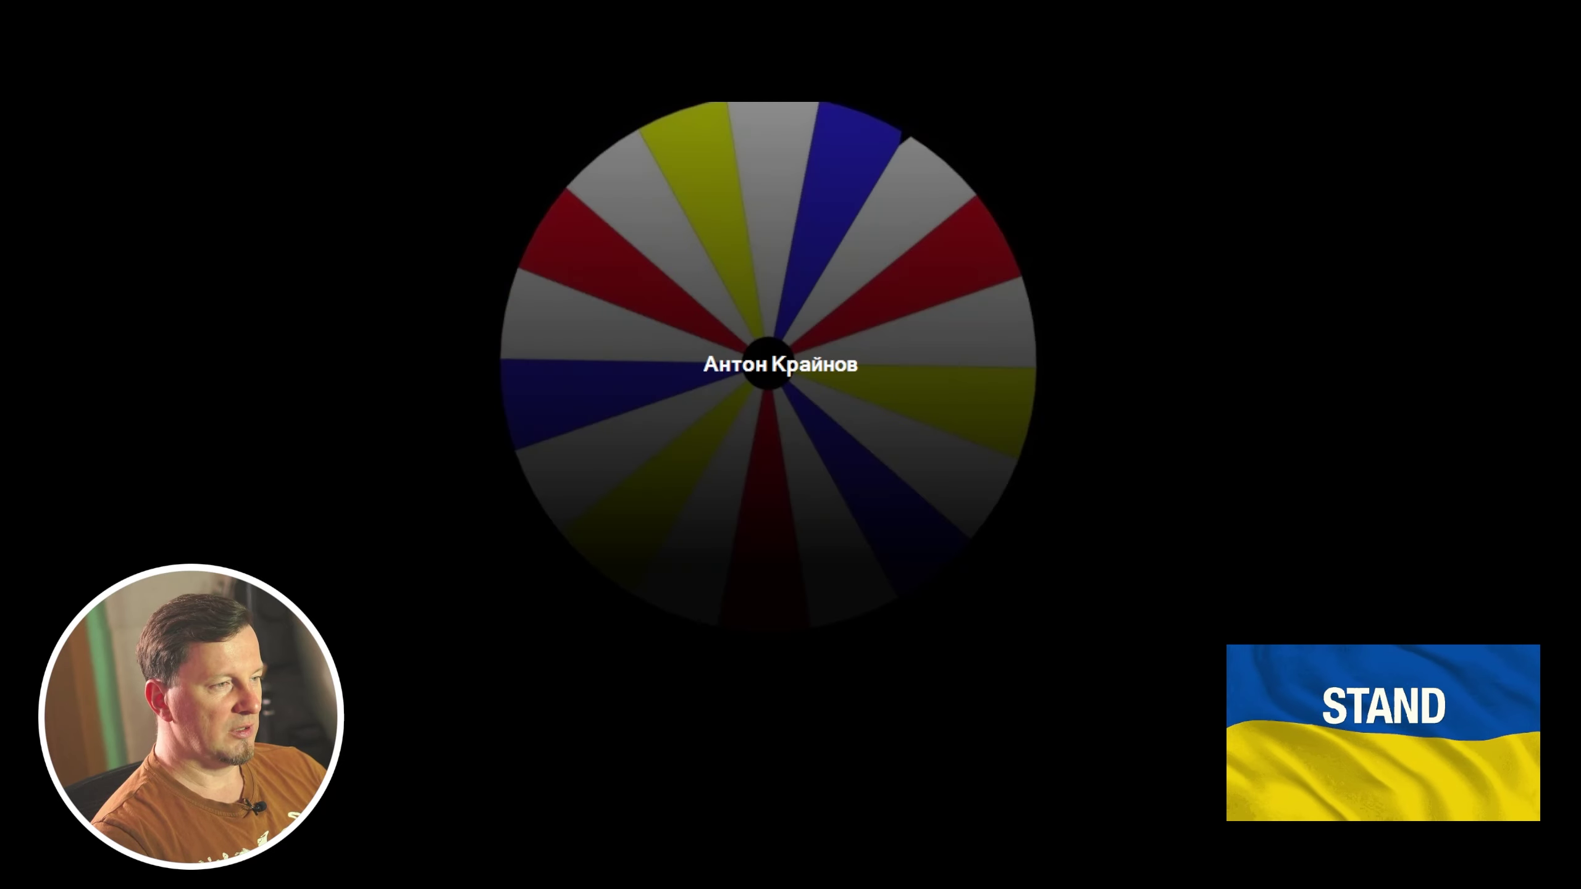
left_click(935, 364)
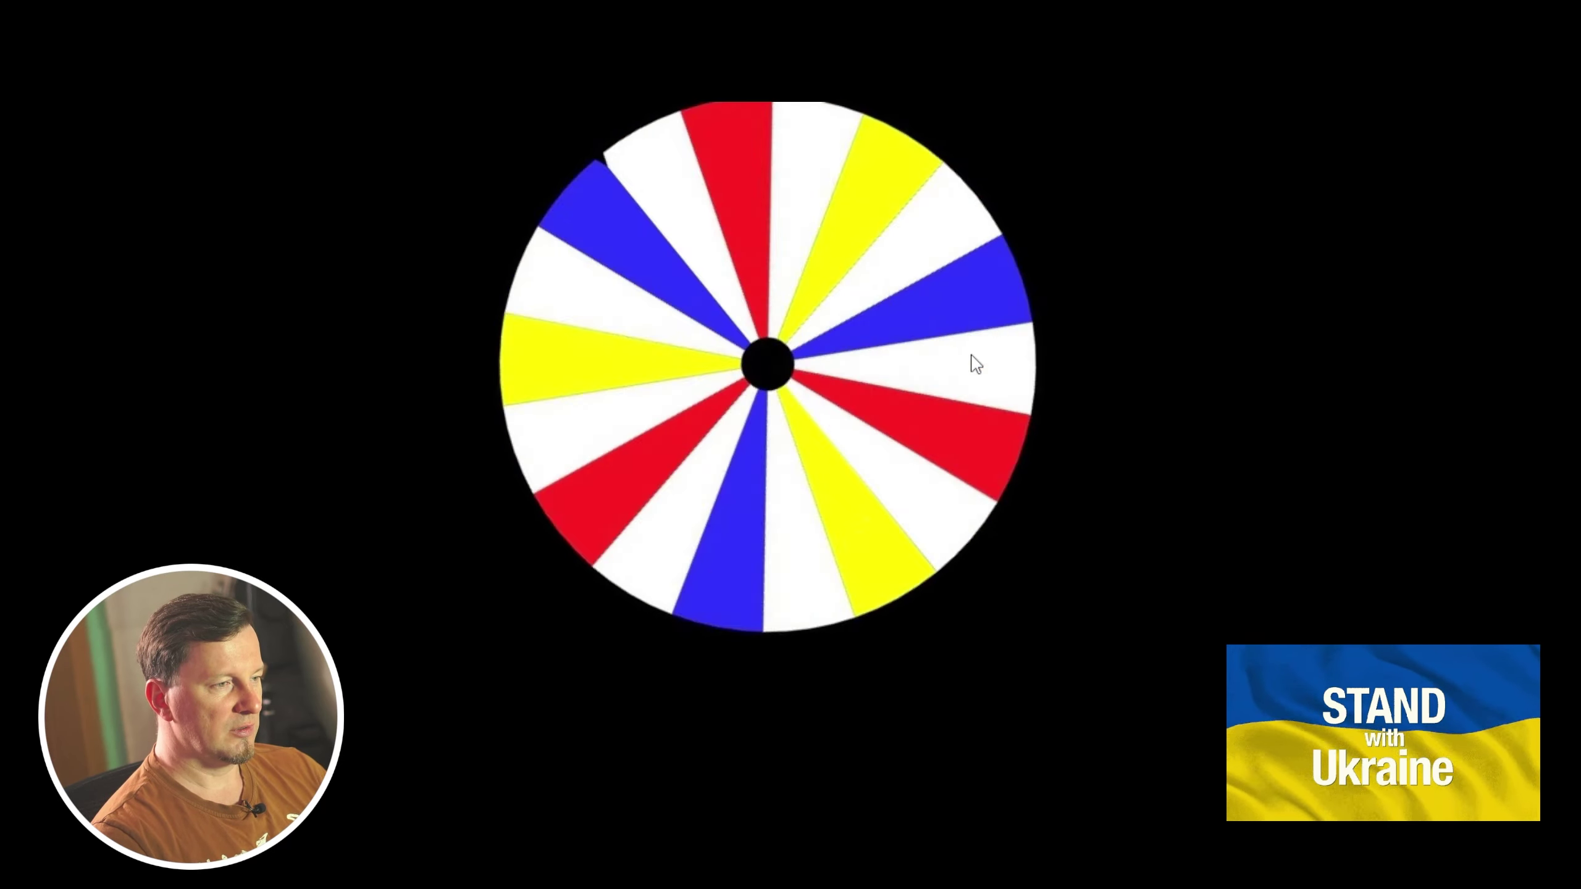